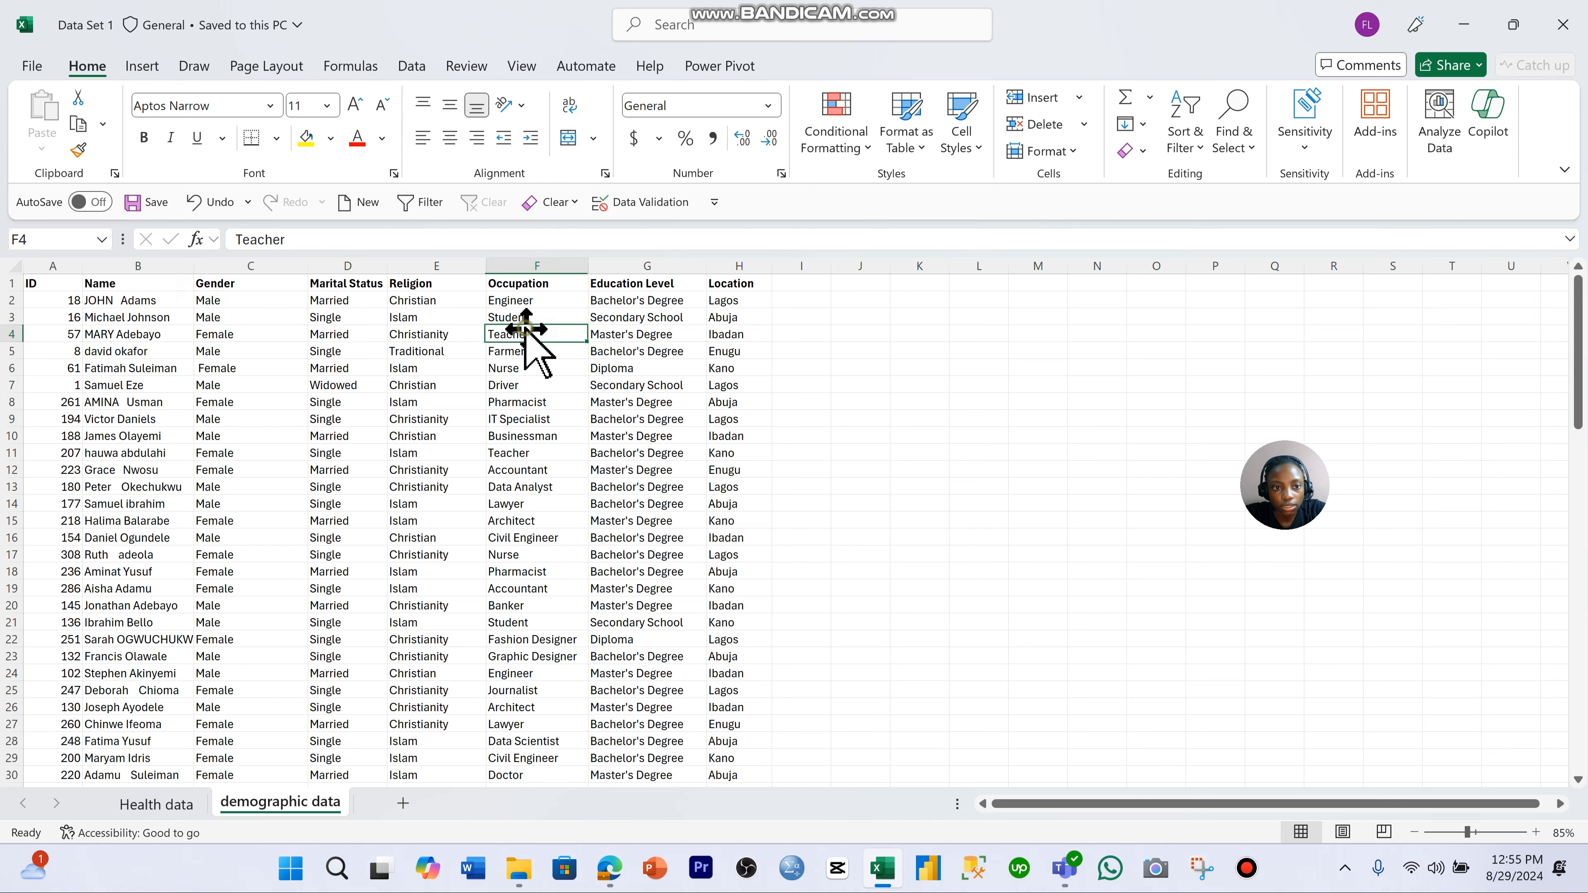
# - Zoom the demographic data sheet to 100% and switch to the Health data sheet
pyautogui.click(675, 318)
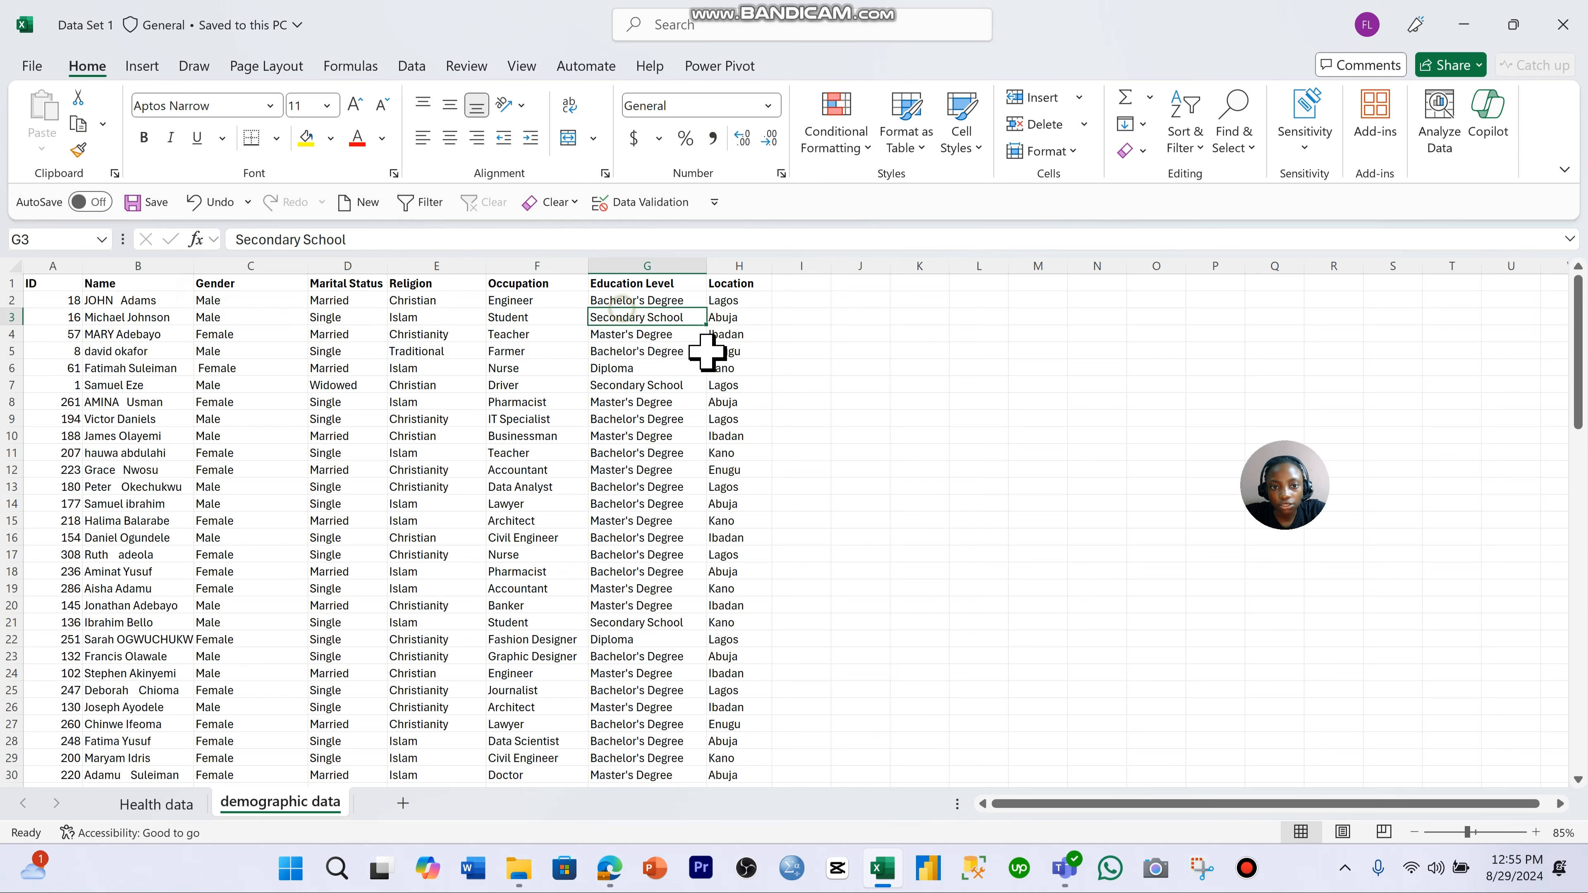
pyautogui.click(1536, 833)
pyautogui.click(1536, 832)
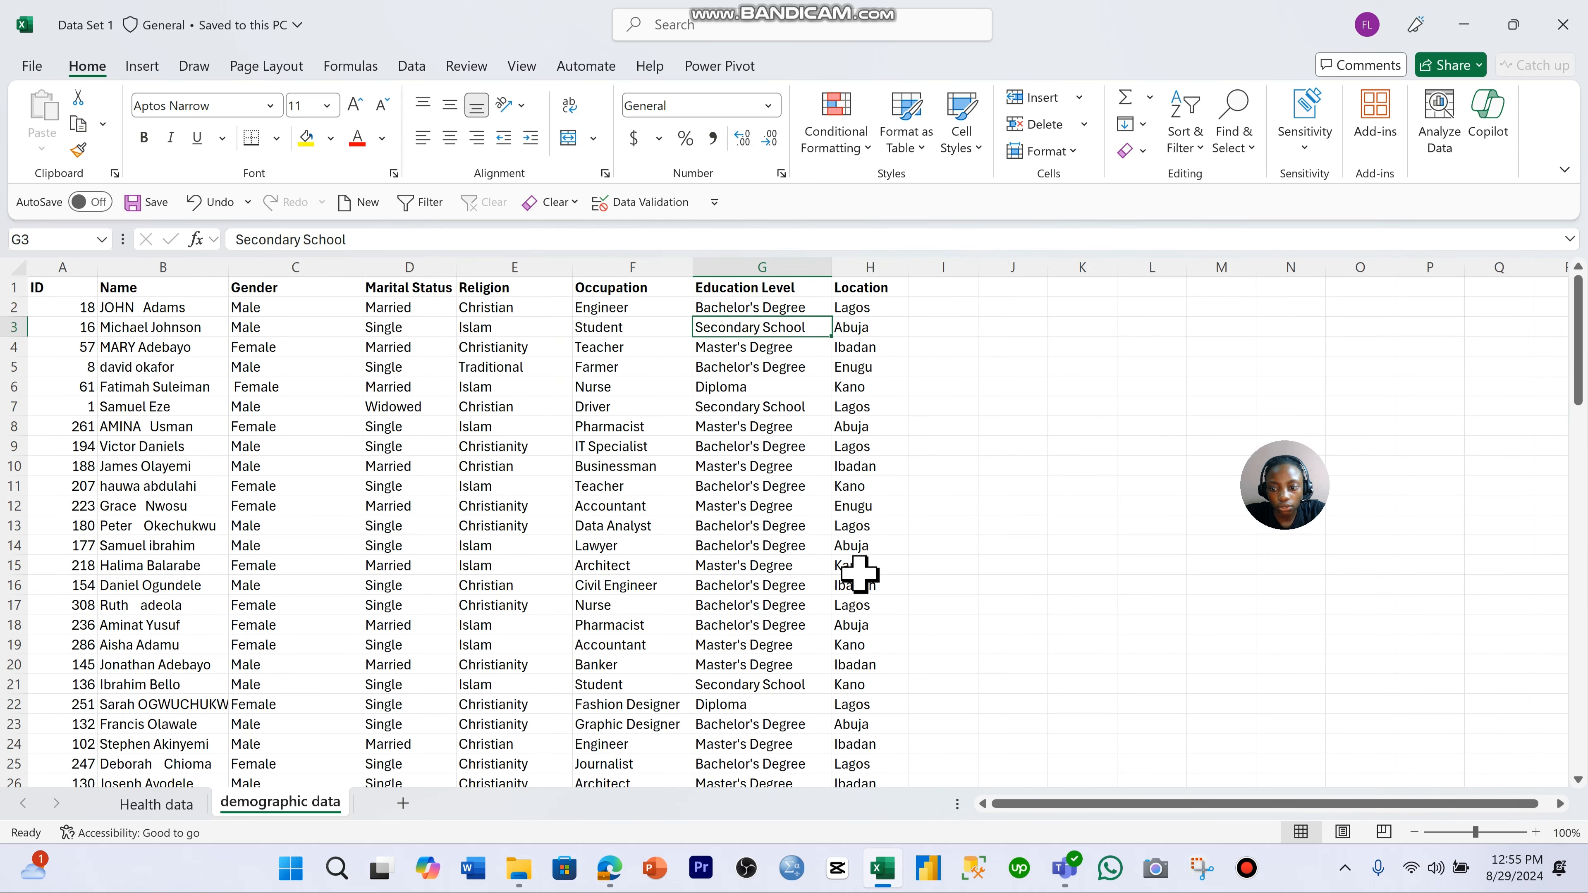
pyautogui.hotkey('ctrl', 'pageup')
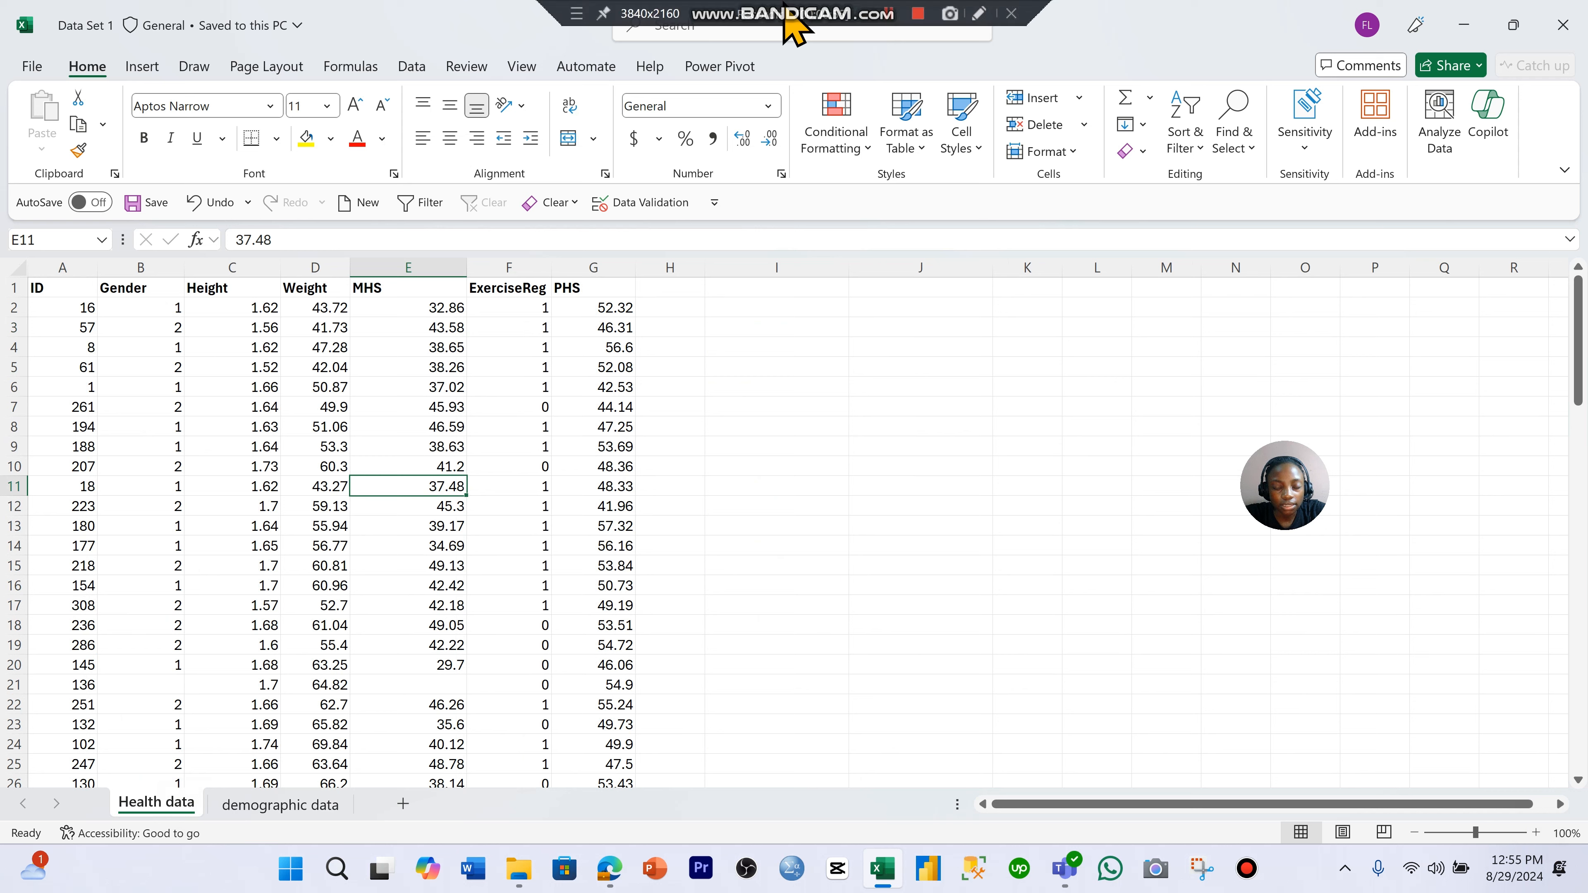
pyautogui.click(785, 18)
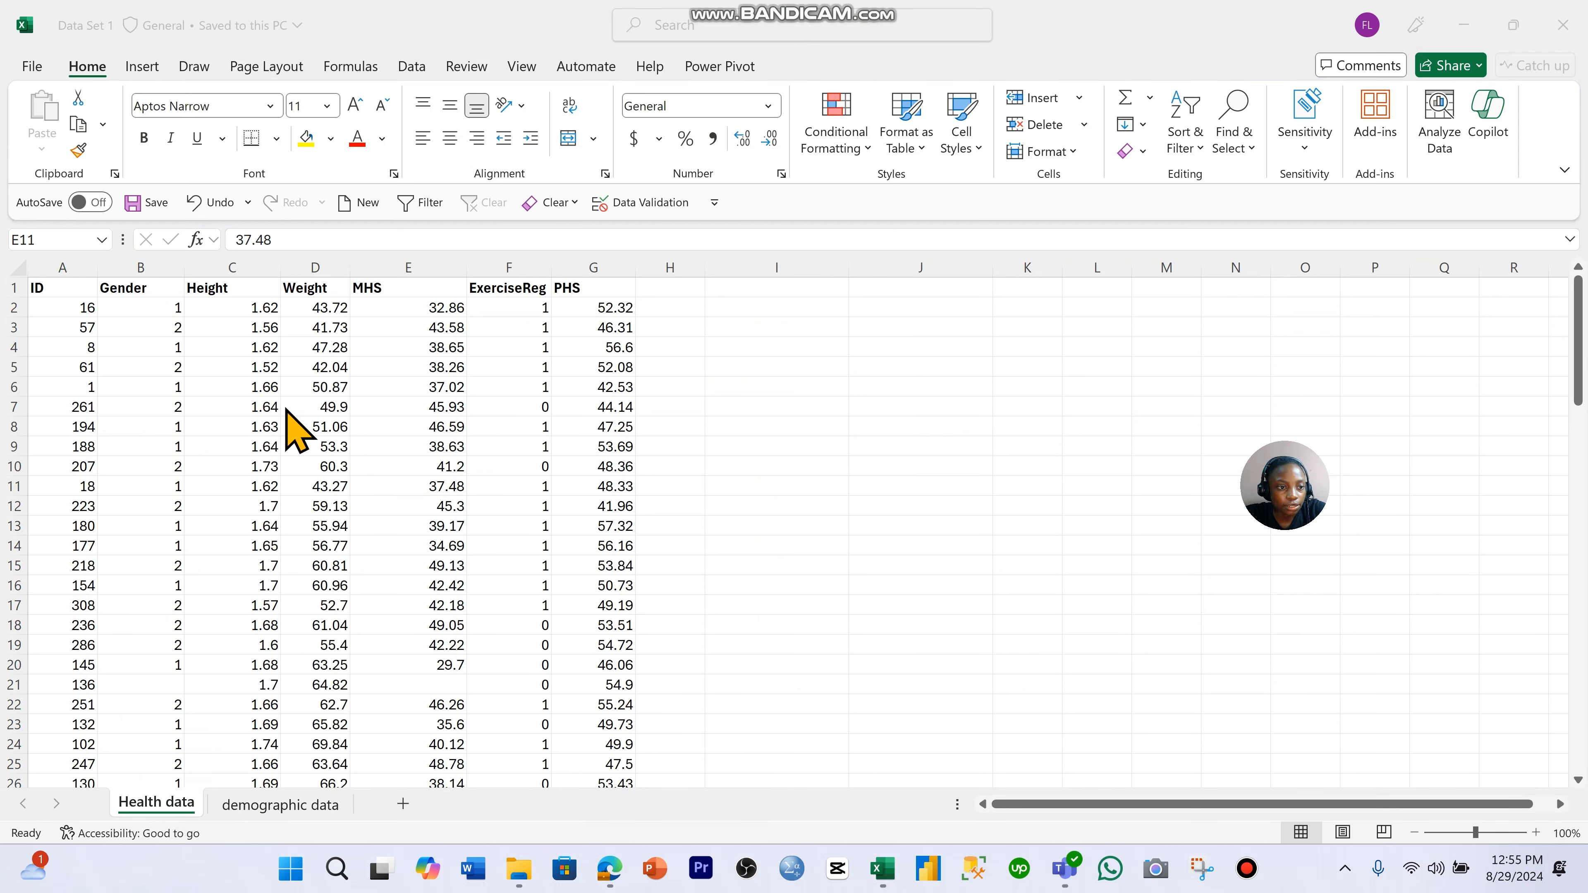
# - Review the Health data column headers from ID through PHS
pyautogui.click(60, 303)
pyautogui.click(232, 303)
pyautogui.click(319, 293)
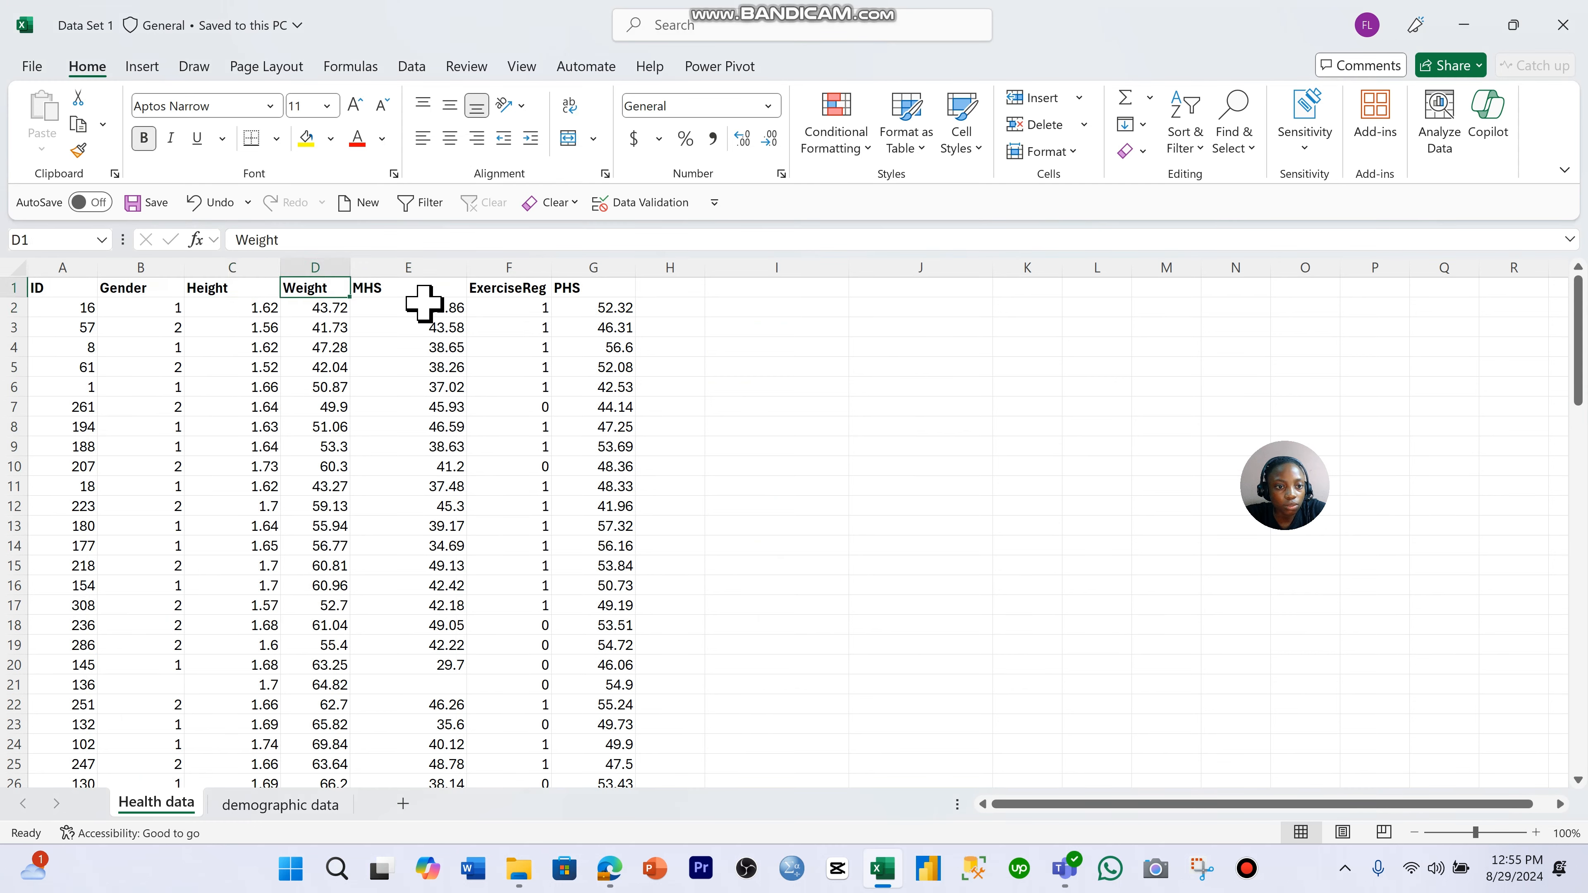
pyautogui.click(428, 291)
pyautogui.press('Right')
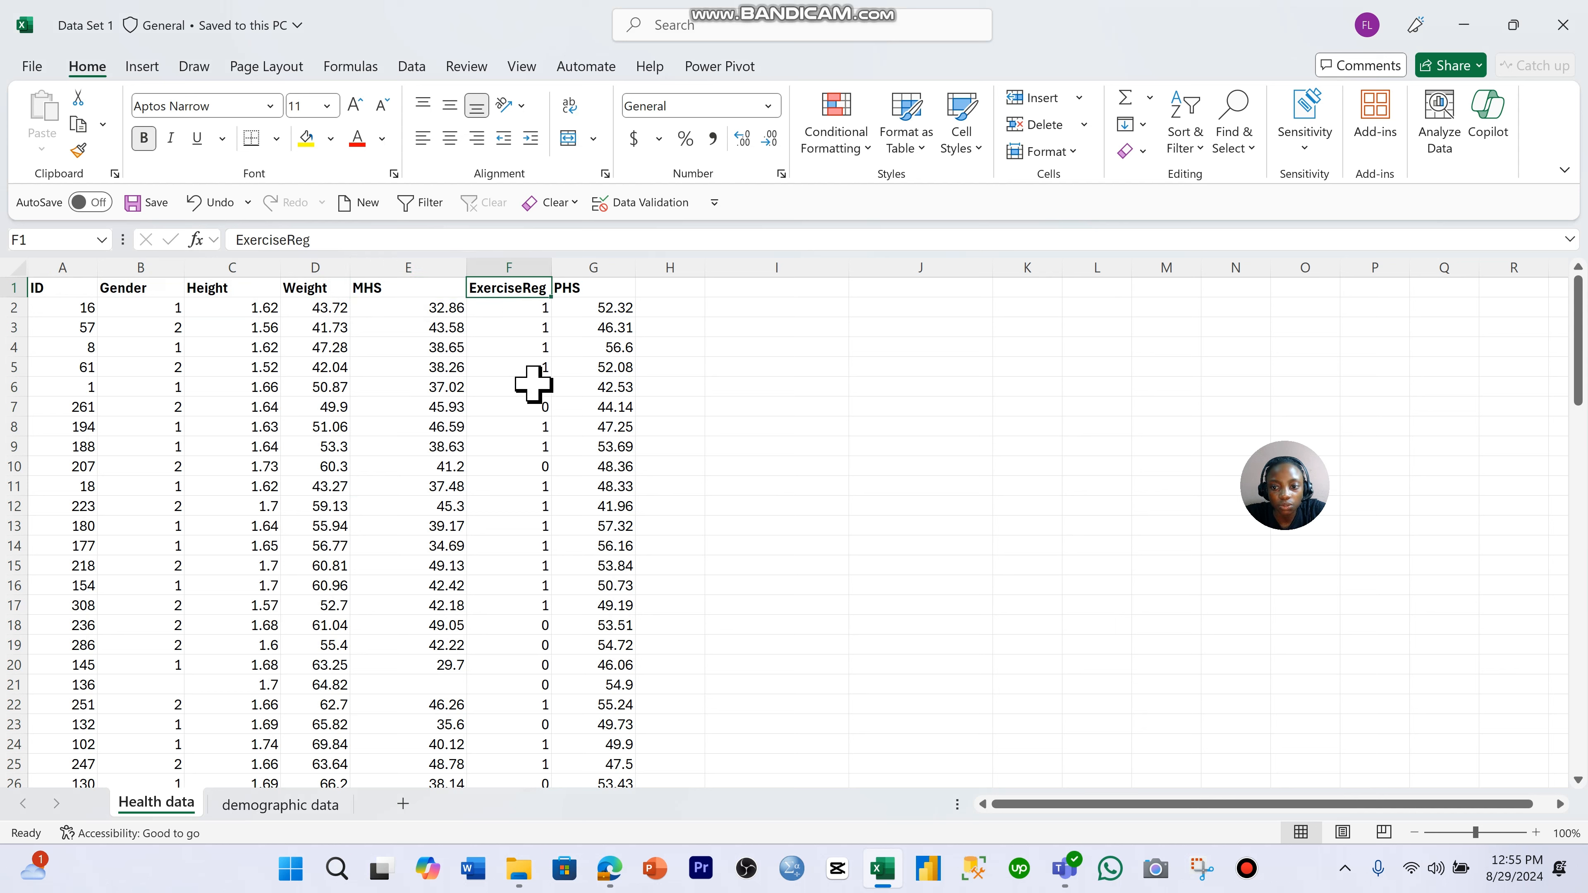
pyautogui.press('Right')
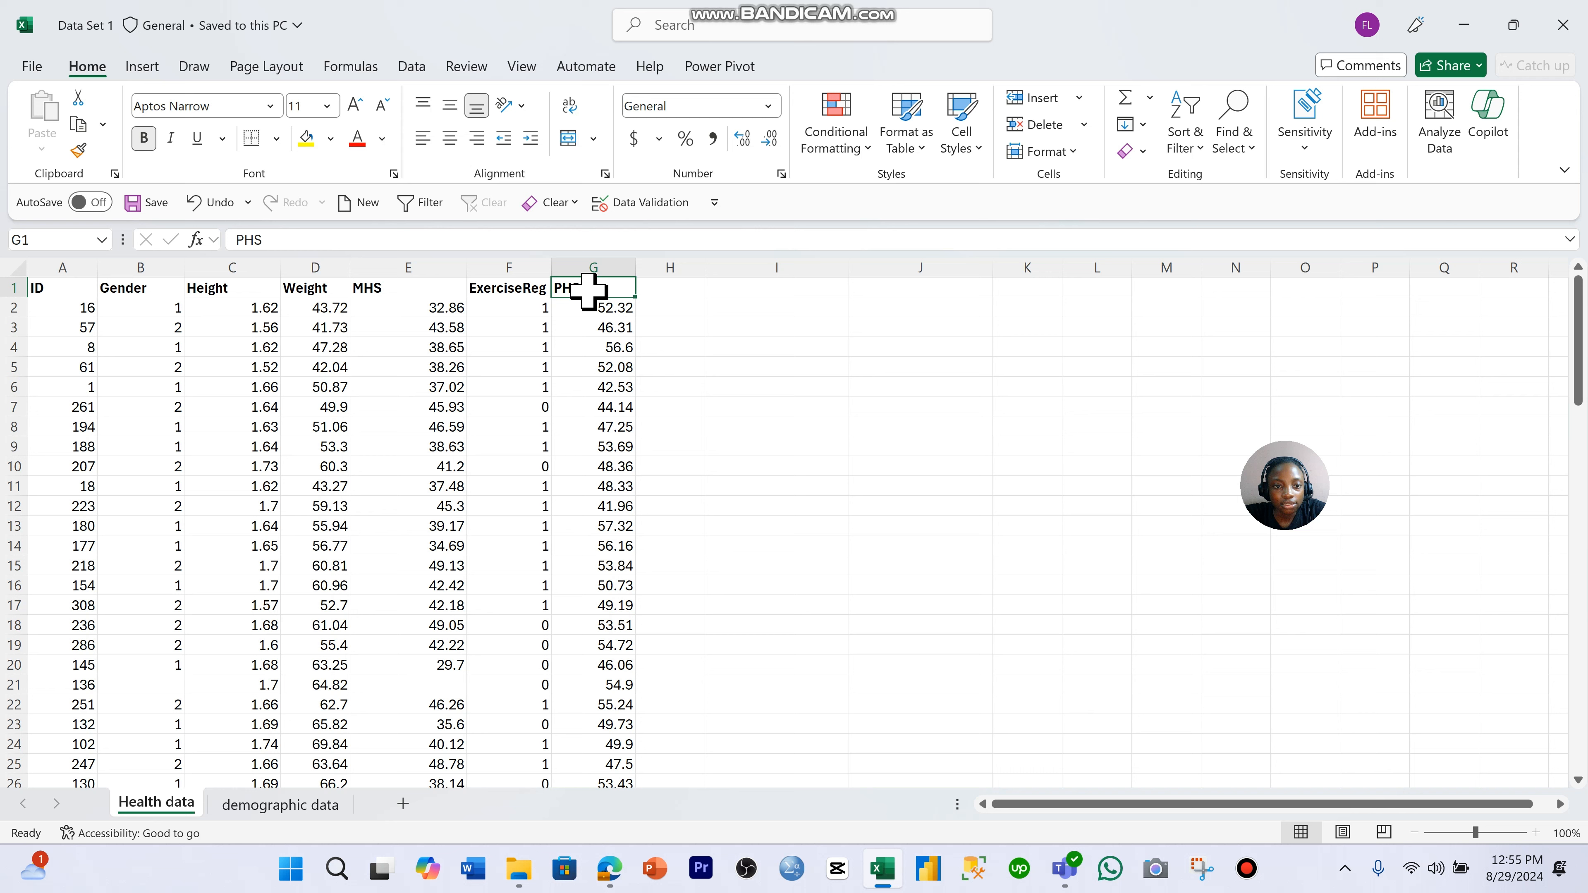
pyautogui.click(593, 267)
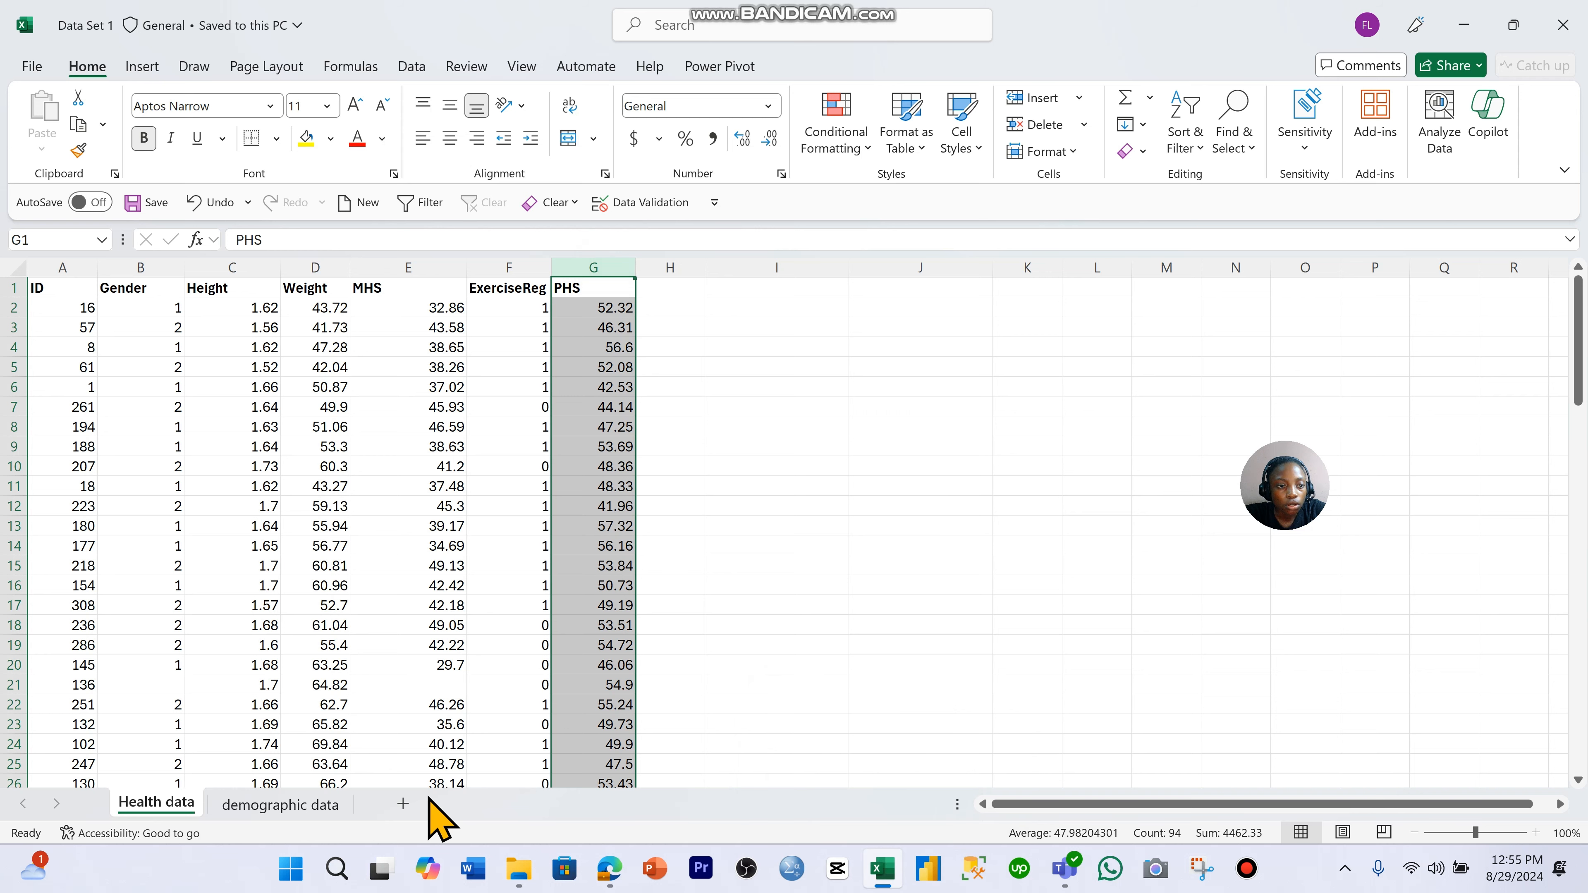
# - Examine the Health data records and the full header row from ID to PHS
pyautogui.click(521, 665)
pyautogui.scroll(-1, 462, 572)
pyautogui.scroll(1, 463, 572)
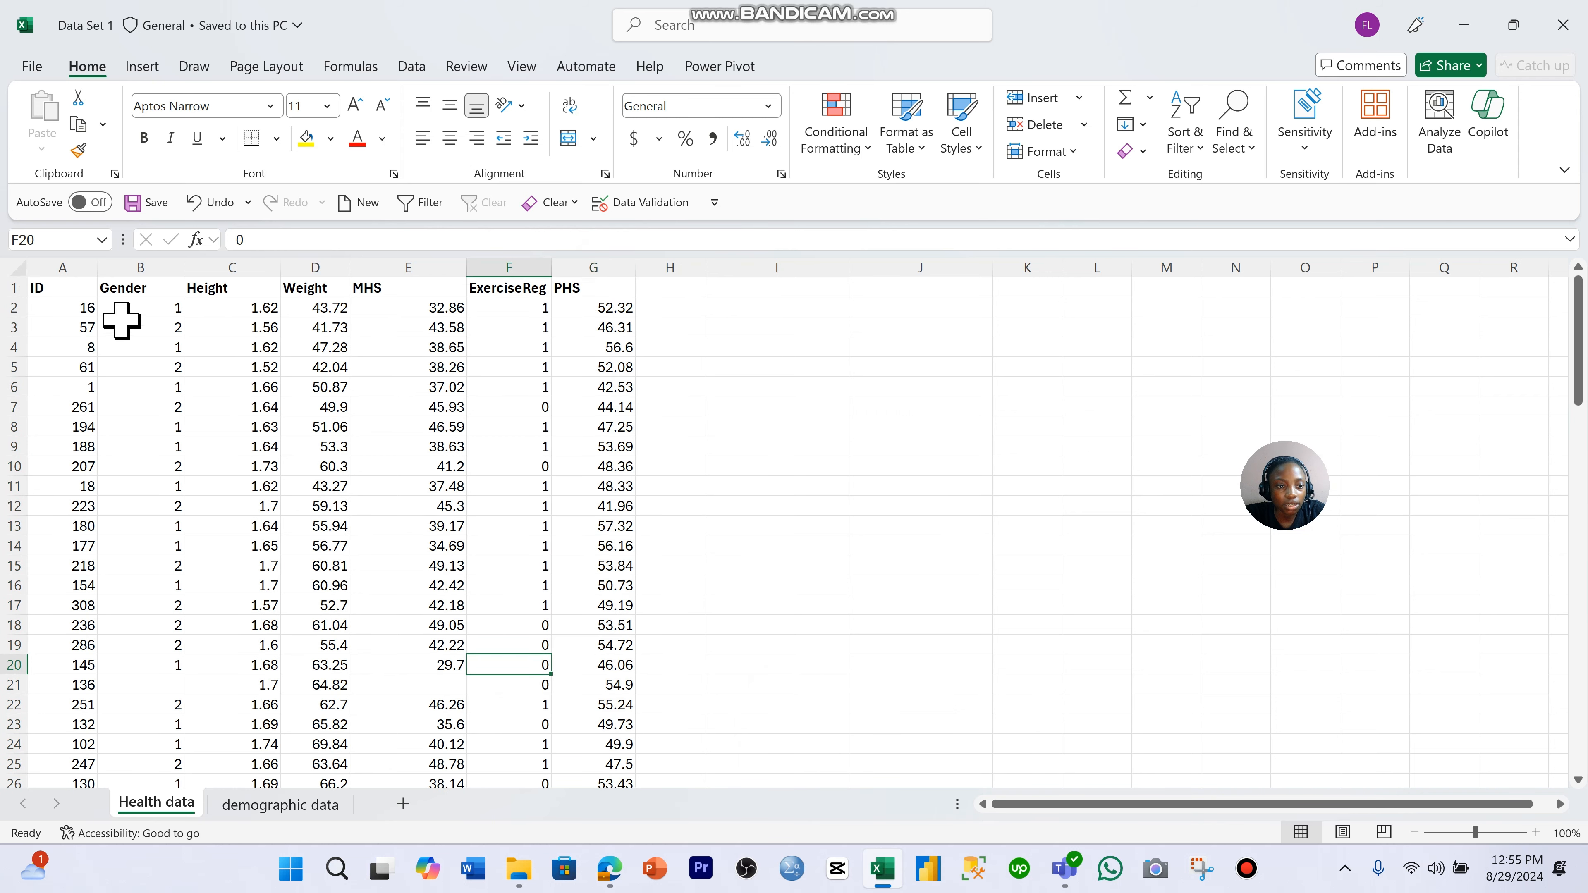
pyautogui.scroll(-3, 562, 445)
pyautogui.scroll(3, 563, 446)
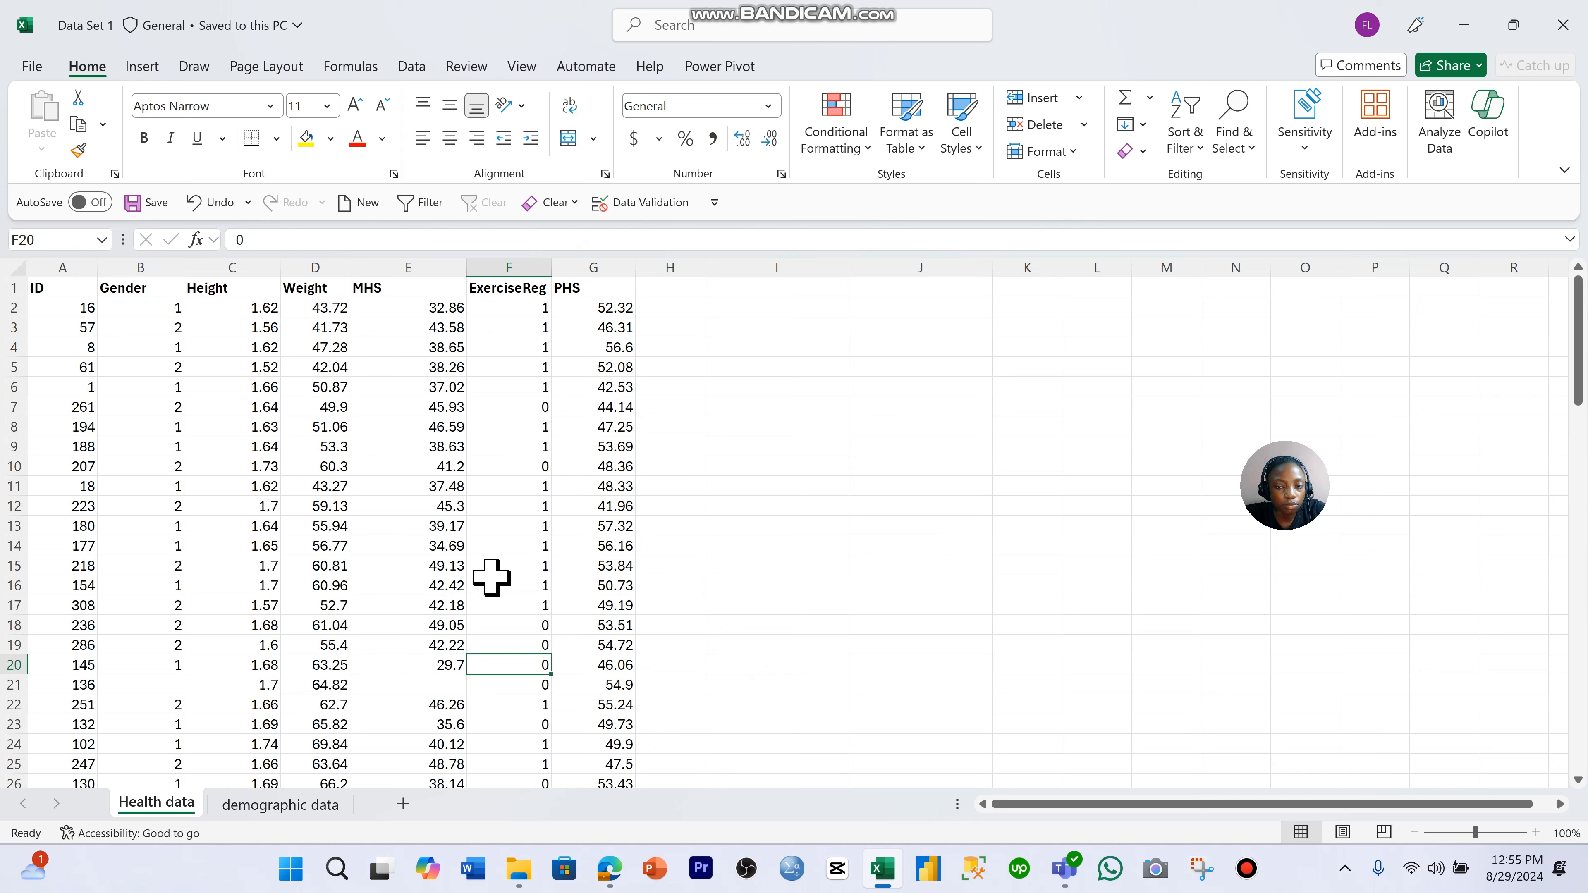
pyautogui.click(475, 500)
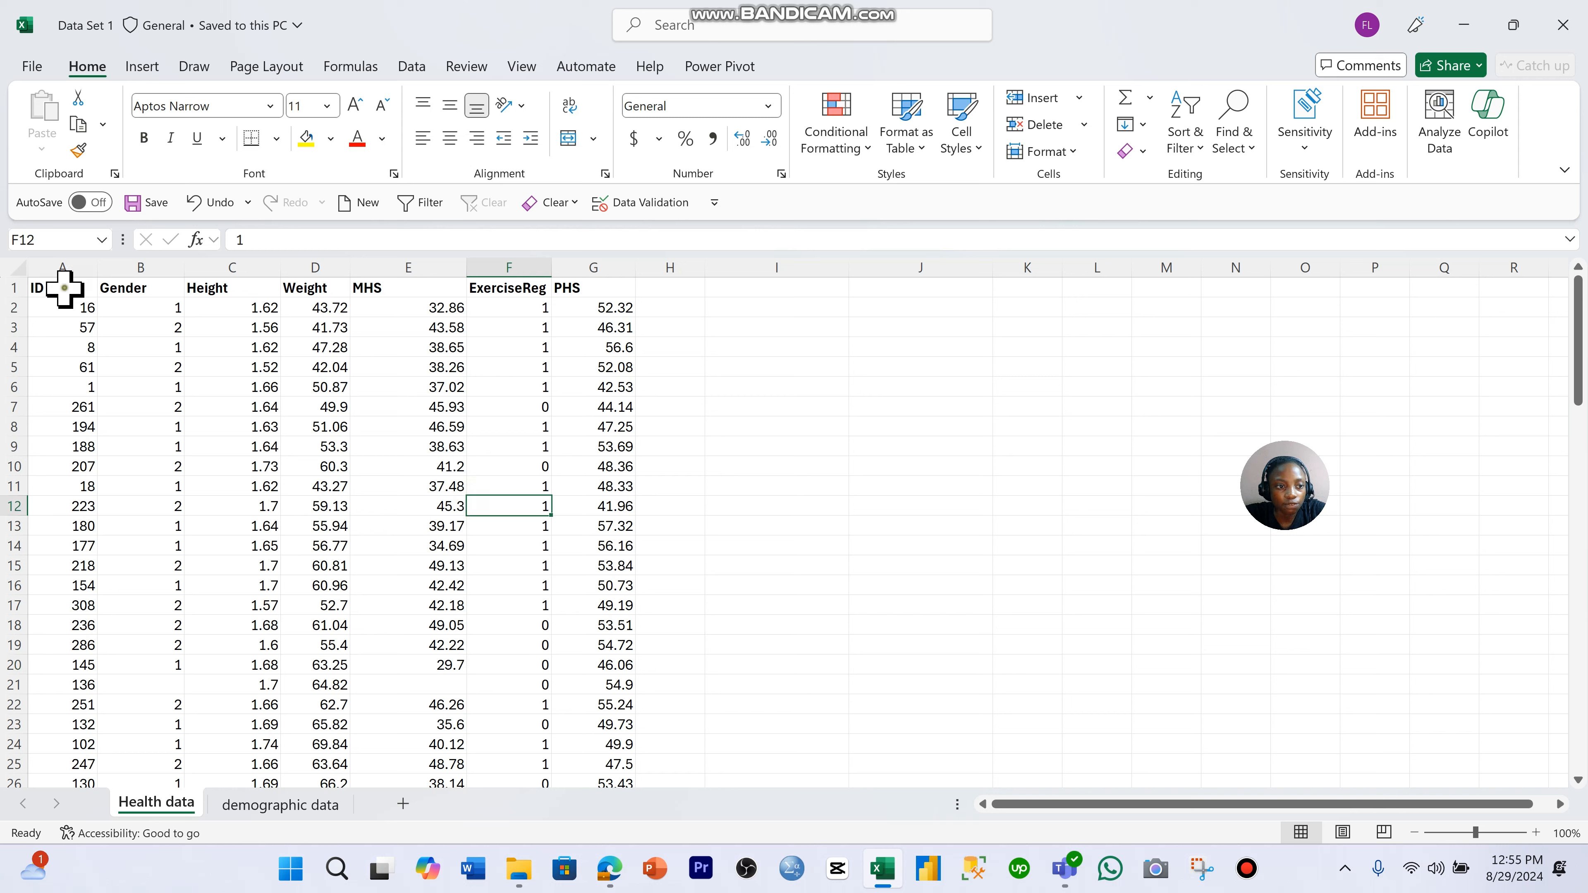
pyautogui.moveTo(64, 288); pyautogui.dragTo(609, 302)
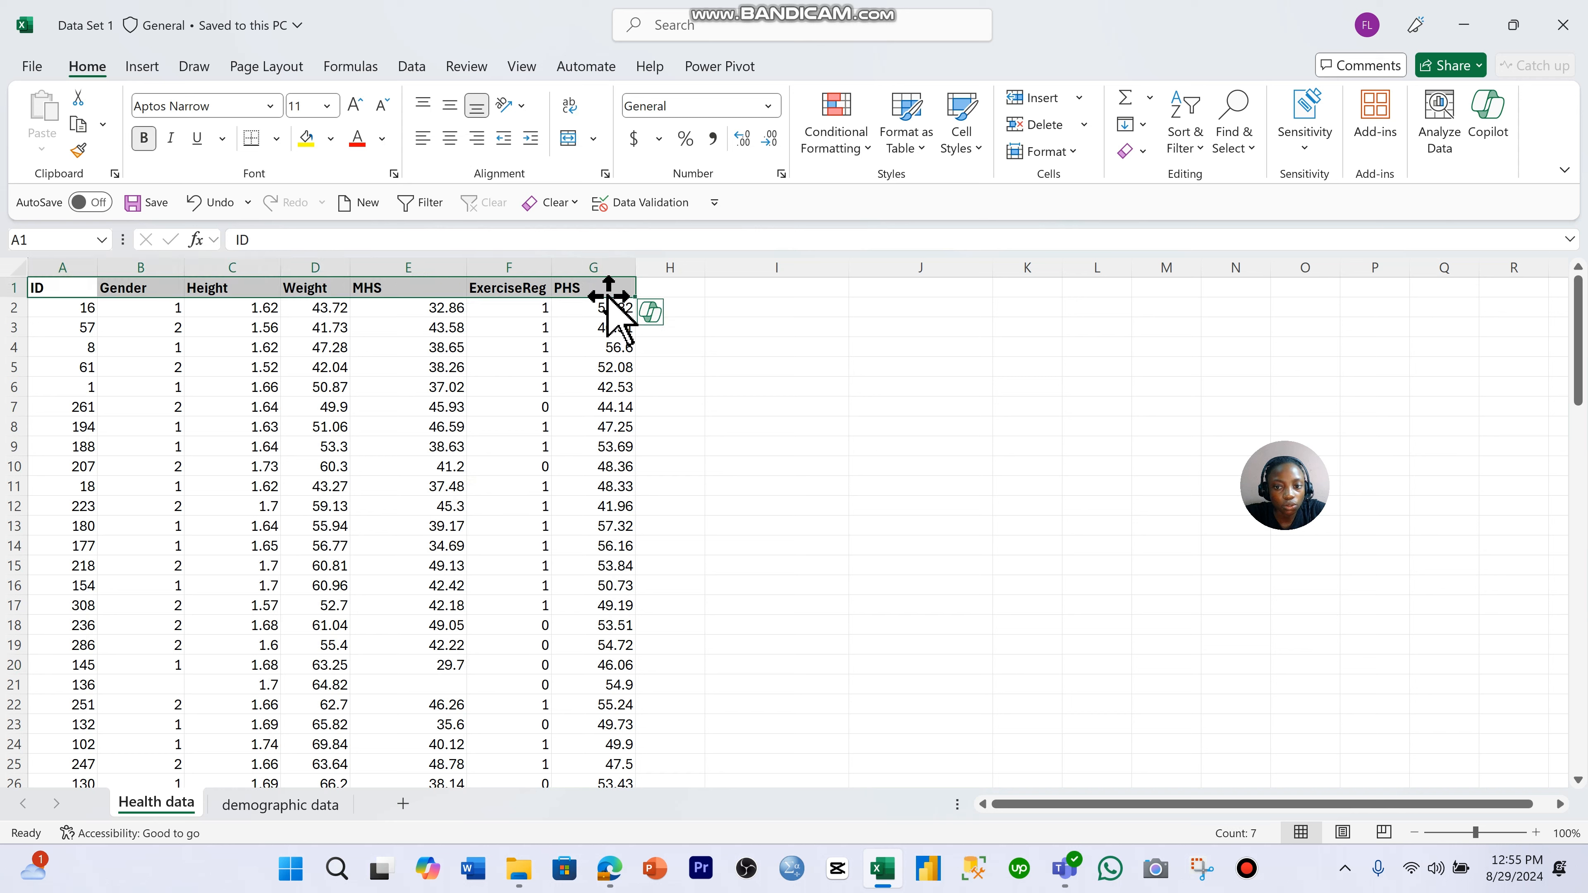
pyautogui.click(425, 525)
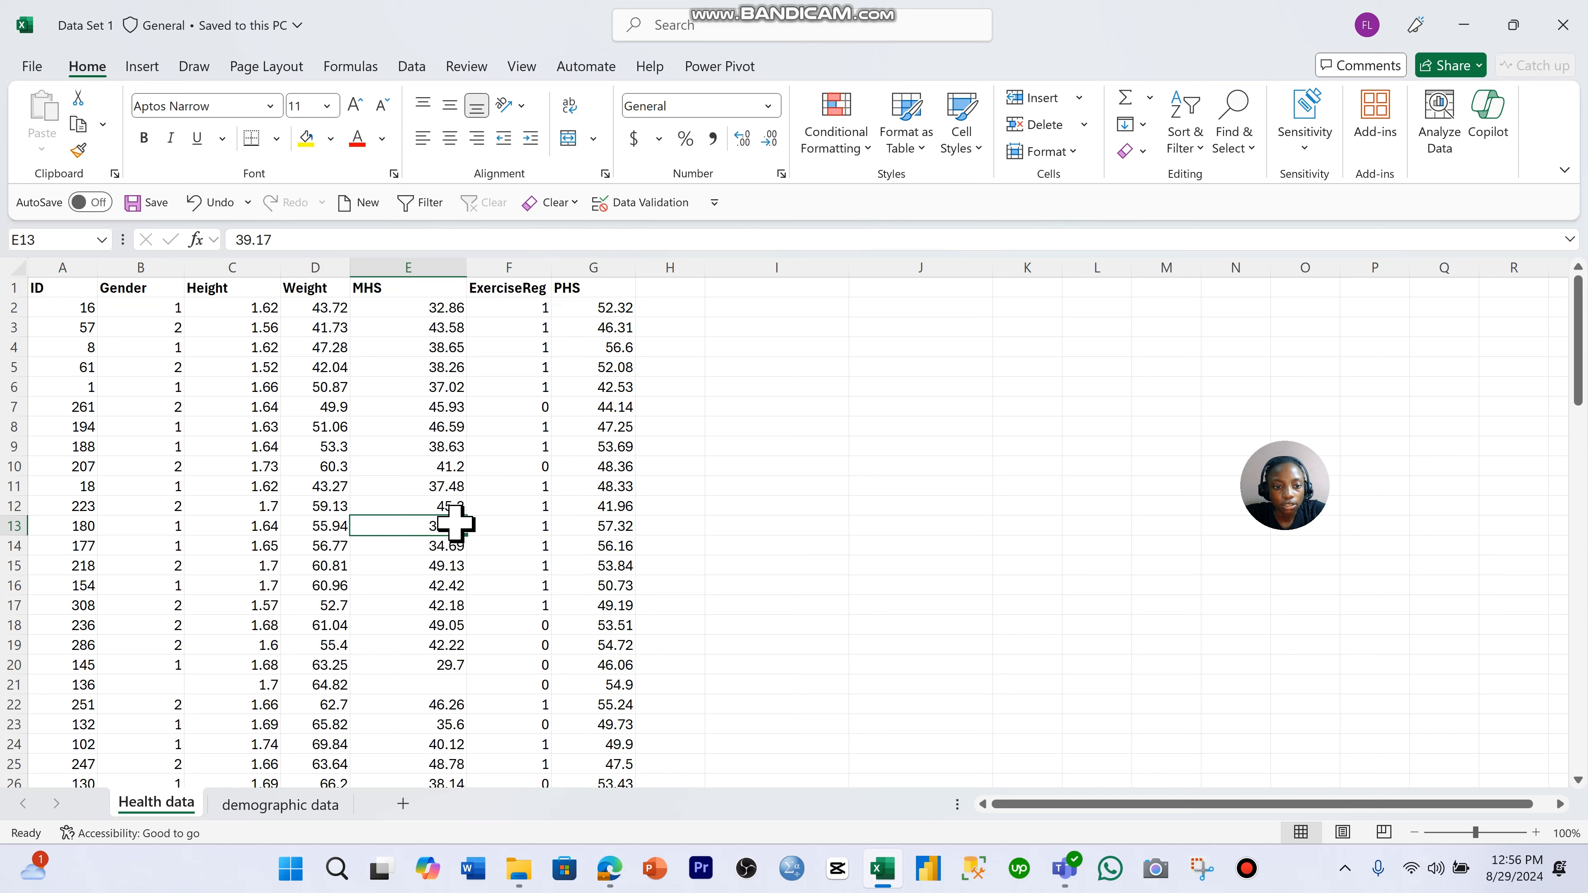
pyautogui.click(327, 483)
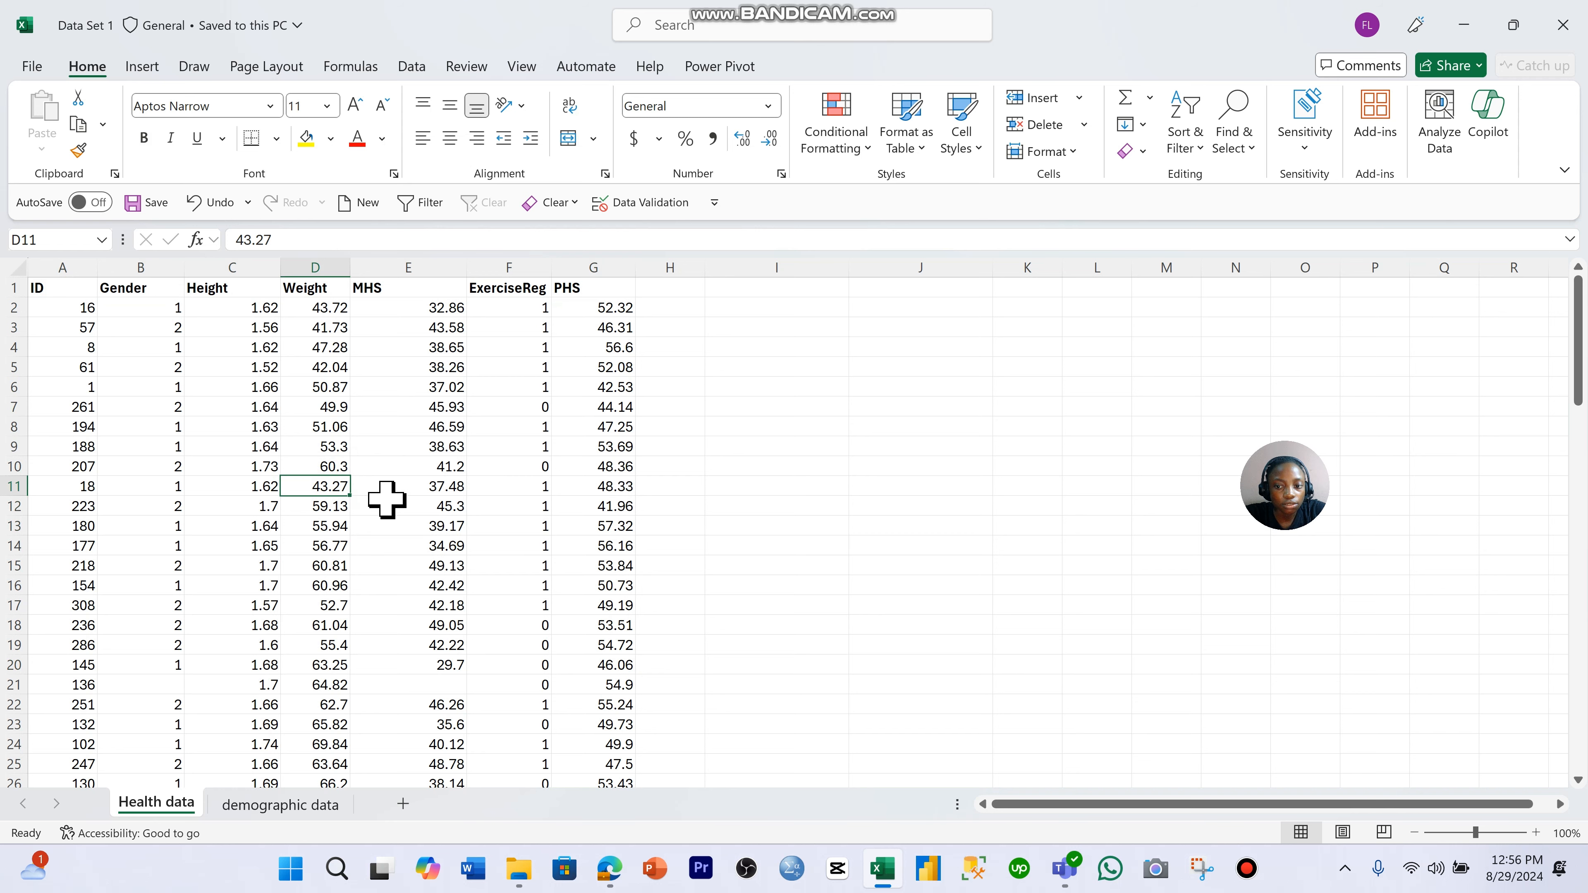
pyautogui.moveTo(69, 288); pyautogui.dragTo(585, 813)
pyautogui.click(471, 608)
pyautogui.hotkey('ctrl', 'Up')
pyautogui.click(304, 580)
pyautogui.hotkey('ctrl', 'Up')
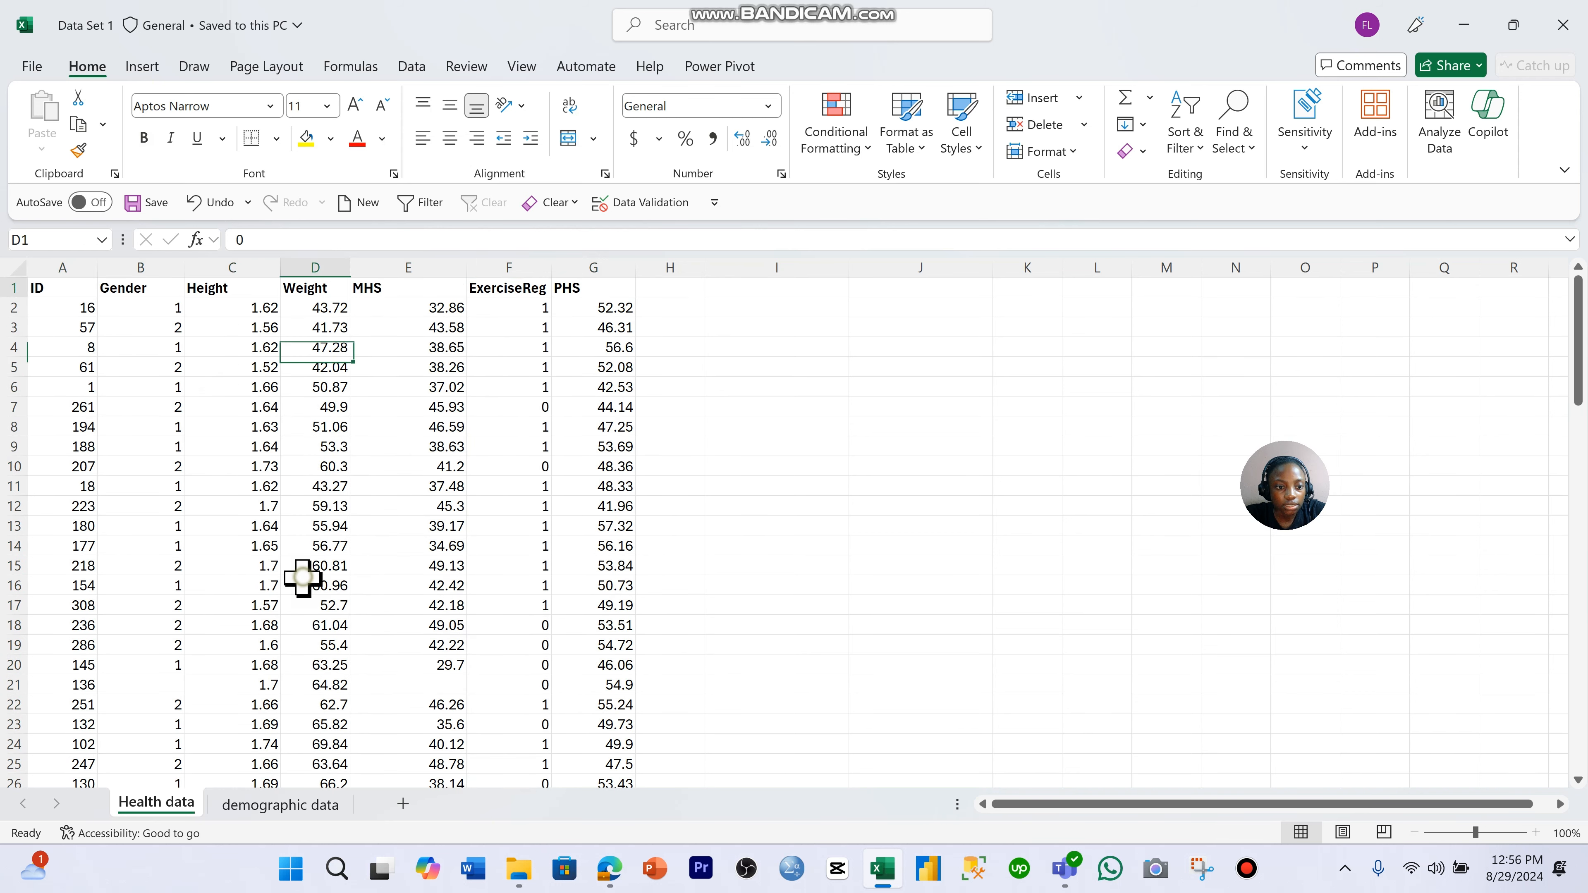
# - Select the entire Health data range and turn on filters for its header row
pyautogui.click(375, 570)
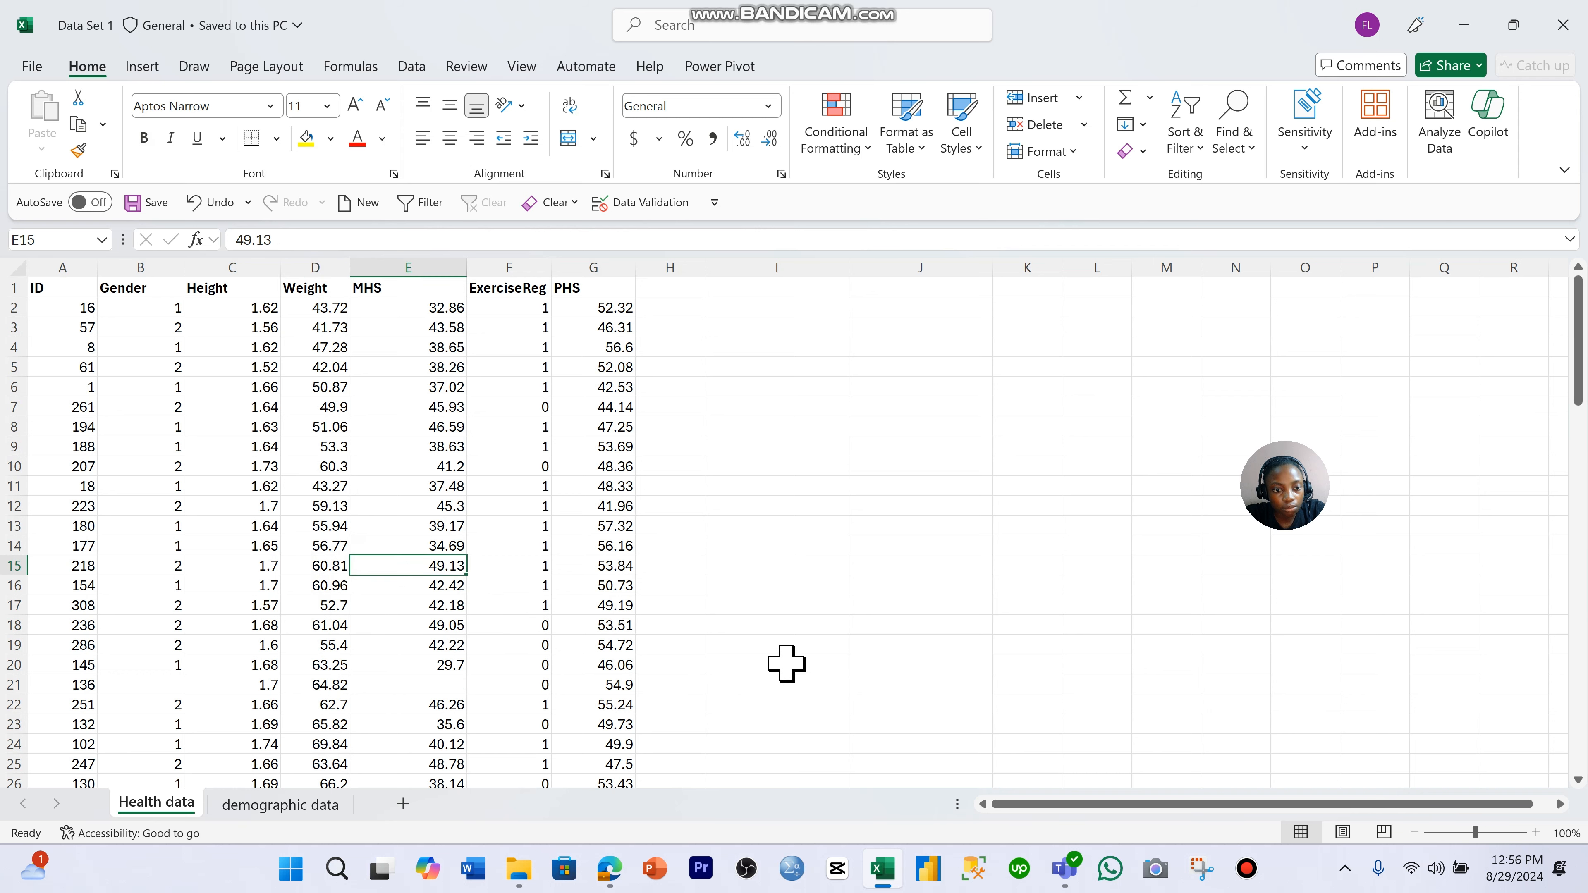
pyautogui.hotkey('ctrl', 'a')
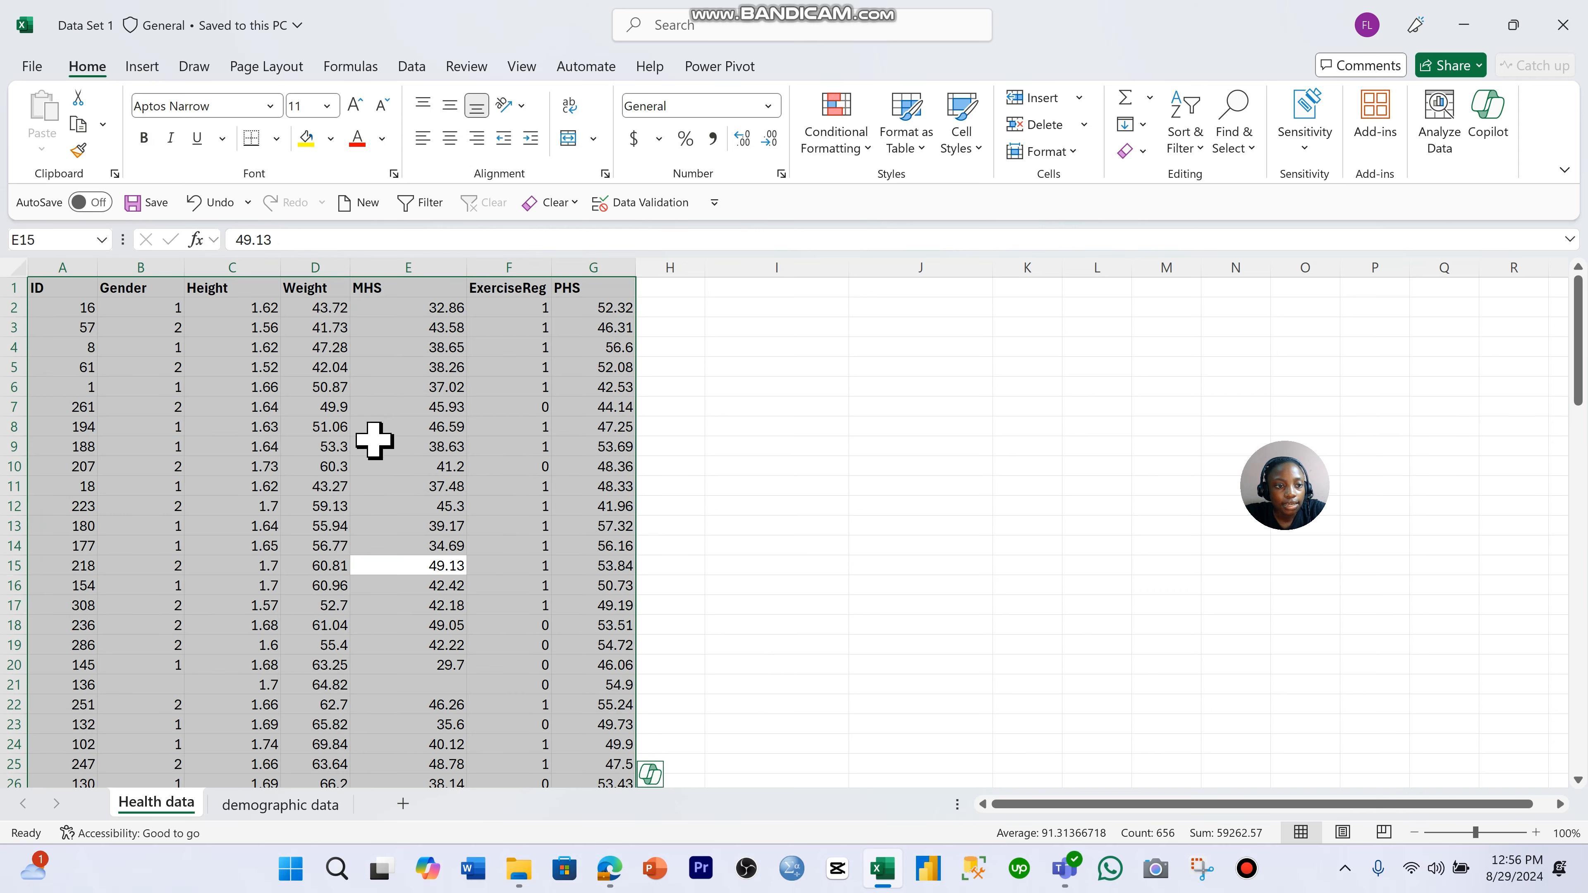
pyautogui.scroll(-20, 408, 427)
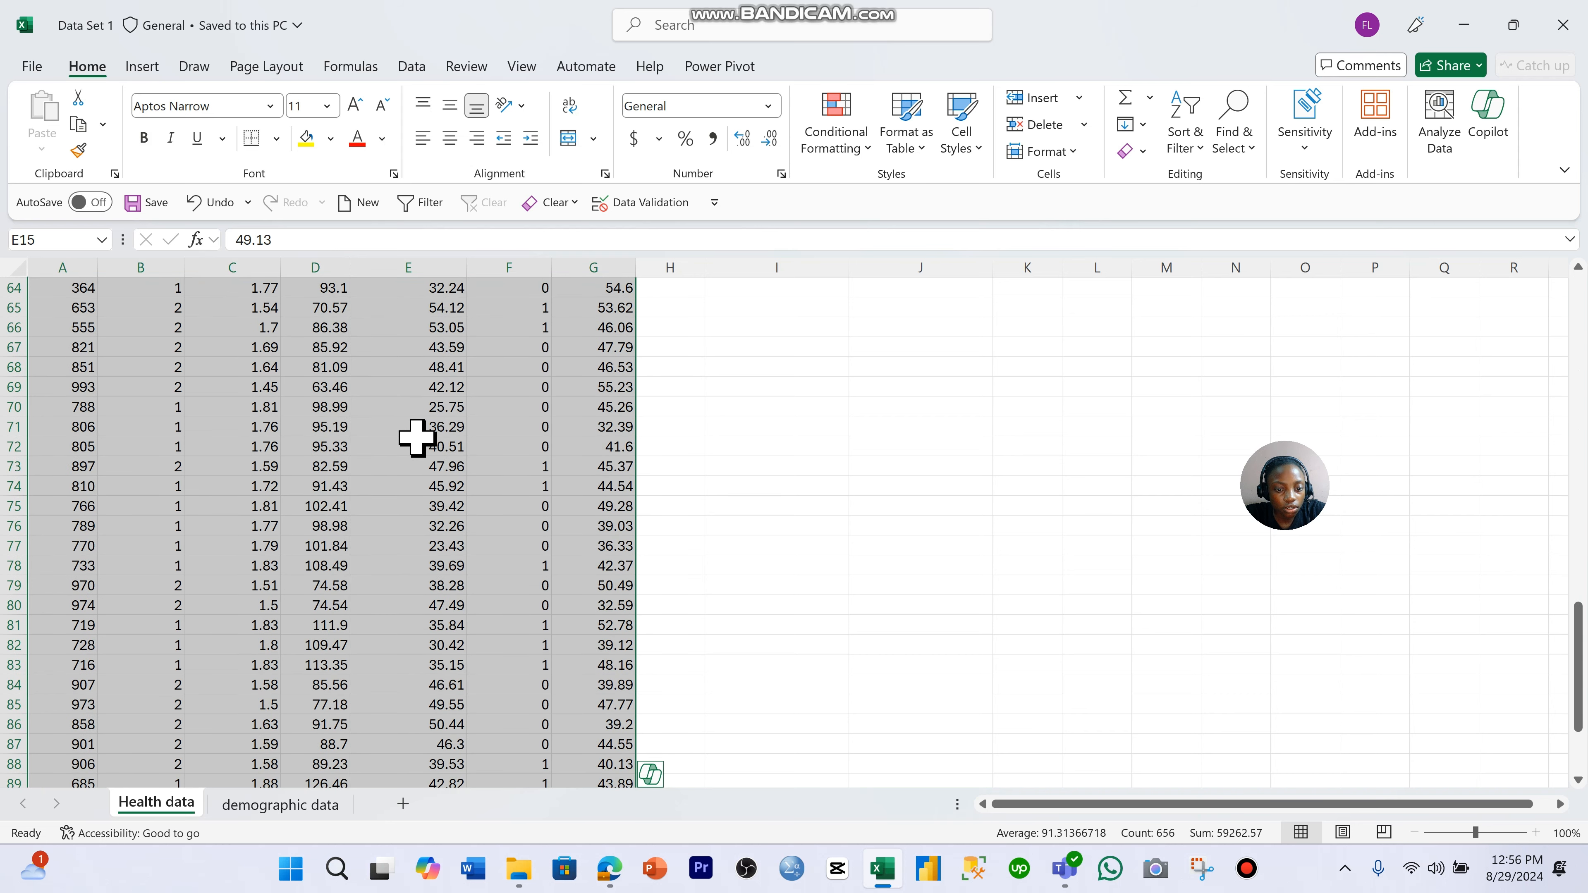
pyautogui.scroll(-7, 417, 438)
pyautogui.scroll(20, 418, 443)
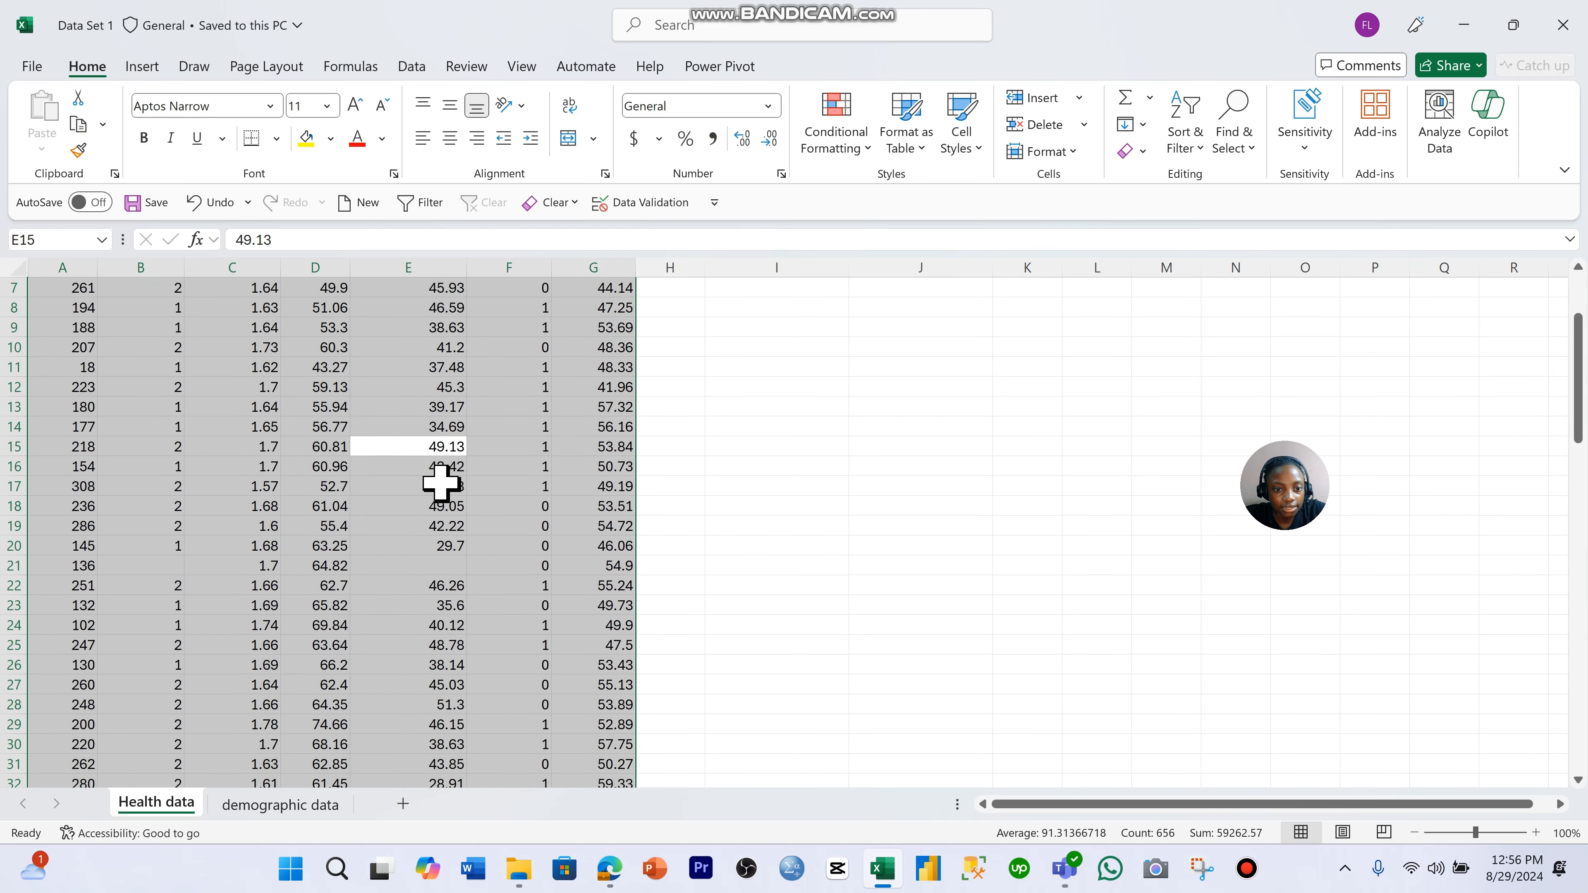
pyautogui.scroll(2, 441, 483)
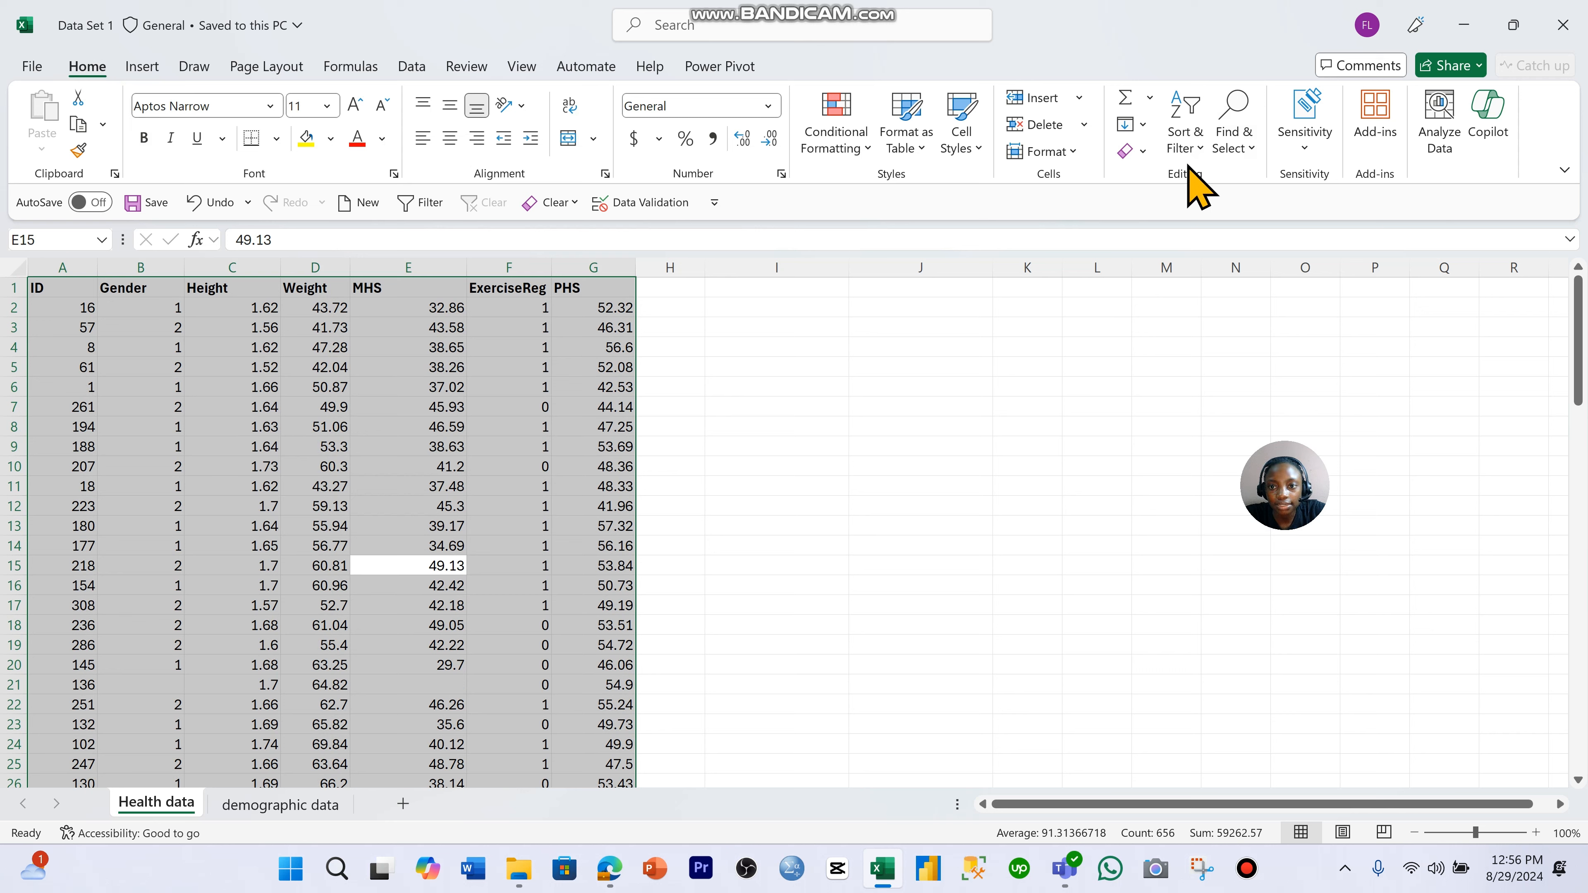
pyautogui.click(1188, 134)
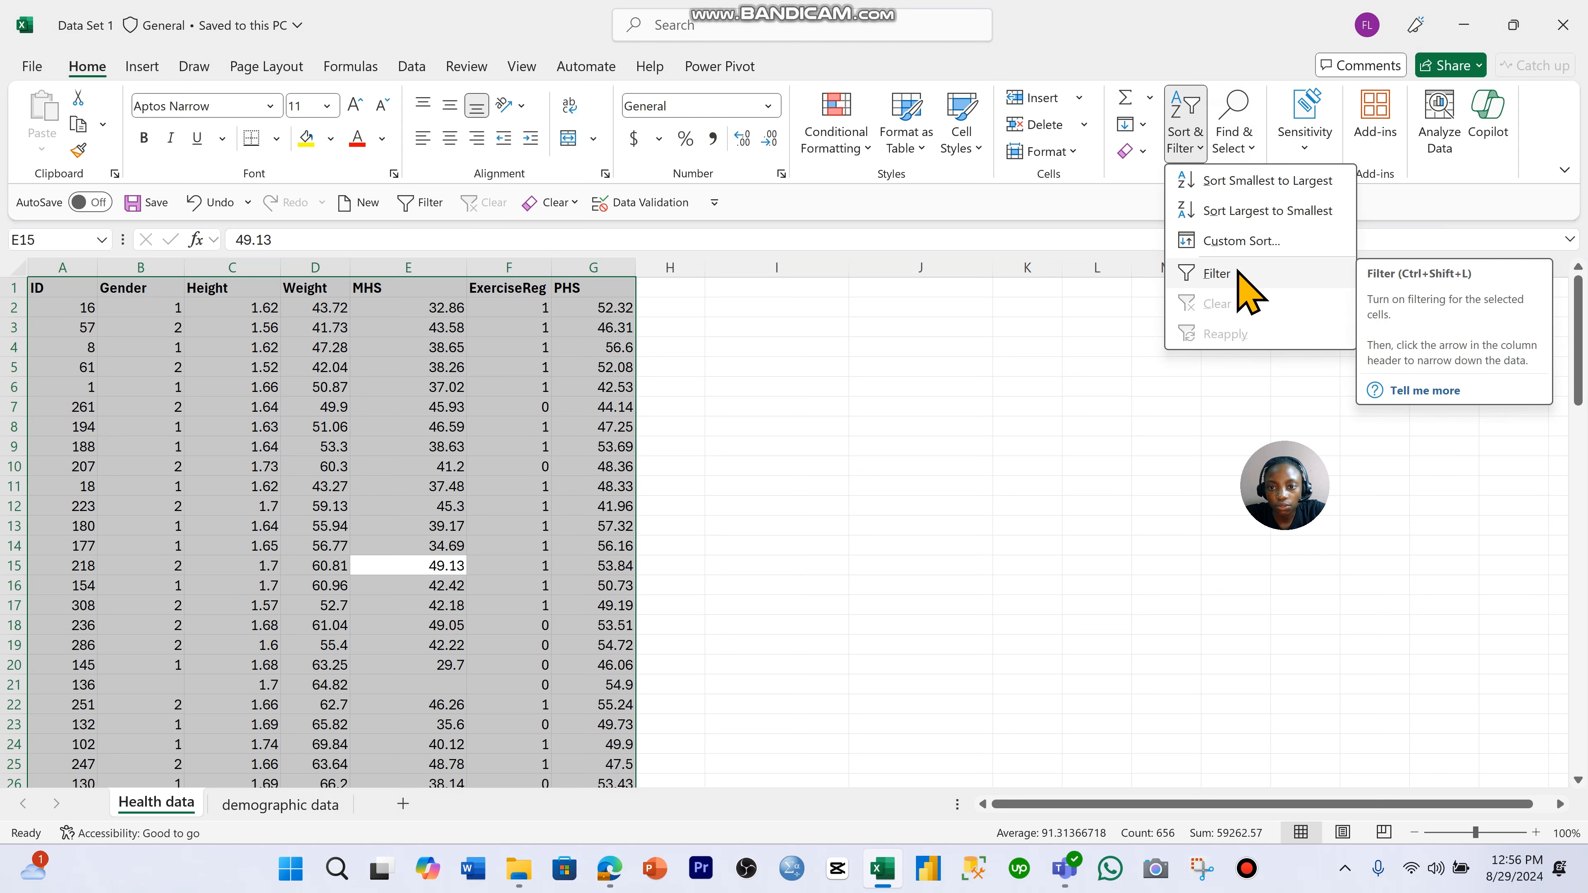
pyautogui.click(1217, 273)
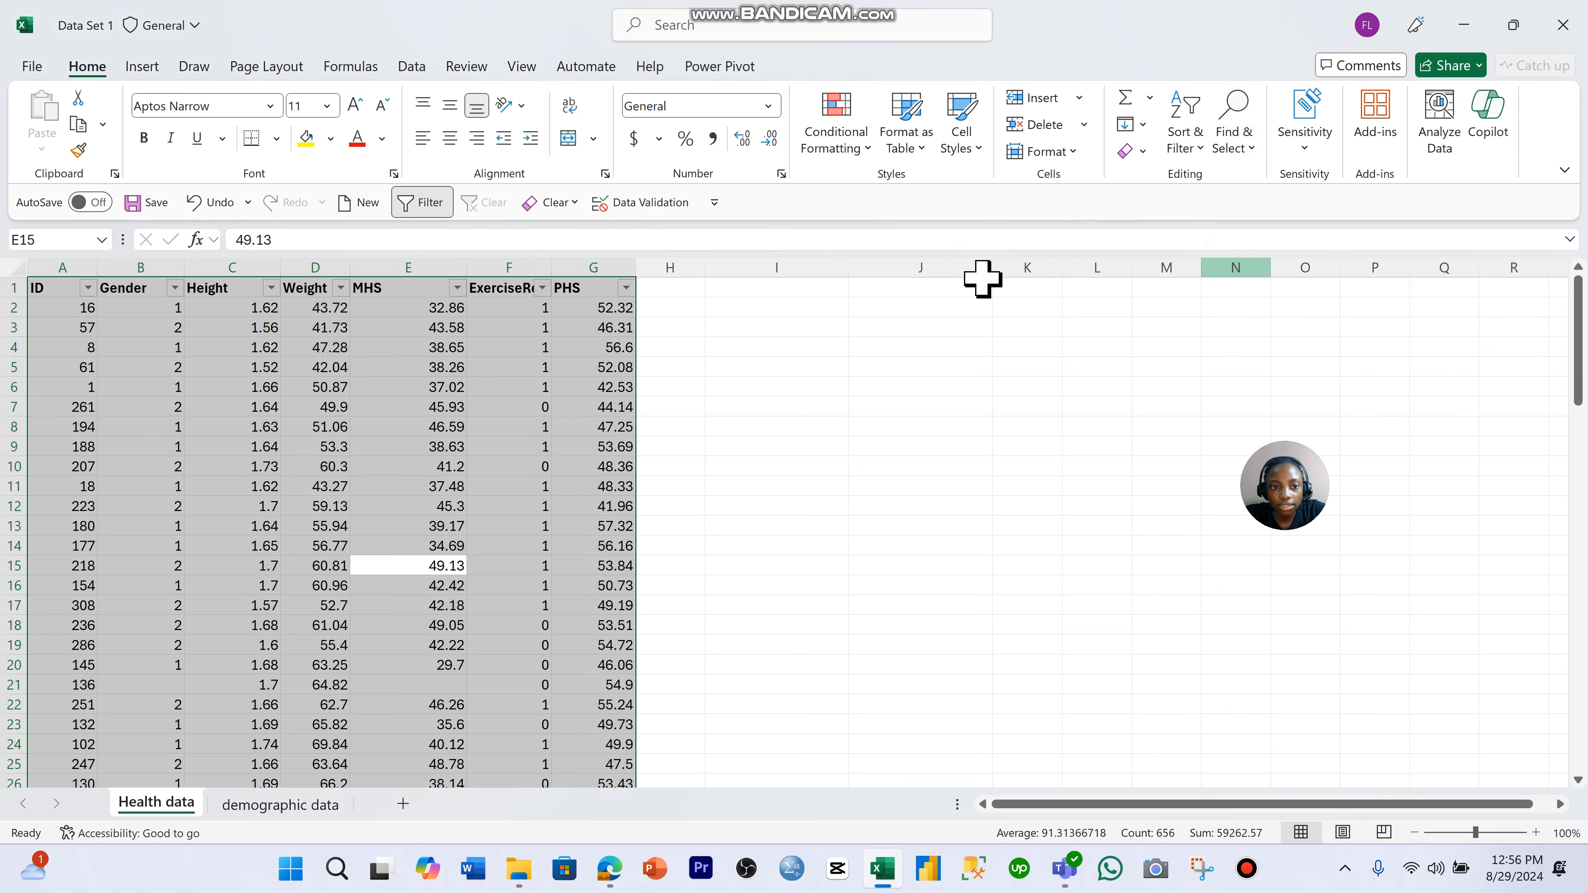
pyautogui.click(626, 288)
pyautogui.click(629, 299)
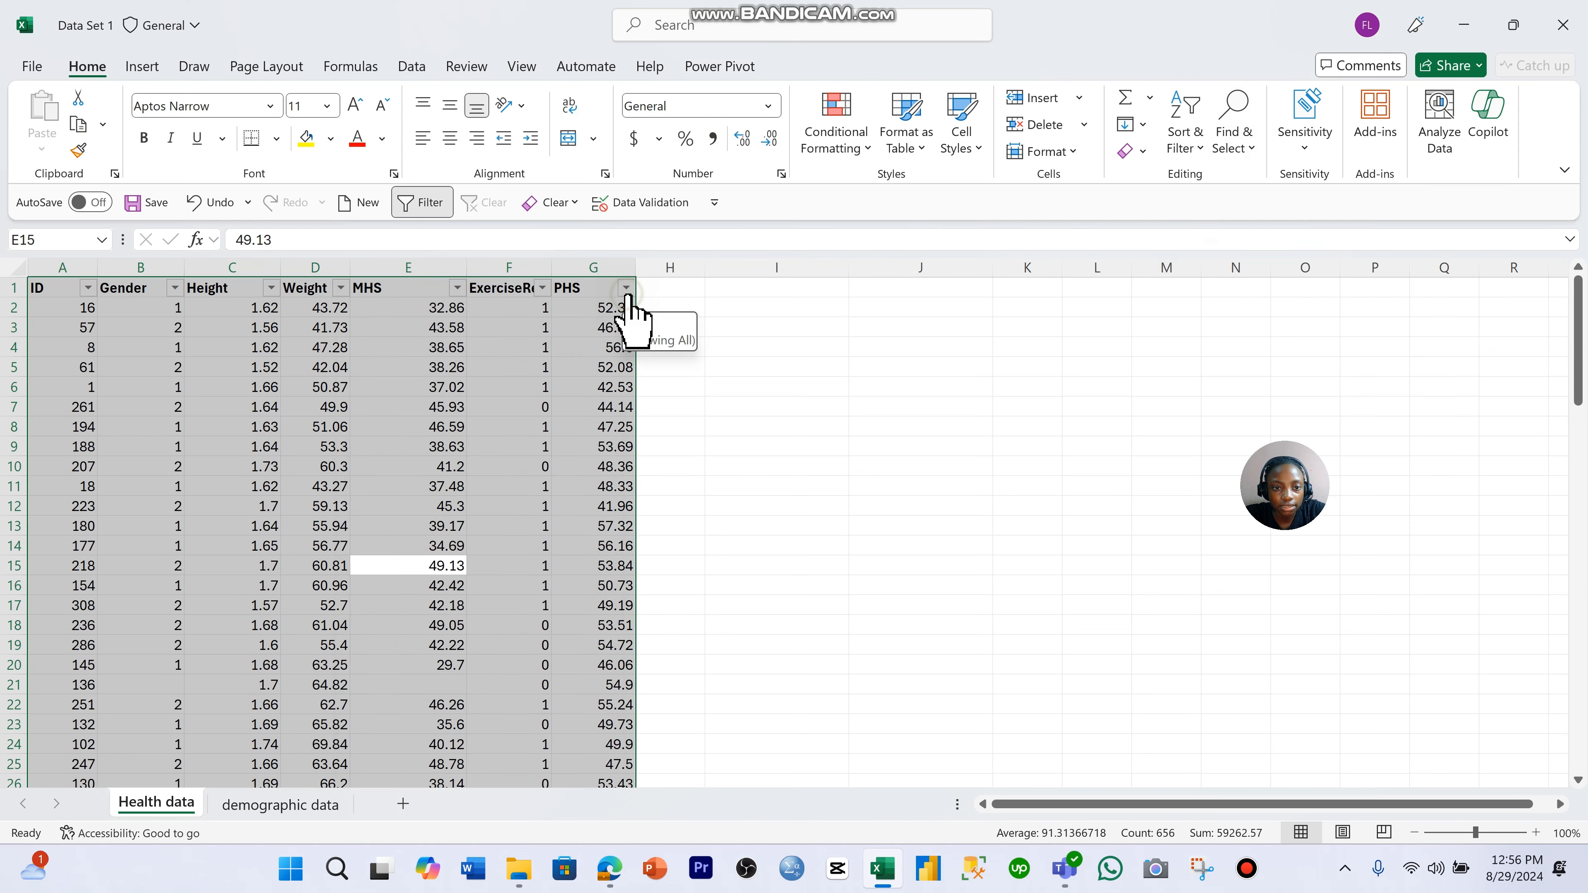
pyautogui.click(712, 346)
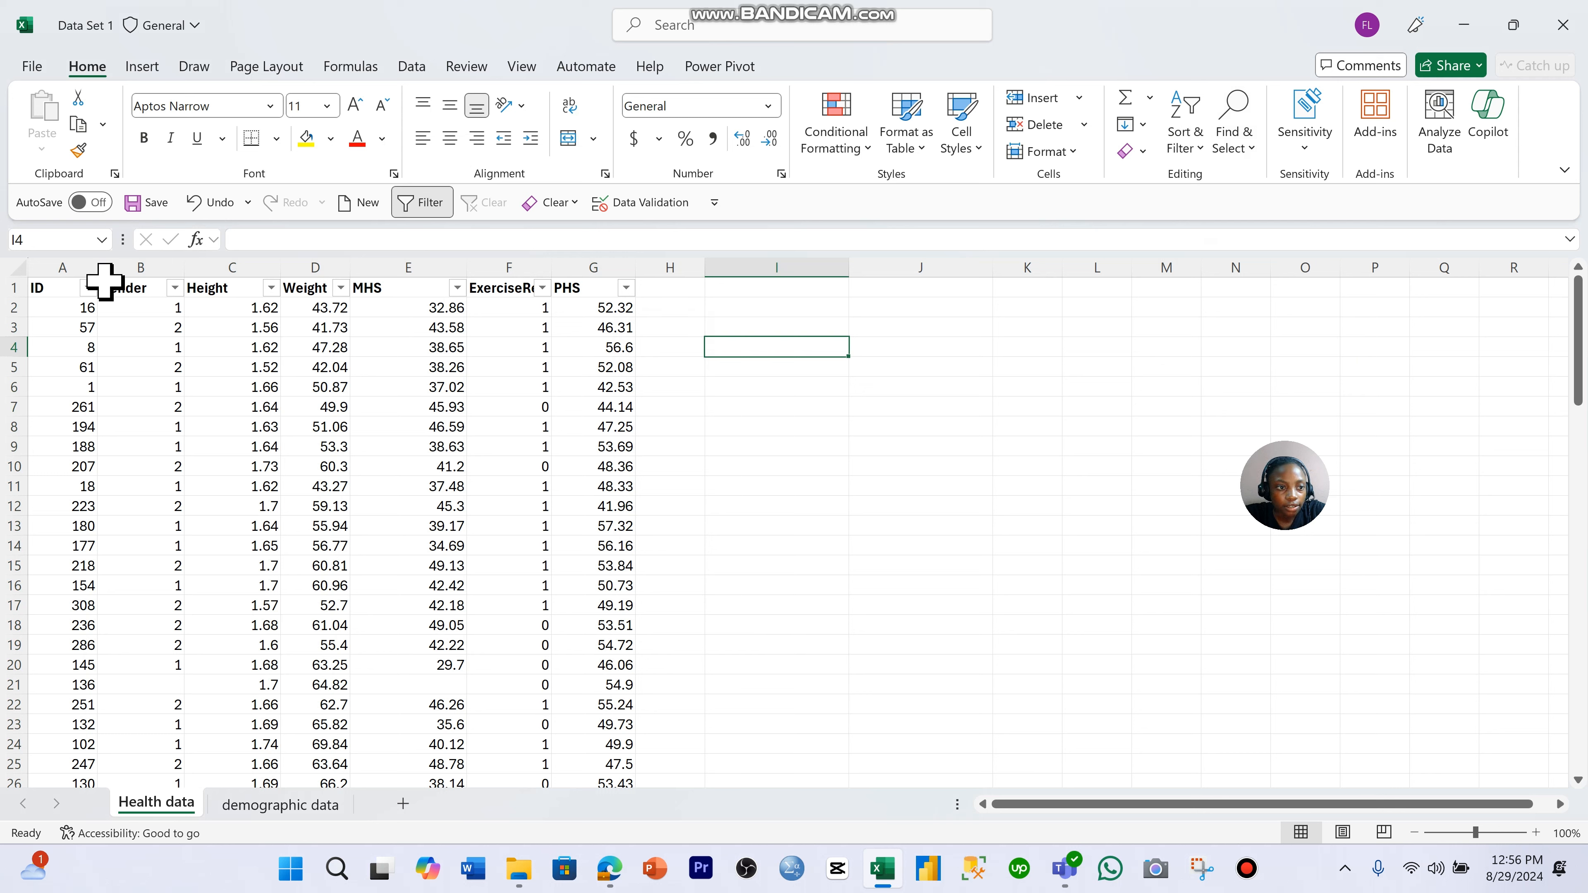
# - Examine all values in the ID column's filter list without applying a filter
pyautogui.click(88, 288)
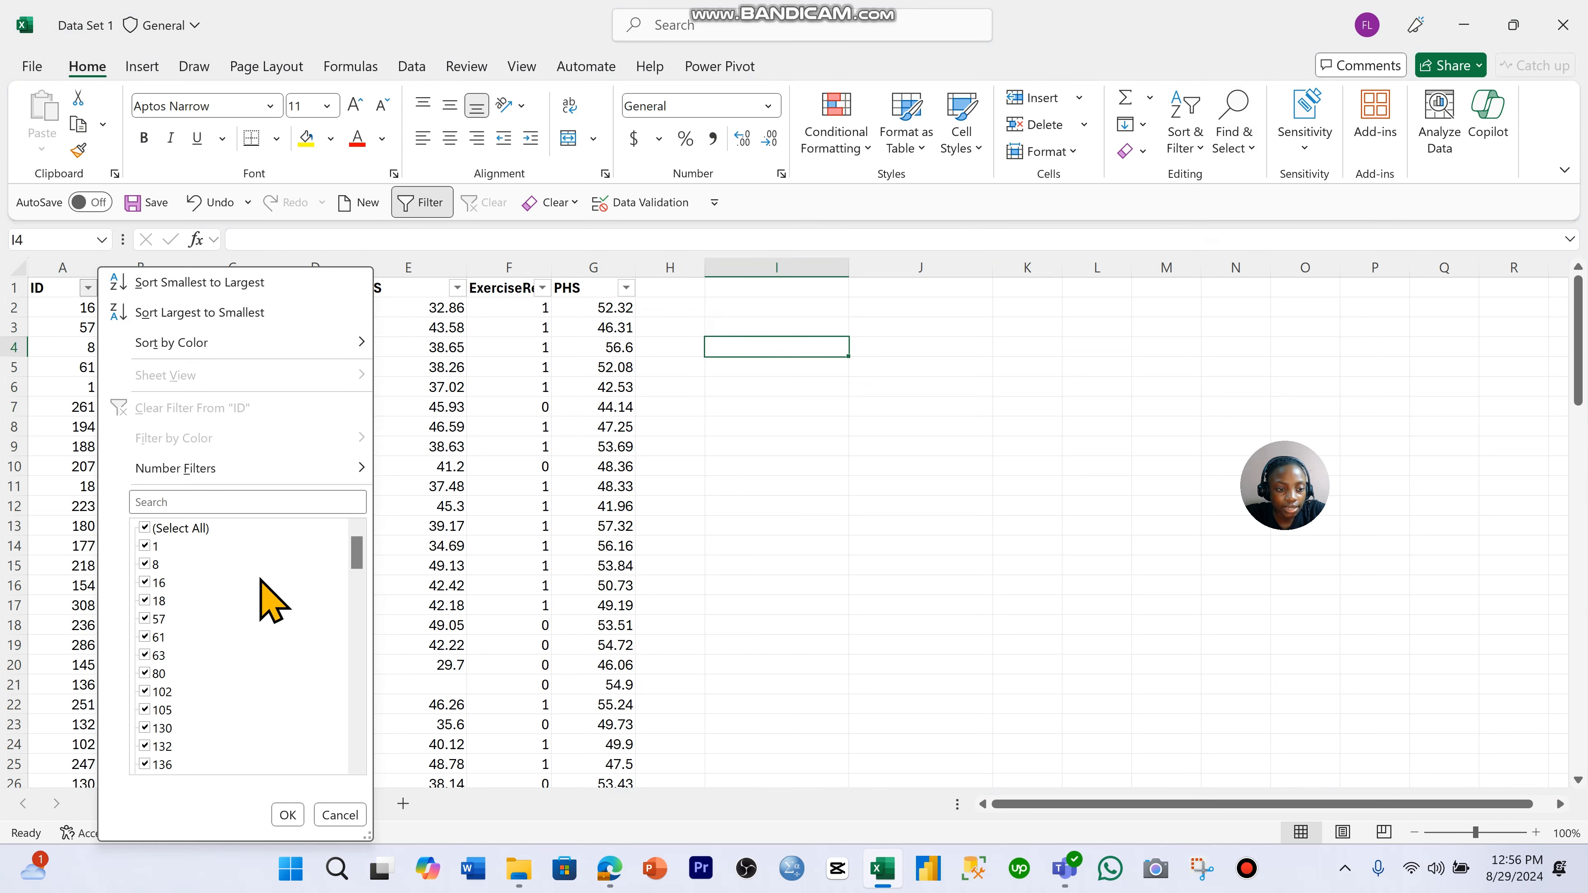
pyautogui.scroll(-15, 263, 584)
pyautogui.scroll(8, 271, 594)
pyautogui.scroll(5, 271, 595)
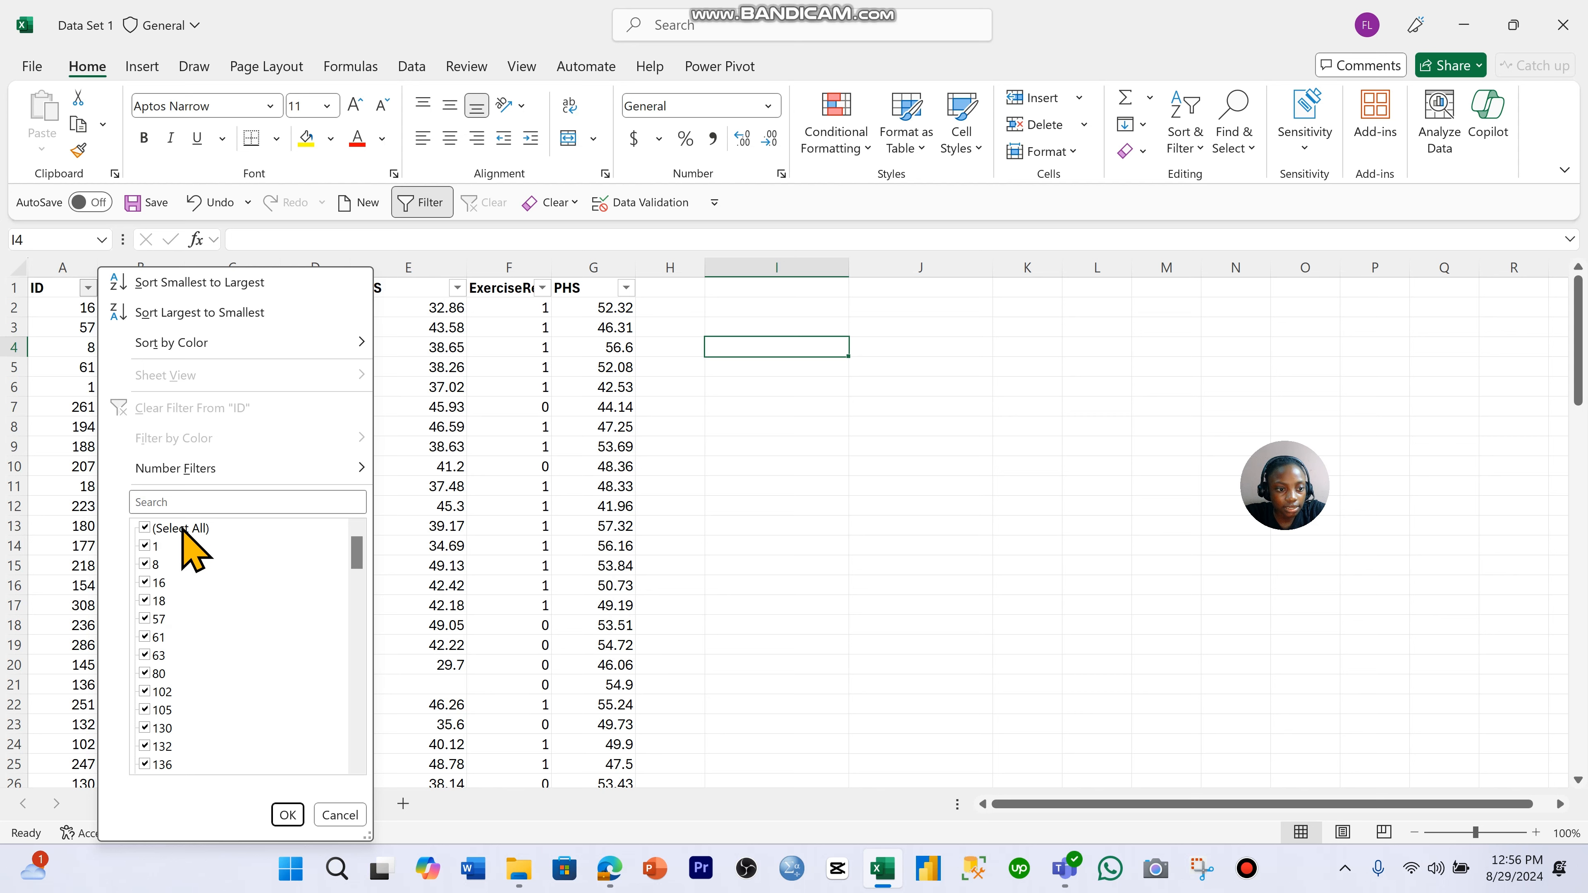
pyautogui.scroll(-20, 194, 569)
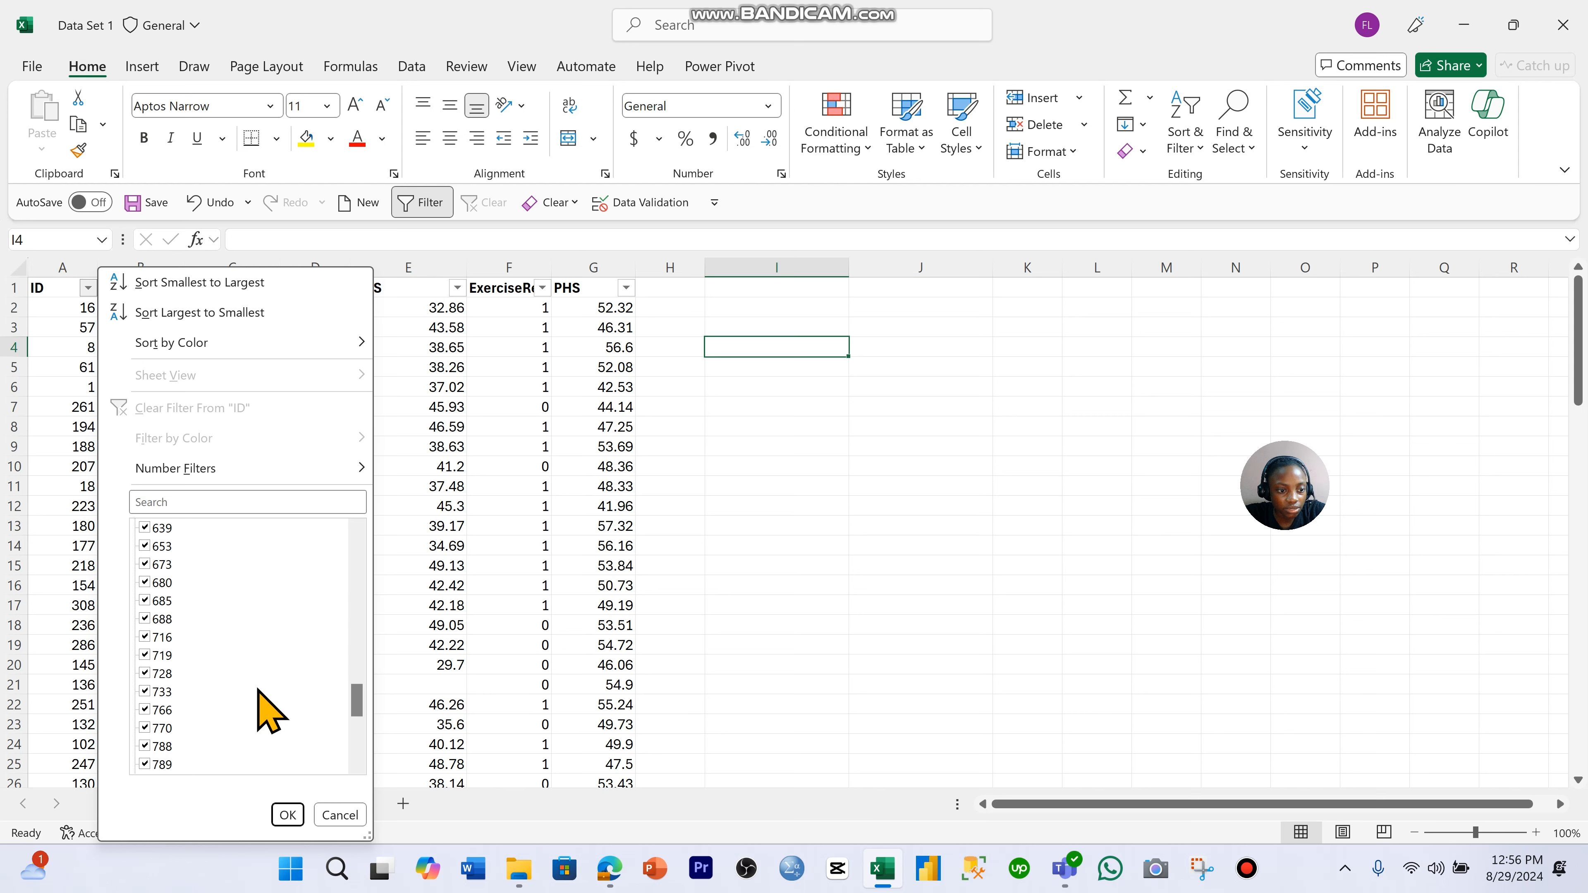
pyautogui.click(340, 814)
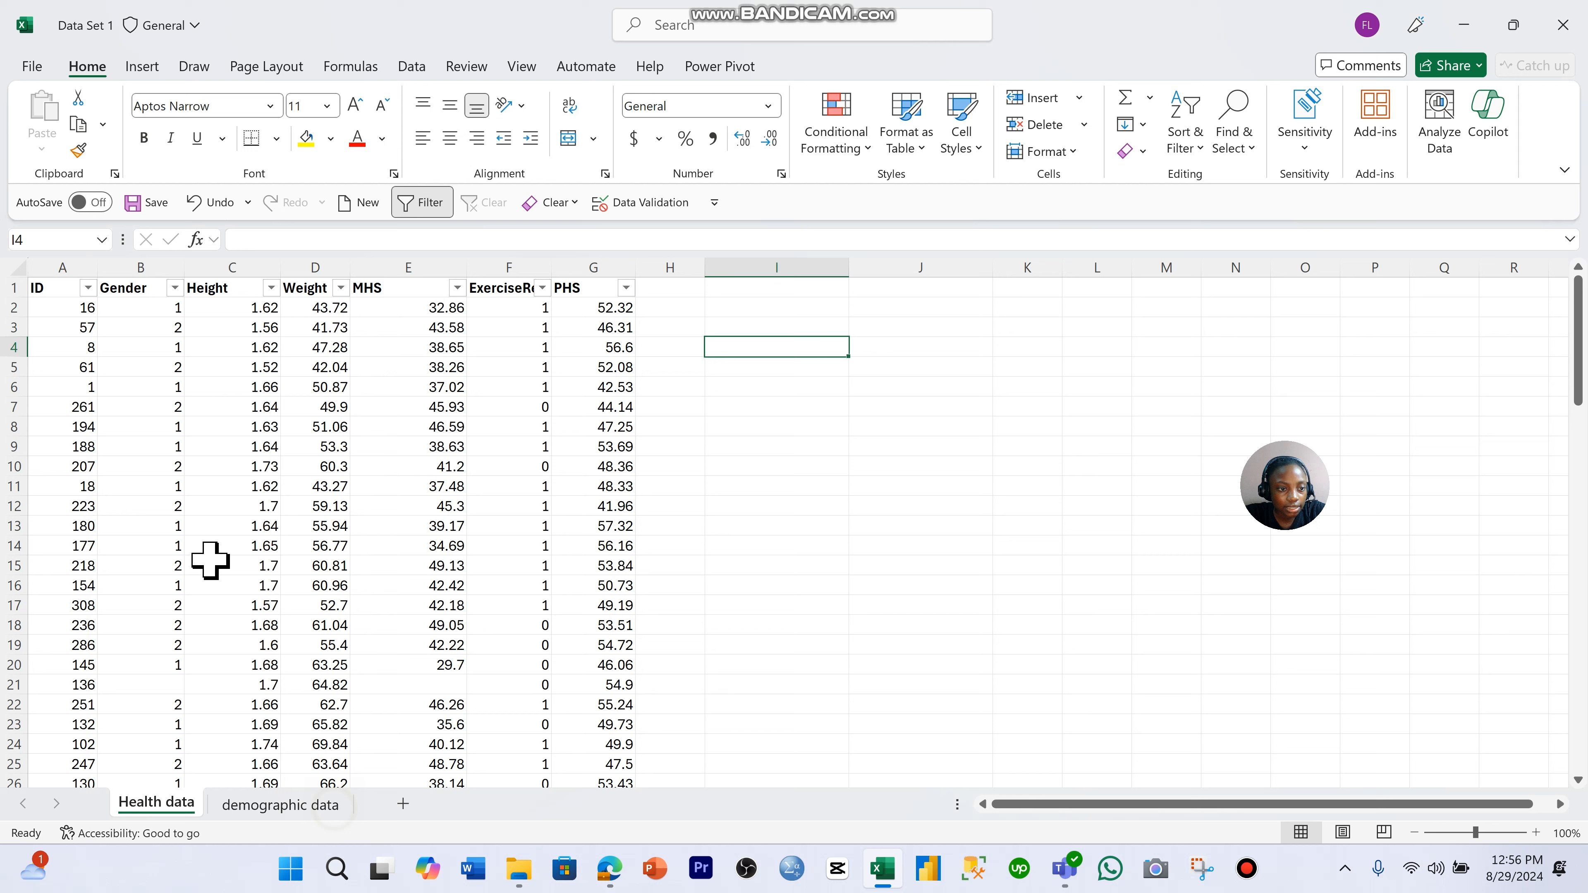
# - Inspect the filter value lists of the Gender and Height columns without applying a filter
pyautogui.click(175, 289)
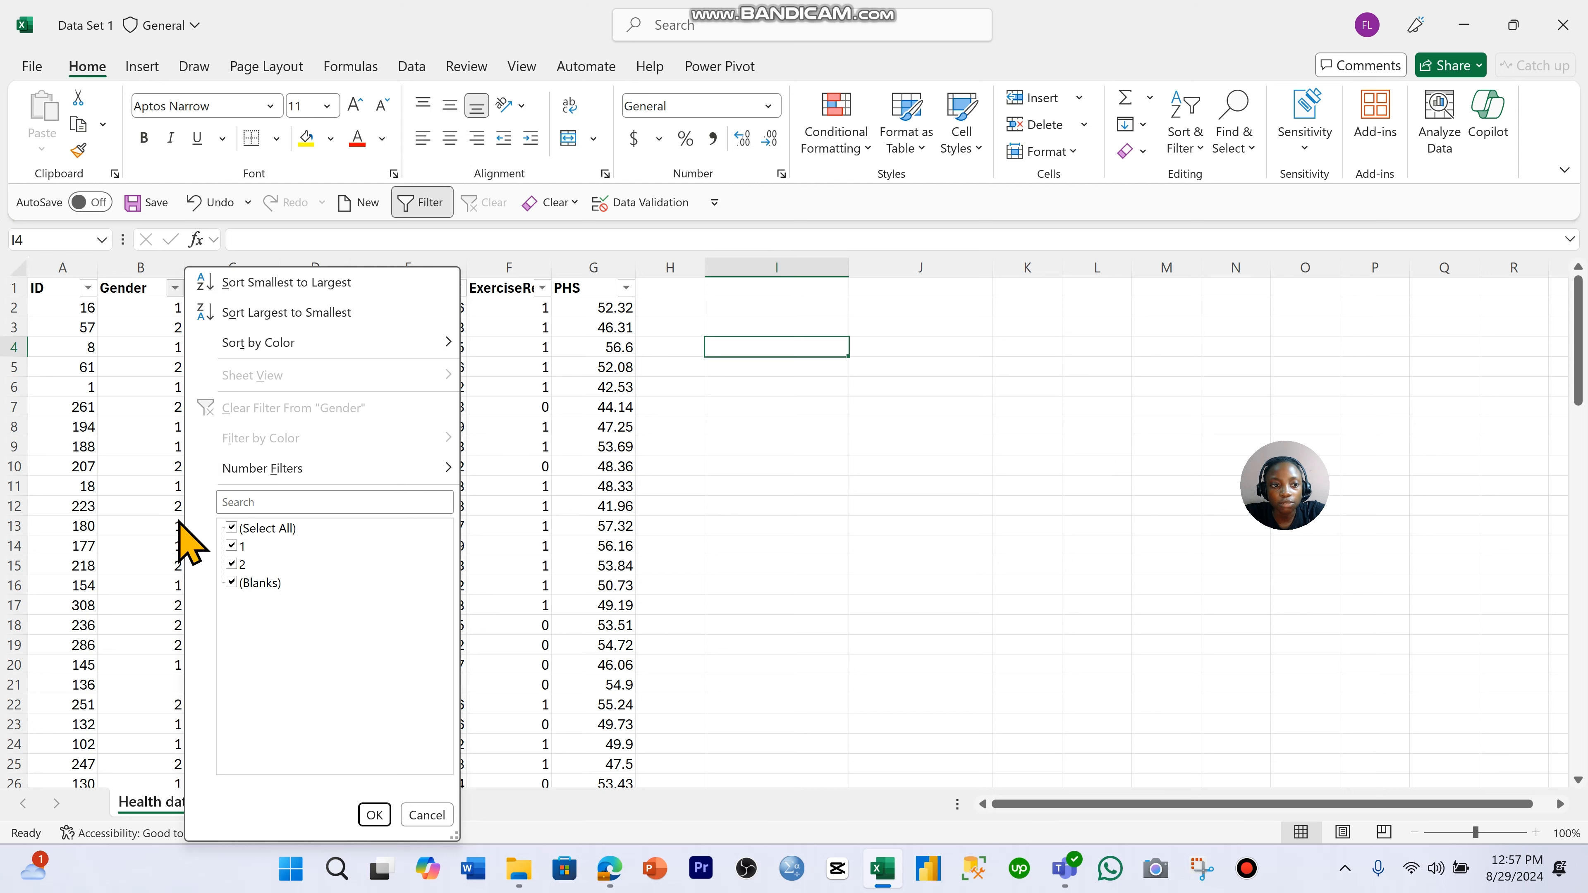
pyautogui.click(431, 816)
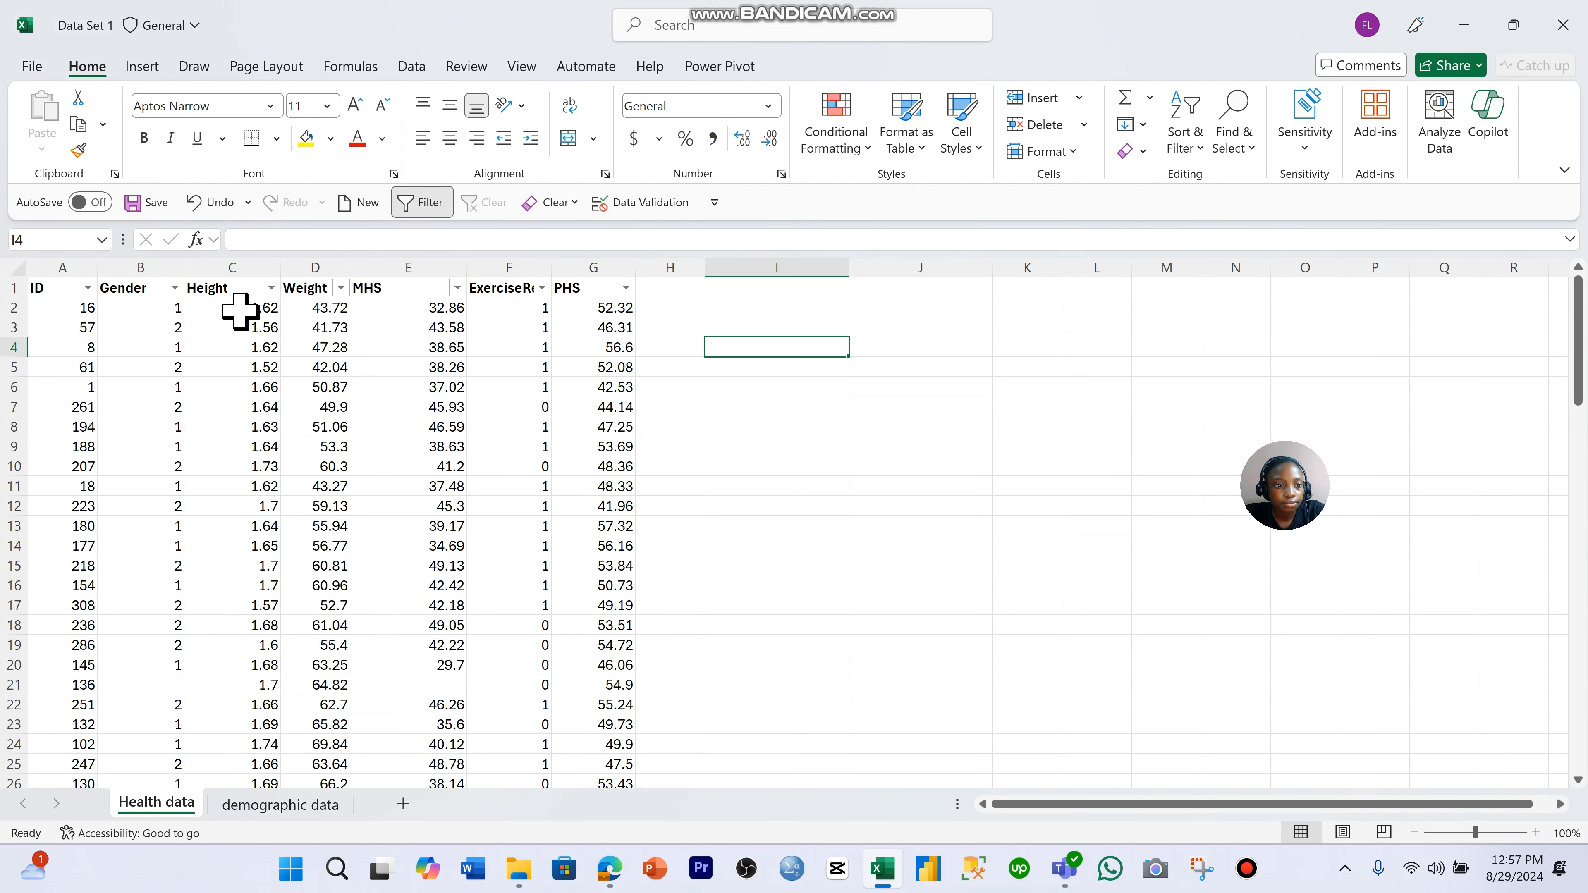
pyautogui.click(271, 288)
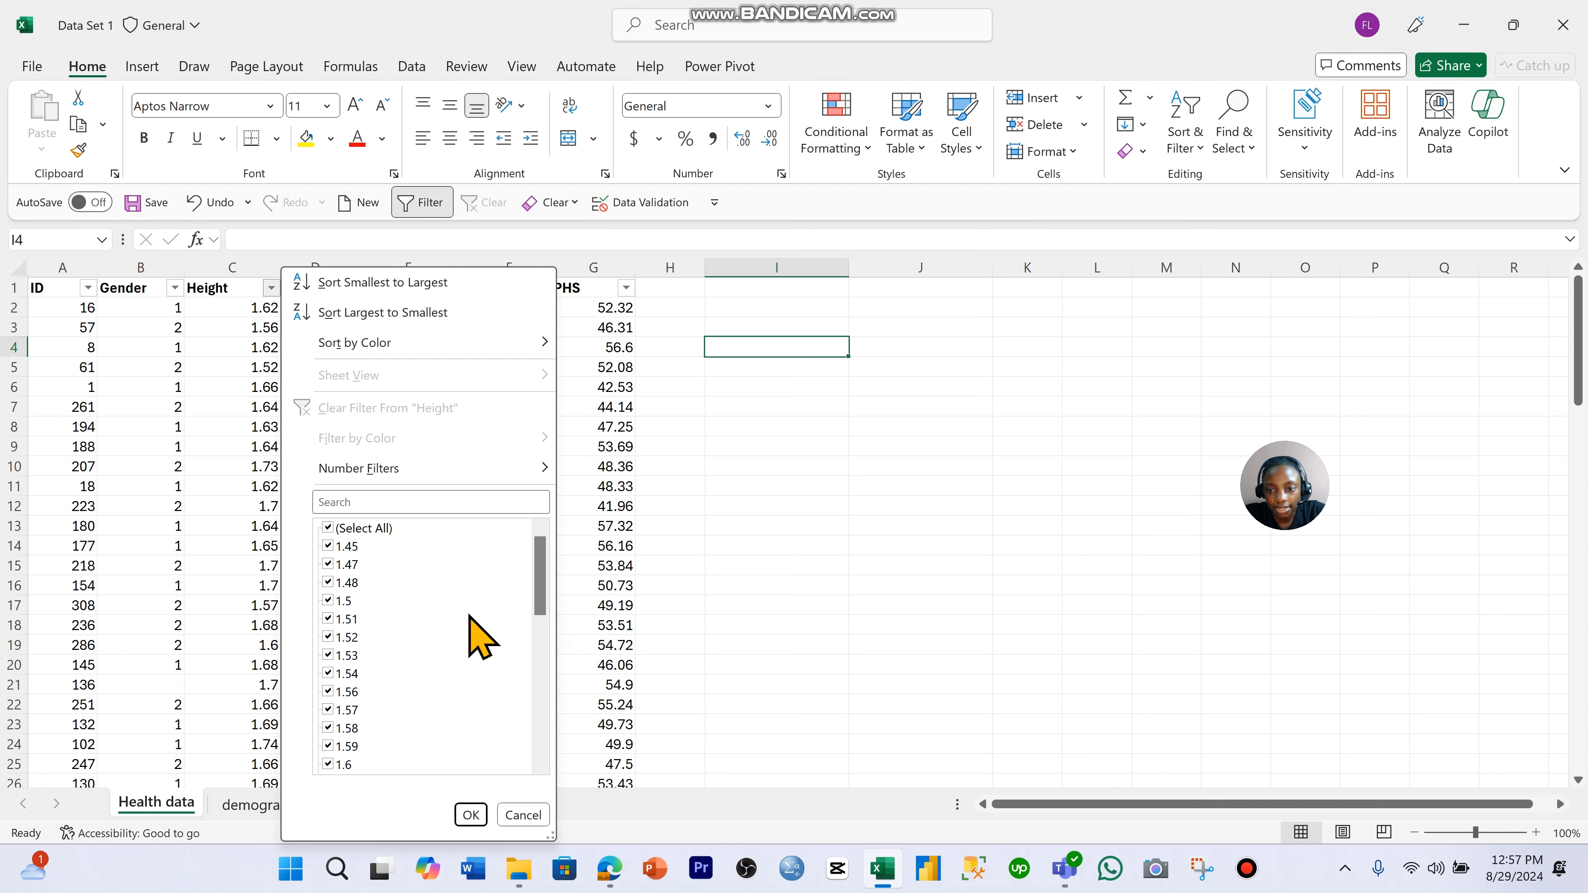
pyautogui.scroll(-5, 400, 578)
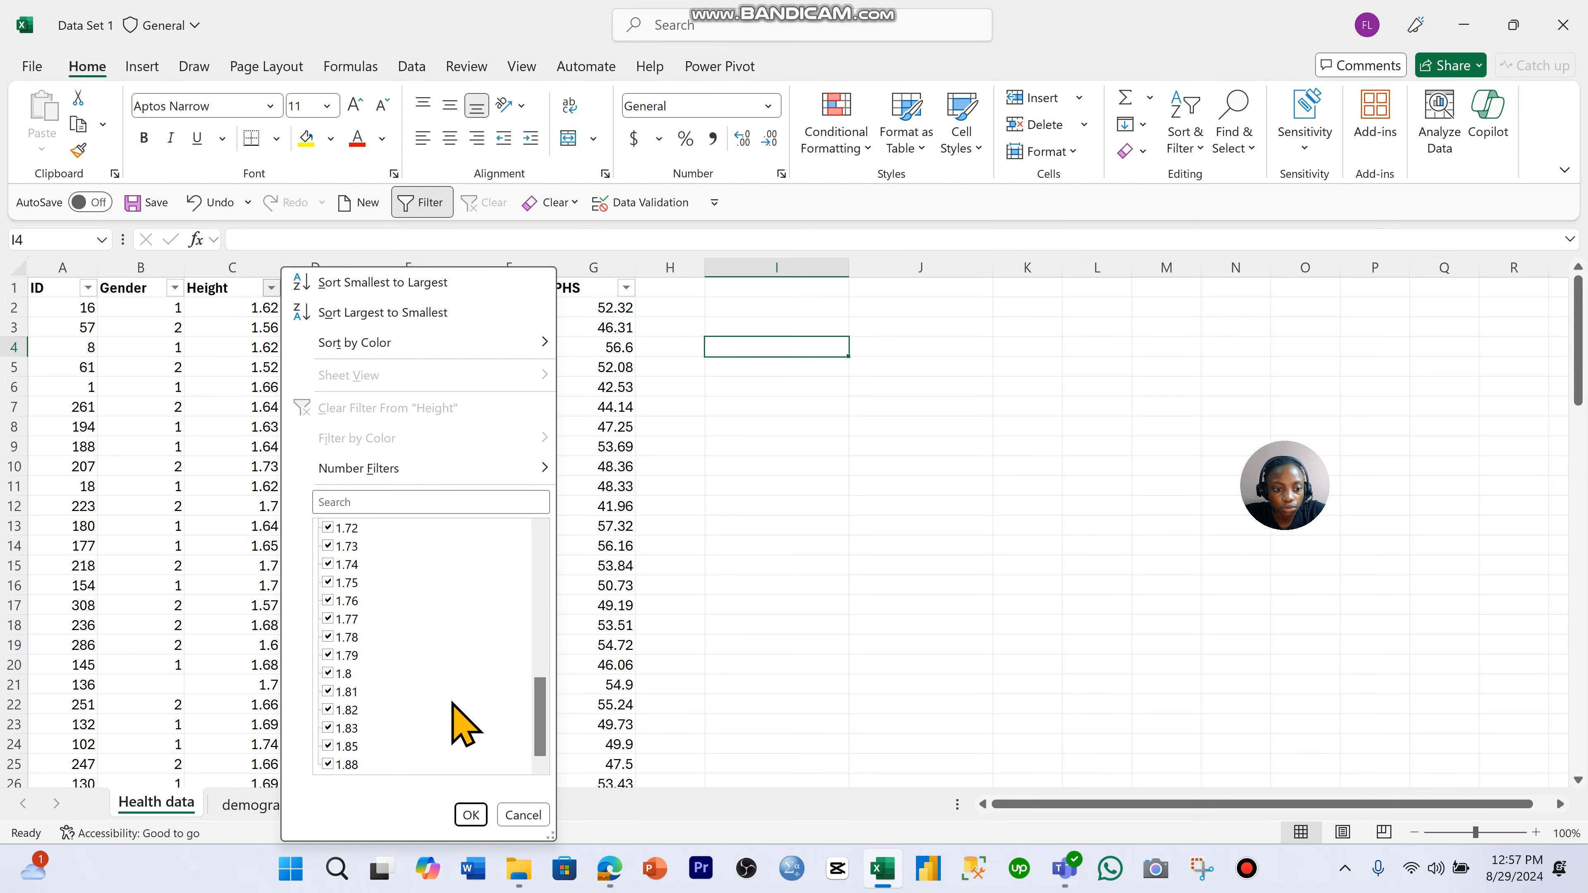
pyautogui.click(524, 814)
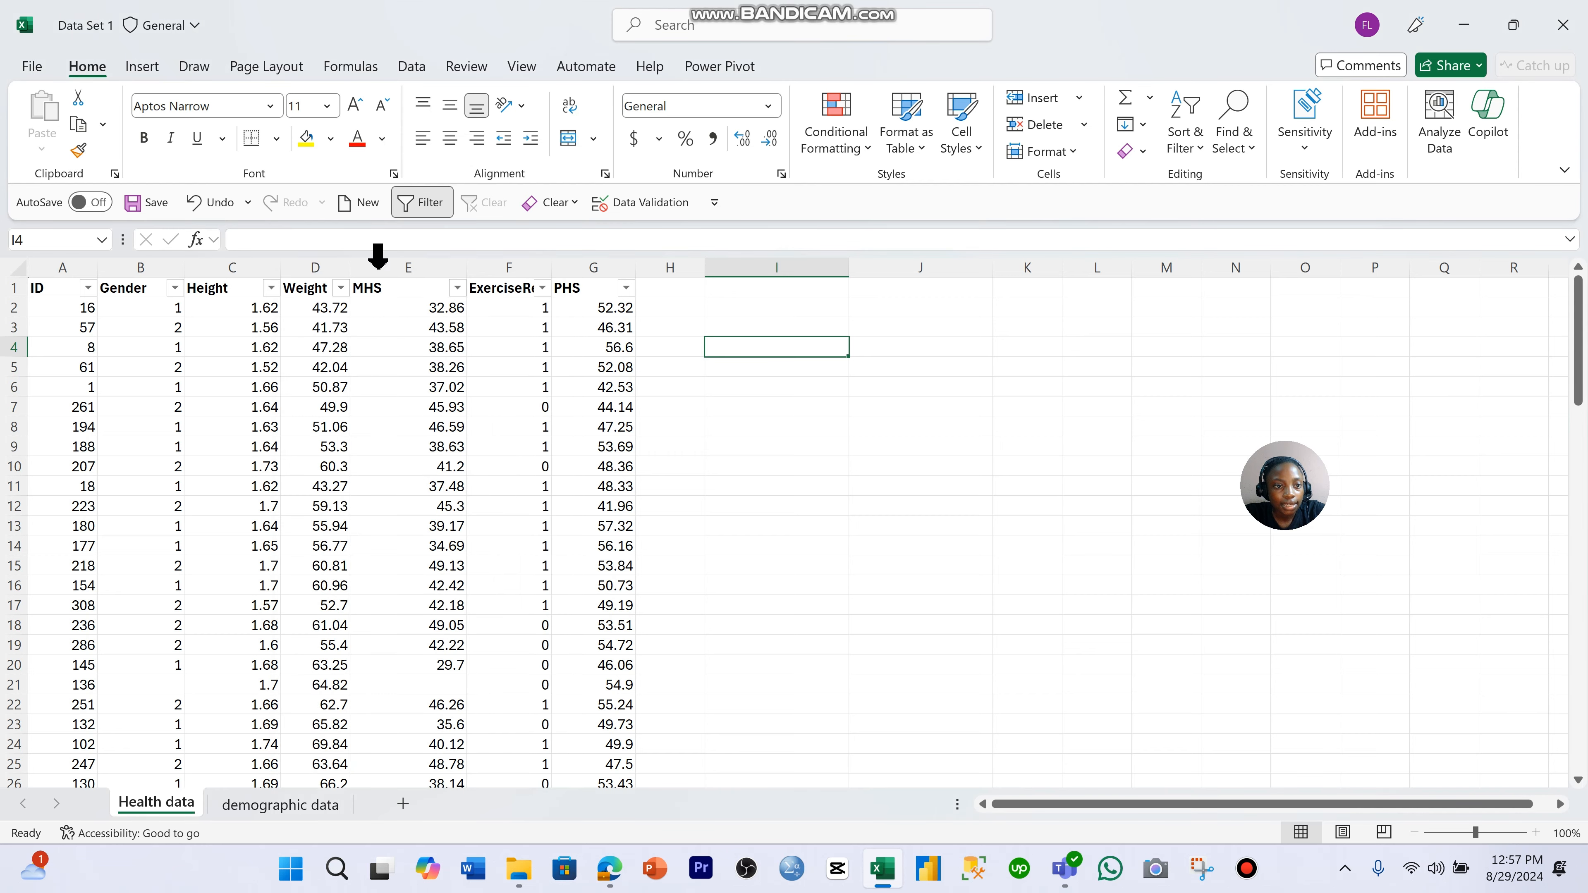
# - Inspect the filter value lists of the Weight and MHS columns for blanks without applying a filter
pyautogui.click(341, 287)
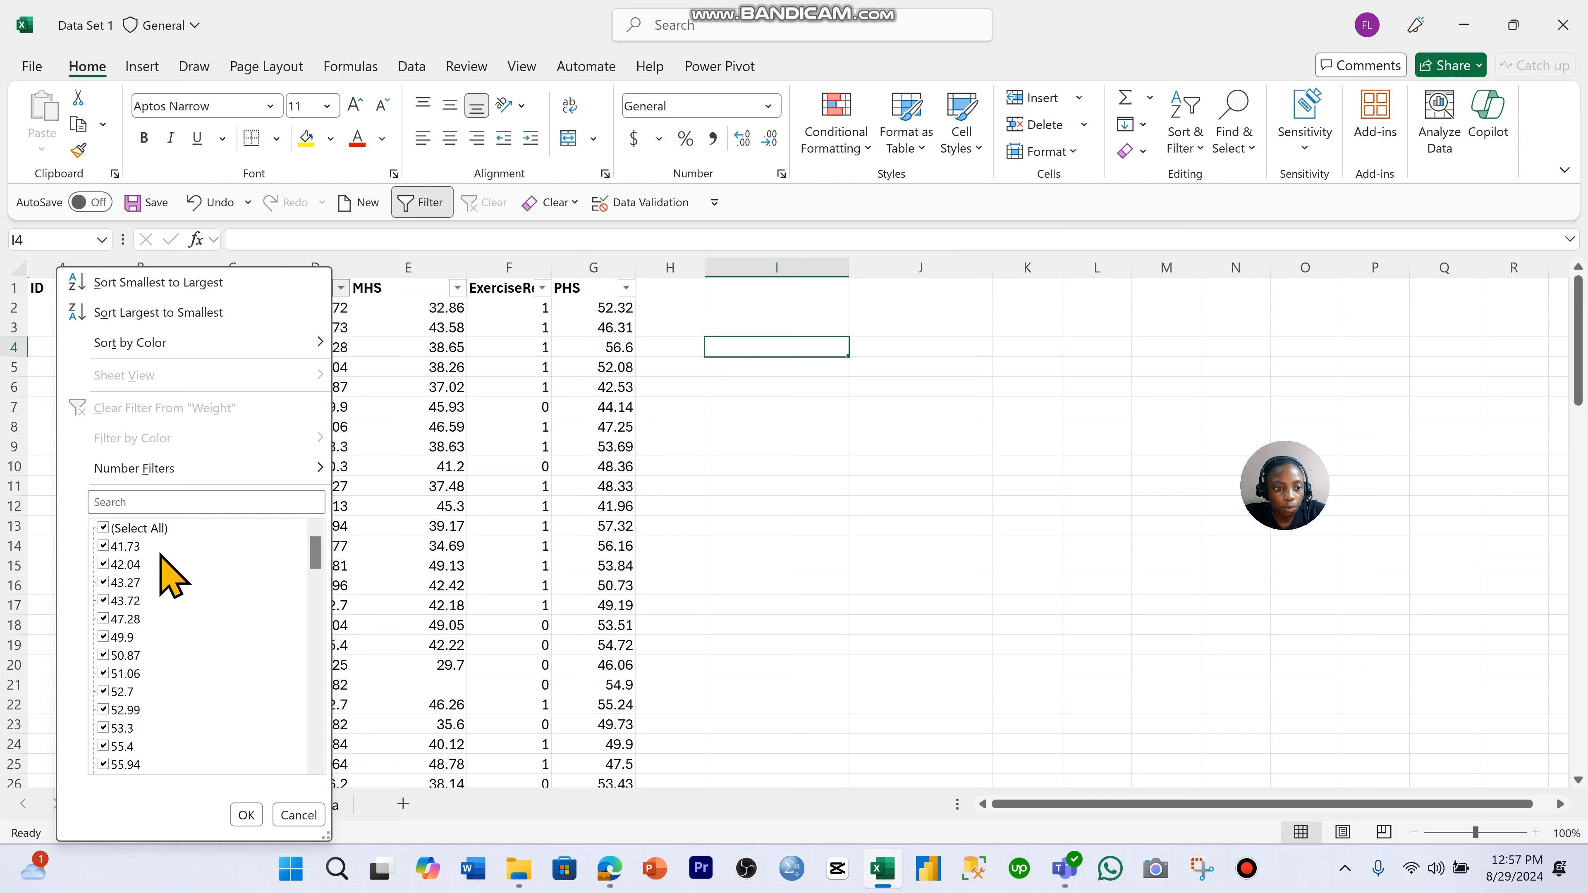
pyautogui.scroll(-5, 200, 585)
pyautogui.scroll(-5, 193, 566)
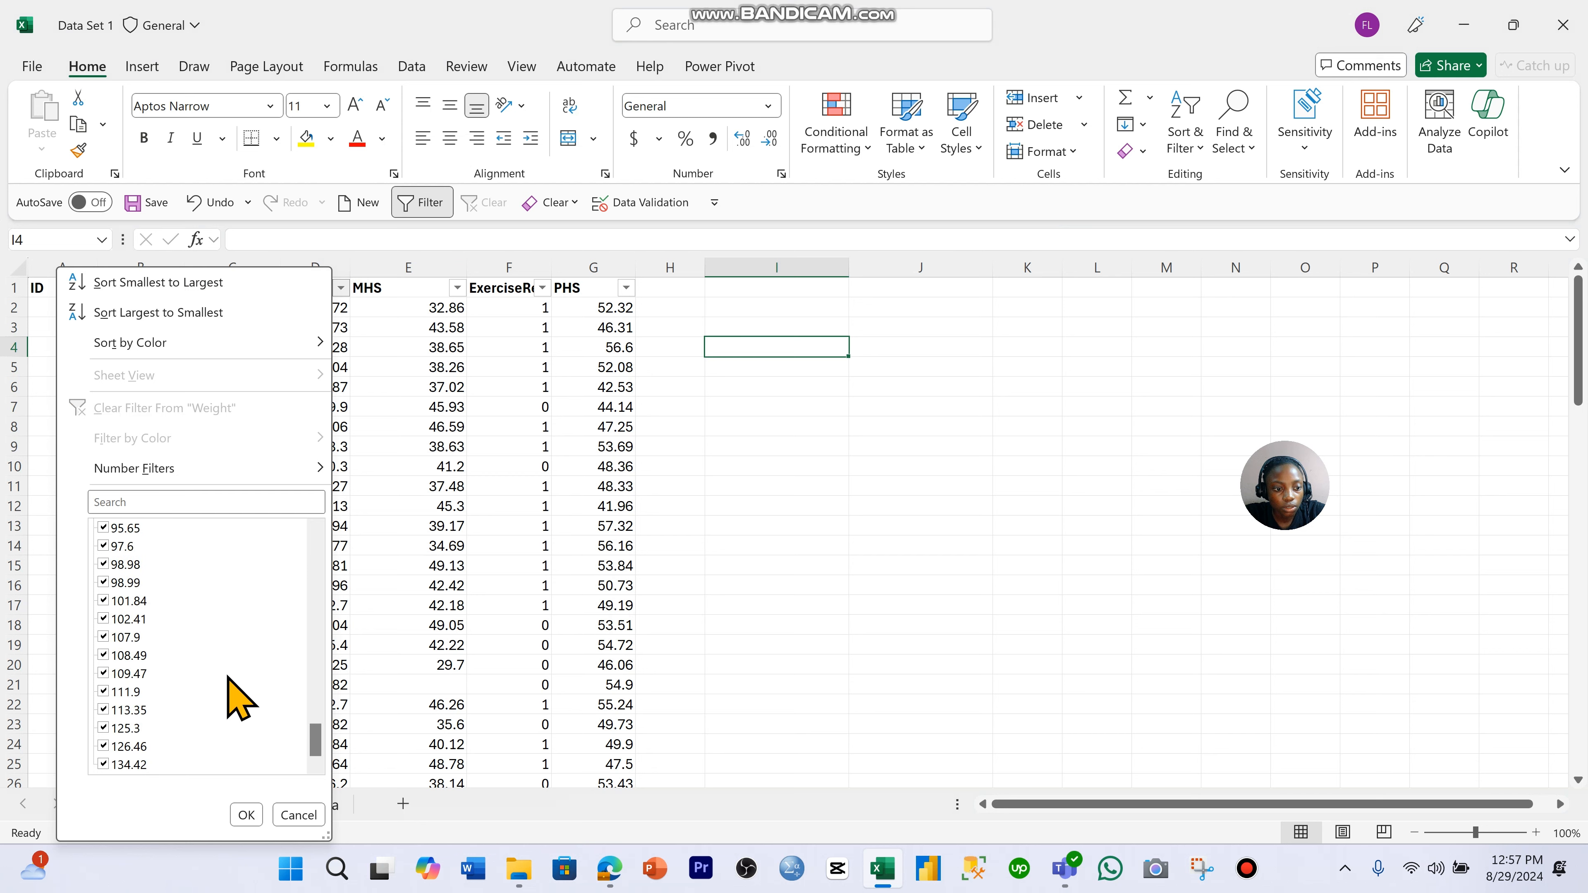
pyautogui.click(299, 815)
pyautogui.click(458, 288)
pyautogui.scroll(-10, 318, 626)
pyautogui.click(415, 816)
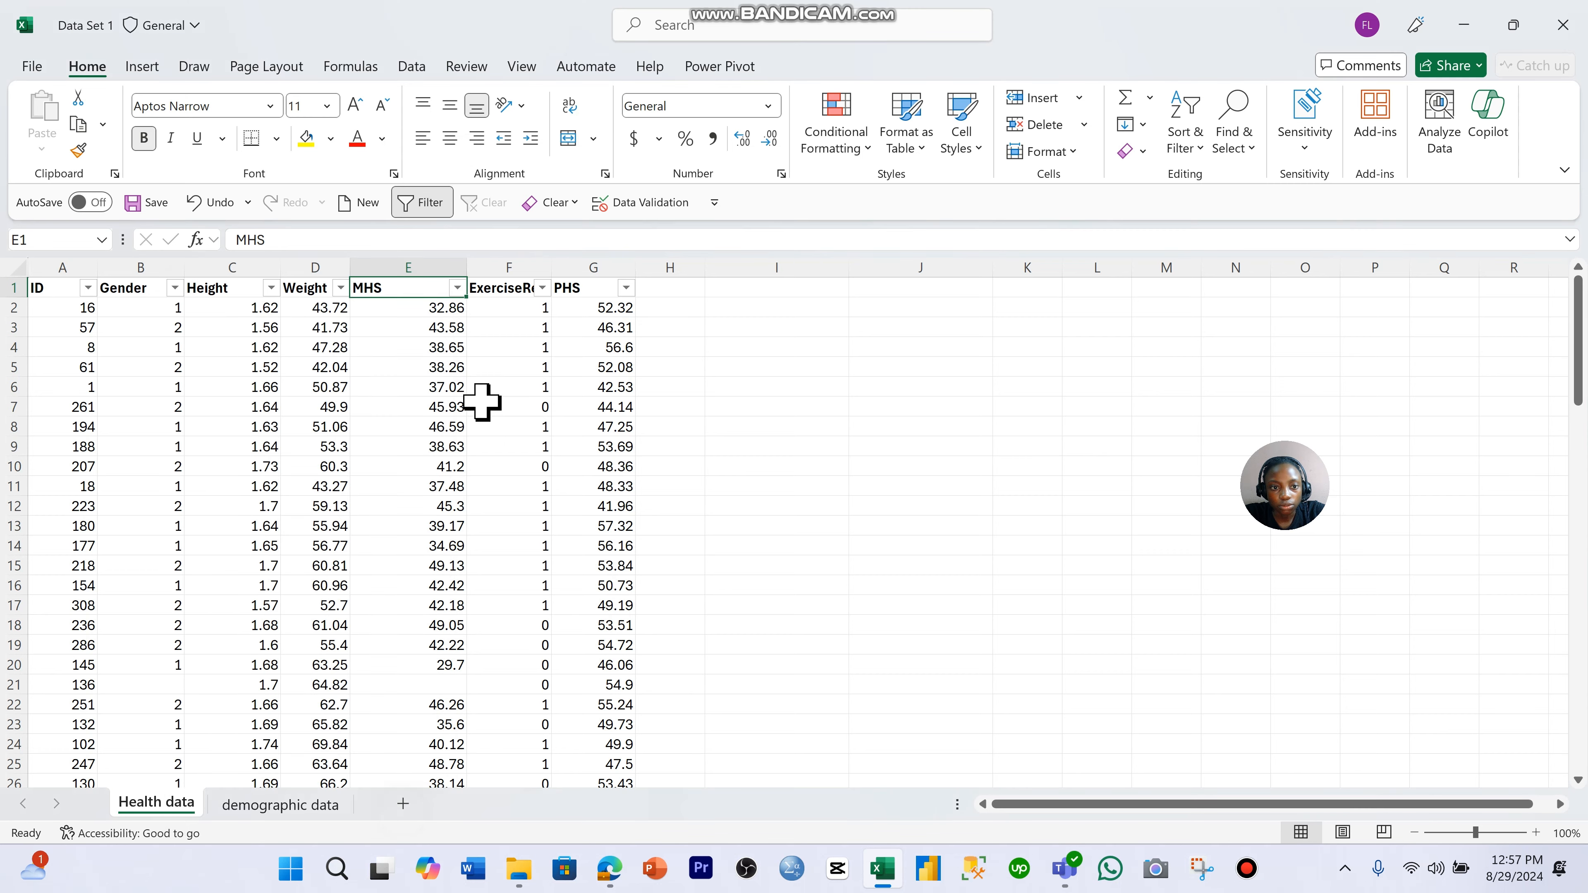
# - Widen the ExerciseReg column to fit its header and inspect its filter value list without filtering
pyautogui.moveTo(543, 273); pyautogui.dragTo(563, 273)
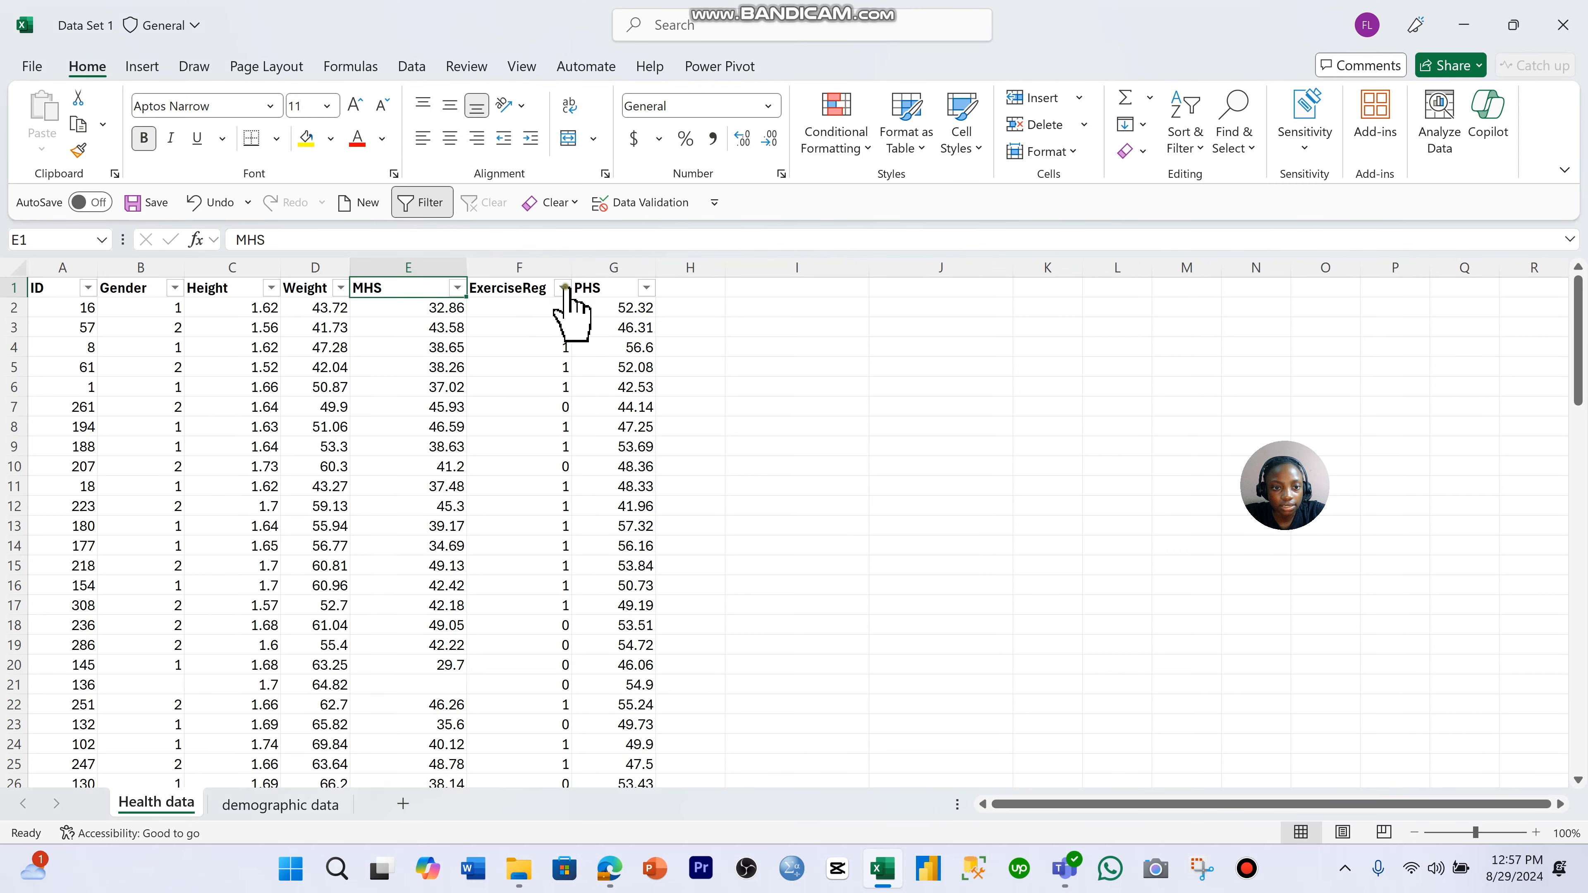
pyautogui.click(562, 288)
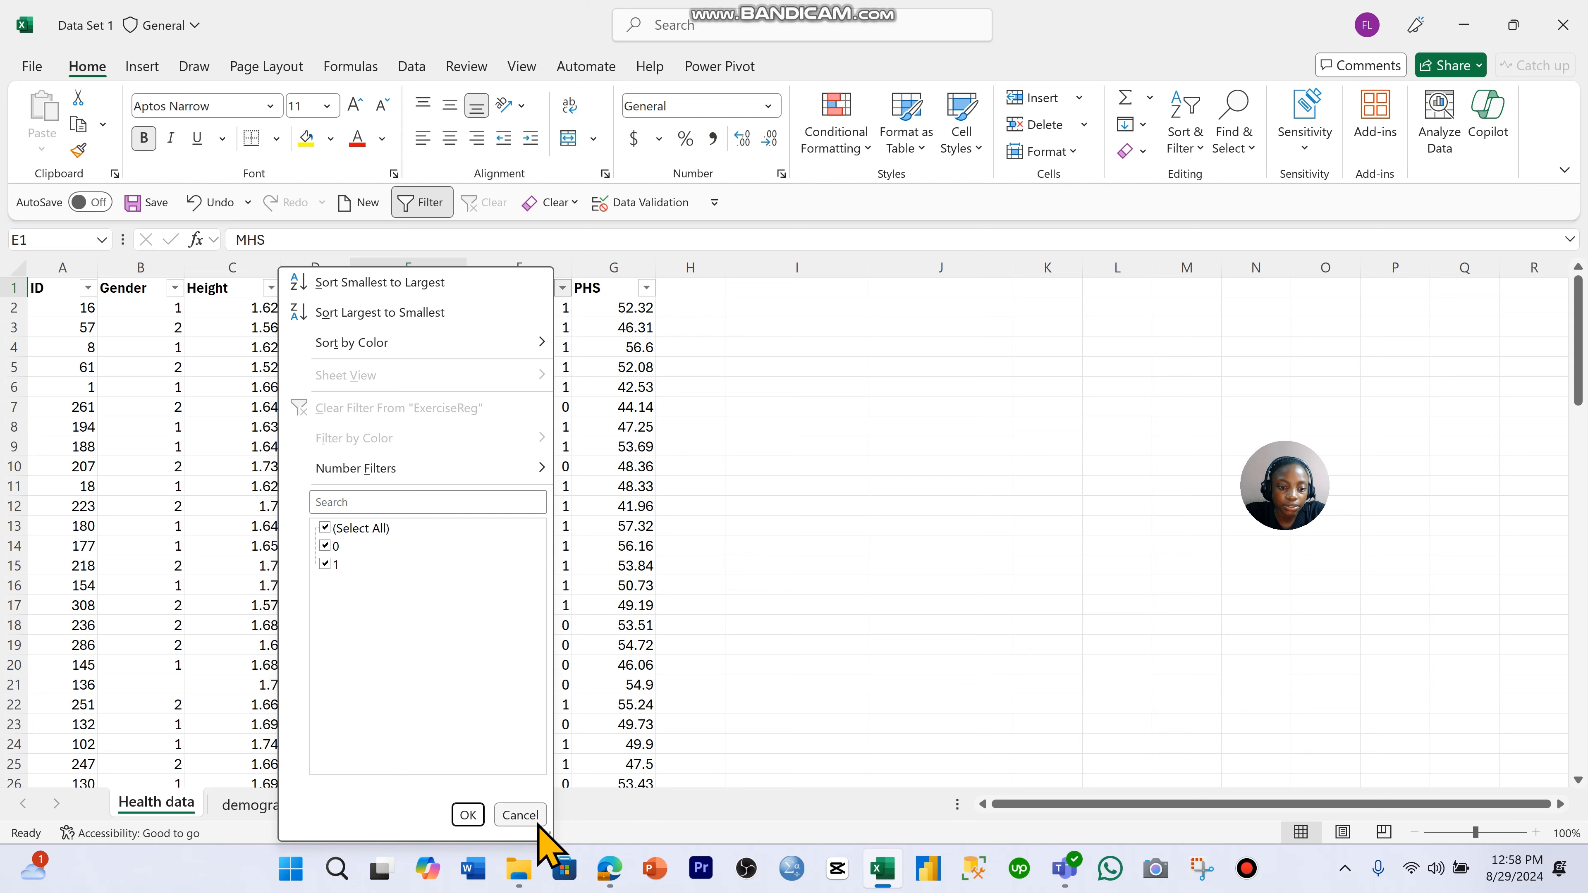
pyautogui.click(520, 815)
# - Examine the values in the PHS column's filter list without applying a filter
pyautogui.click(646, 288)
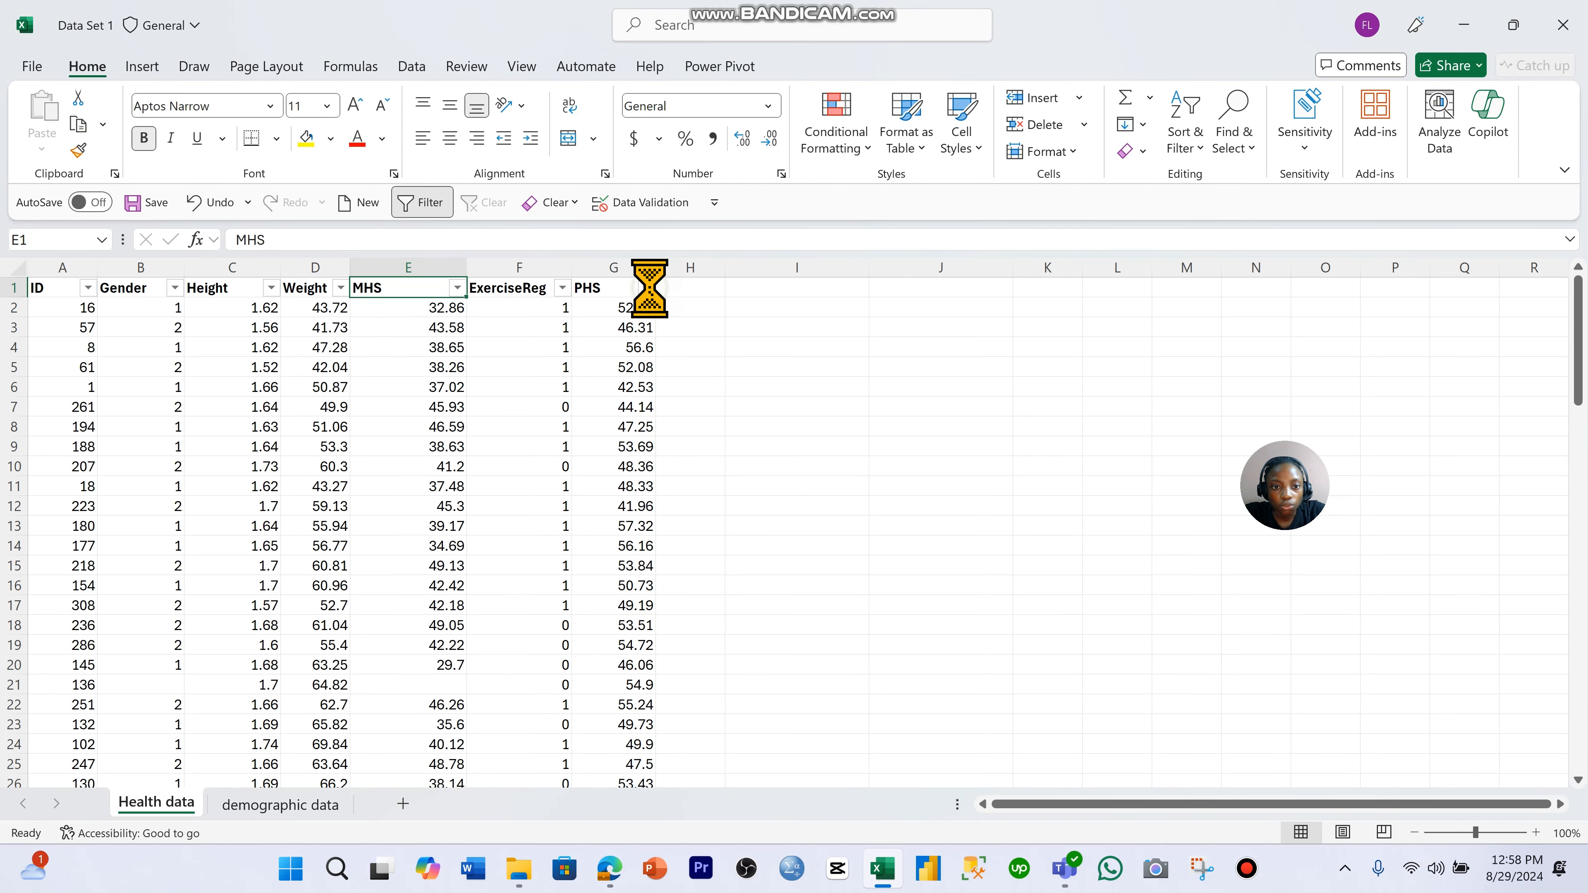
pyautogui.scroll(-5, 578, 569)
pyautogui.scroll(-10, 581, 572)
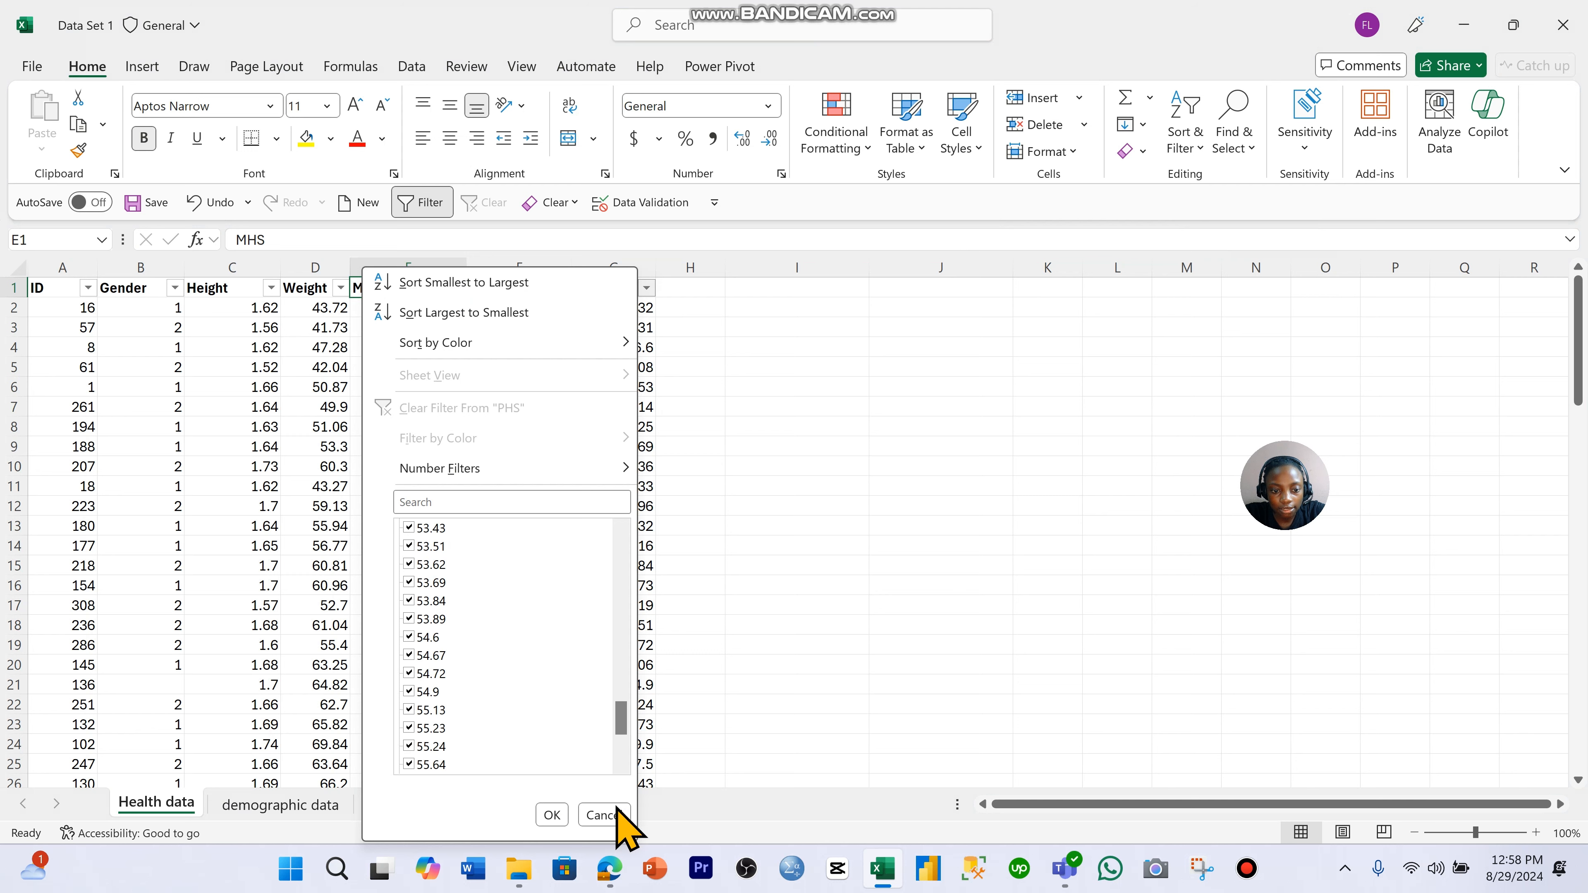
pyautogui.click(604, 815)
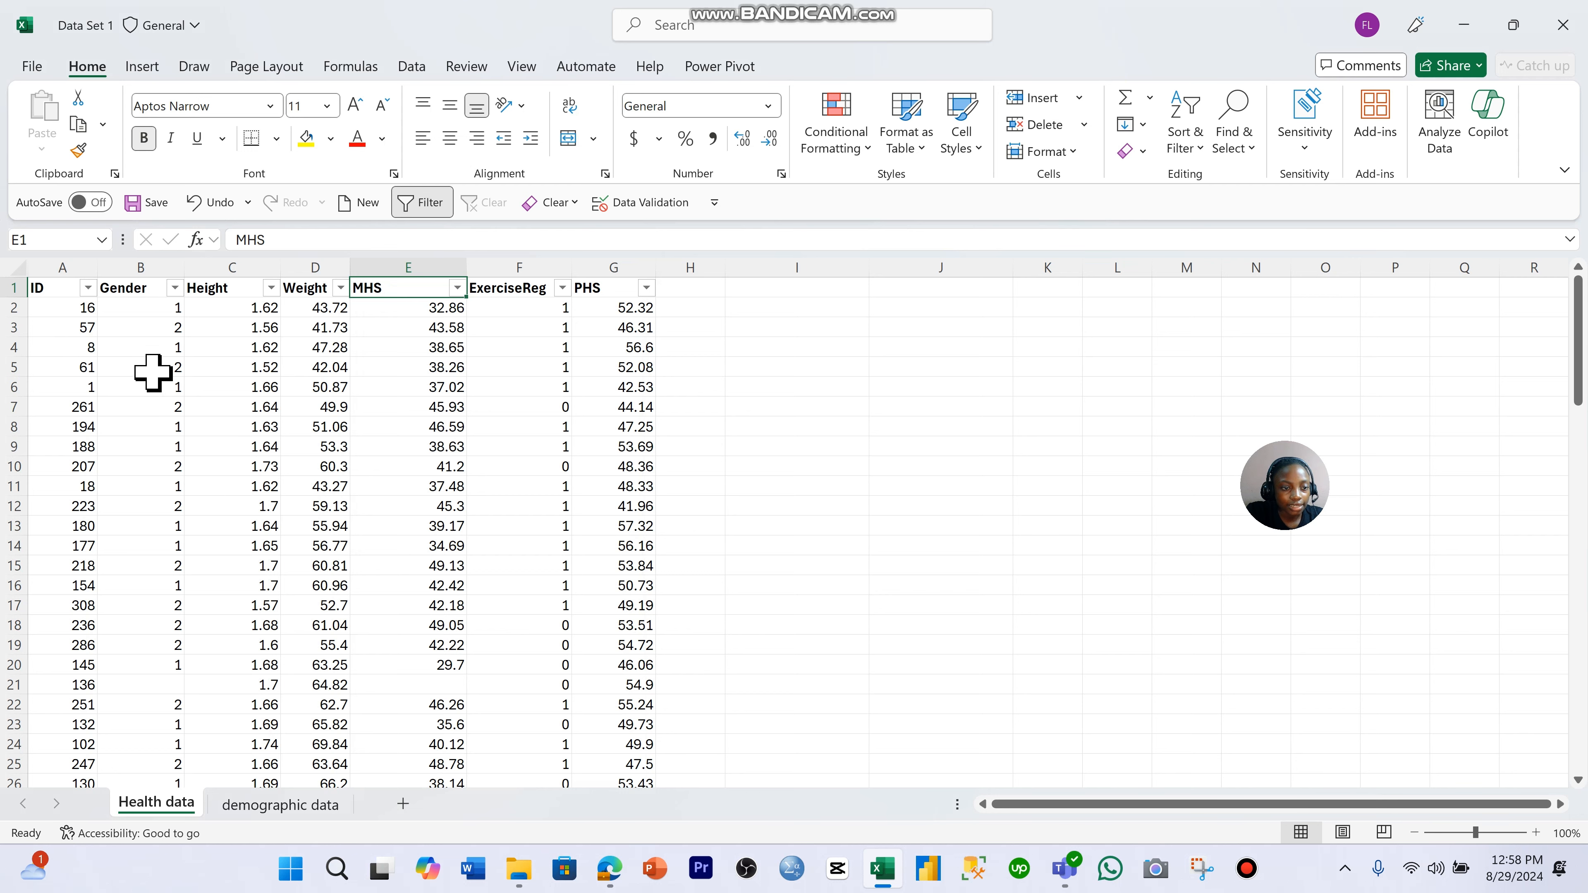
# - Switch to the demographic data sheet and select a cell inside its table
pyautogui.click(313, 806)
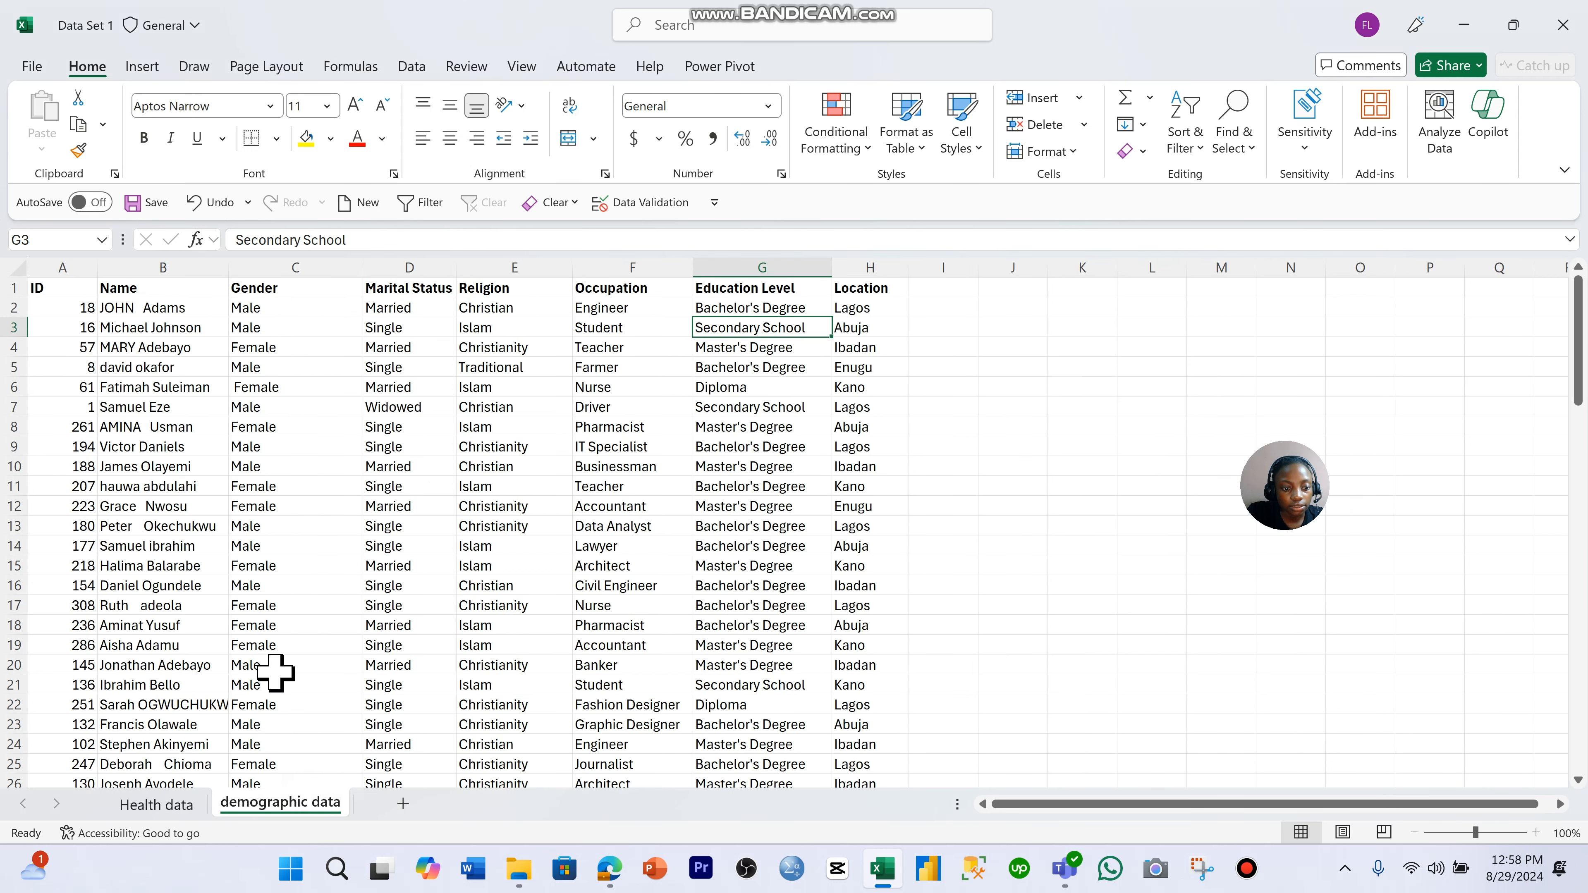
pyautogui.click(392, 584)
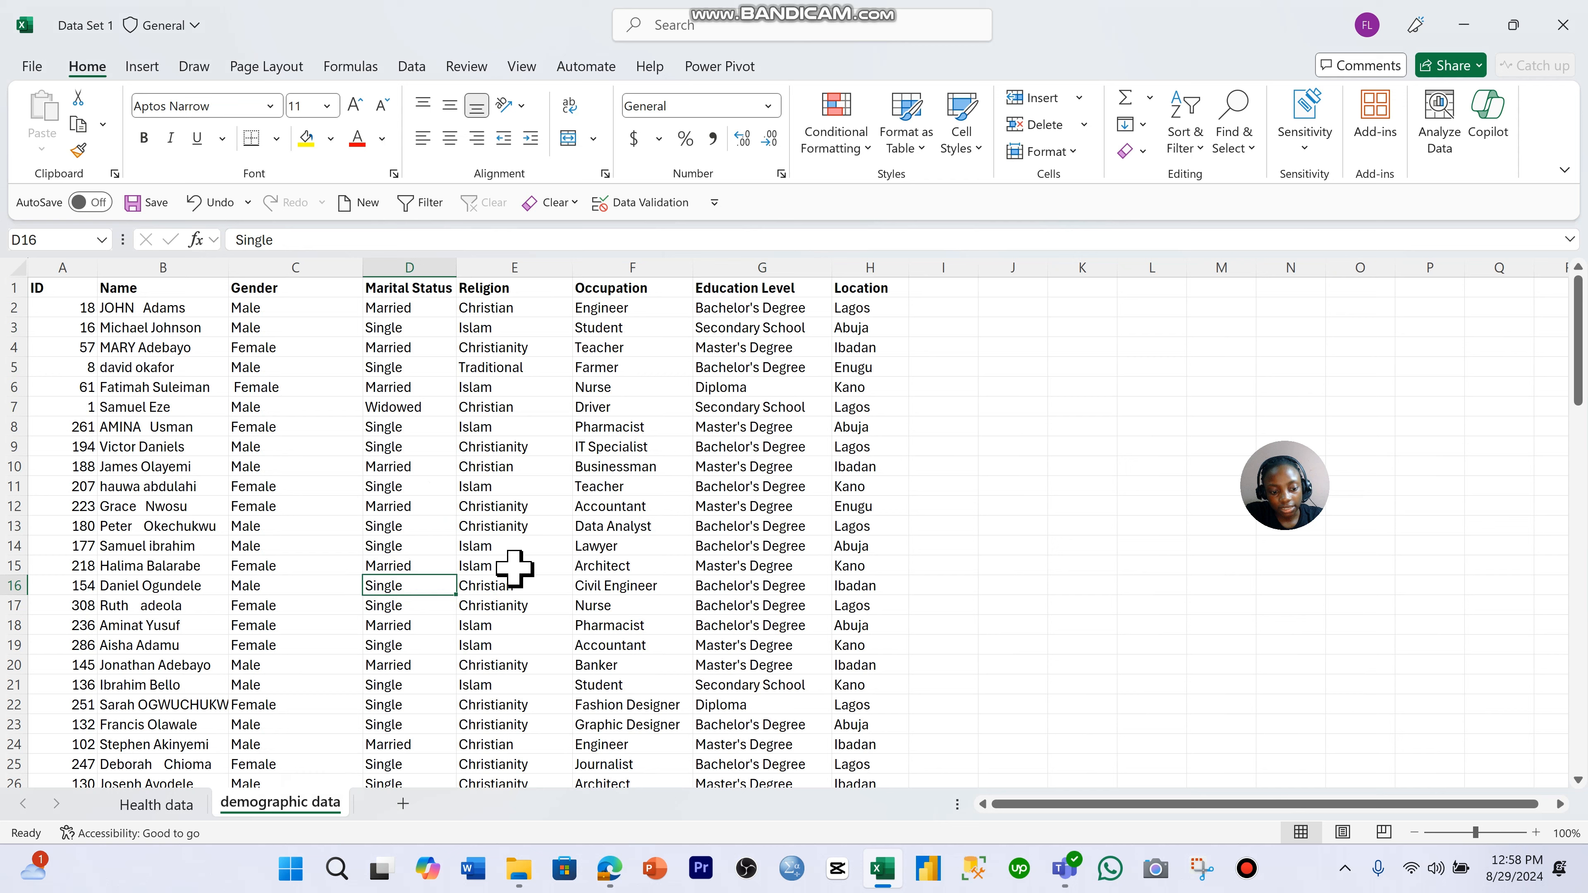
pyautogui.hotkey('ctrl', 'a')
pyautogui.click(1204, 145)
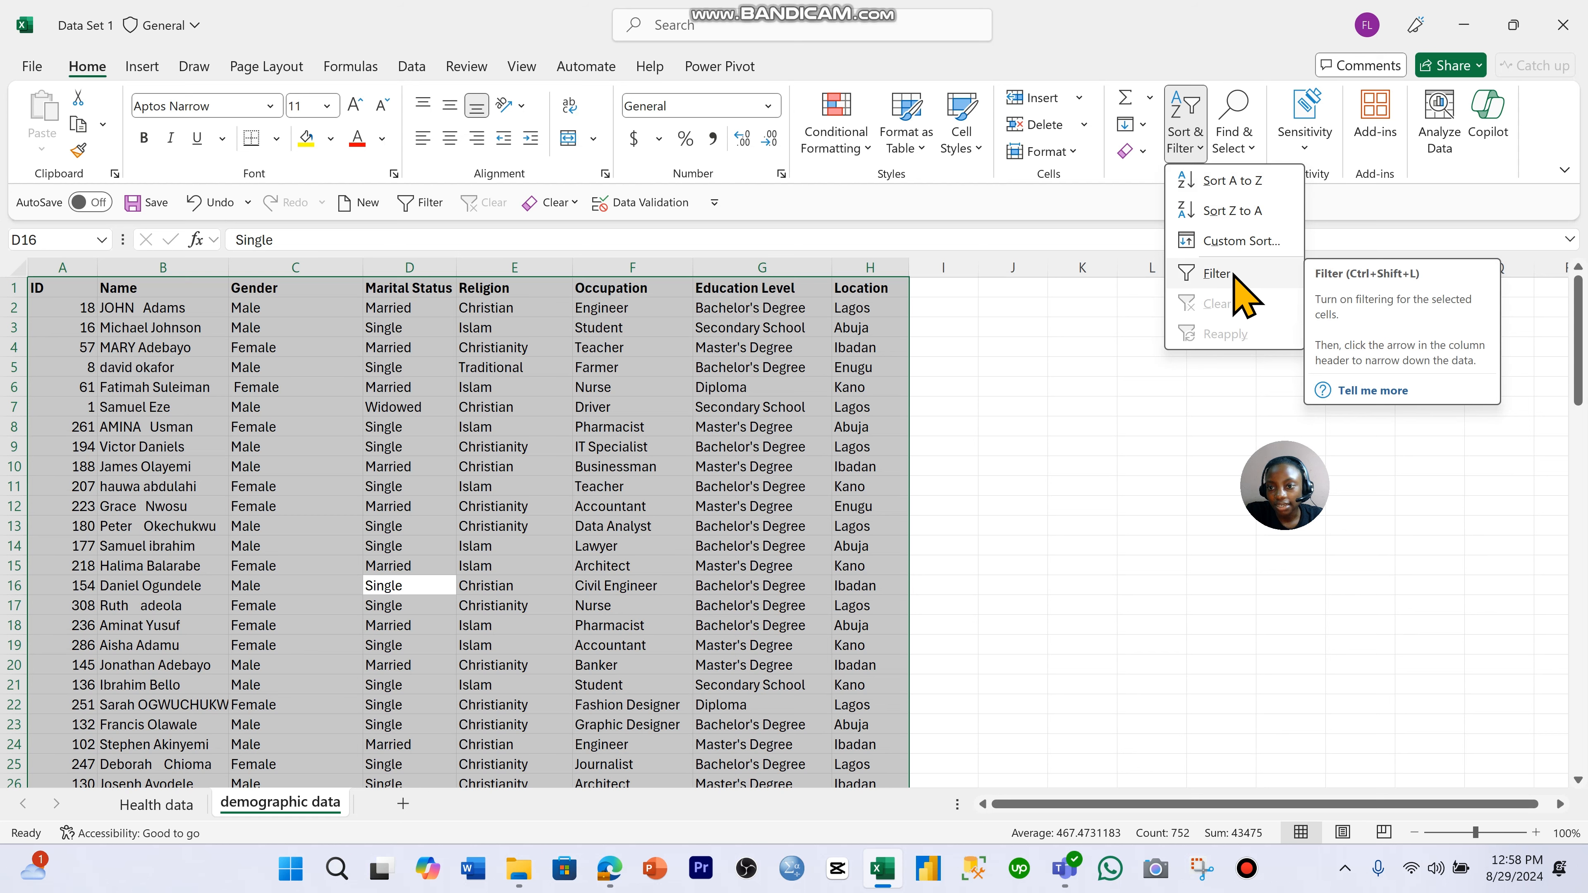
pyautogui.click(1064, 404)
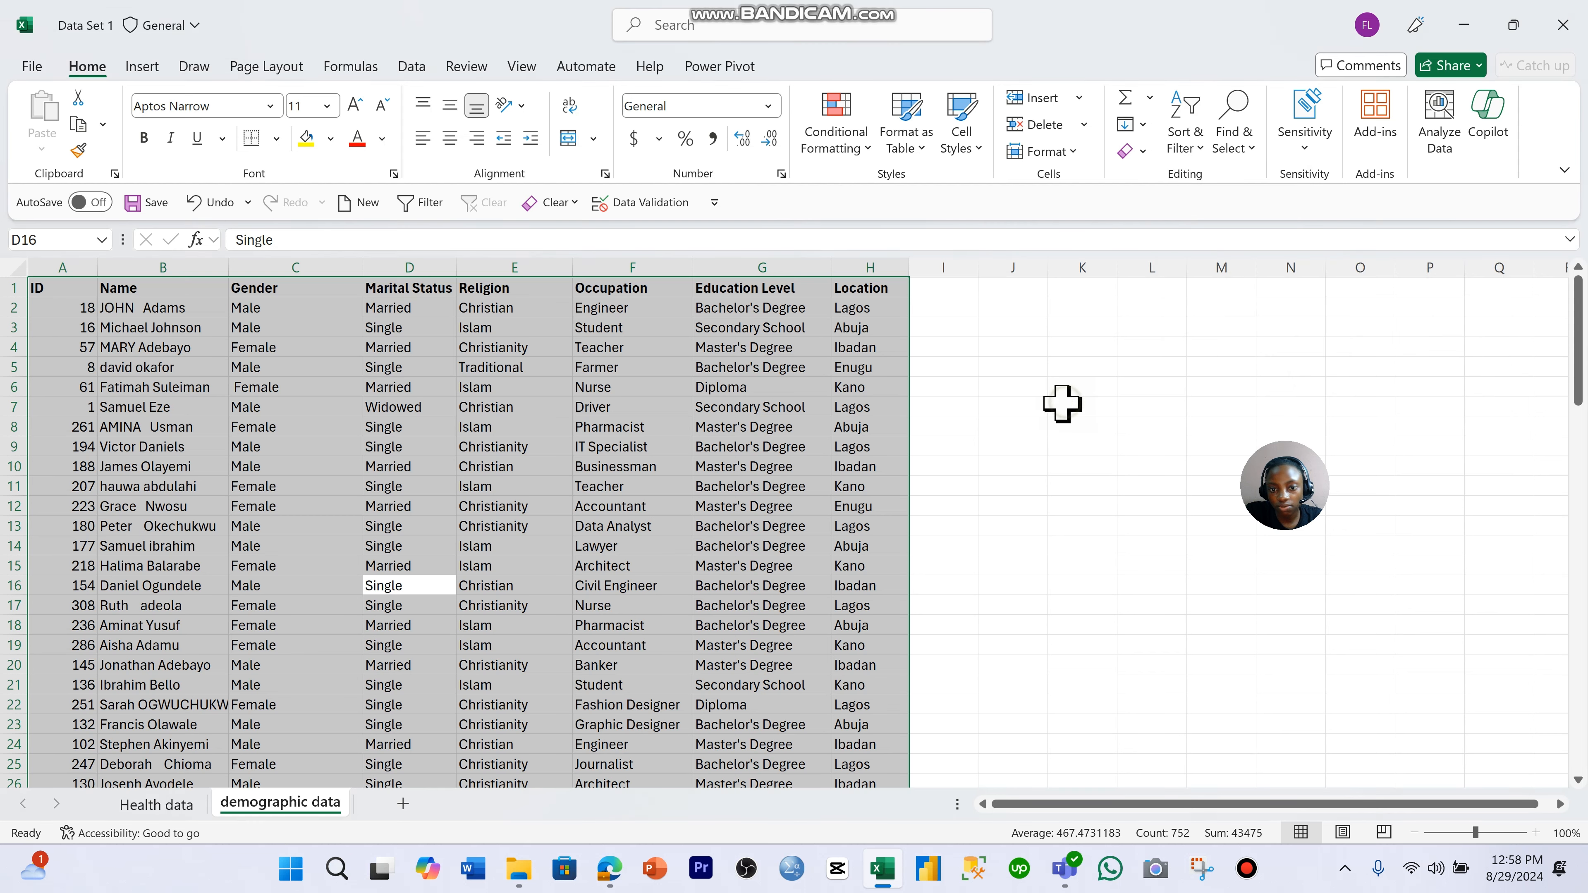
pyautogui.click(634, 503)
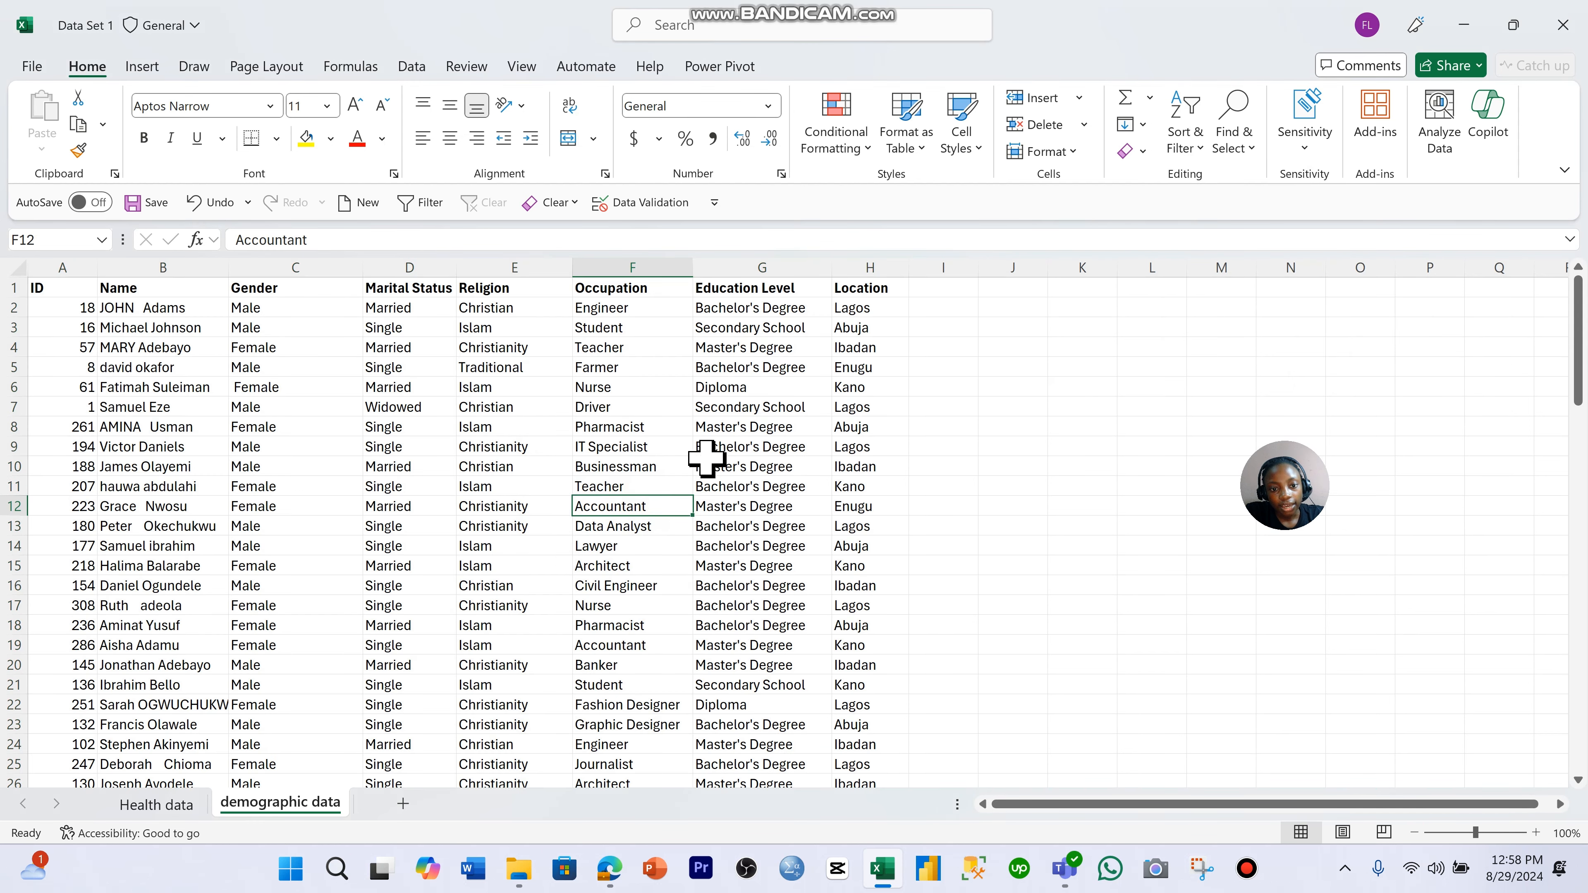
pyautogui.moveTo(108, 292); pyautogui.dragTo(465, 433)
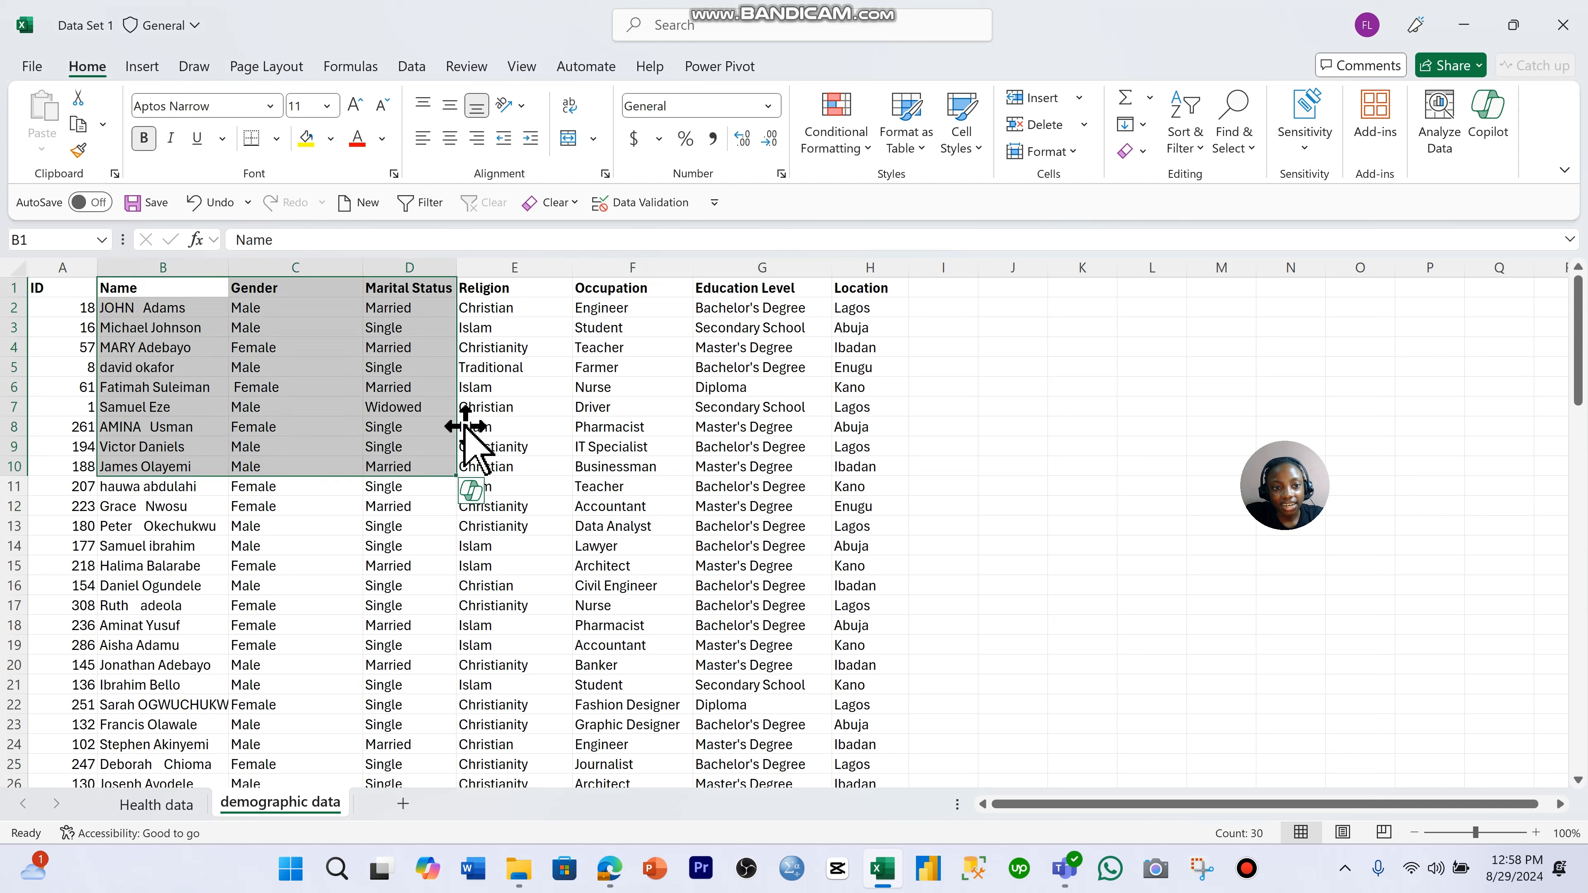
pyautogui.click(563, 406)
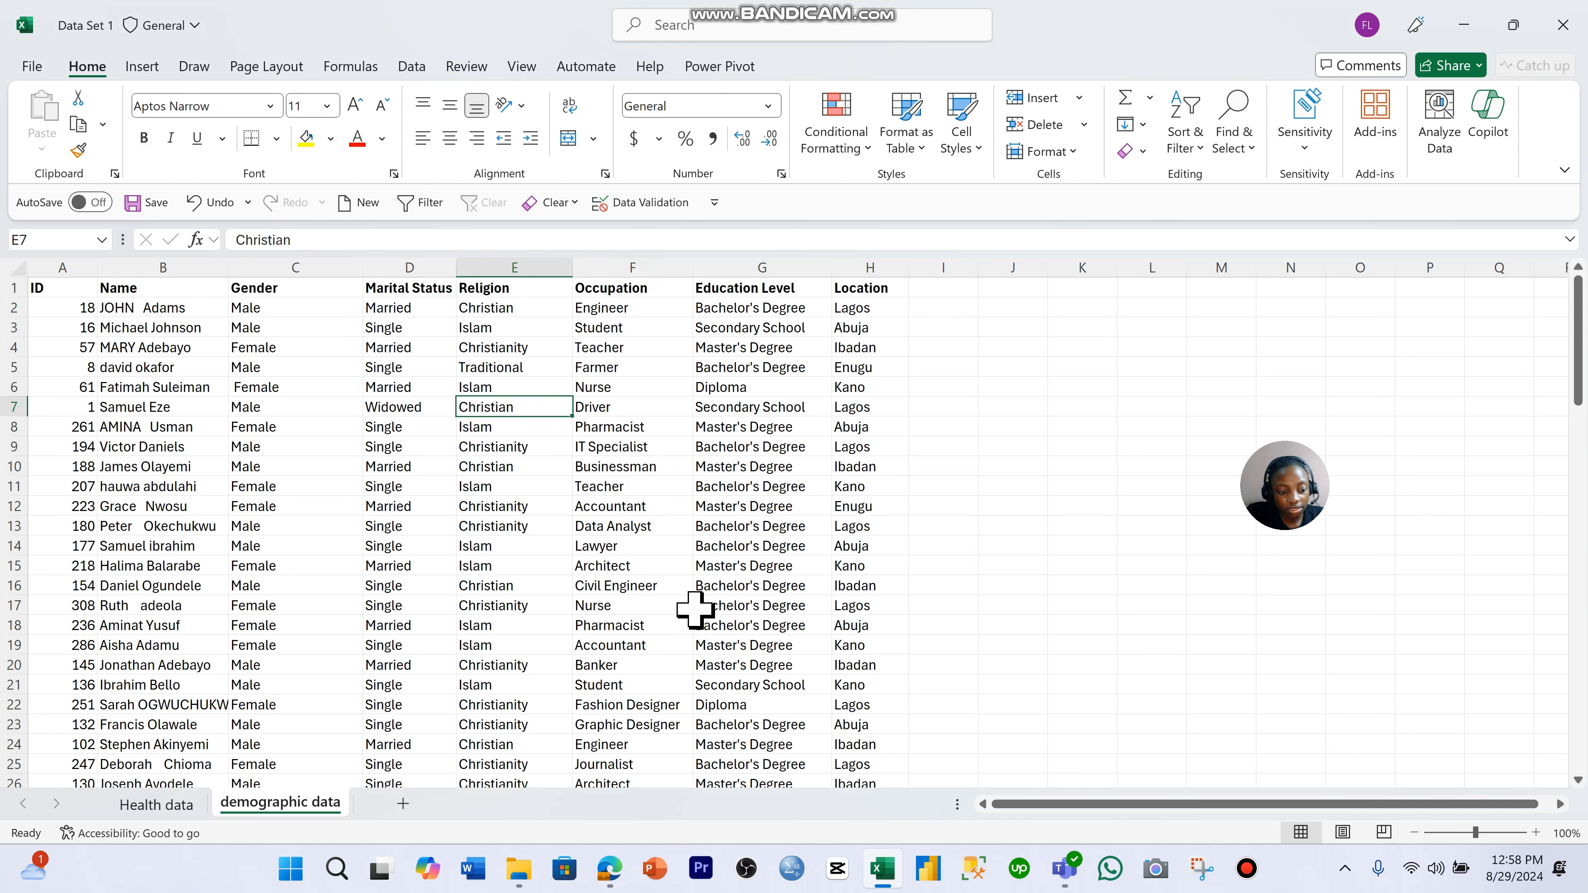
# - Turn on filters for the header row of the demographic data table
pyautogui.click(462, 468)
pyautogui.hotkey('ctrl', 'shift', 'l')
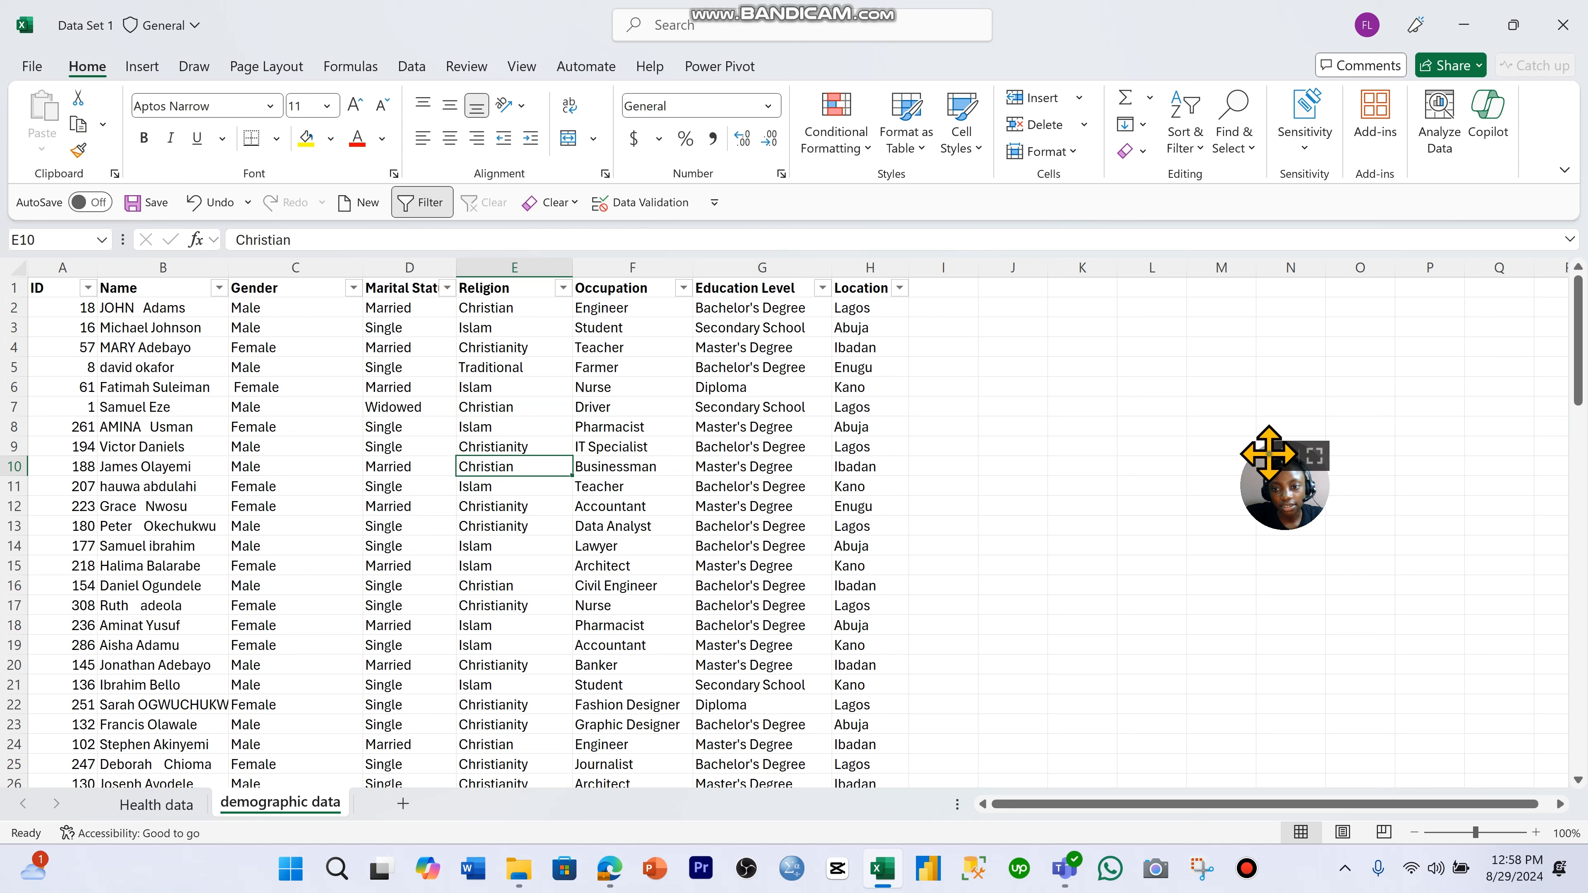
pyautogui.moveTo(1270, 453); pyautogui.dragTo(1237, 568)
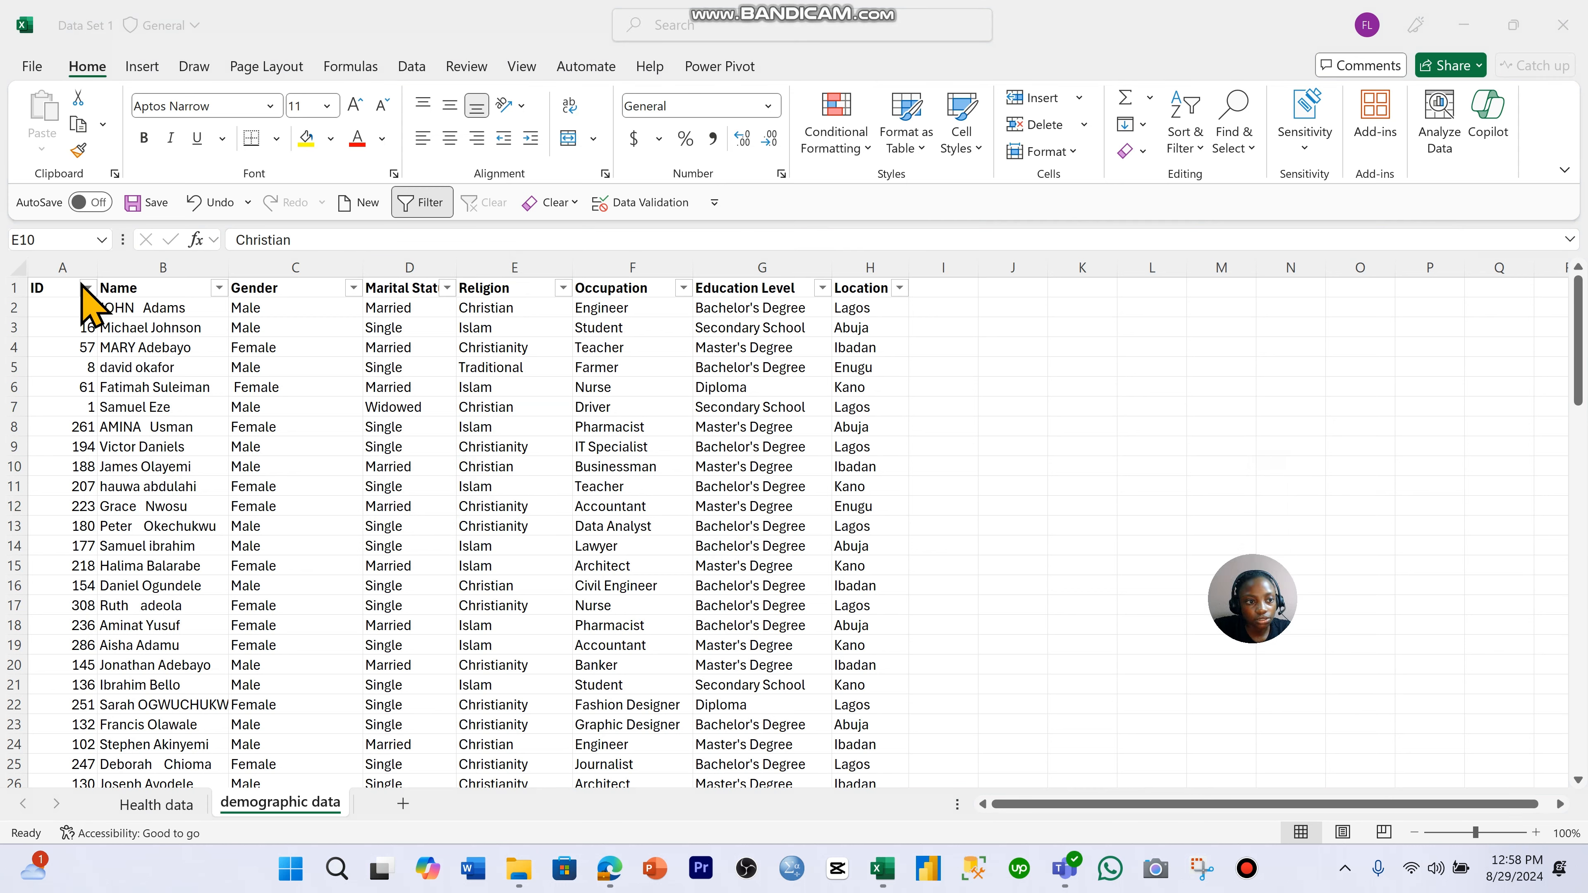
# - Inspect the filter value lists of the Name and Gender columns in the demographic data without filtering
pyautogui.click(219, 289)
pyautogui.scroll(-10, 425, 582)
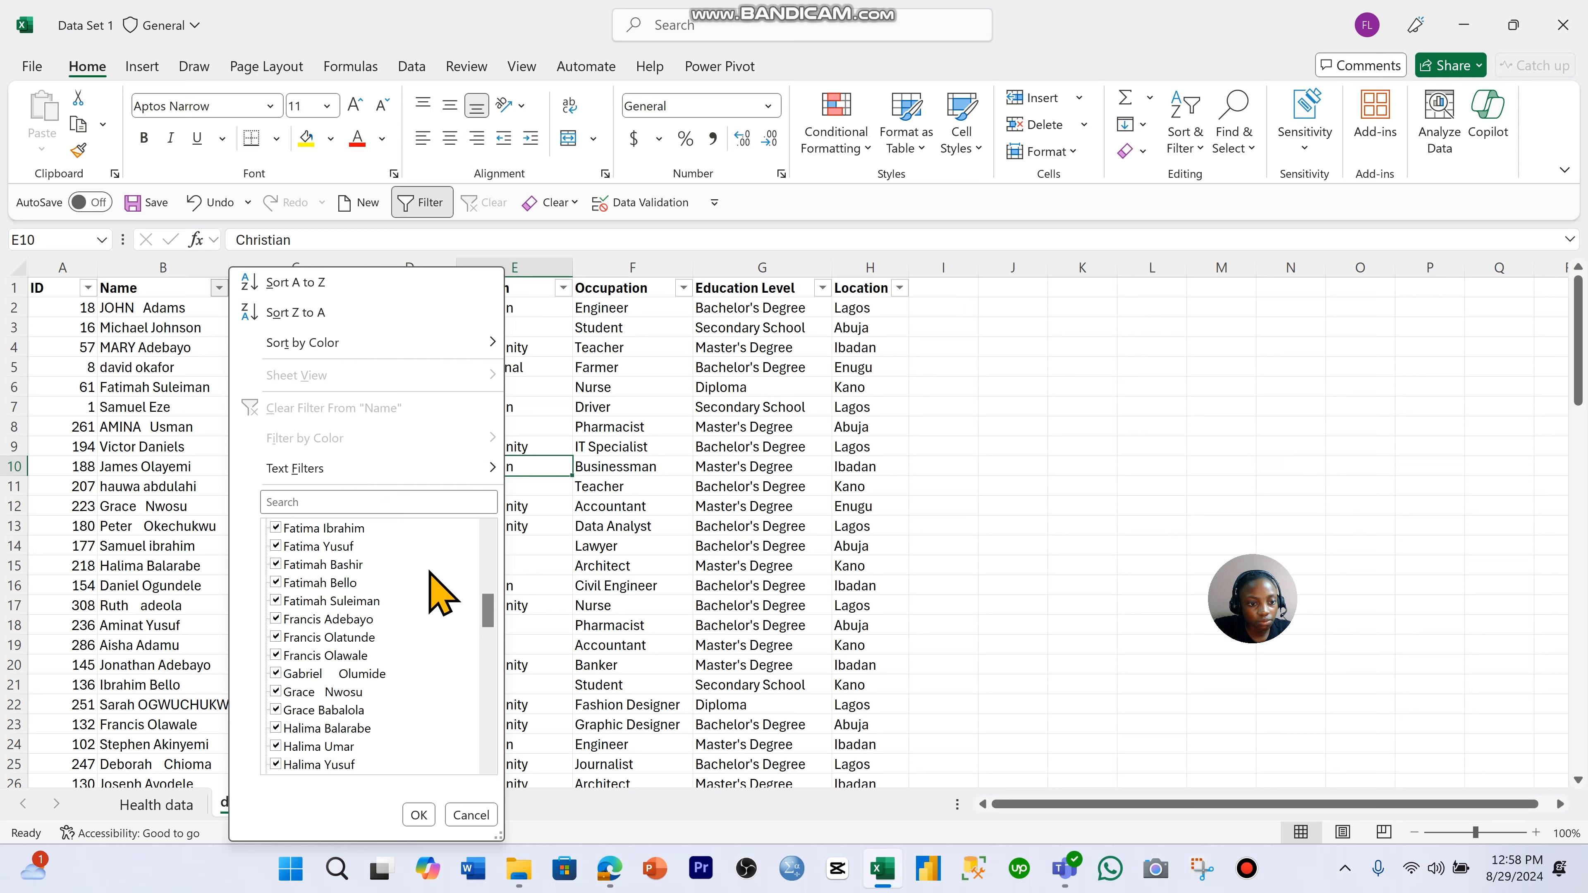
pyautogui.scroll(-5, 438, 626)
pyautogui.click(472, 814)
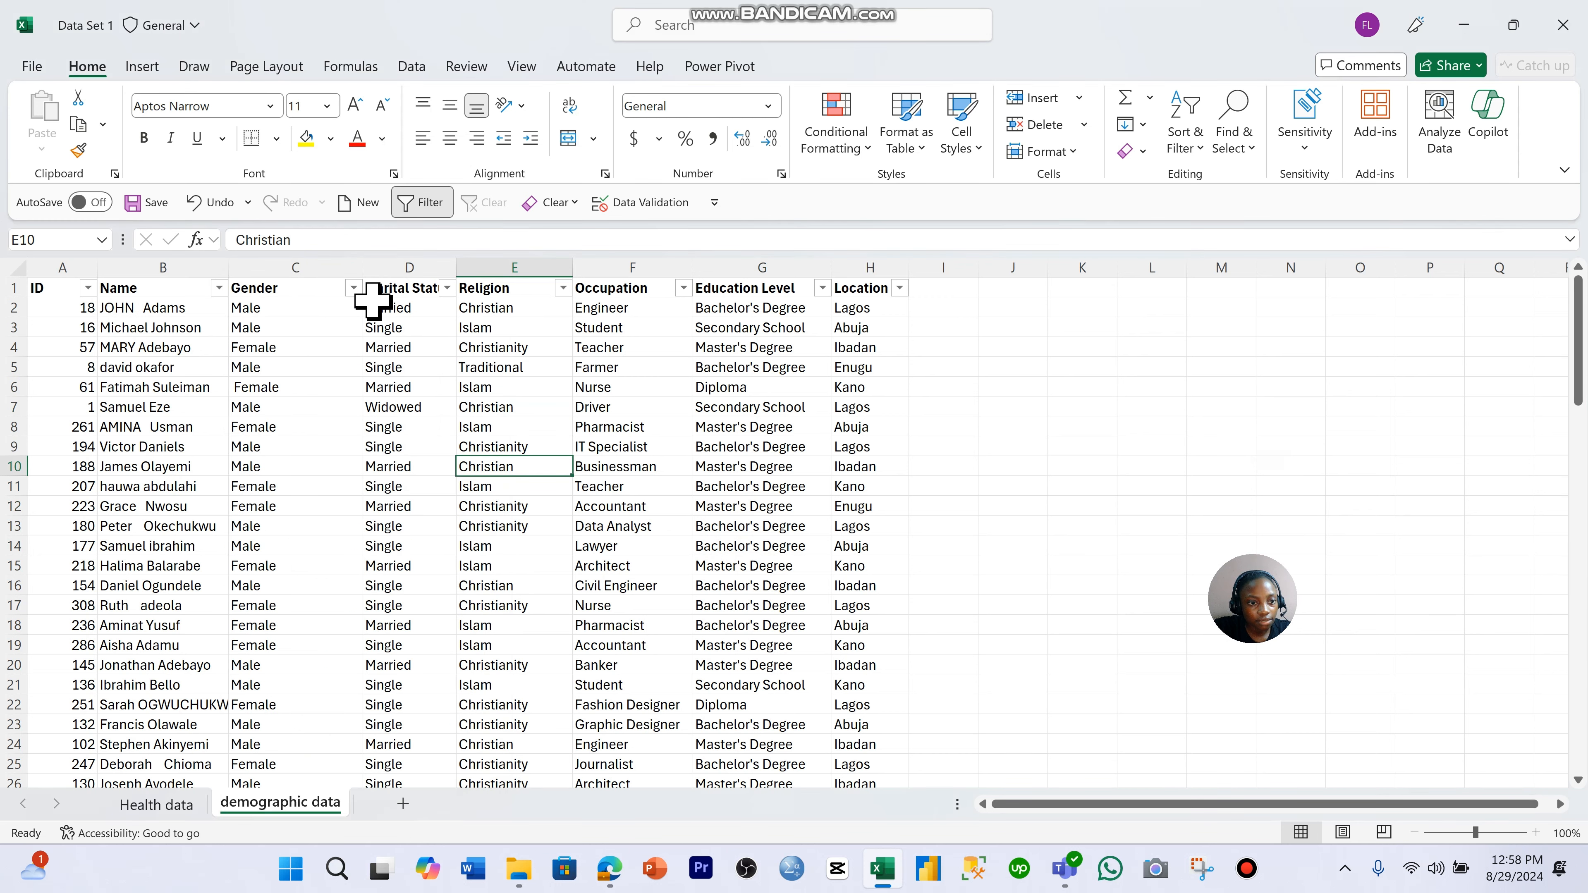
pyautogui.click(341, 288)
pyautogui.click(354, 288)
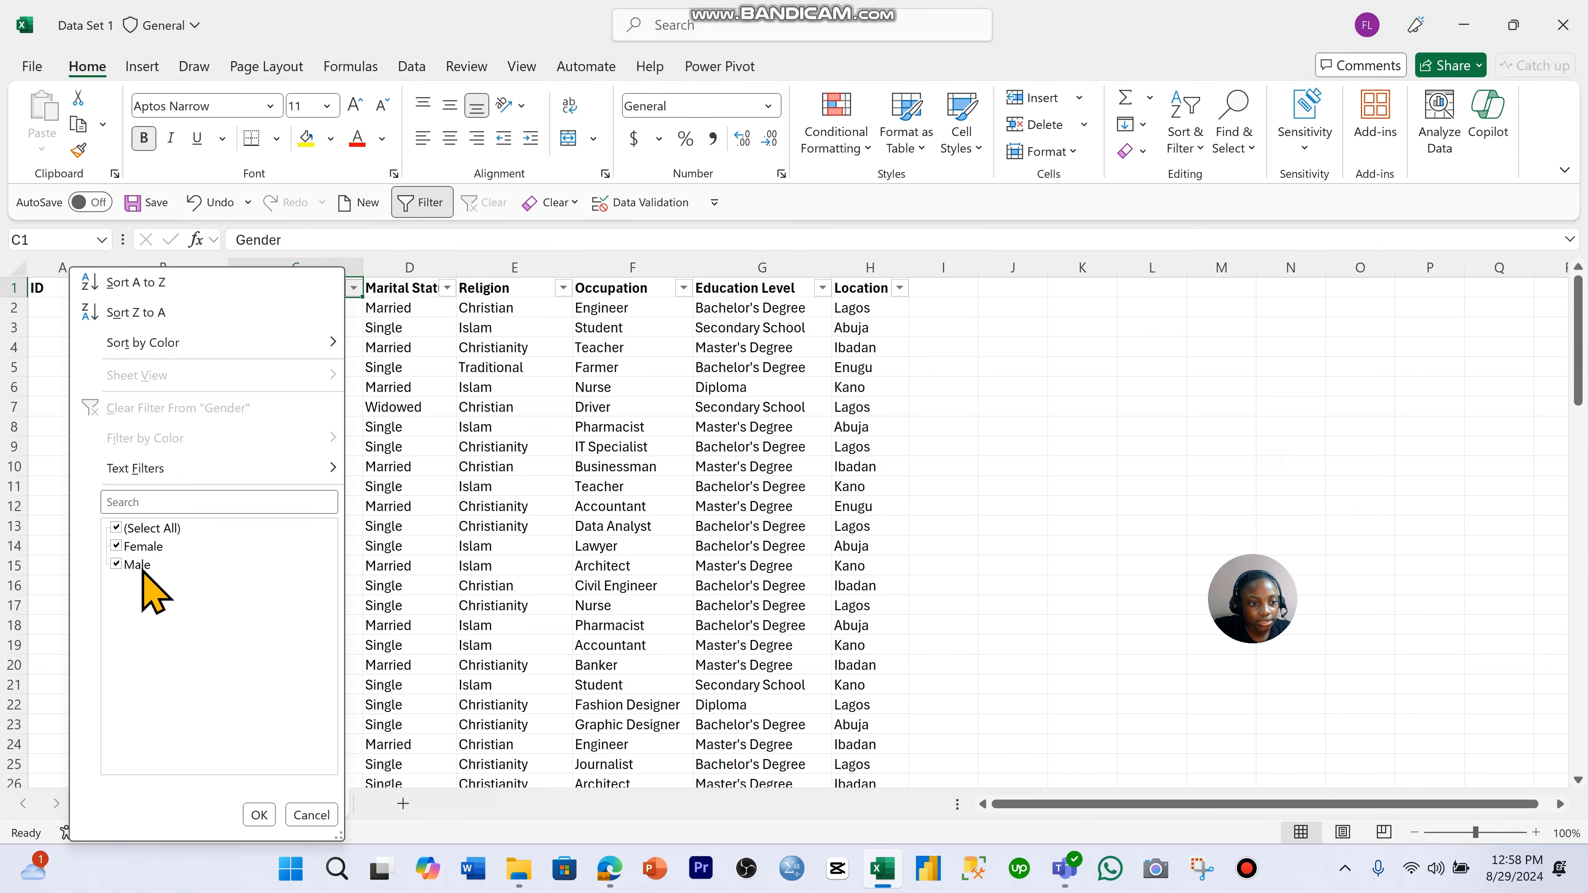
pyautogui.click(406, 393)
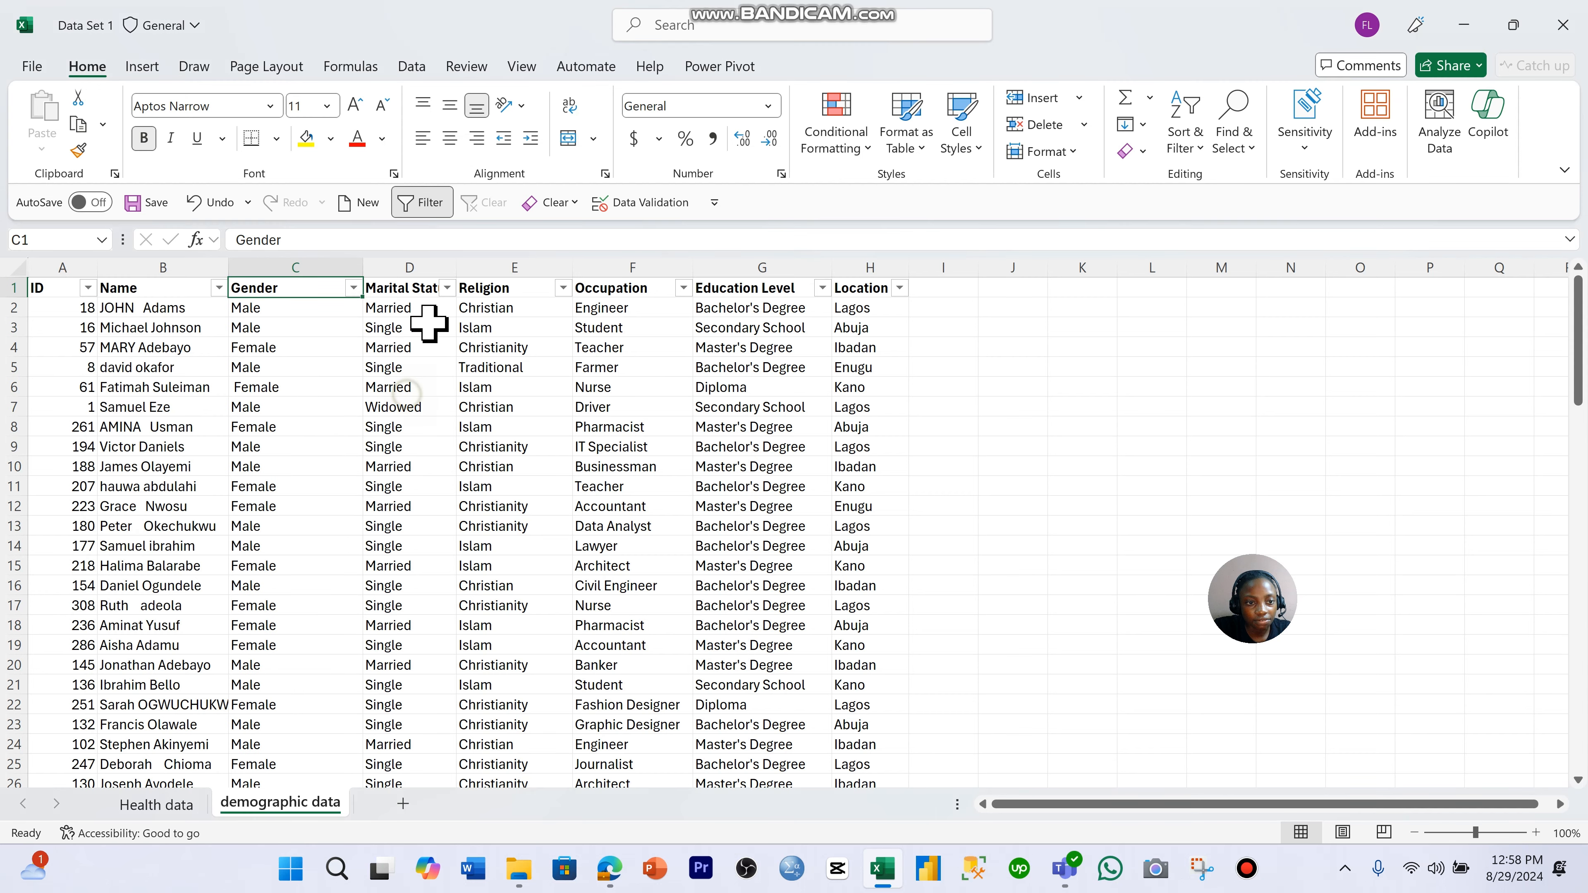
# - Inspect the filter value lists of the Marital Status and Religion columns for inconsistent entries without filtering
pyautogui.click(448, 294)
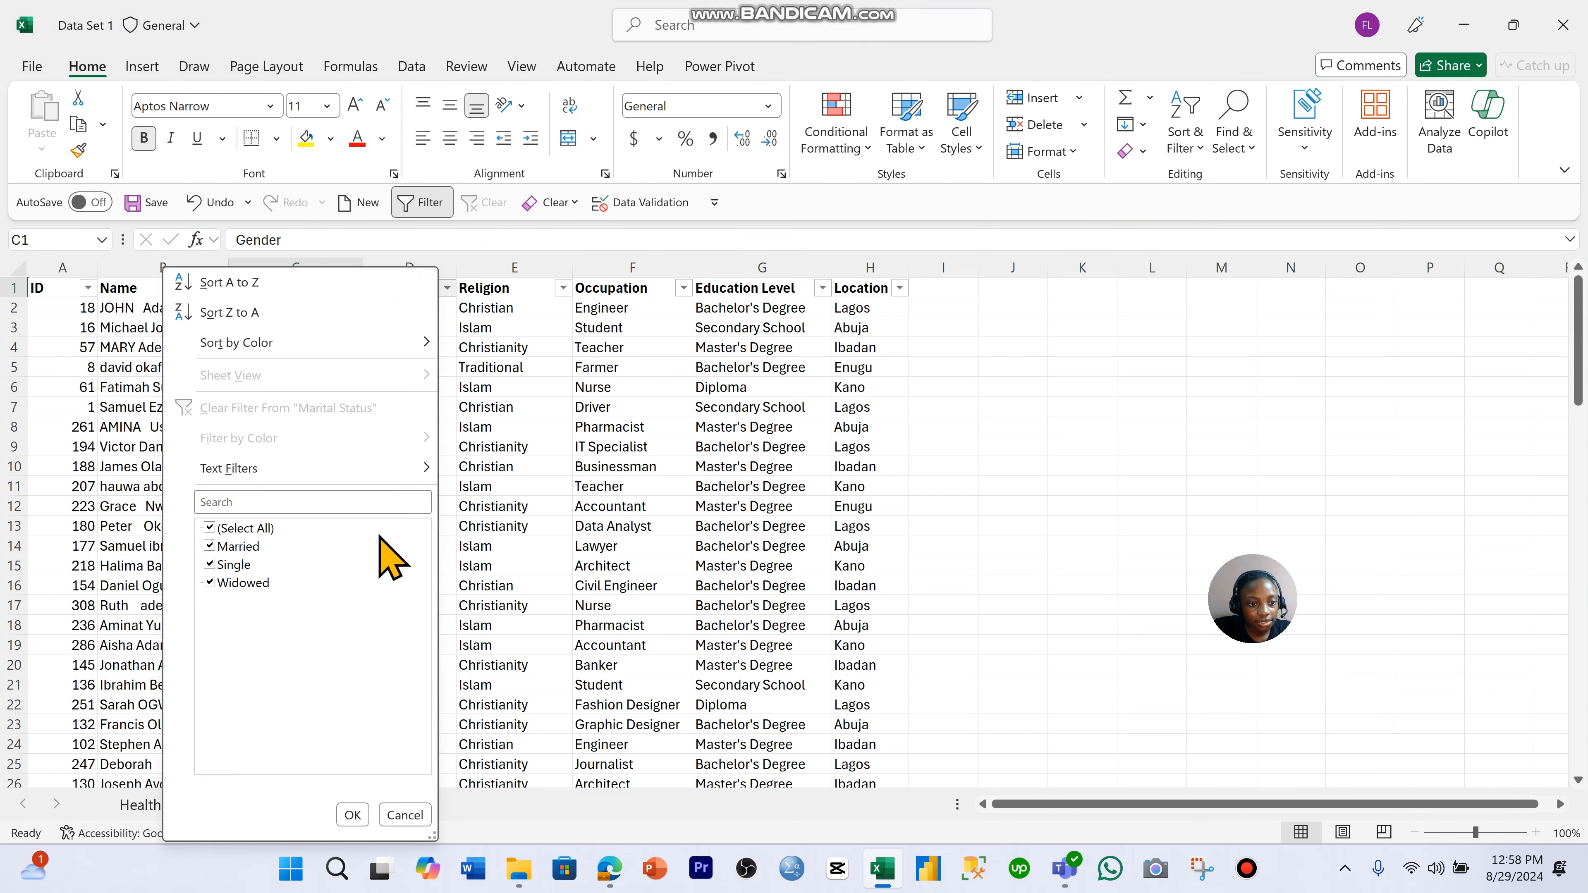
pyautogui.click(518, 431)
pyautogui.click(563, 288)
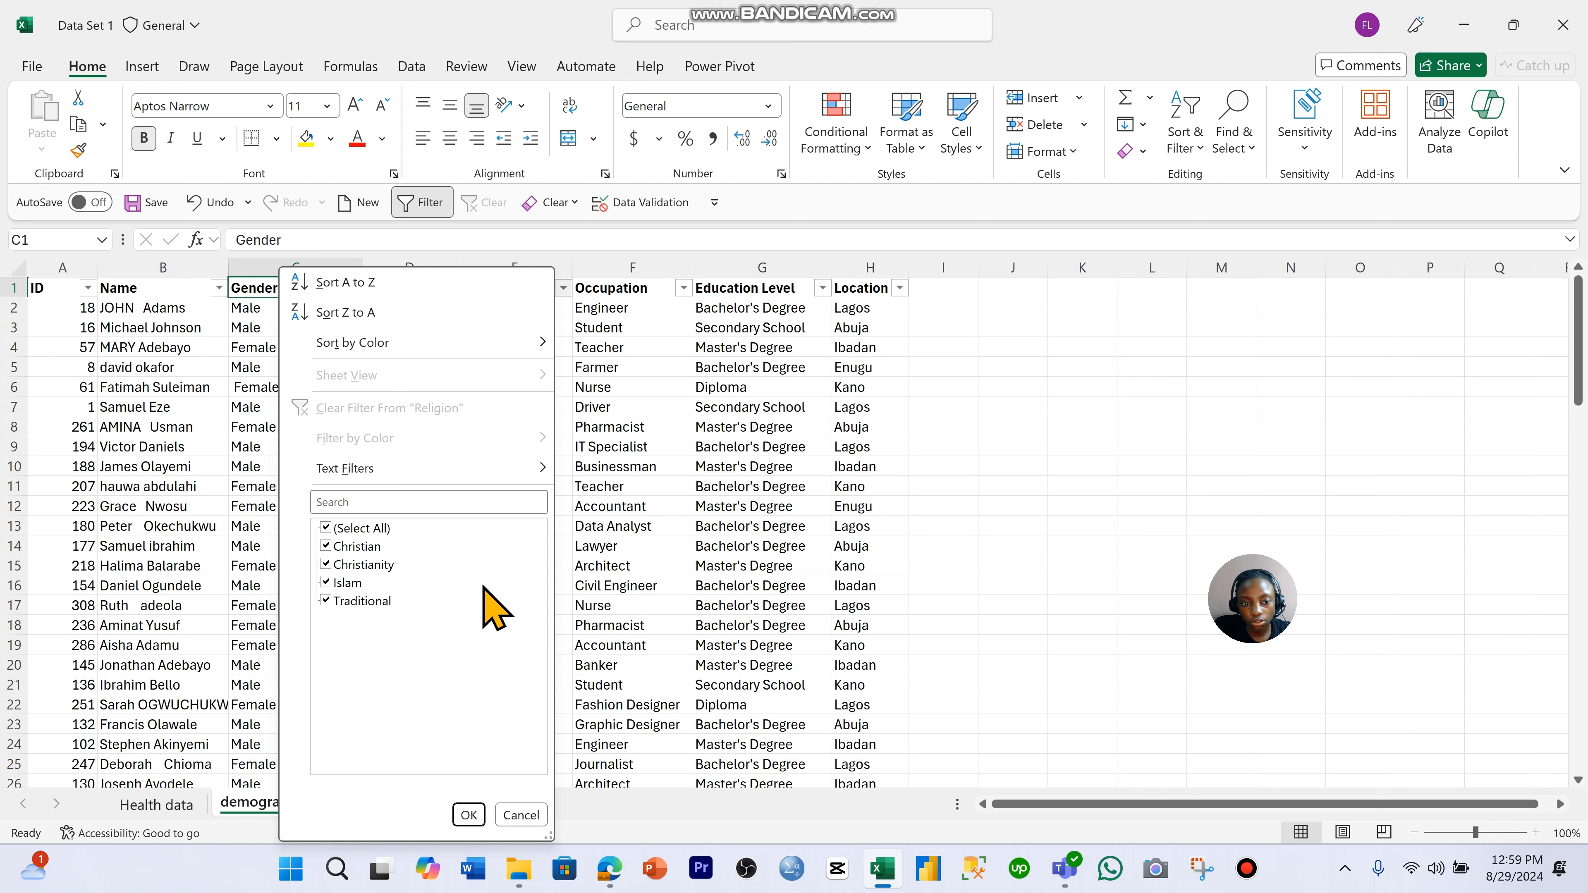
pyautogui.click(631, 476)
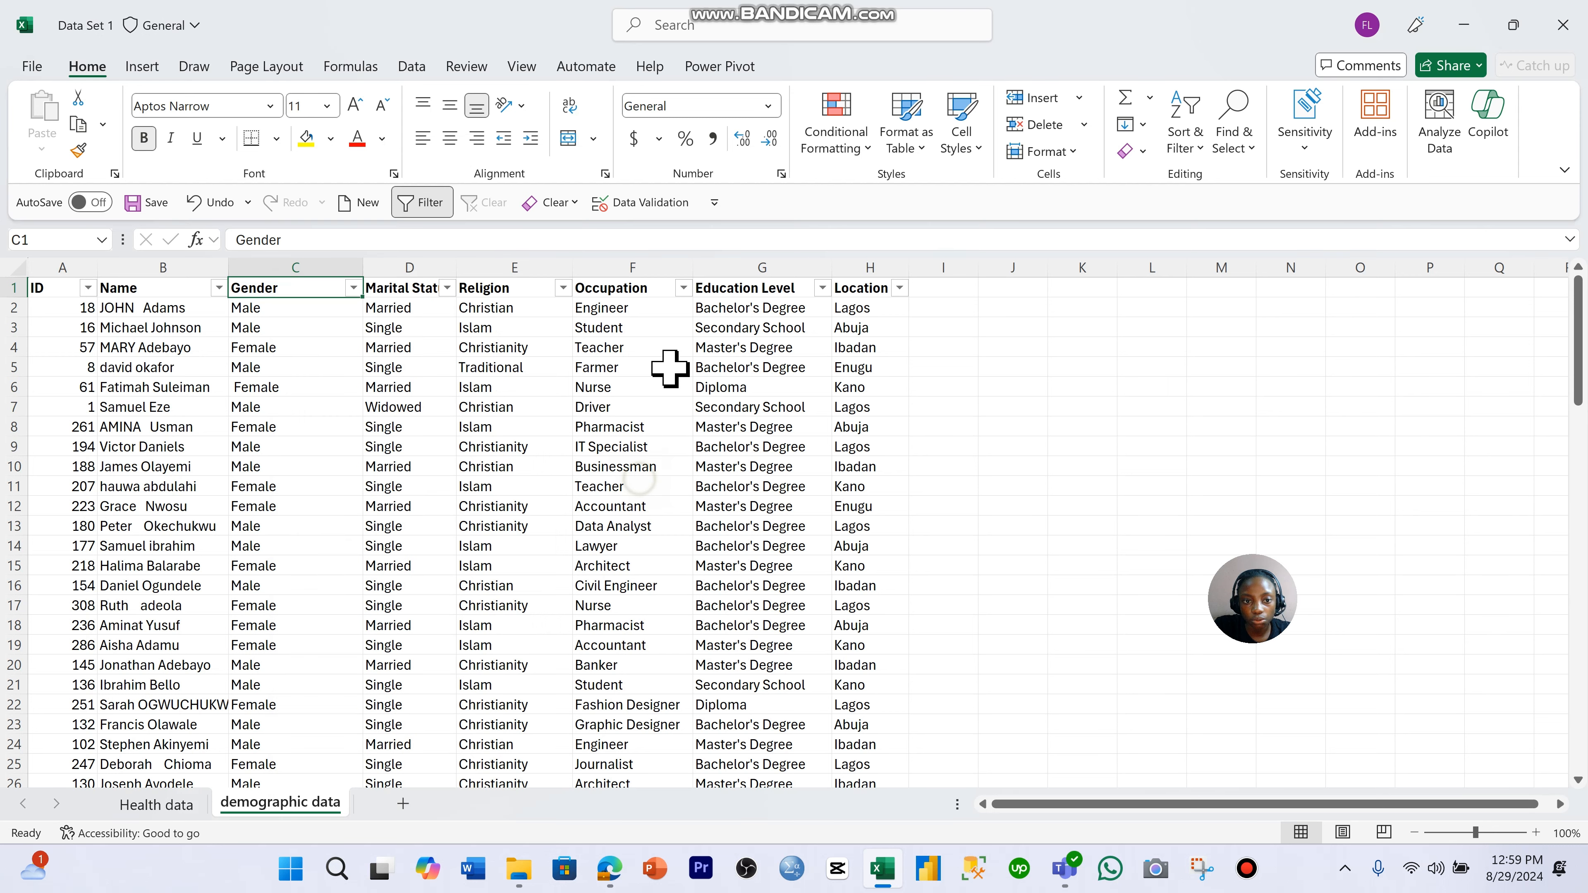
# - Examine all values in the Occupation column's filter list without applying a filter
pyautogui.click(683, 288)
pyautogui.scroll(-4, 620, 606)
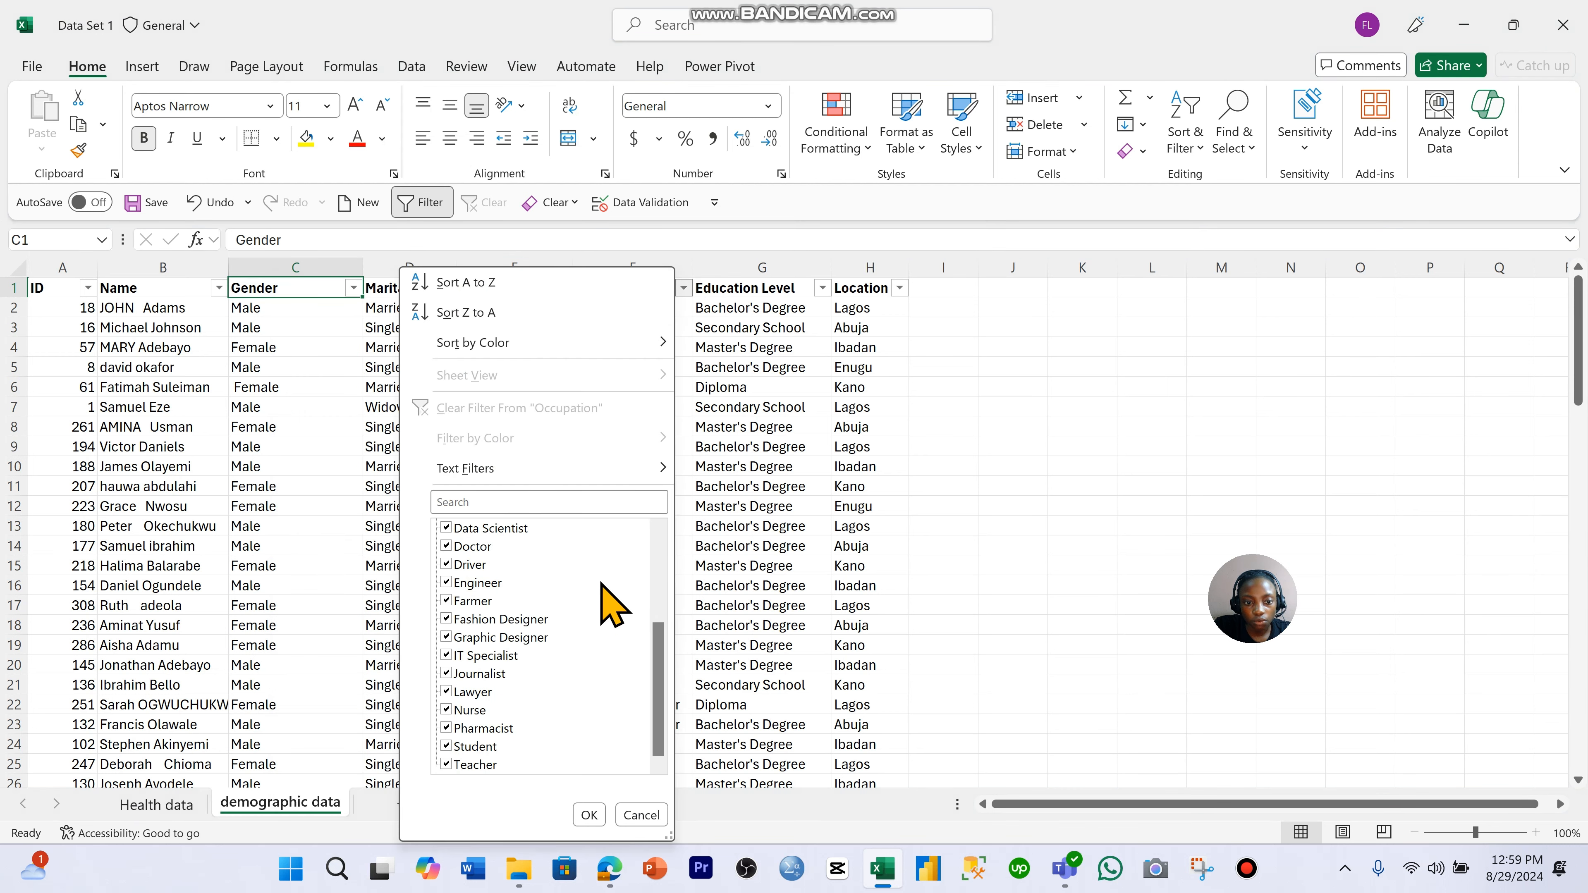
pyautogui.scroll(4, 607, 604)
pyautogui.click(641, 815)
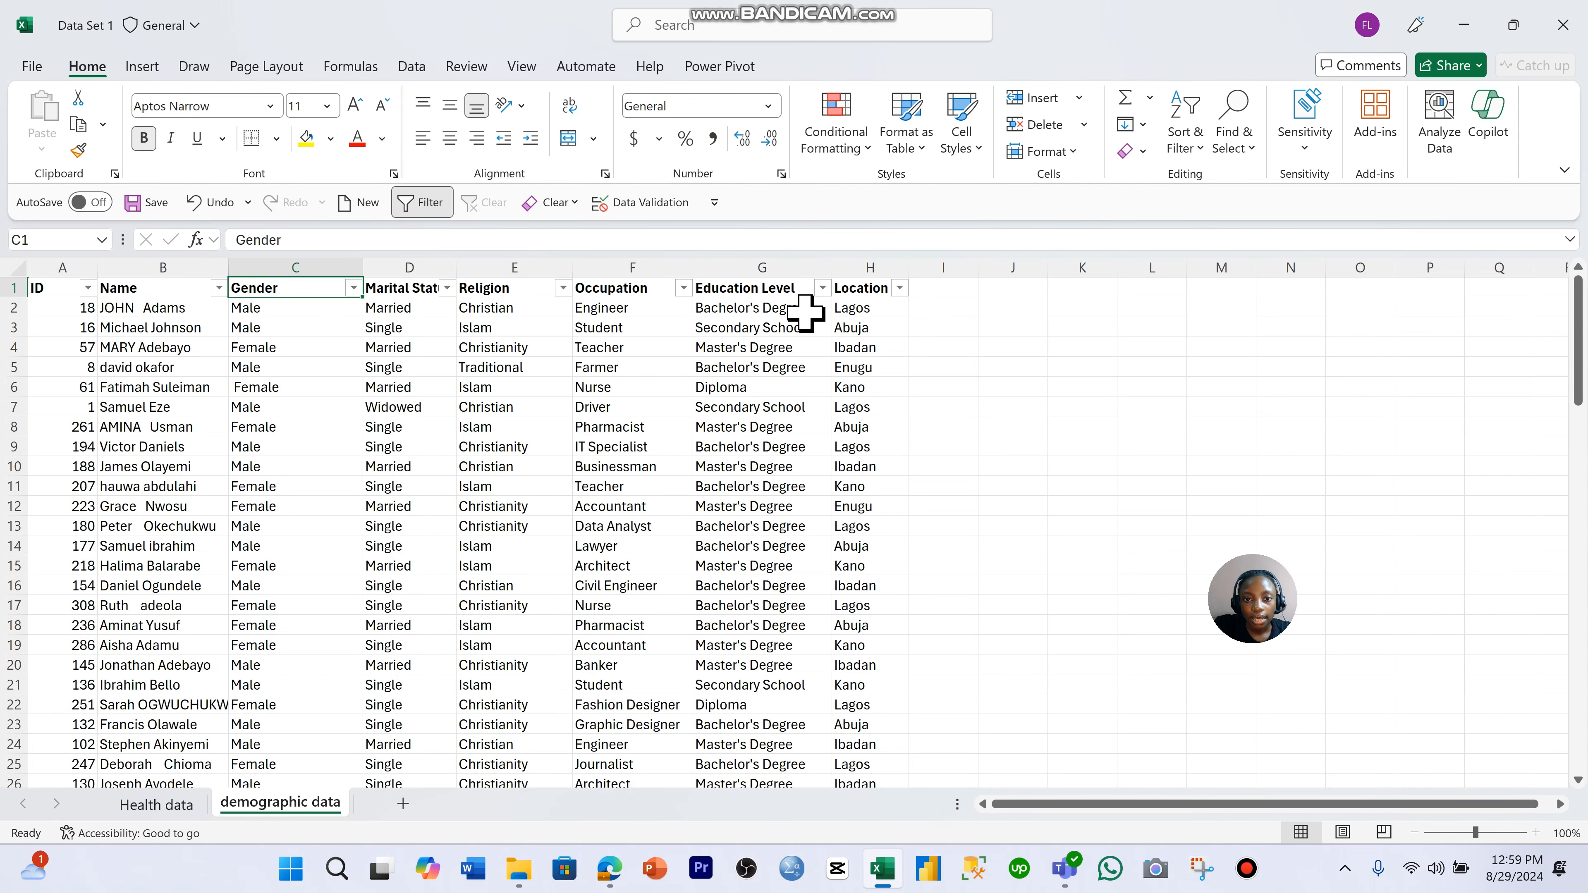
# - Inspect the filter value lists of the Education Level and Location columns without applying a filter
pyautogui.click(822, 288)
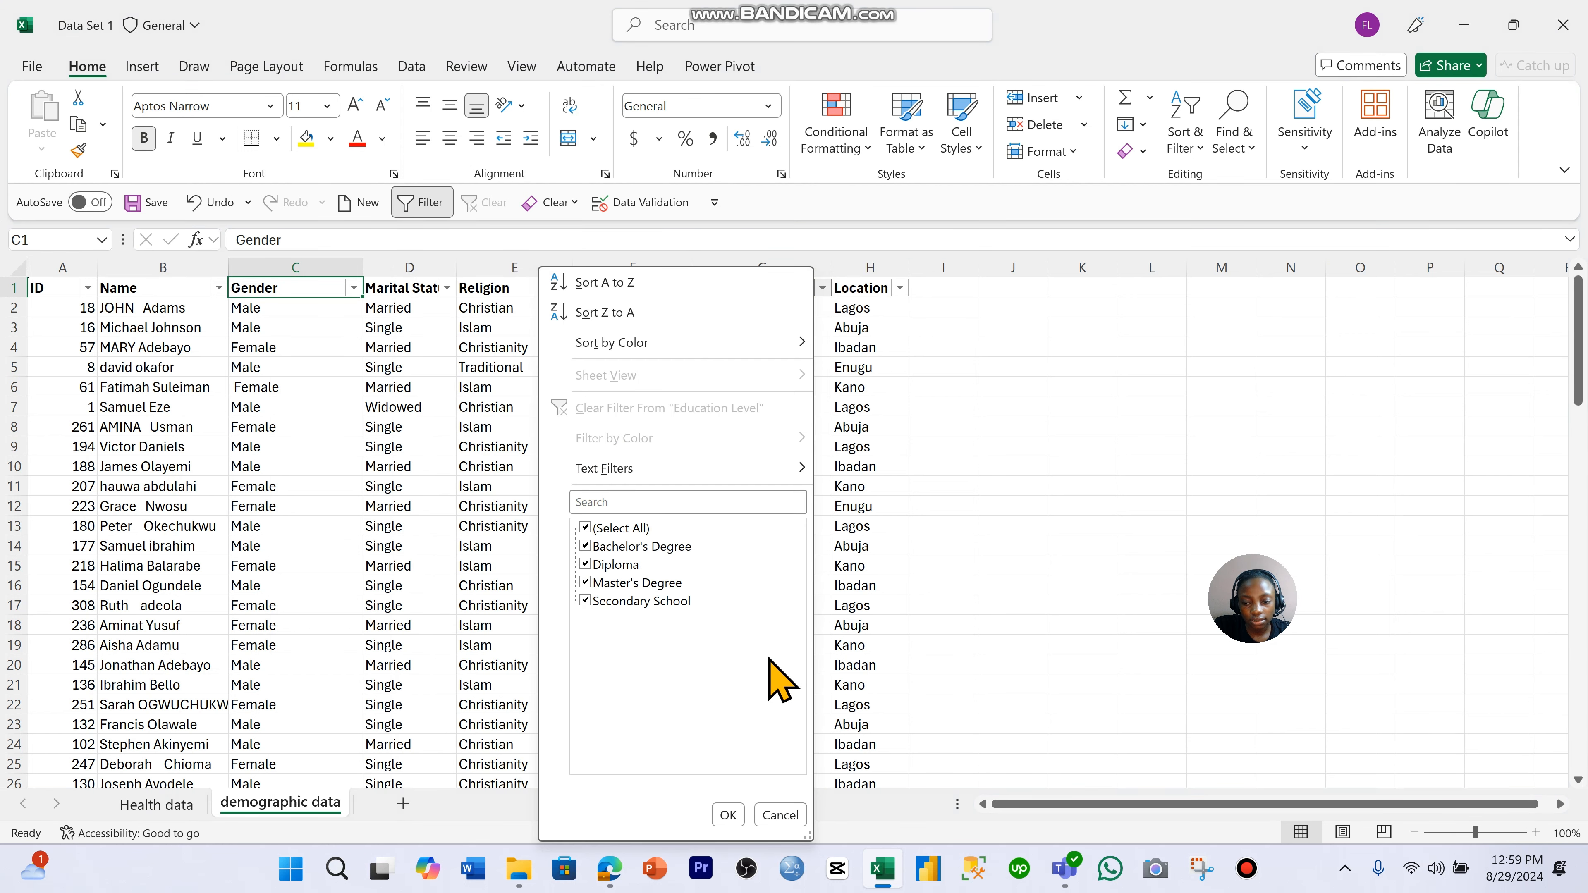
pyautogui.click(866, 432)
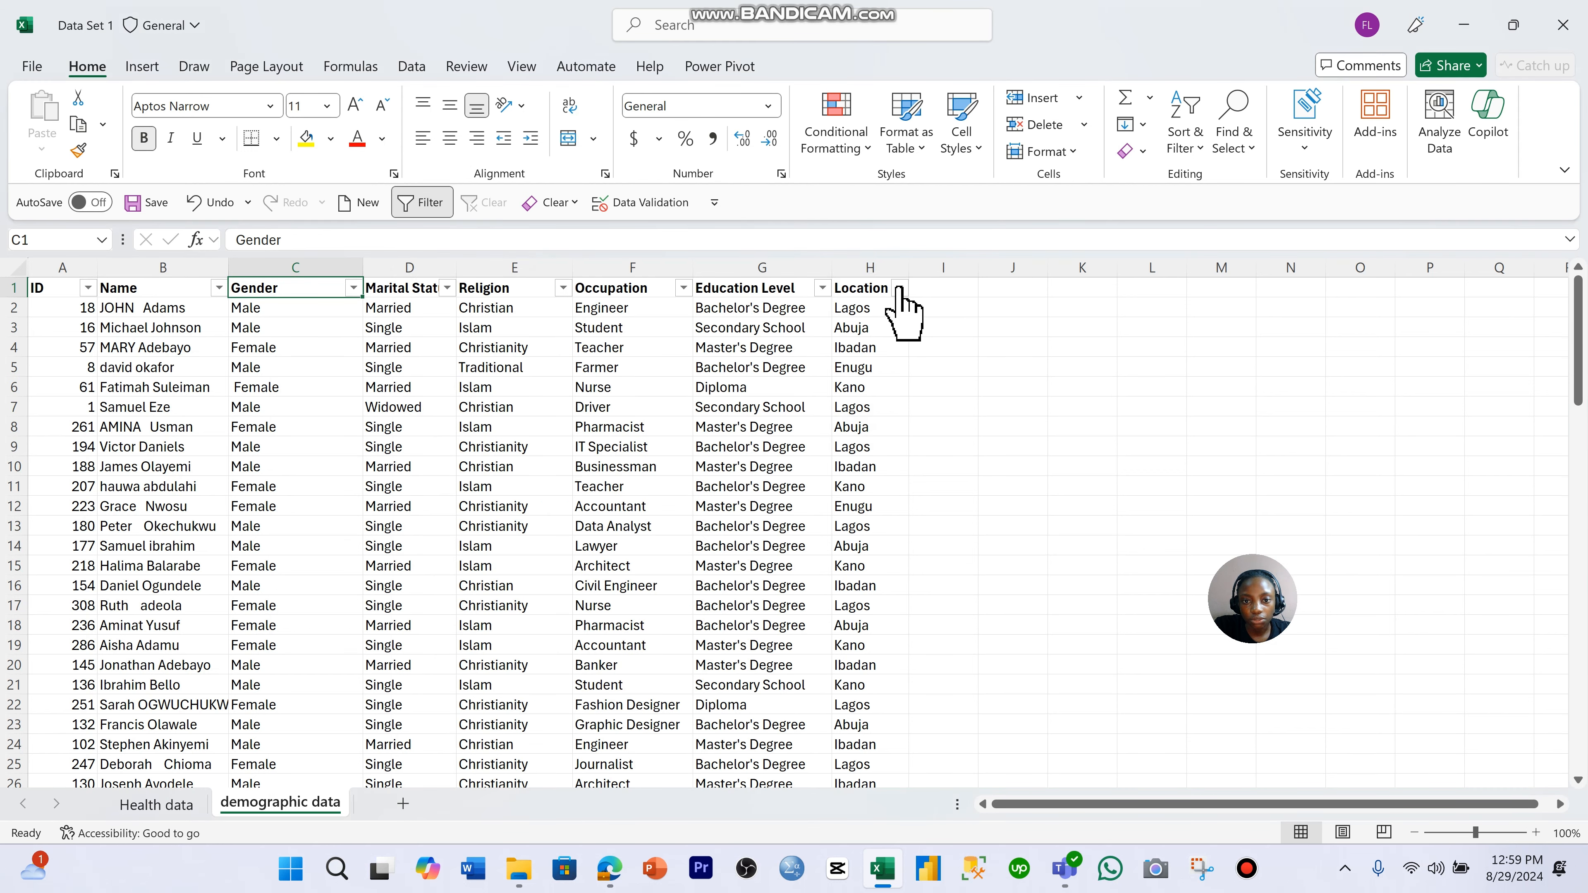
pyautogui.click(899, 288)
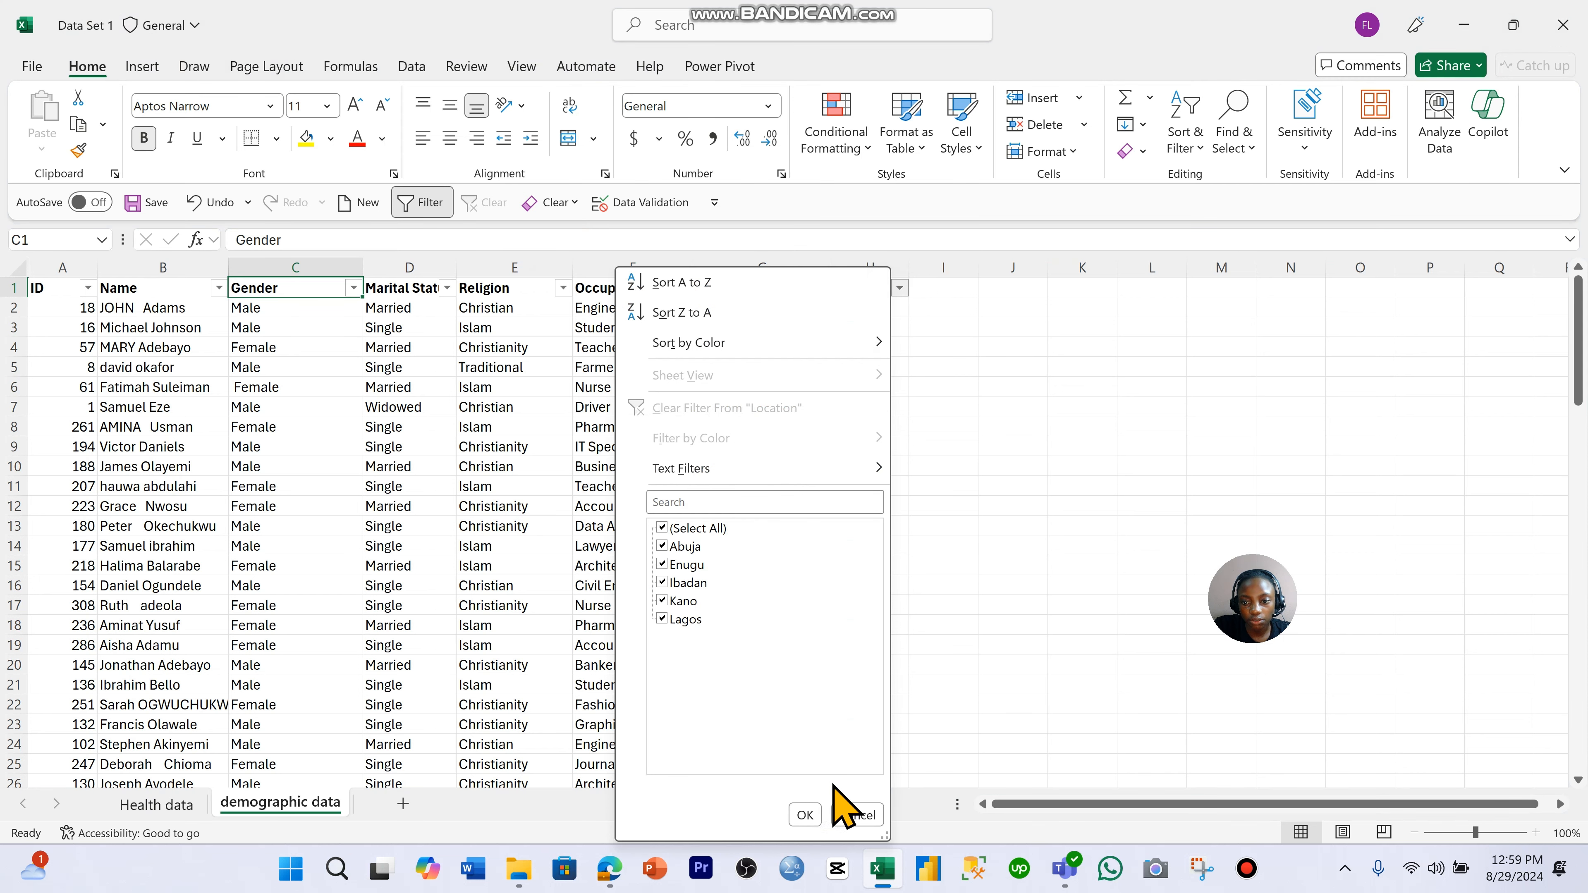
pyautogui.click(855, 814)
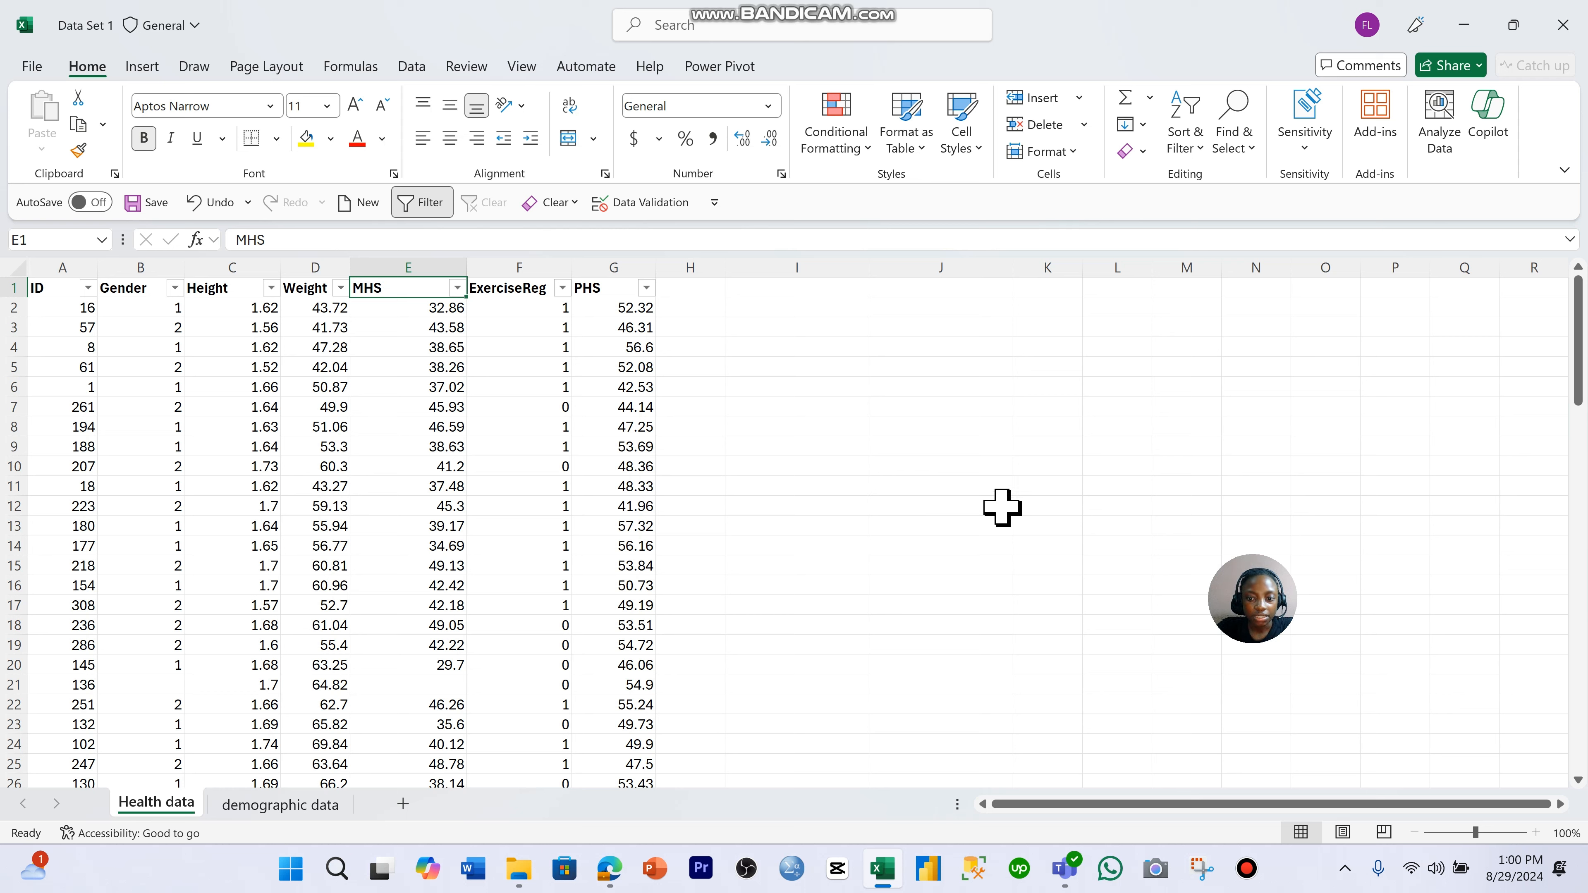
# - On the Health data sheet, highlight the blank Gender and MHS cells in row 21 (B21 and E21) with a blue fill
pyautogui.click(167, 685)
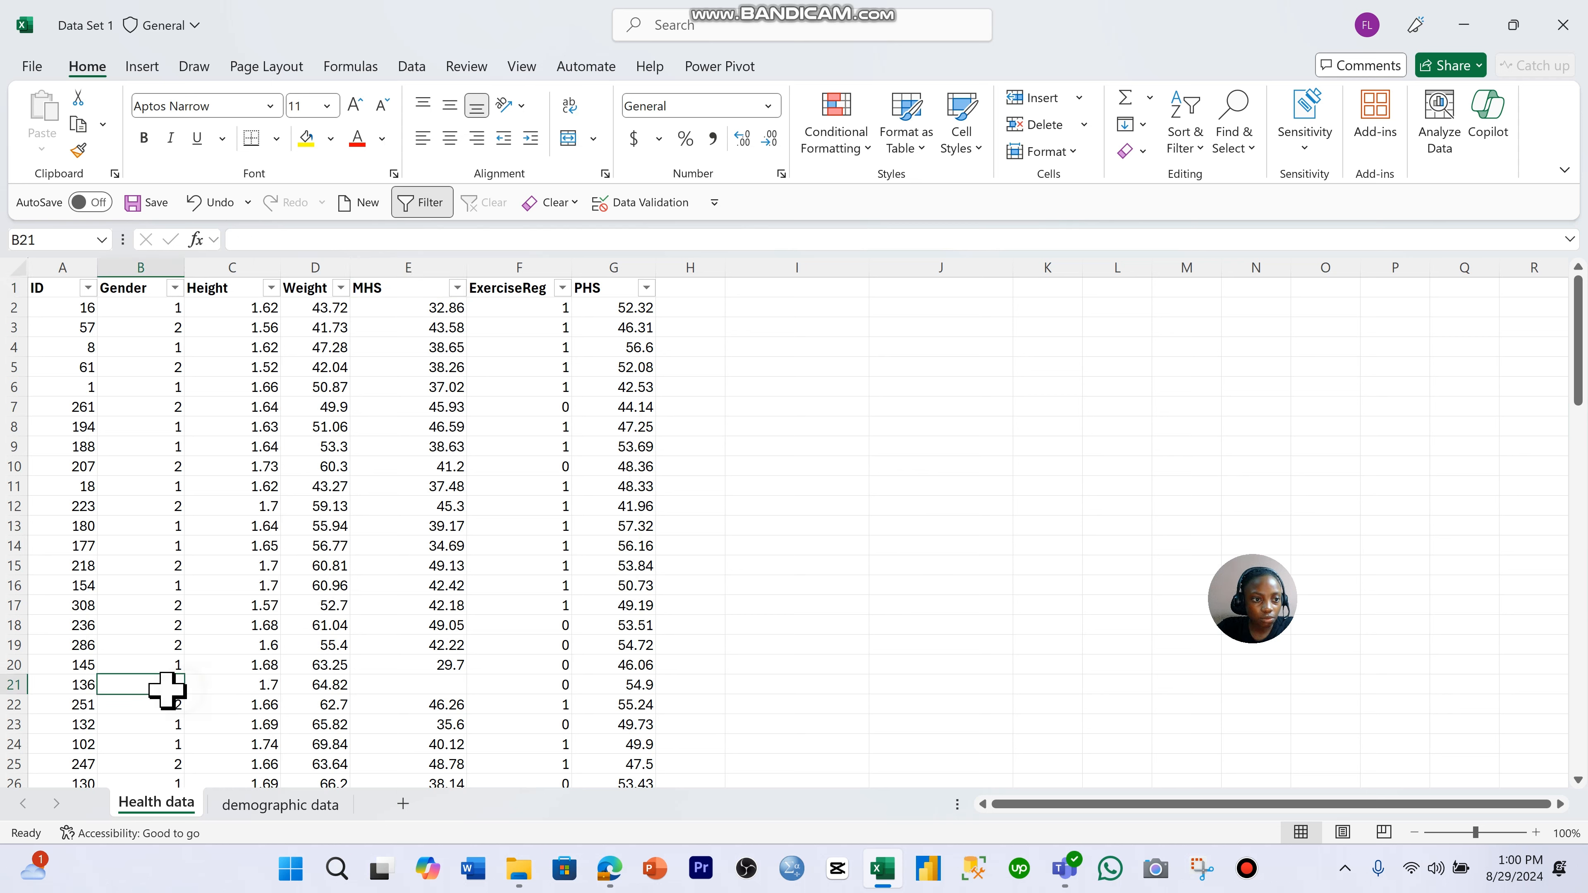
pyautogui.keyDown('ctrl'); pyautogui.click(372, 683); pyautogui.keyUp('ctrl')
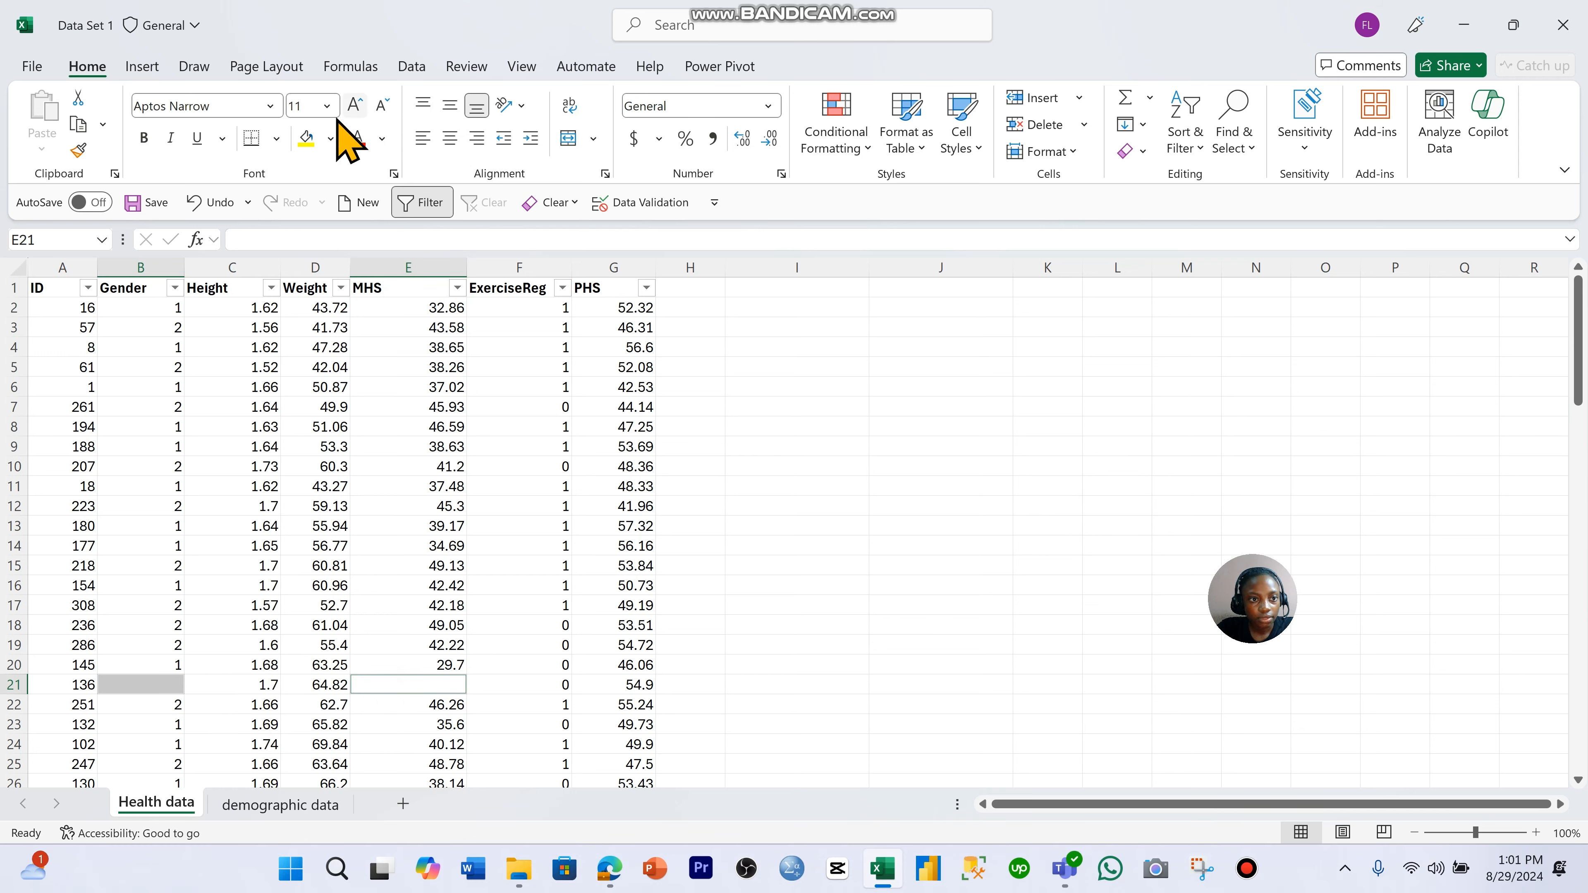
pyautogui.click(330, 138)
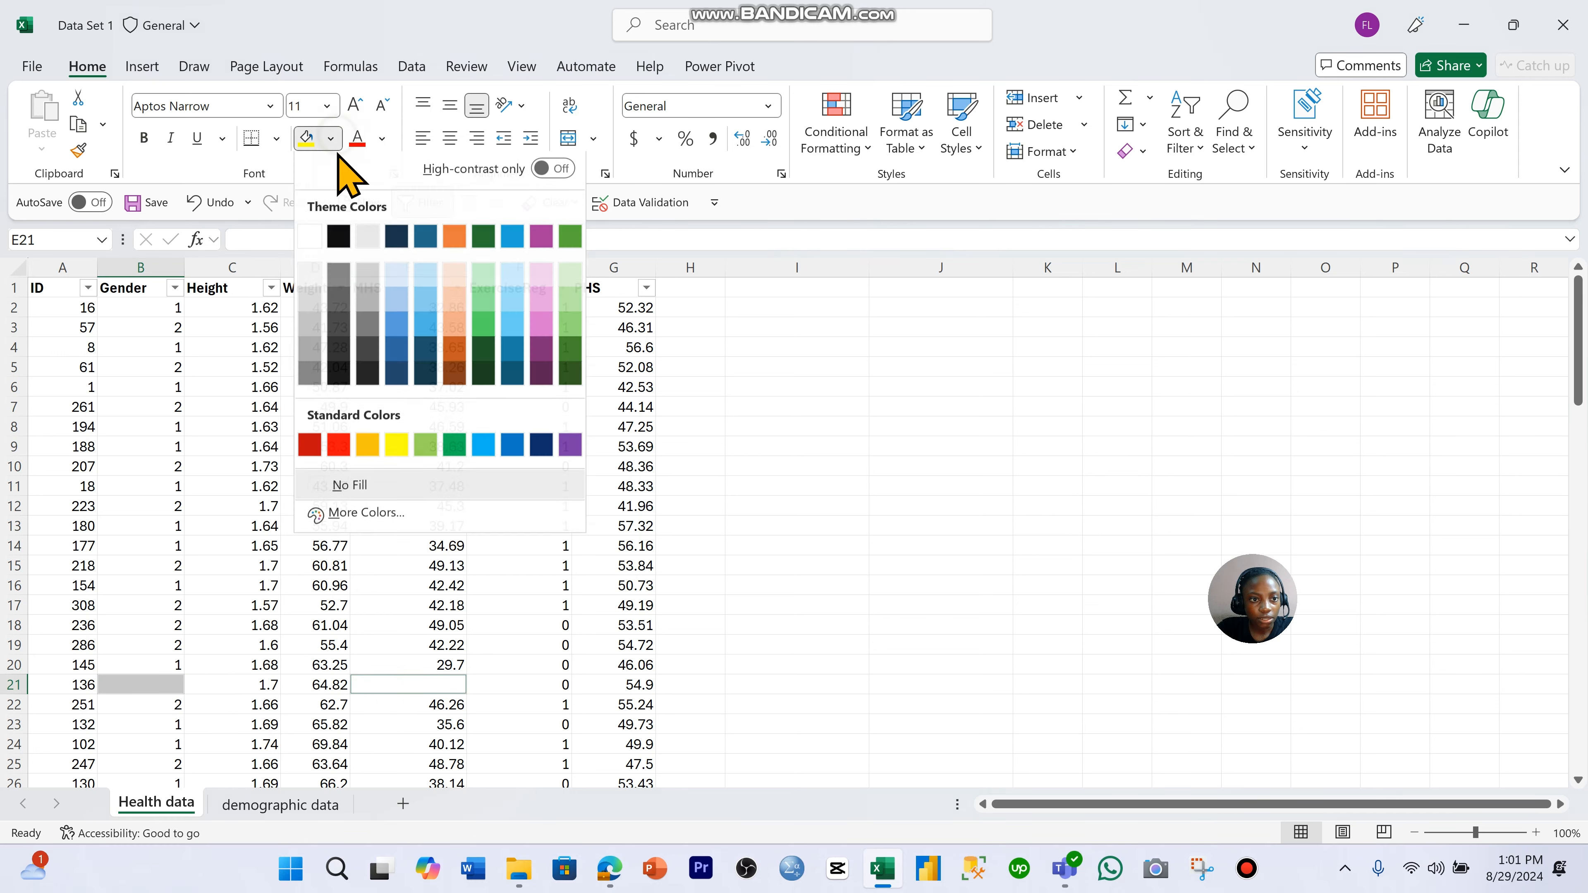
pyautogui.click(390, 337)
pyautogui.click(636, 628)
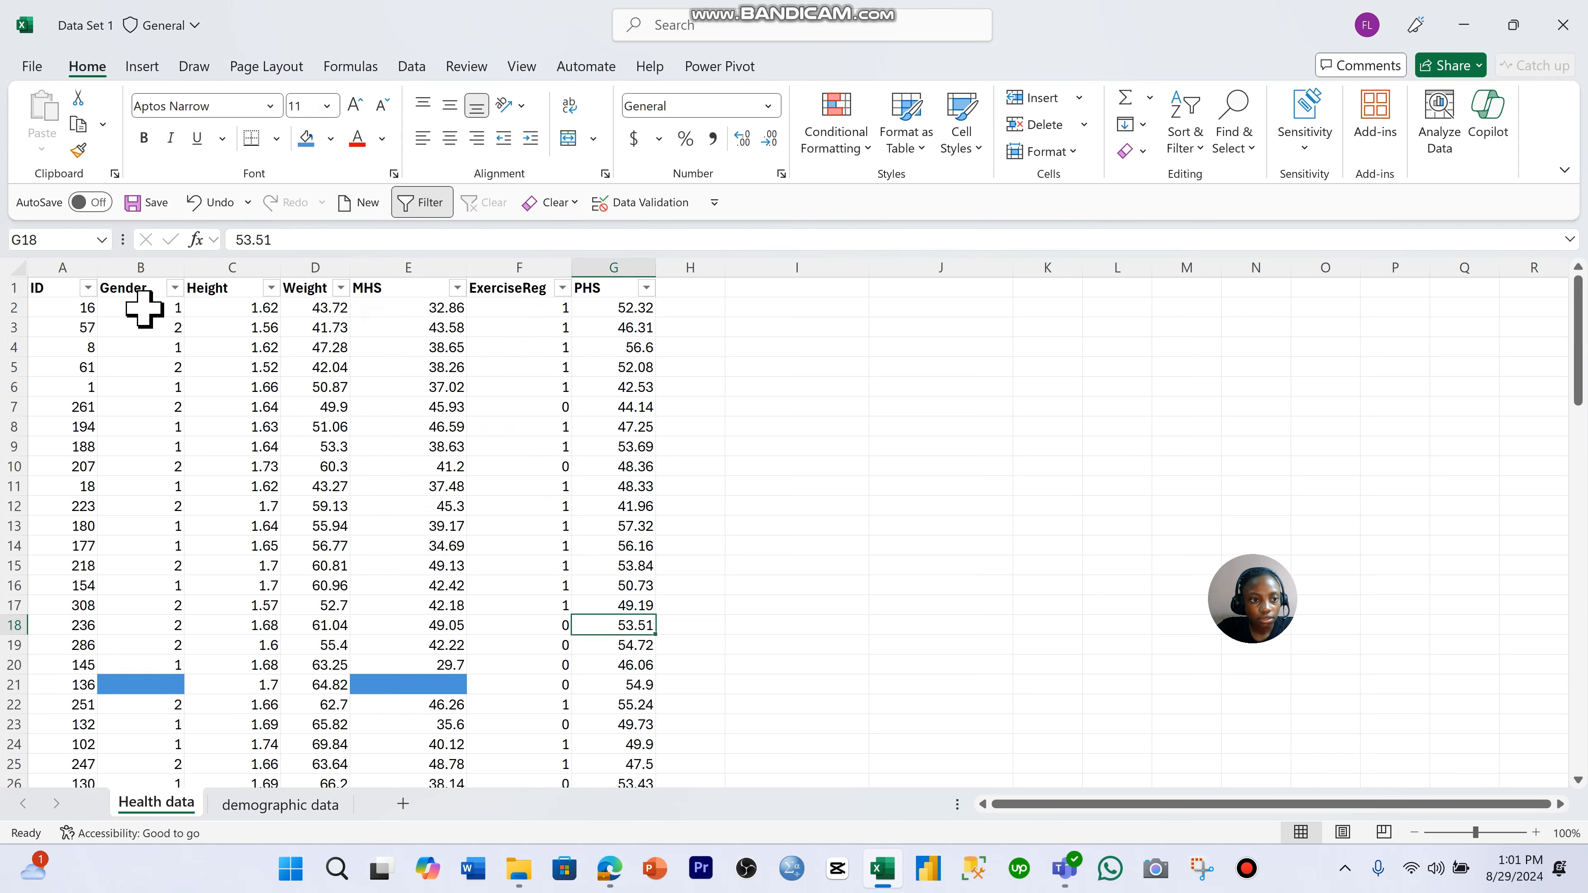
# - Examine the Gender and MHS columns and the record in row 21 of the Health data sheet
pyautogui.click(135, 283)
pyautogui.click(133, 267)
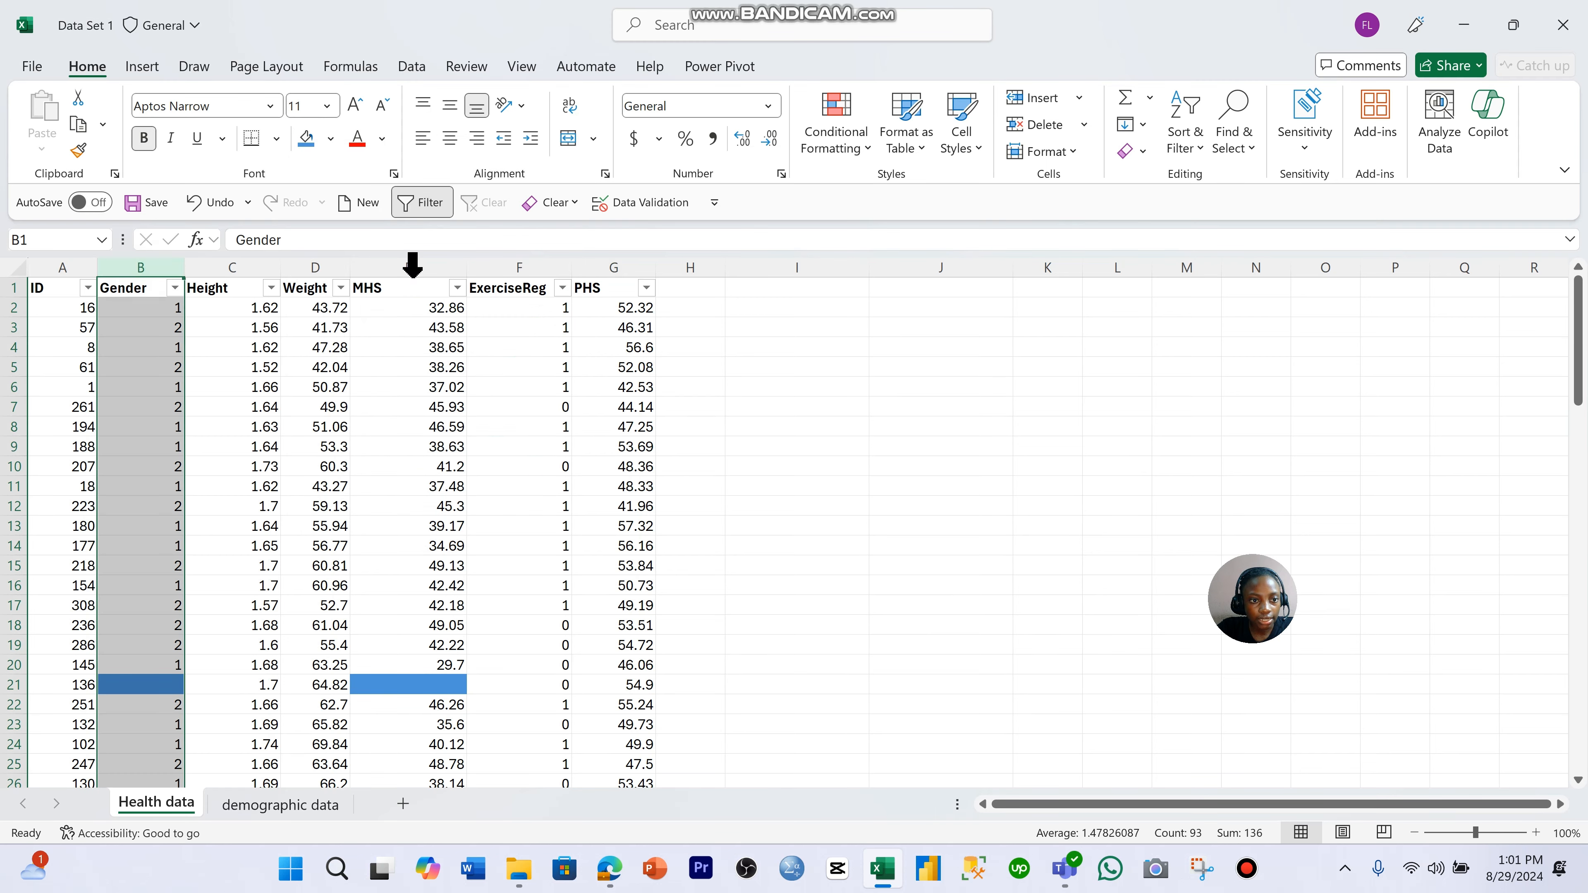
pyautogui.click(413, 267)
pyautogui.click(12, 685)
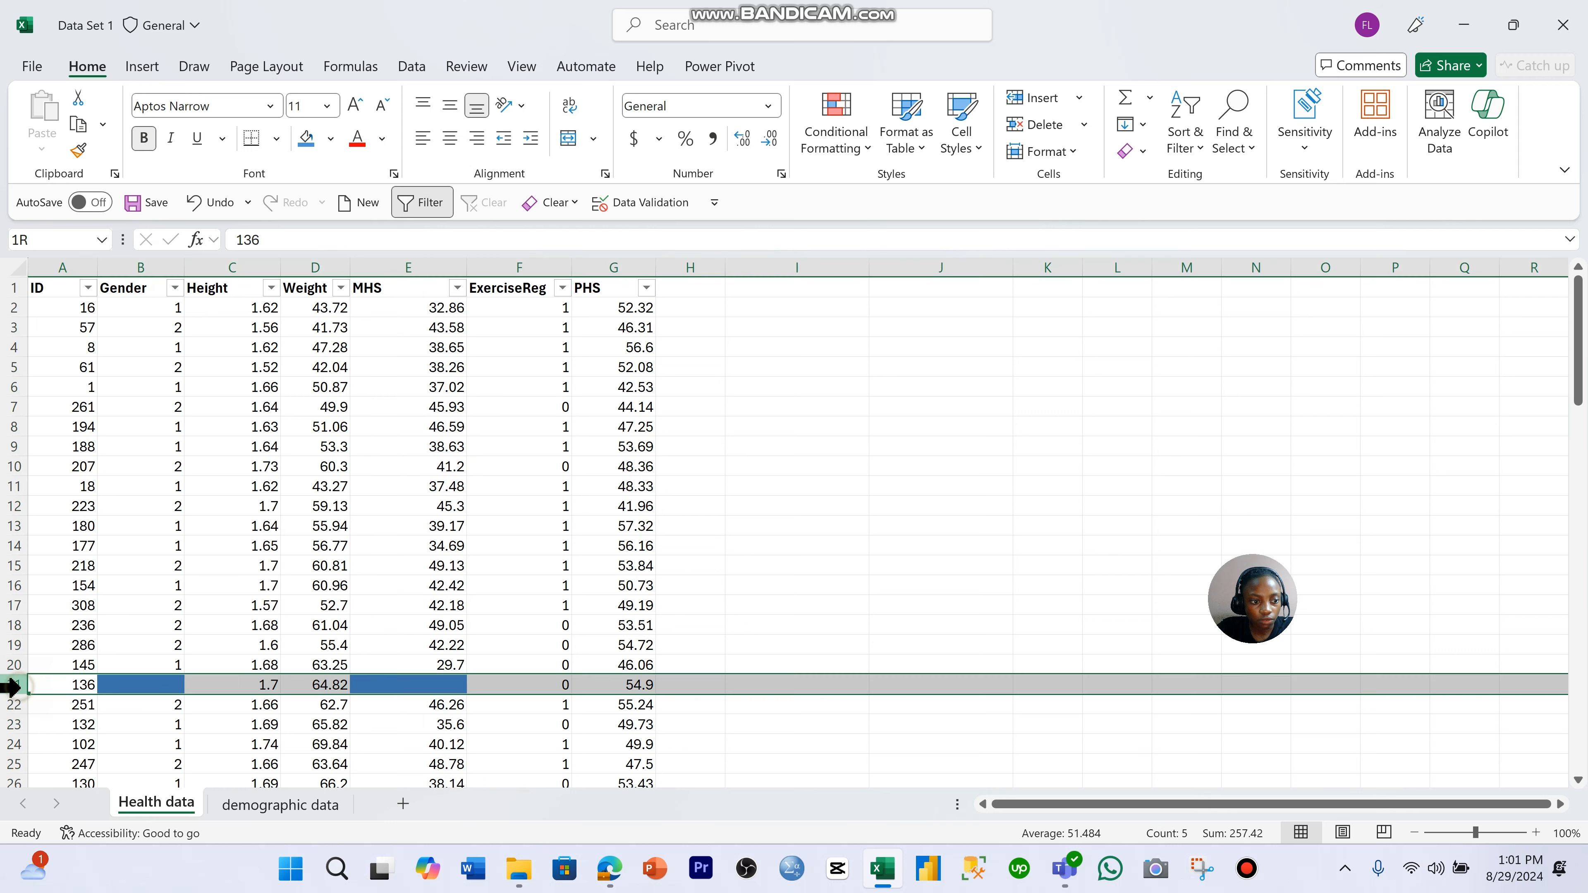
pyautogui.click(88, 686)
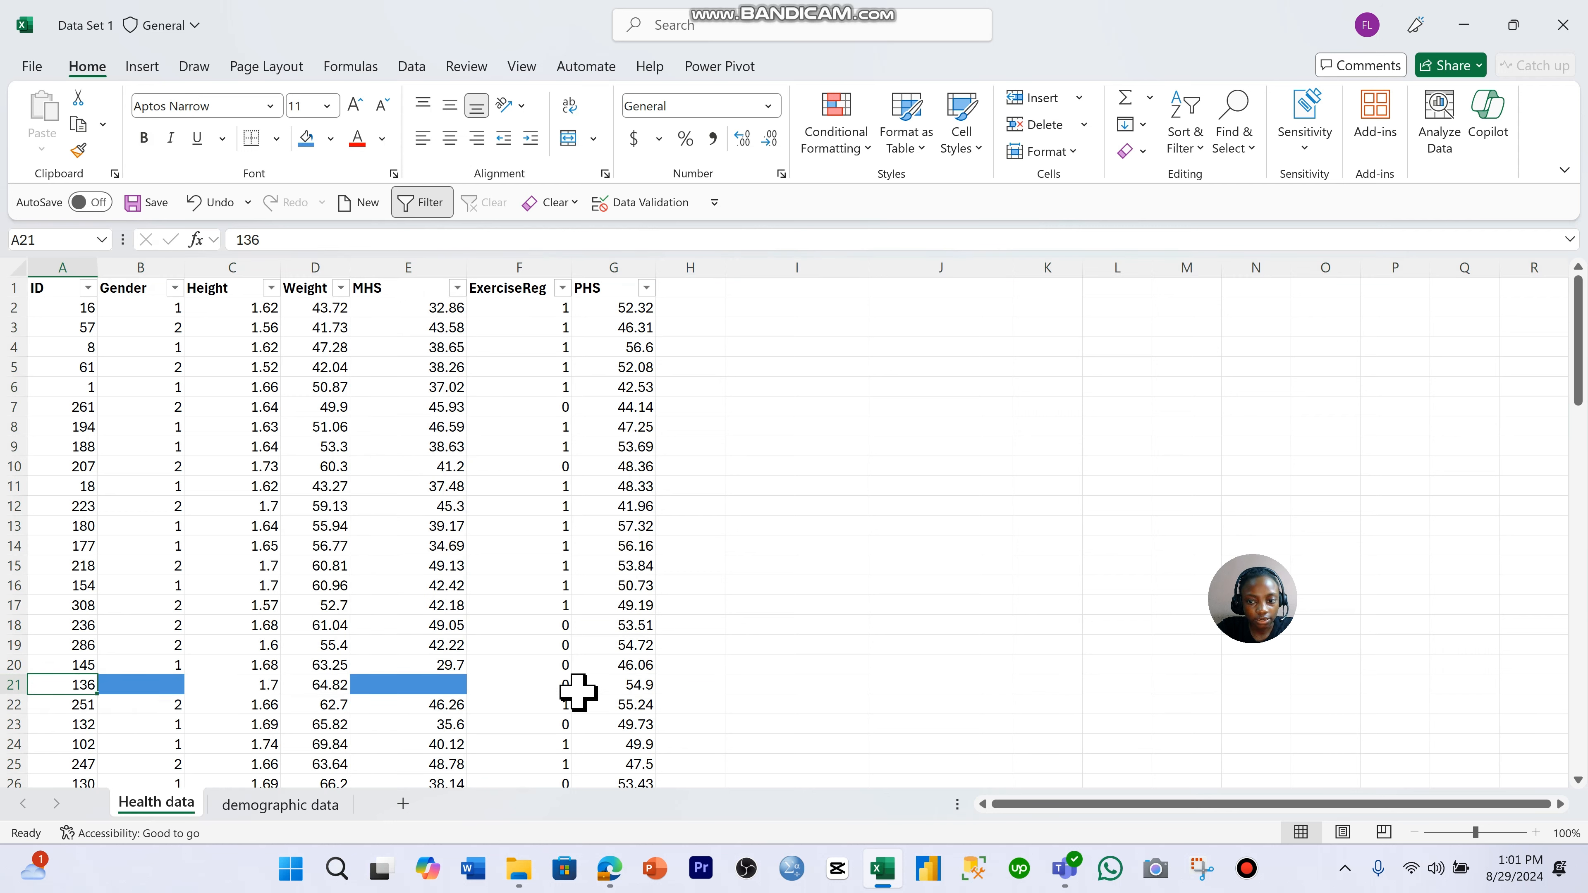
pyautogui.click(708, 667)
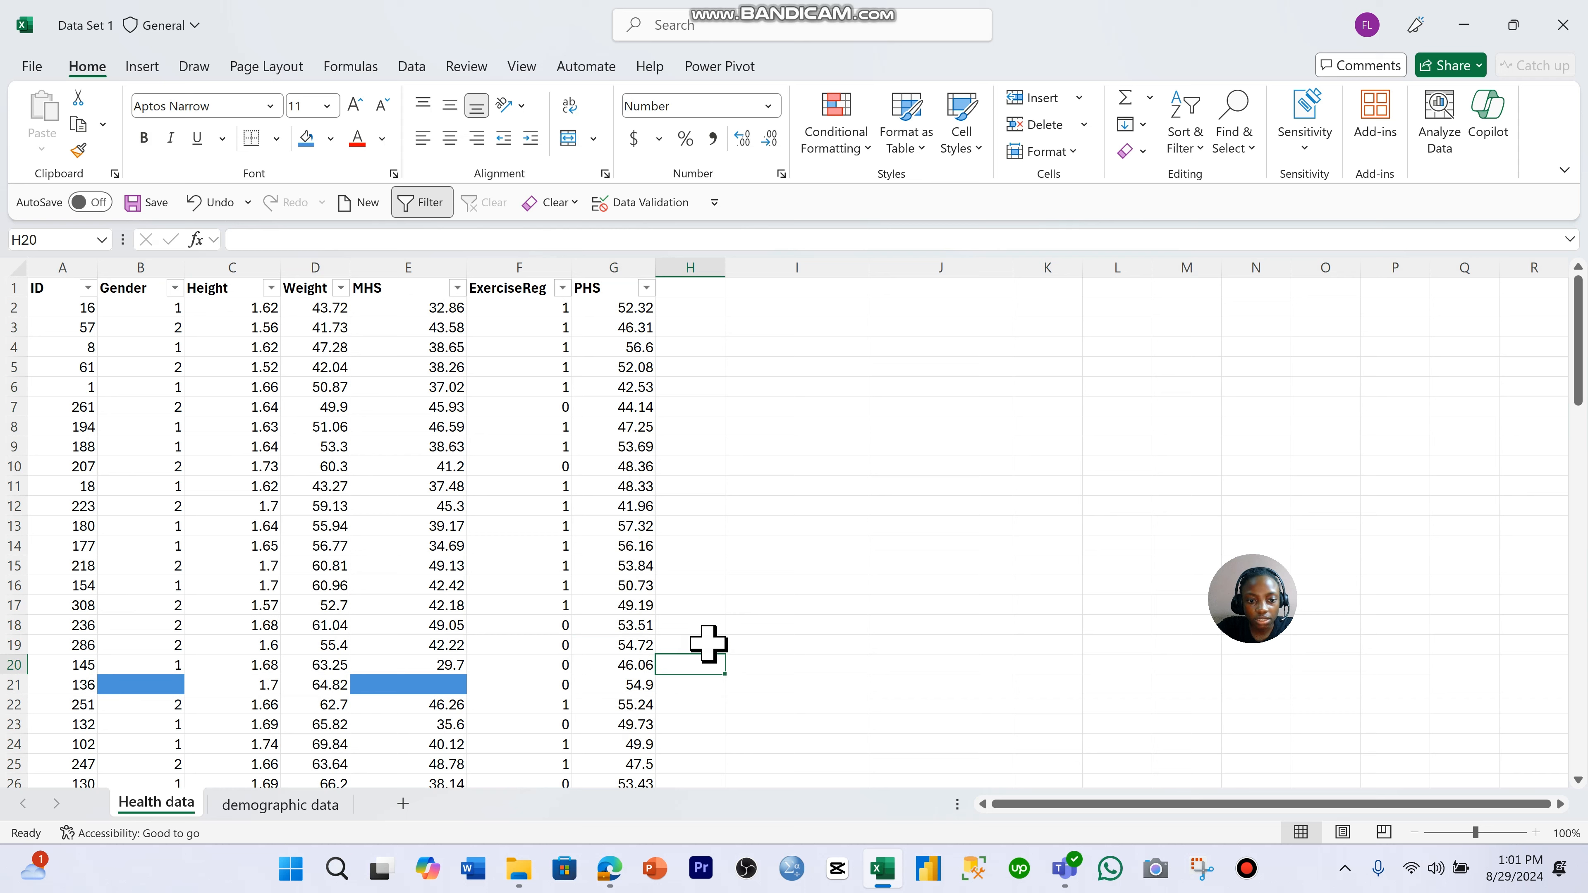
pyautogui.click(771, 473)
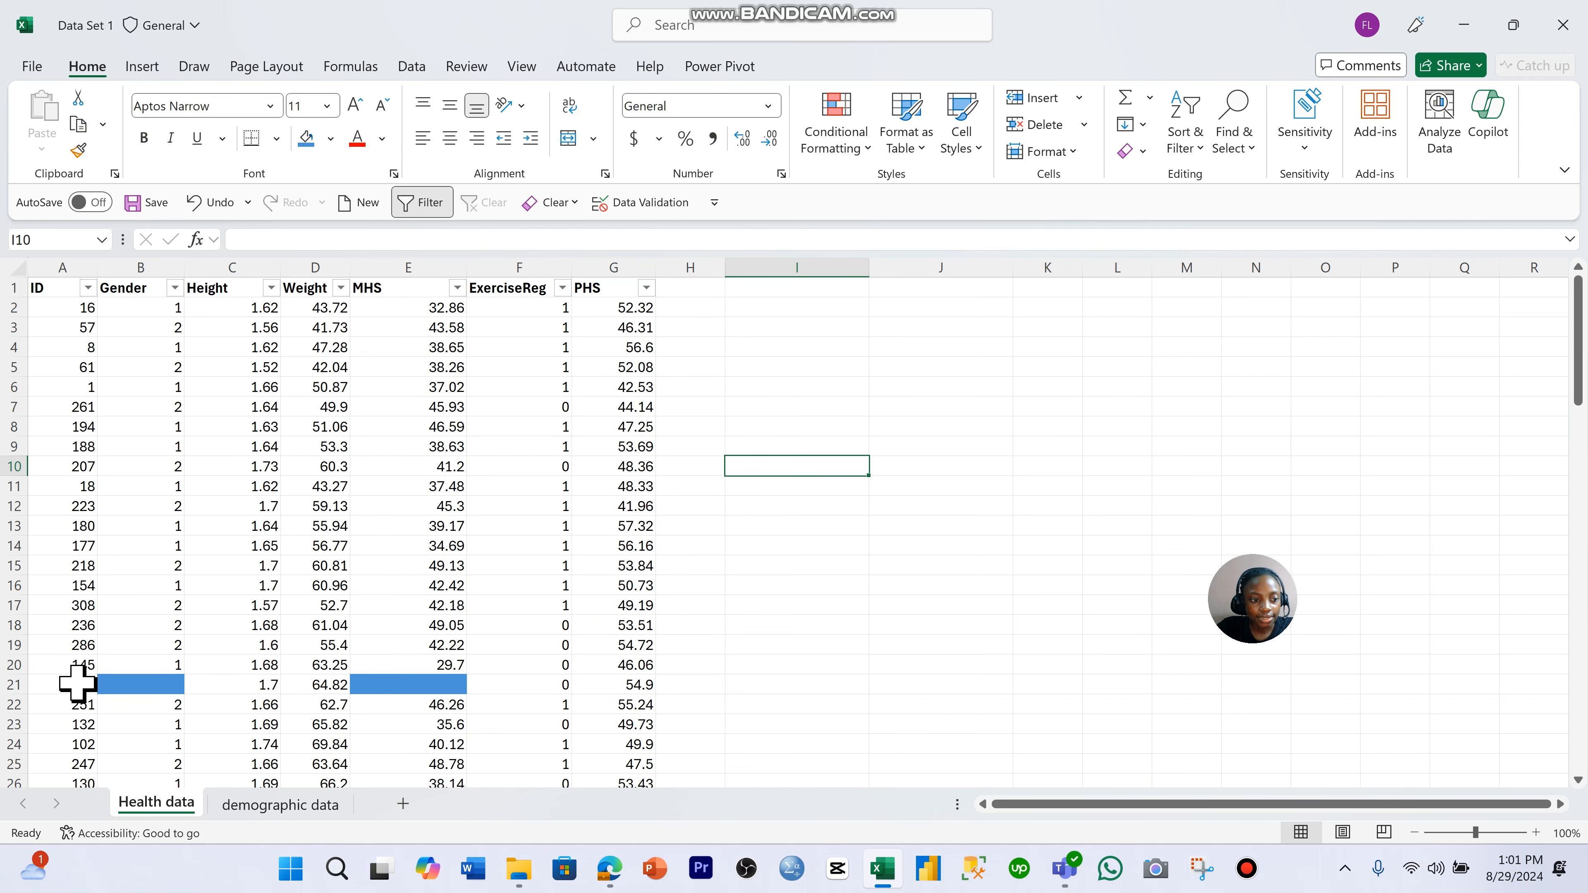
pyautogui.click(53, 685)
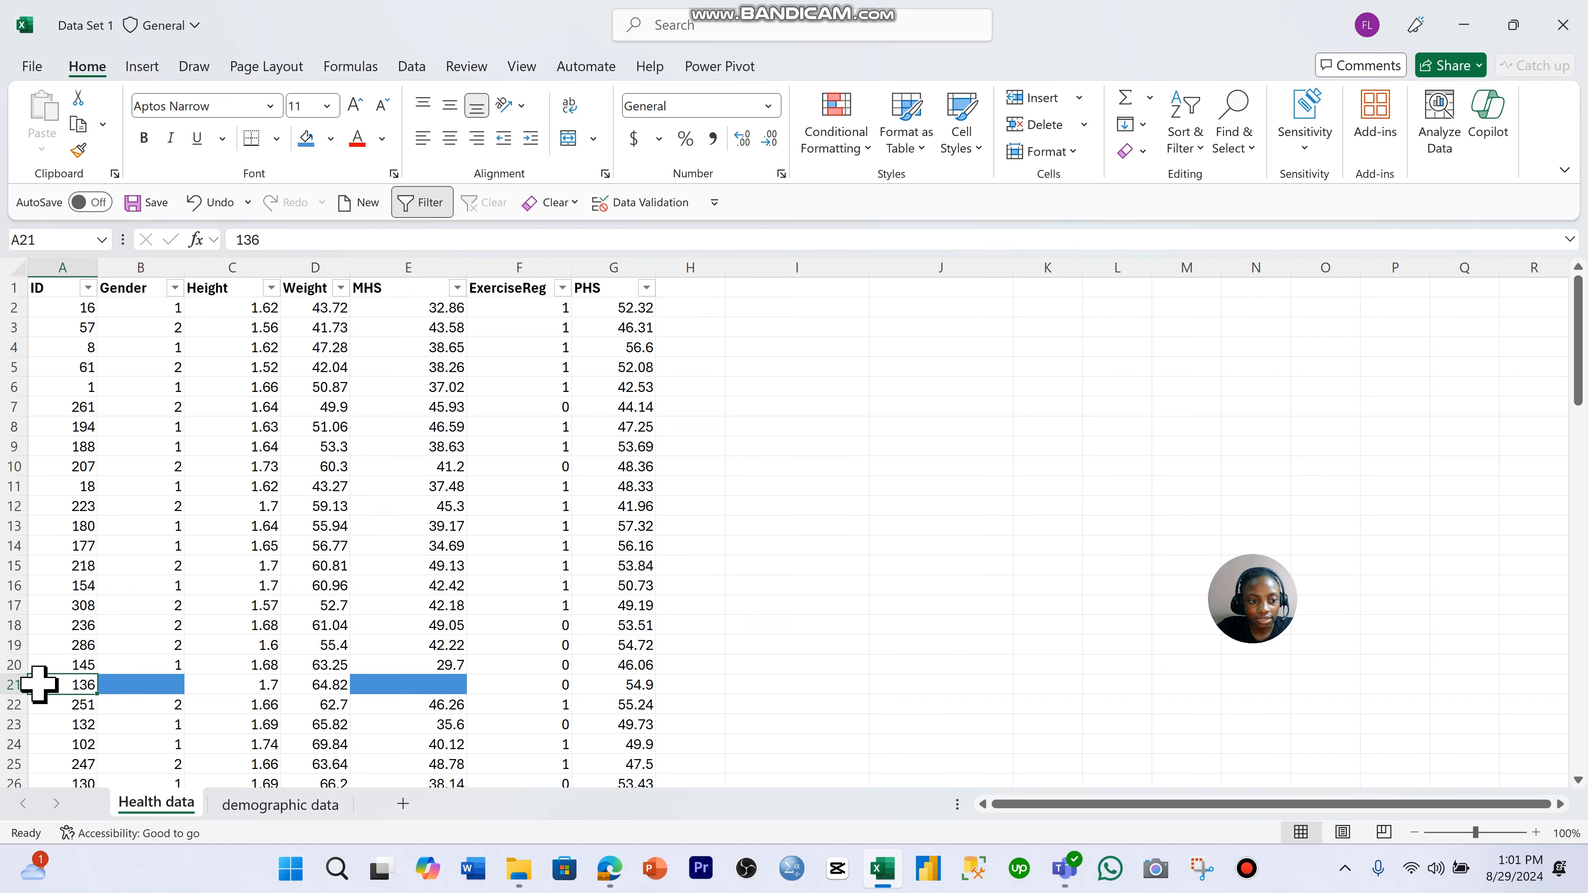
# - Look through the ID column of the demographic data sheet for the ID from Health data row 21
pyautogui.click(275, 805)
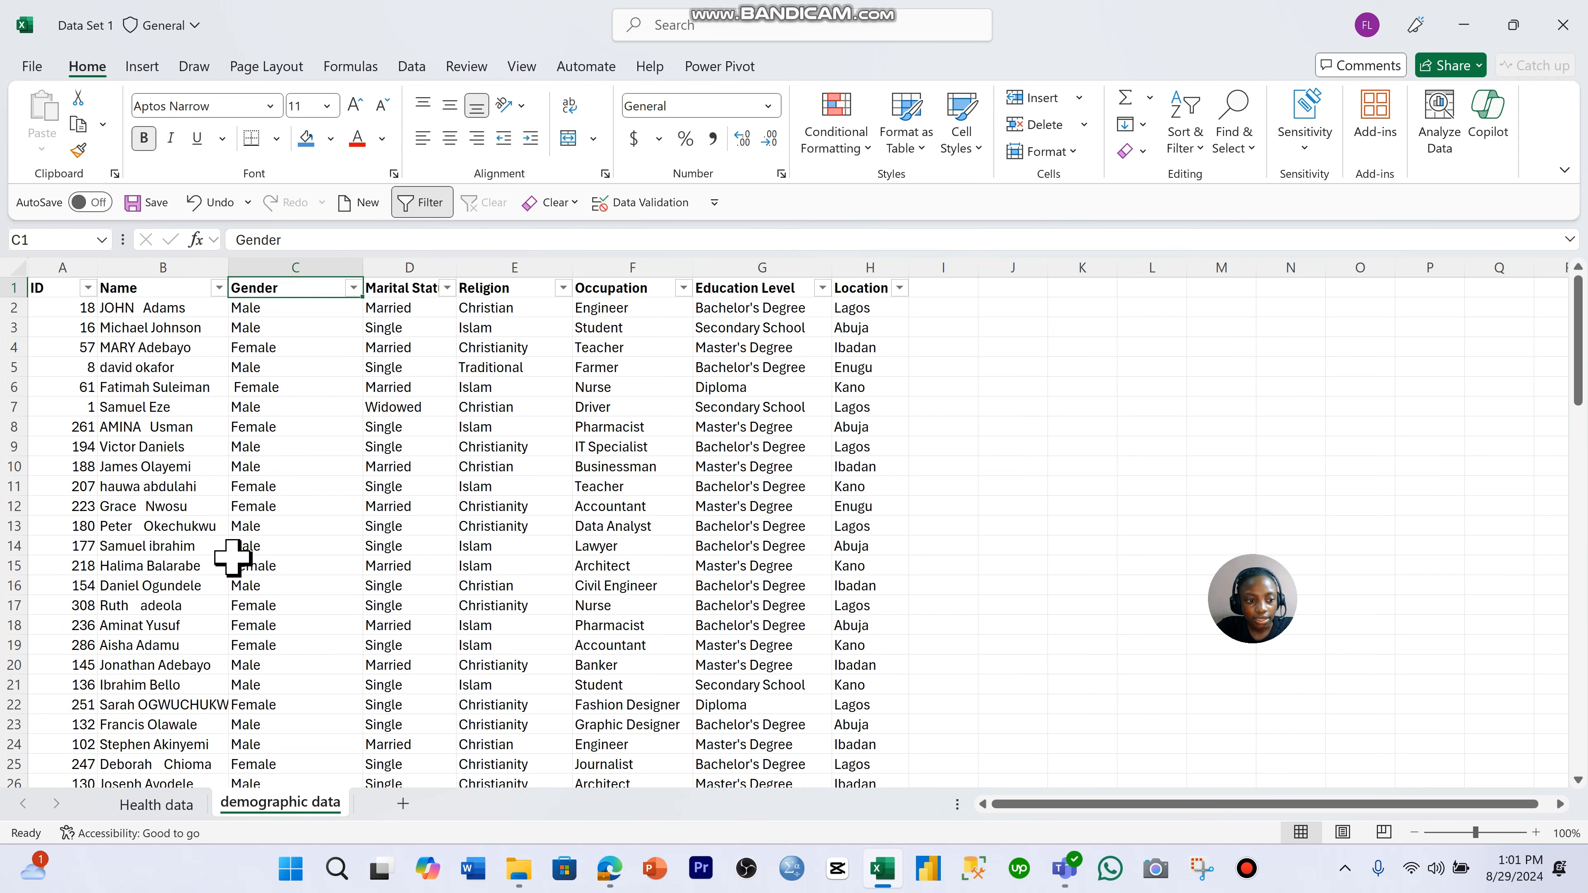
pyautogui.scroll(-20, 96, 357)
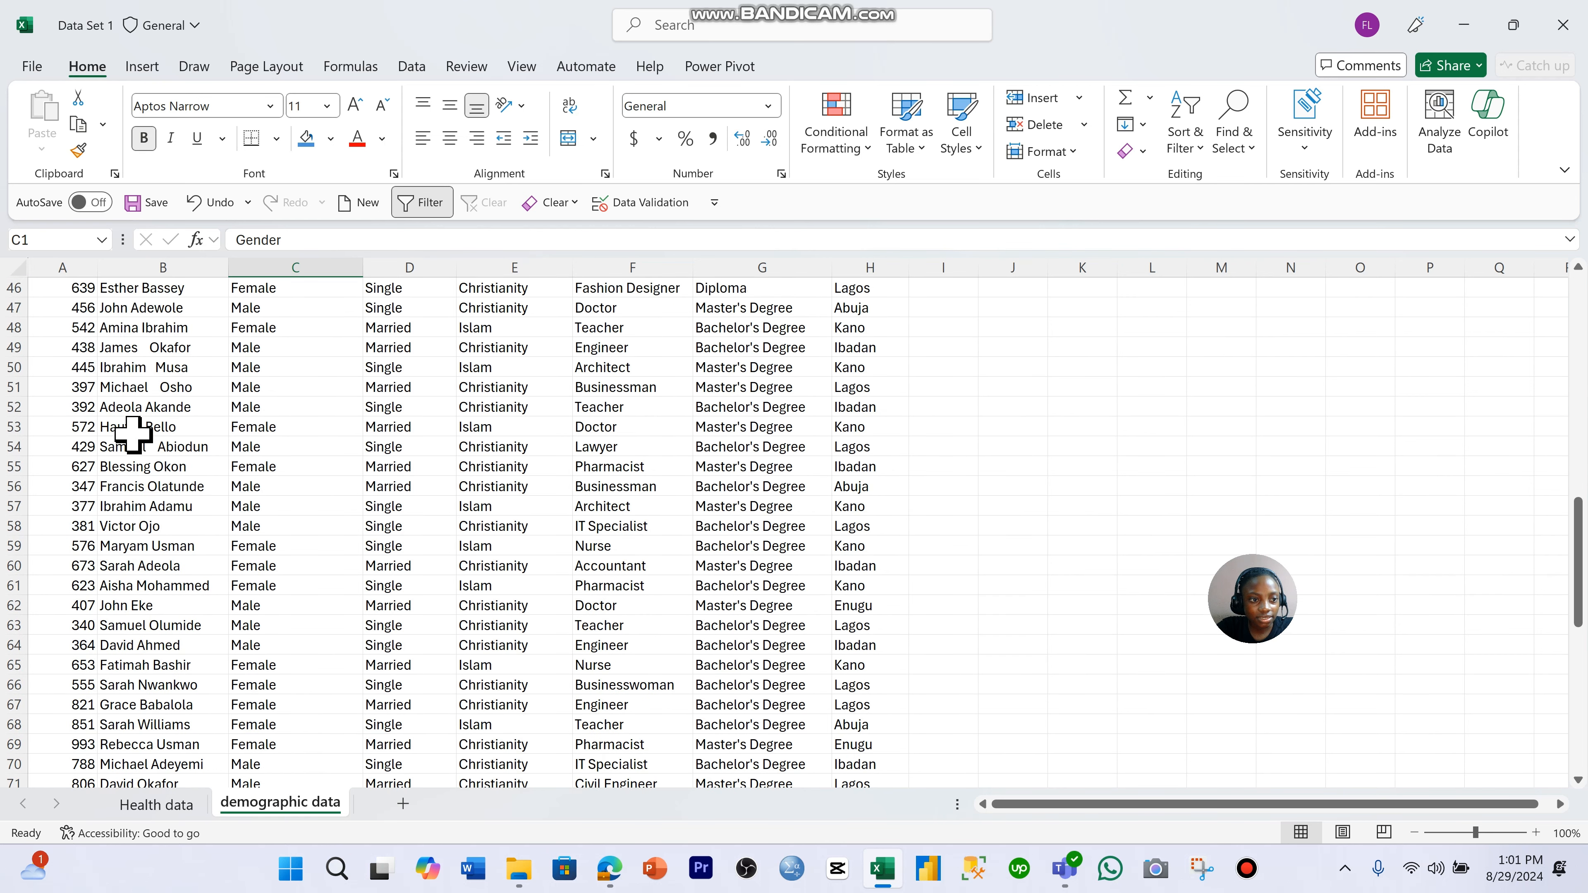
pyautogui.scroll(20, 137, 444)
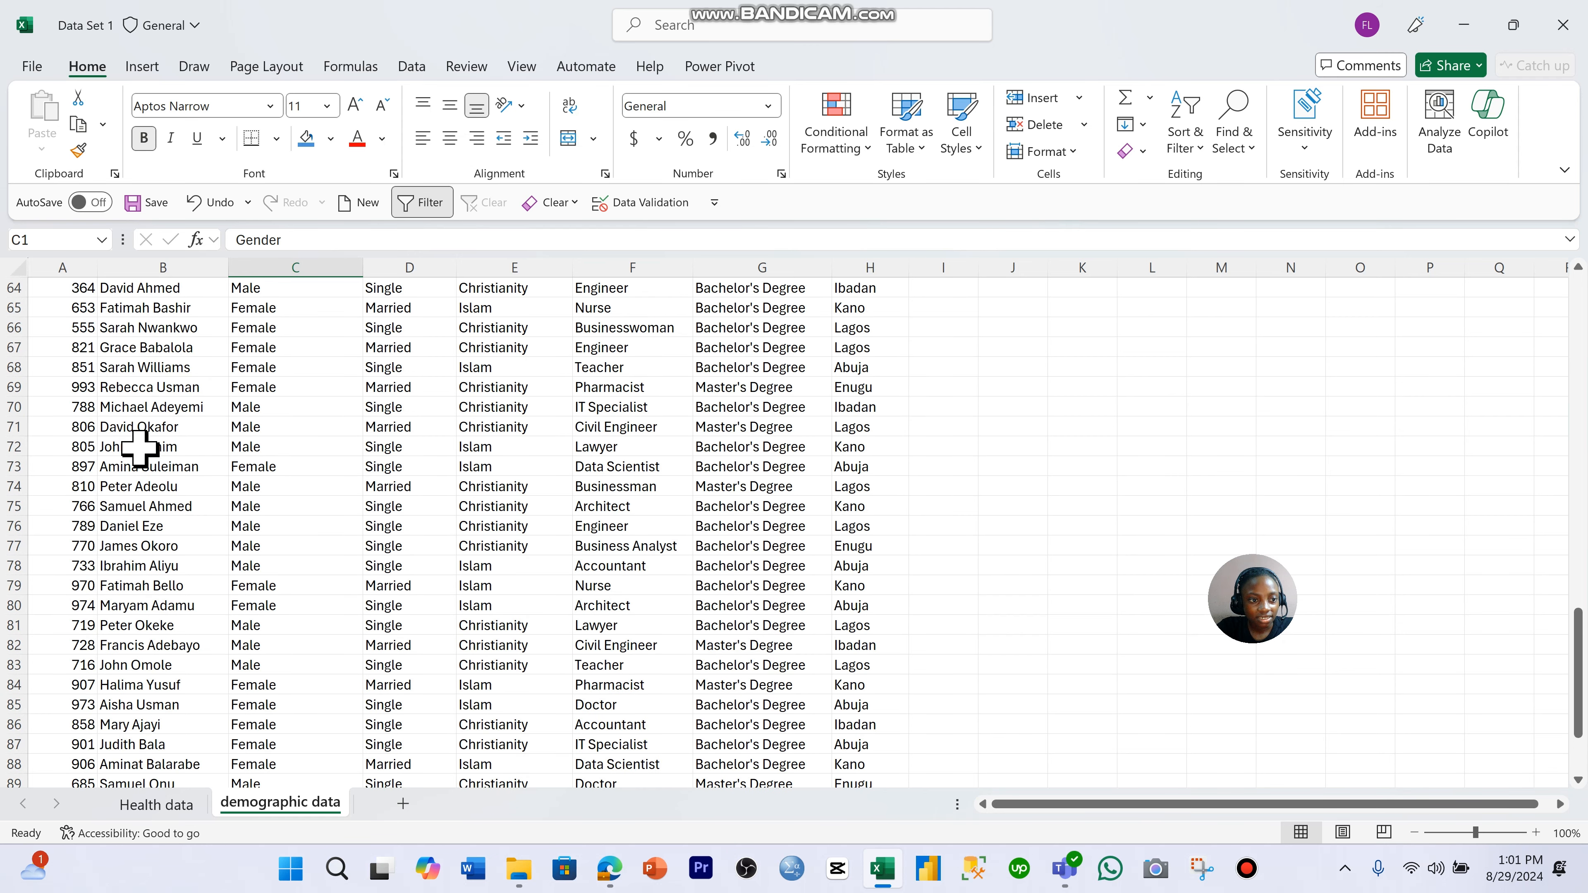
pyautogui.click(76, 308)
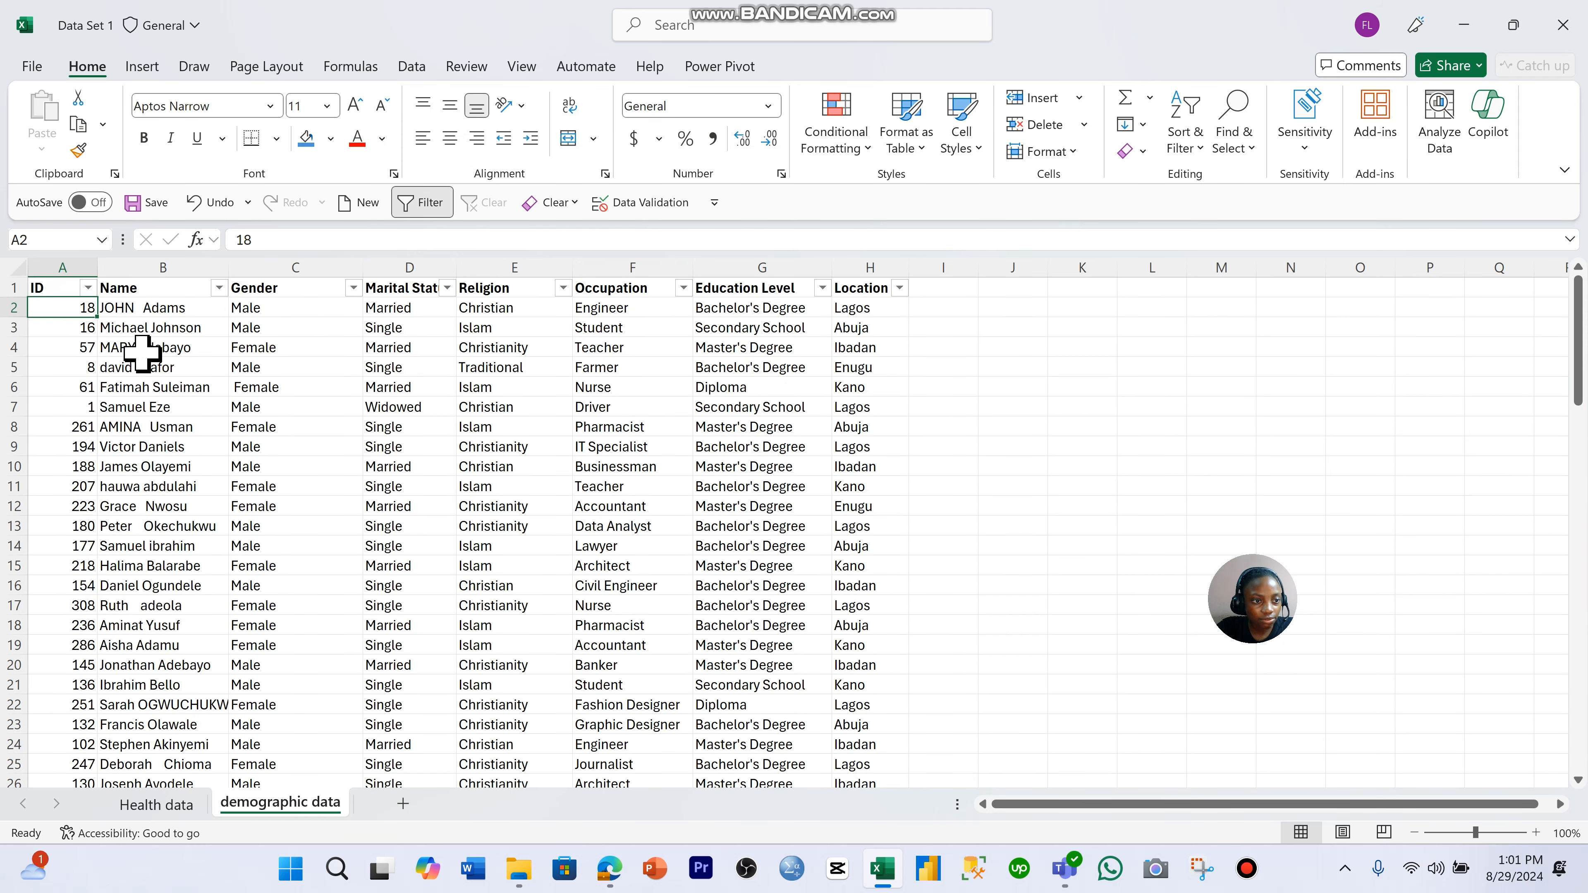
pyautogui.press('Down')
pyautogui.press('Down')
pyautogui.press('Down')
pyautogui.press('Down')
pyautogui.press('Down')
pyautogui.press('Down')
pyautogui.press('Down')
pyautogui.press('Down')
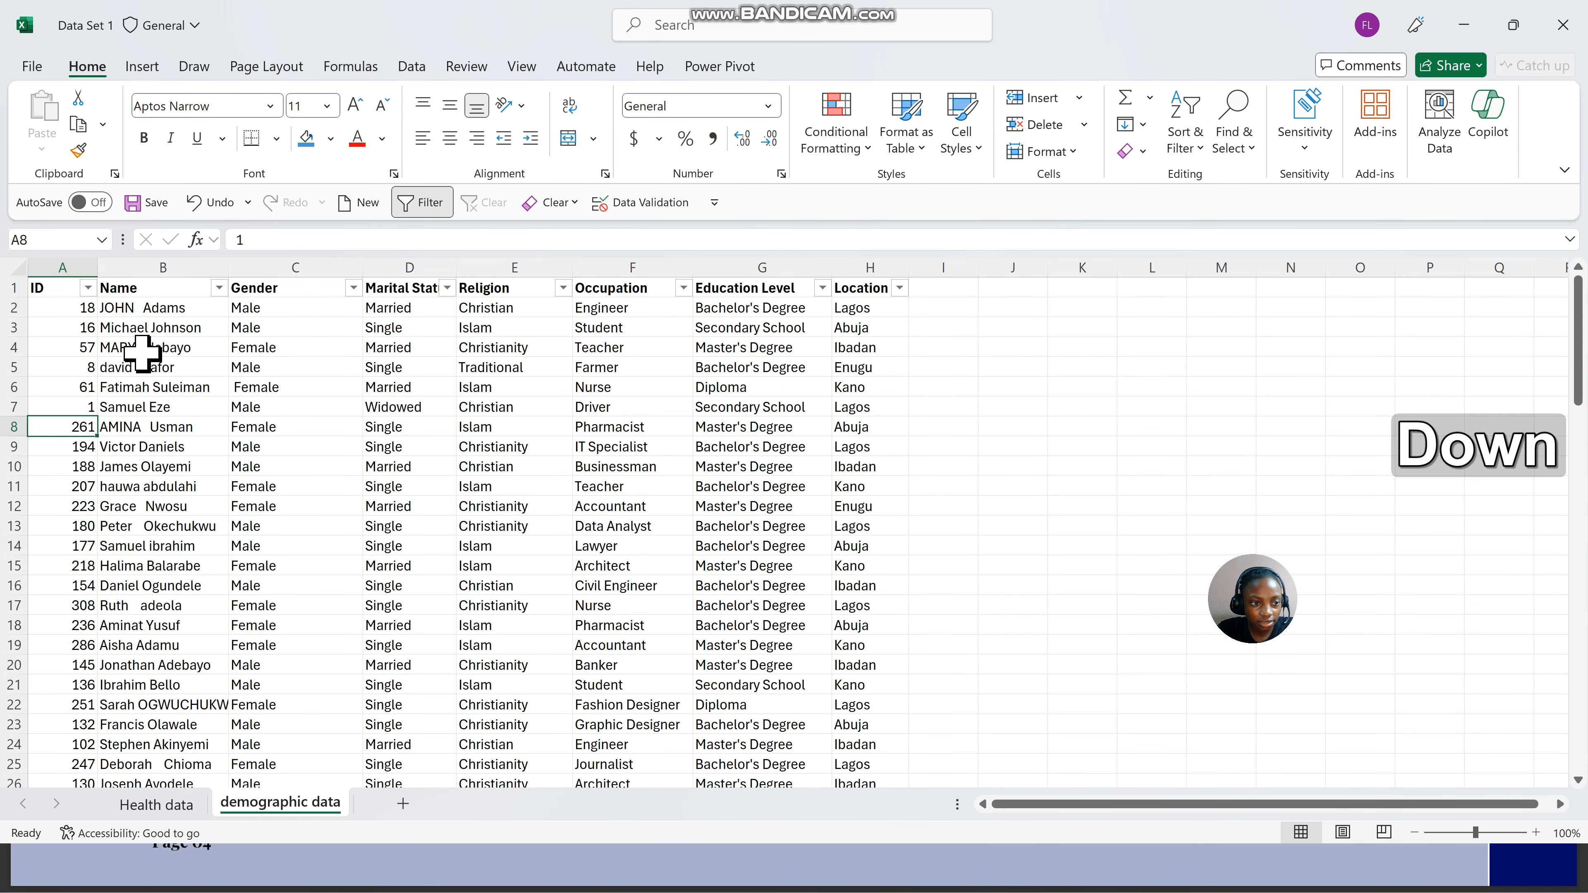
pyautogui.press('Down')
pyautogui.press('Down')
pyautogui.press('Down')
pyautogui.press('Down')
pyautogui.press('Down')
pyautogui.press('Down')
pyautogui.press('Down')
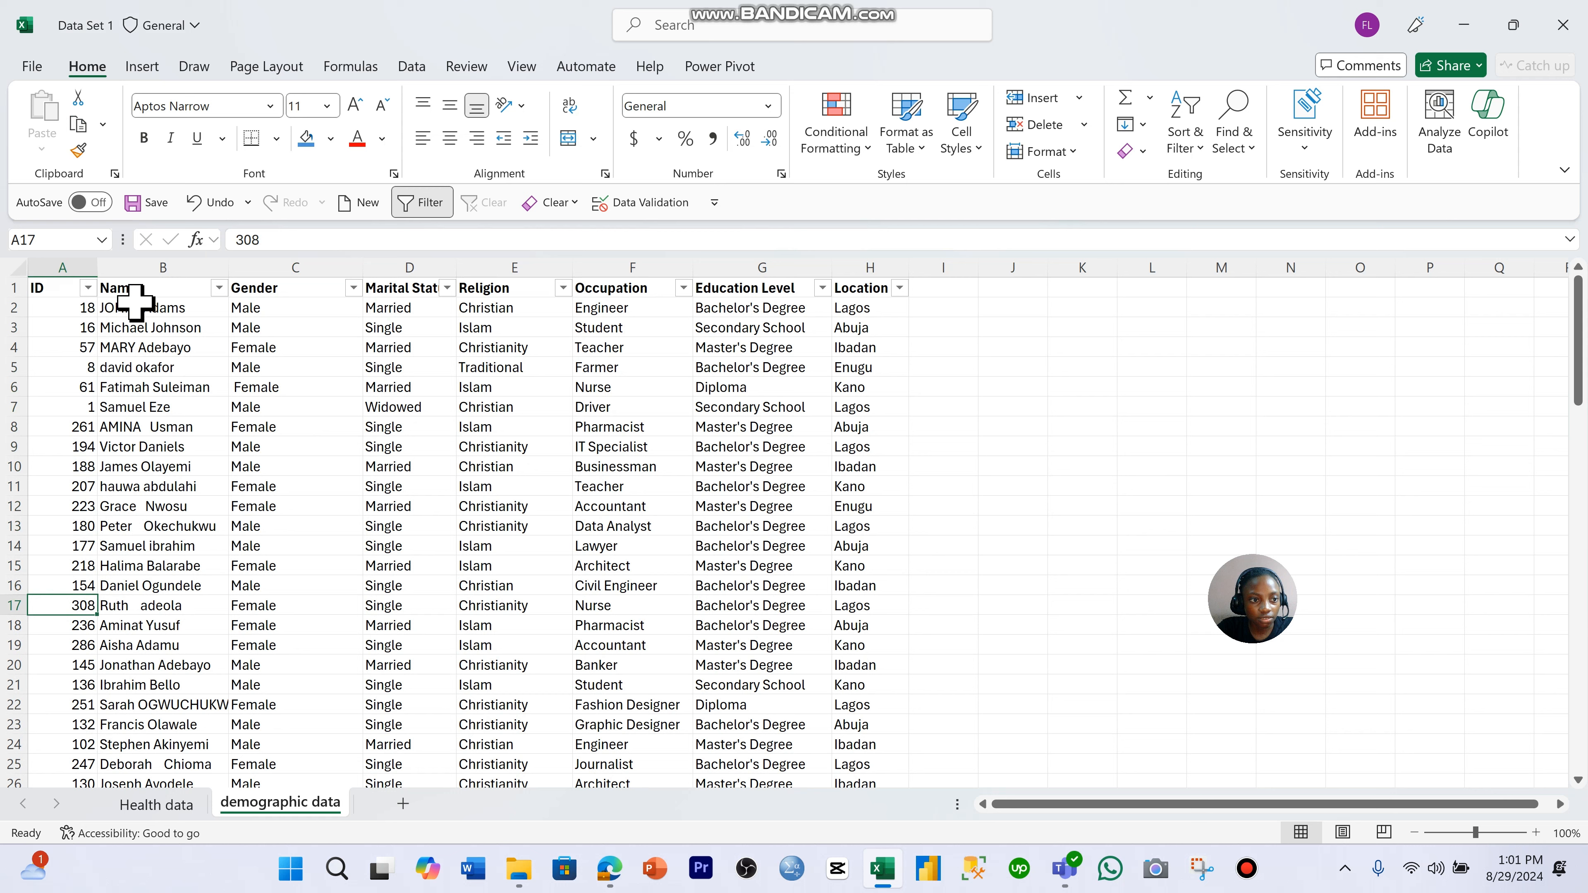
# - Filter the demographic data sheet's ID column to only the ID from Health data row 21 and check that record's Gender
pyautogui.click(89, 288)
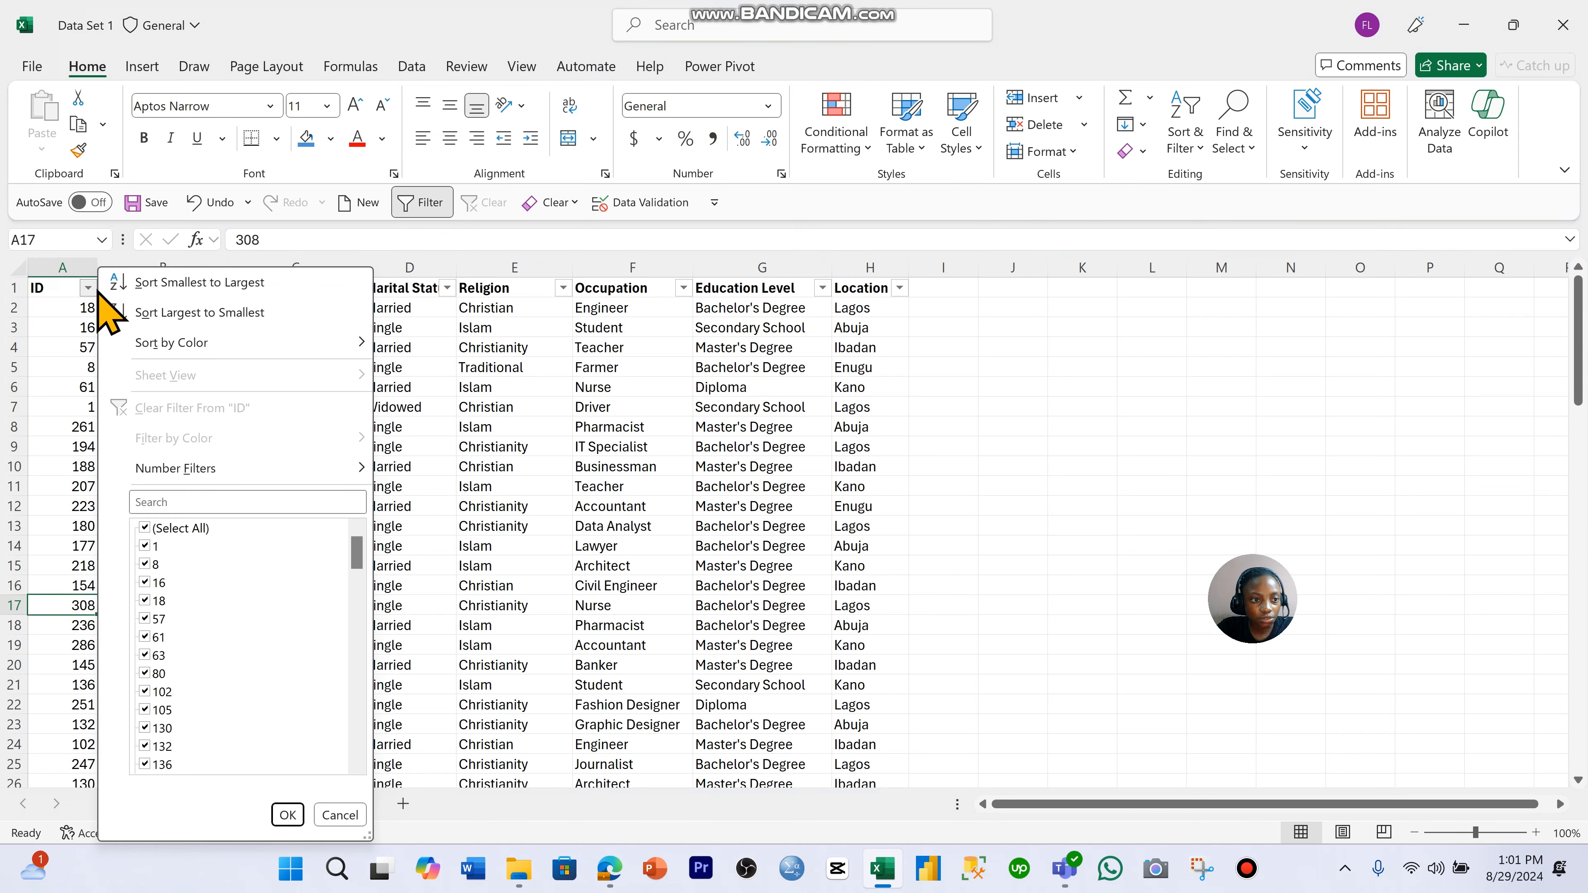
pyautogui.click(166, 533)
pyautogui.scroll(-4, 178, 552)
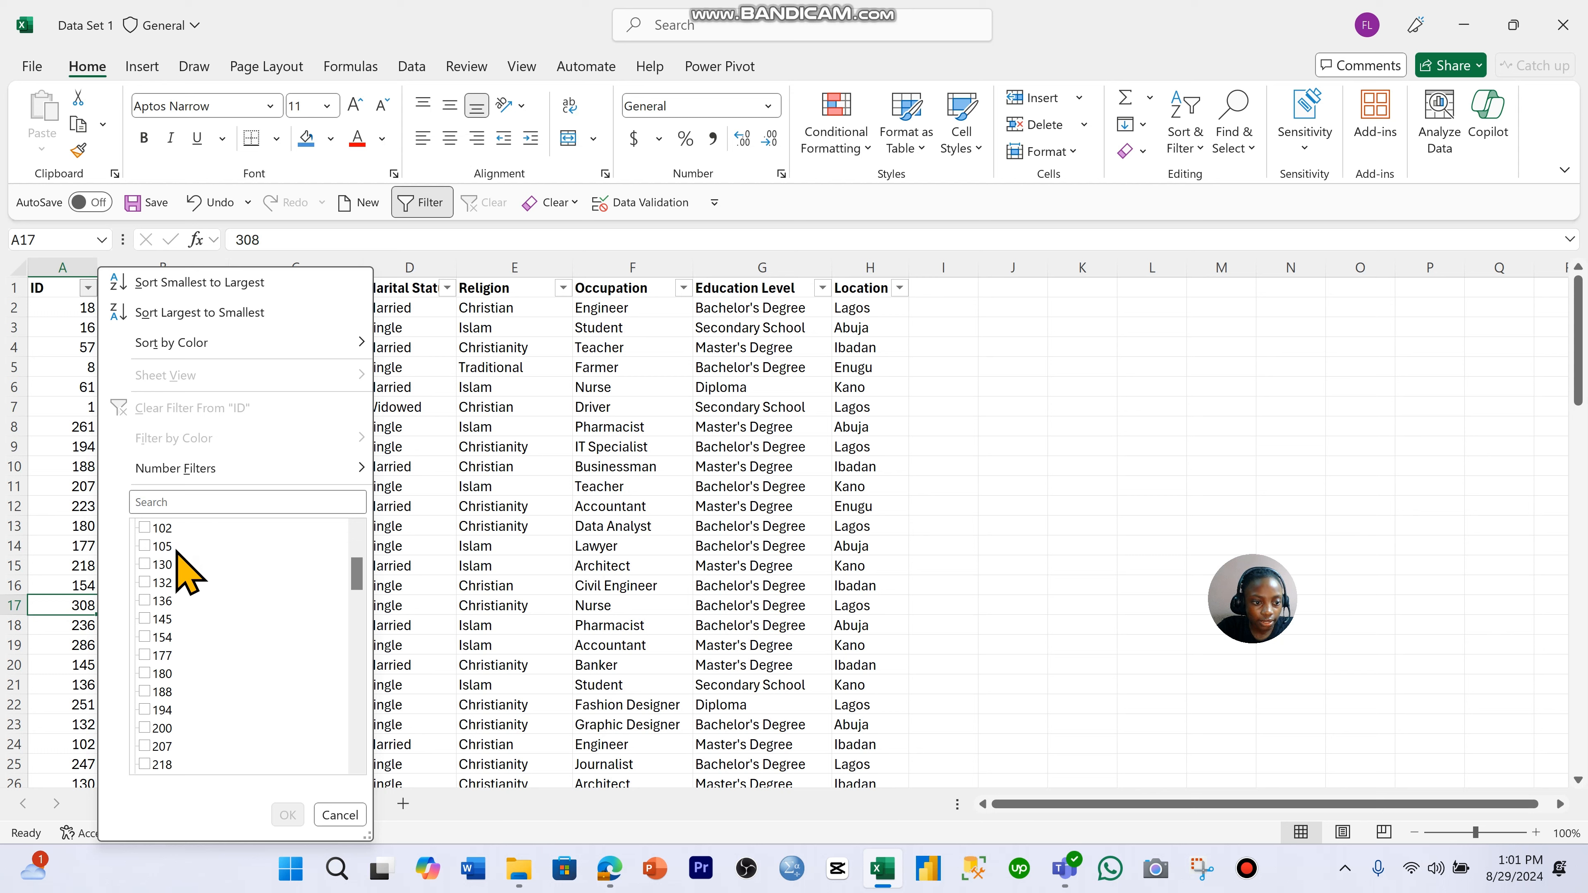
pyautogui.scroll(2, 206, 582)
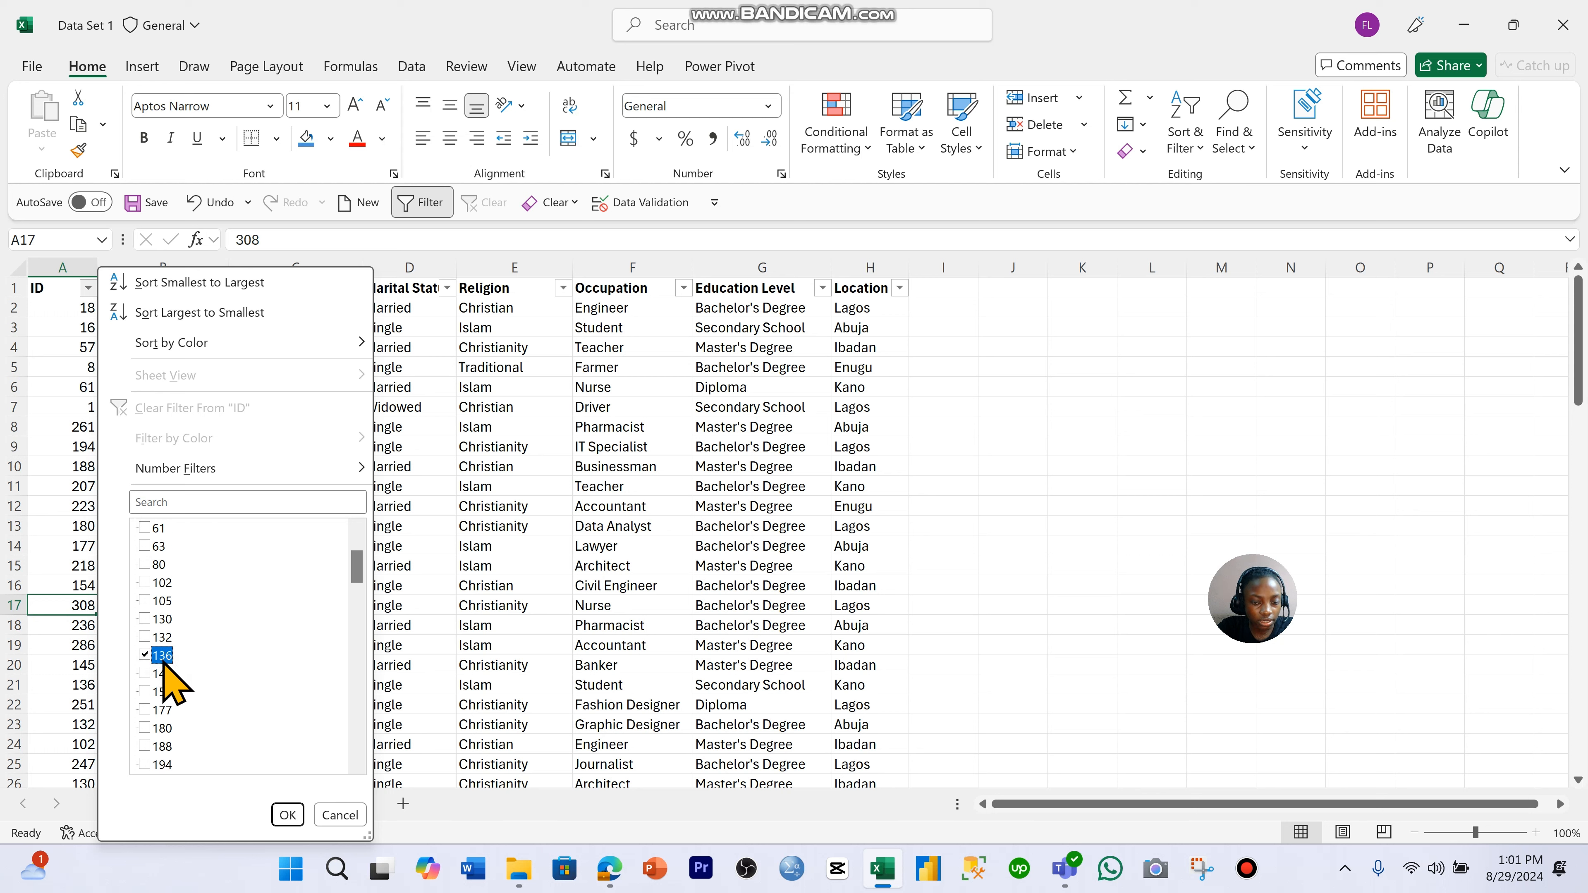
pyautogui.click(287, 815)
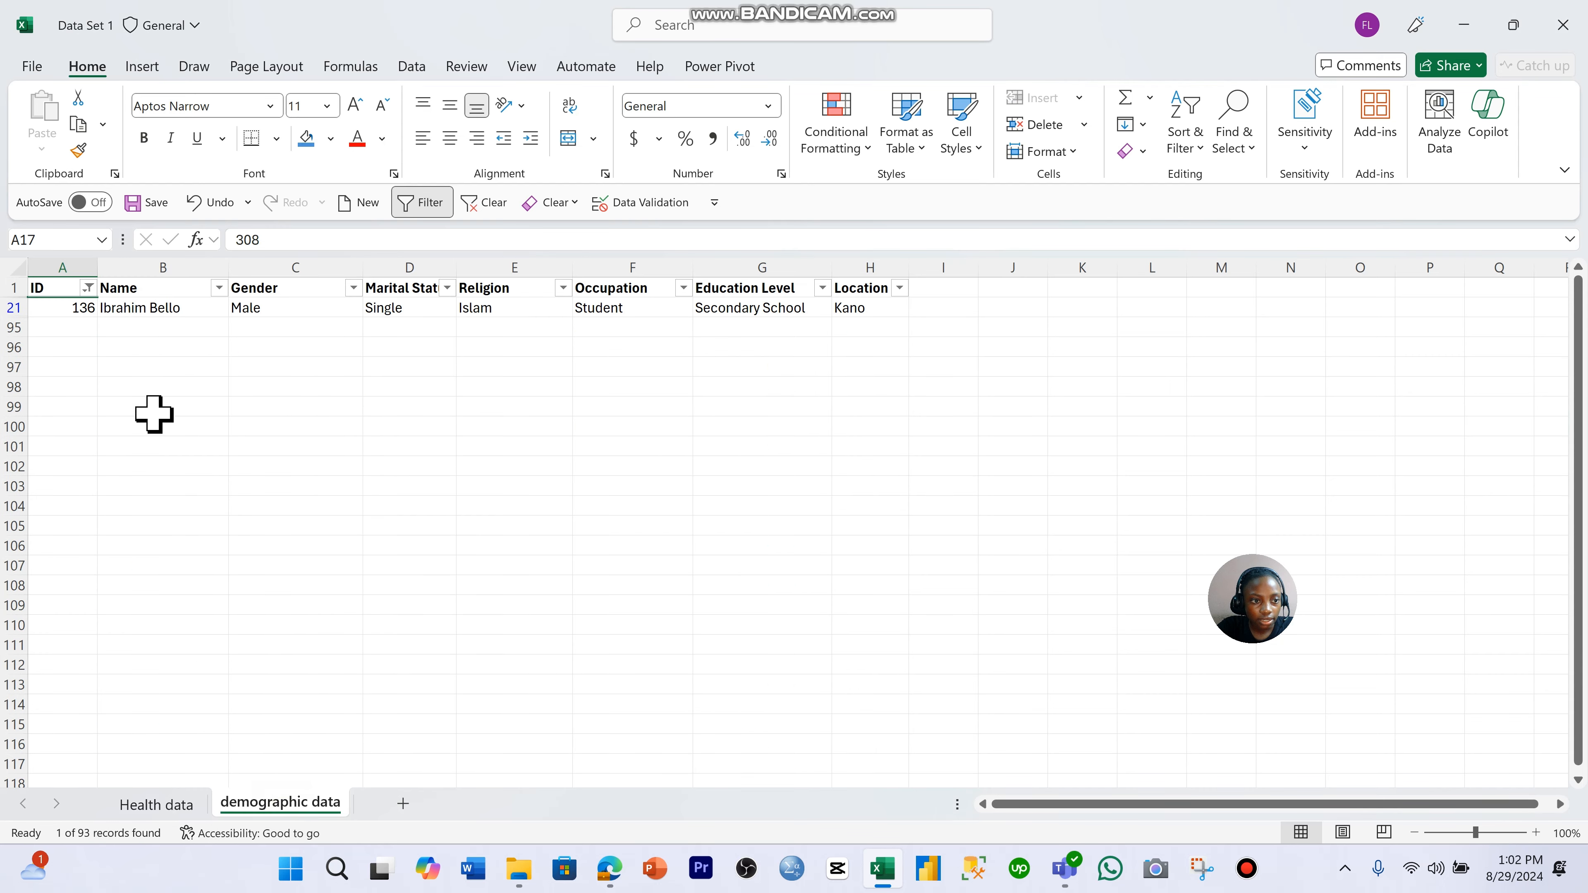
pyautogui.click(103, 326)
pyautogui.click(128, 308)
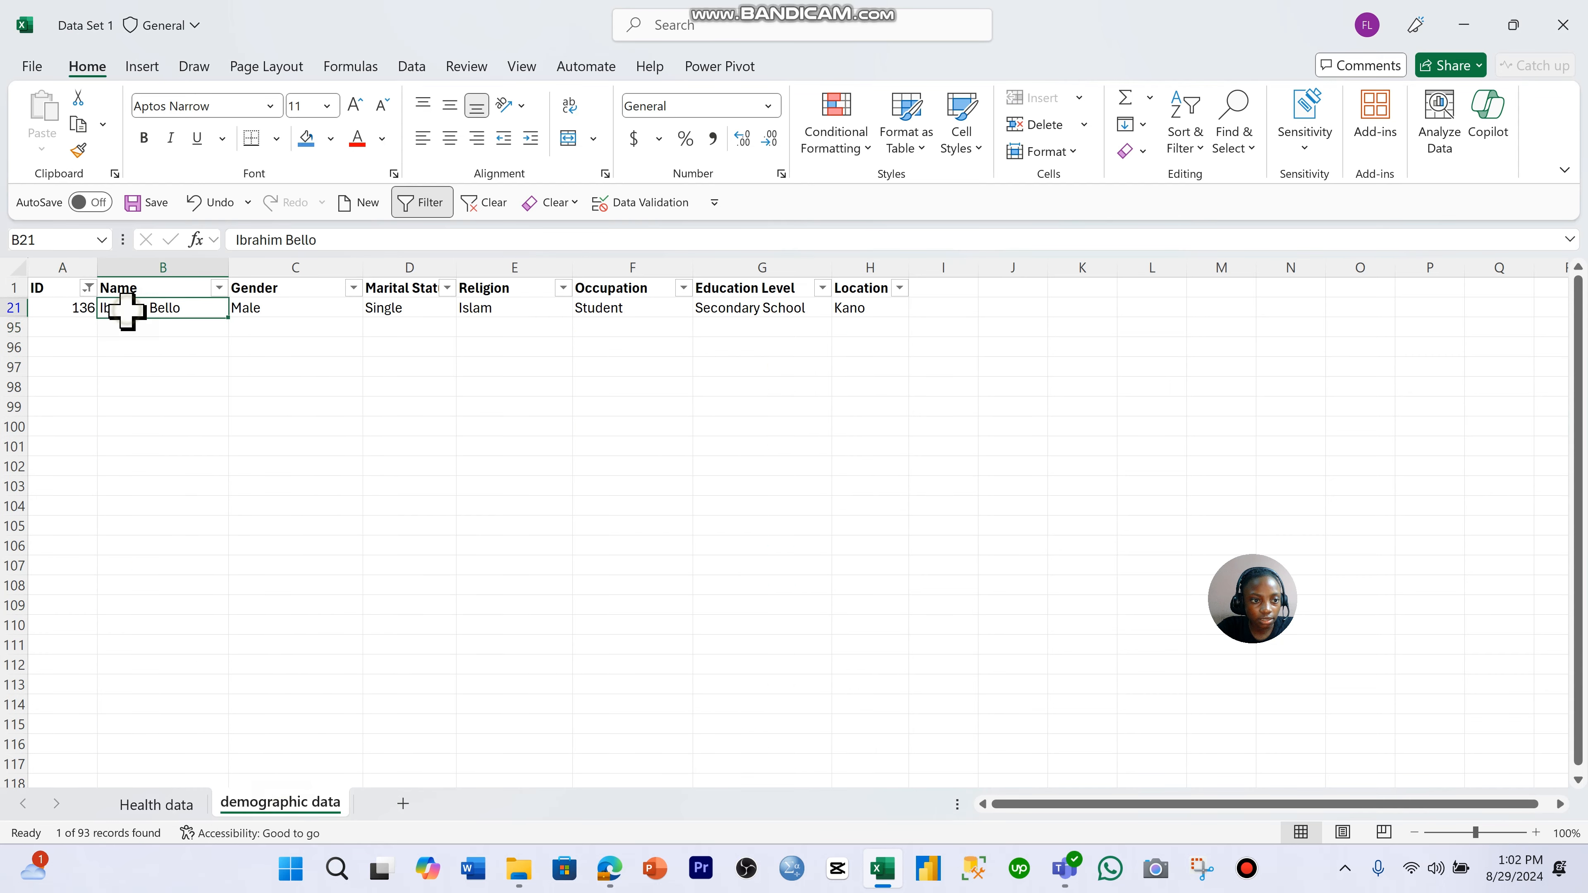
pyautogui.click(295, 312)
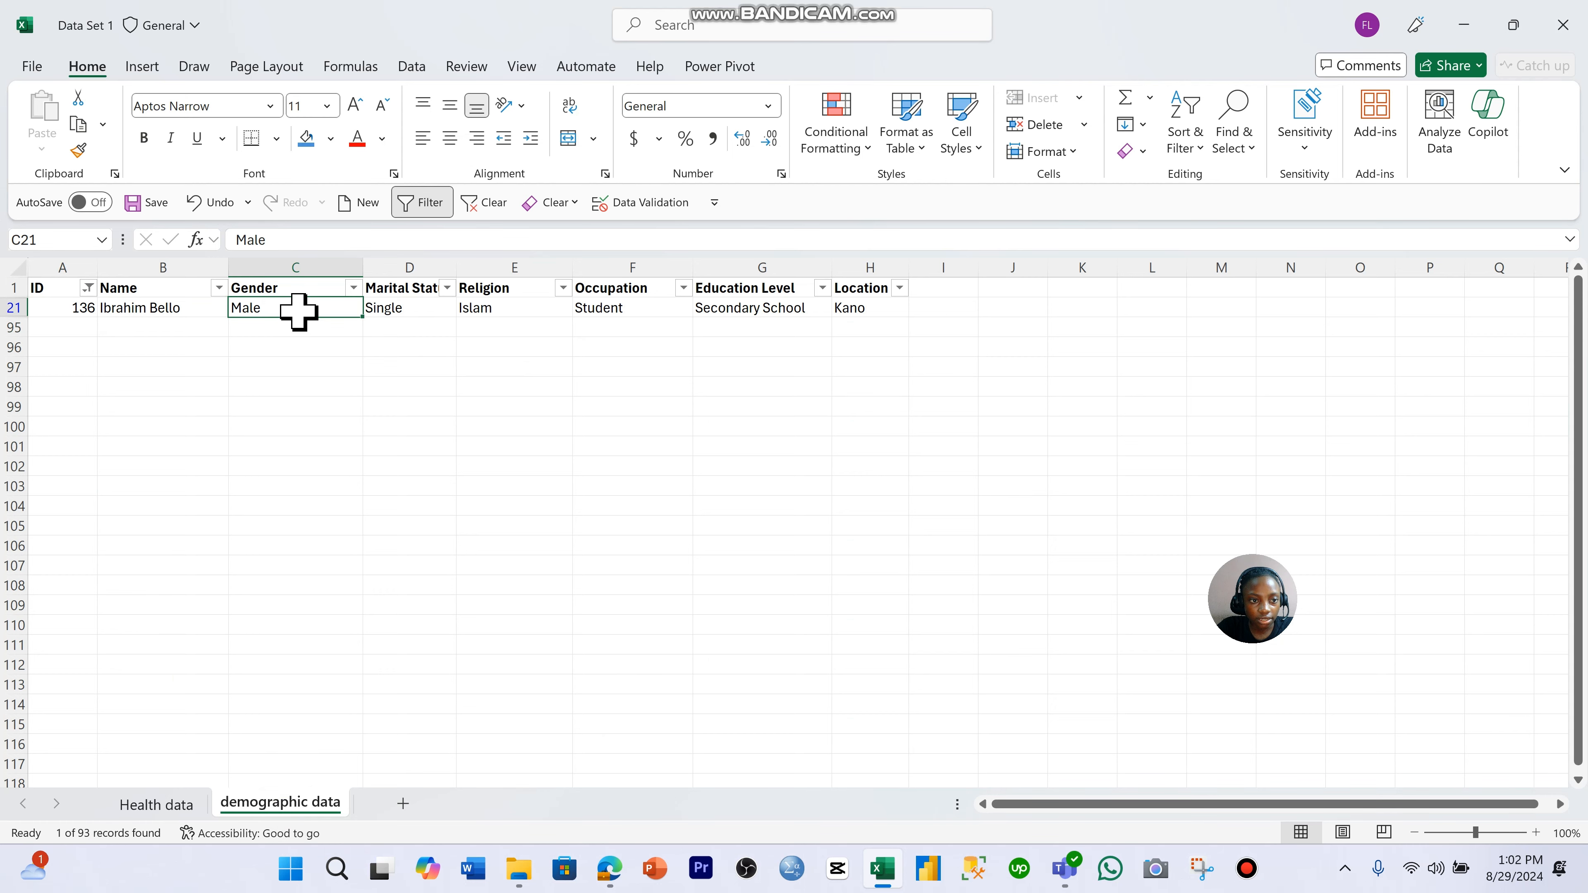
# - Fill the blank Gender cell B21 on the Health data sheet with 1
pyautogui.click(155, 804)
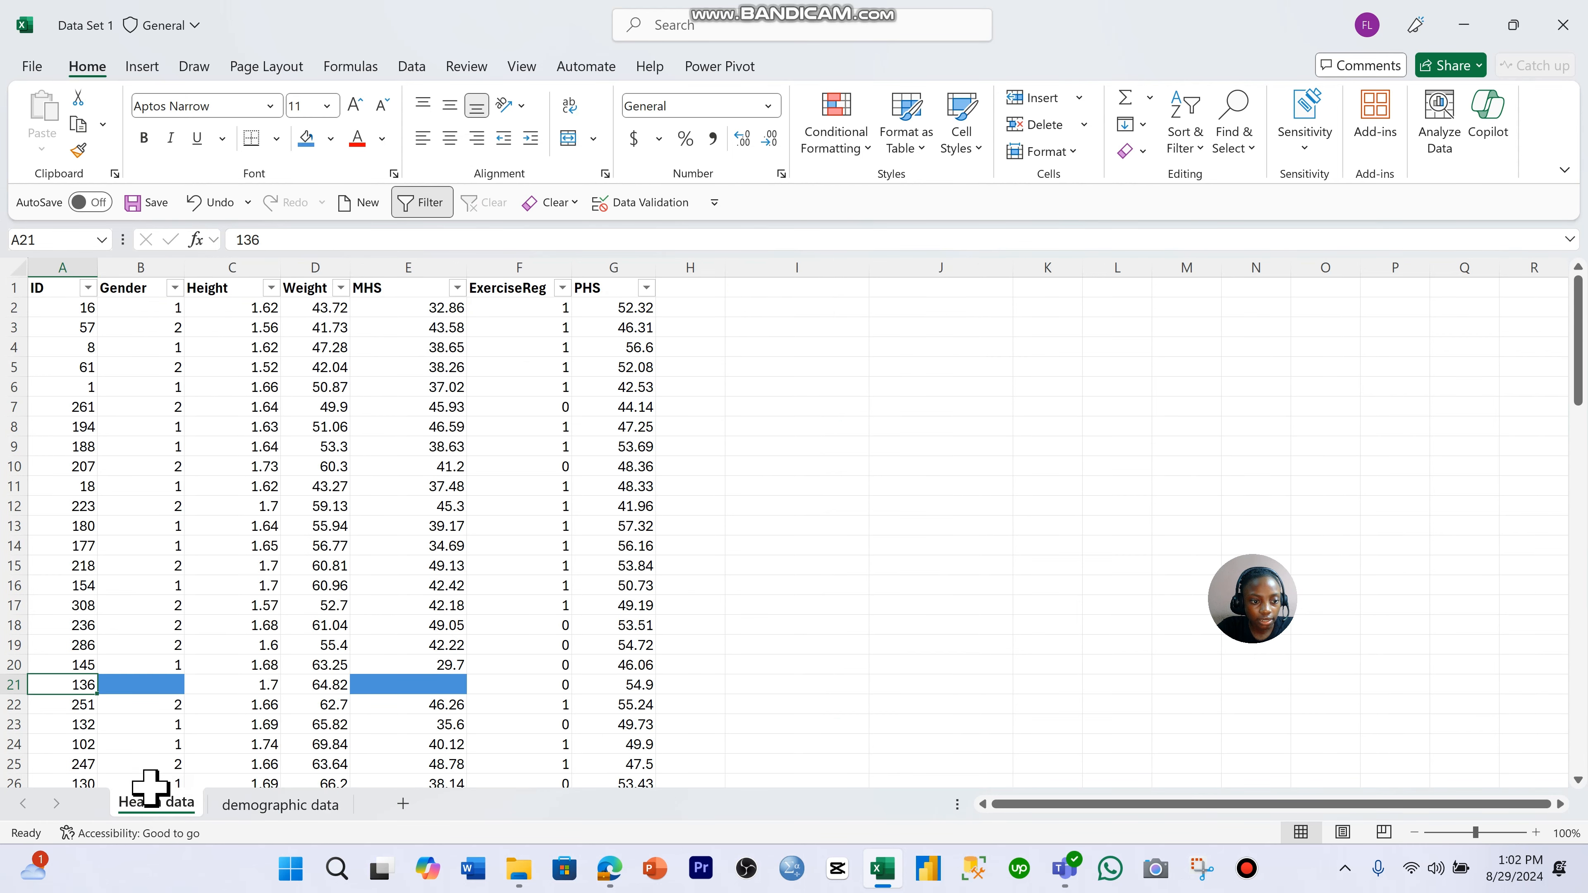
pyautogui.click(159, 695)
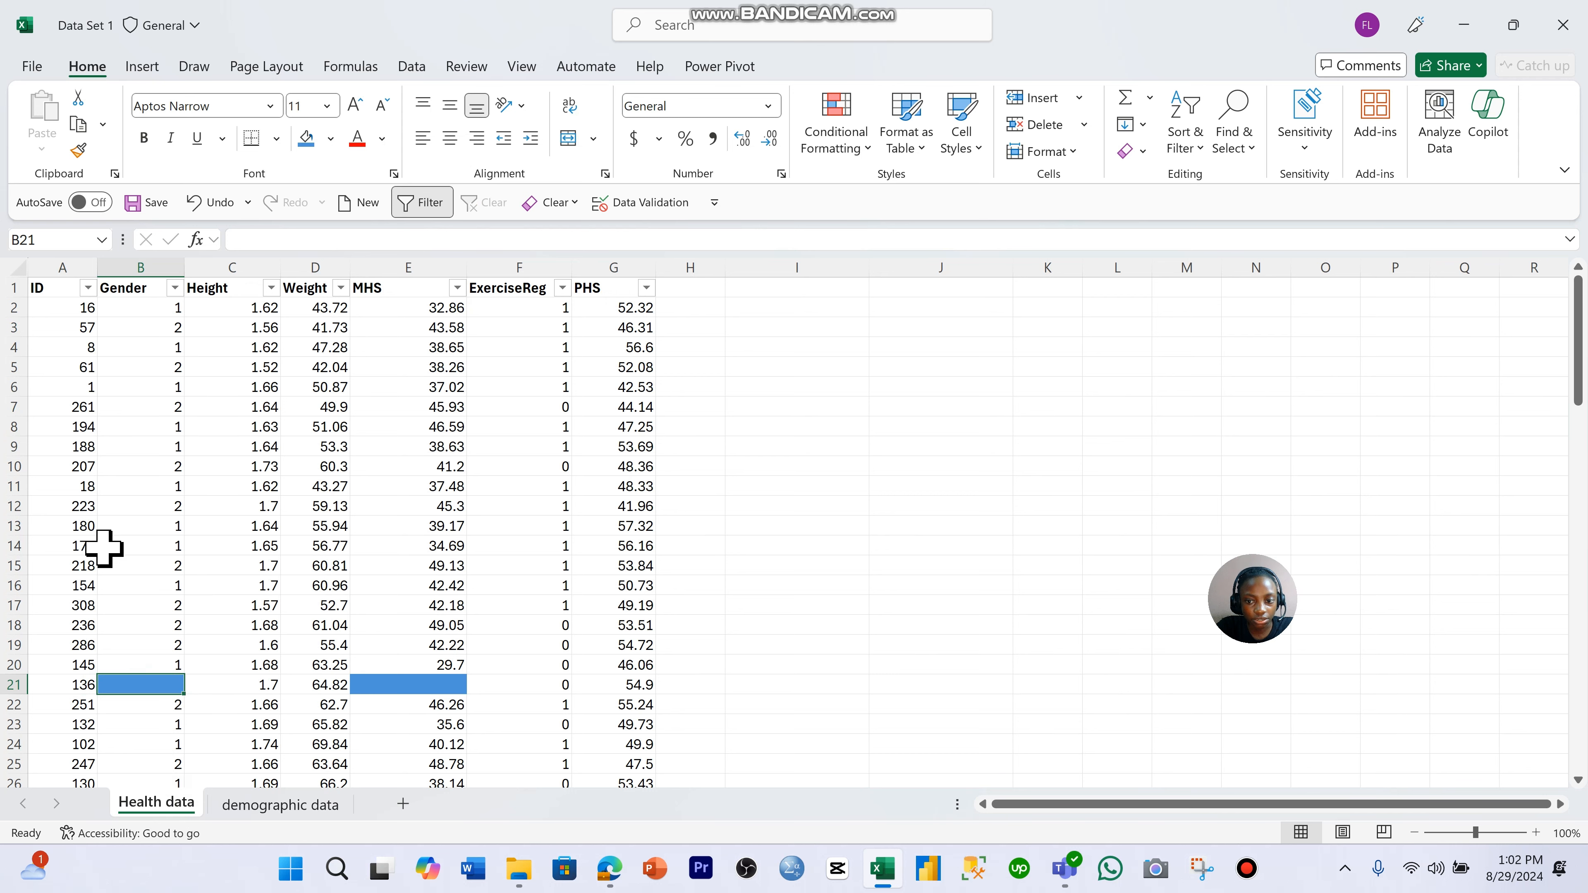
pyautogui.write('1')
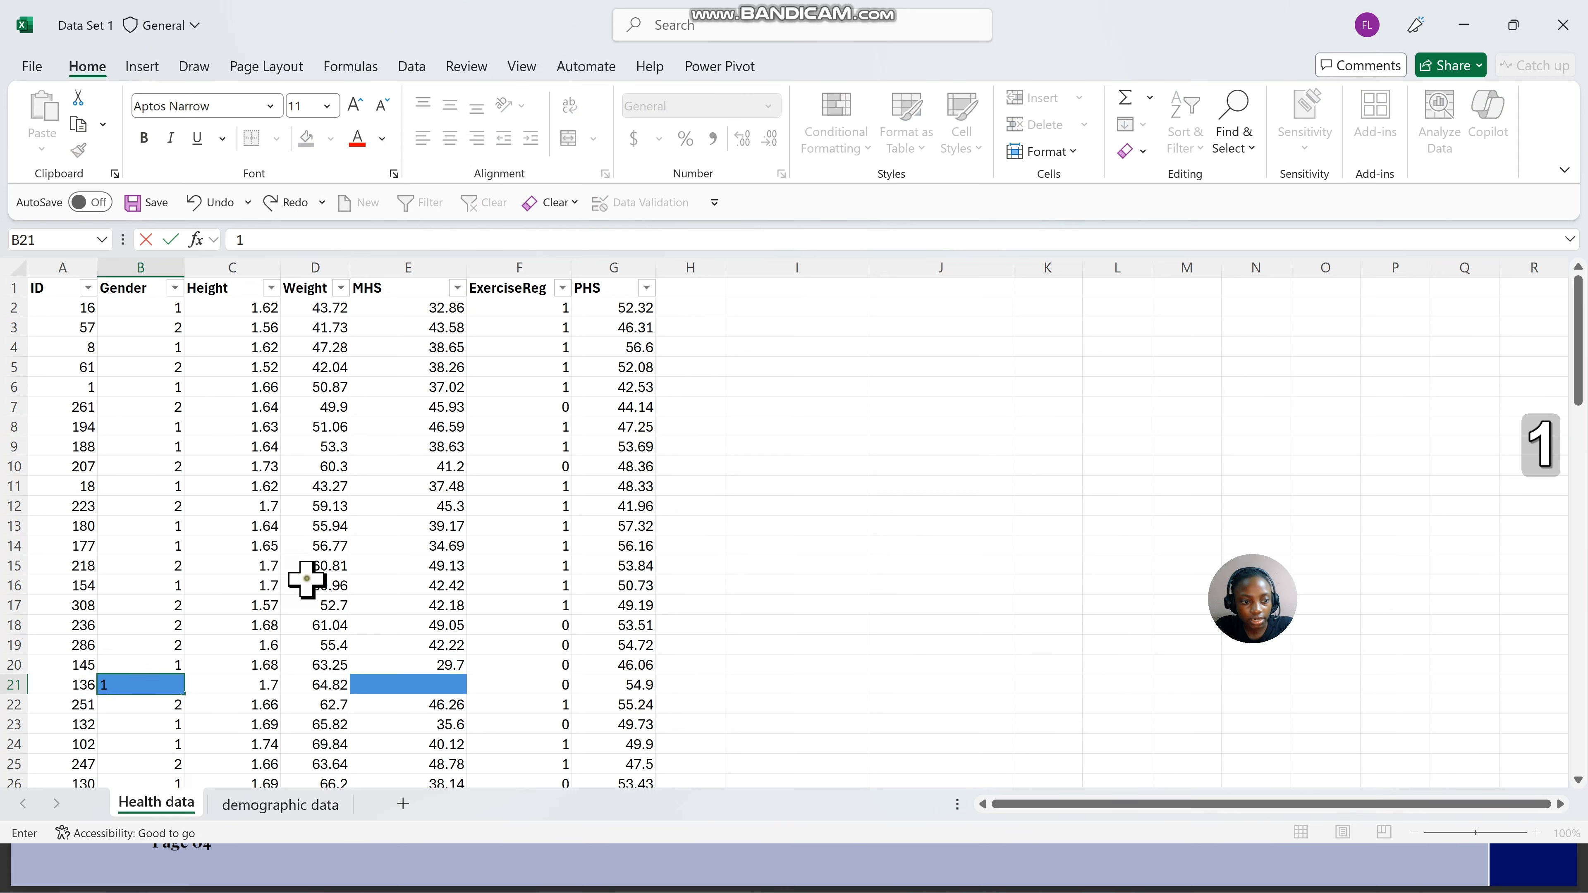
pyautogui.click(310, 570)
pyautogui.click(150, 683)
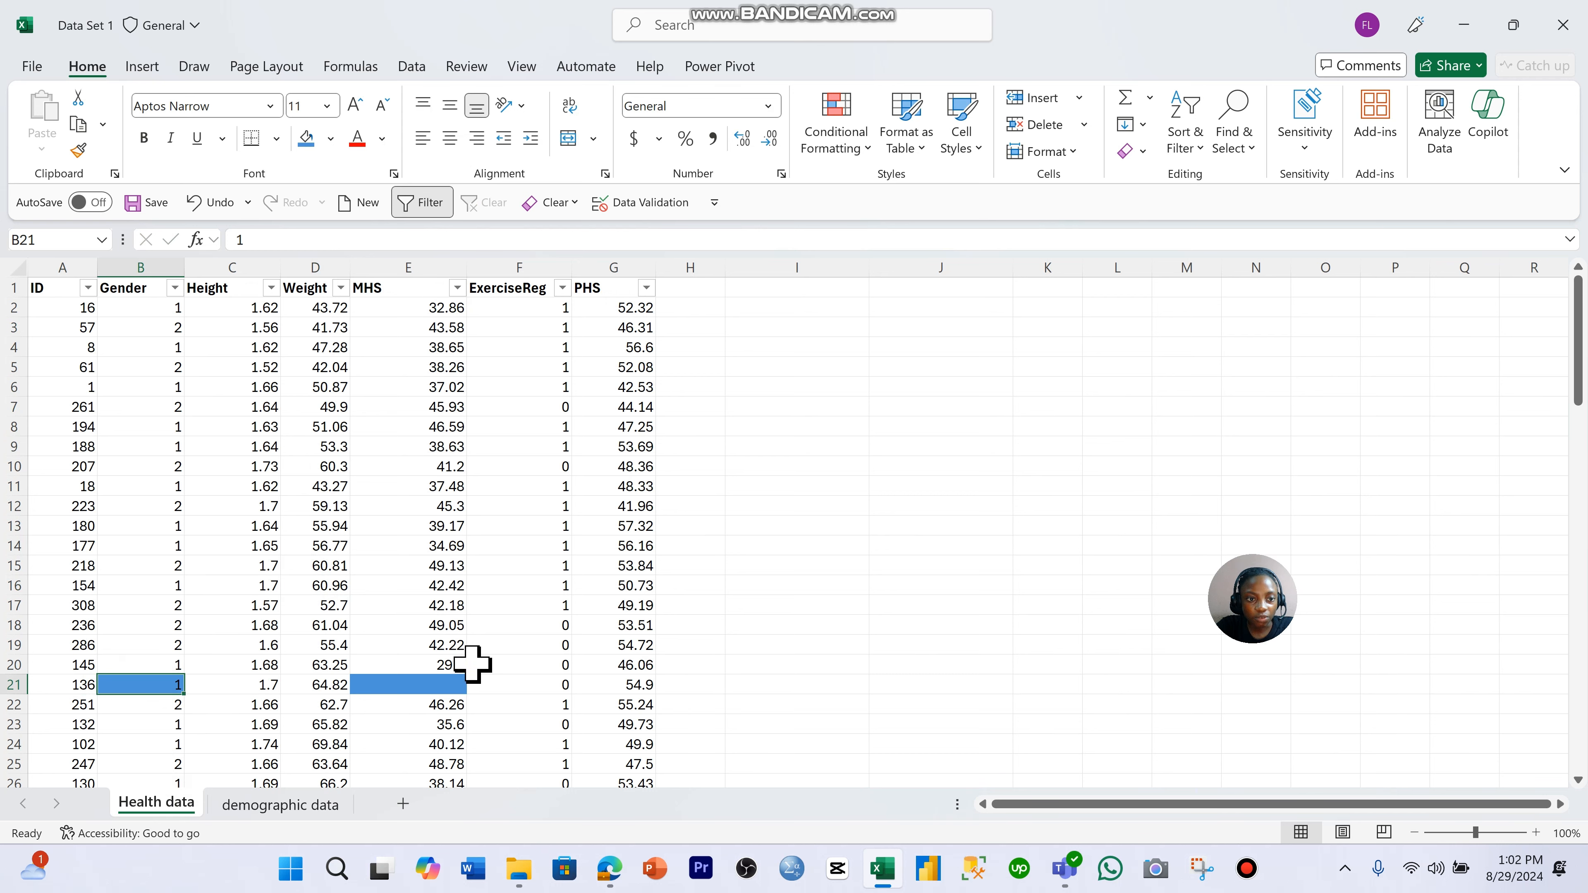
# - Clear the filter from the ID column on the demographic data sheet
pyautogui.click(313, 807)
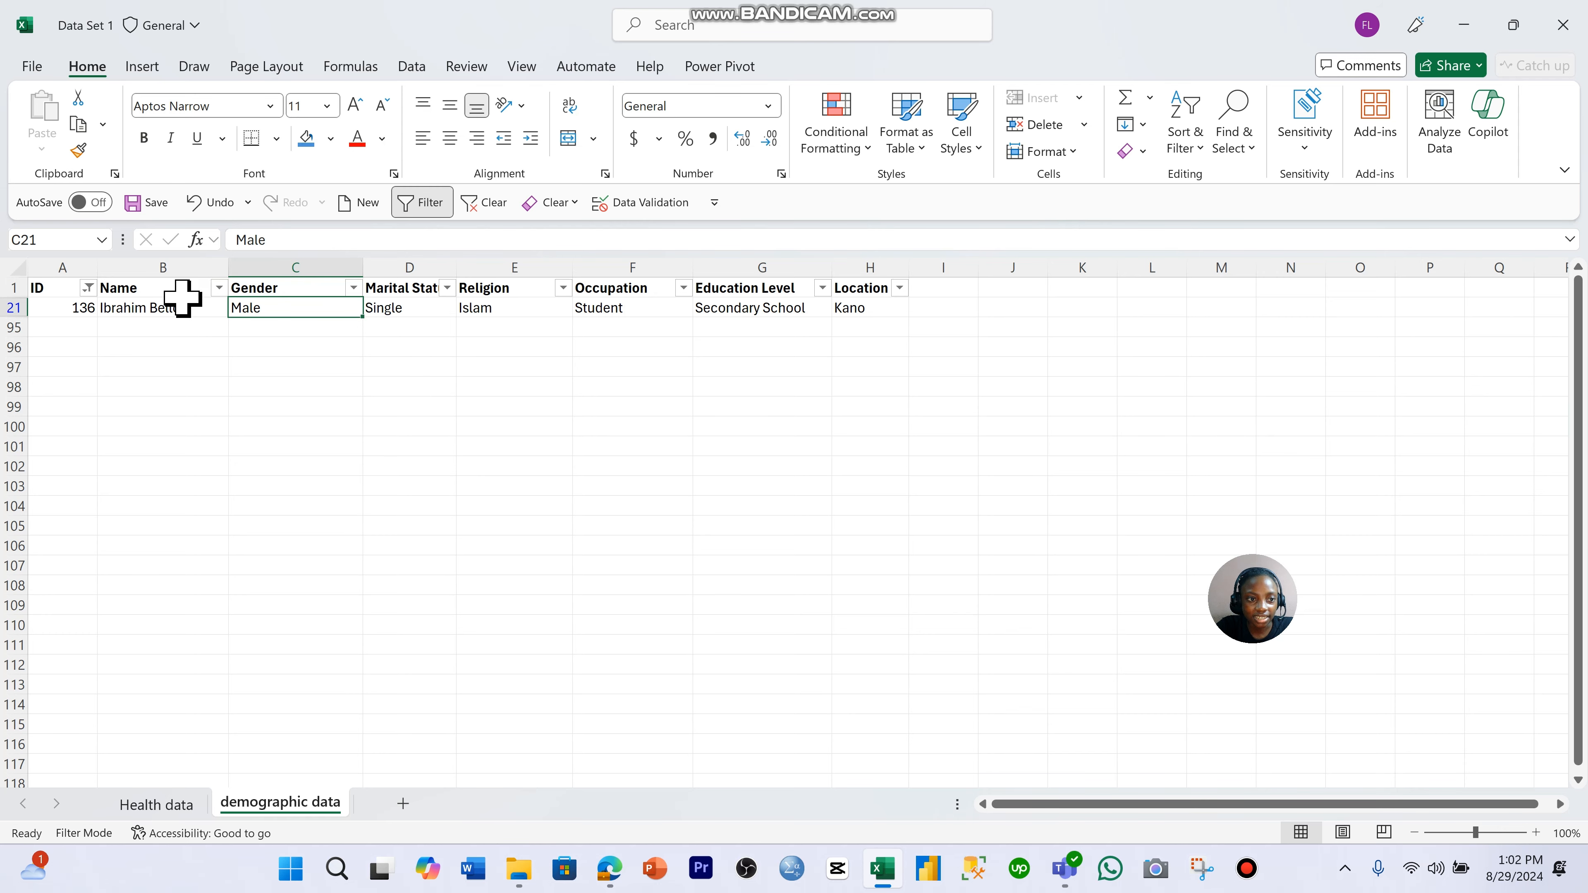
pyautogui.click(88, 288)
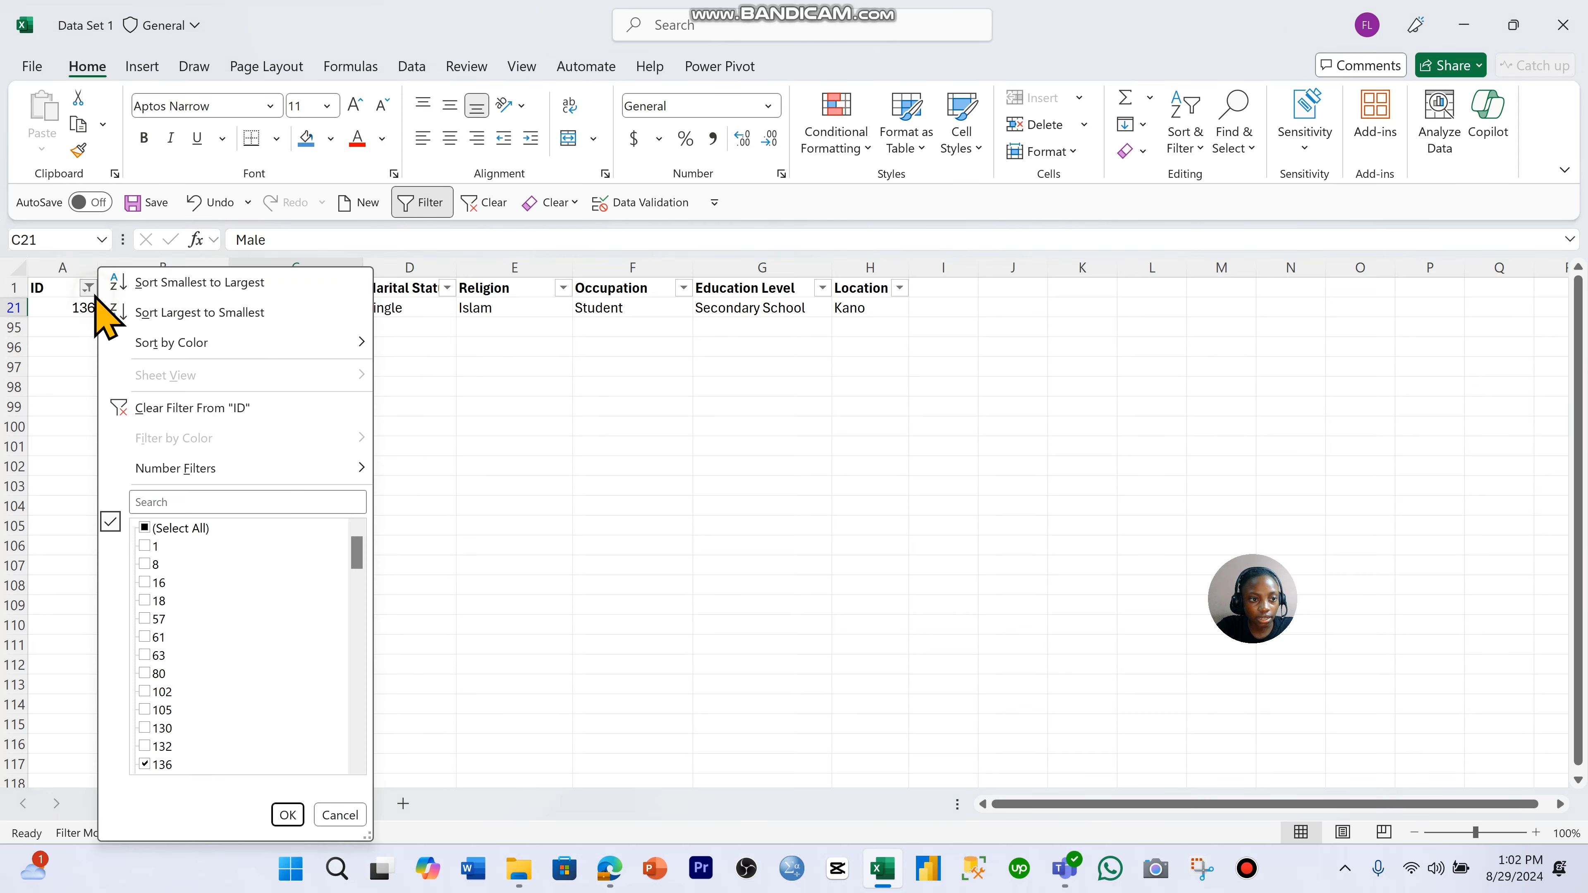
pyautogui.click(174, 413)
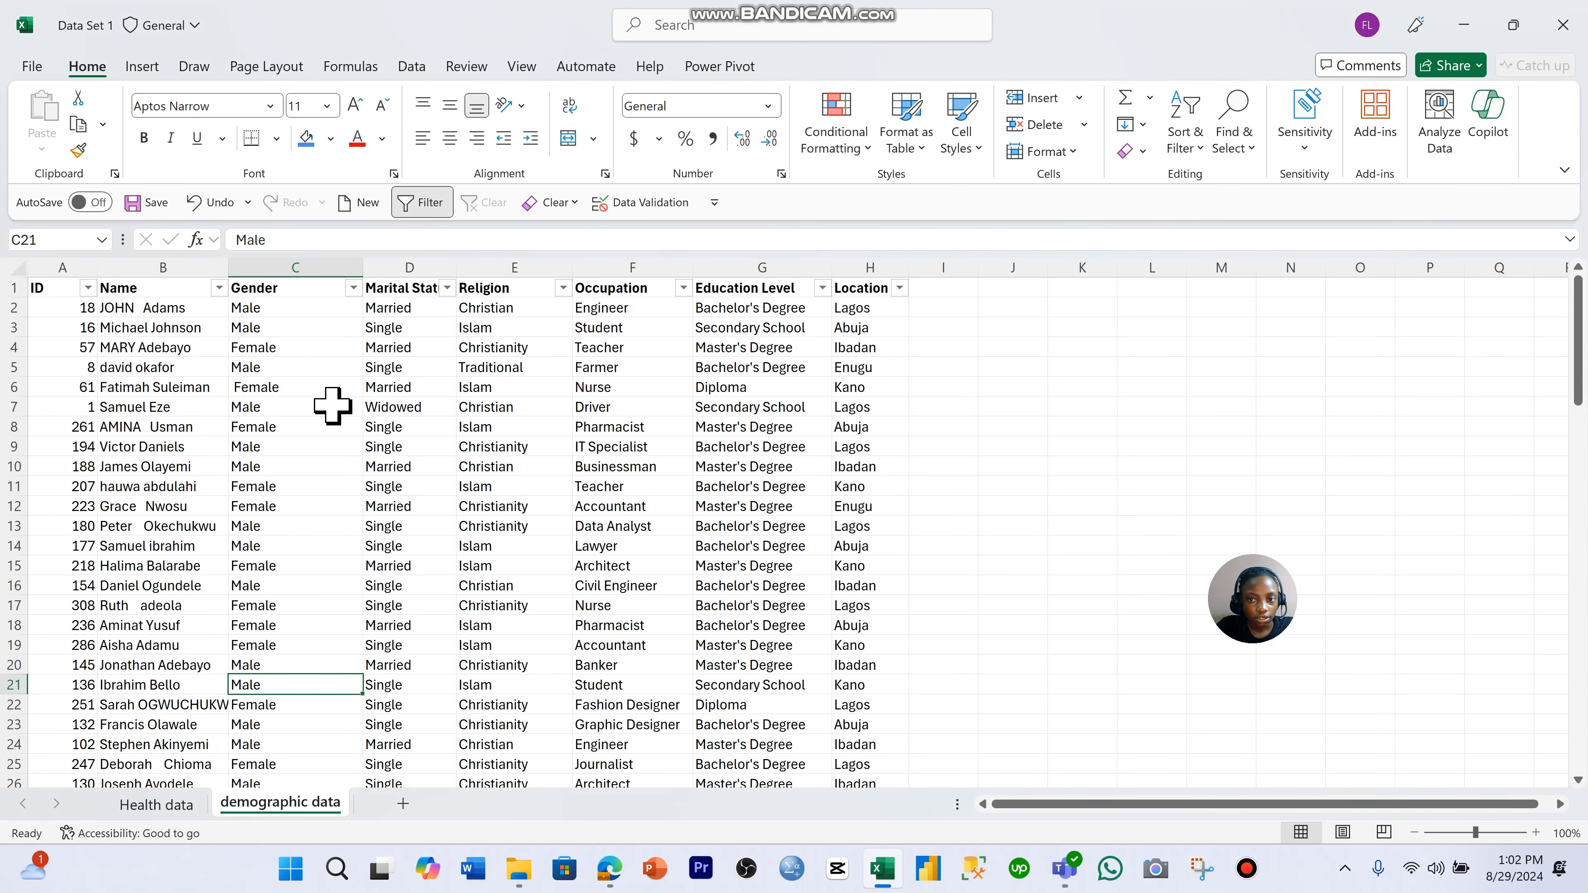
pyautogui.click(1188, 147)
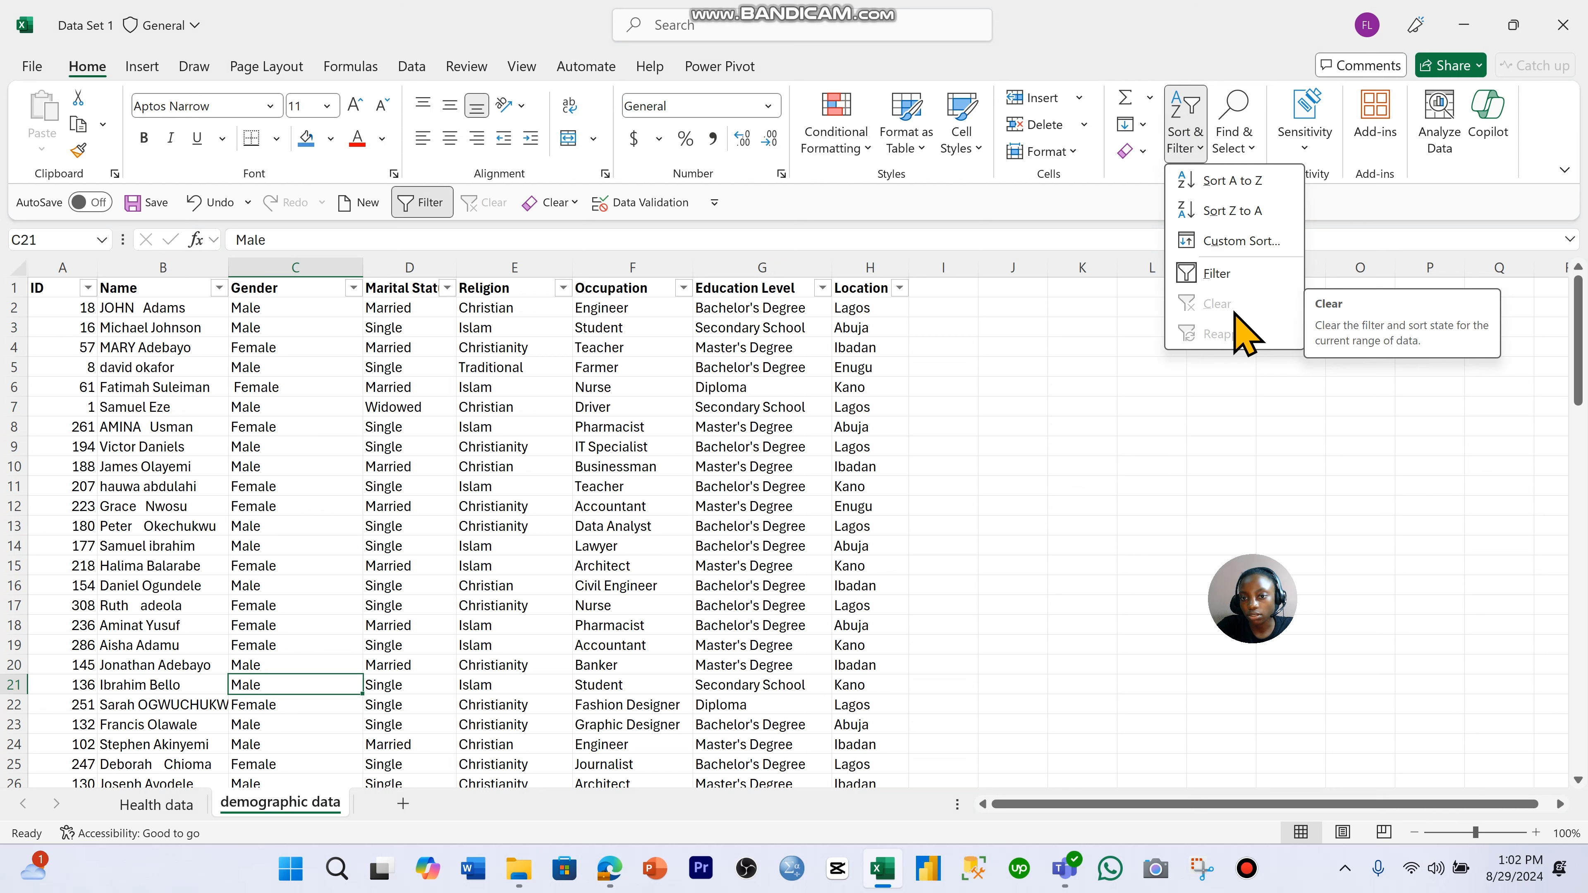
pyautogui.press('Escape')
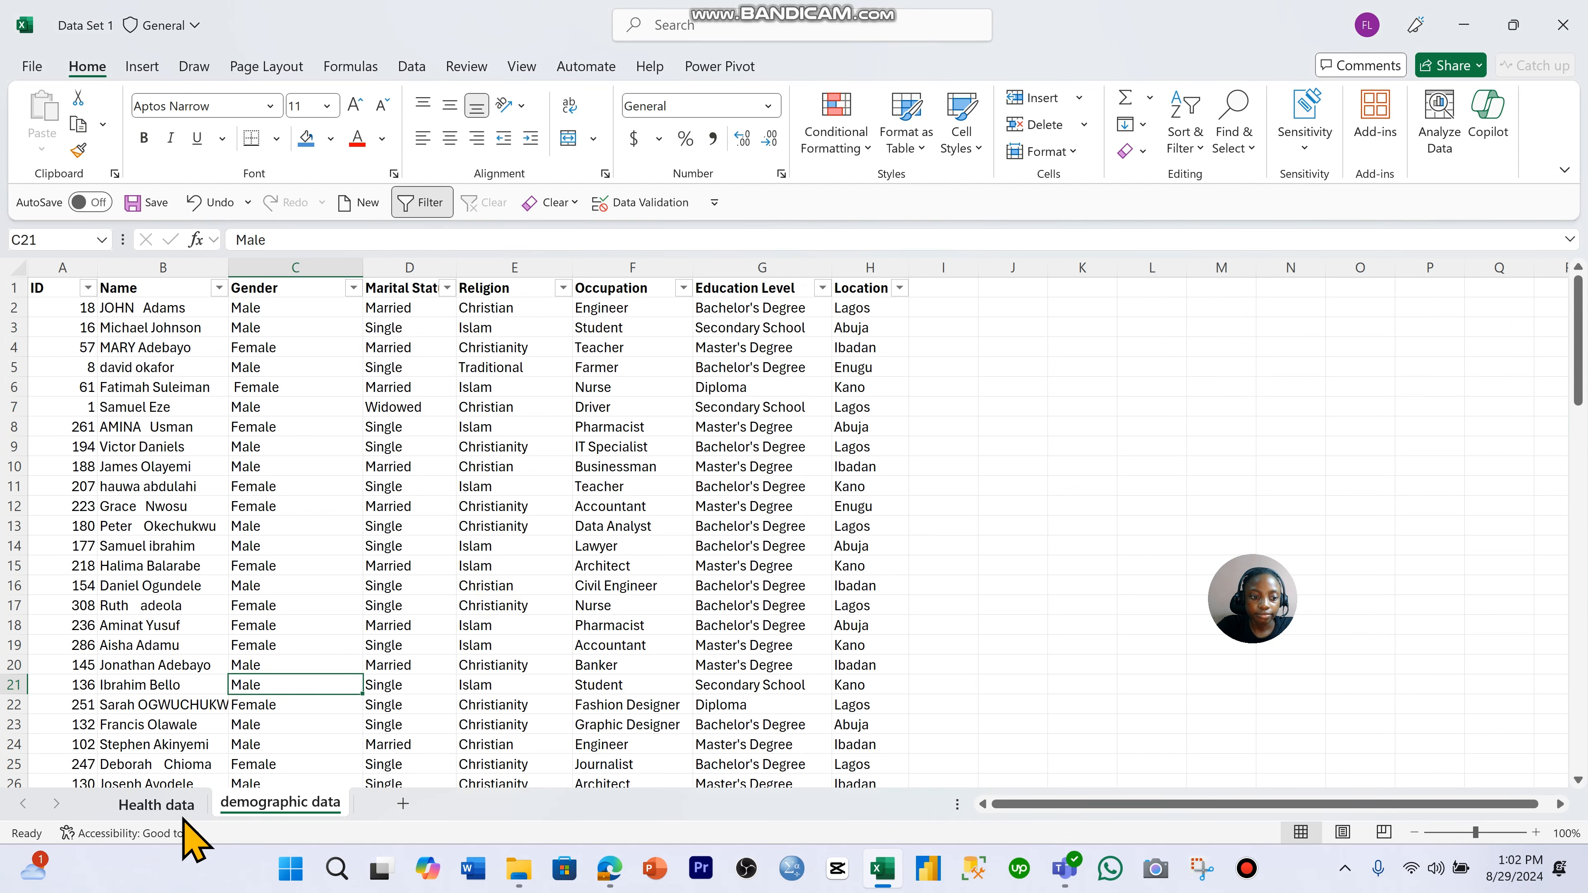
# - Go back to the Health data sheet and select the blank MHS cell E21
pyautogui.click(157, 807)
pyautogui.keyDown('ctrl'); pyautogui.click(446, 700); pyautogui.keyUp('ctrl')
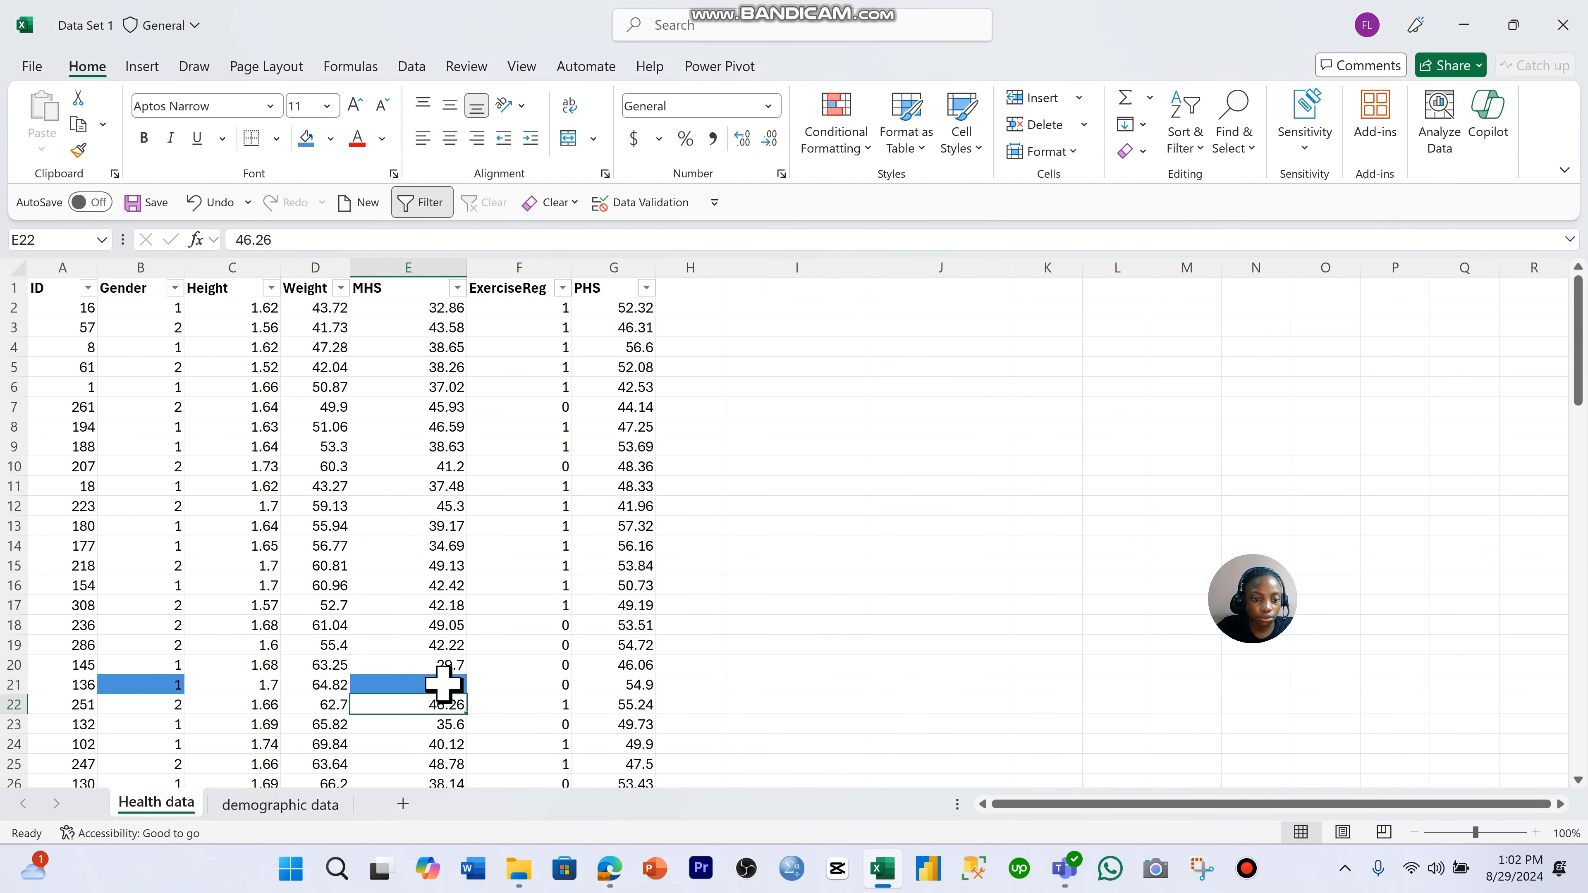
pyautogui.click(281, 806)
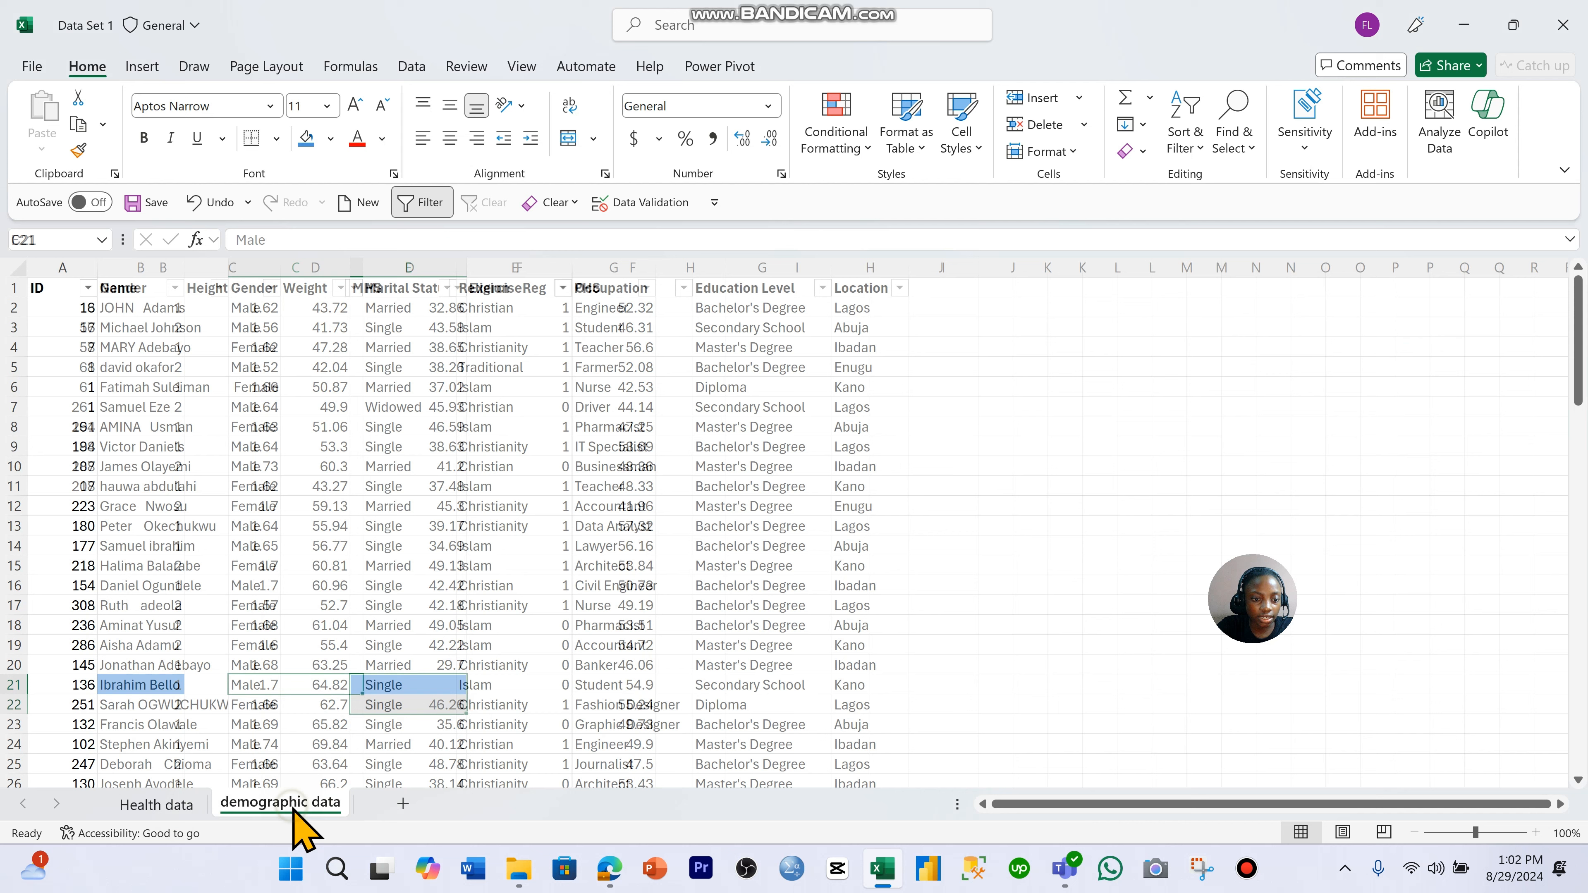
pyautogui.click(188, 807)
pyautogui.keyDown('ctrl'); pyautogui.click(428, 683); pyautogui.keyUp('ctrl')
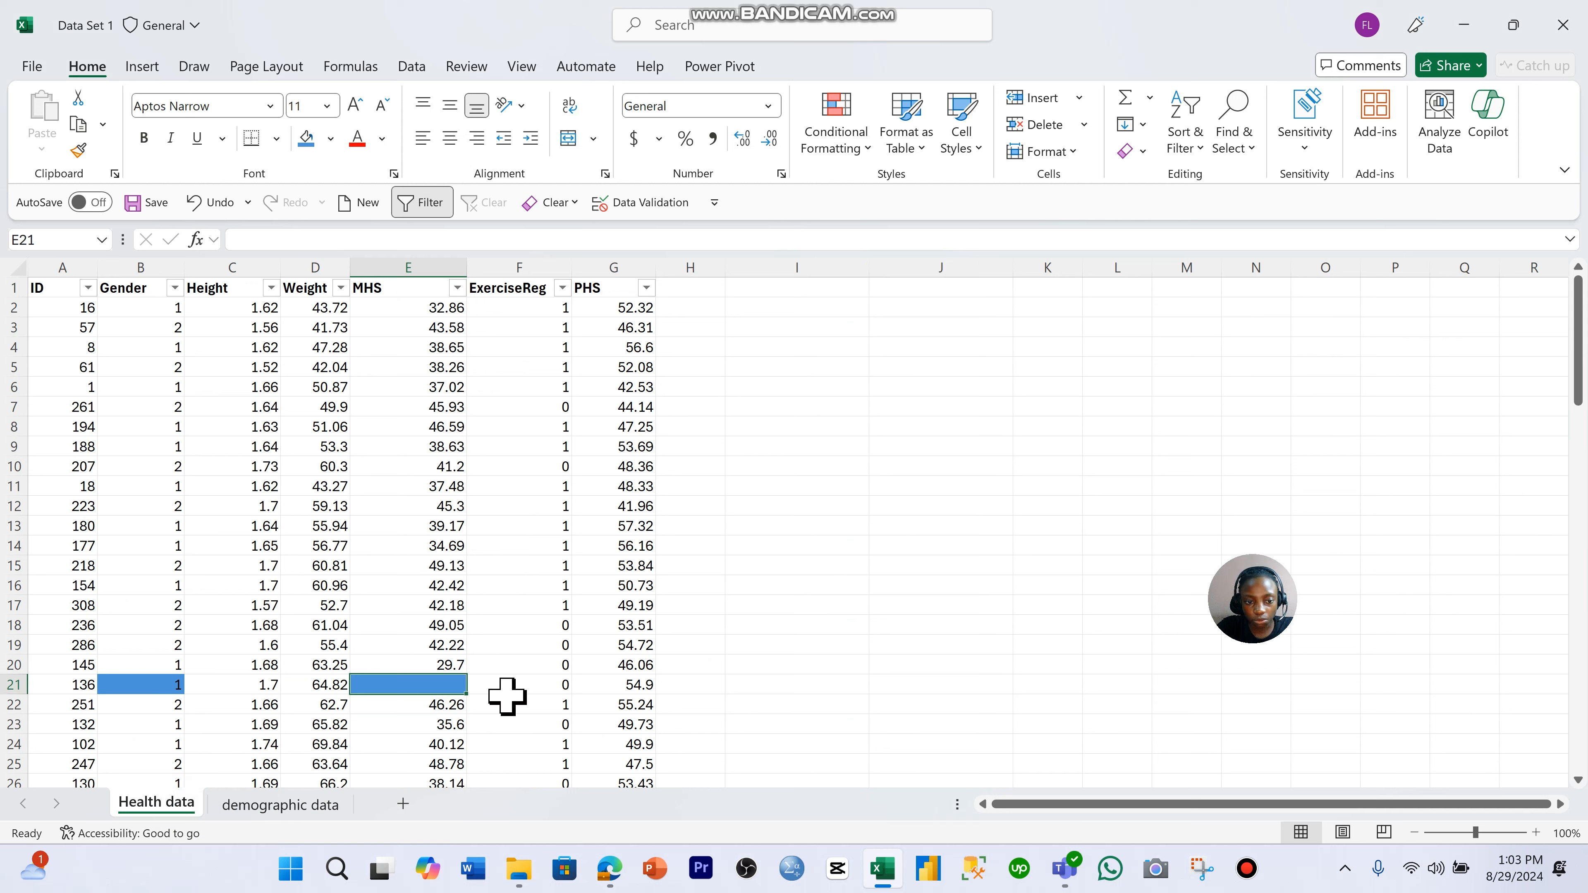
# - Try deleting the entire row 21 from the Health data sheet, and undo the deletion
pyautogui.keyDown('ctrl'); pyautogui.click(5, 689); pyautogui.keyUp('ctrl')
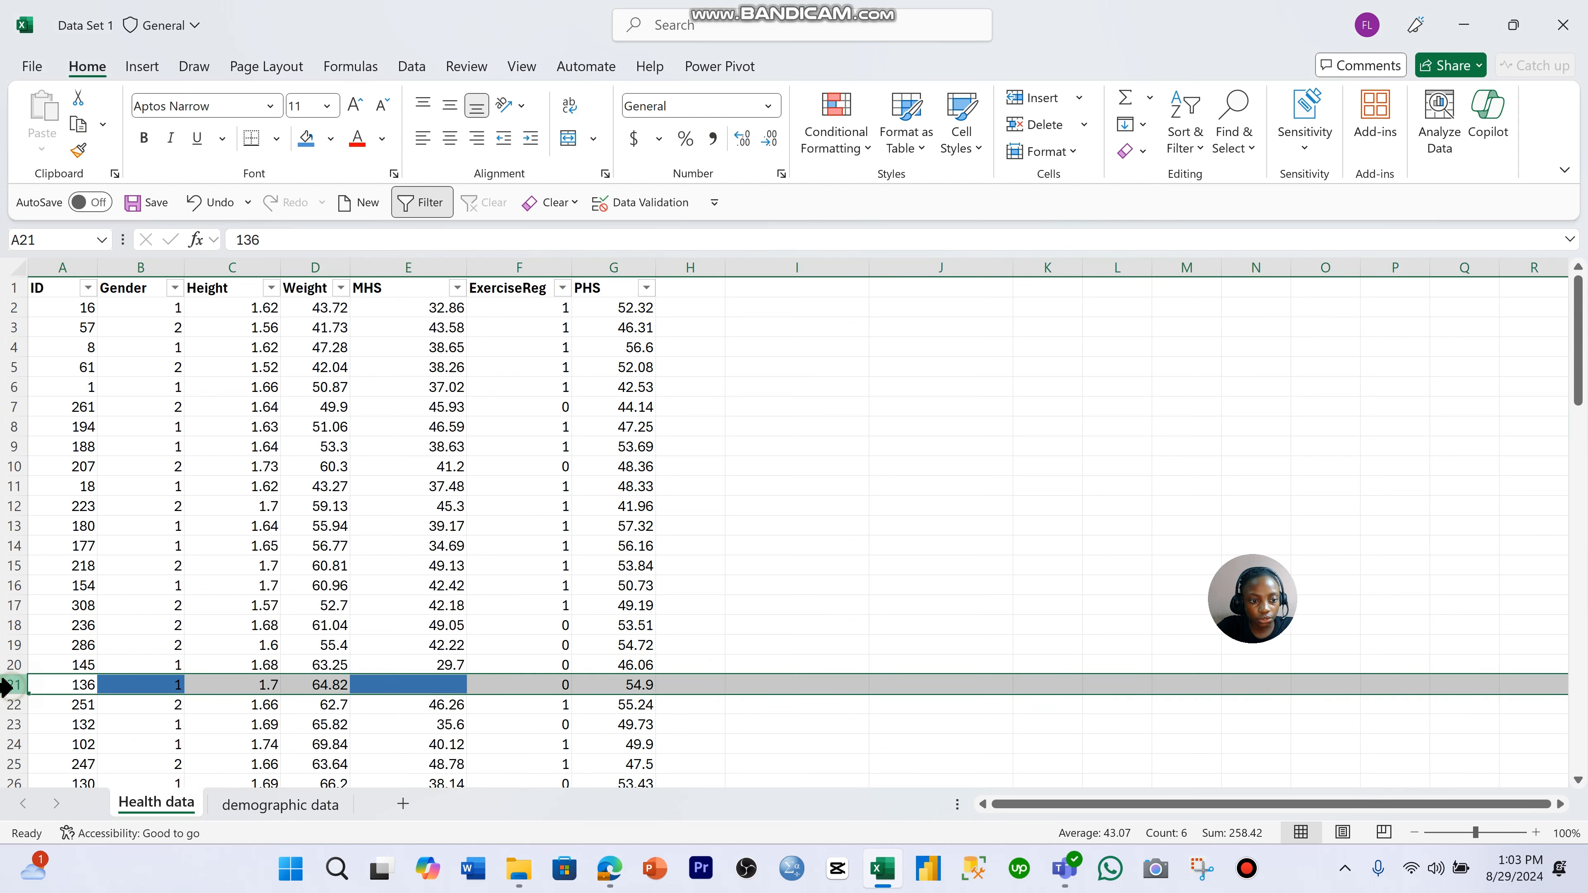
pyautogui.rightClick(45, 691)
pyautogui.click(140, 526)
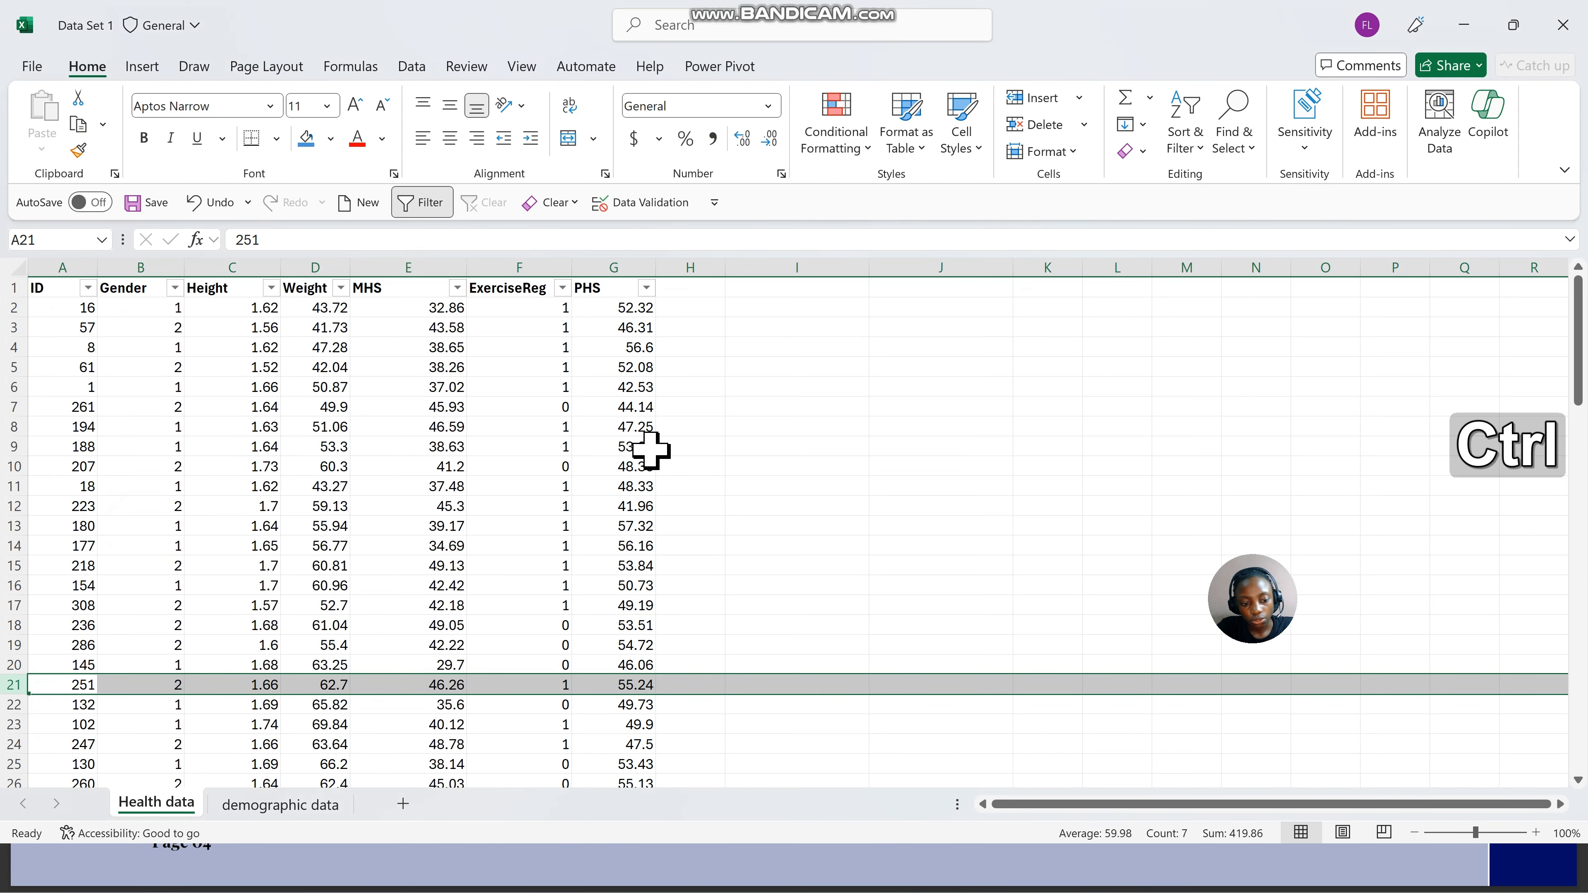
pyautogui.hotkey('ctrl', 'z')
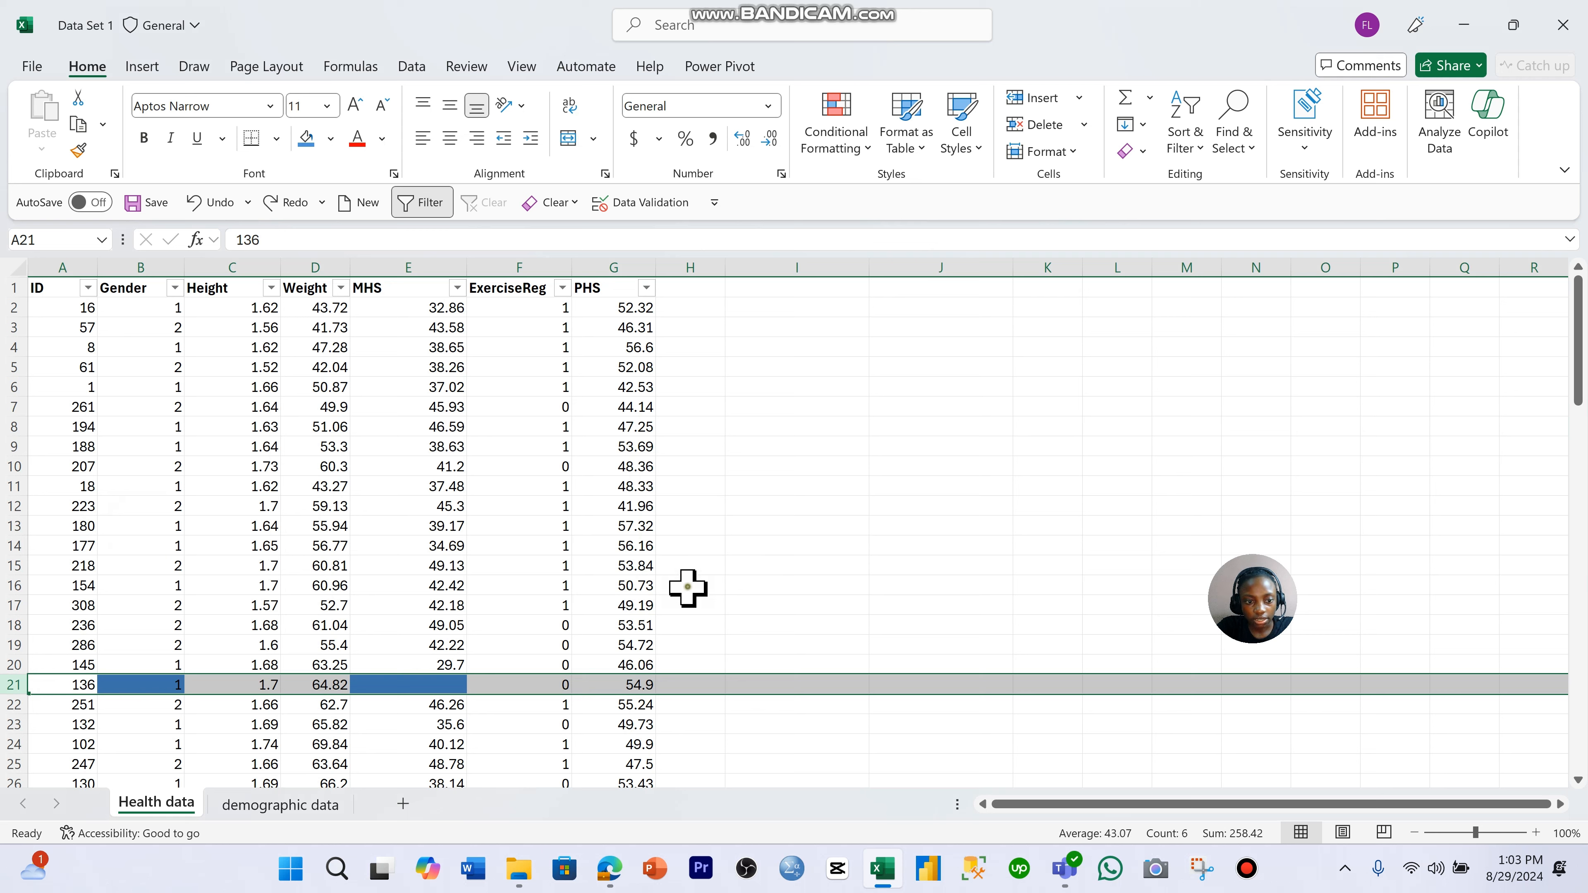
pyautogui.click(687, 585)
pyautogui.moveTo(725, 687); pyautogui.dragTo(1421, 684)
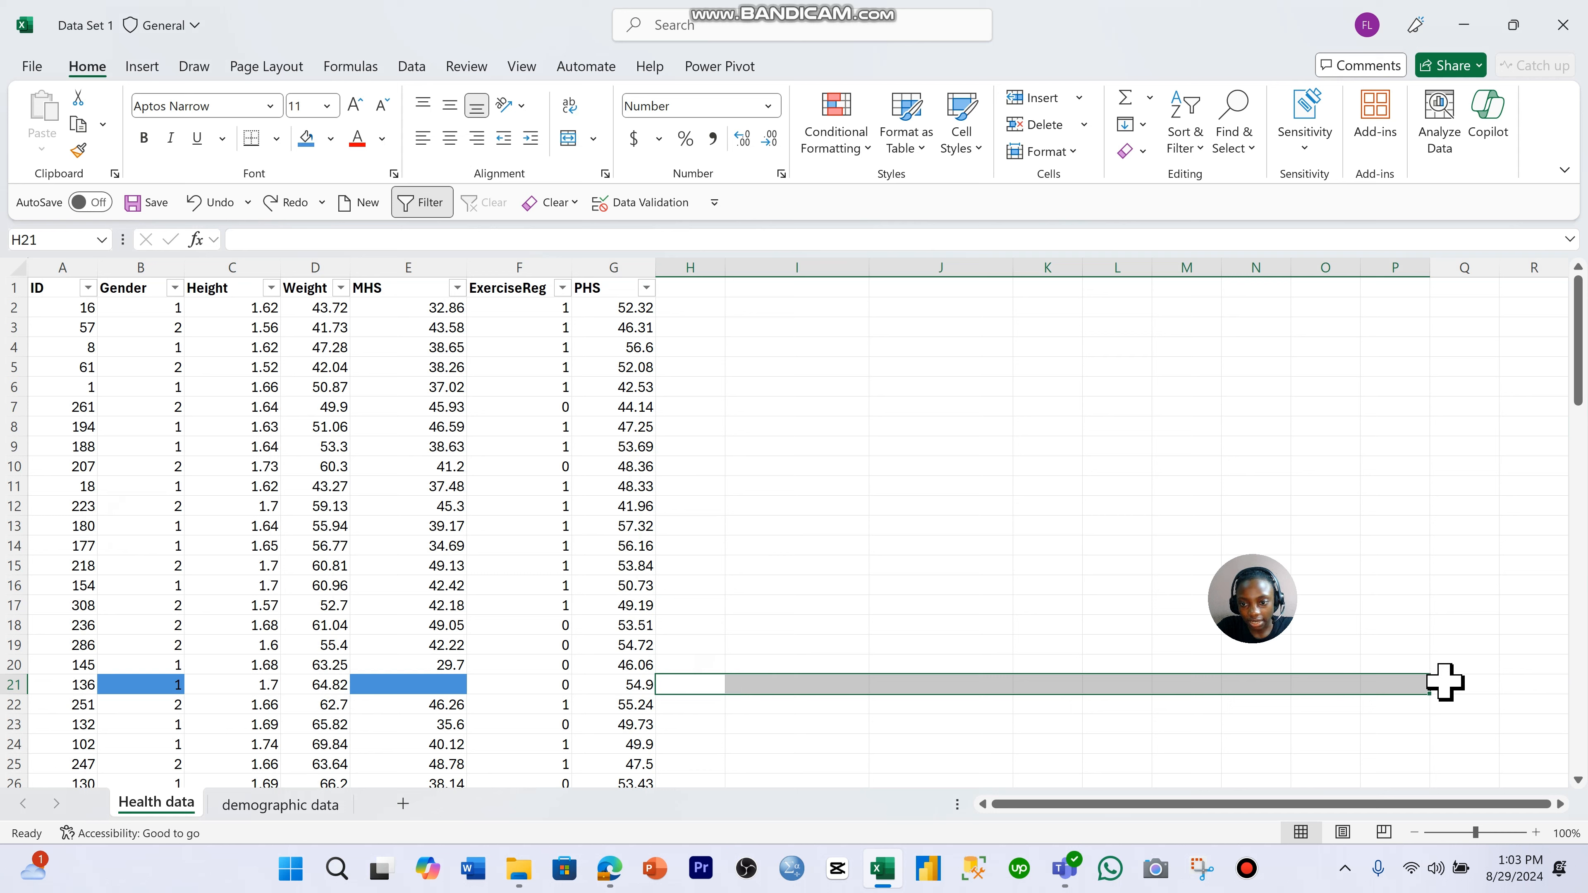
pyautogui.click(995, 750)
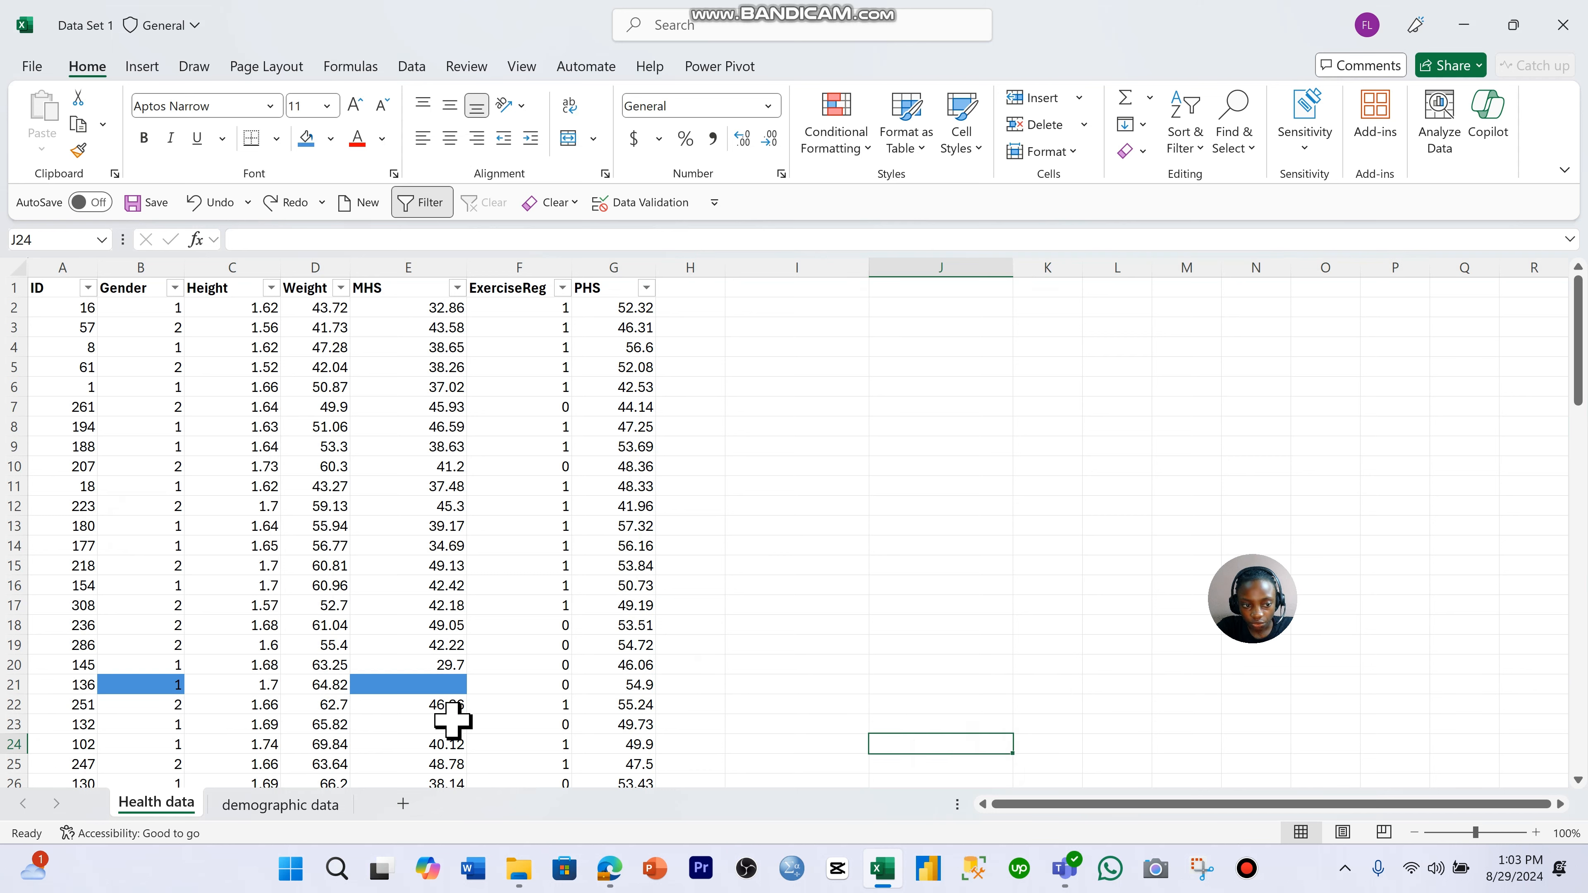
# - Try deleting cells A21:G21 on the Health data sheet with the cells below shifted up, and undo the deletion
pyautogui.moveTo(67, 687); pyautogui.dragTo(628, 685)
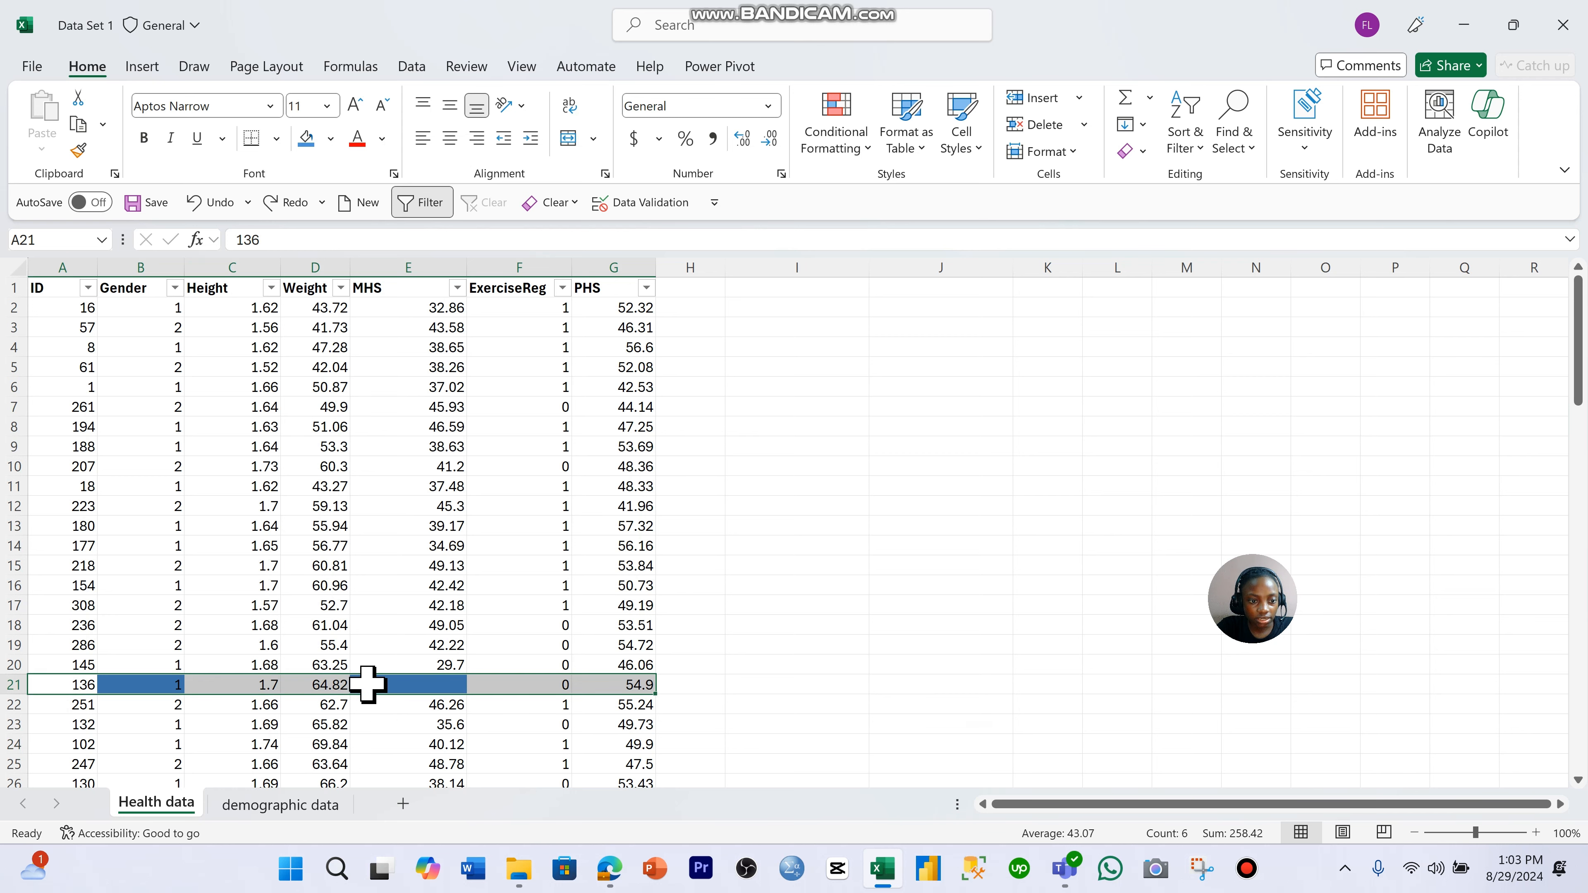
pyautogui.rightClick(370, 700)
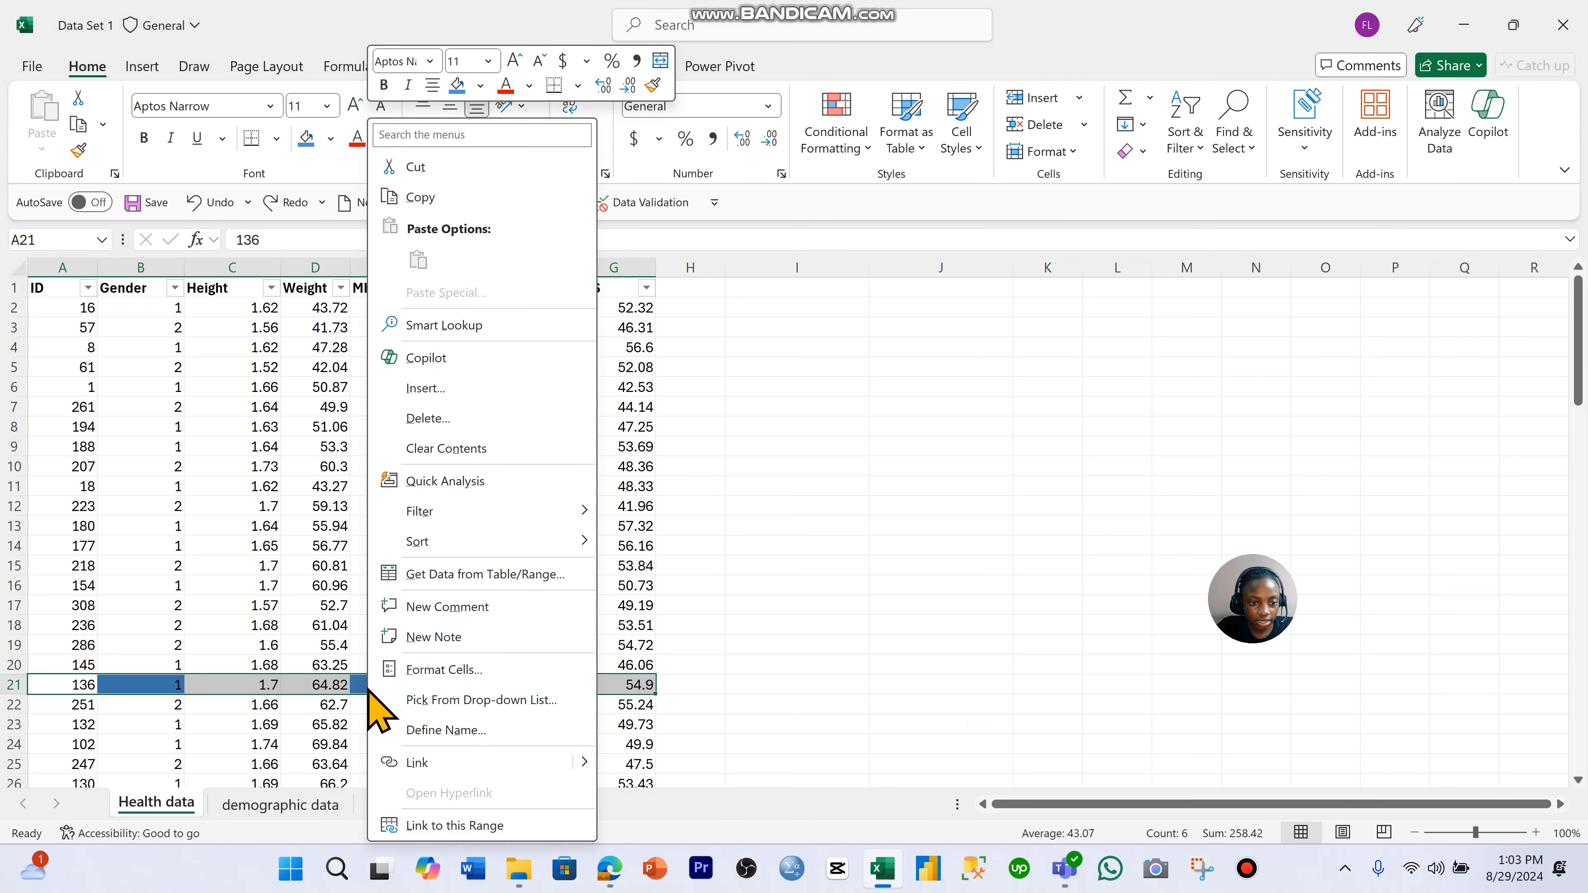
pyautogui.click(466, 421)
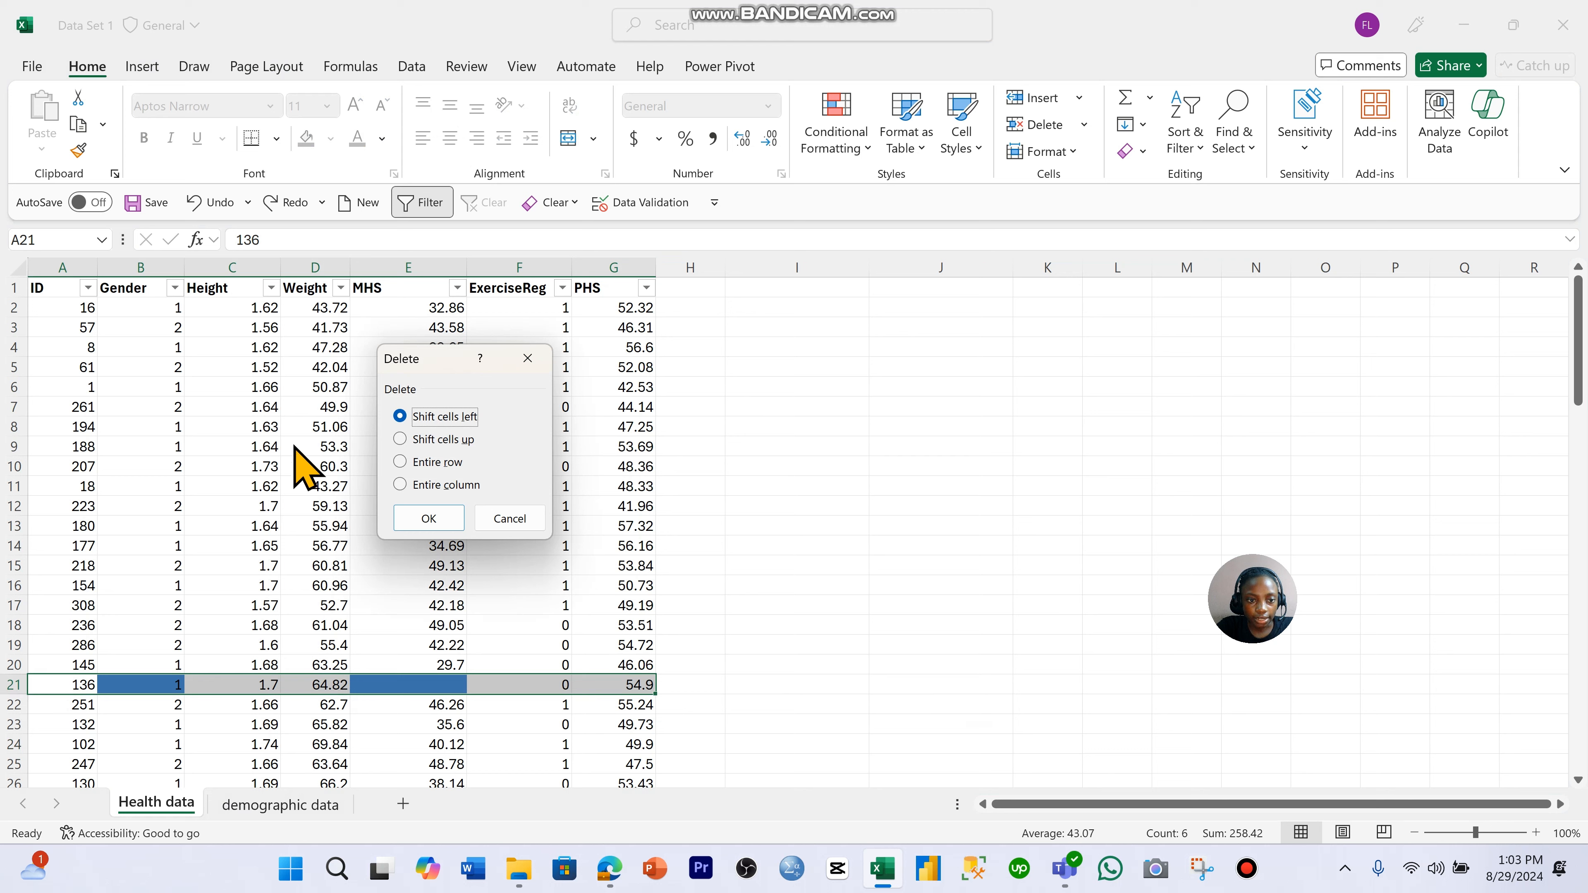
pyautogui.click(424, 440)
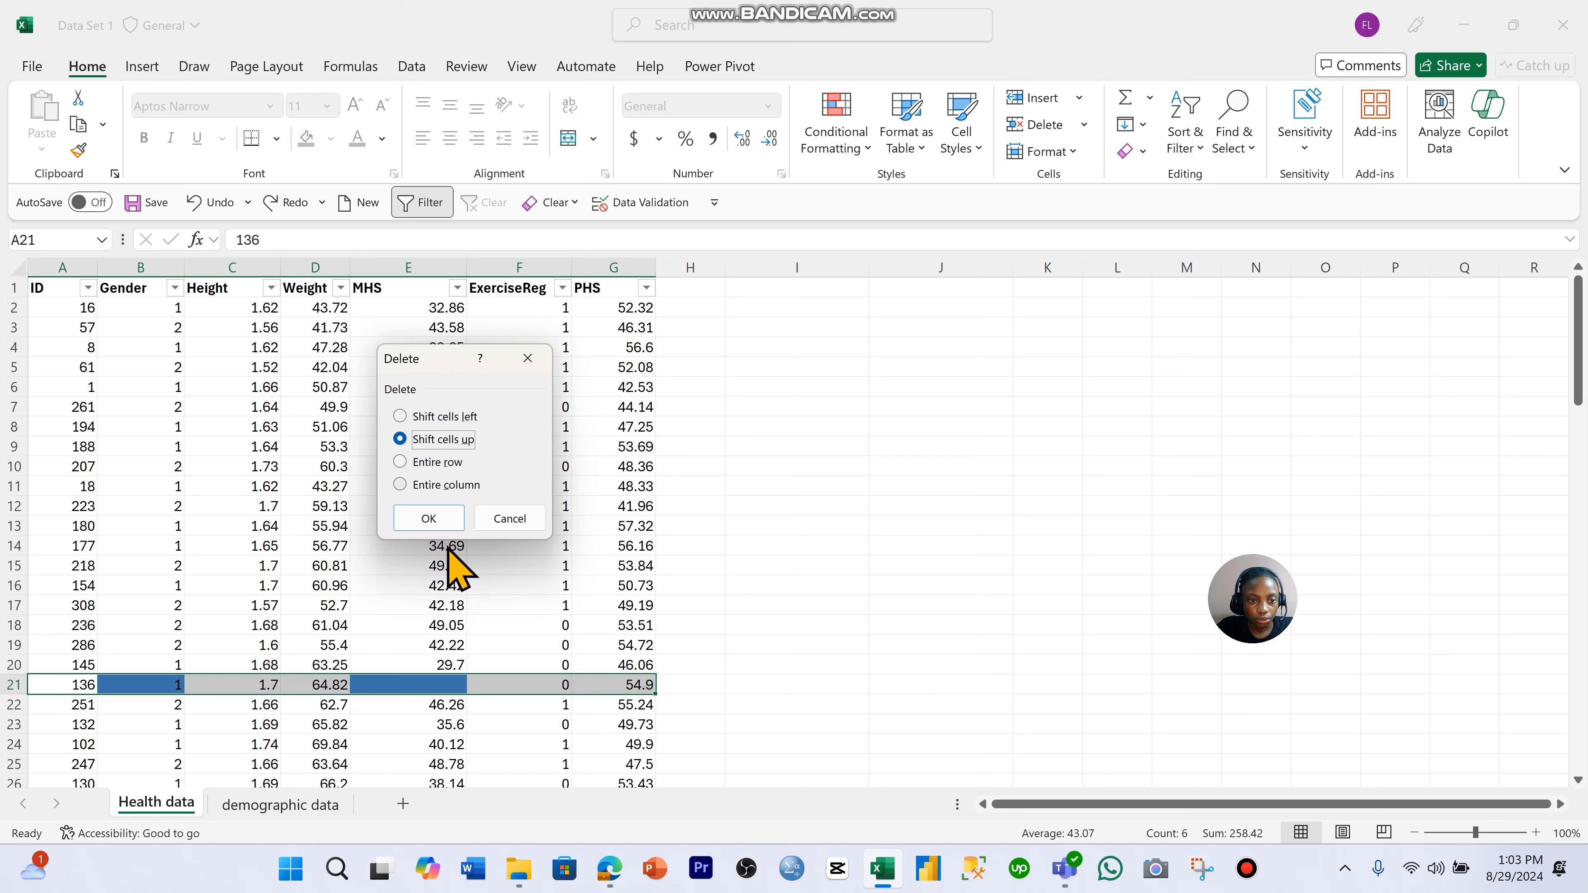
pyautogui.click(449, 524)
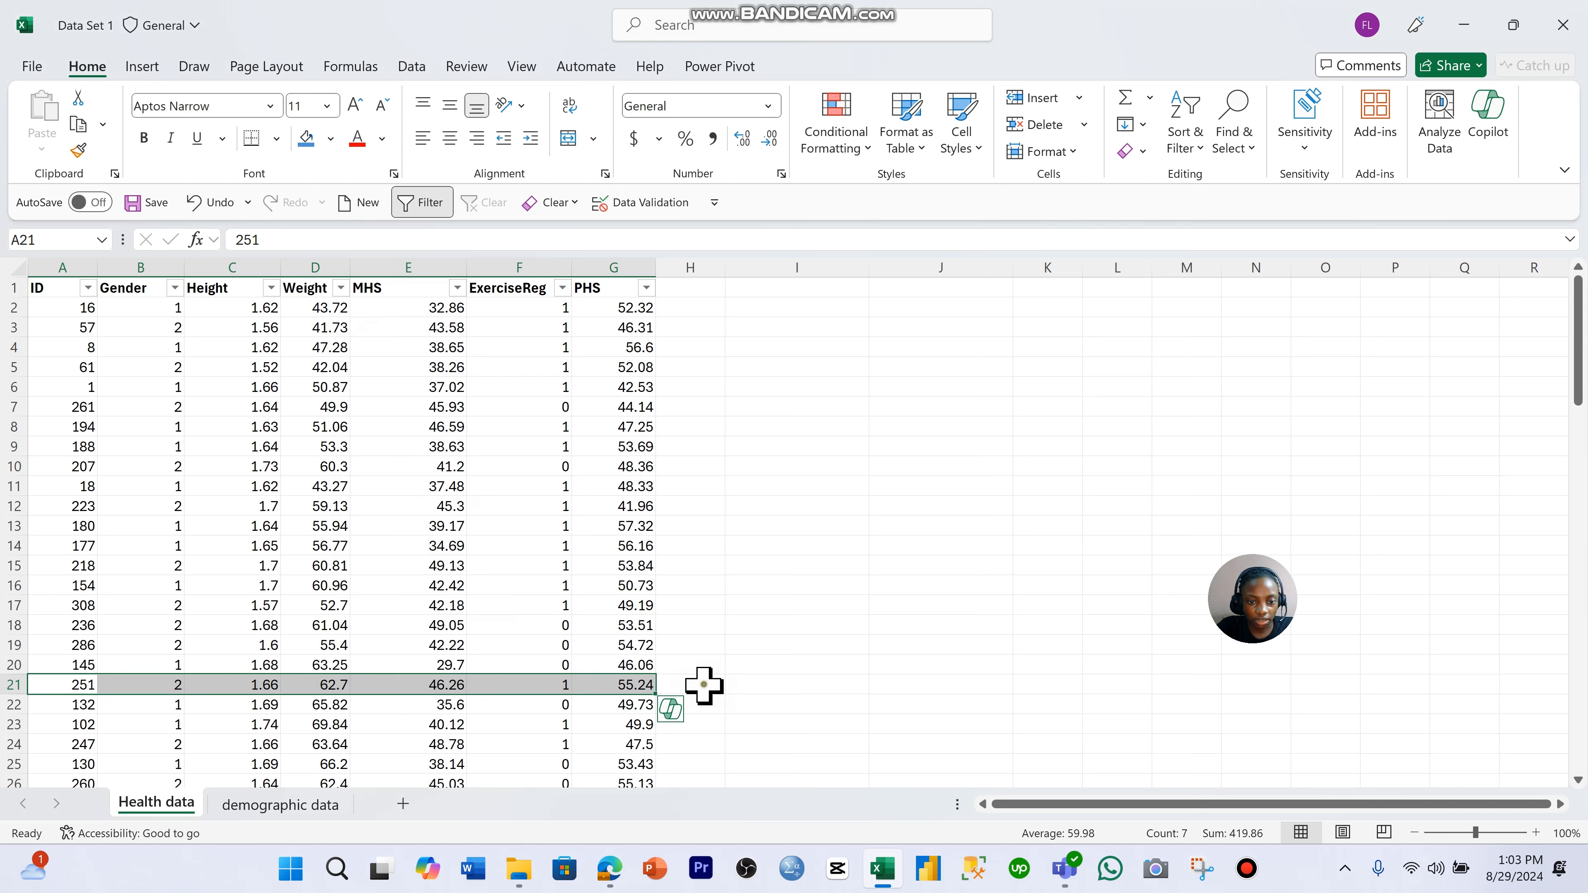
pyautogui.moveTo(705, 684); pyautogui.dragTo(1285, 710)
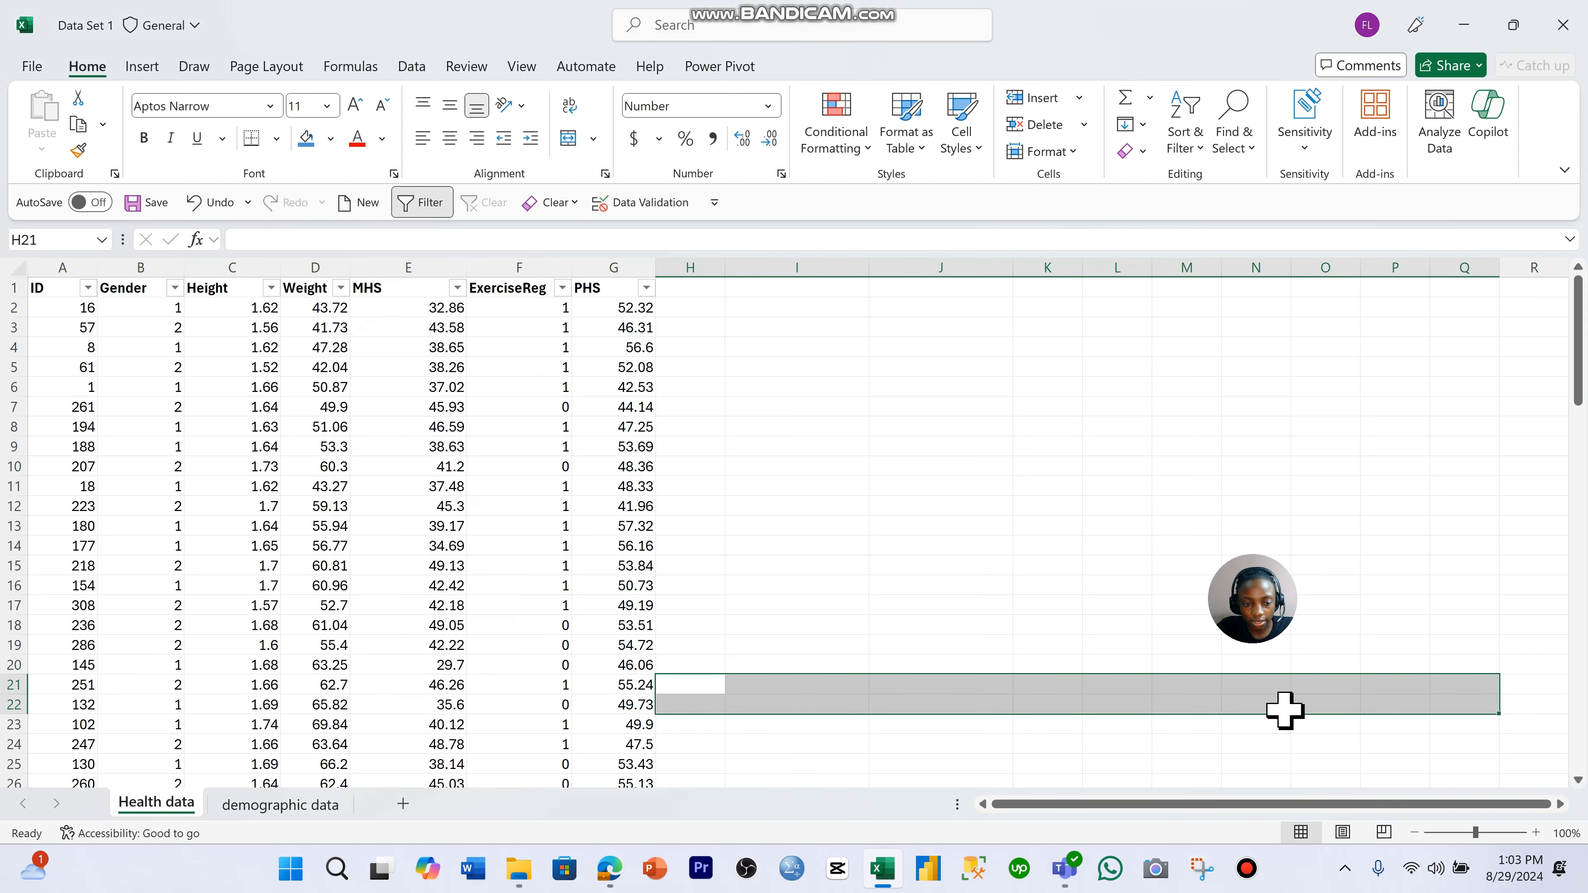
pyautogui.click(464, 663)
pyautogui.hotkey('ctrl', 'z')
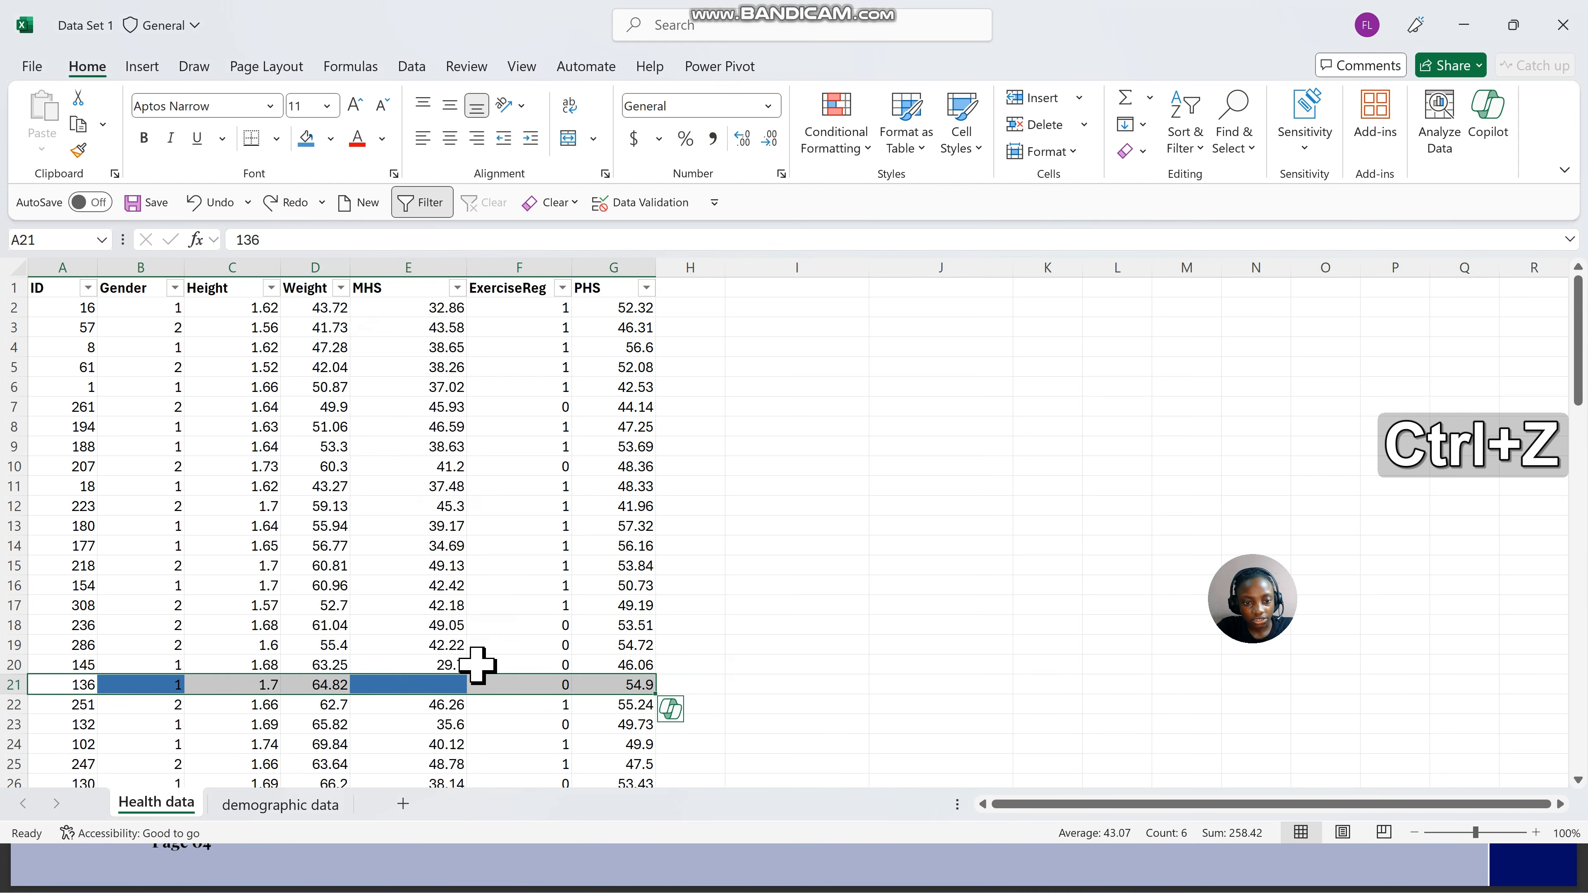
pyautogui.click(644, 605)
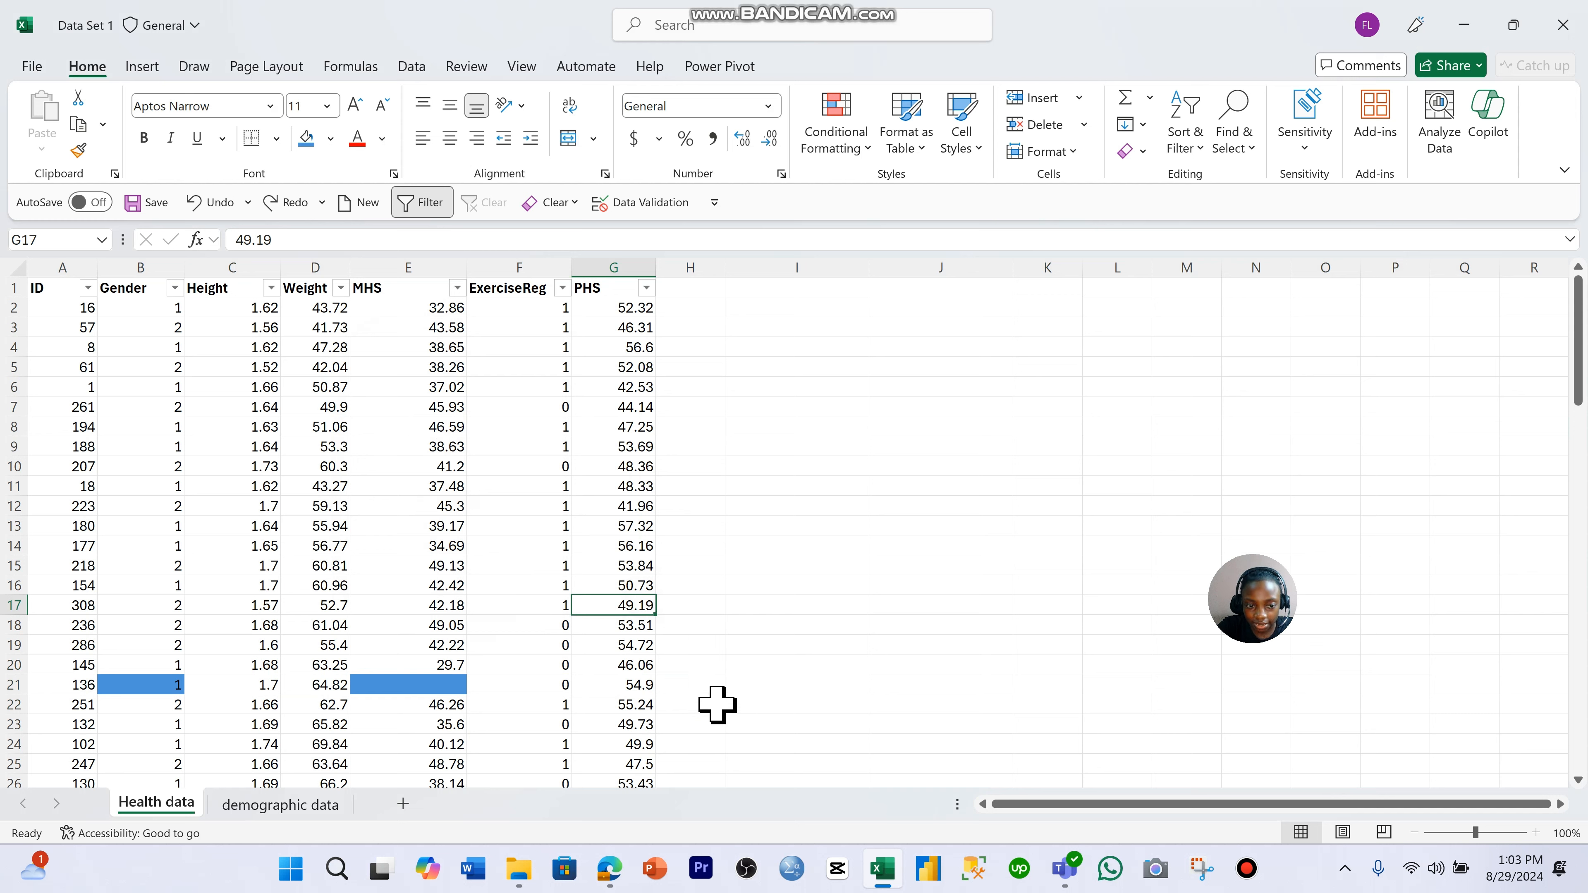
pyautogui.click(507, 687)
pyautogui.moveTo(329, 685); pyautogui.dragTo(245, 682)
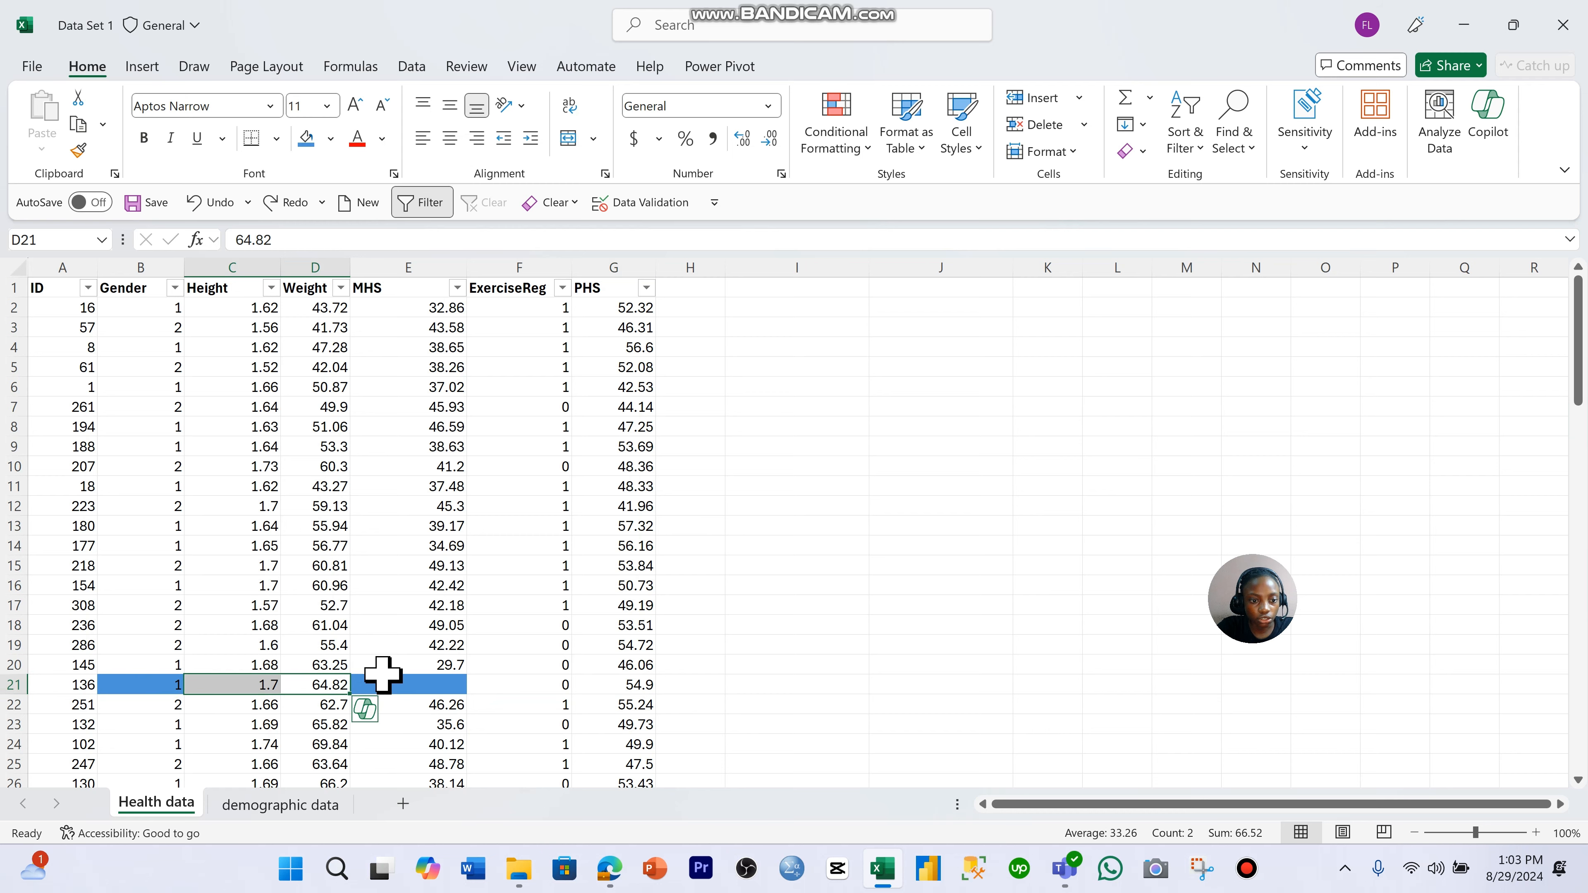
pyautogui.click(401, 684)
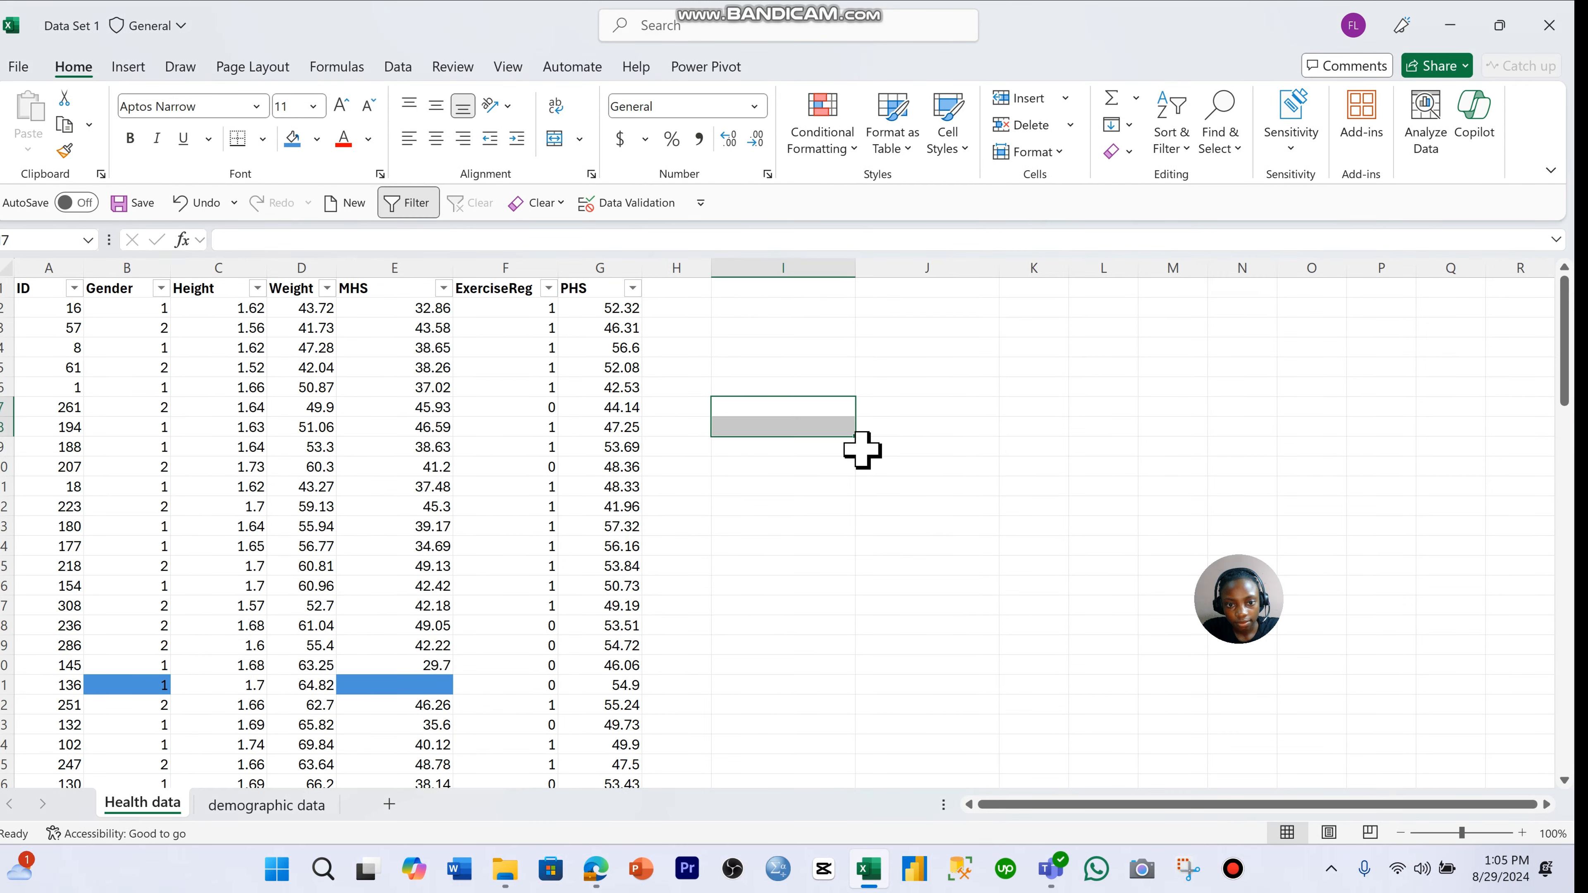
pyautogui.click(872, 448)
# - Enter the labels Mean in cell I7 and Median in cell I8 of the Health data sheet
pyautogui.click(781, 414)
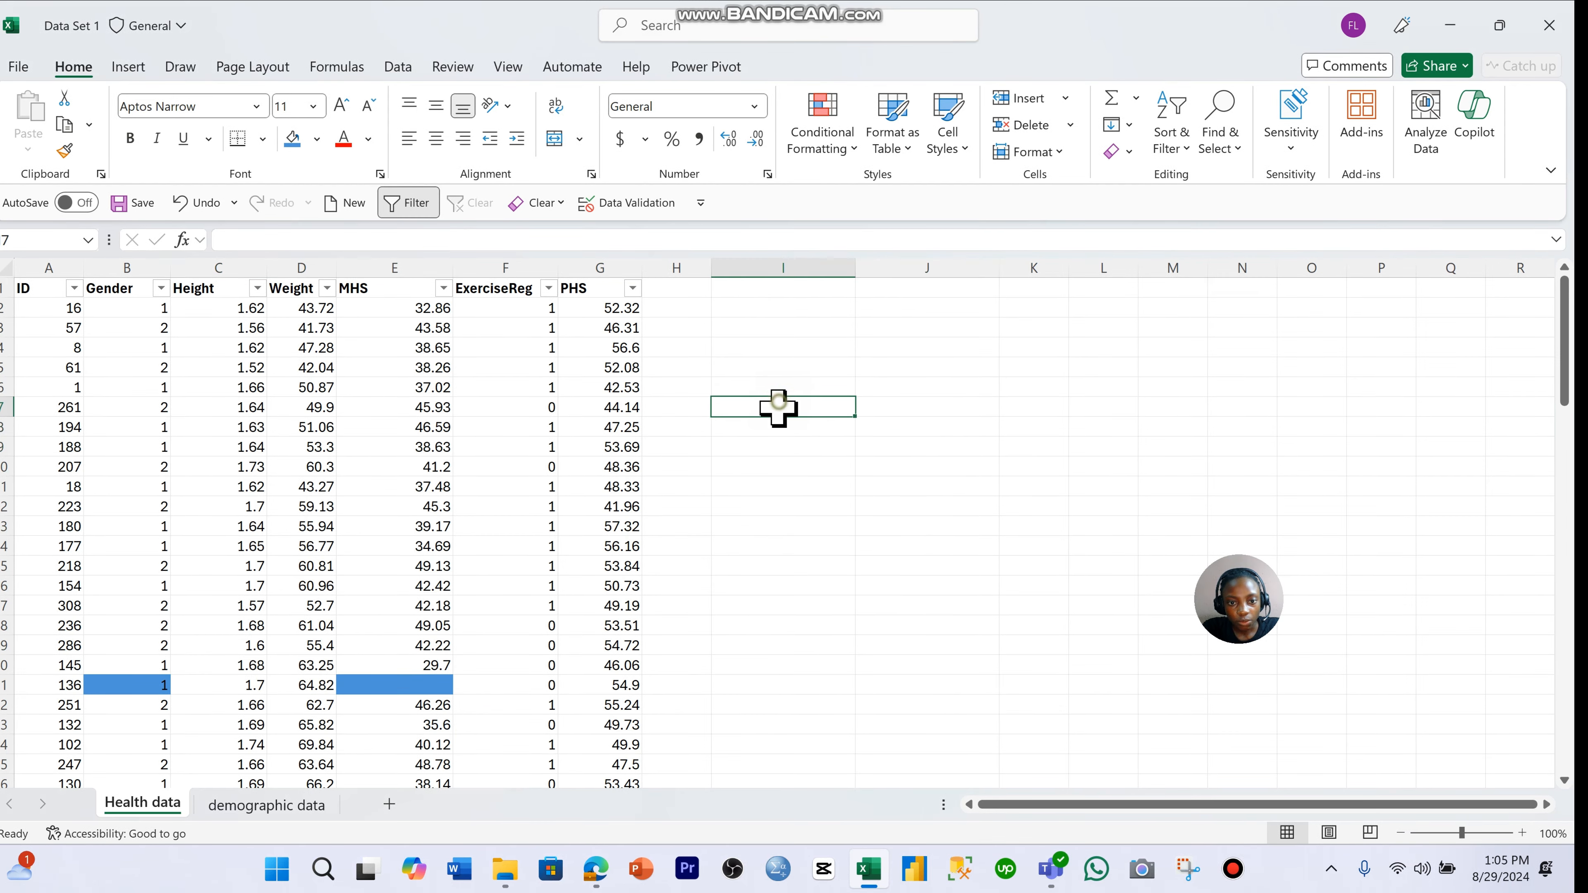
pyautogui.press('capslock')
pyautogui.write('M')
pyautogui.press('capslock')
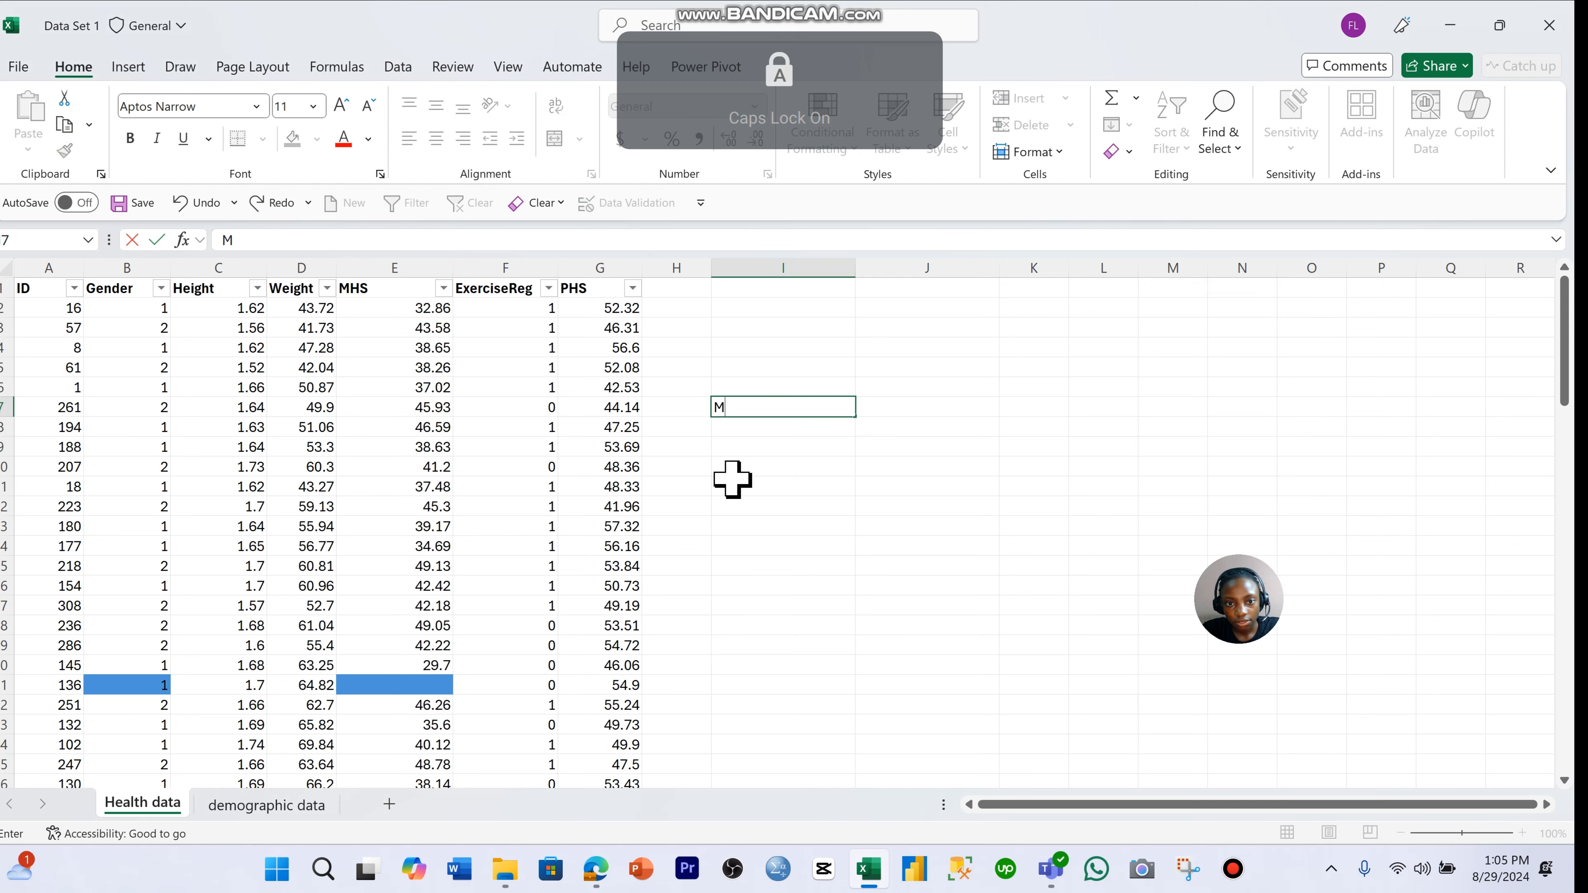
pyautogui.write('edian')
pyautogui.press('Return')
pyautogui.write('Median')
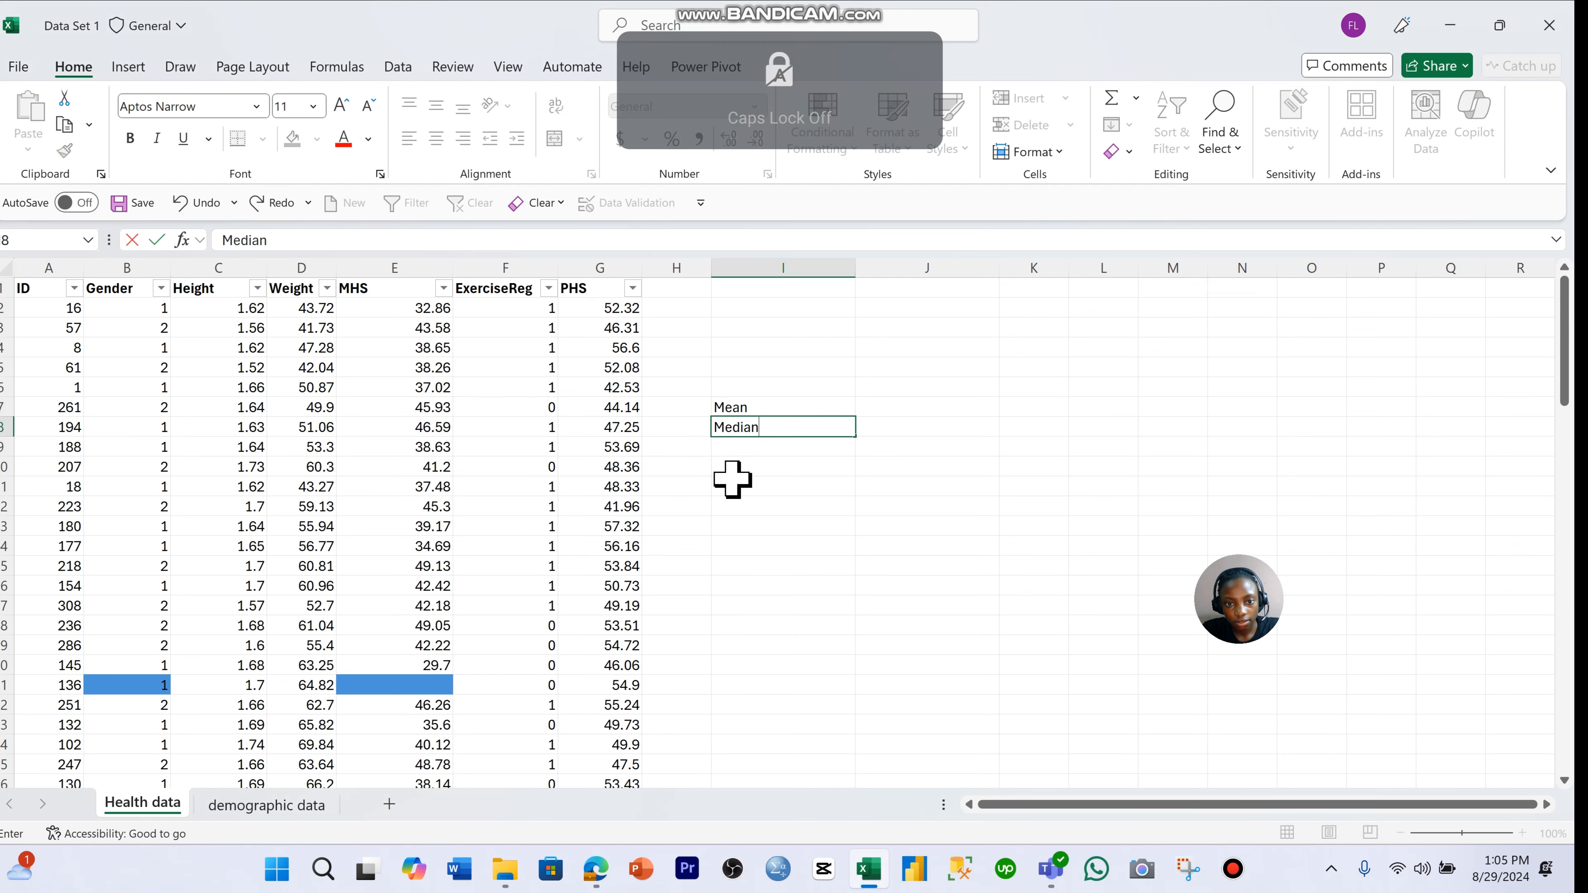
pyautogui.click(941, 469)
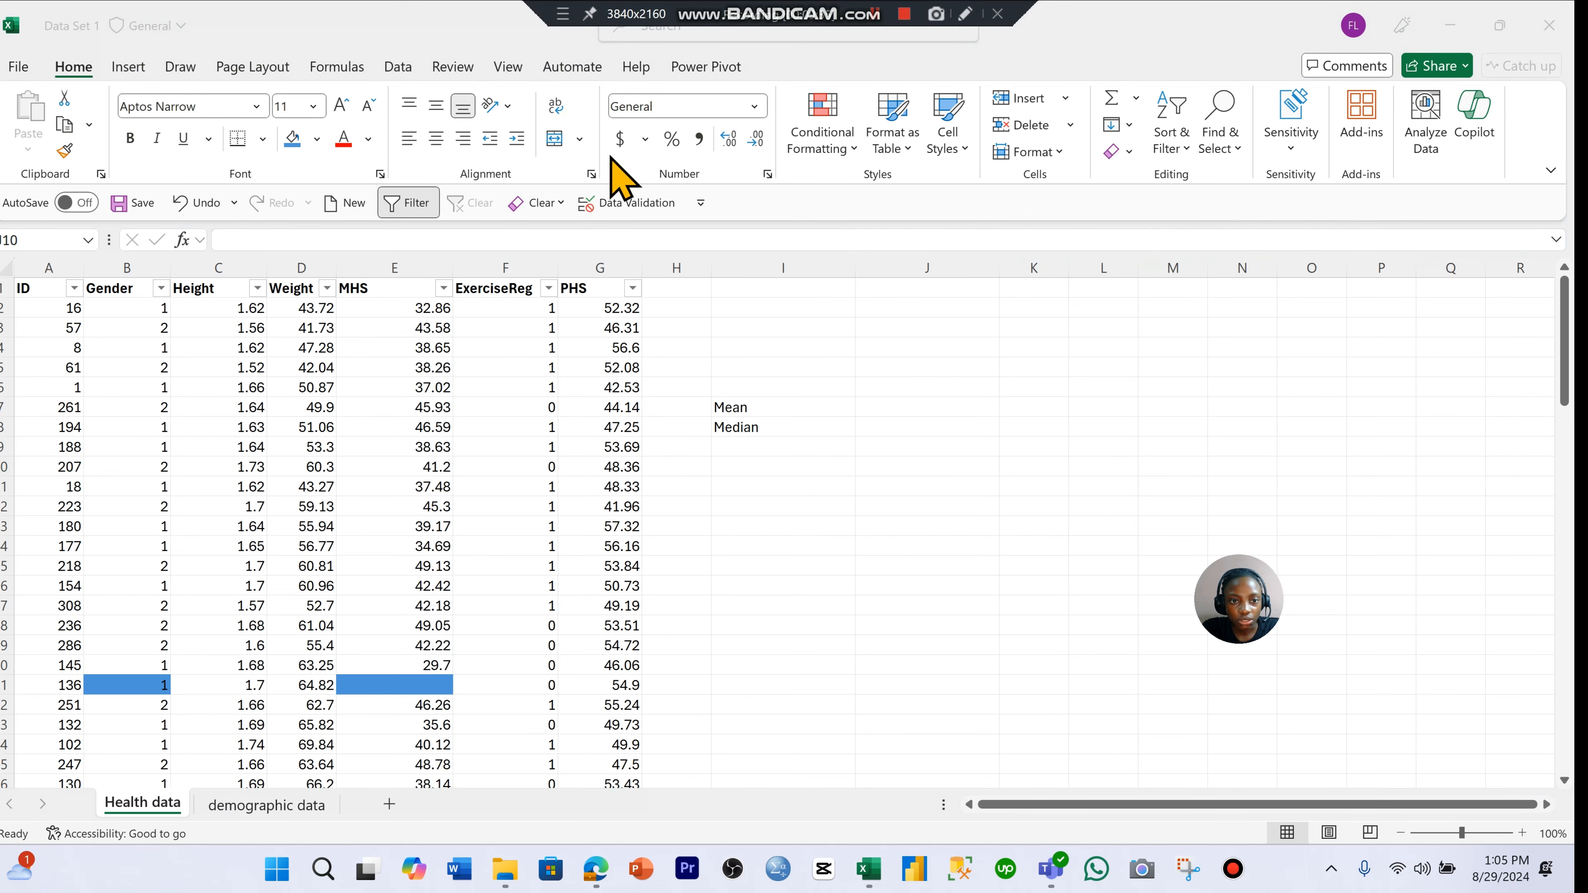
pyautogui.click(392, 267)
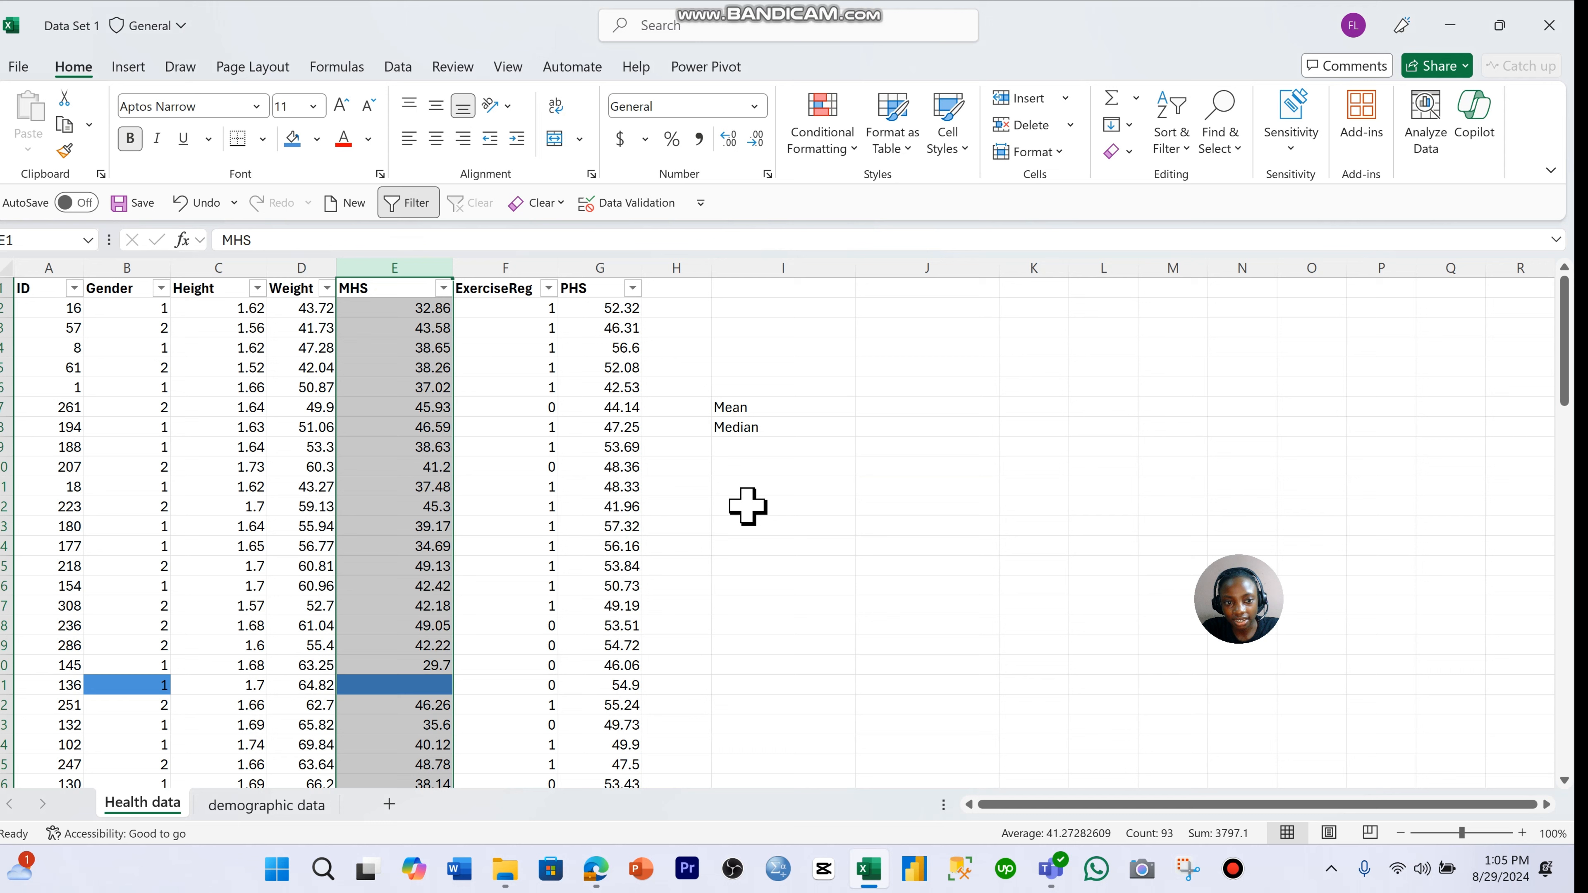
pyautogui.moveTo(878, 3)
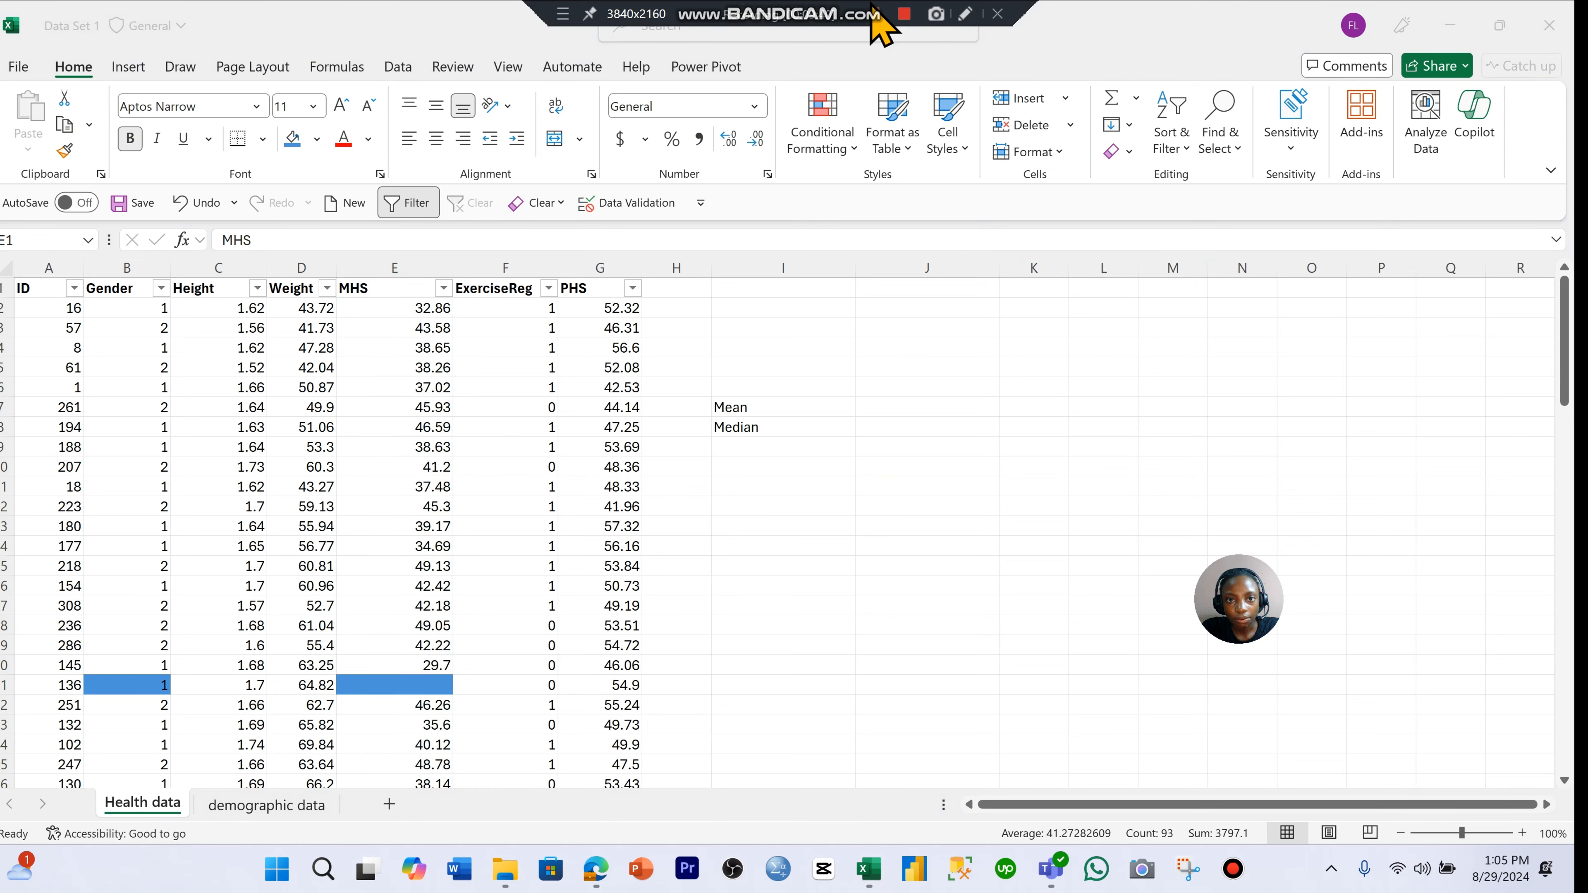
pyautogui.click(890, 430)
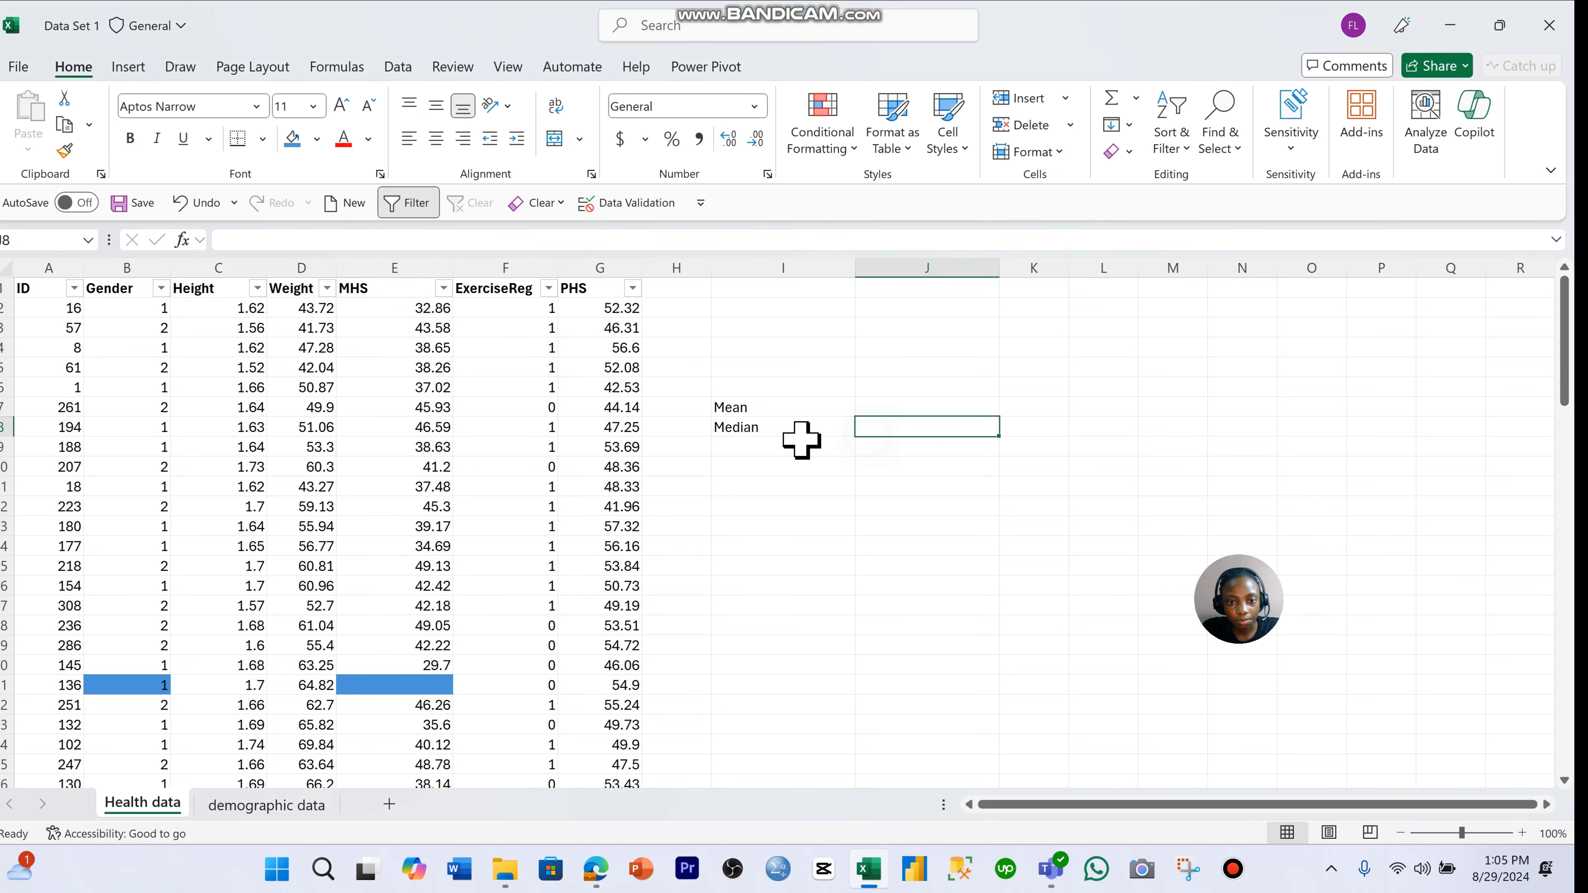
pyautogui.click(801, 410)
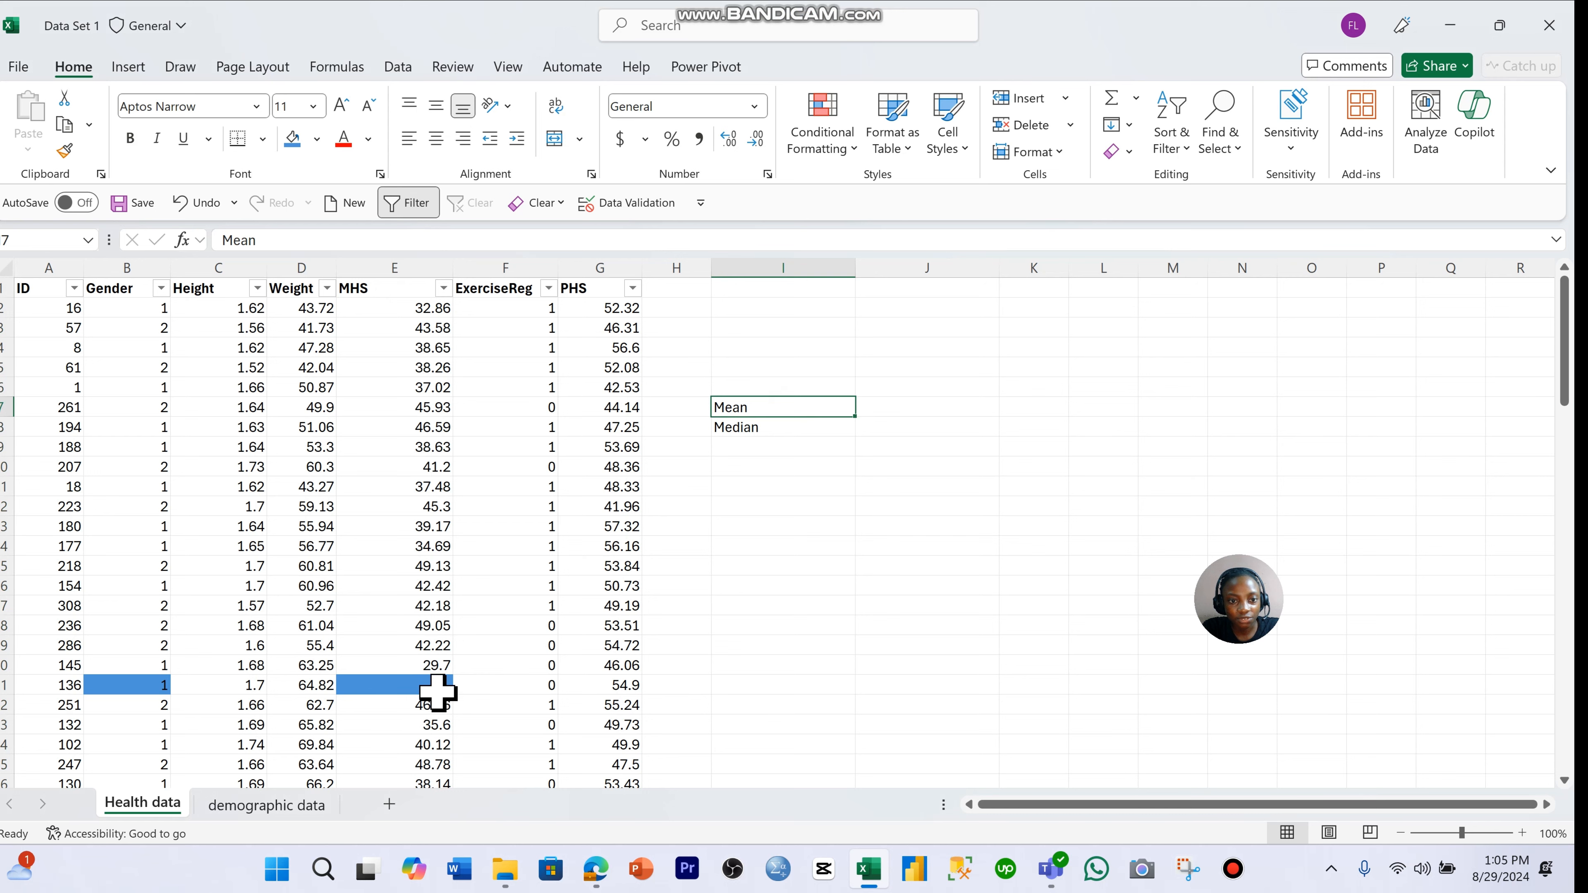
# - Start an AVERAGE formula in cell J7, beside the Mean label
pyautogui.click(925, 410)
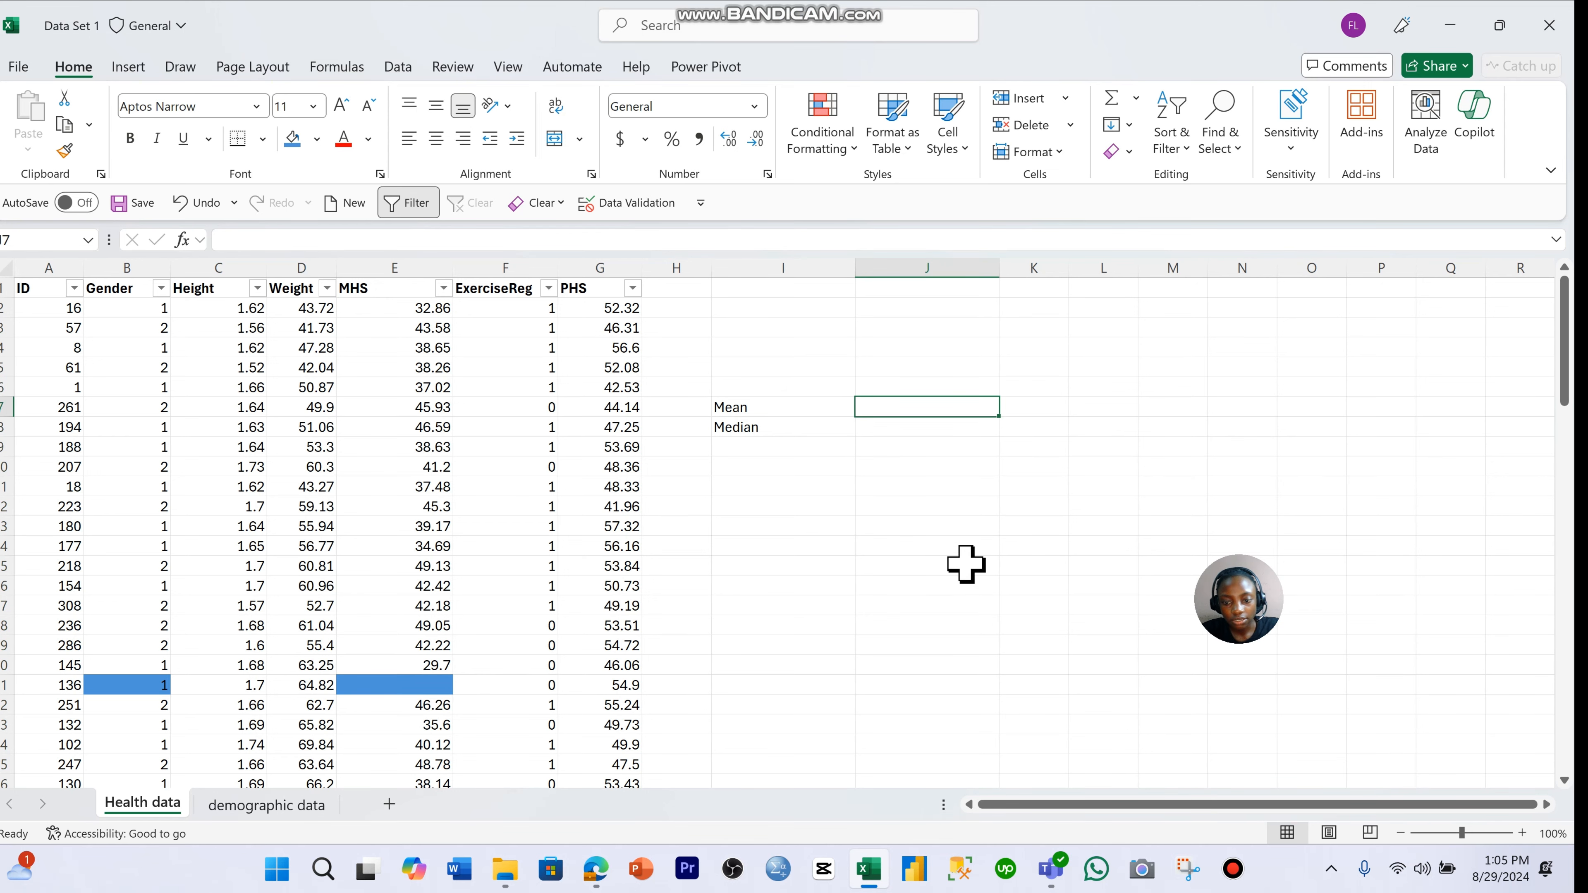
pyautogui.write('=a')
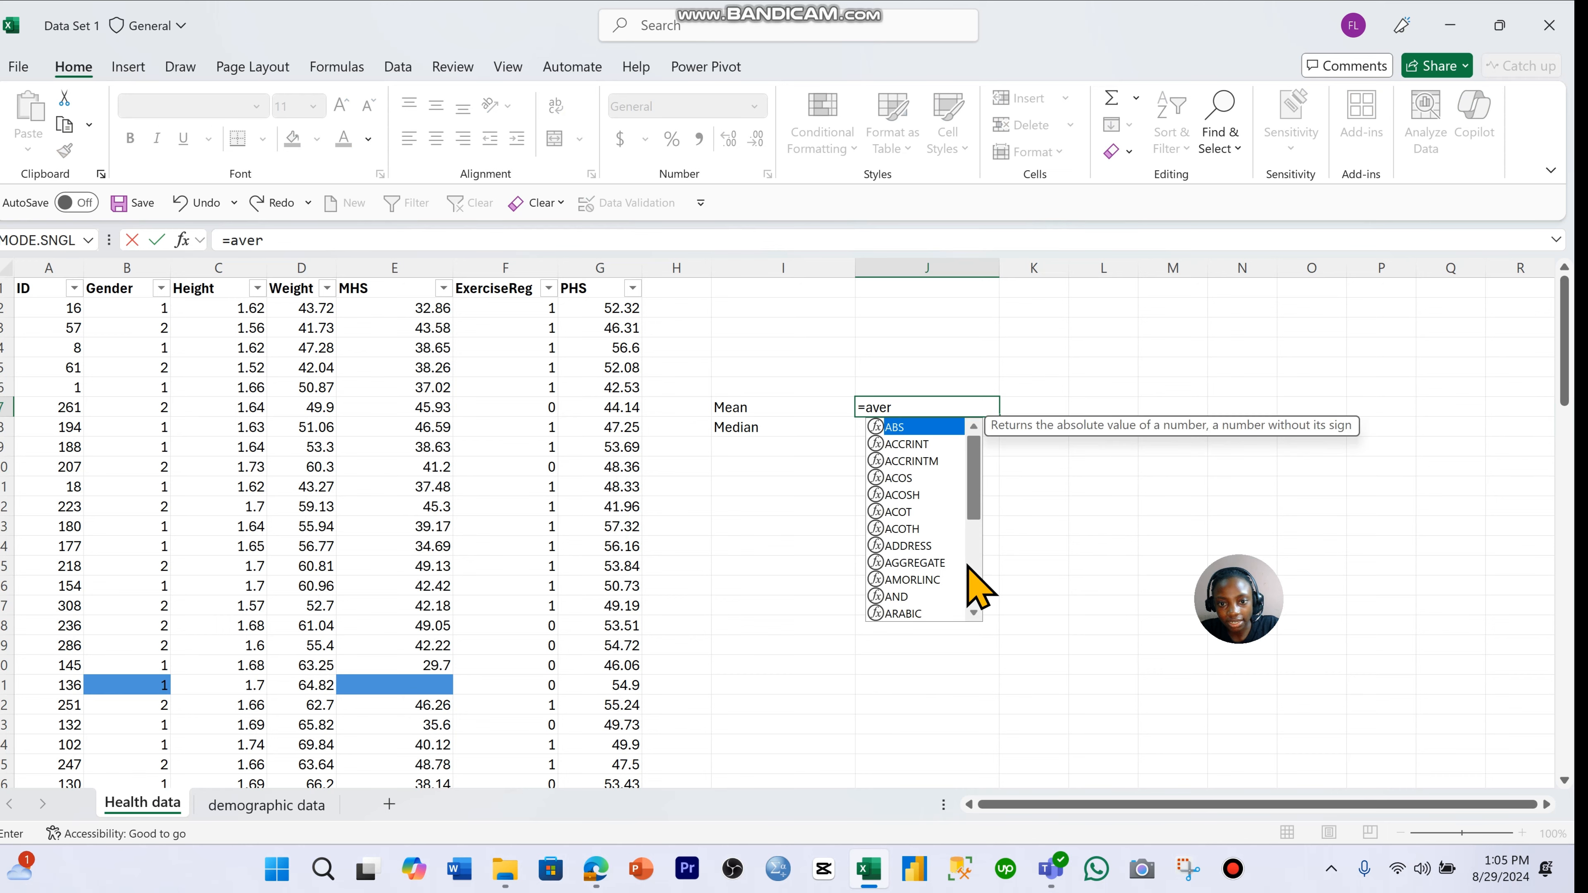
pyautogui.write('ver')
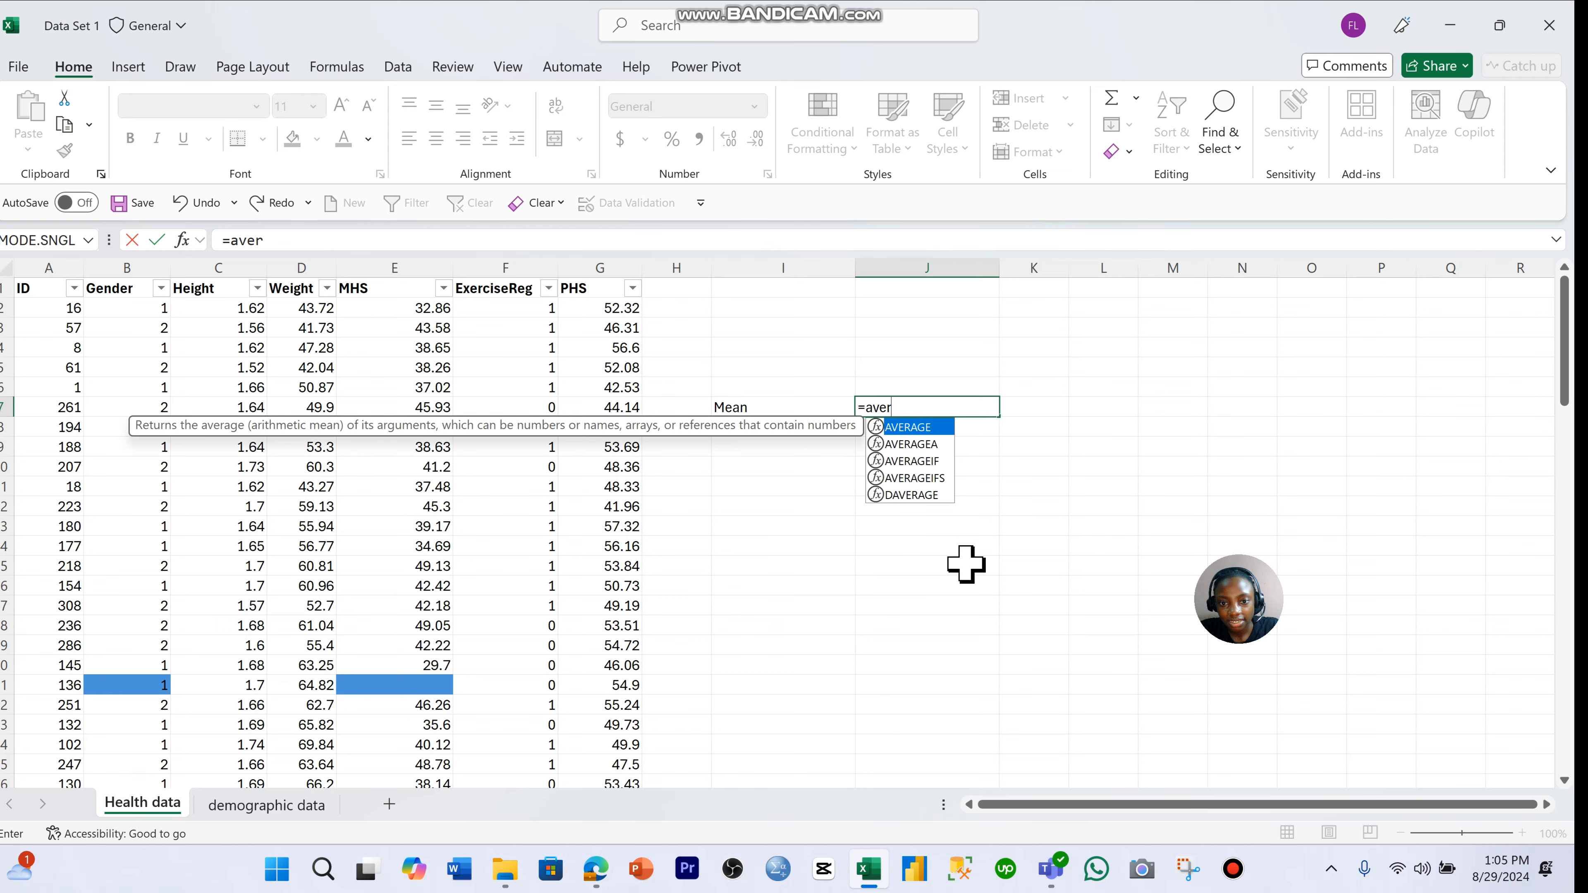
pyautogui.doubleClick(929, 428)
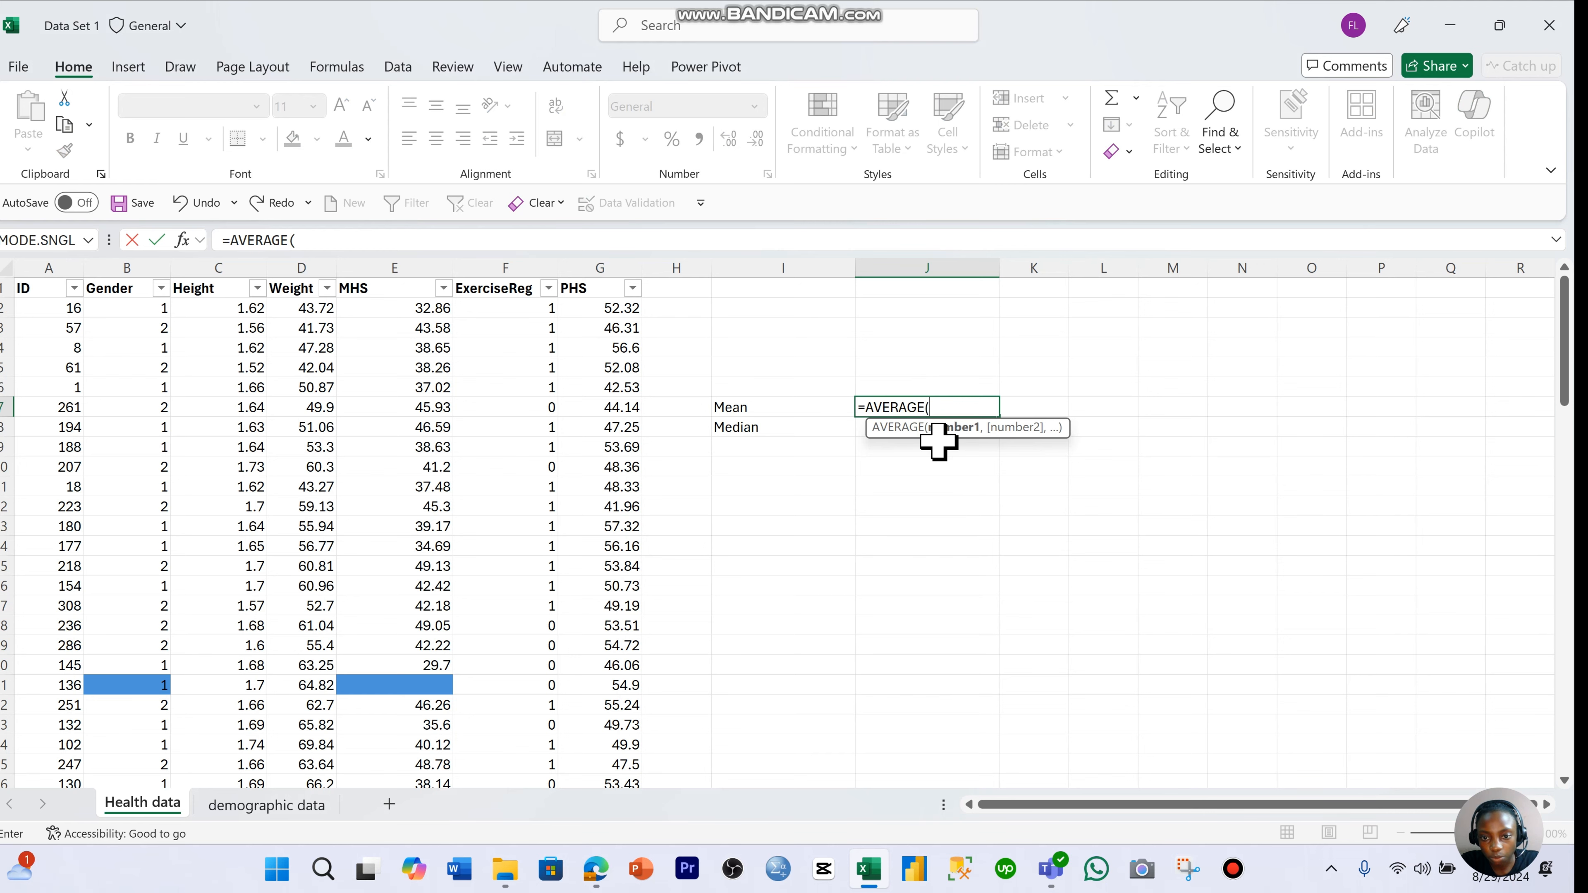
# - Try using the MHS range E2:E66 as the argument of the AVERAGE formula, and remove it again
pyautogui.moveTo(438, 311); pyautogui.dragTo(406, 694)
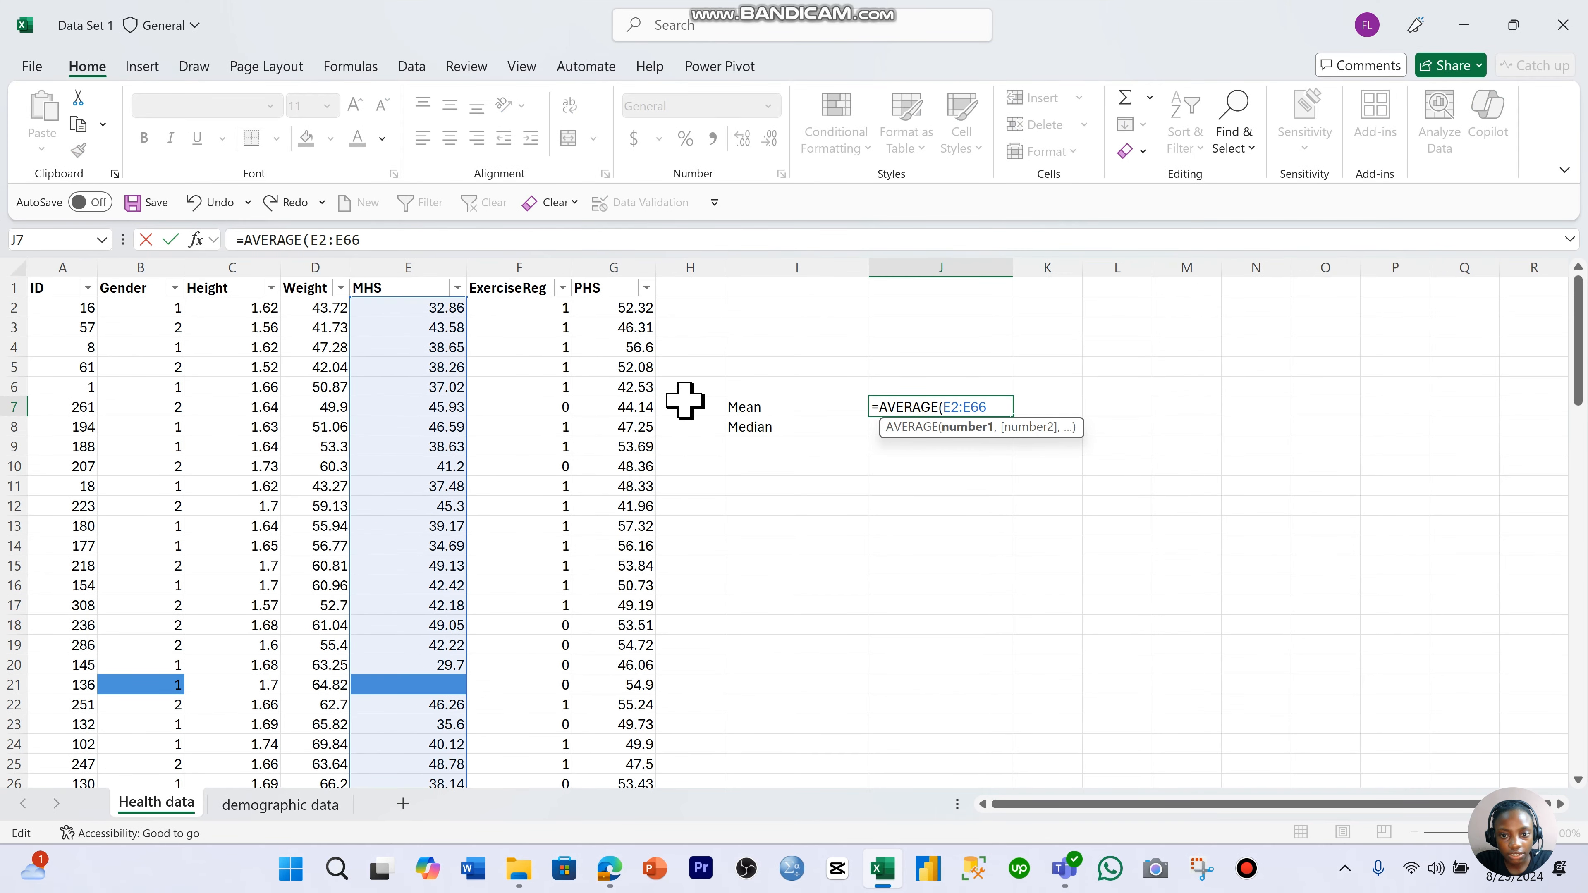
pyautogui.scroll(-15, 493, 411)
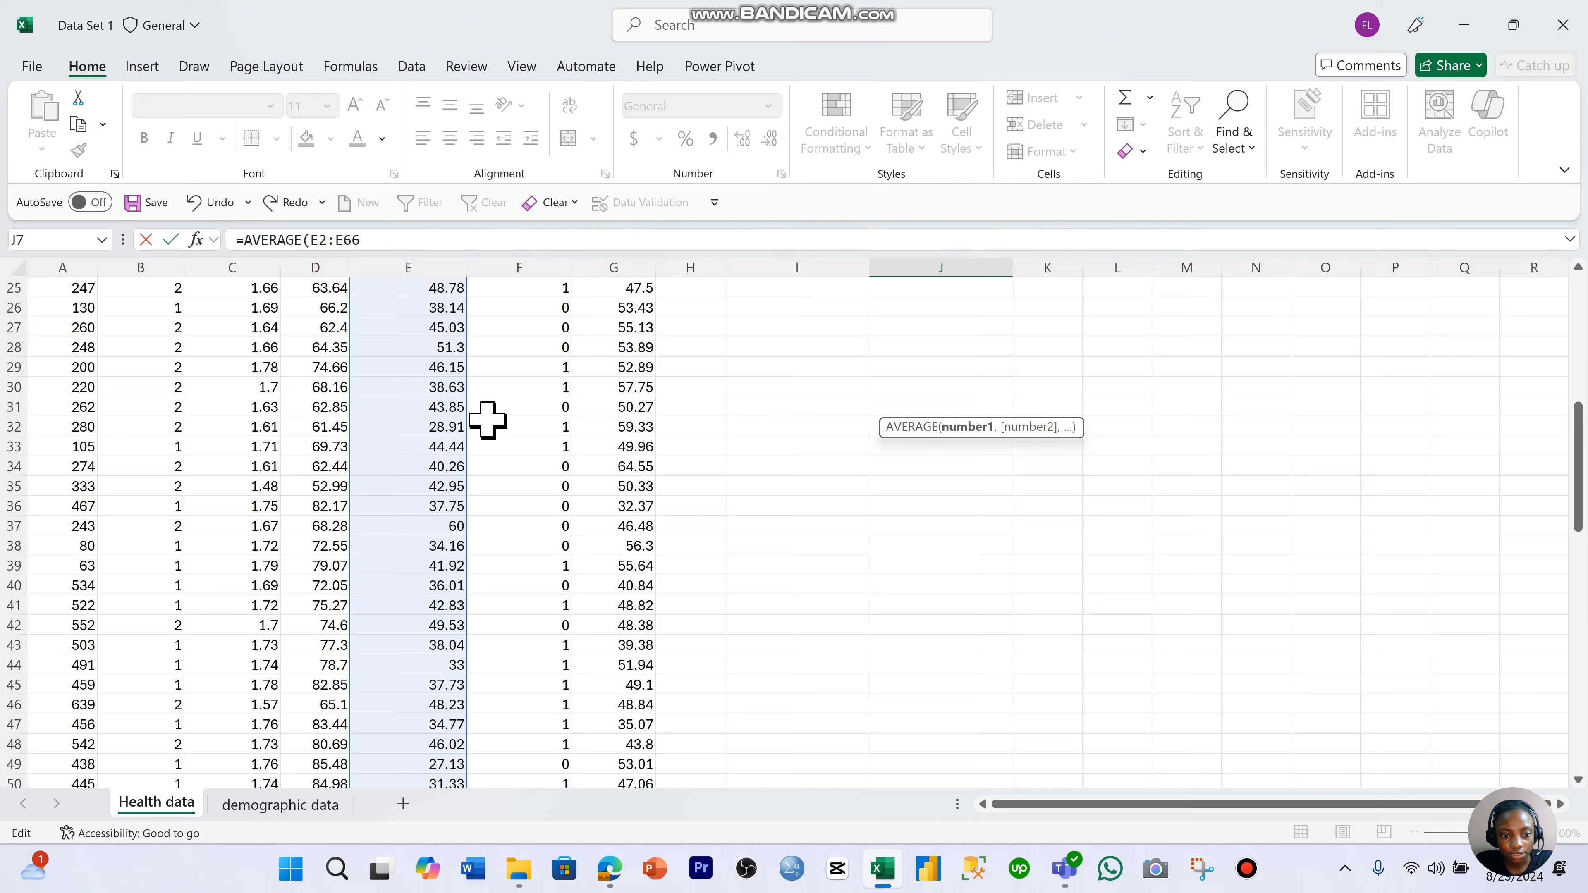
pyautogui.scroll(-5, 484, 427)
pyautogui.scroll(20, 483, 428)
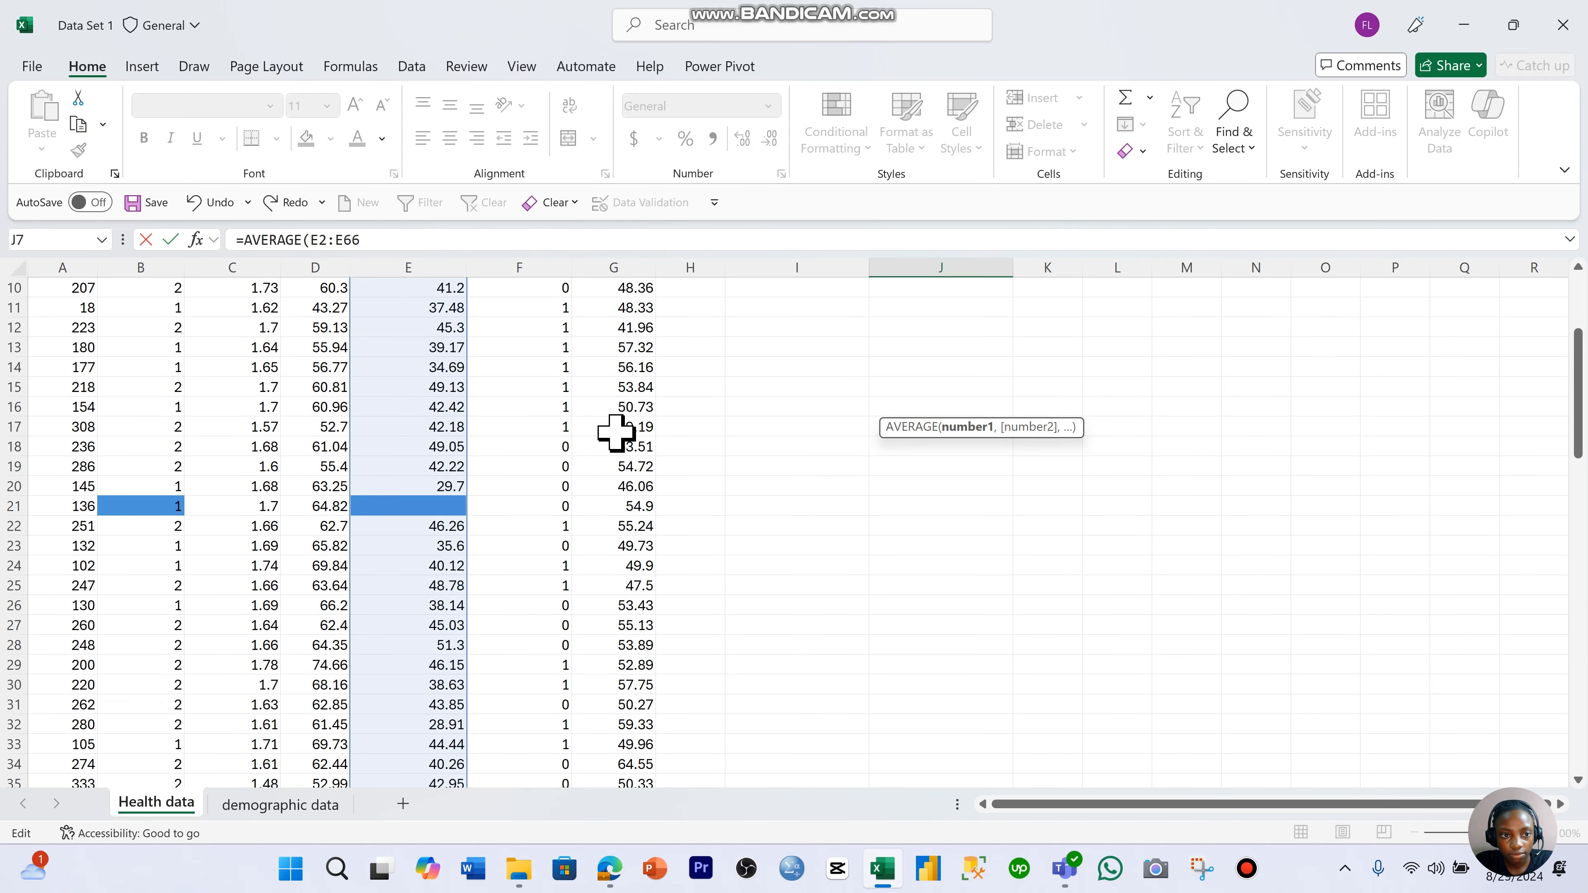
pyautogui.click(522, 240)
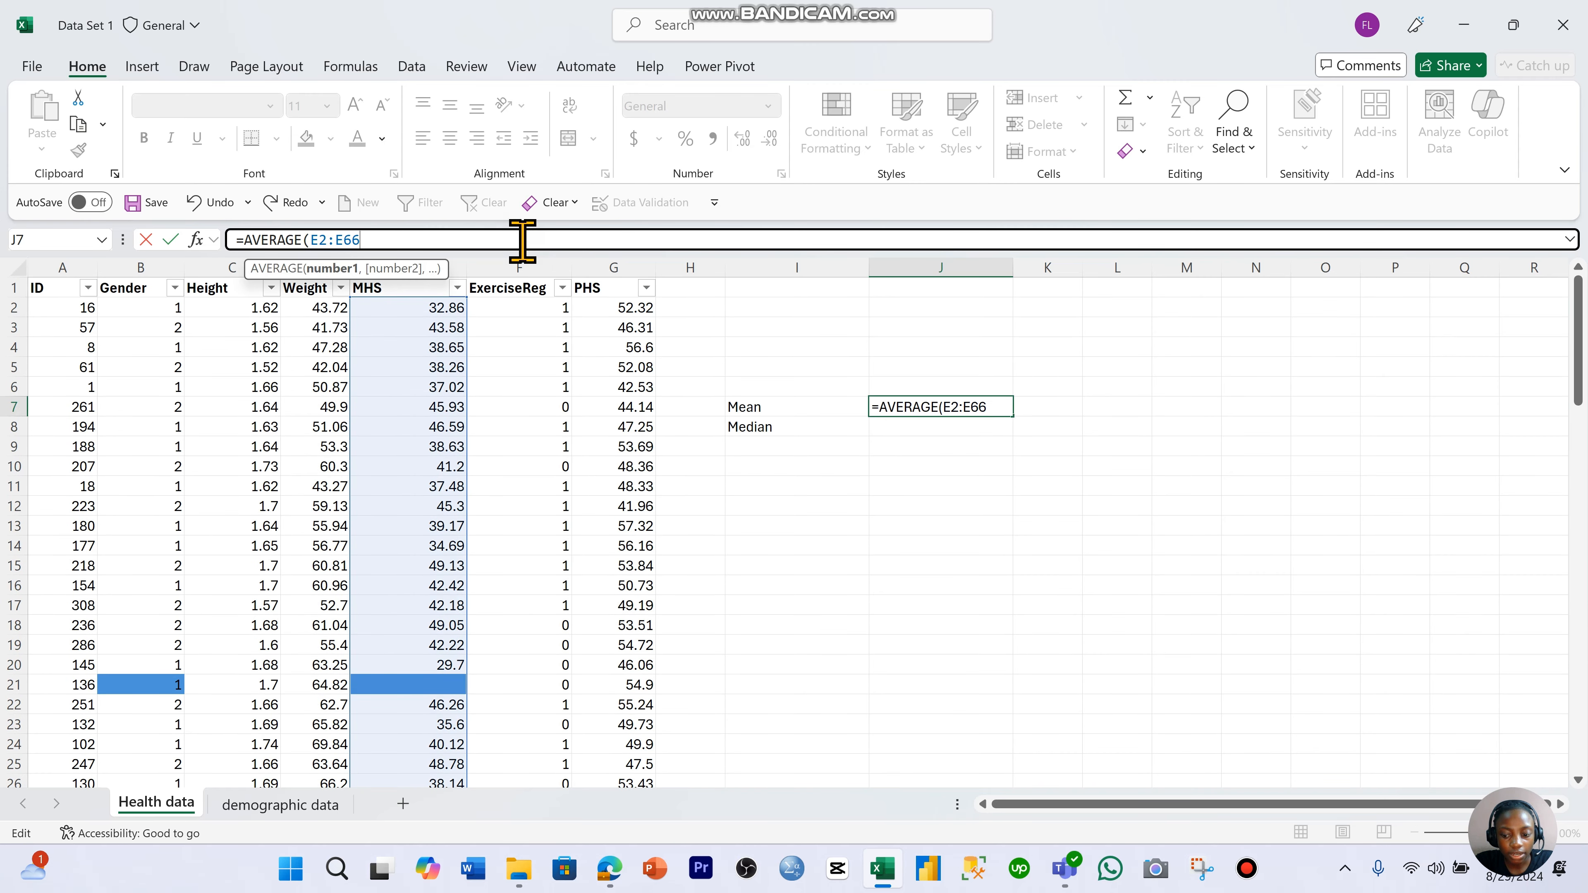
pyautogui.press('BackSpace')
pyautogui.press('BackSpace')
pyautogui.press('BackSpace')
pyautogui.press('BackSpace')
pyautogui.press('BackSpace')
pyautogui.press('BackSpace')
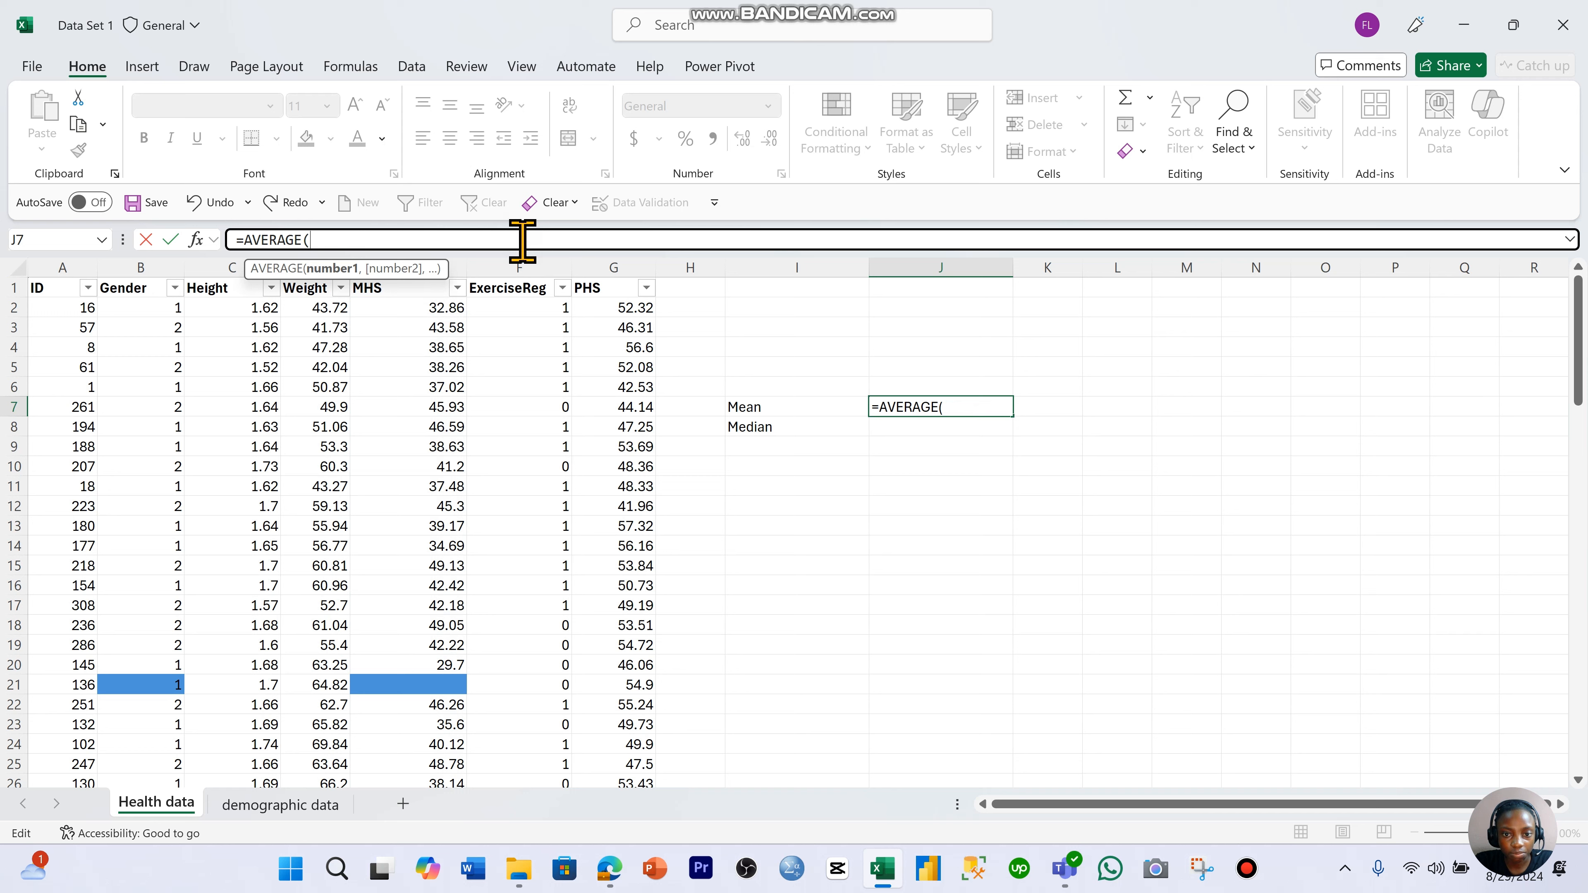
# - Try E2:E22 and the single cell E2 as the AVERAGE argument in J7, and clear the argument
pyautogui.click(436, 310)
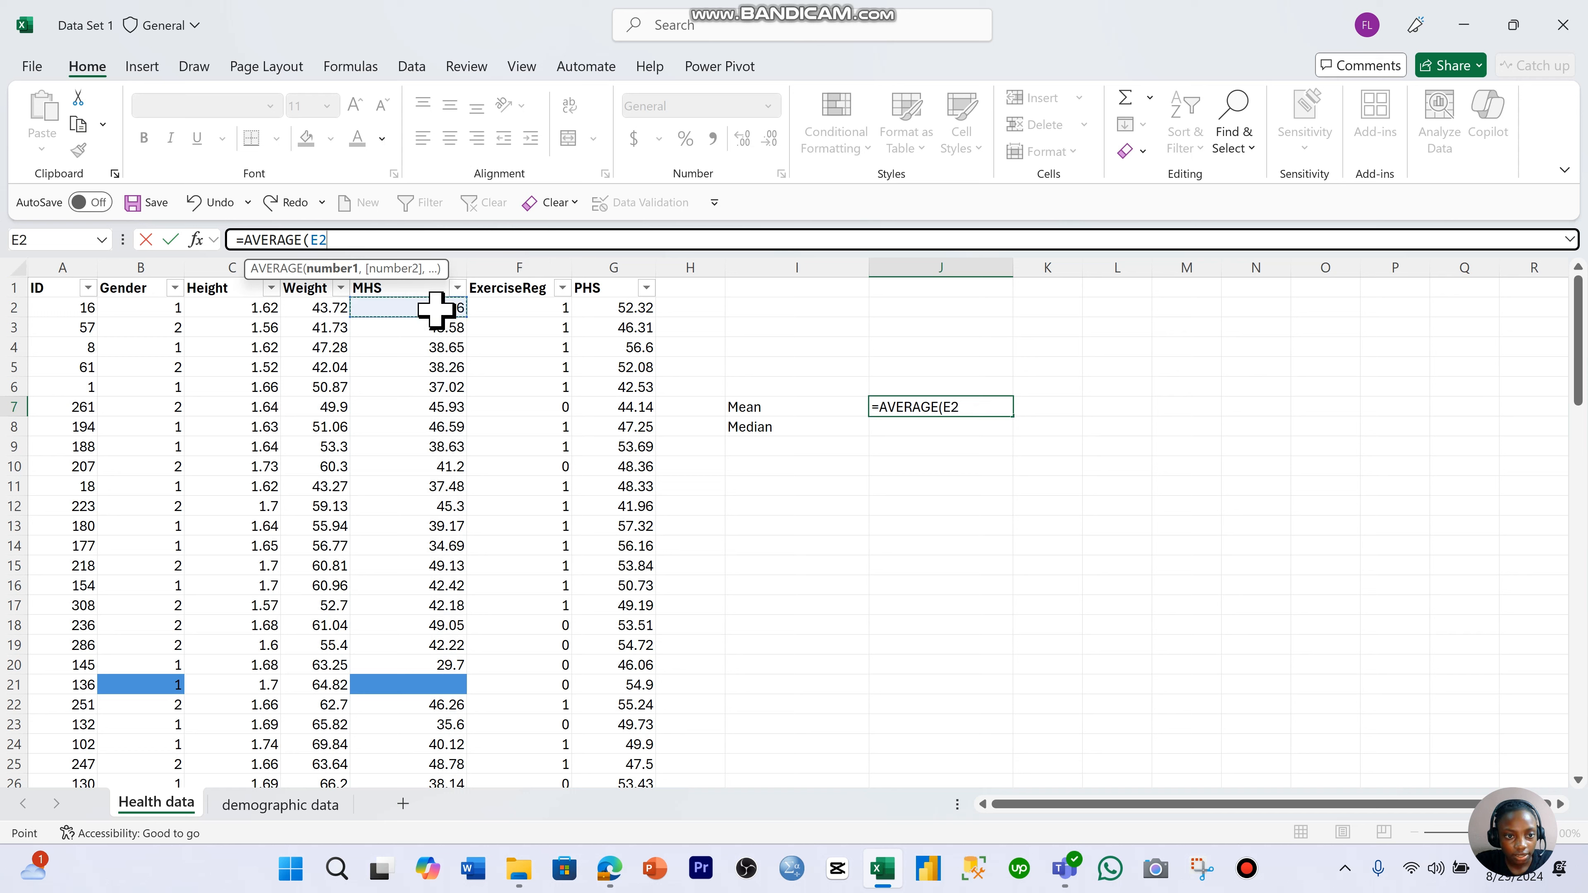
pyautogui.moveTo(435, 310); pyautogui.dragTo(369, 699)
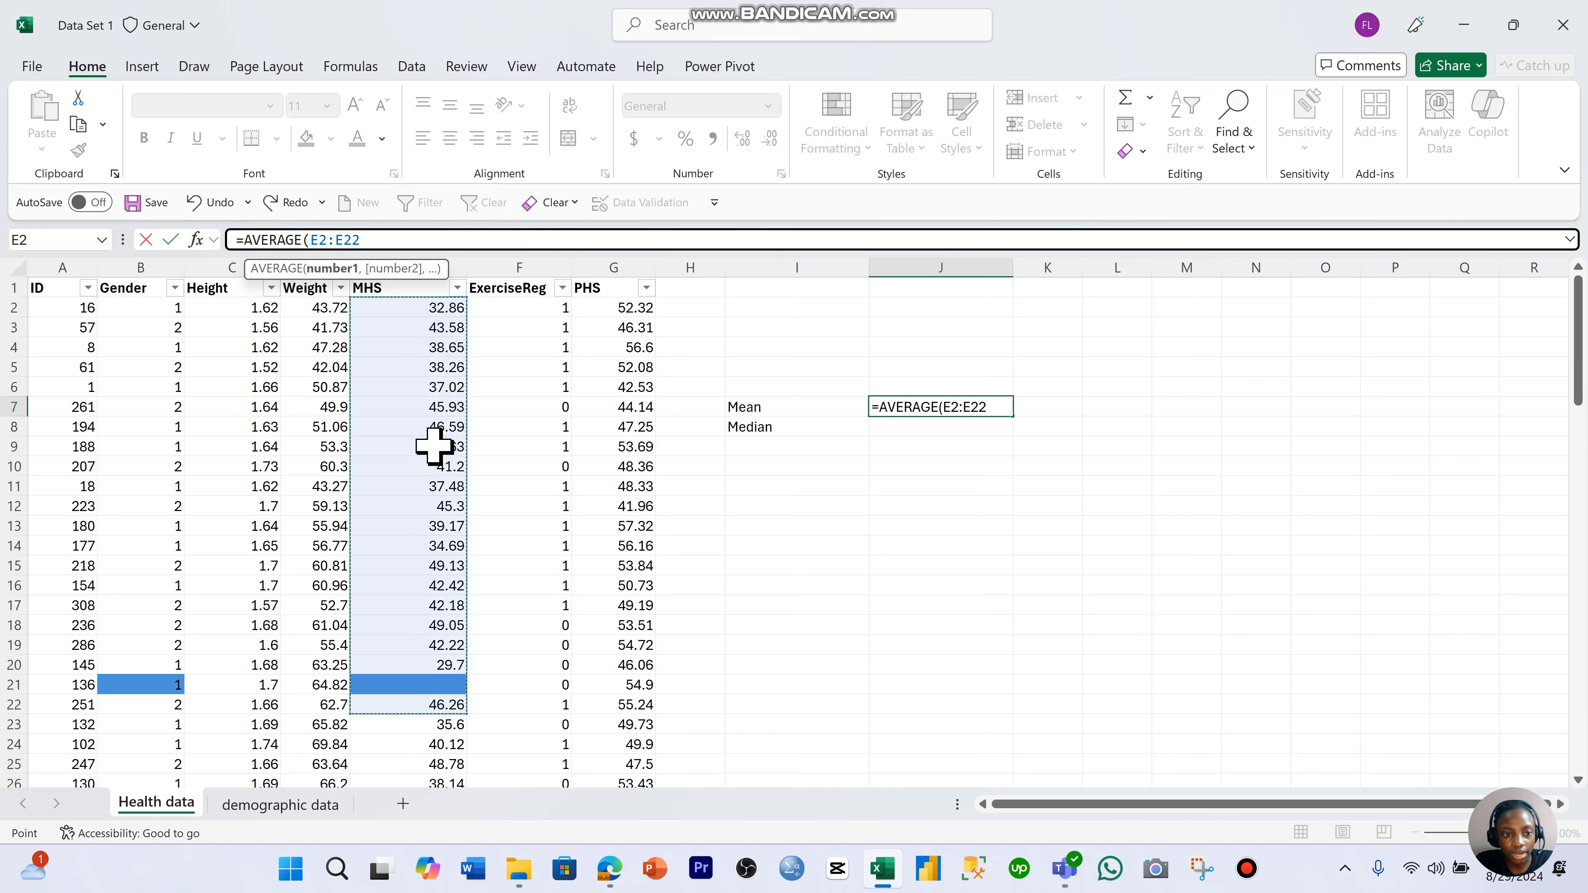
pyautogui.click(425, 310)
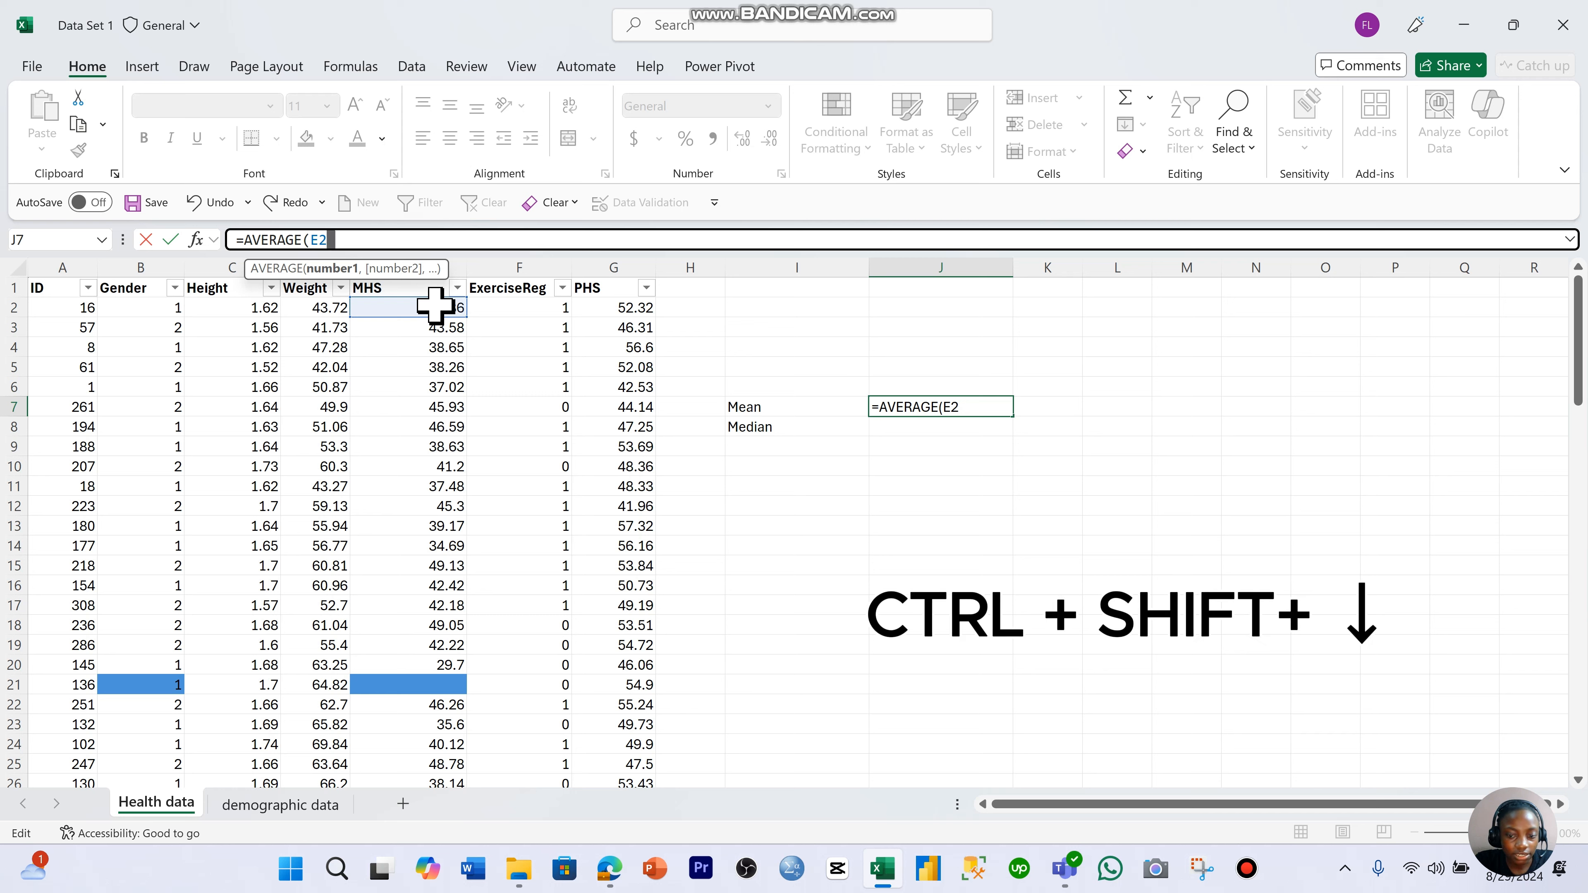
pyautogui.click(435, 306)
pyautogui.click(936, 405)
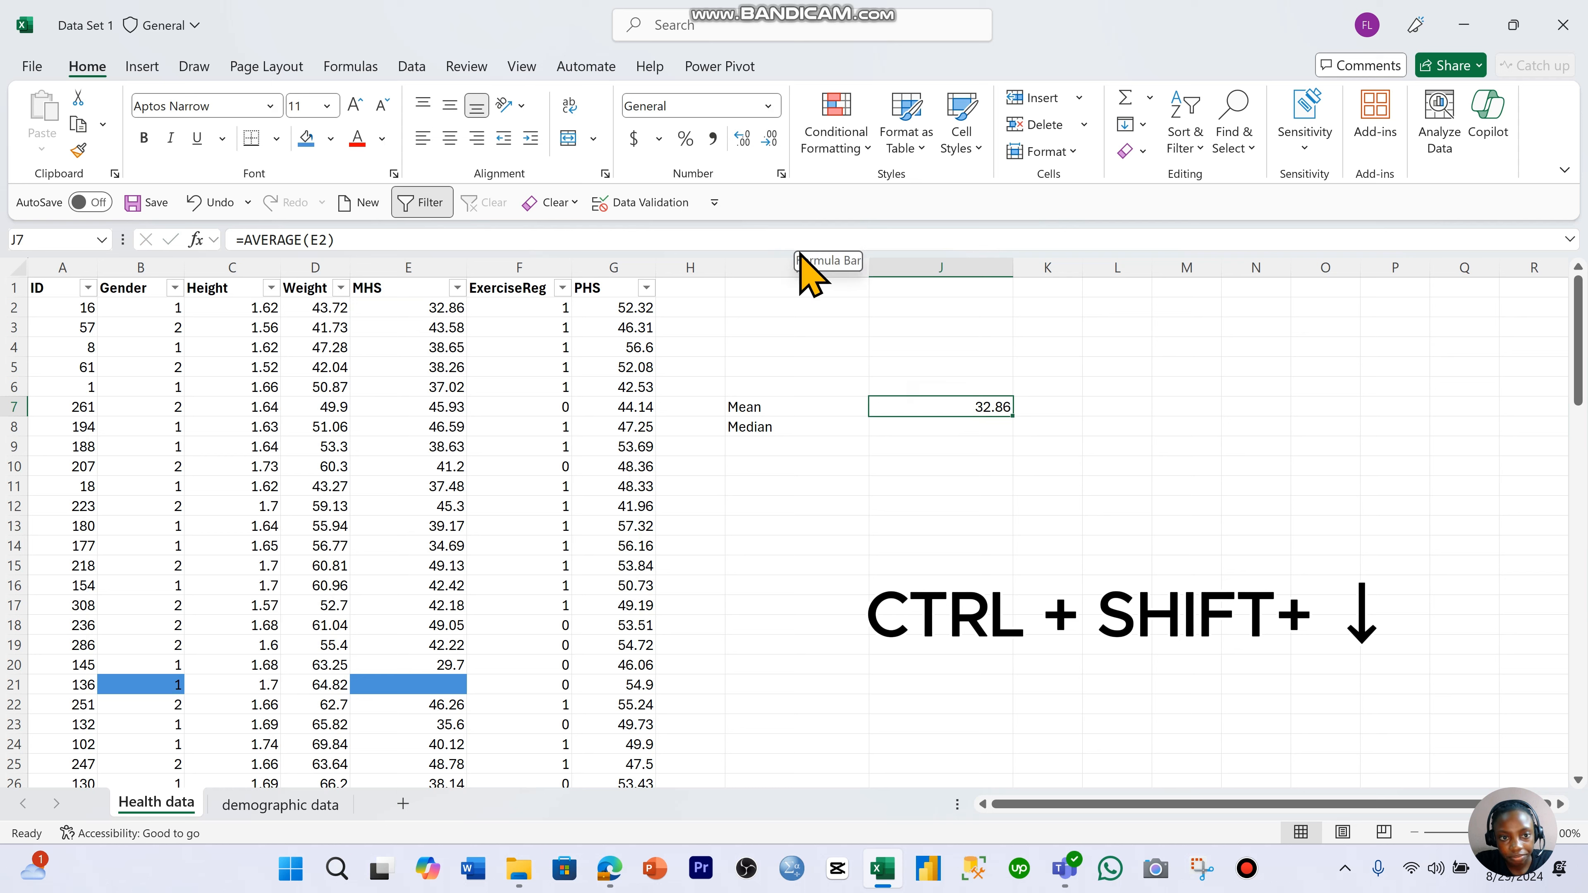
pyautogui.click(815, 238)
pyautogui.press('BackSpace')
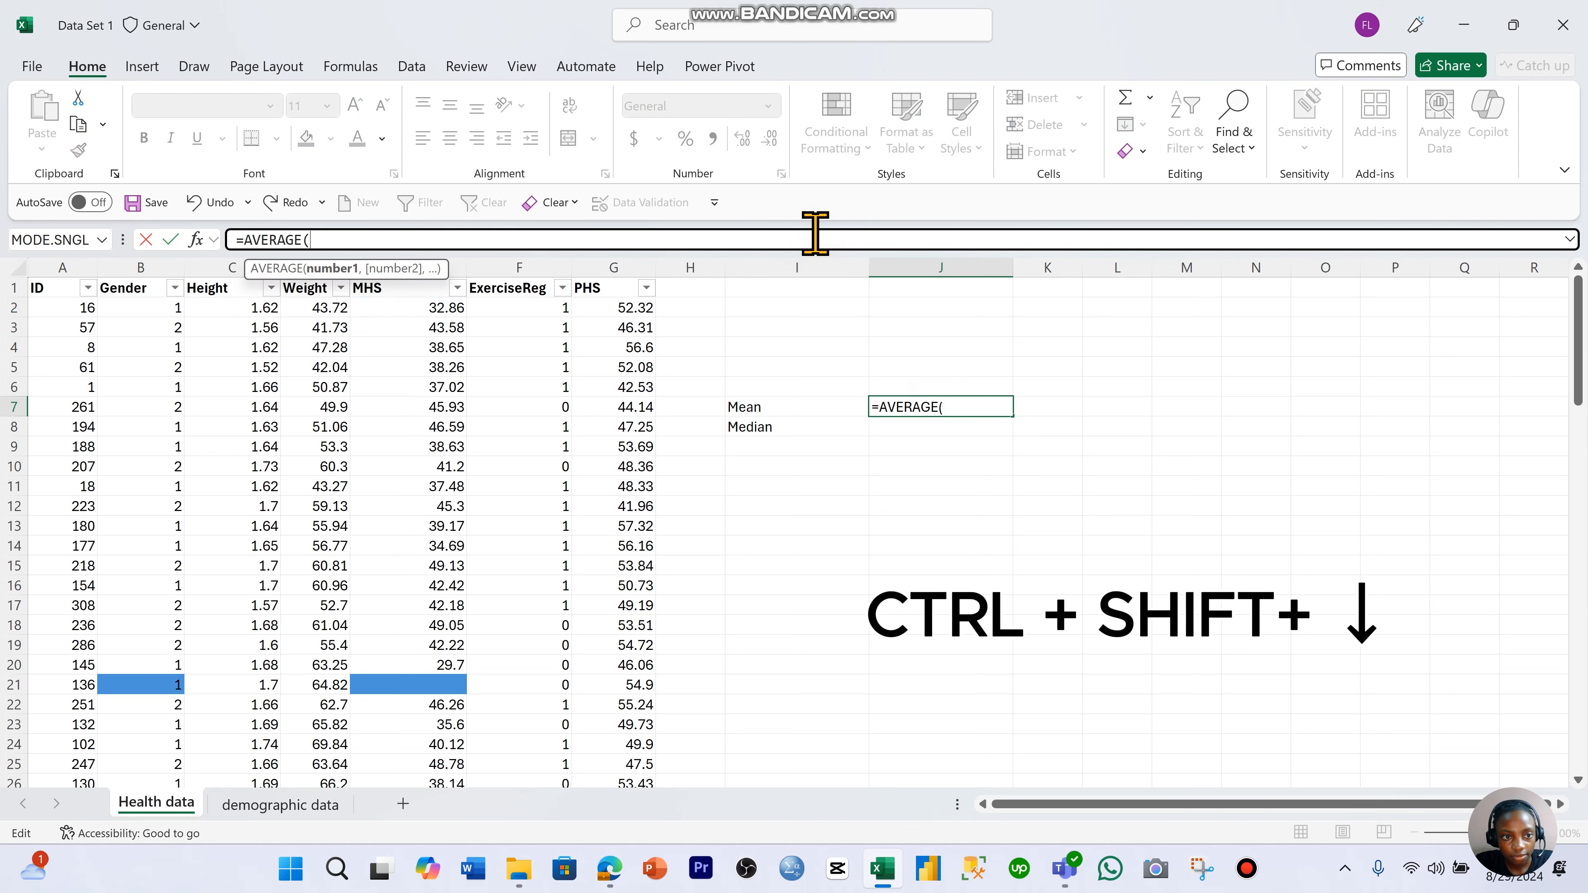
# - Complete the AVERAGE formula in J7 with the MHS range E2:E94 to calculate the column's mean
pyautogui.click(427, 305)
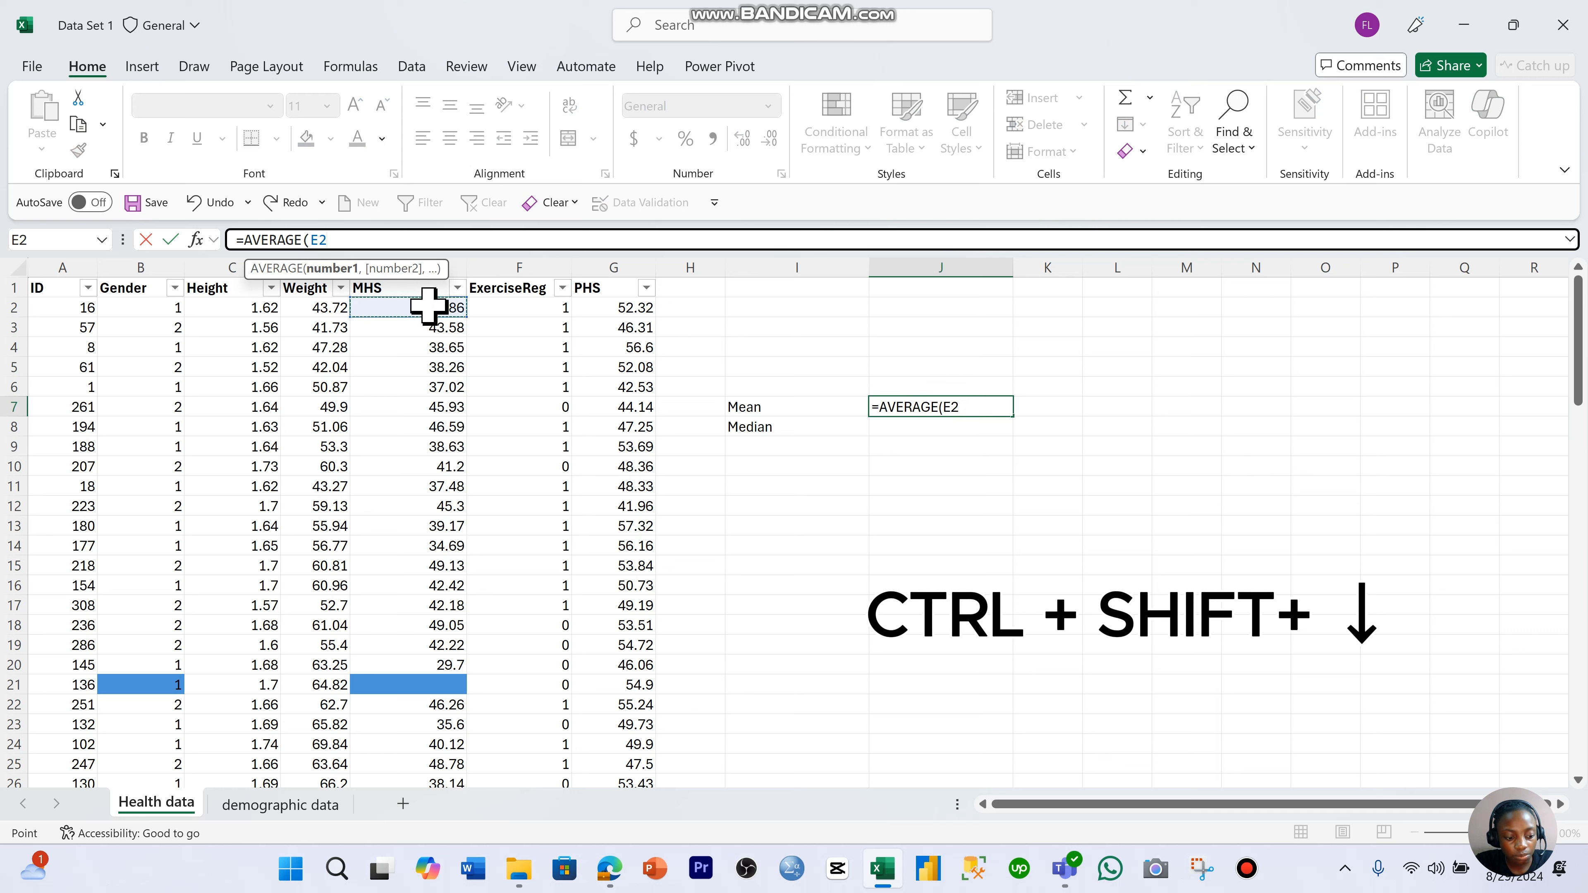
pyautogui.hotkey('ctrl', 'shift', 'Down')
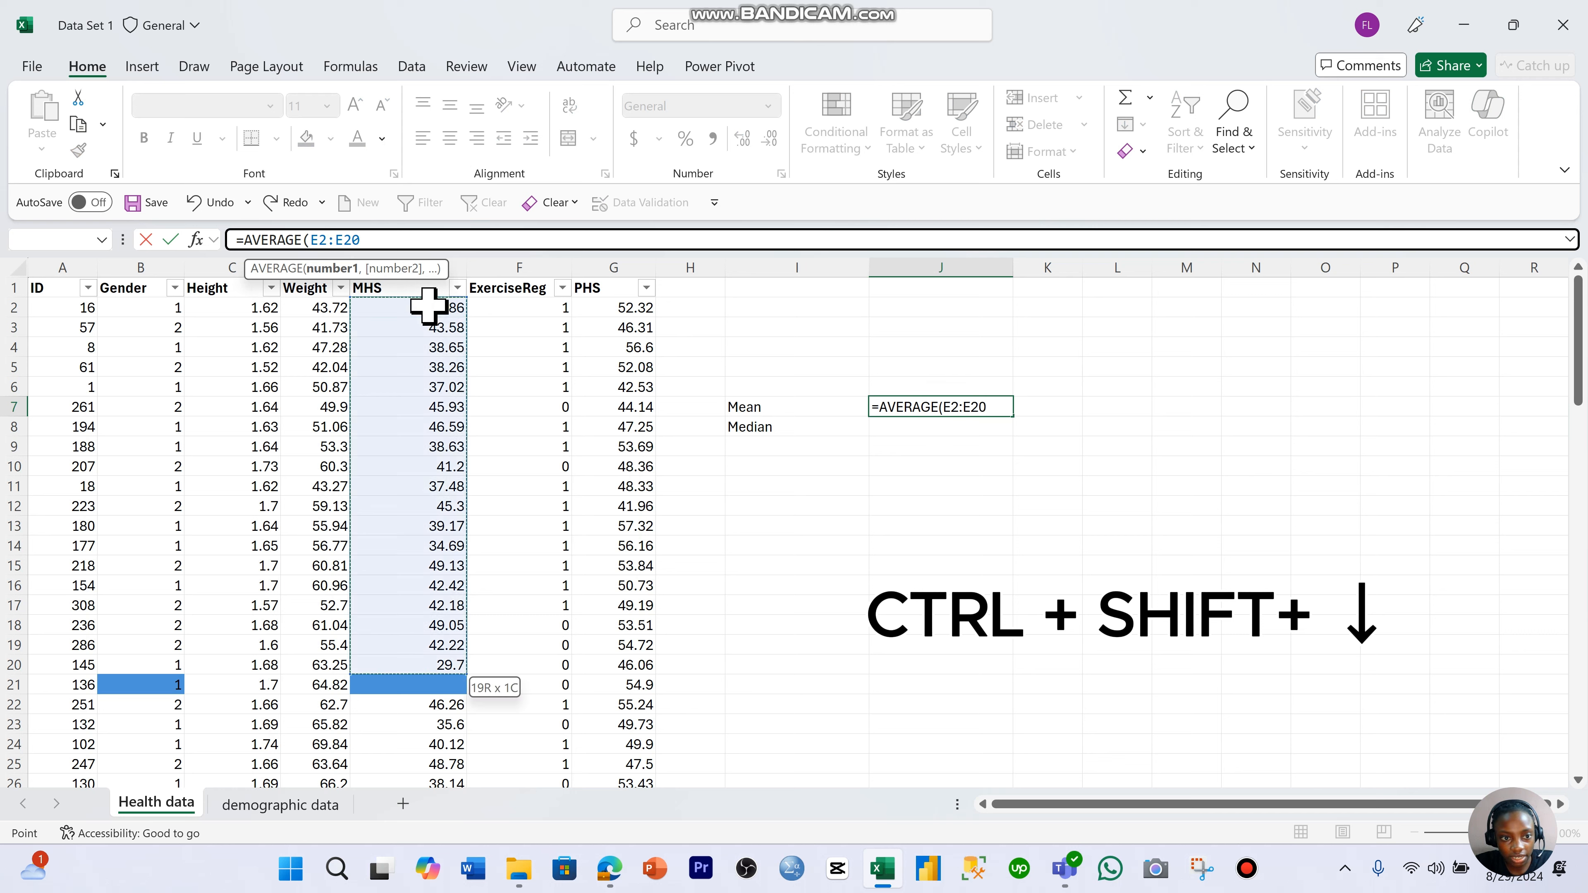
pyautogui.hotkey('ctrl', 'shift', 'Down')
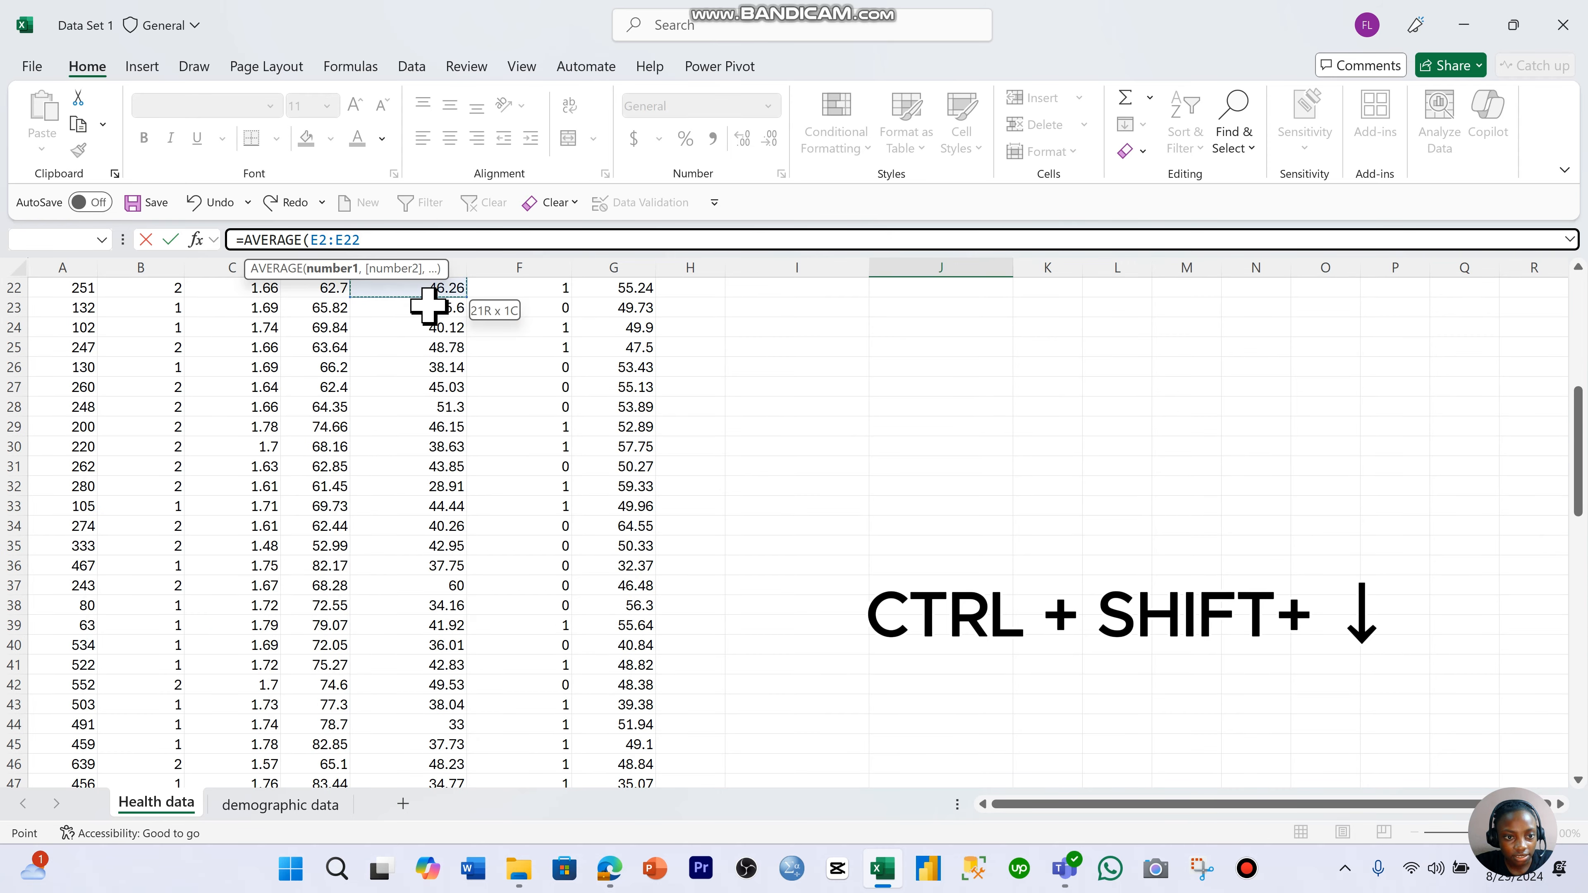
pyautogui.hotkey('ctrl', 'shift', 'Down')
pyautogui.hotkey('ctrl', 'shift', 'Down')
pyautogui.hotkey('ctrl', 'shift', 'Up')
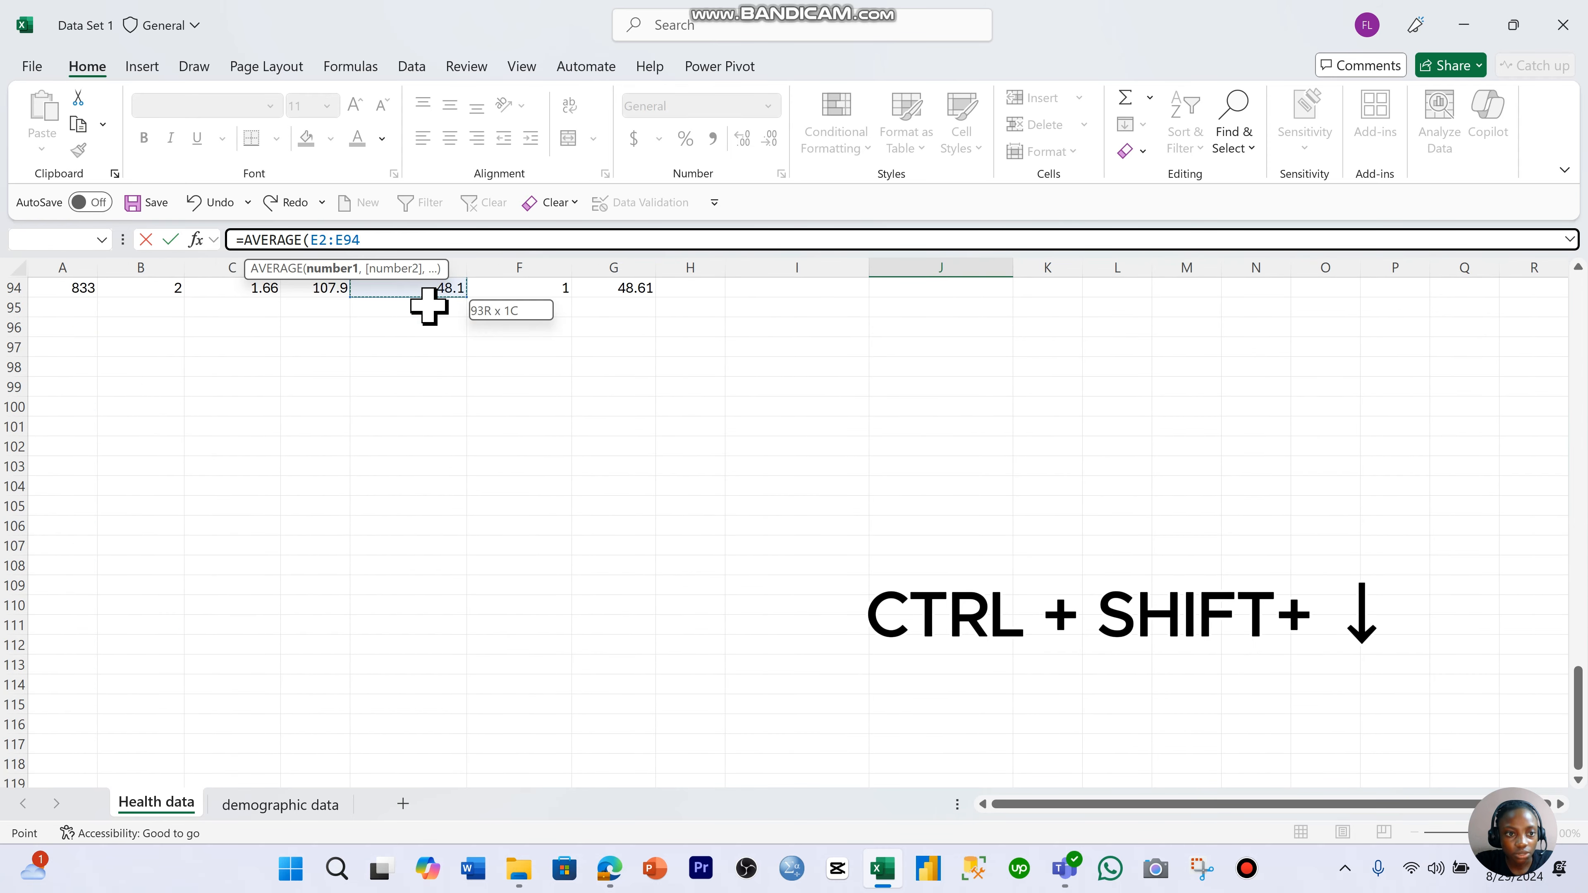
pyautogui.scroll(20, 429, 307)
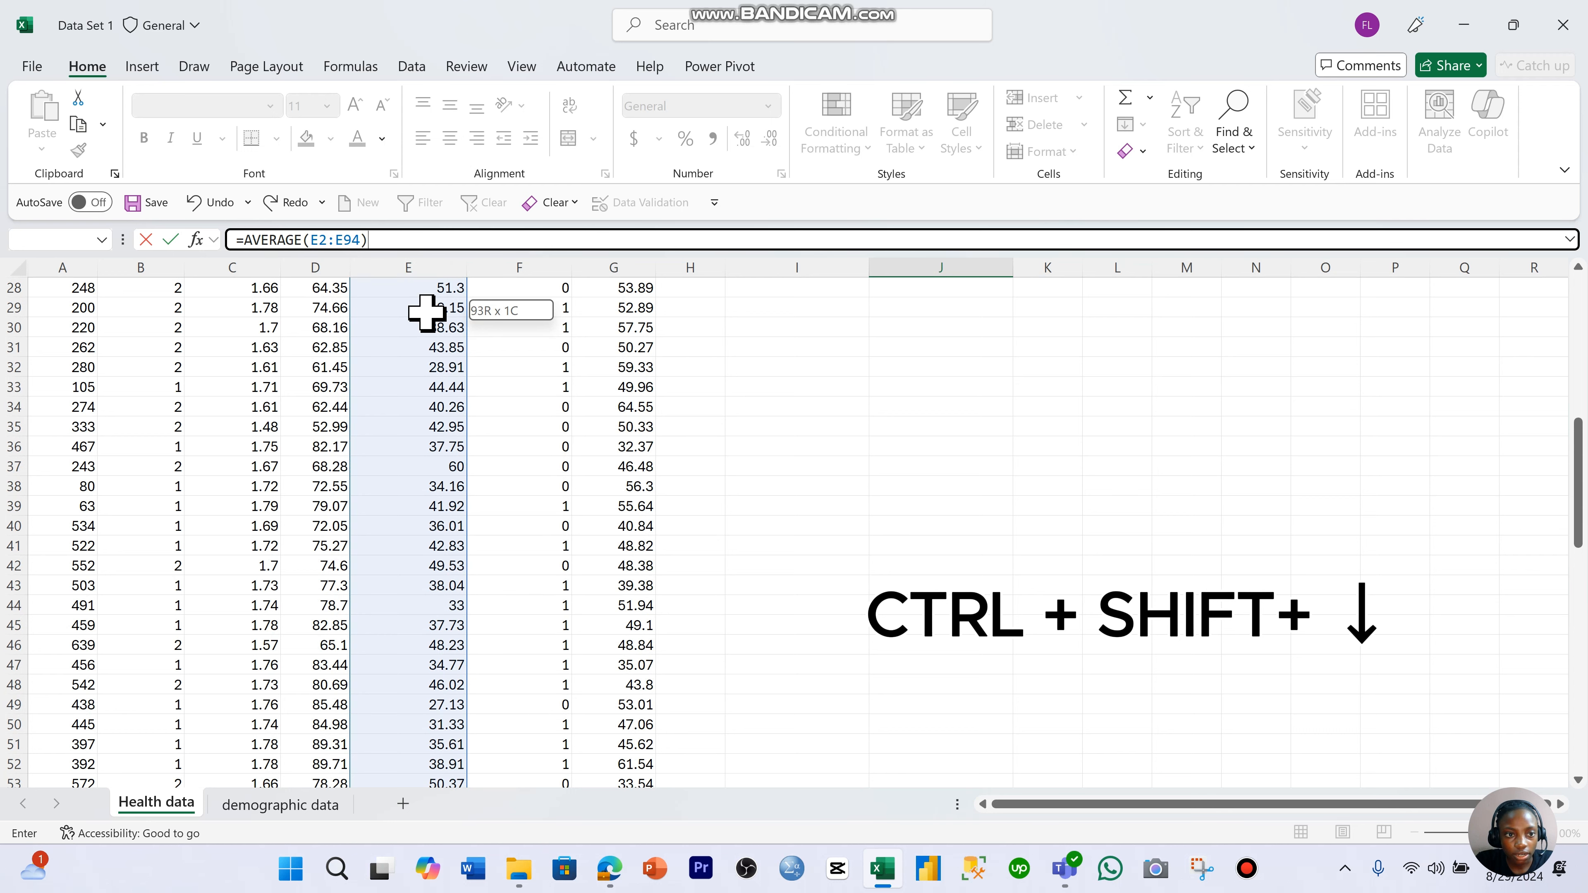
pyautogui.press('Escape')
pyautogui.scroll(3, 1105, 431)
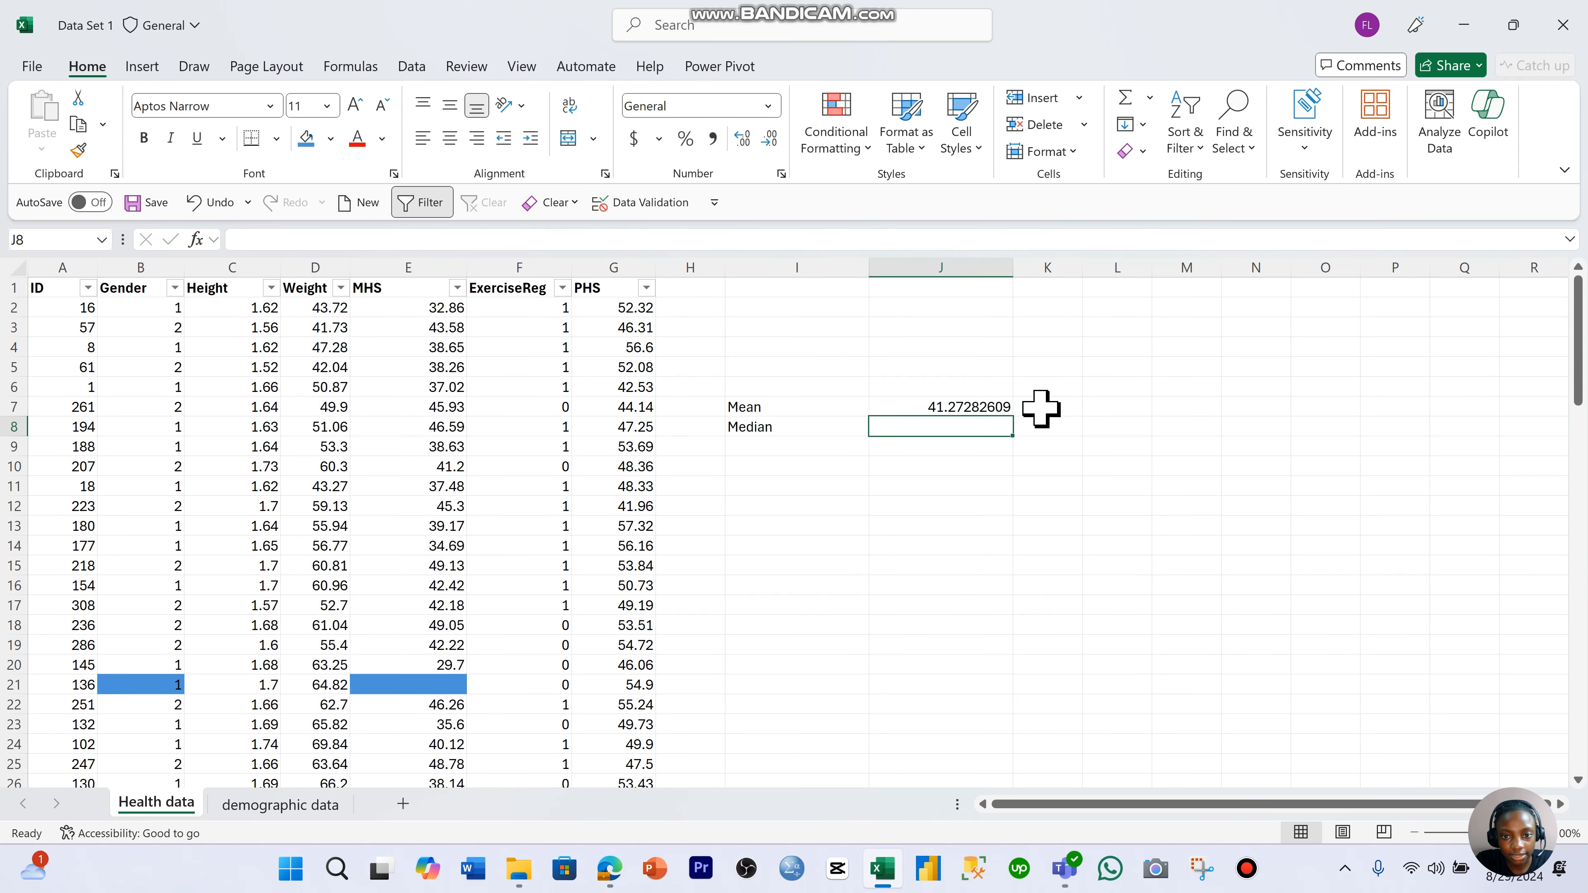
# - Calculate the median of all MHS values from E2 down in cell J8, using a MEDIAN formula
pyautogui.click(957, 408)
pyautogui.click(429, 305)
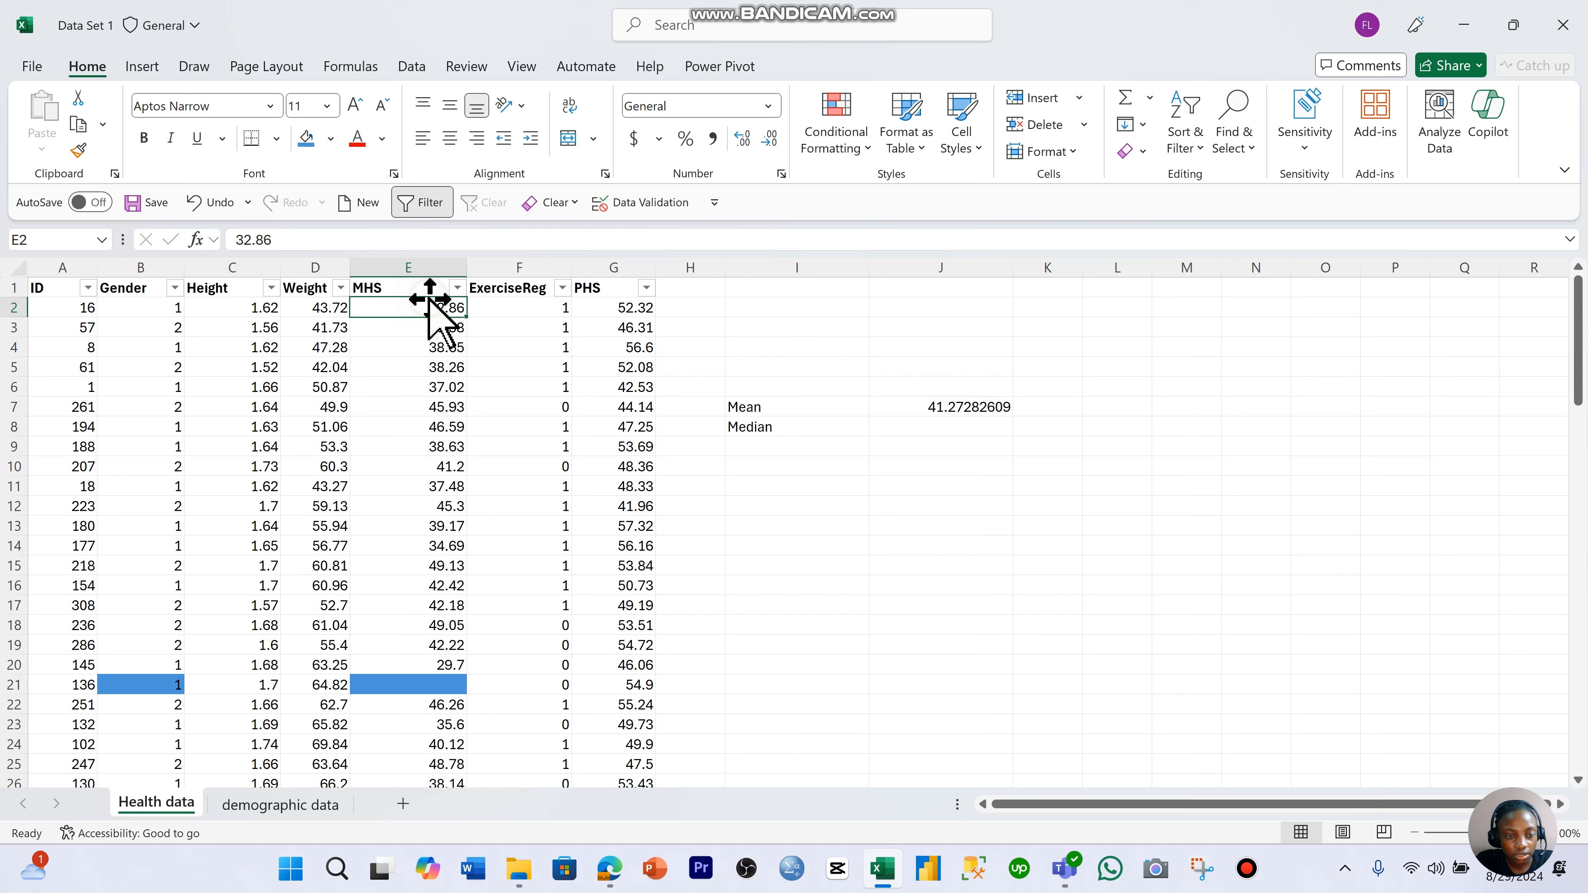
pyautogui.click(983, 431)
pyautogui.write('=medi')
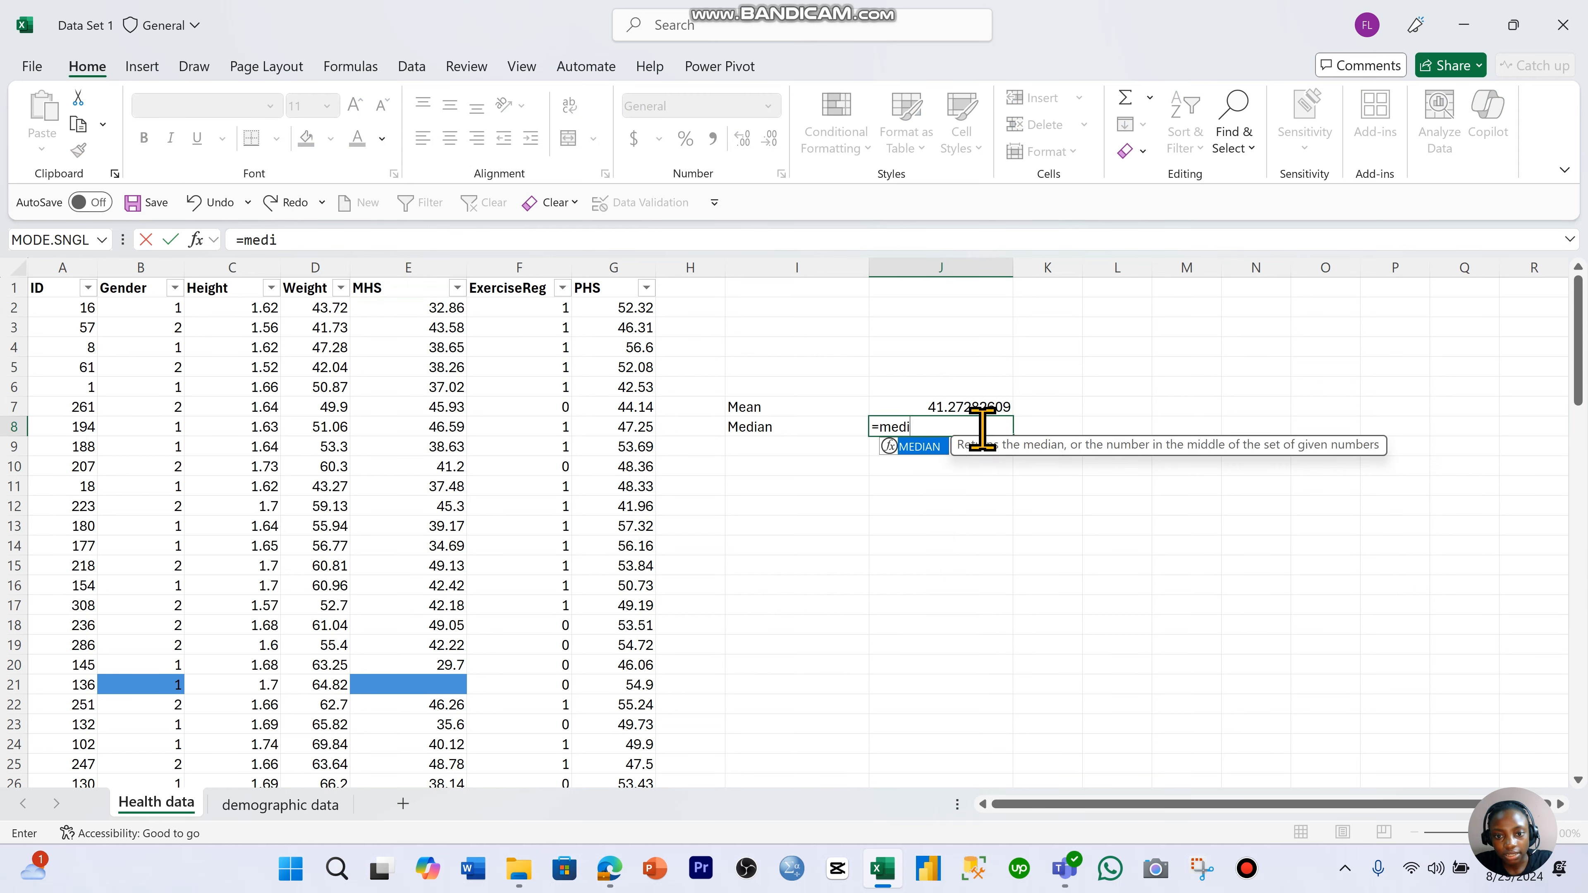
pyautogui.press('Tab')
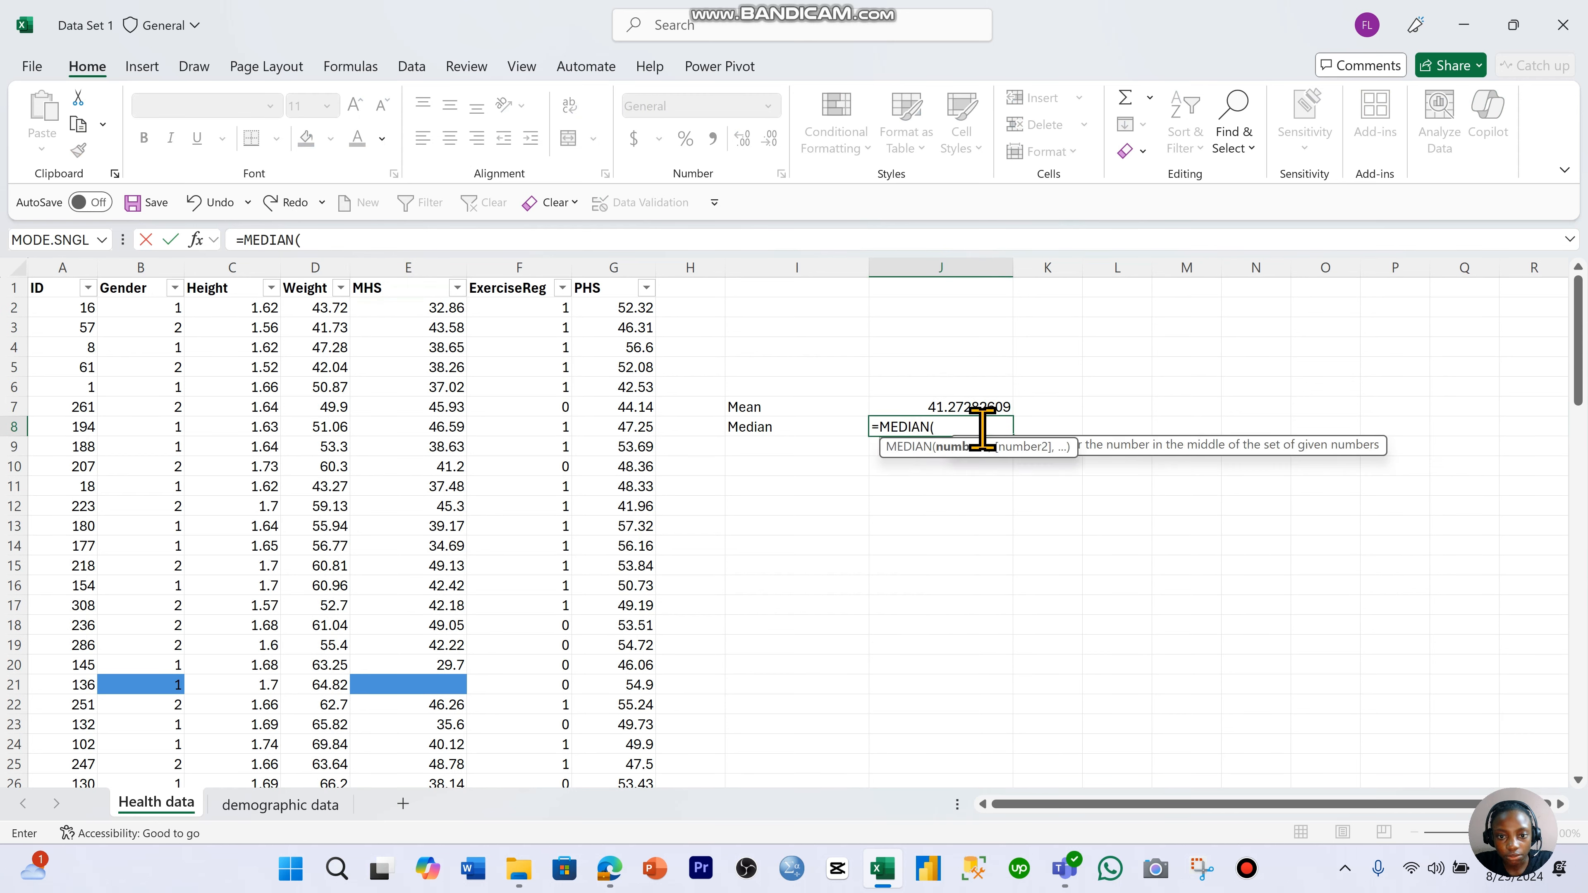
pyautogui.click(432, 309)
pyautogui.hotkey('ctrl', 'shift', 'Down')
pyautogui.hotkey('ctrl', 'shift', 'Down')
pyautogui.hotkey('ctrl', 'shift', 'Down')
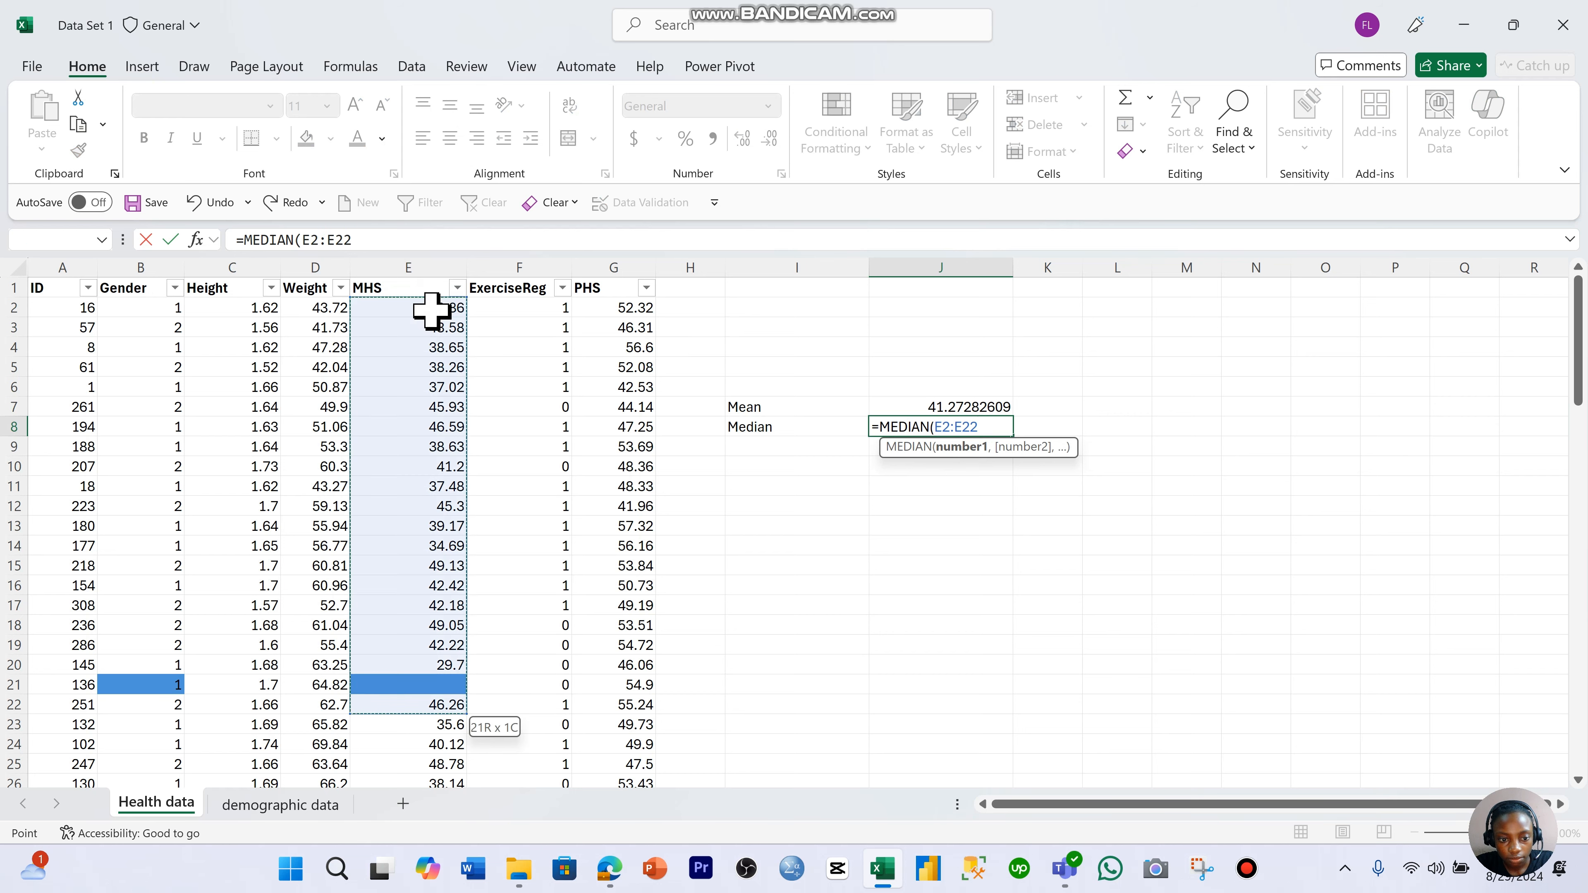
pyautogui.press('Return')
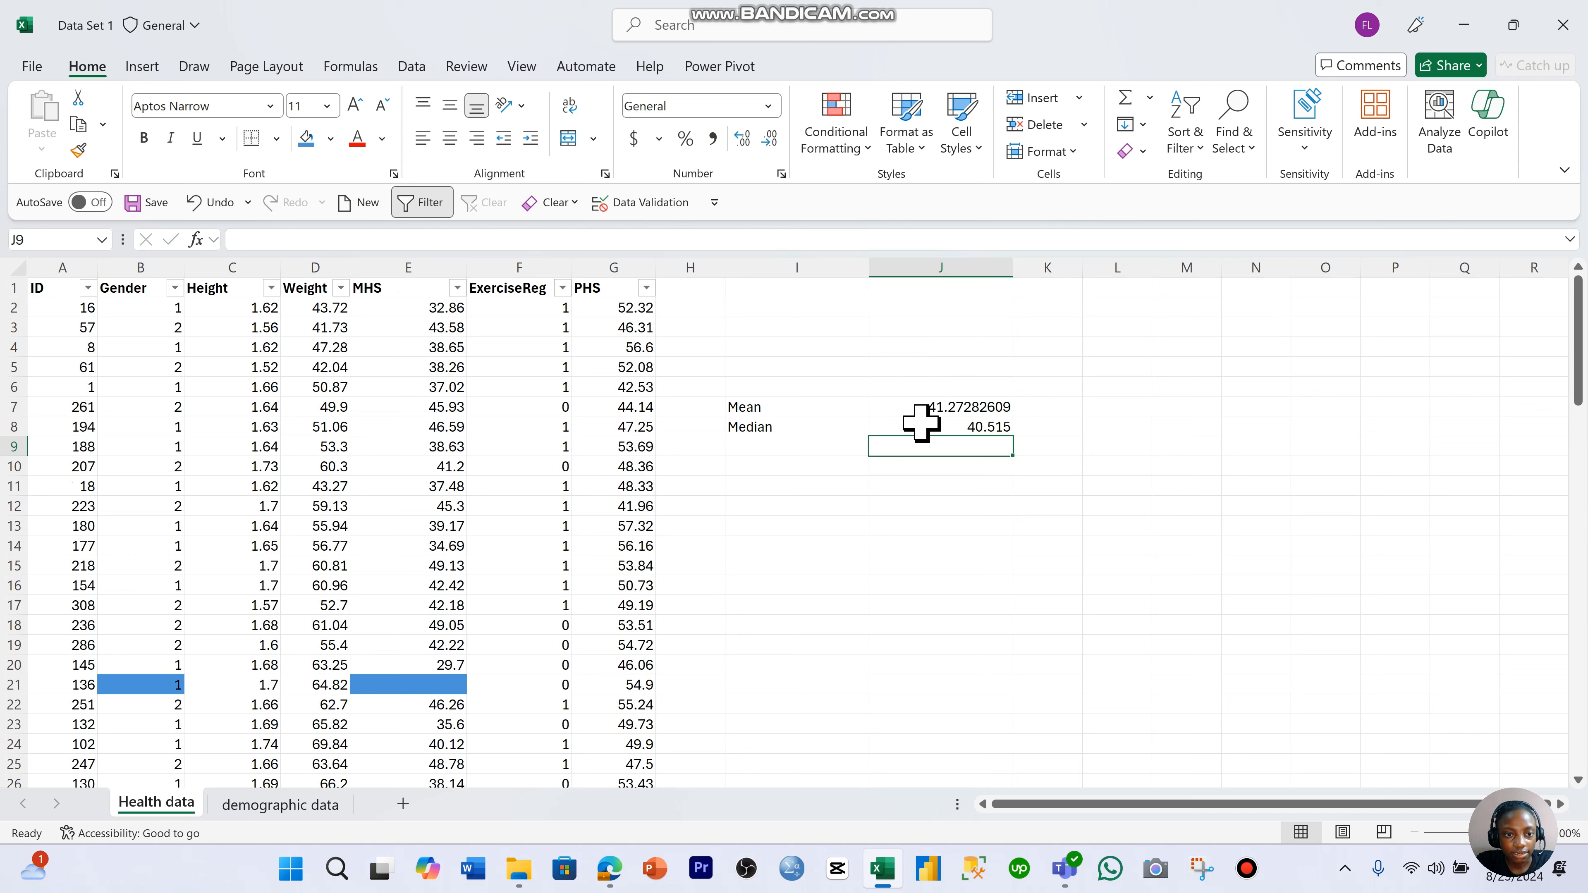
# - Compare the mean and median as candidate fill values for the blank MHS cell E21, and examine the Gender column
pyautogui.click(384, 670)
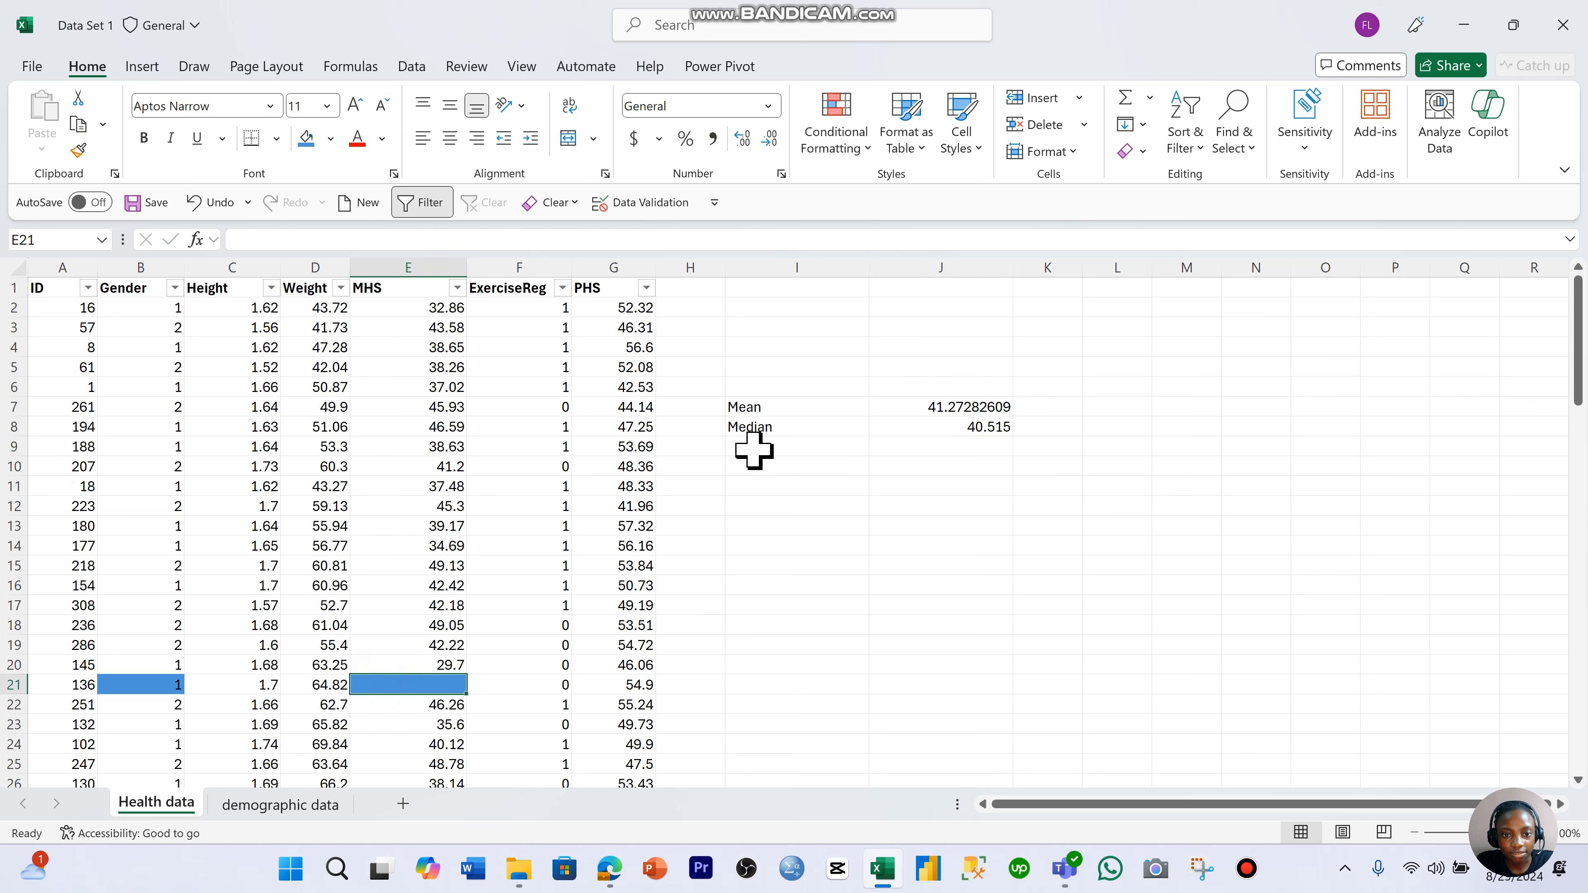
pyautogui.click(786, 408)
pyautogui.click(787, 431)
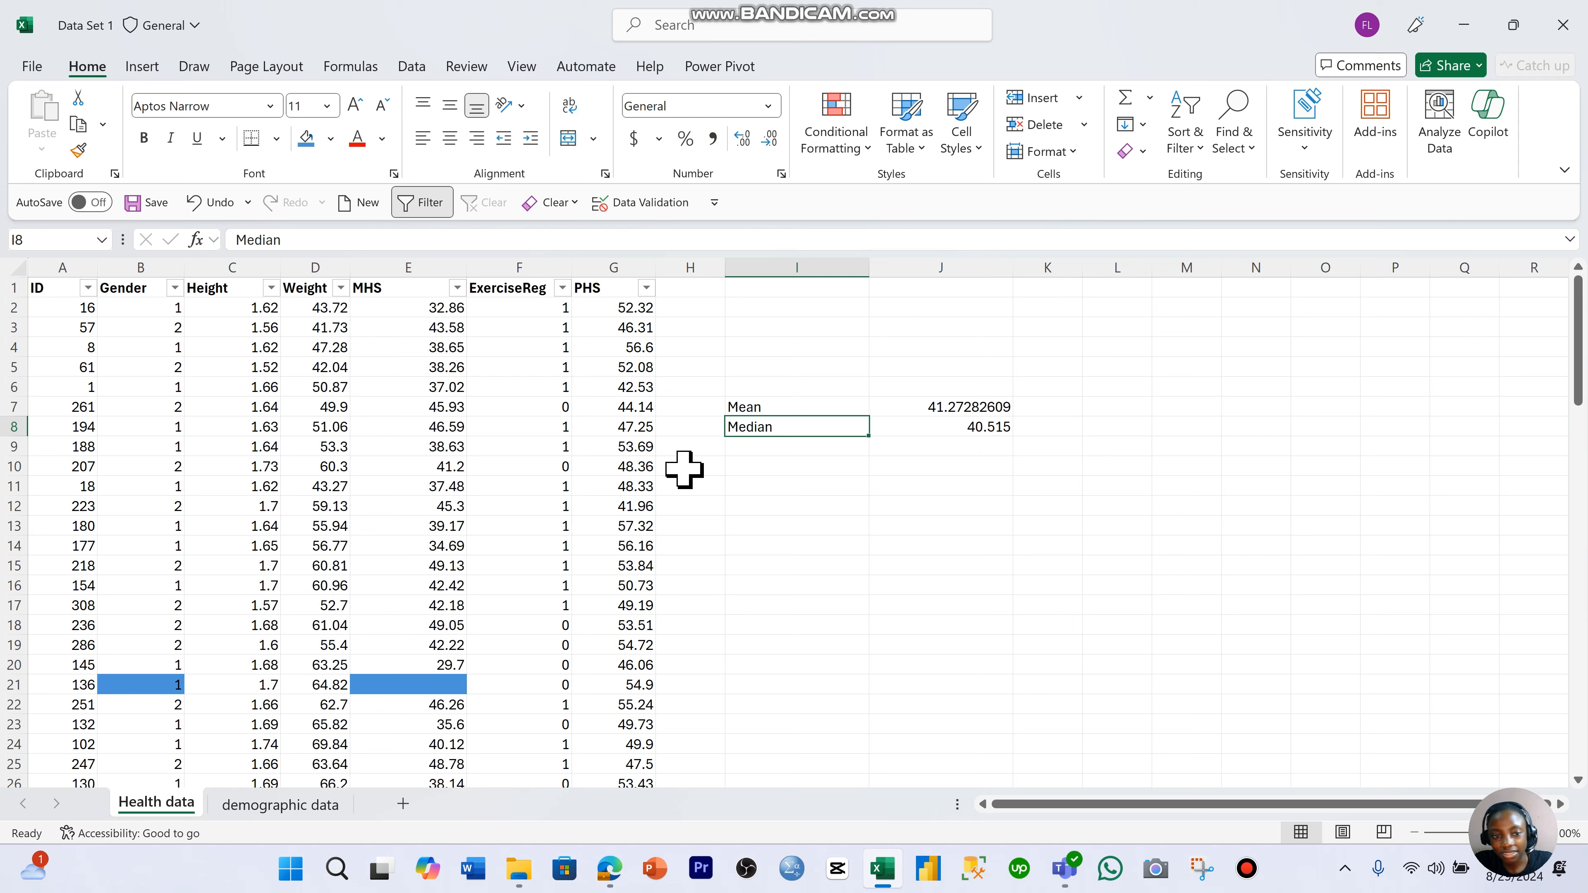
pyautogui.click(422, 307)
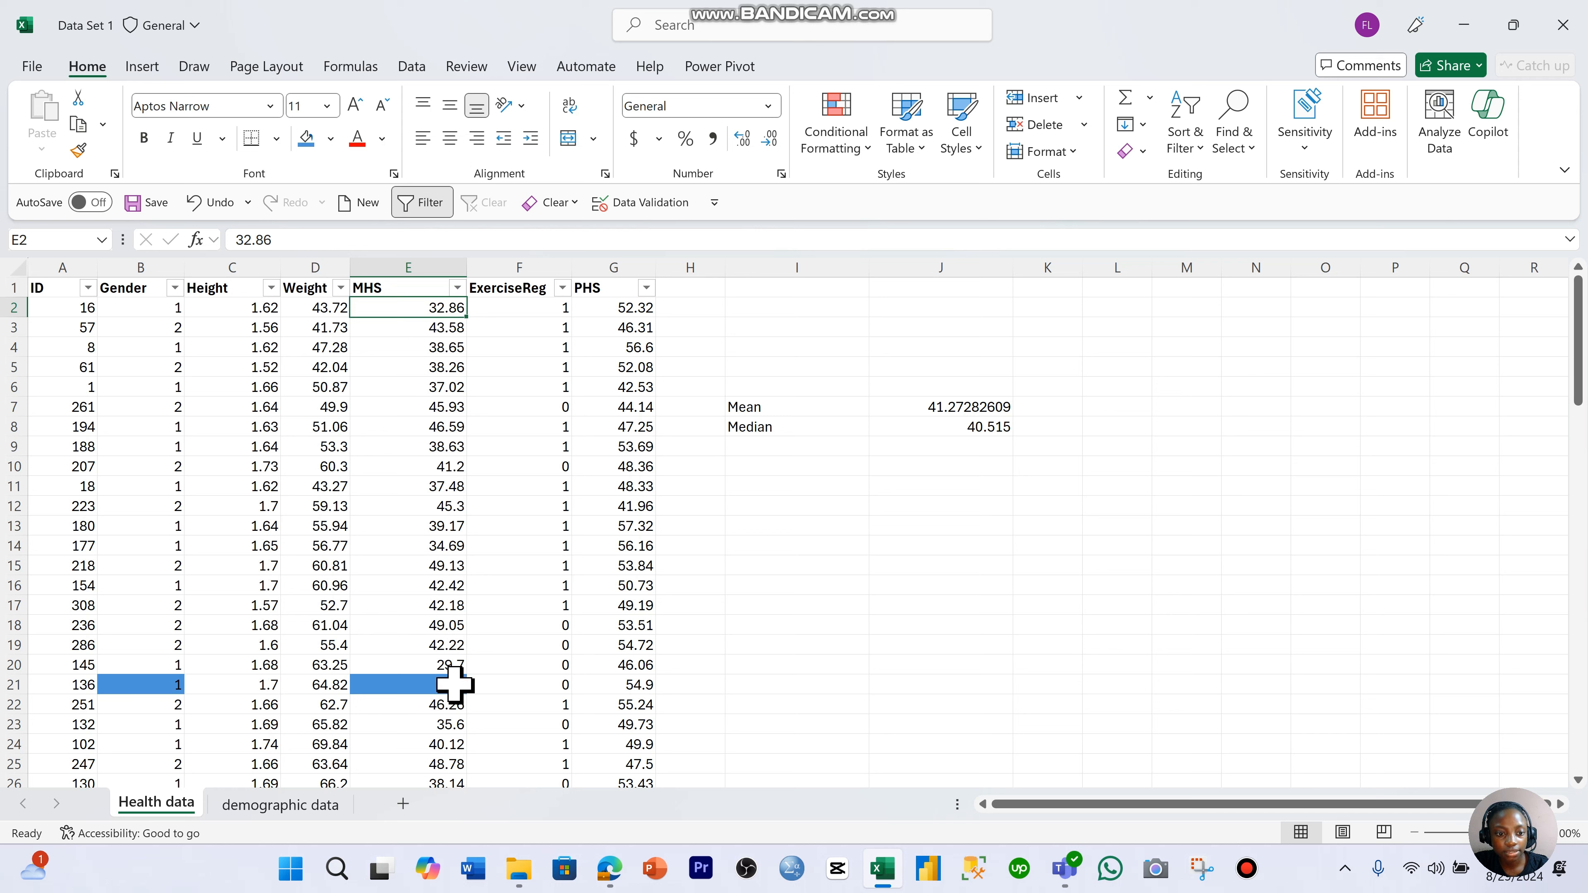
pyautogui.click(407, 254)
pyautogui.click(492, 383)
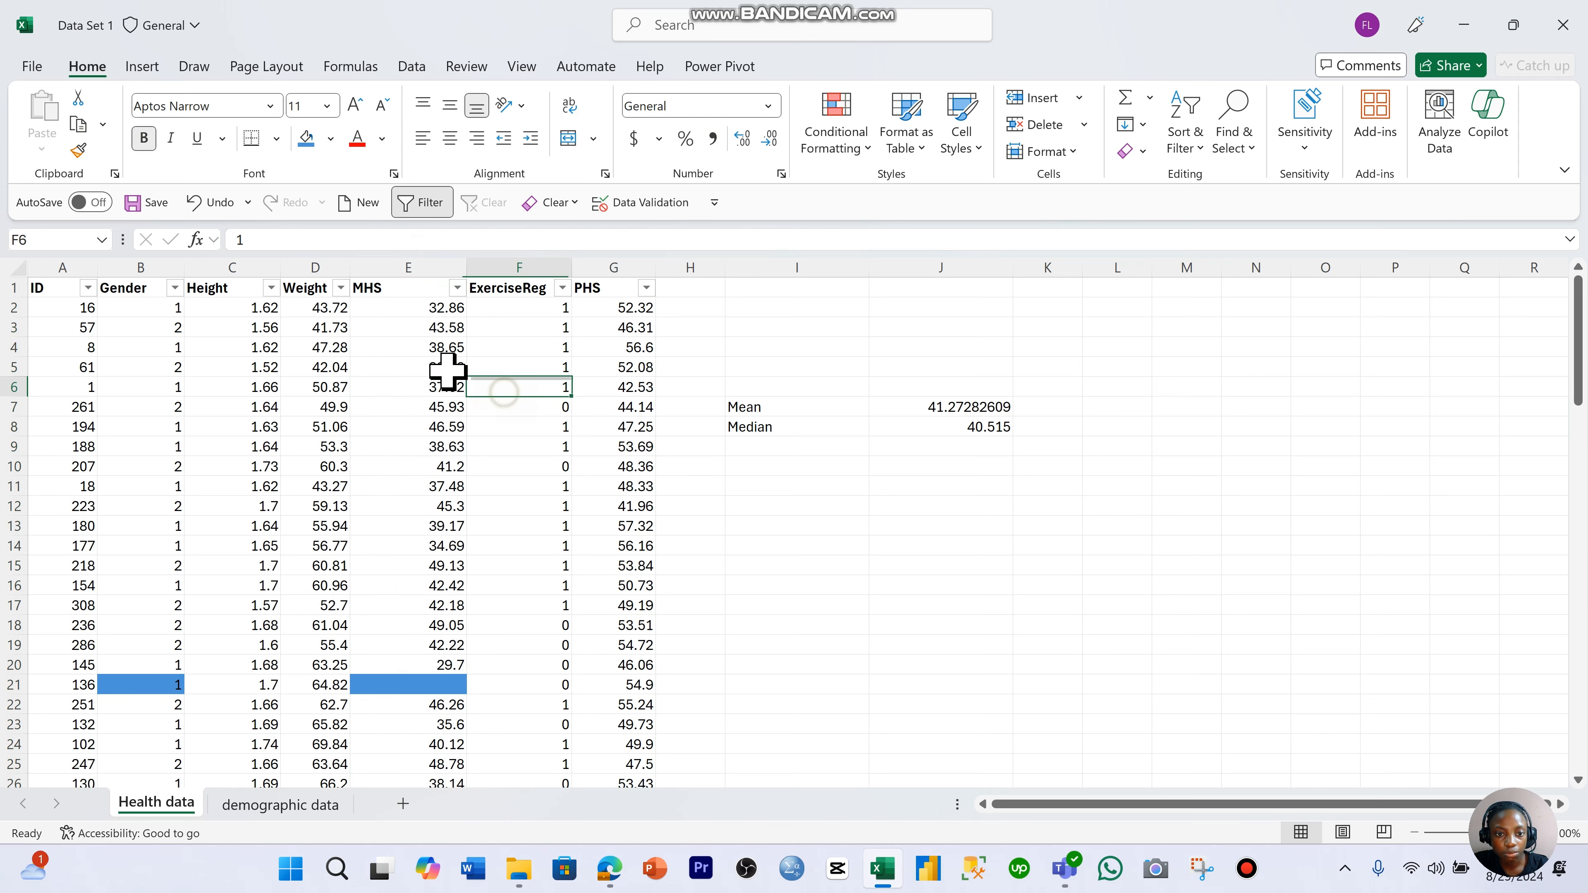
pyautogui.click(403, 686)
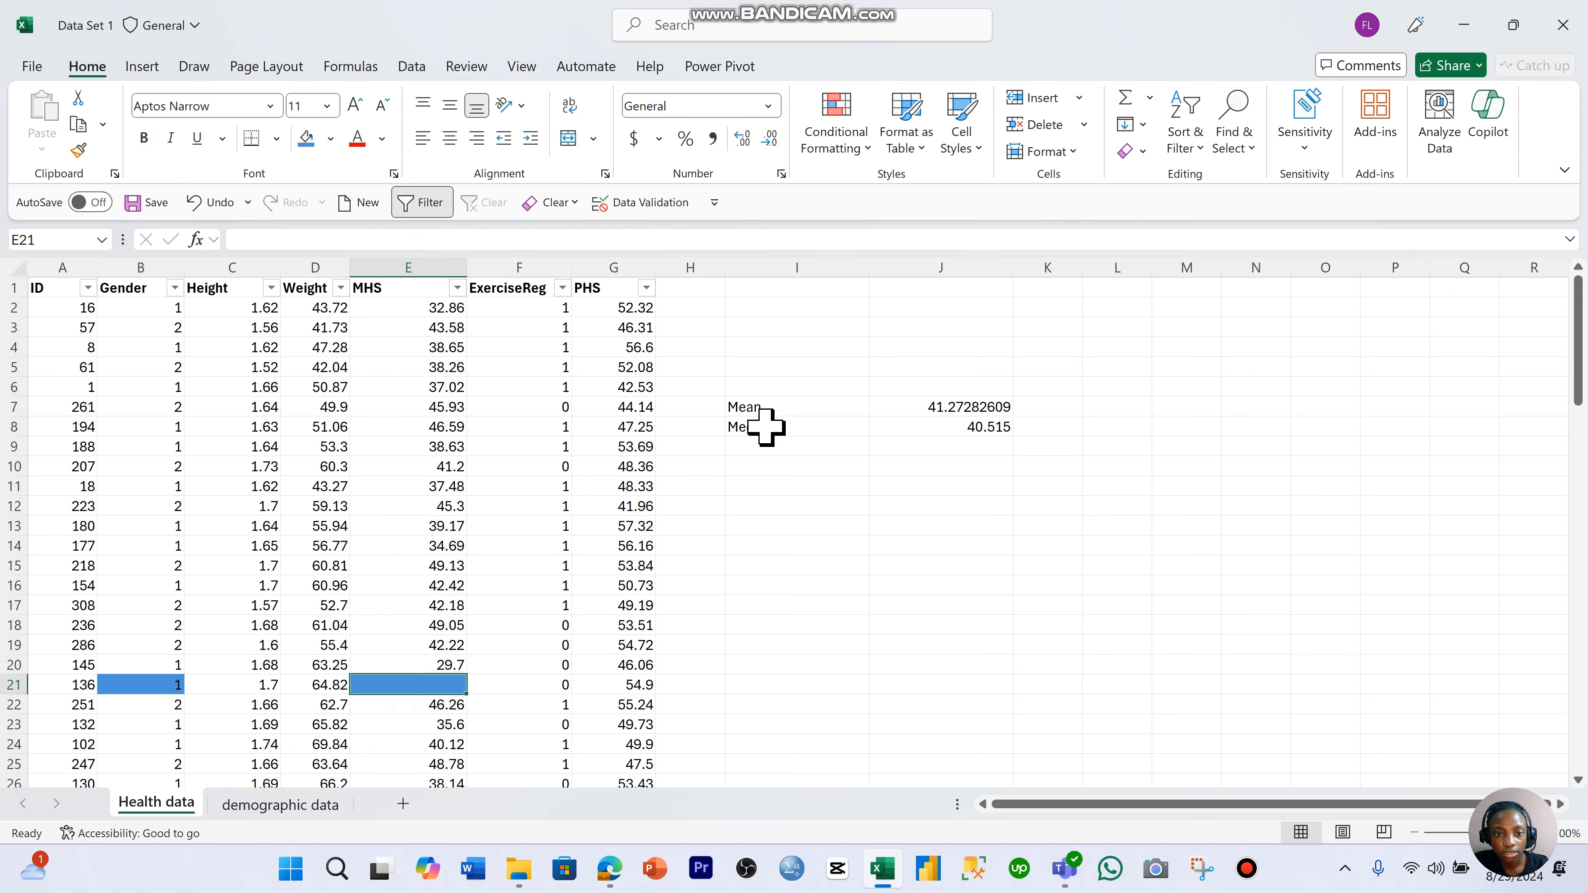
pyautogui.click(775, 407)
pyautogui.click(777, 427)
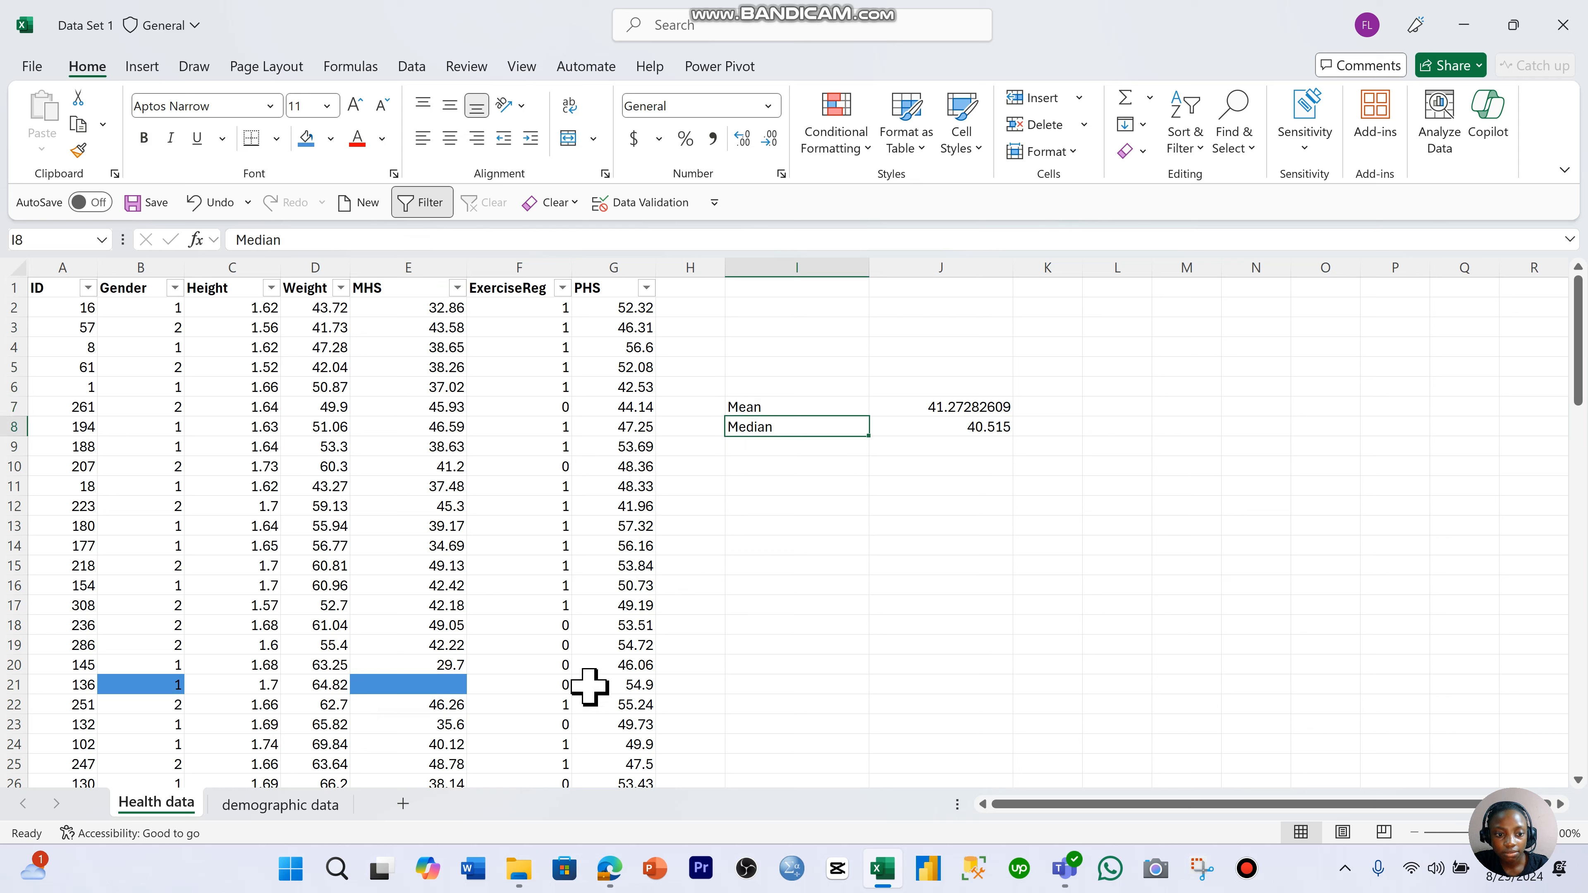
pyautogui.click(445, 684)
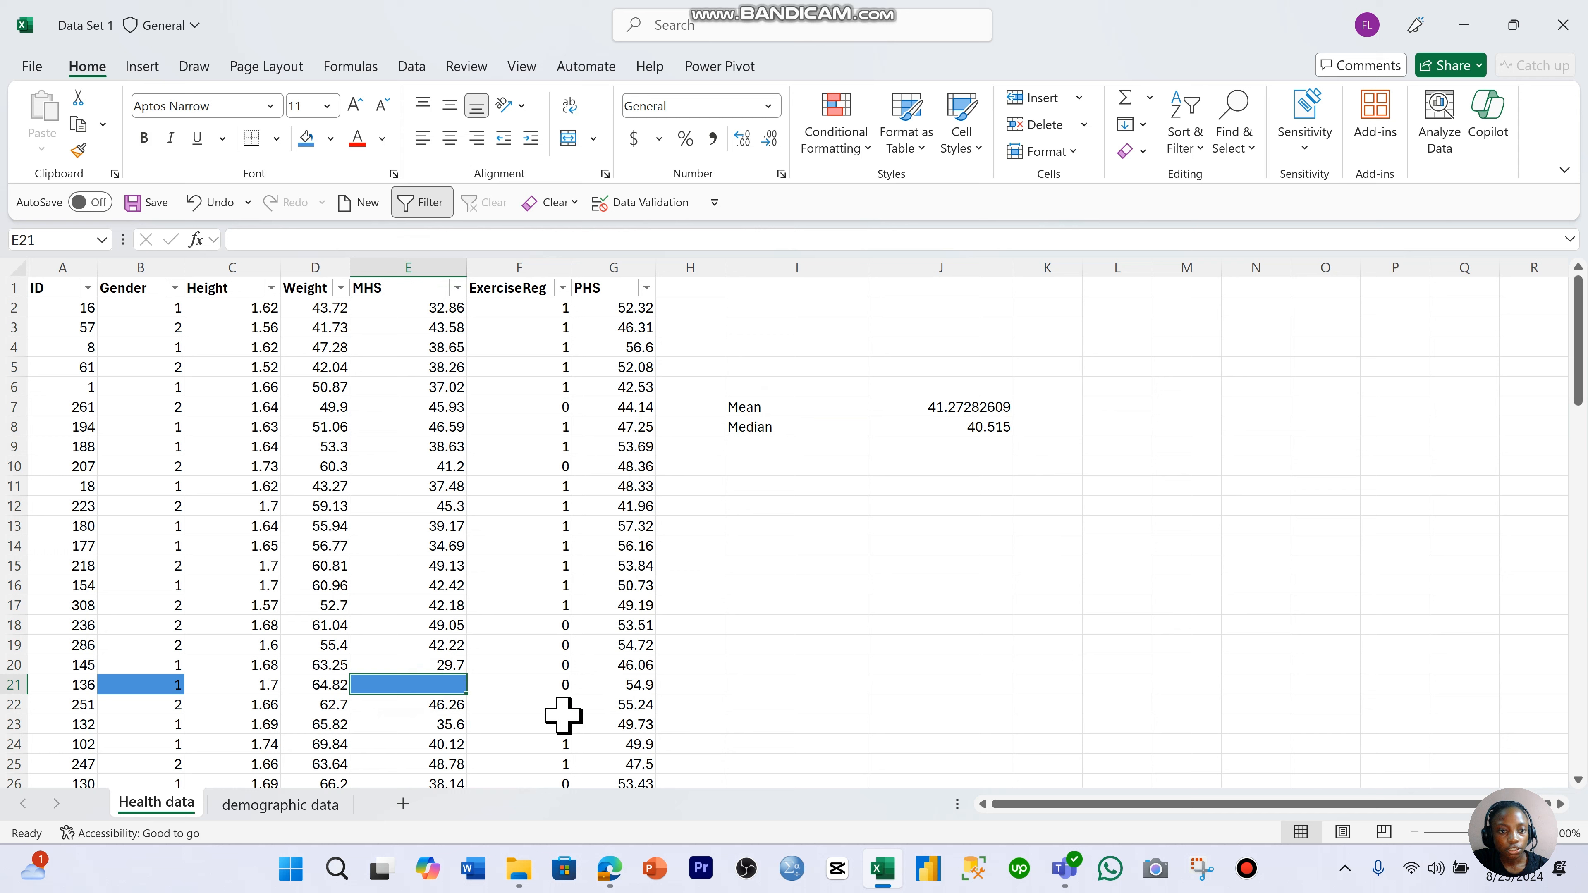
pyautogui.click(255, 448)
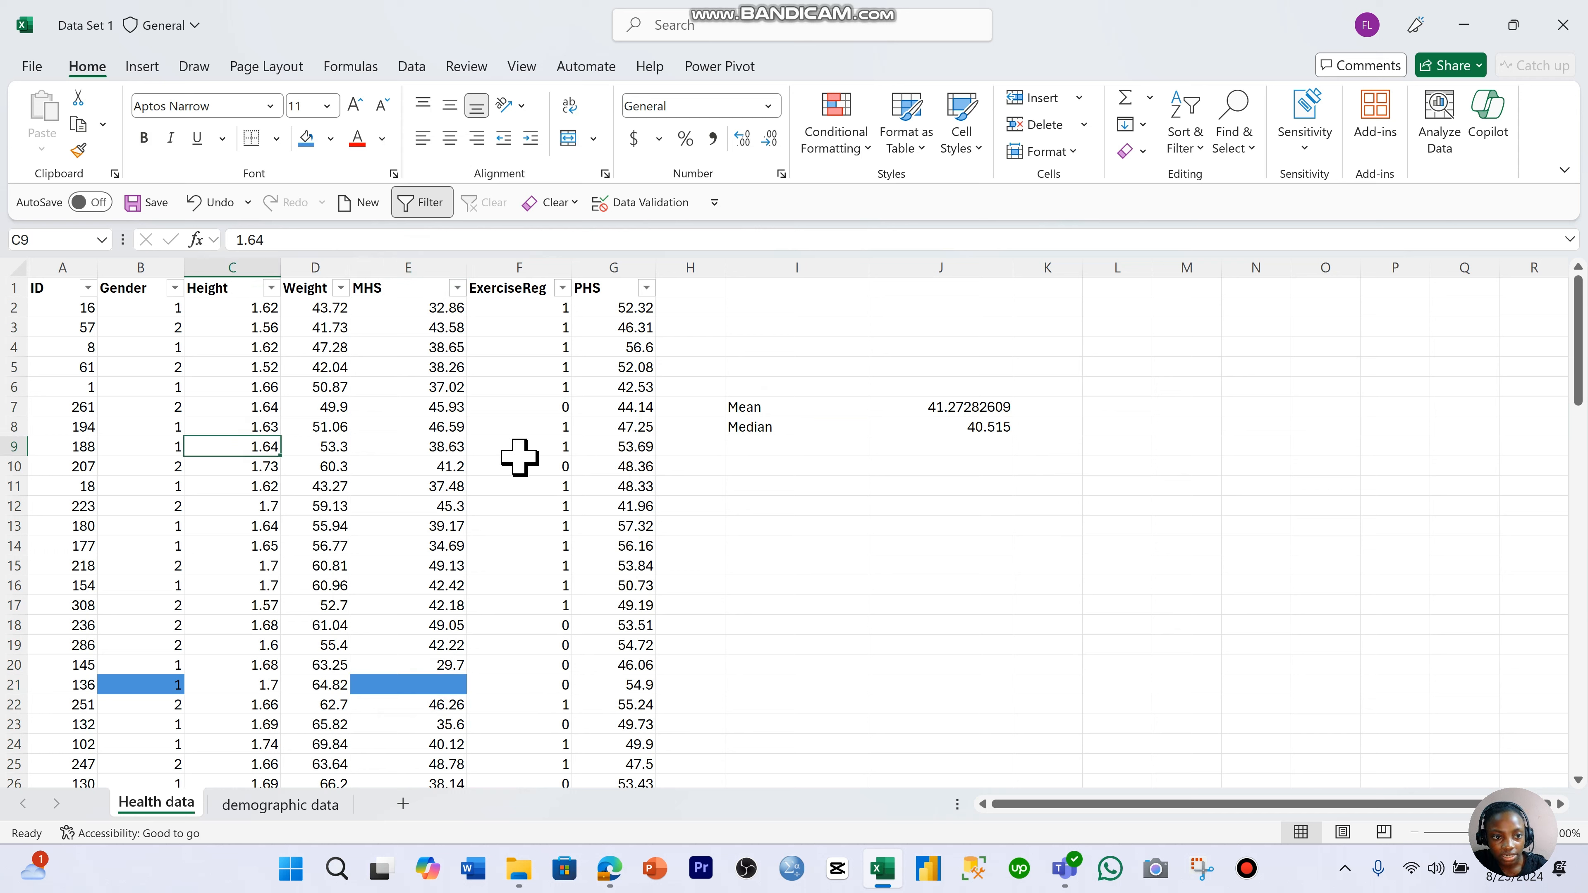
pyautogui.click(157, 268)
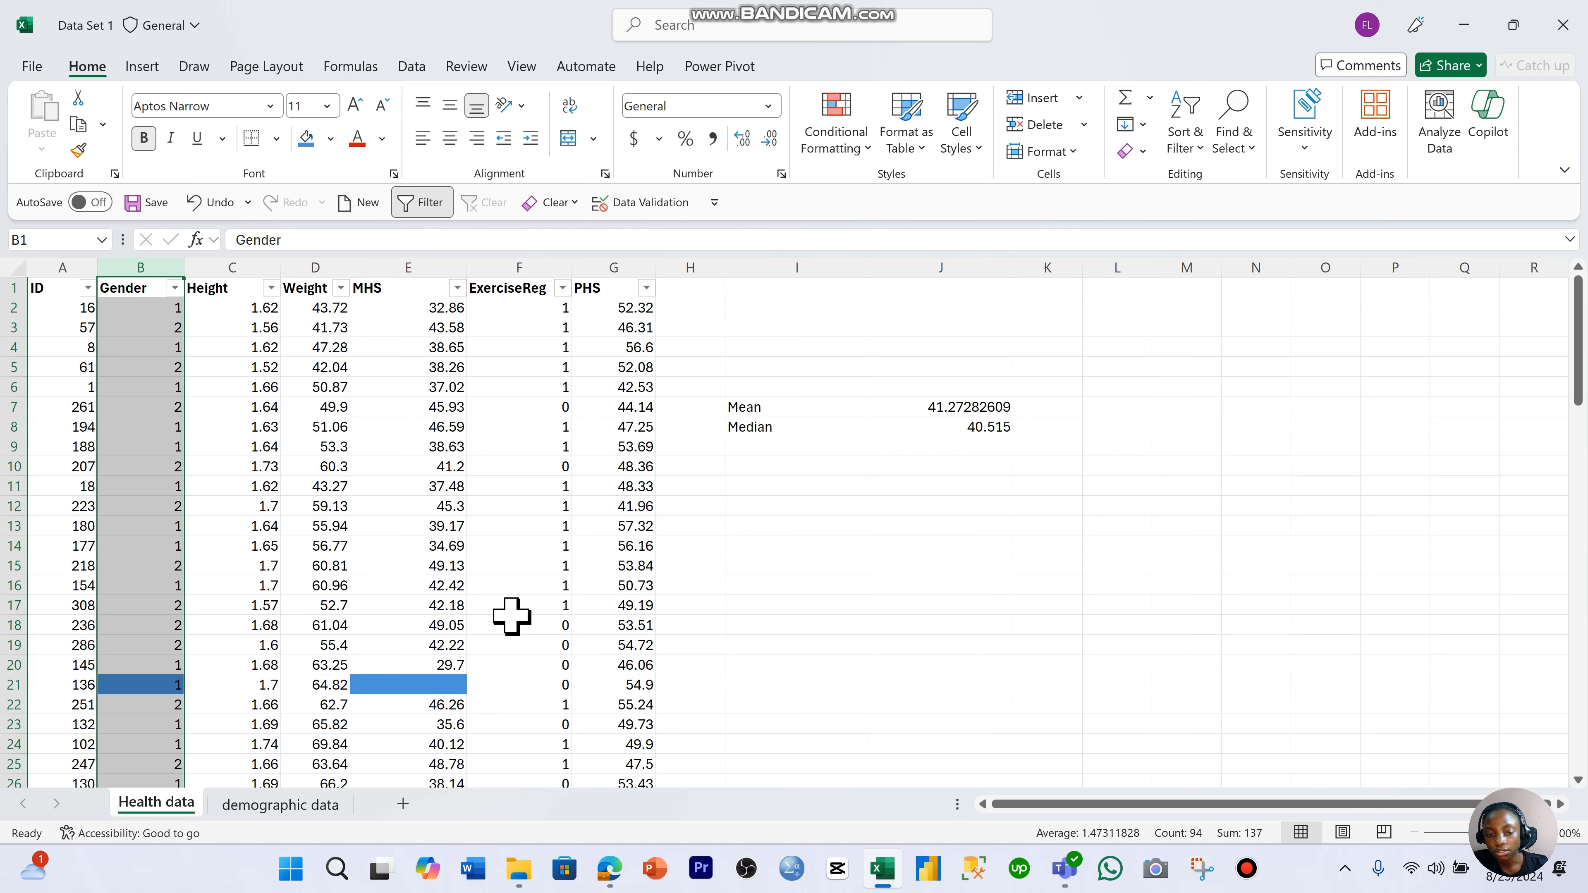
pyautogui.click(868, 563)
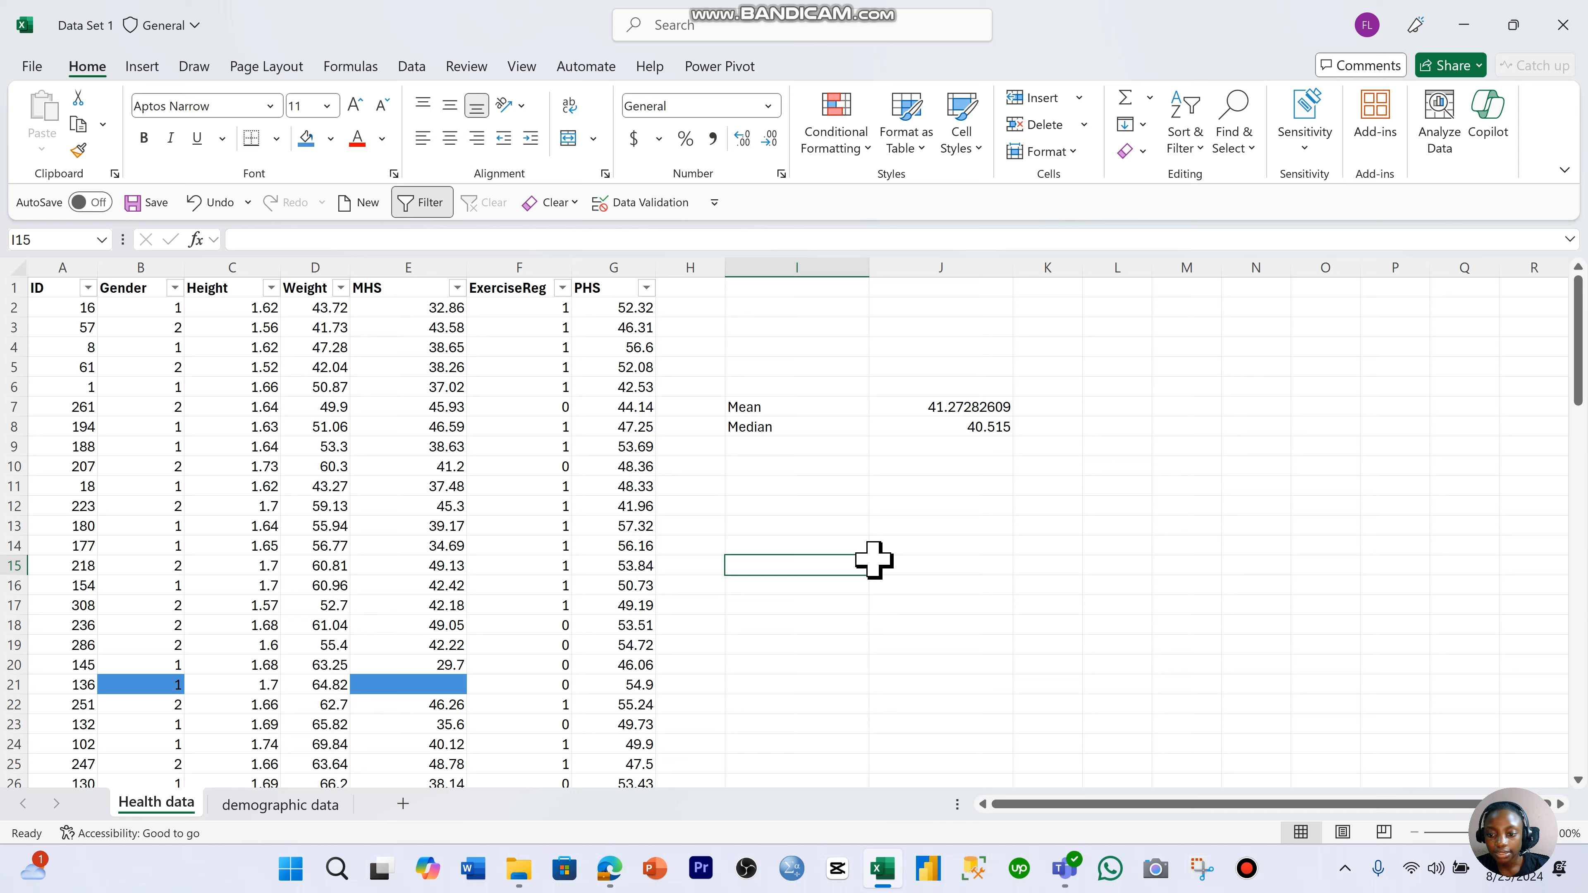
# - Delete the Mean and Median labels together with their calculated values from columns I and J
pyautogui.click(266, 408)
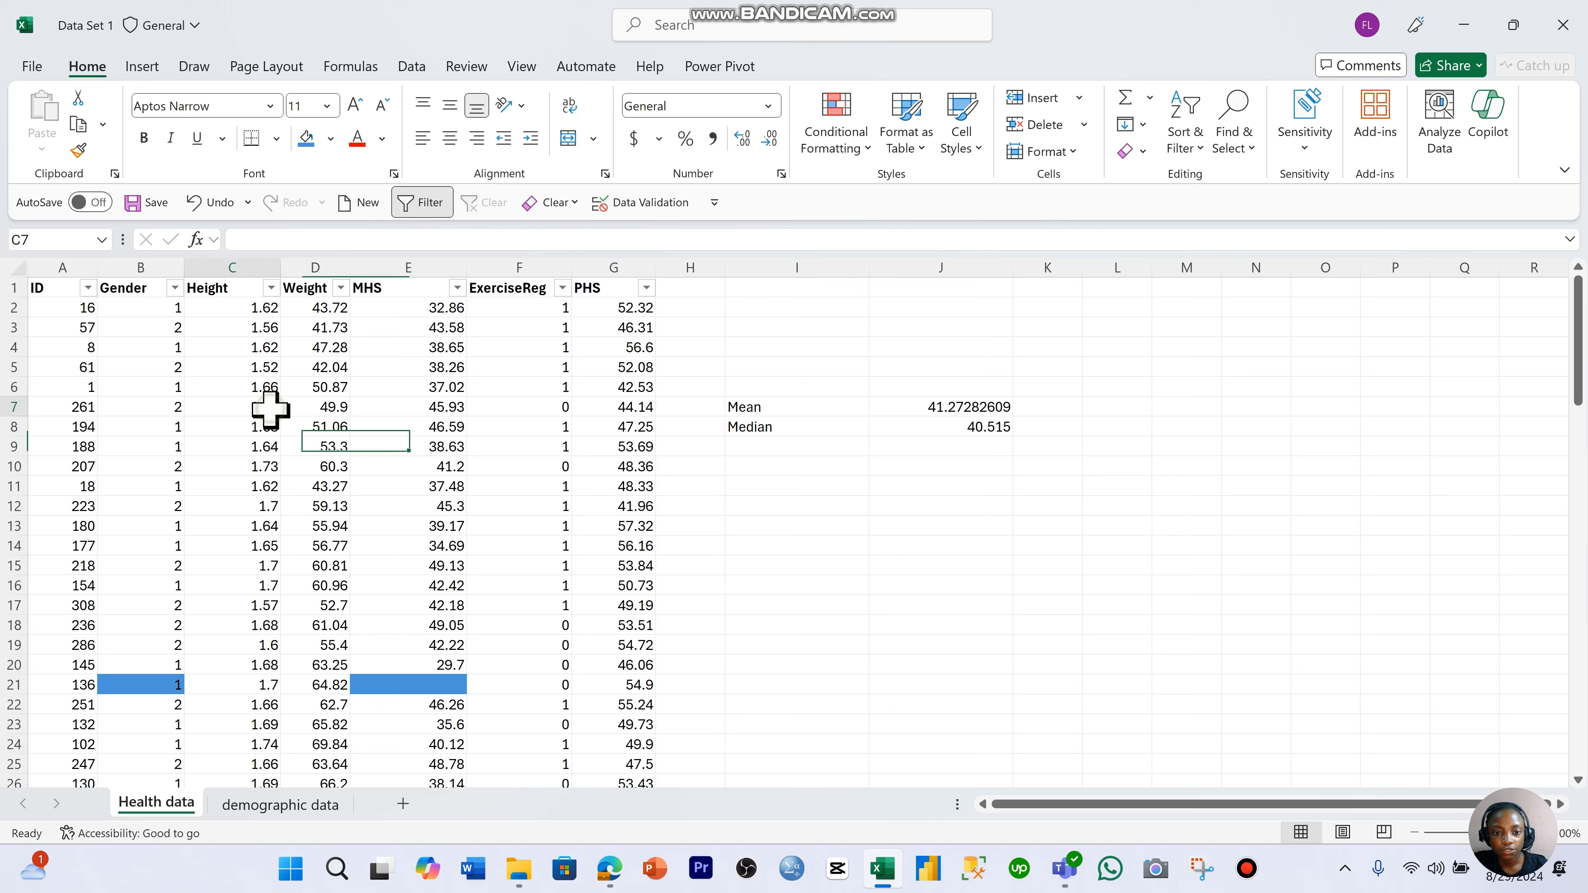
pyautogui.moveTo(816, 408); pyautogui.dragTo(1007, 438)
pyautogui.press('Delete')
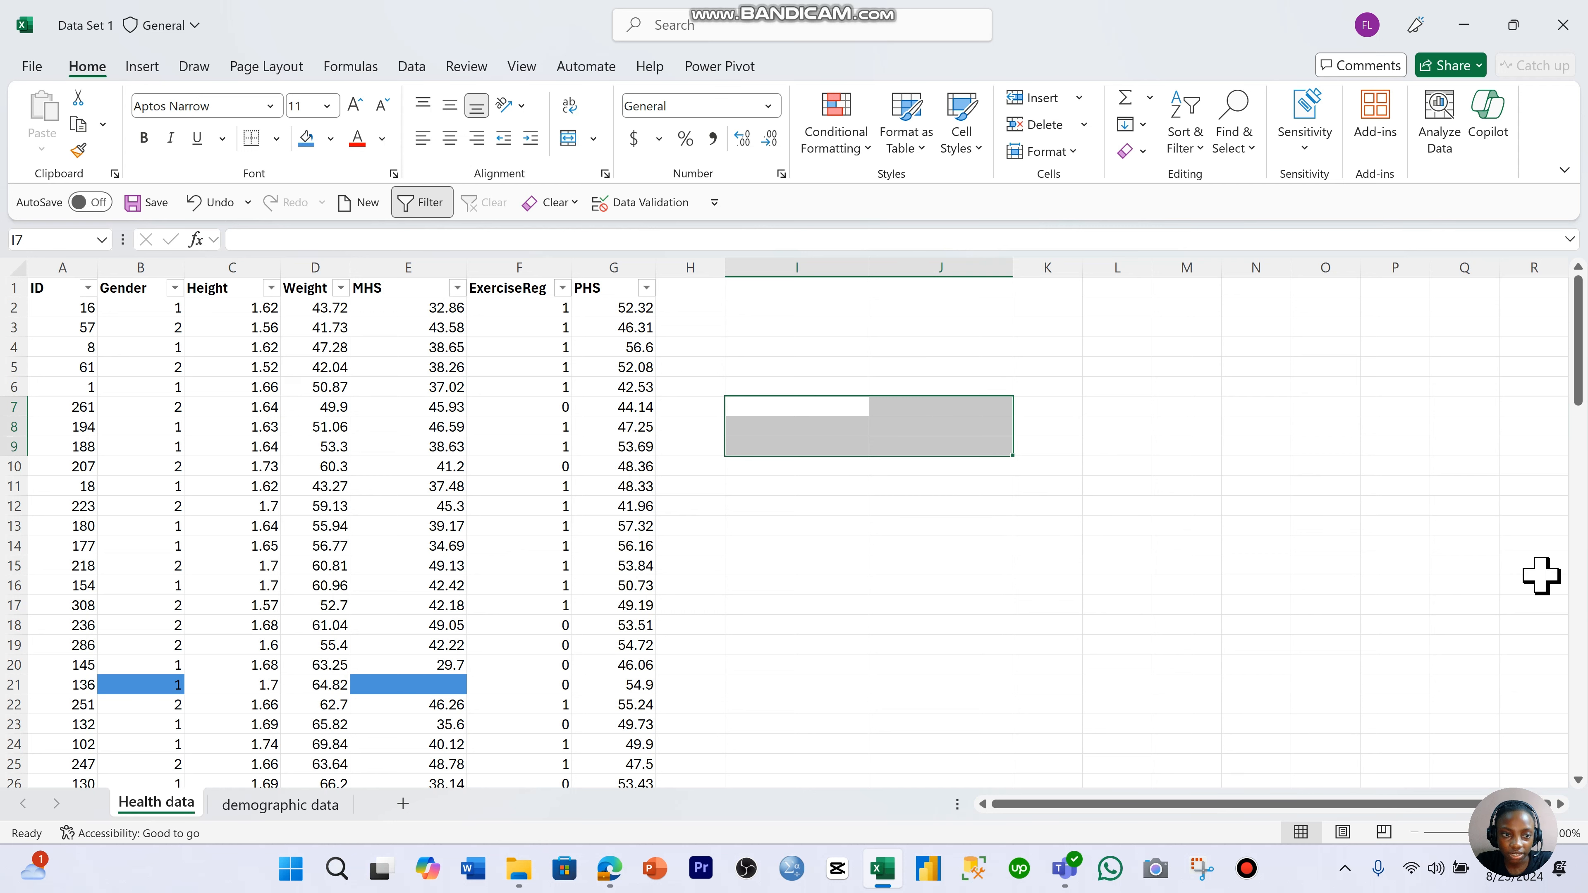
# - Examine the ID column as the one to check for duplicates, compared with the Gender to PHS columns
pyautogui.click(53, 265)
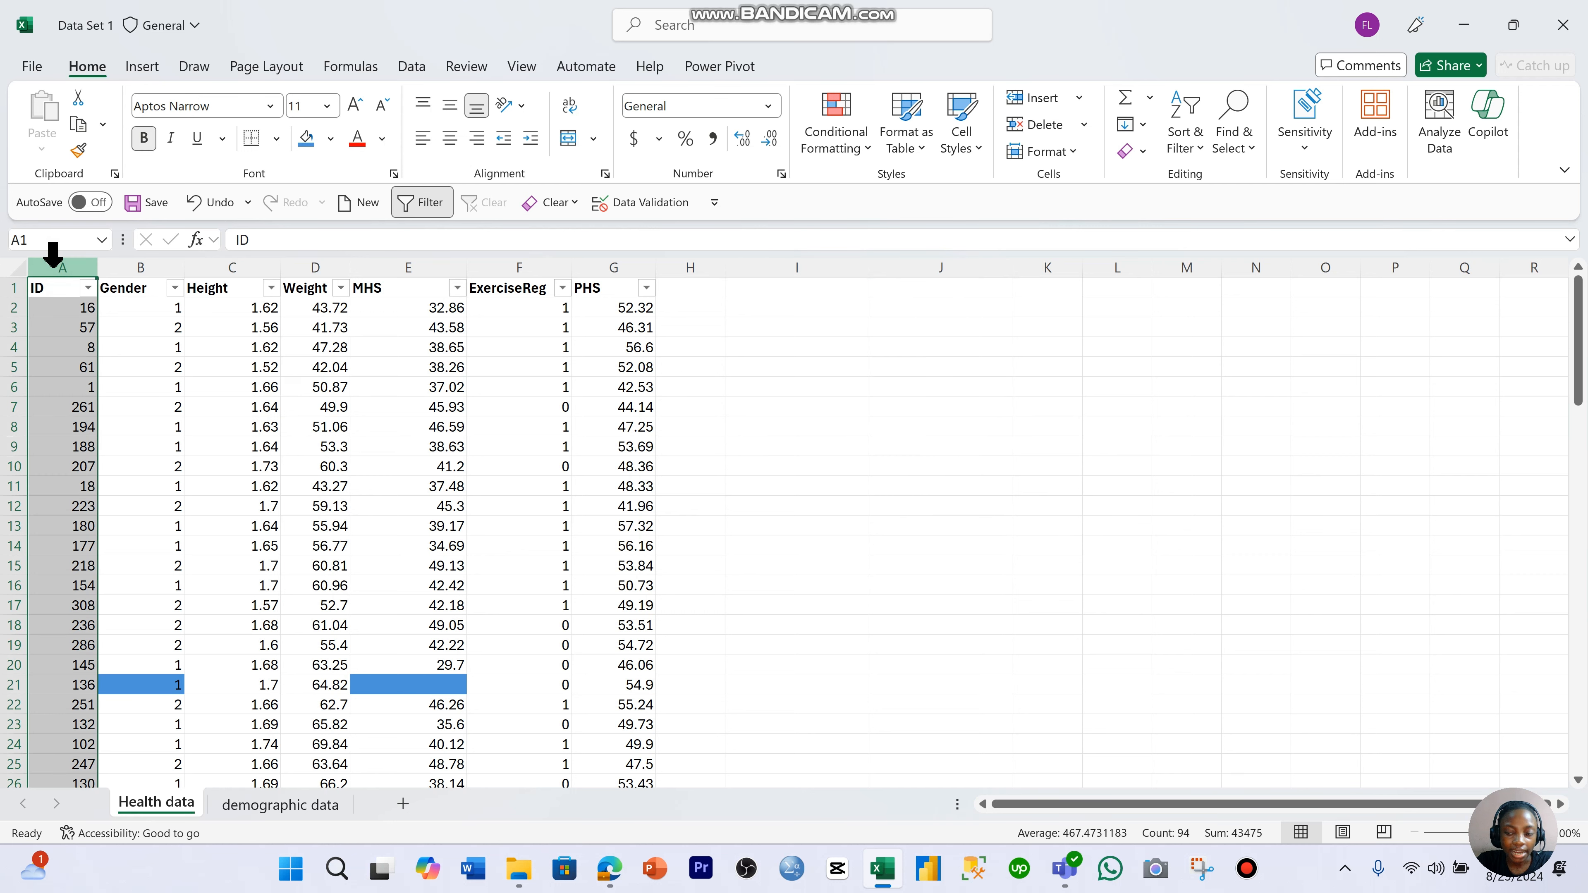
pyautogui.scroll(-3, 81, 316)
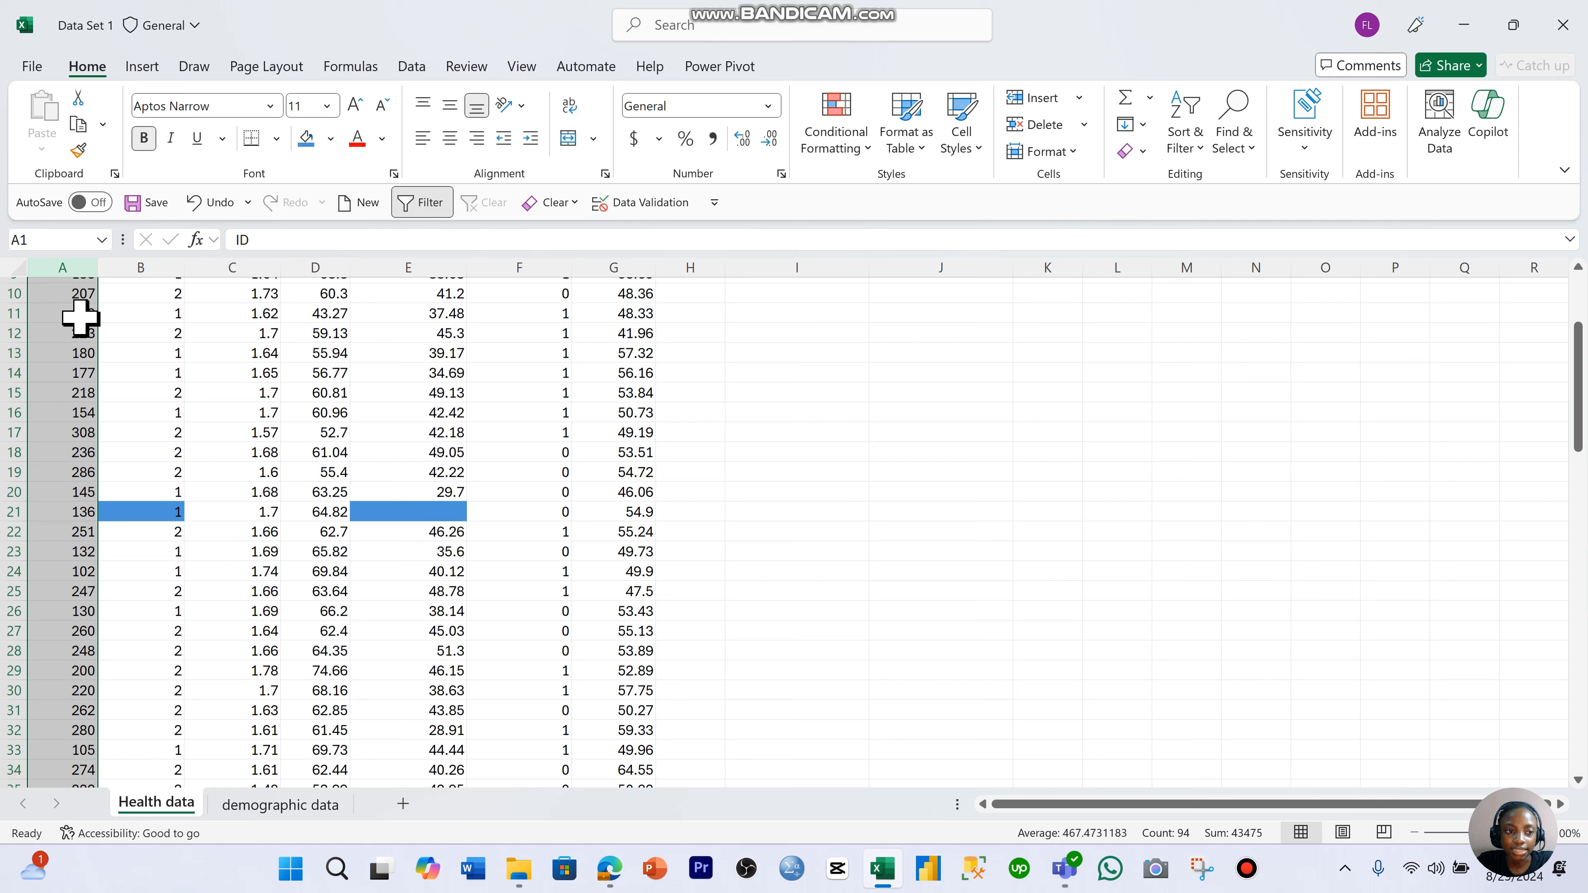
pyautogui.scroll(3, 148, 381)
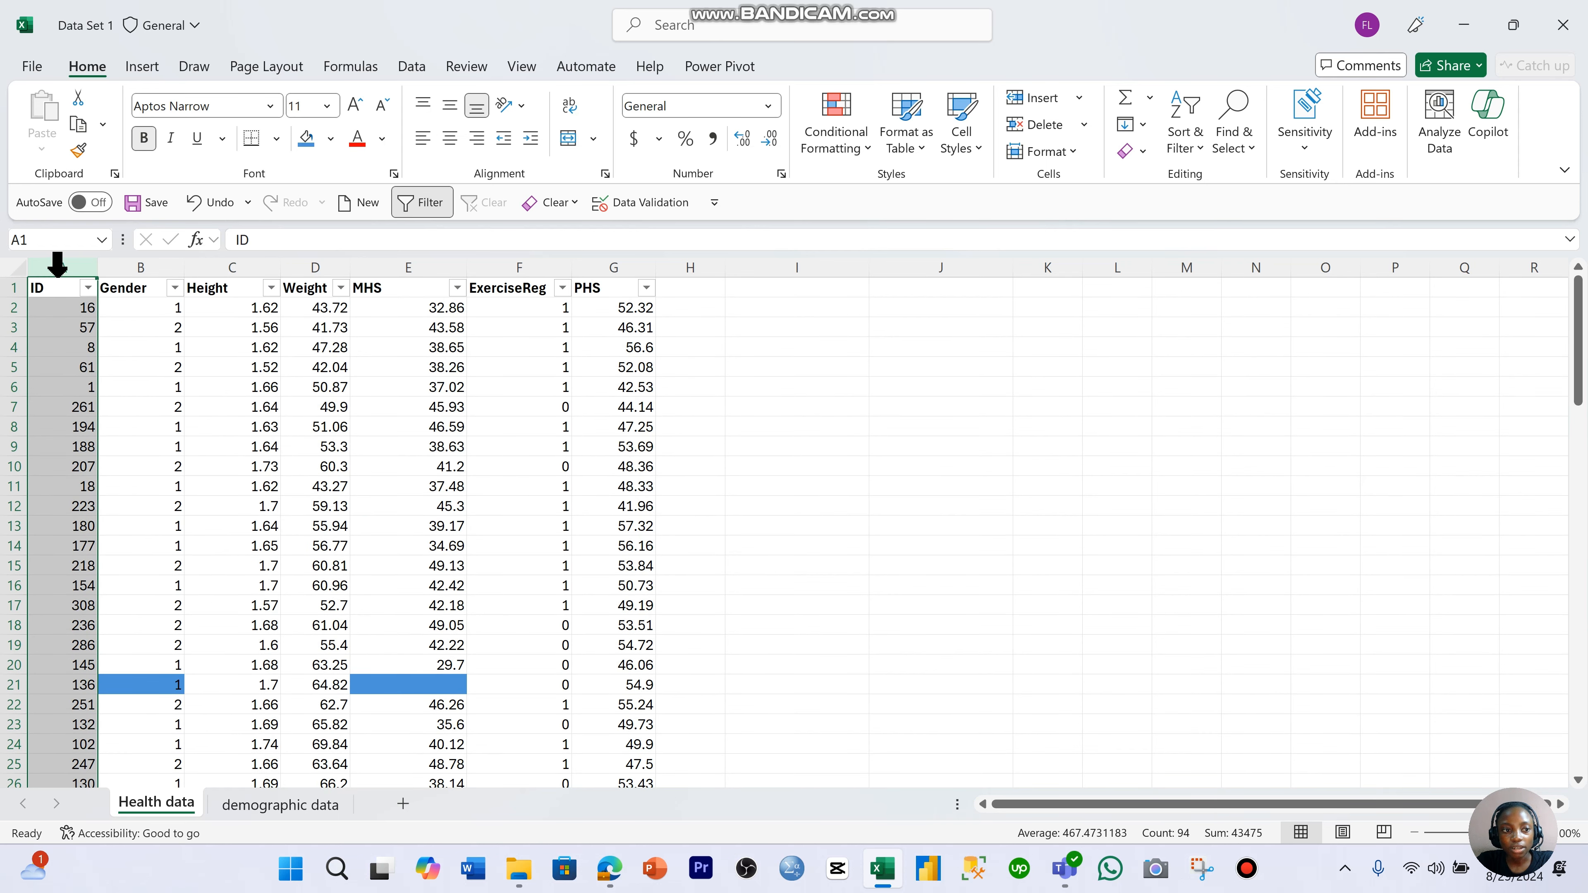
pyautogui.click(58, 266)
pyautogui.click(170, 305)
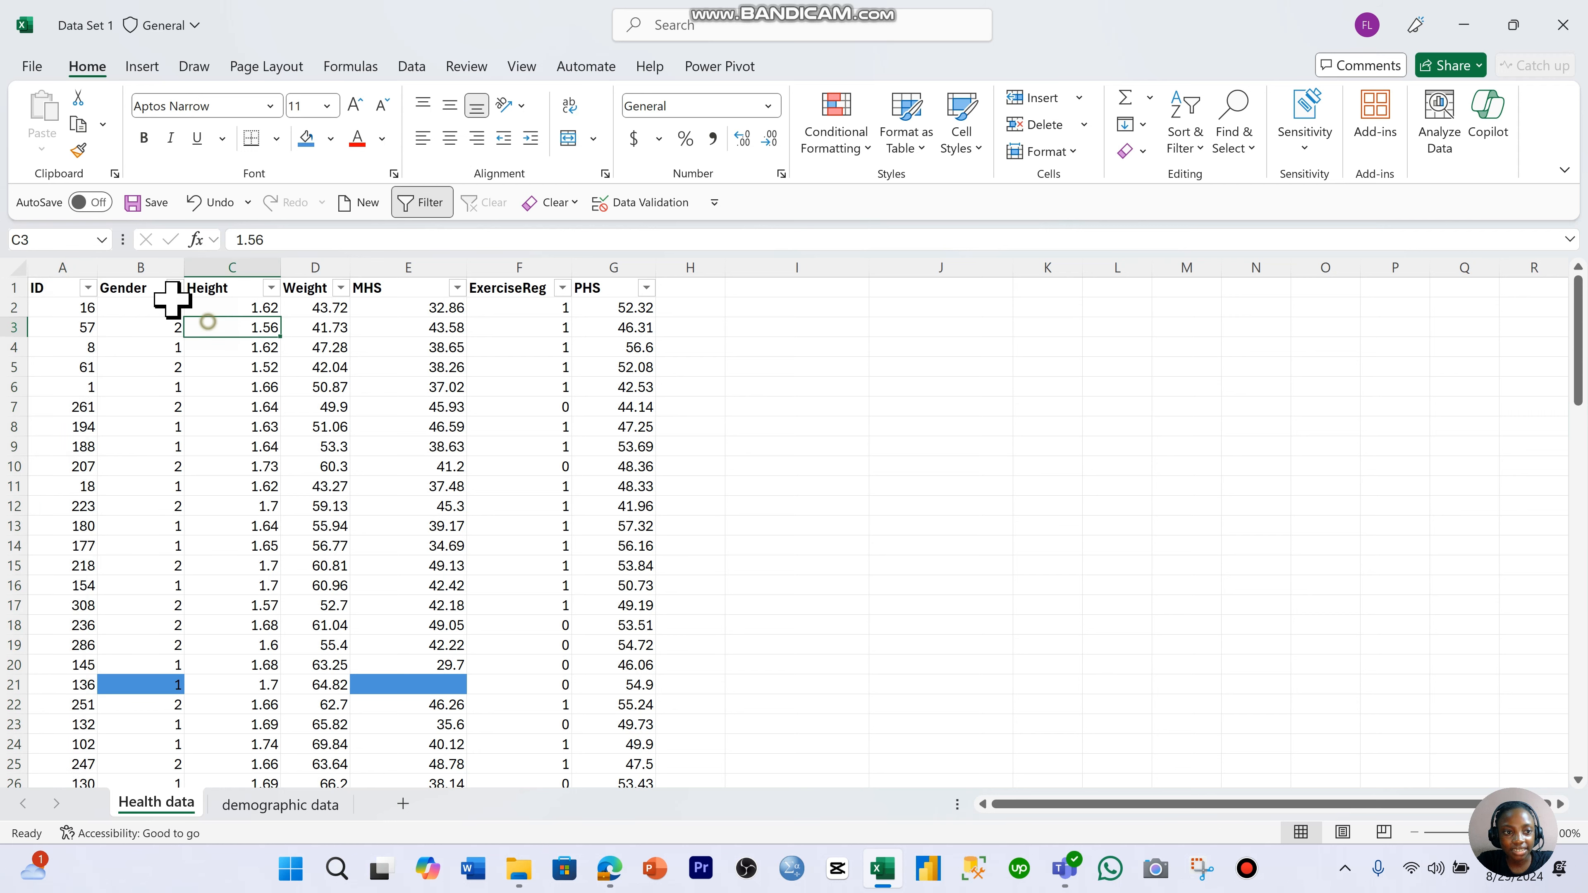
pyautogui.moveTo(145, 289); pyautogui.dragTo(625, 347)
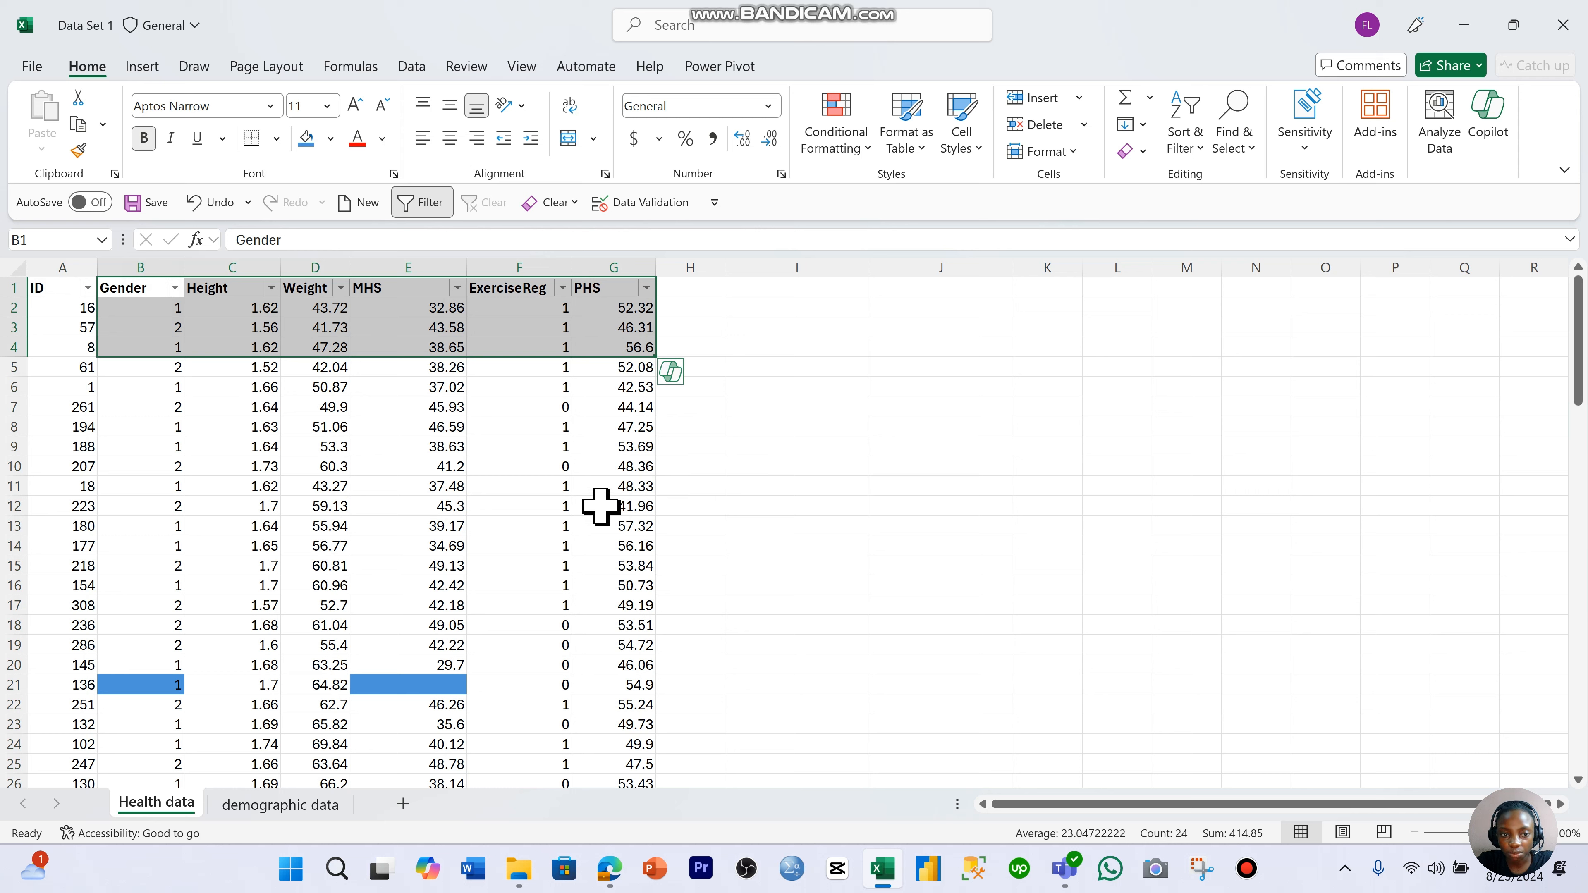
pyautogui.click(625, 523)
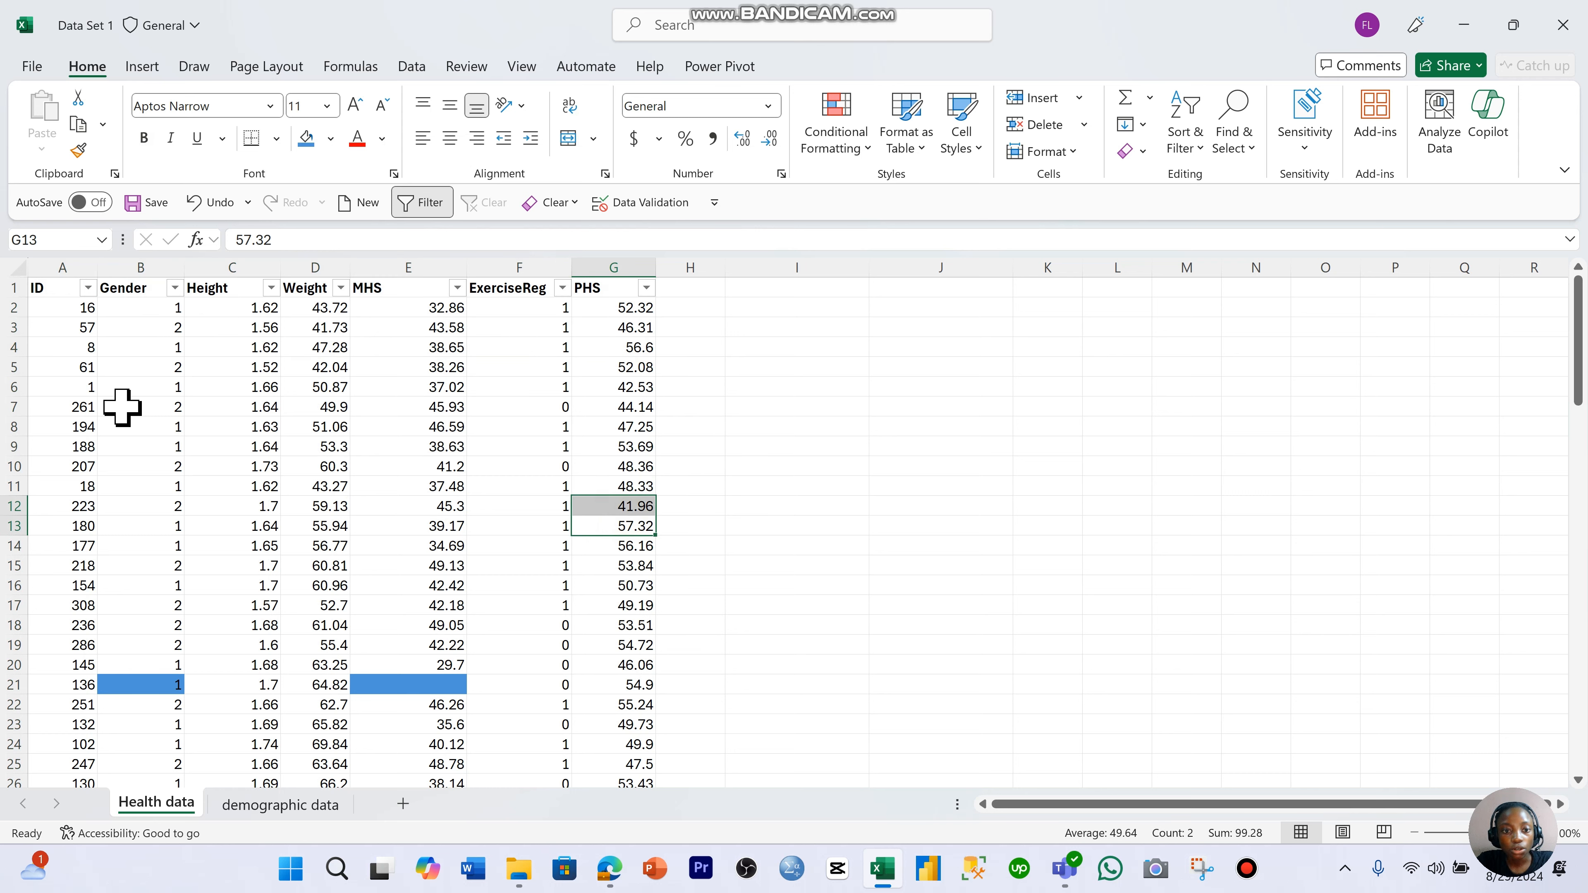
pyautogui.click(248, 426)
# - Highlight duplicate values in the ID column with Light Red Fill with Dark Red Text and check all its rows for marked cells
pyautogui.click(46, 262)
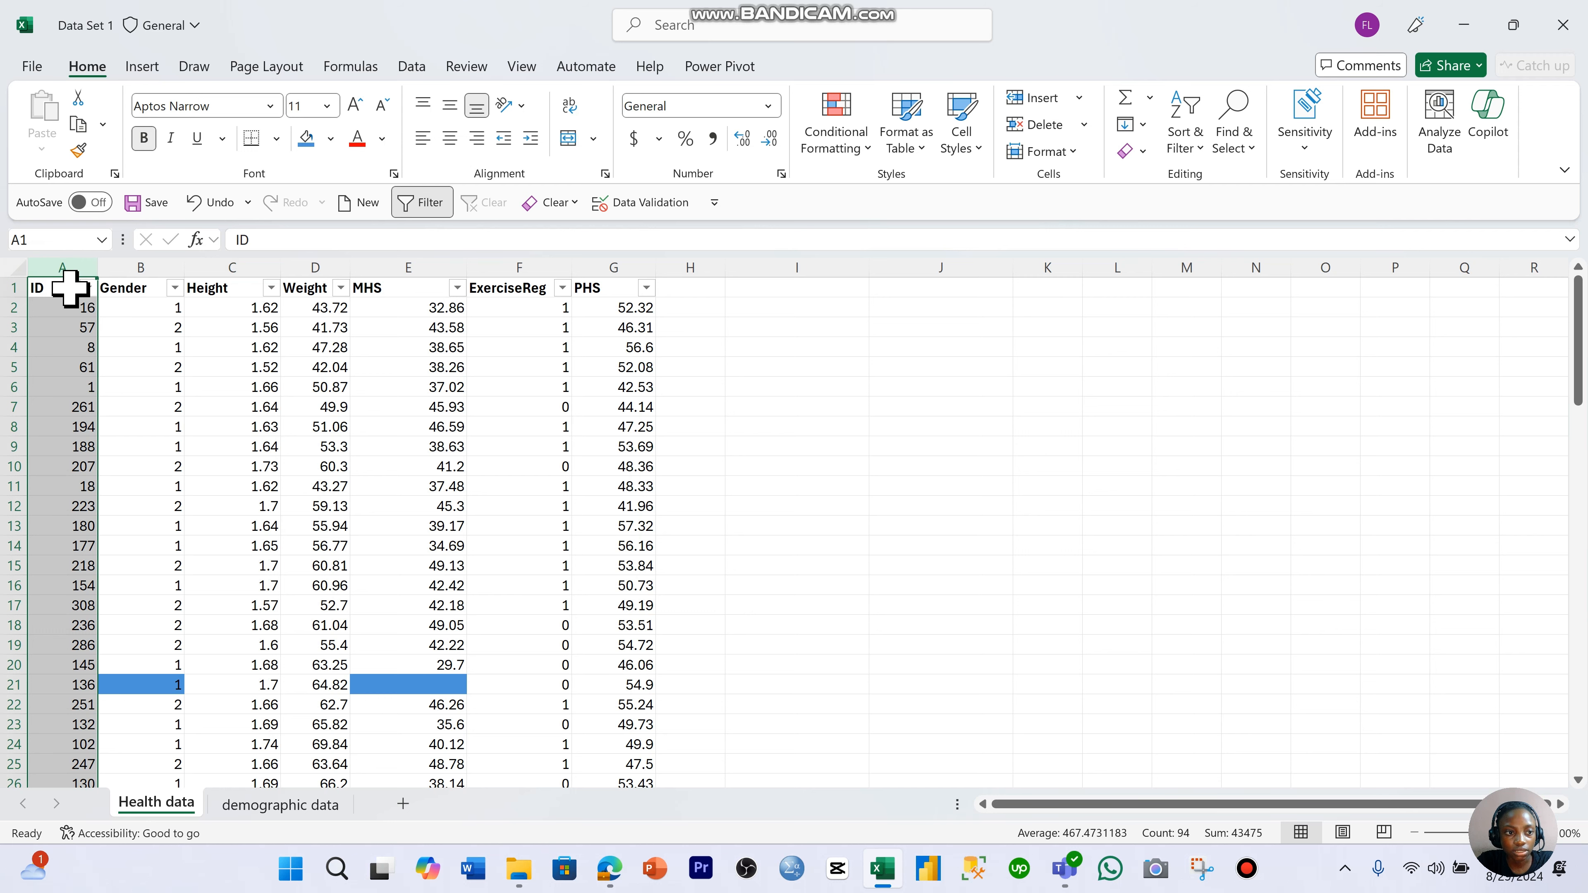
pyautogui.click(69, 287)
pyautogui.hotkey('ctrl', 'shift', 'Down')
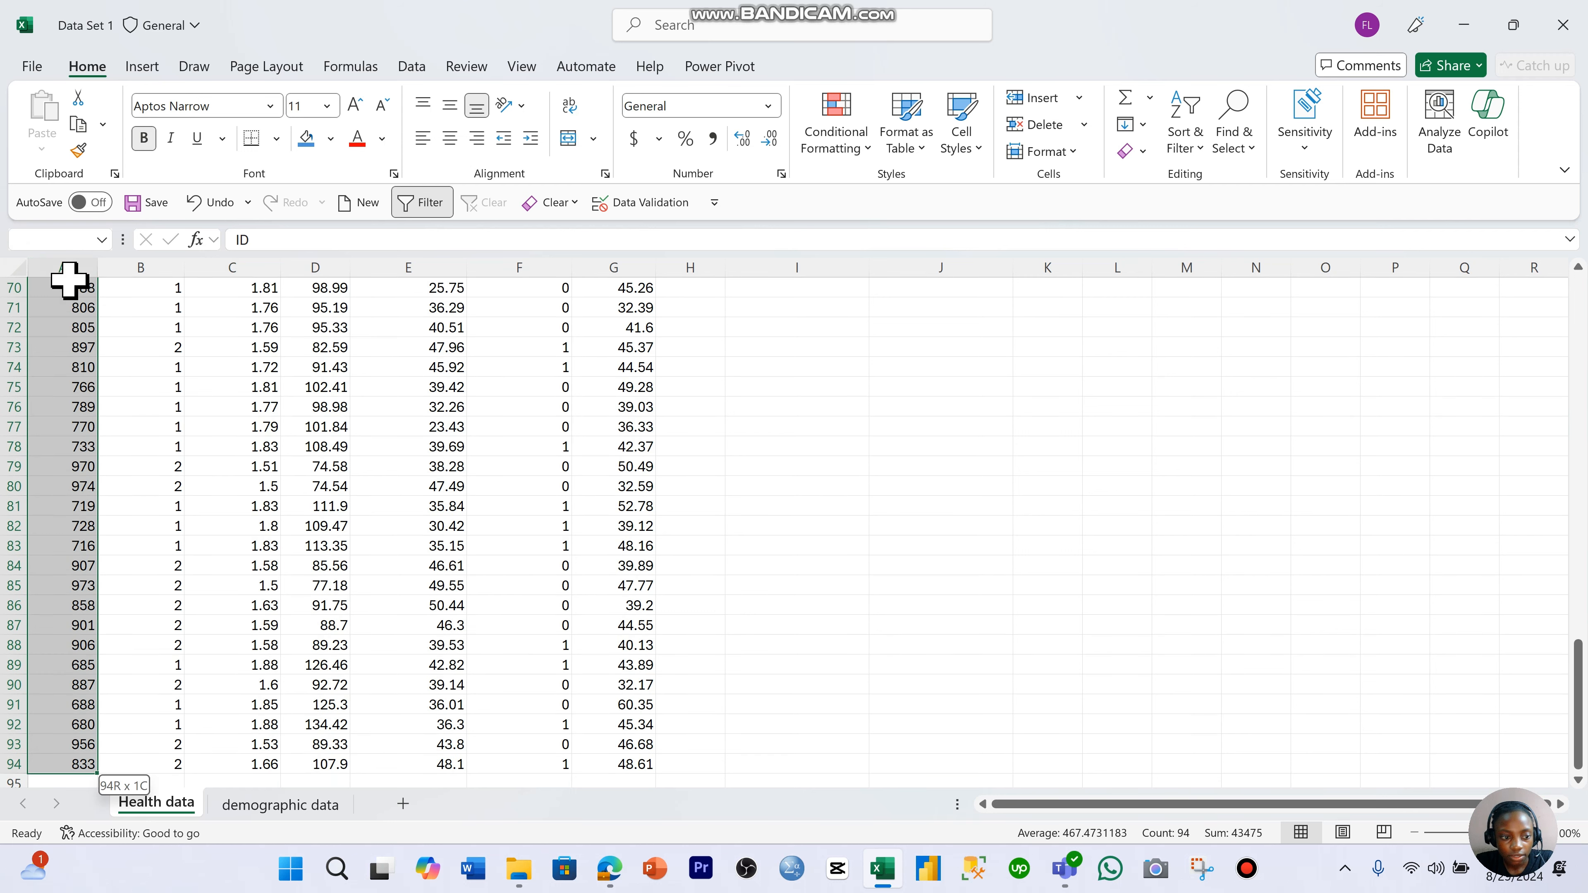
pyautogui.scroll(20, 146, 344)
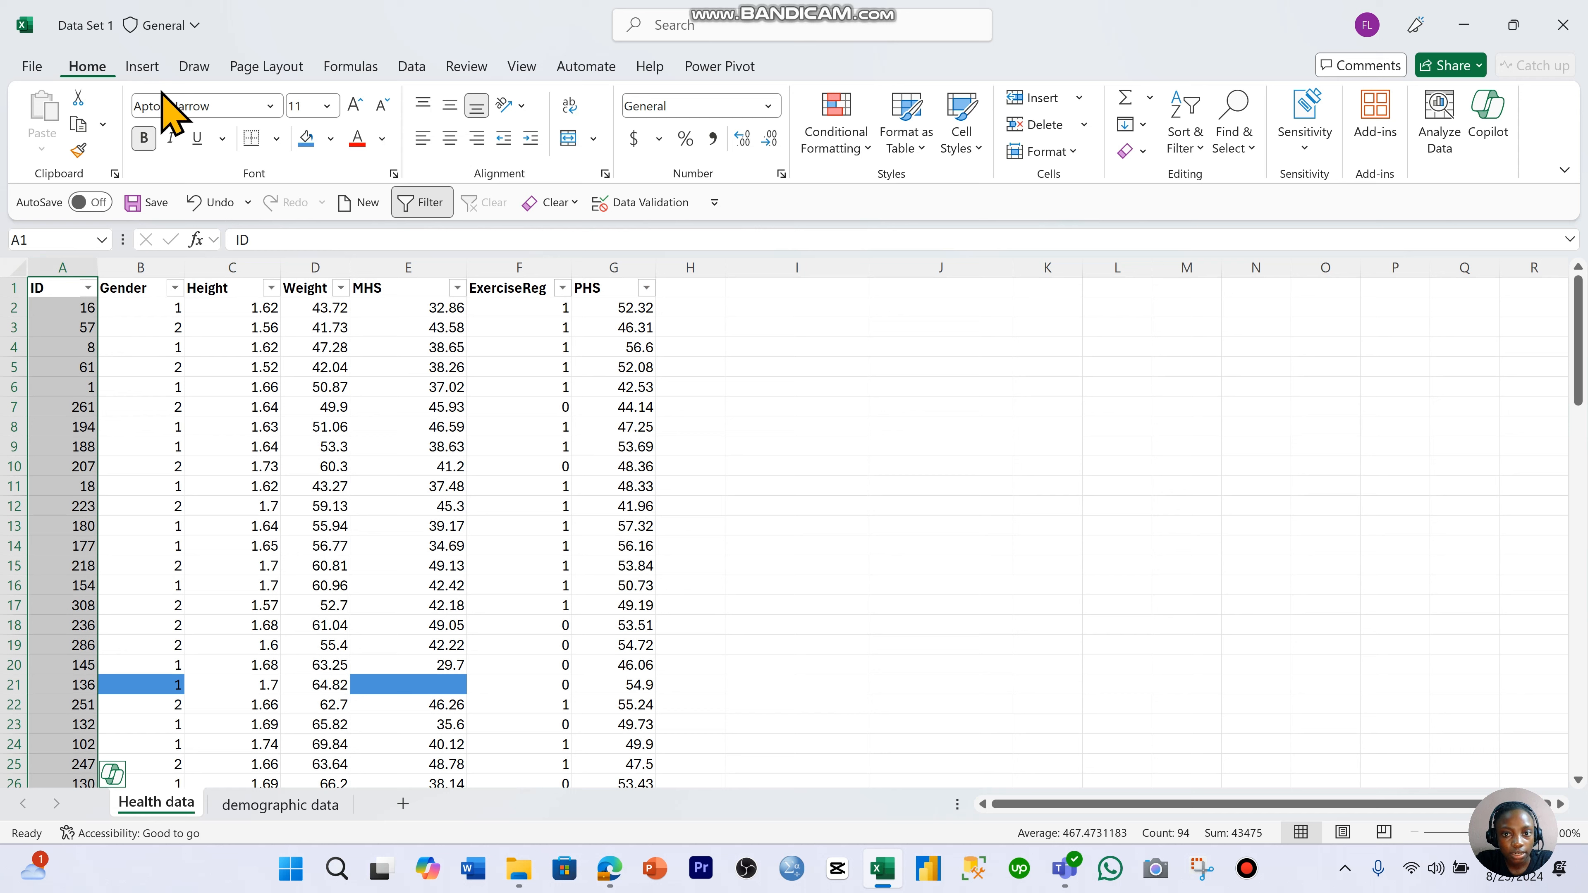
pyautogui.click(849, 148)
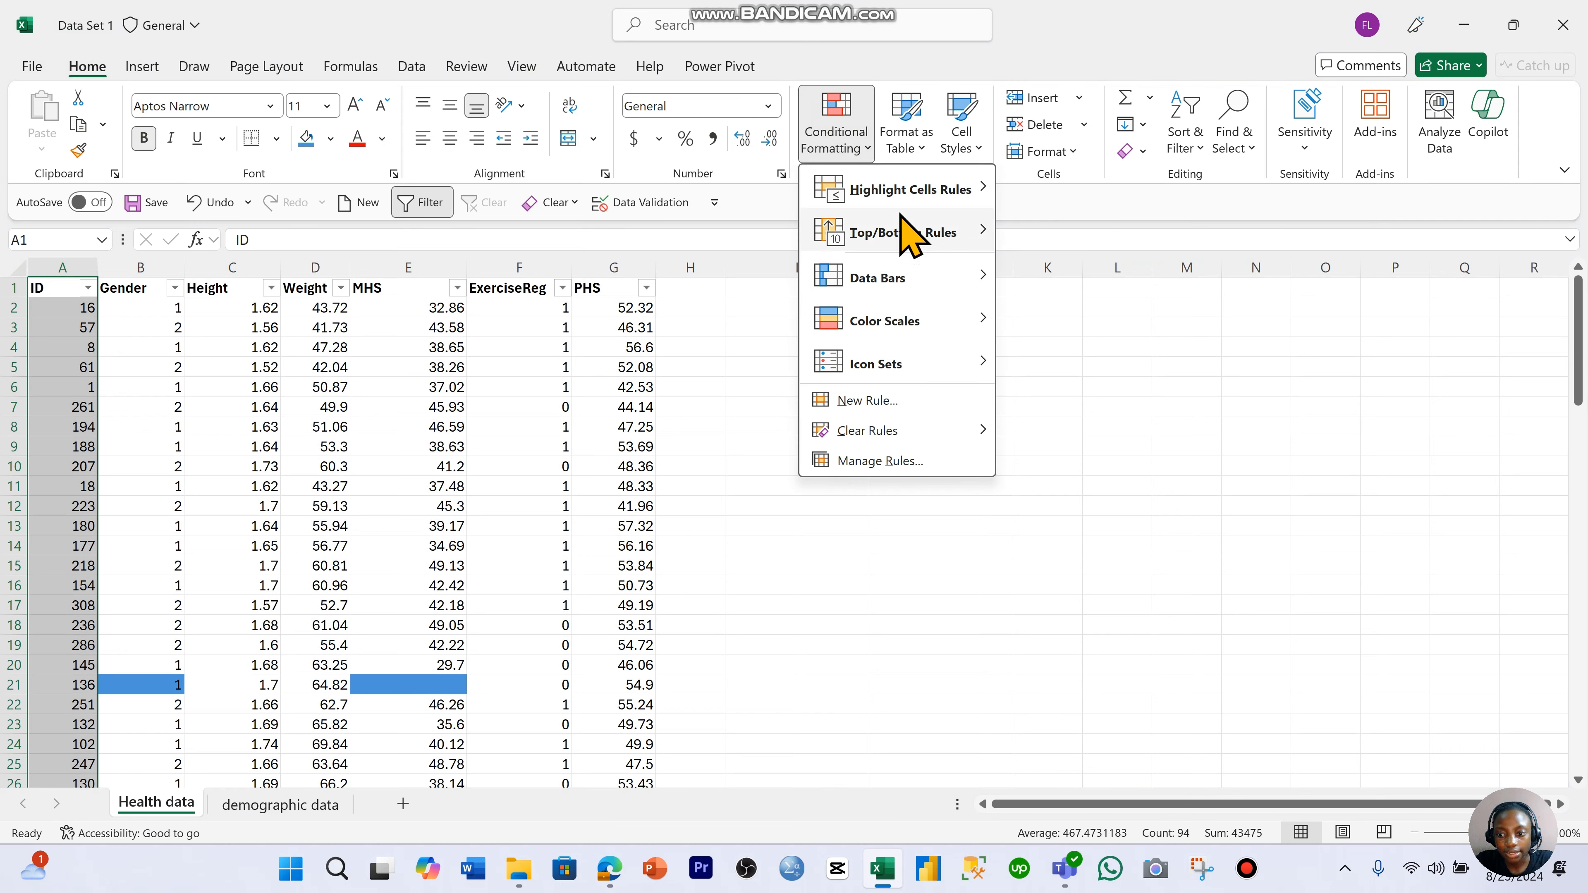
pyautogui.moveTo(919, 191)
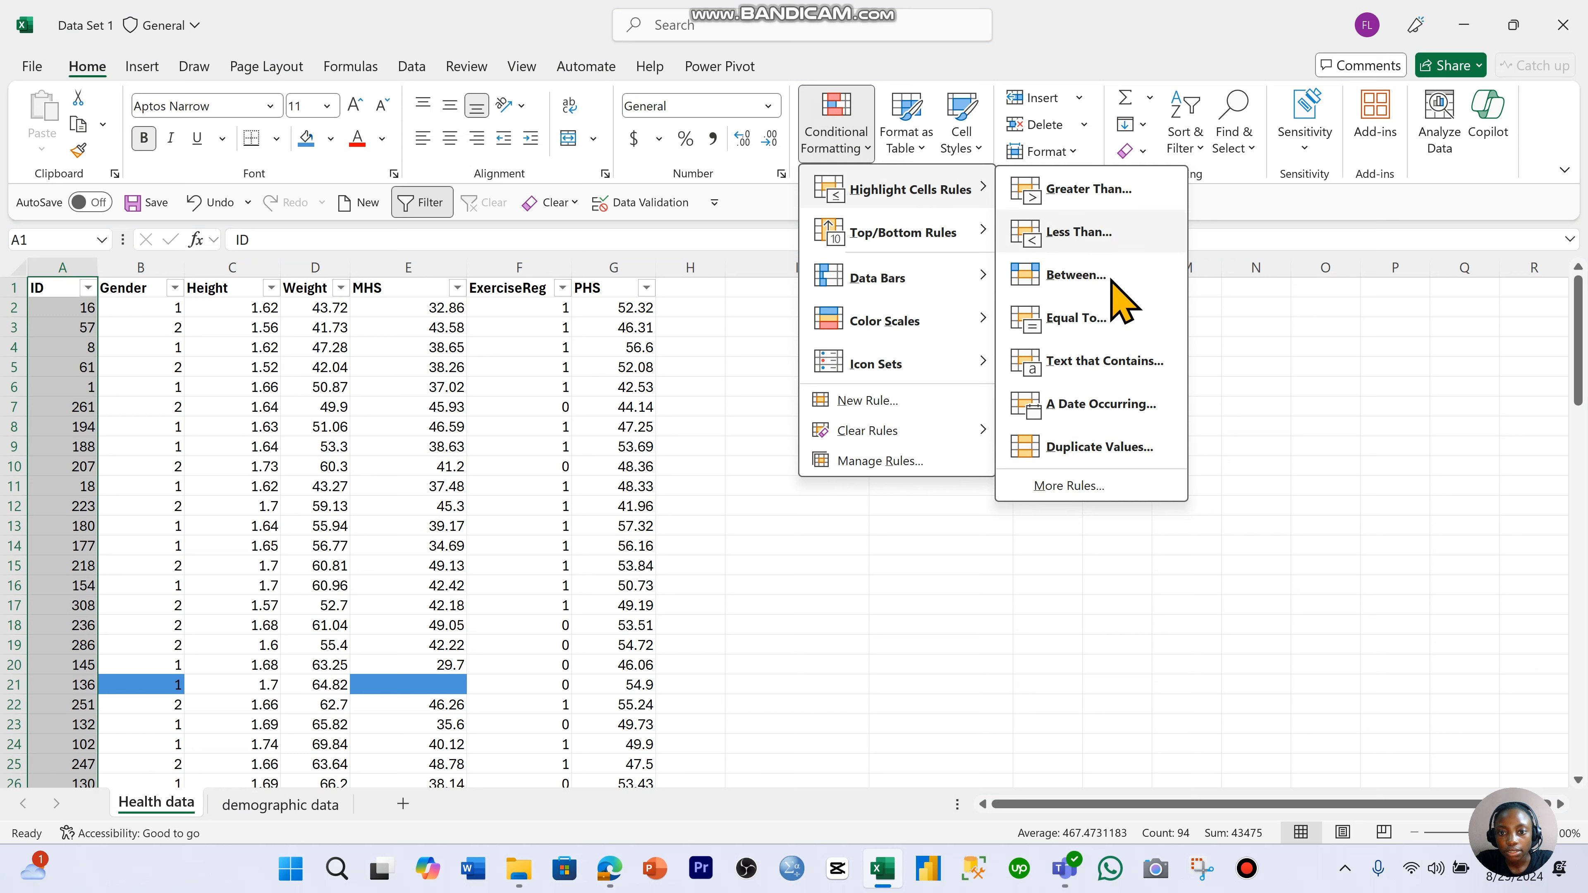
pyautogui.click(1125, 446)
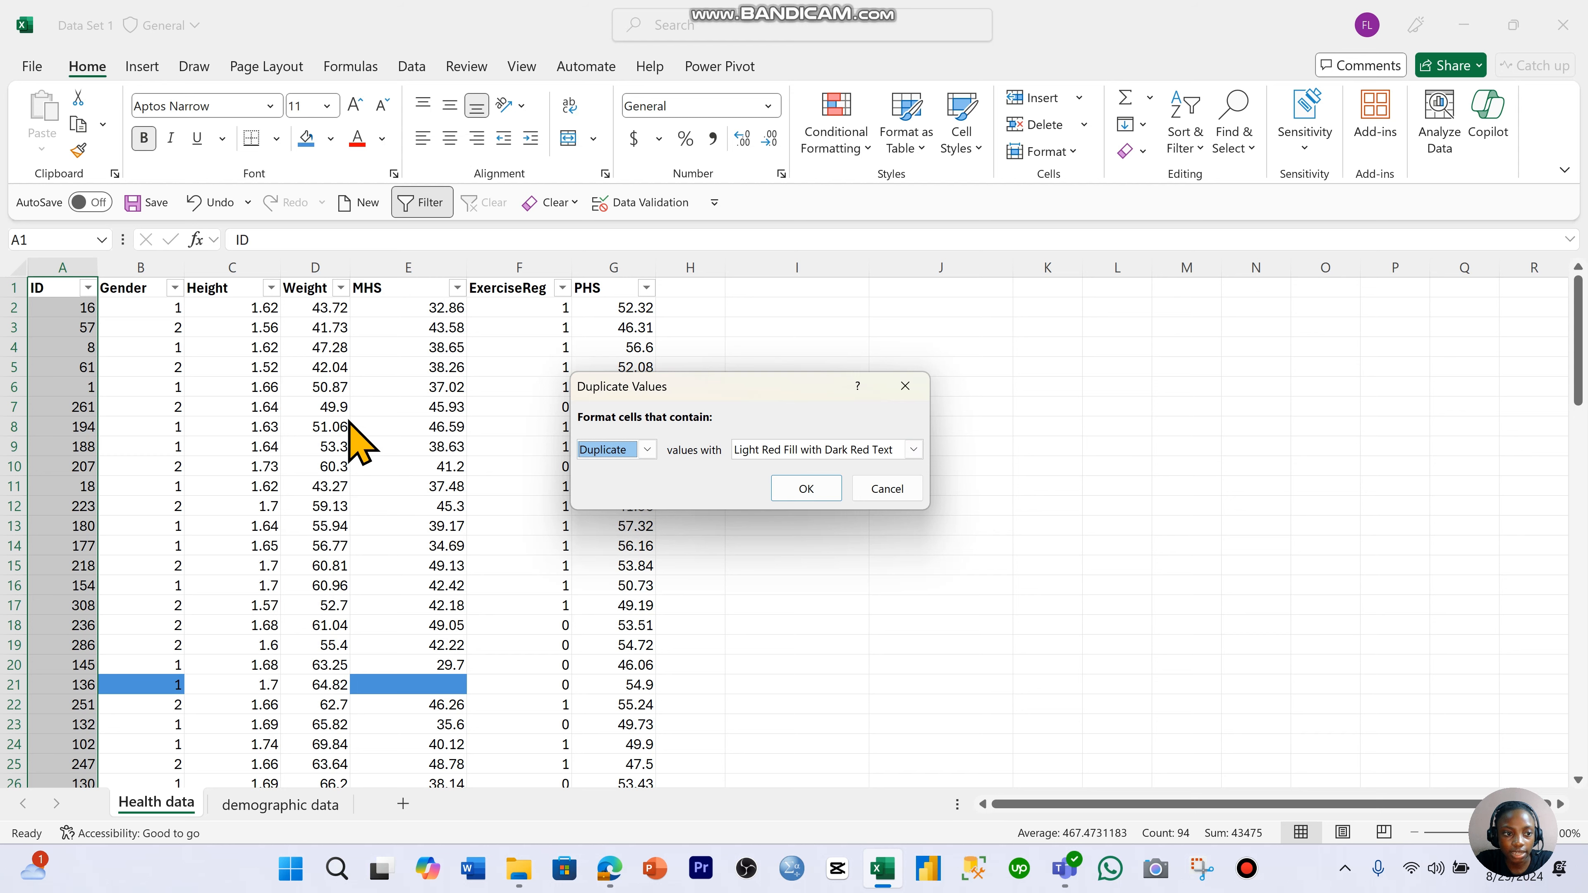
pyautogui.click(805, 488)
pyautogui.scroll(-20, 299, 502)
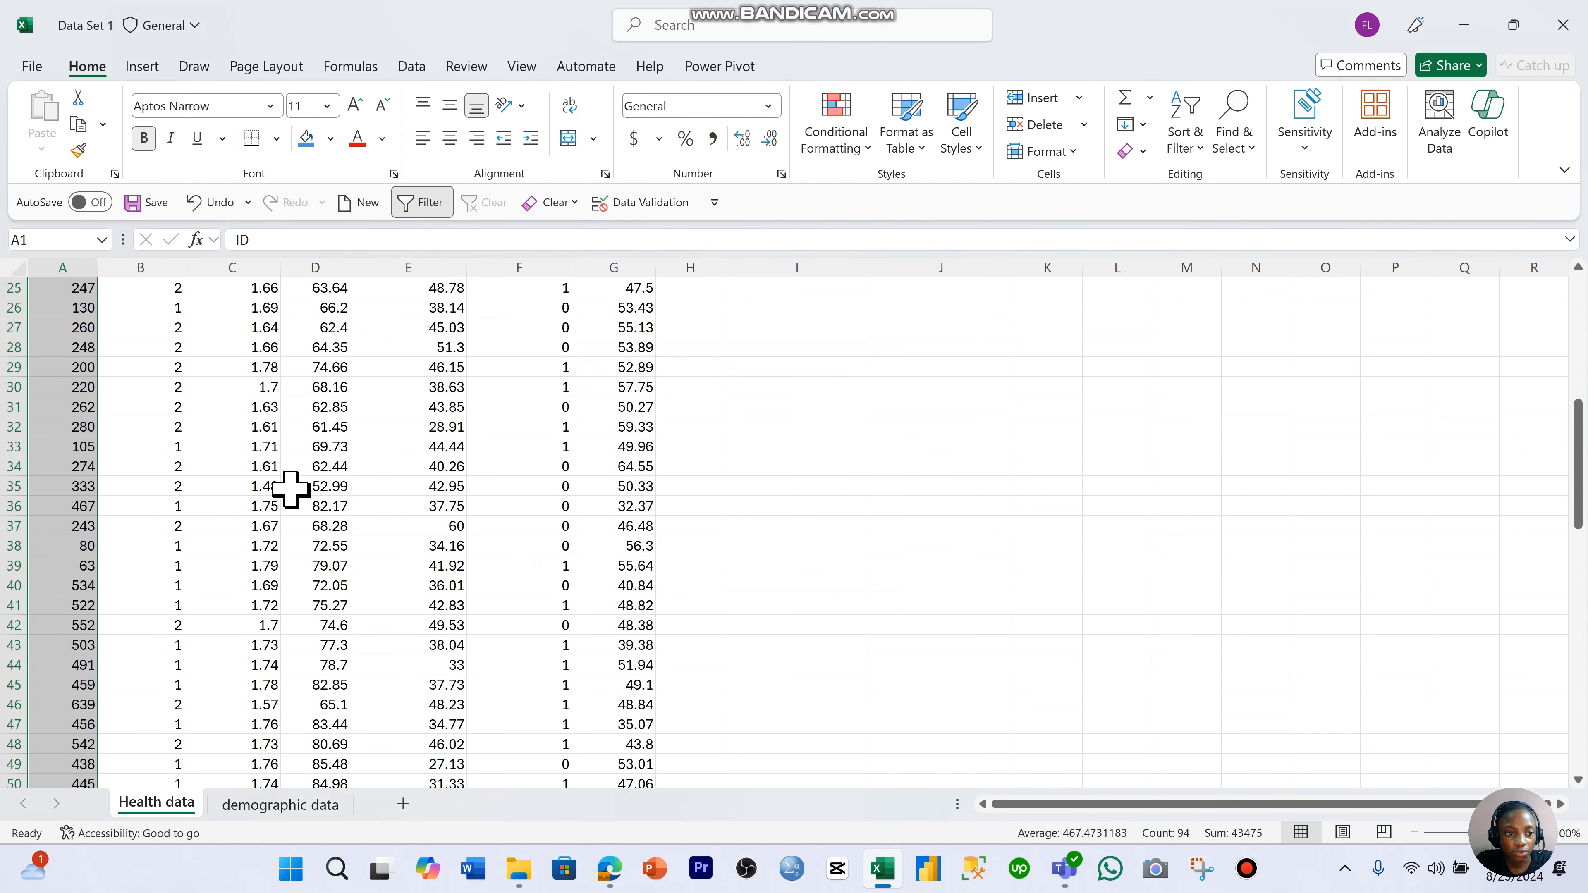
pyautogui.scroll(3, 290, 490)
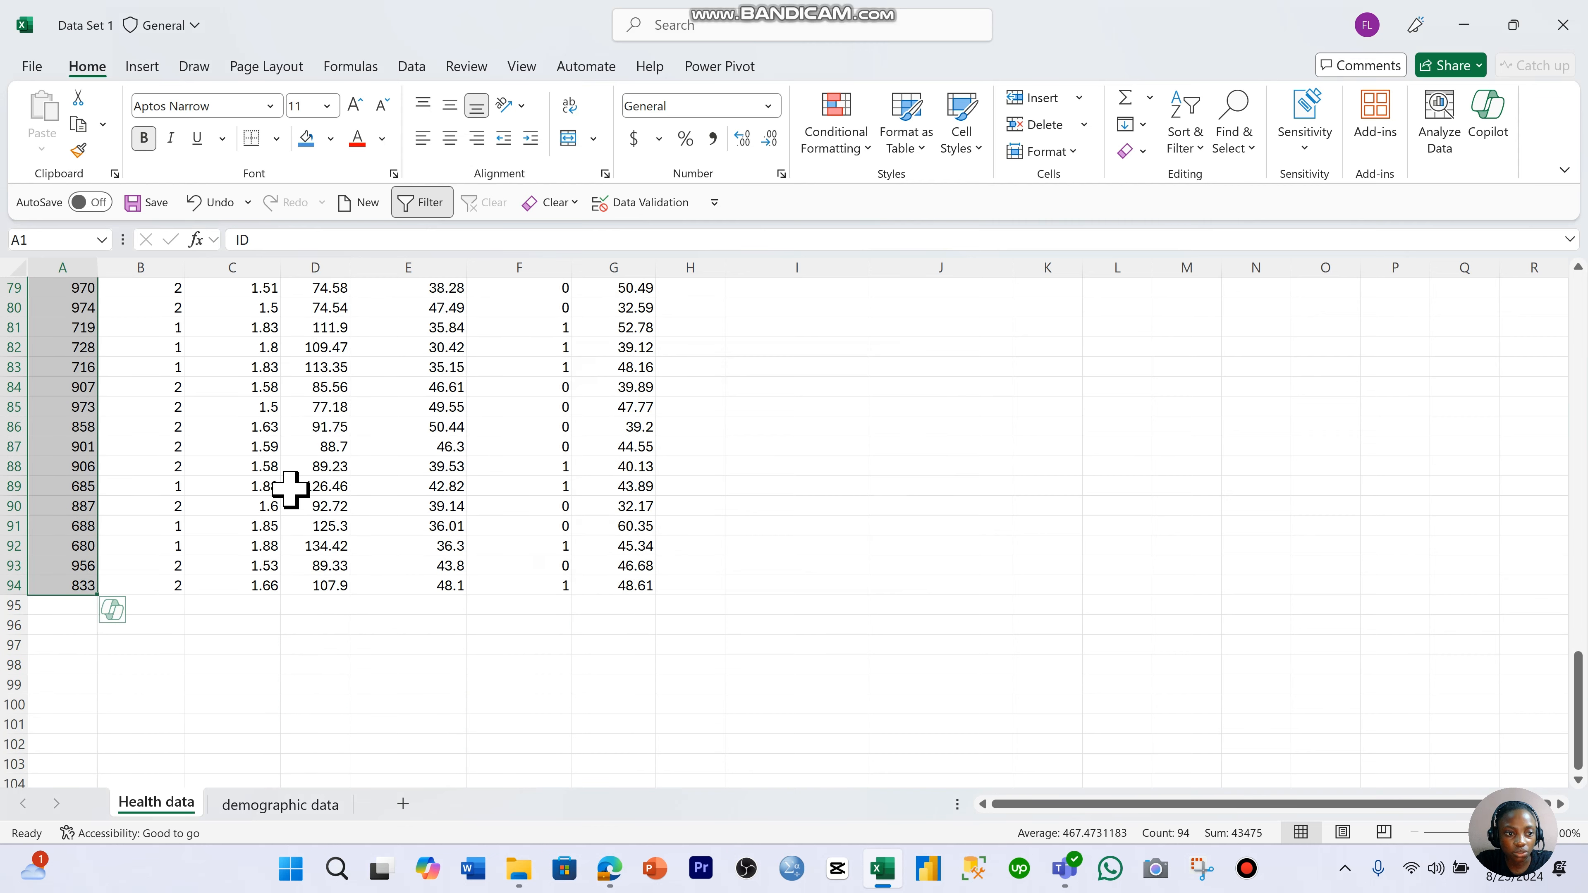
pyautogui.scroll(20, 343, 529)
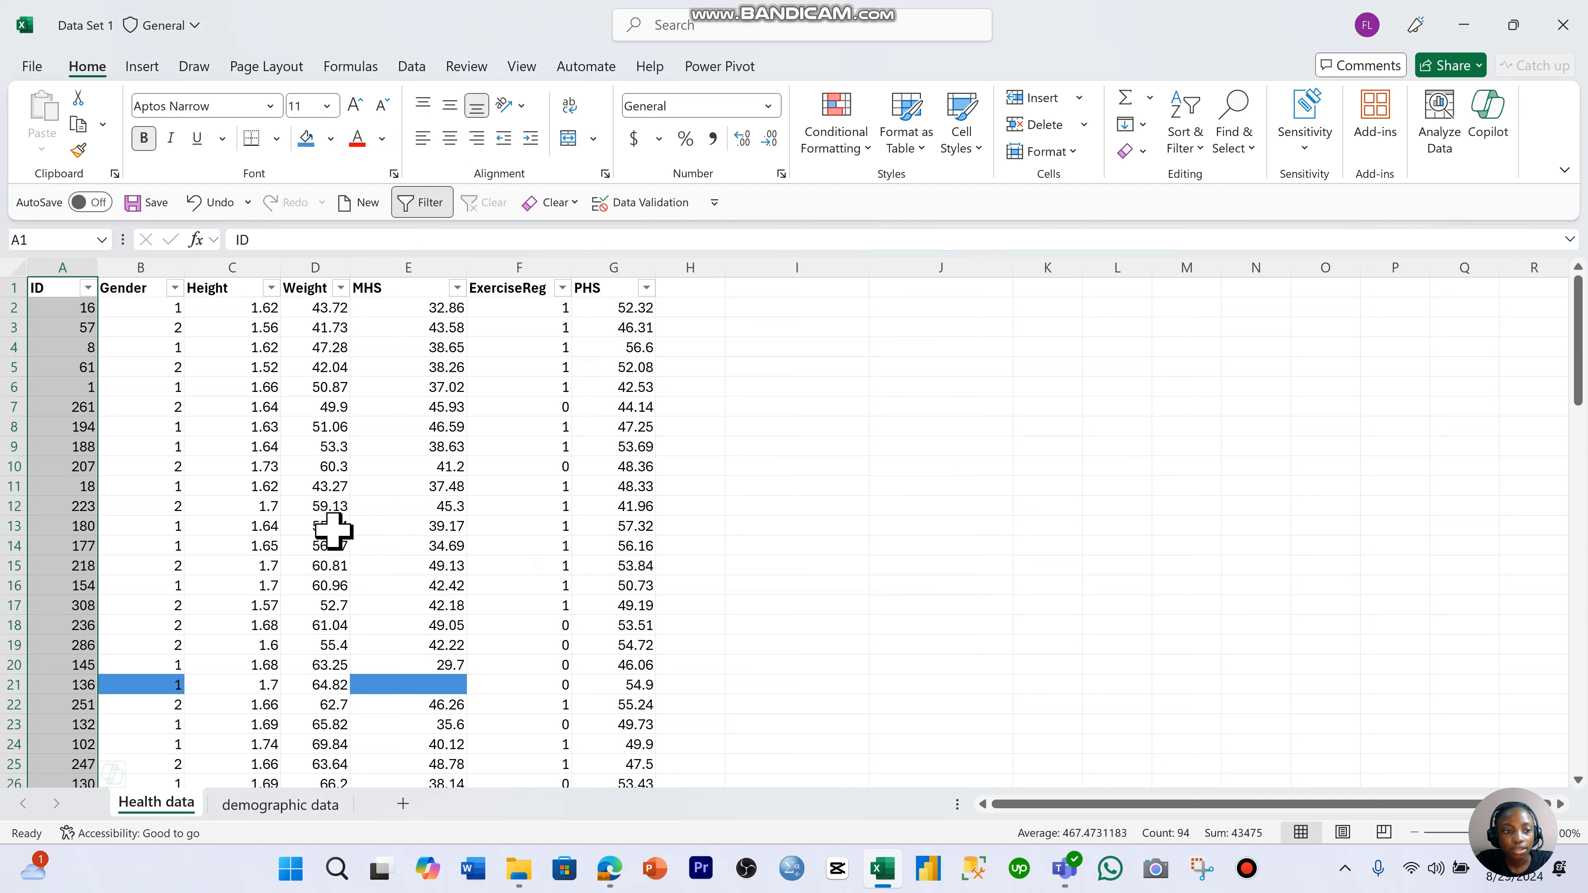
pyautogui.click(333, 529)
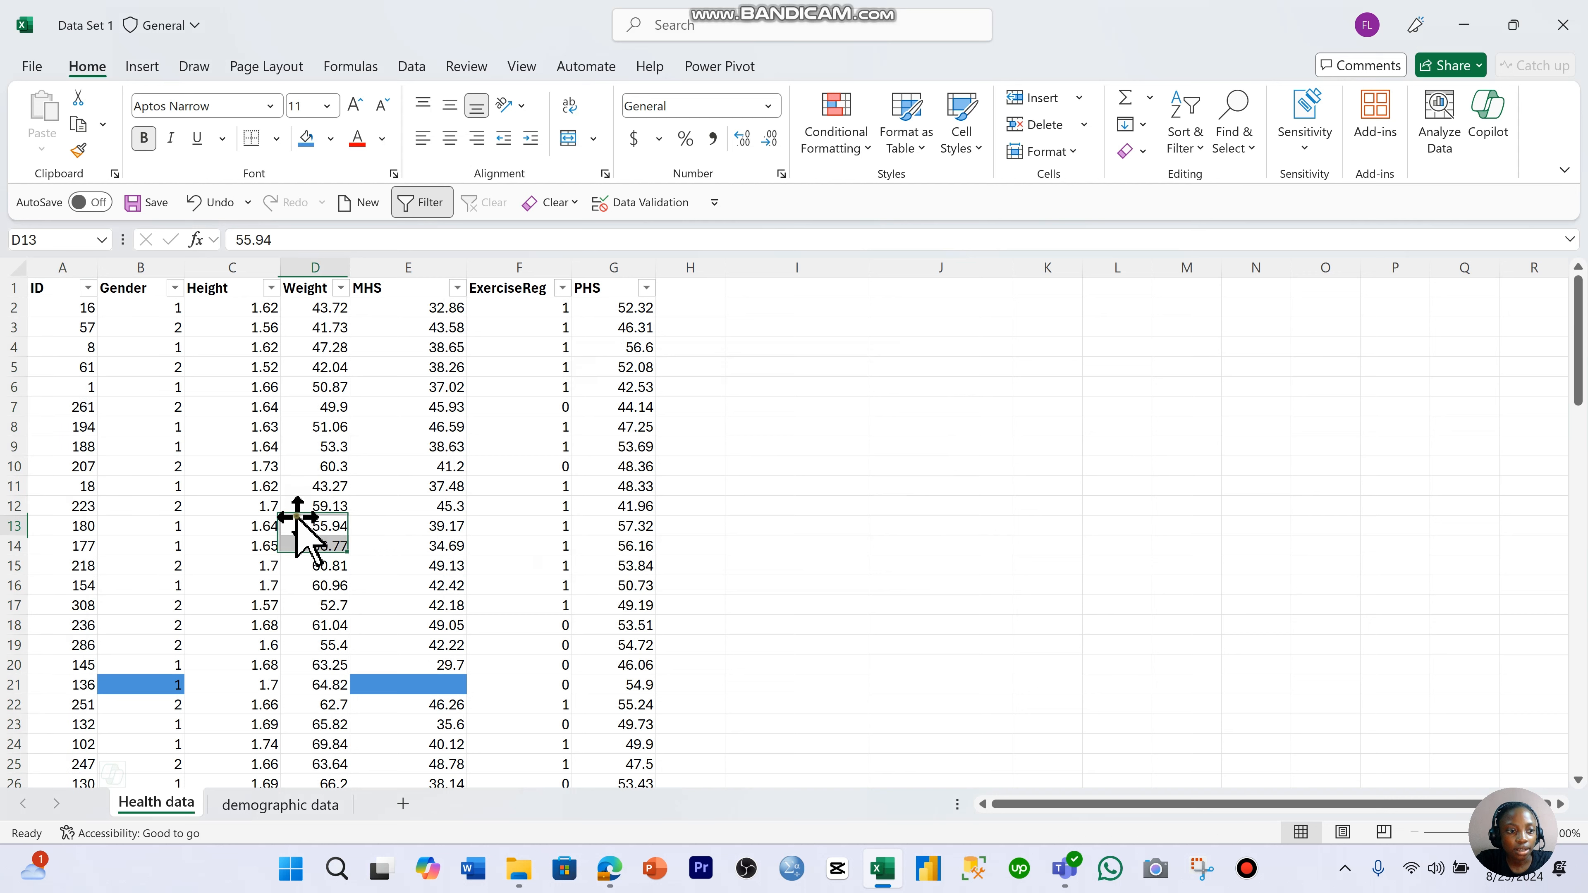
# - Insert an entire blank row above row 7 of the health data
pyautogui.click(14, 407)
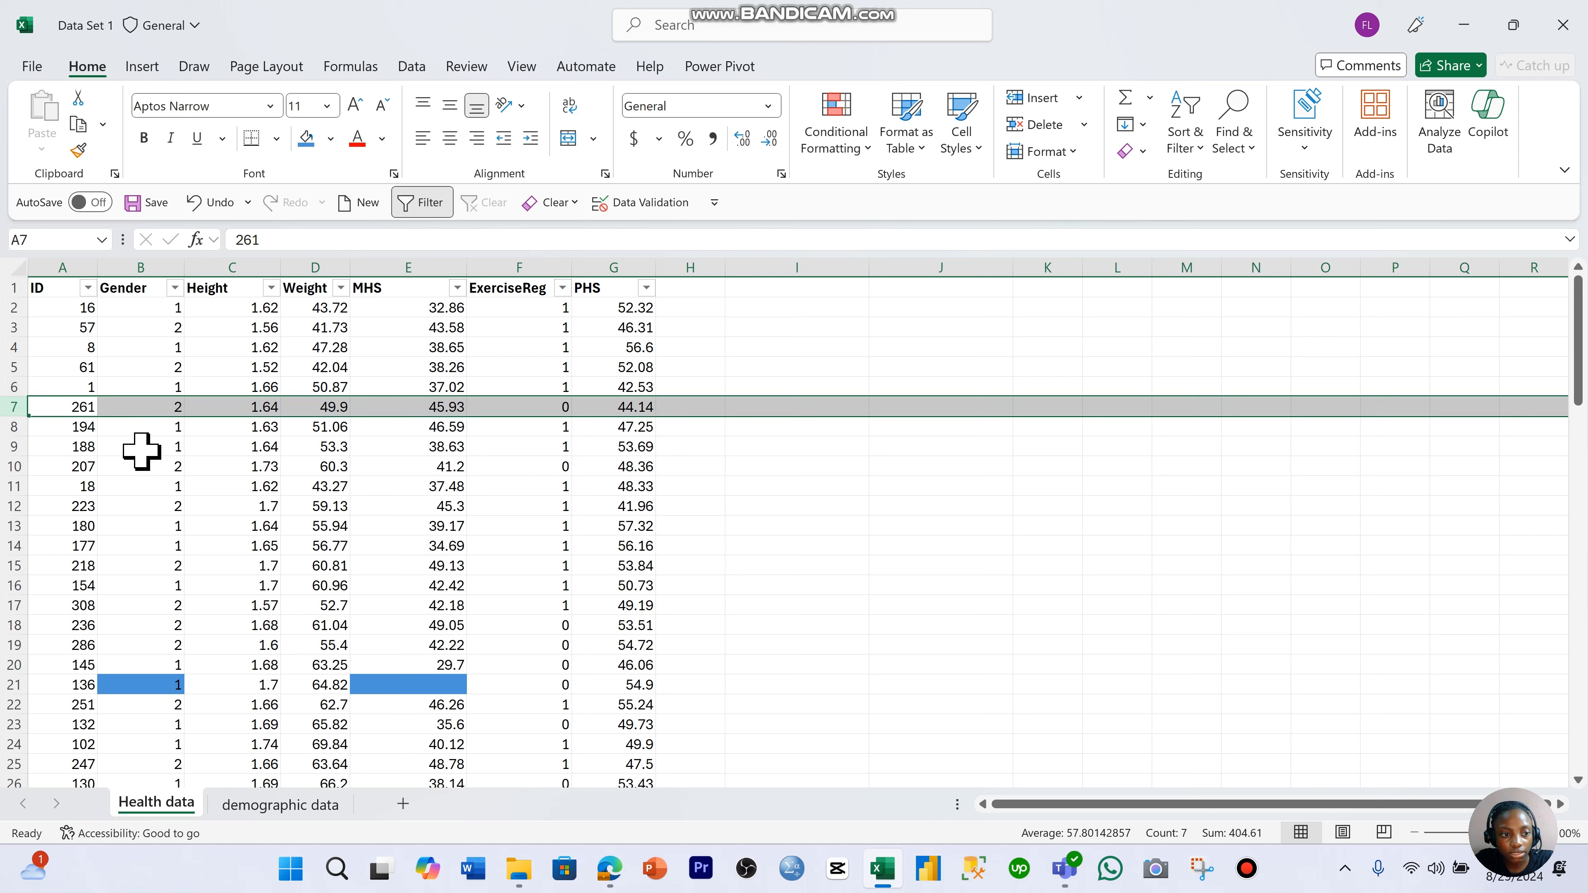
pyautogui.click(108, 463)
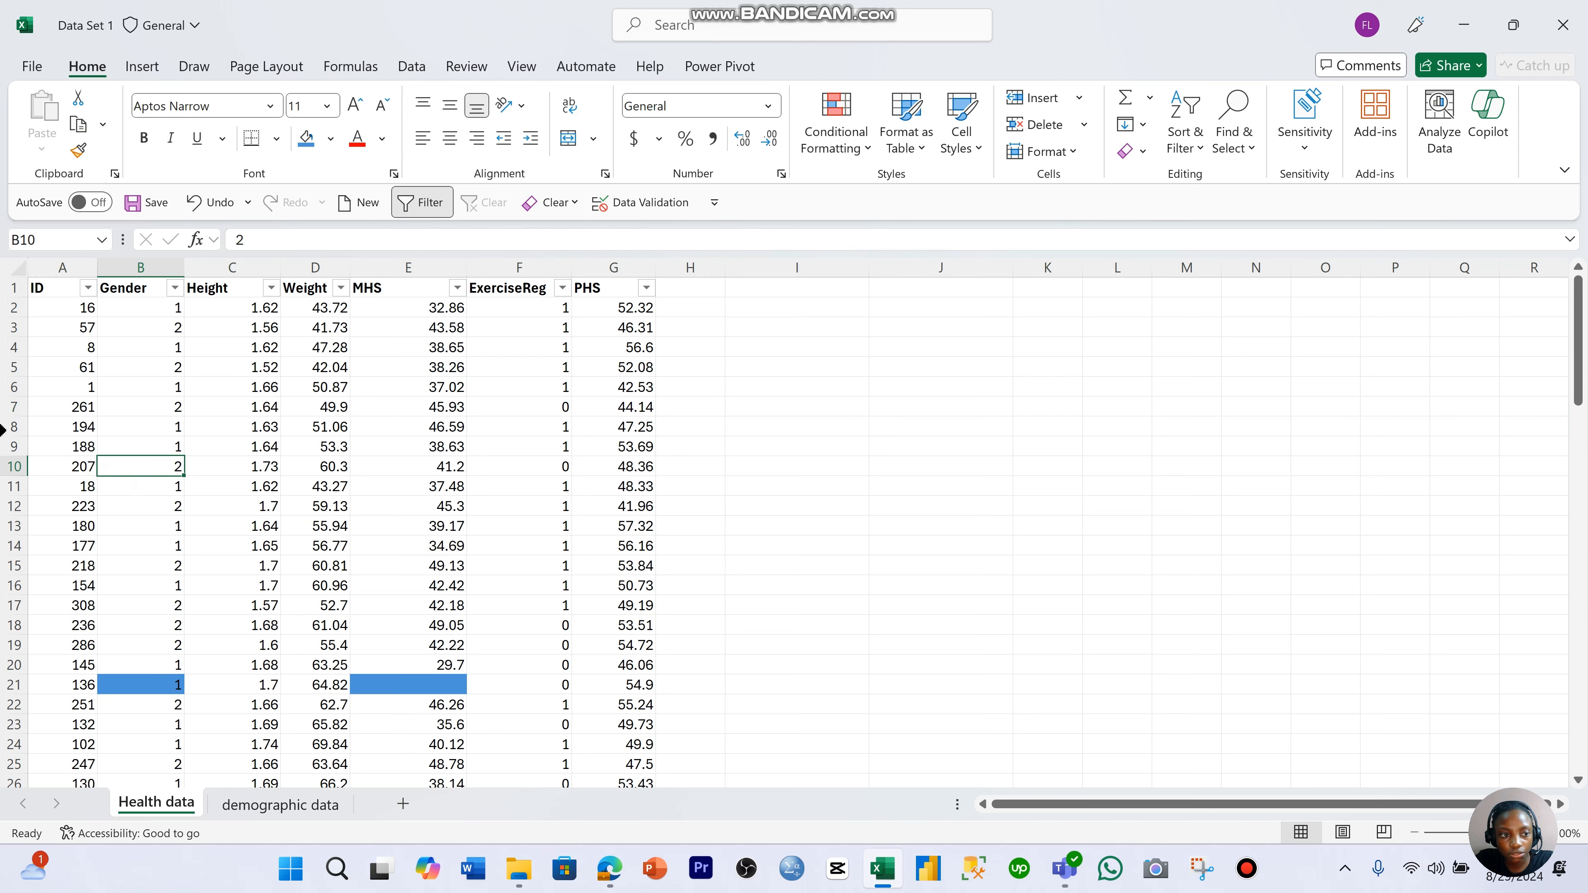
pyautogui.click(9, 409)
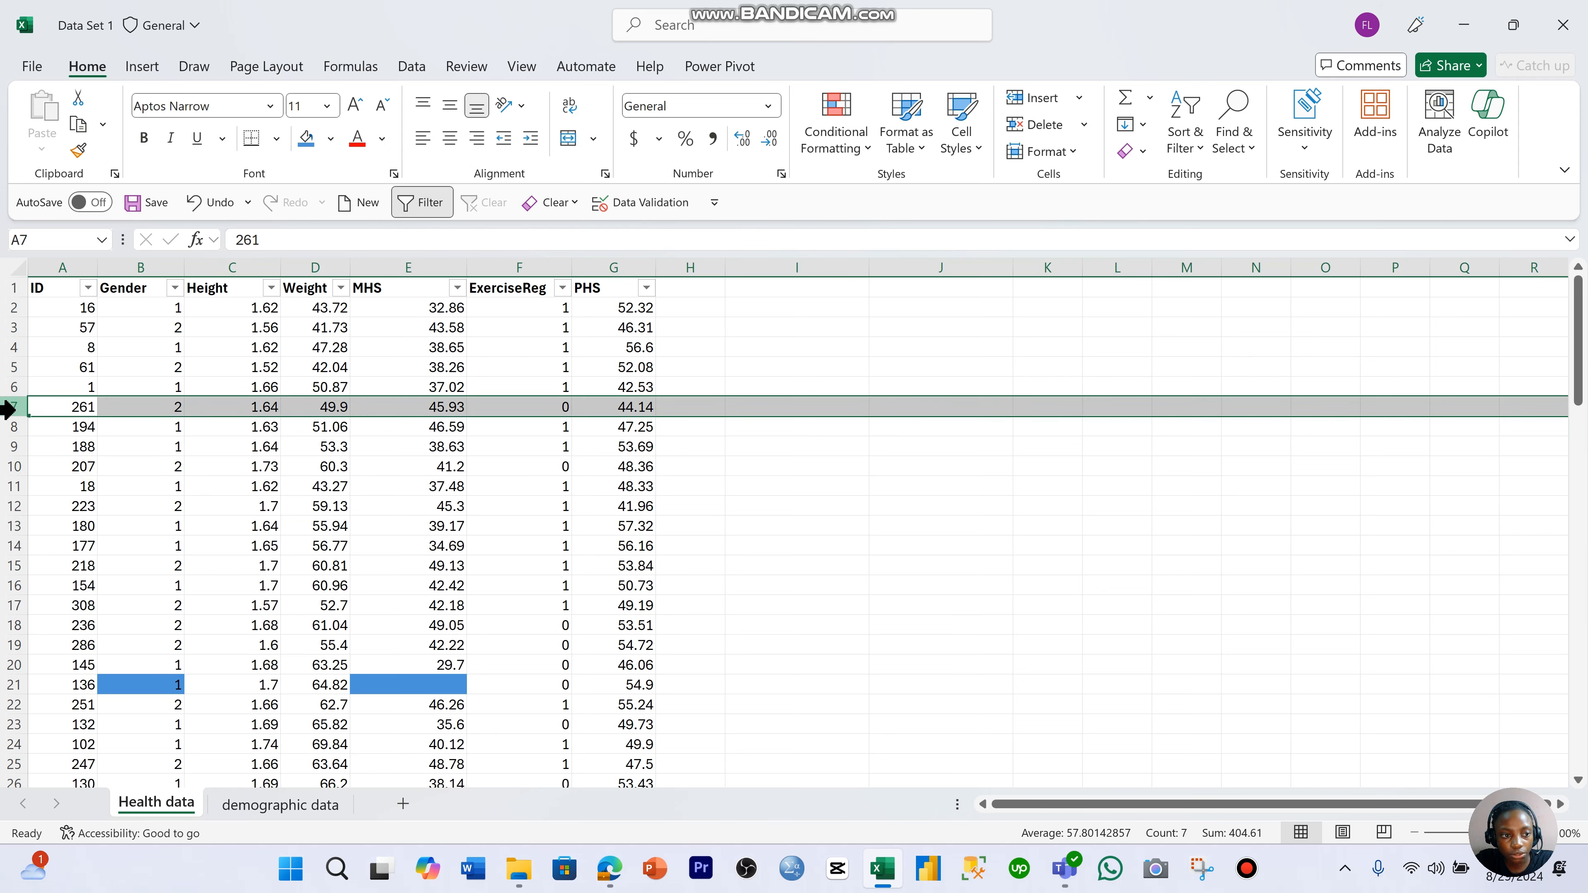
pyautogui.rightClick(9, 409)
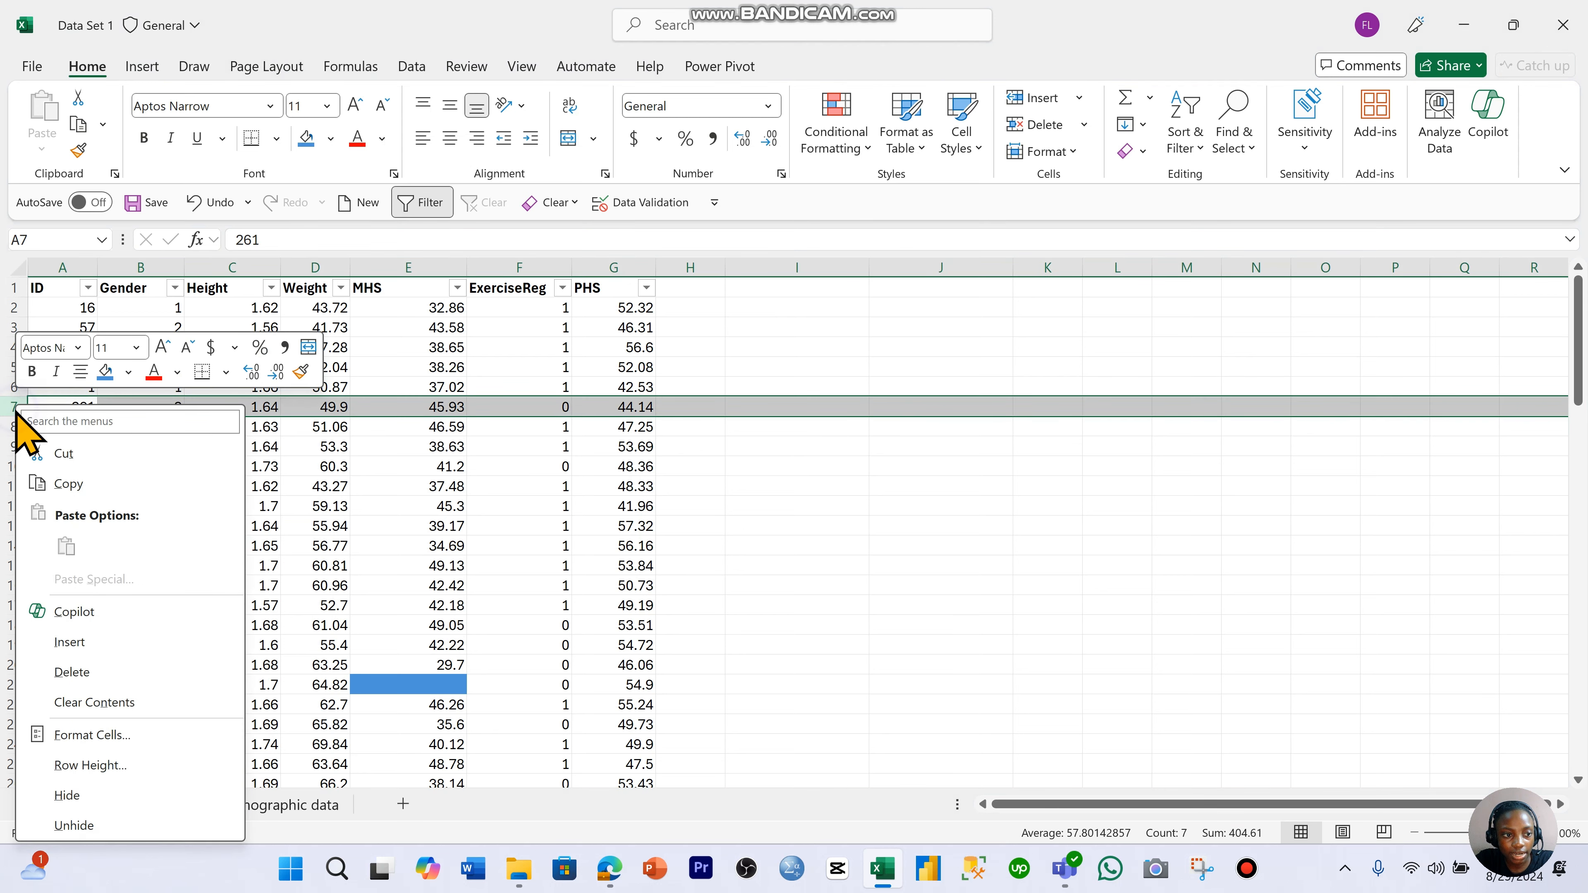
pyautogui.click(117, 640)
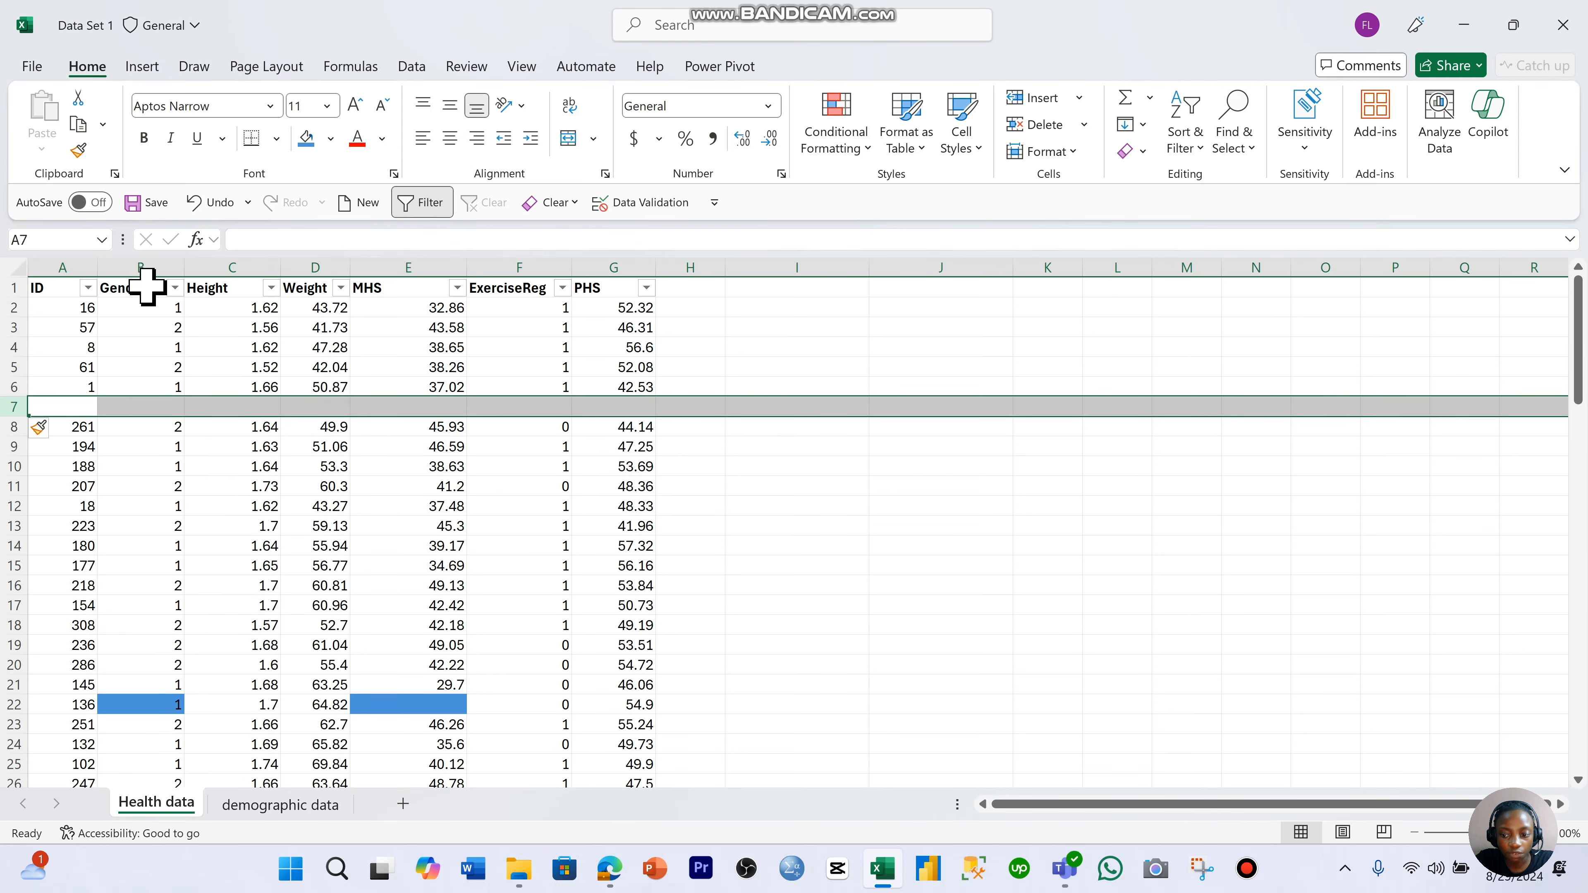
pyautogui.click(525, 526)
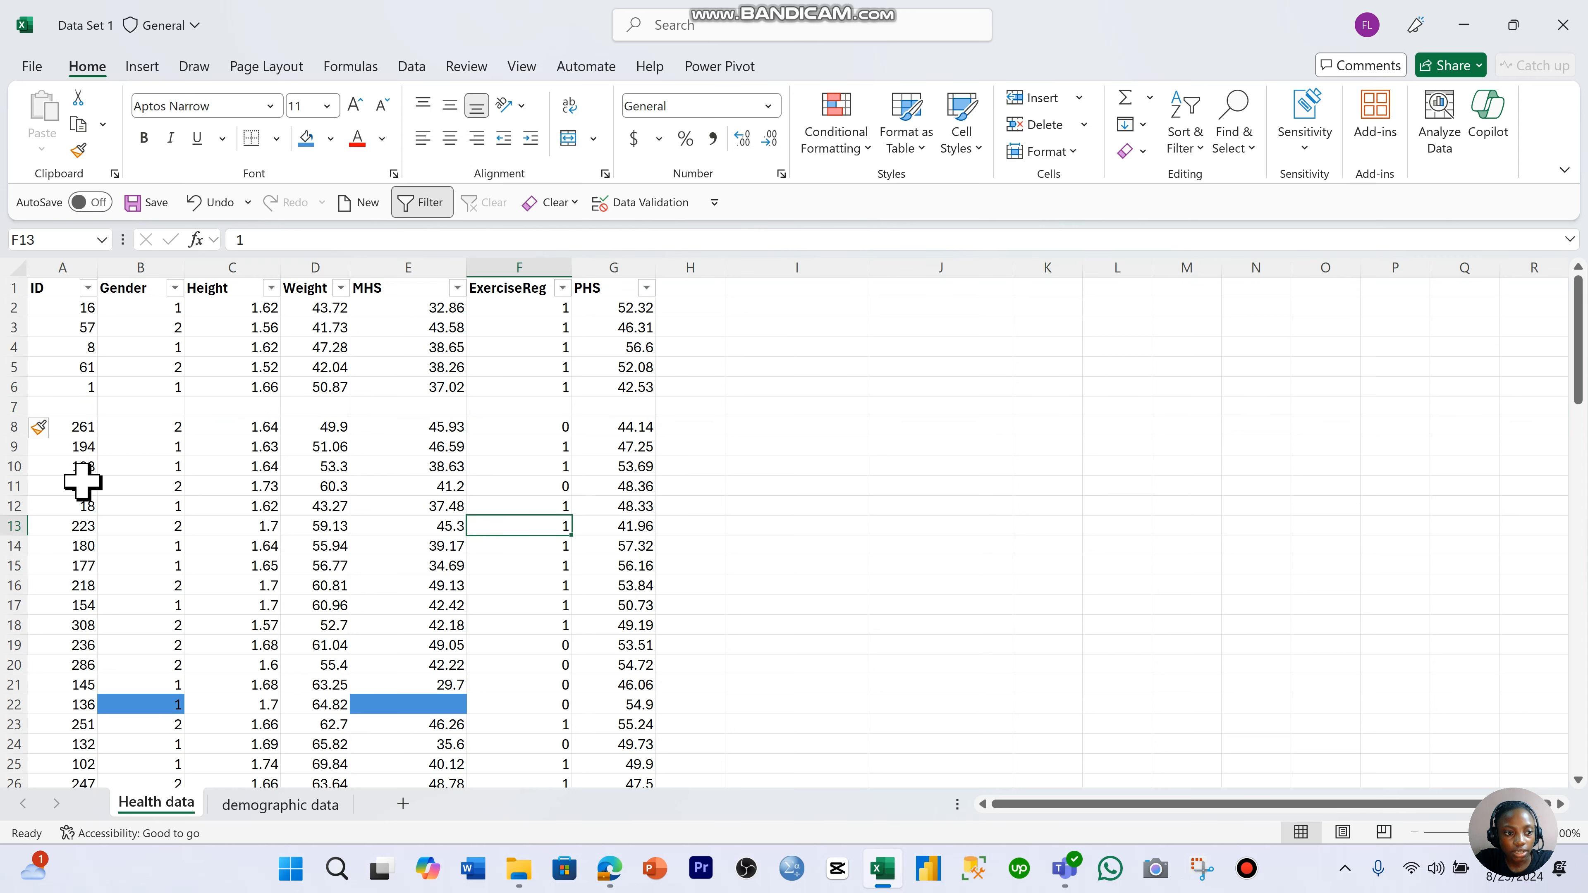
# - Insert blank cells at A10:G10, shifting the existing cells down
pyautogui.moveTo(79, 469); pyautogui.dragTo(605, 464)
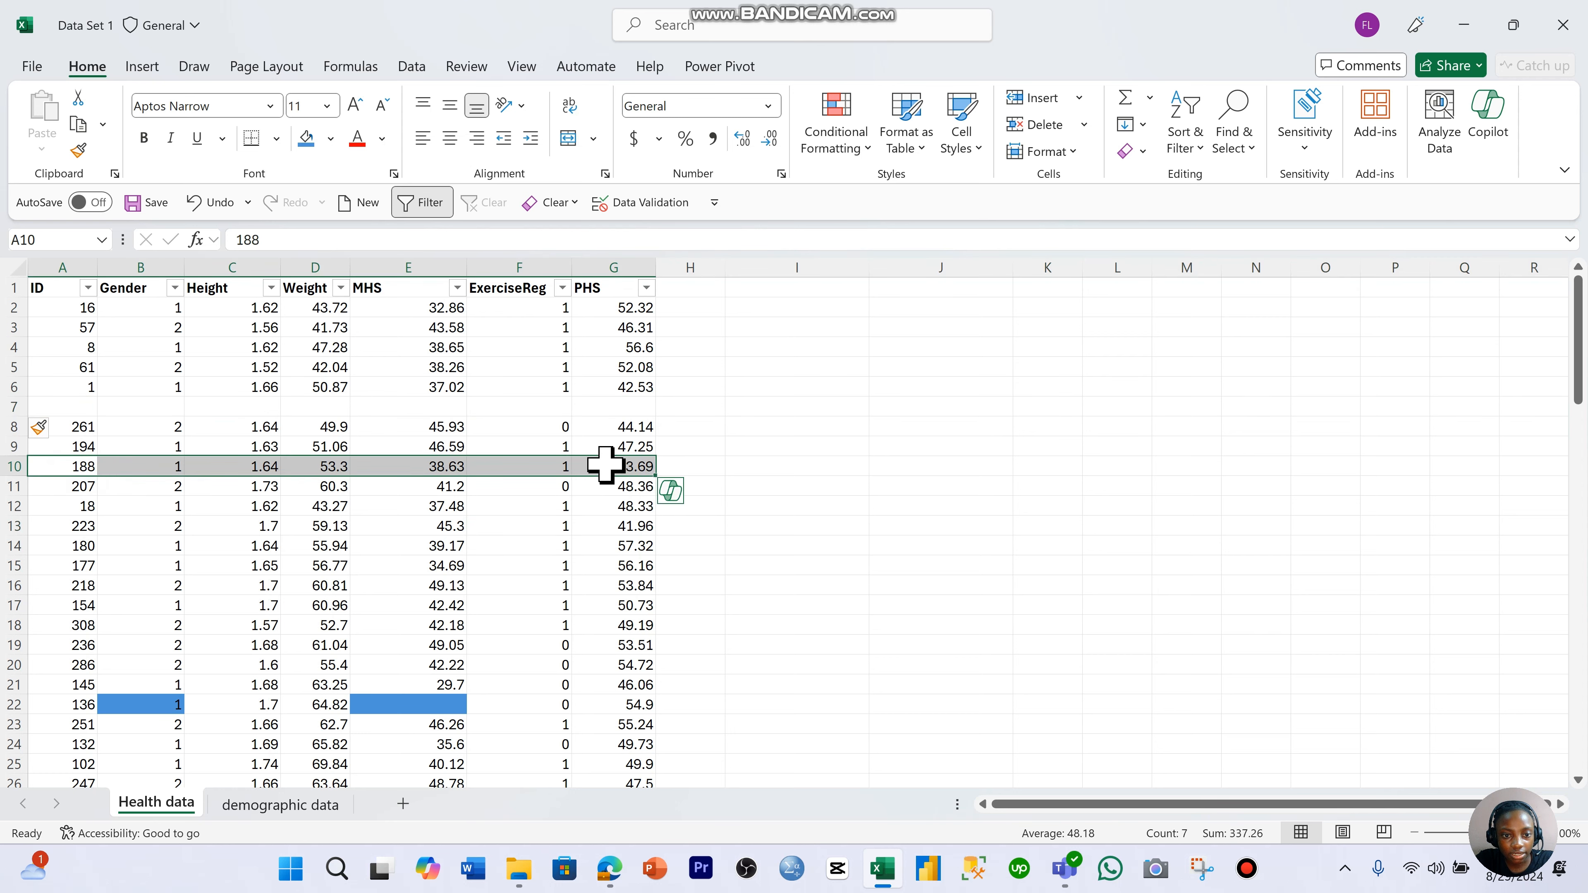
pyautogui.rightClick(605, 464)
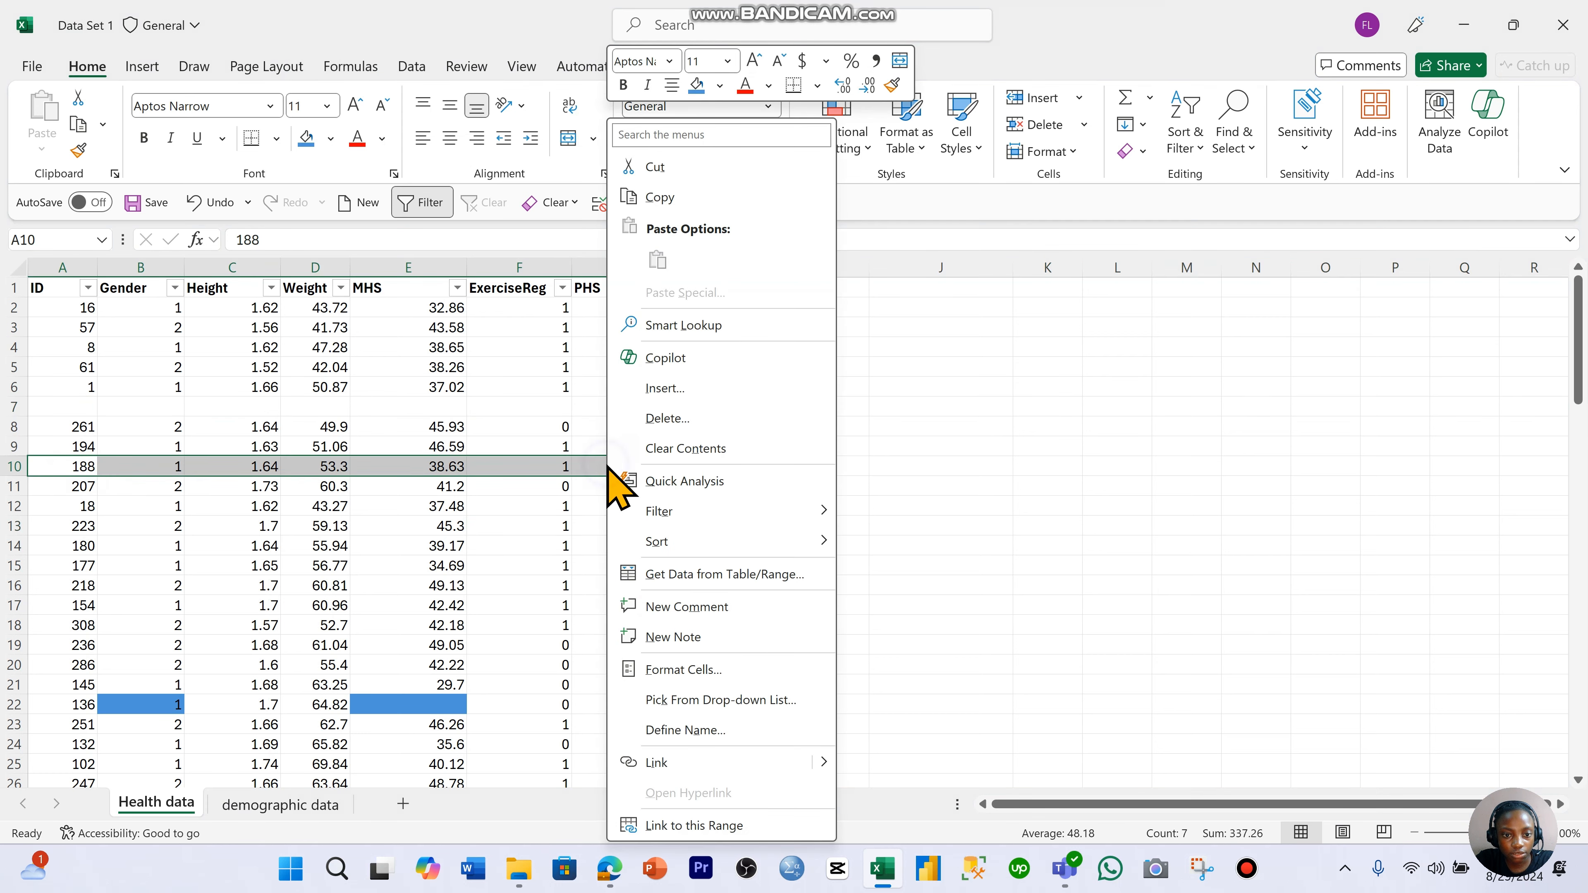
pyautogui.click(685, 398)
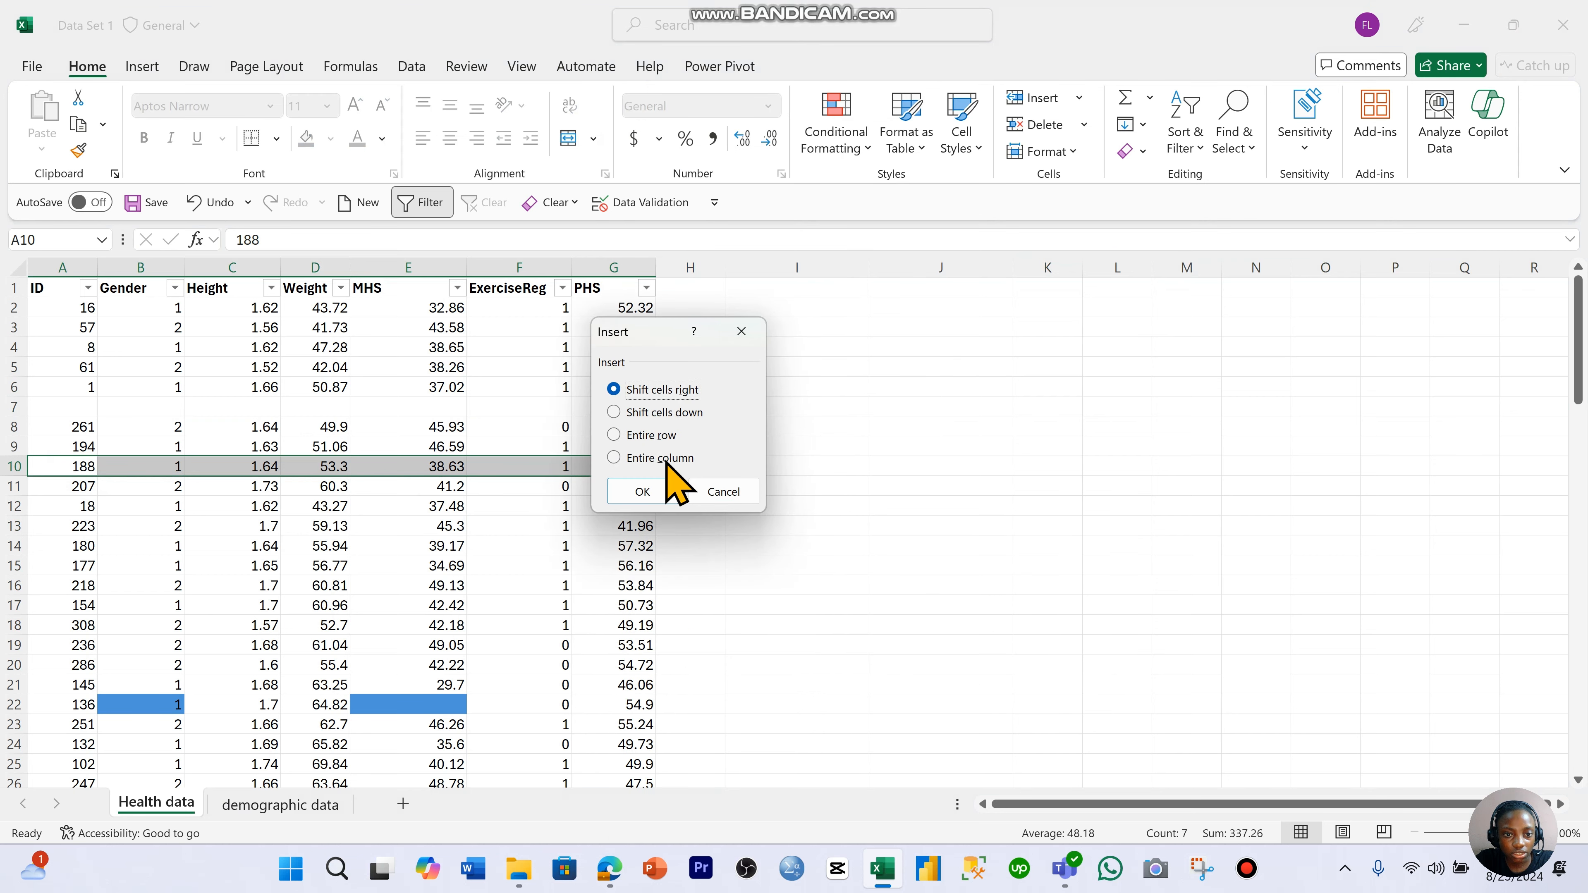
pyautogui.click(665, 414)
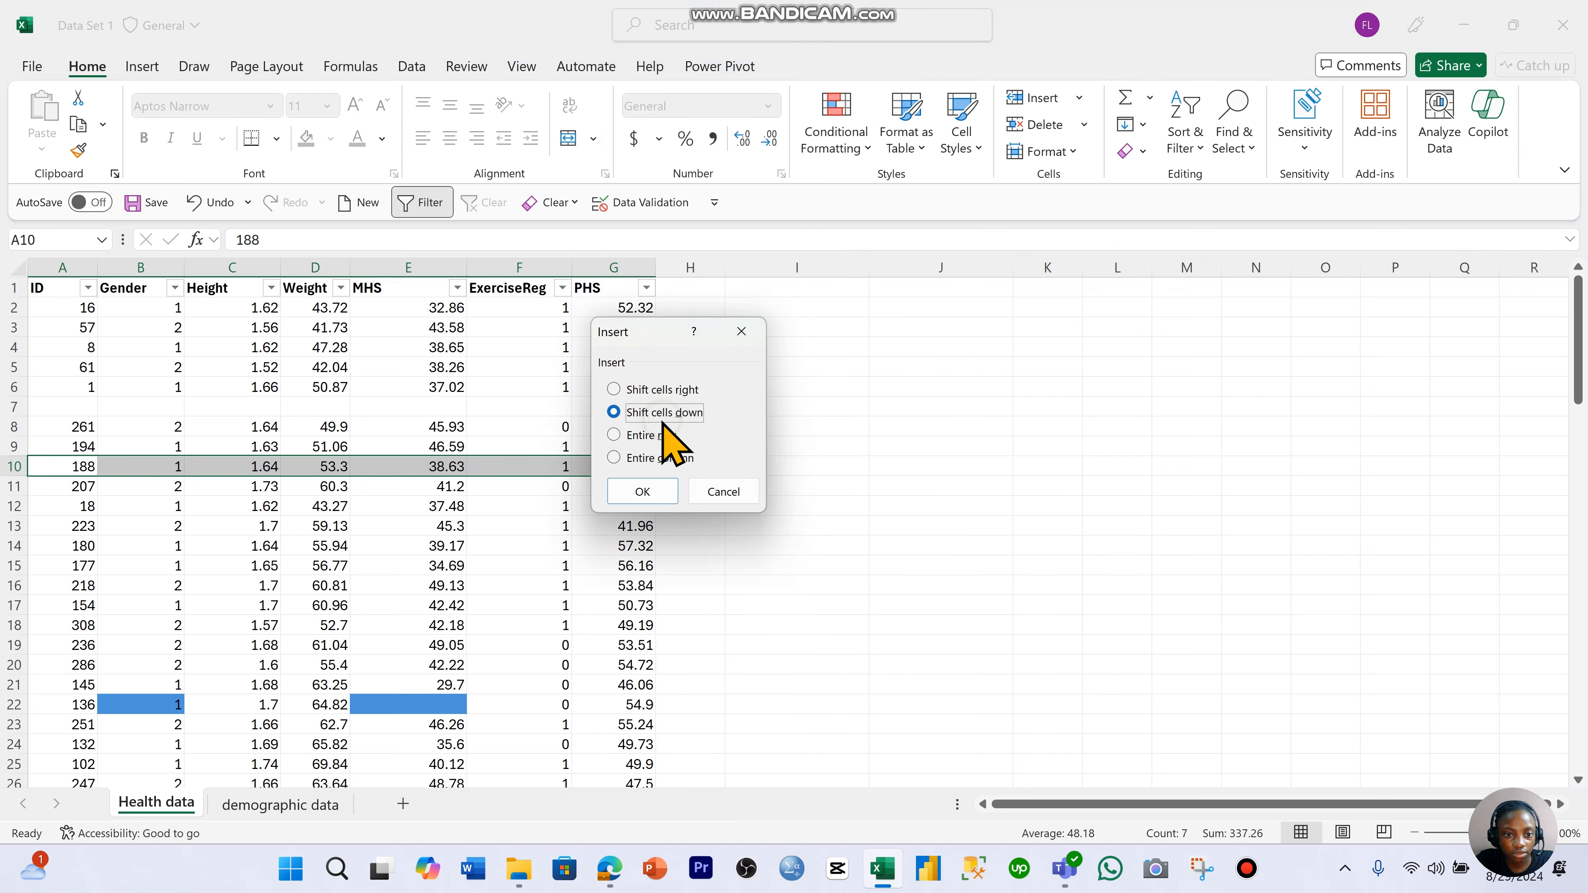
pyautogui.click(650, 492)
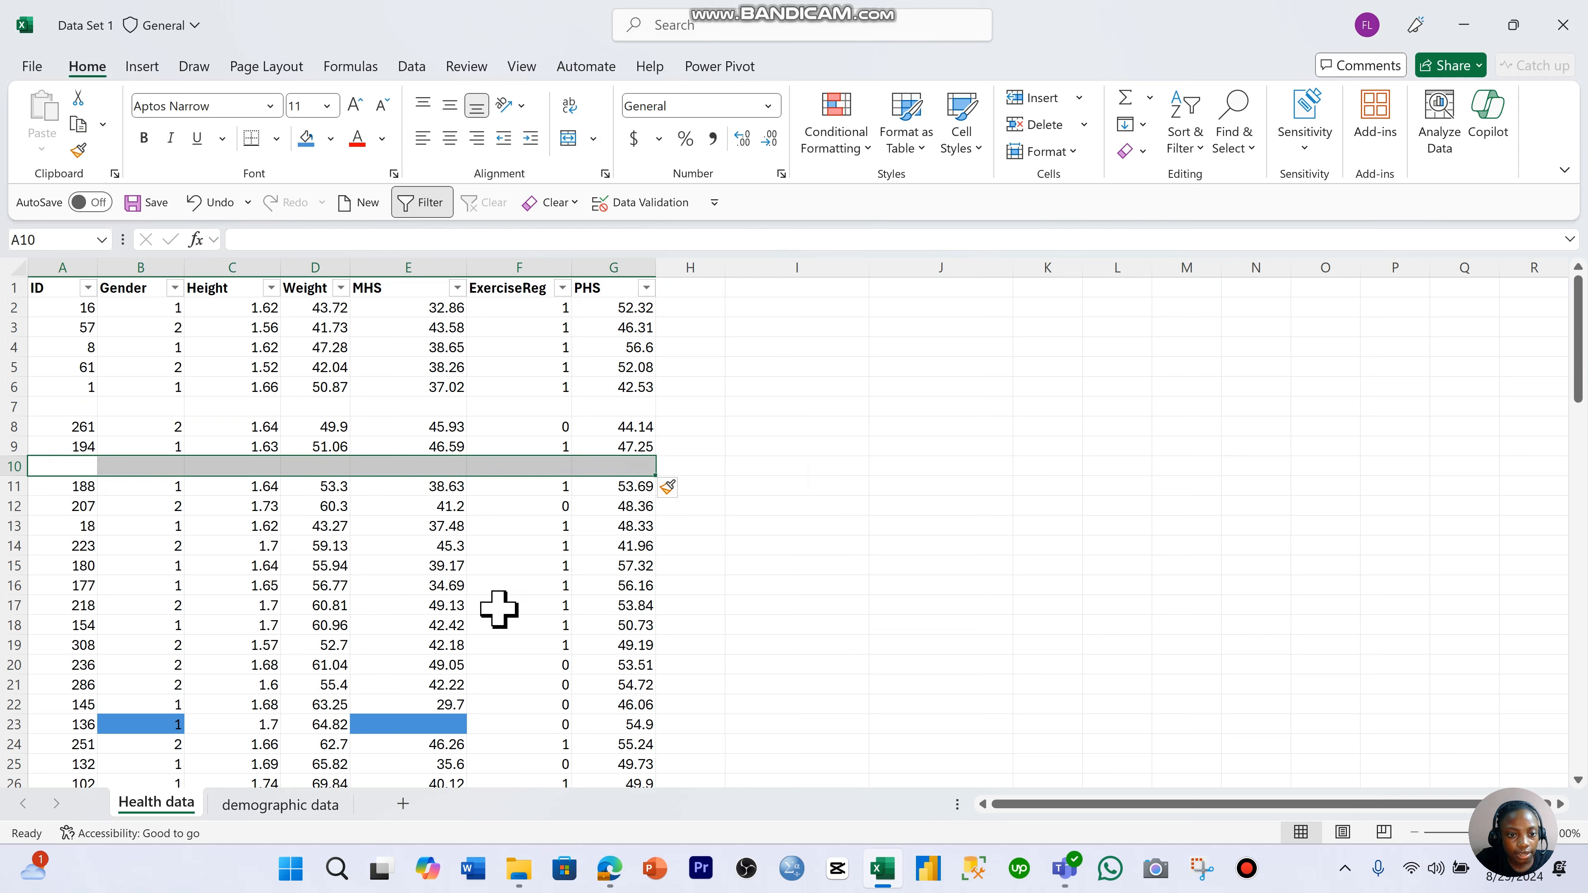
pyautogui.click(550, 585)
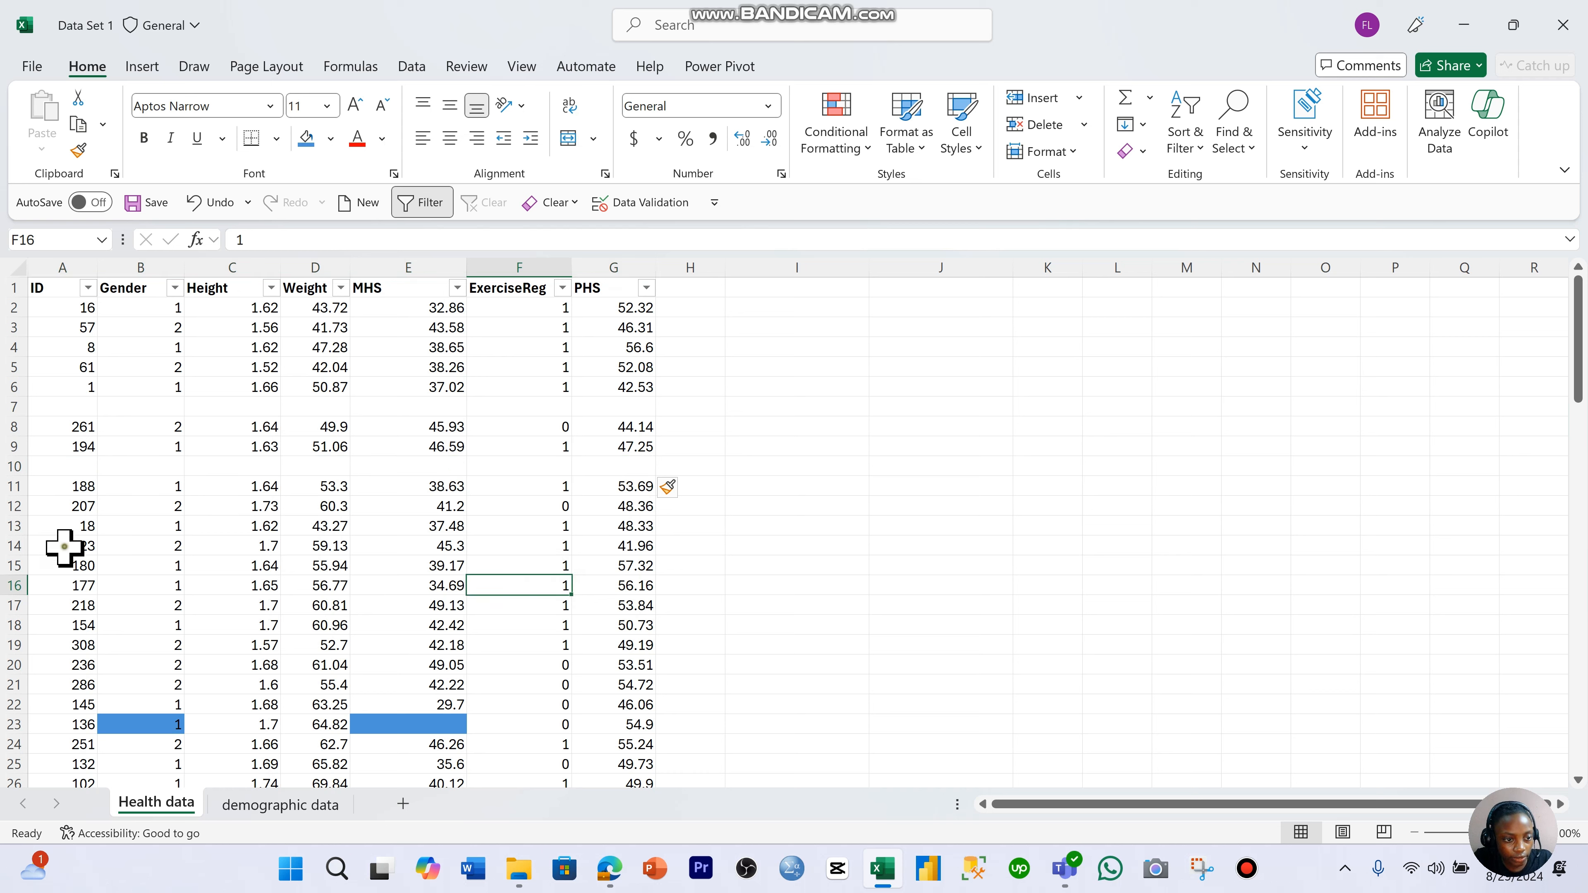
# - Copy the record in A14:G14 into the blank row 7 as a duplicate entry
pyautogui.moveTo(65, 547); pyautogui.dragTo(594, 547)
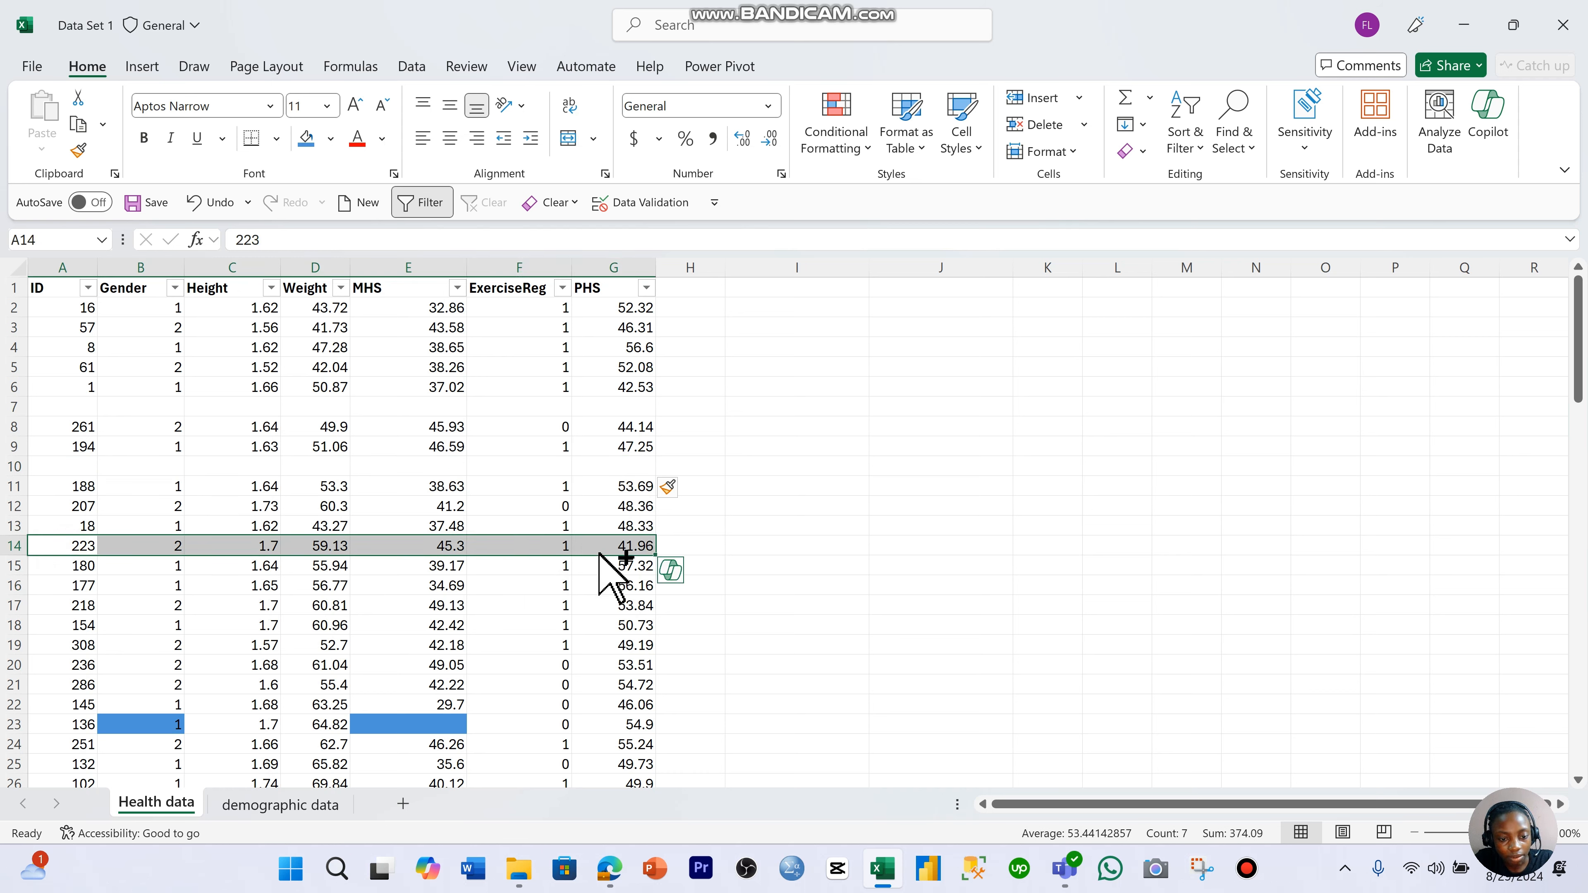
pyautogui.hotkey('ctrl', 'c')
pyautogui.click(75, 406)
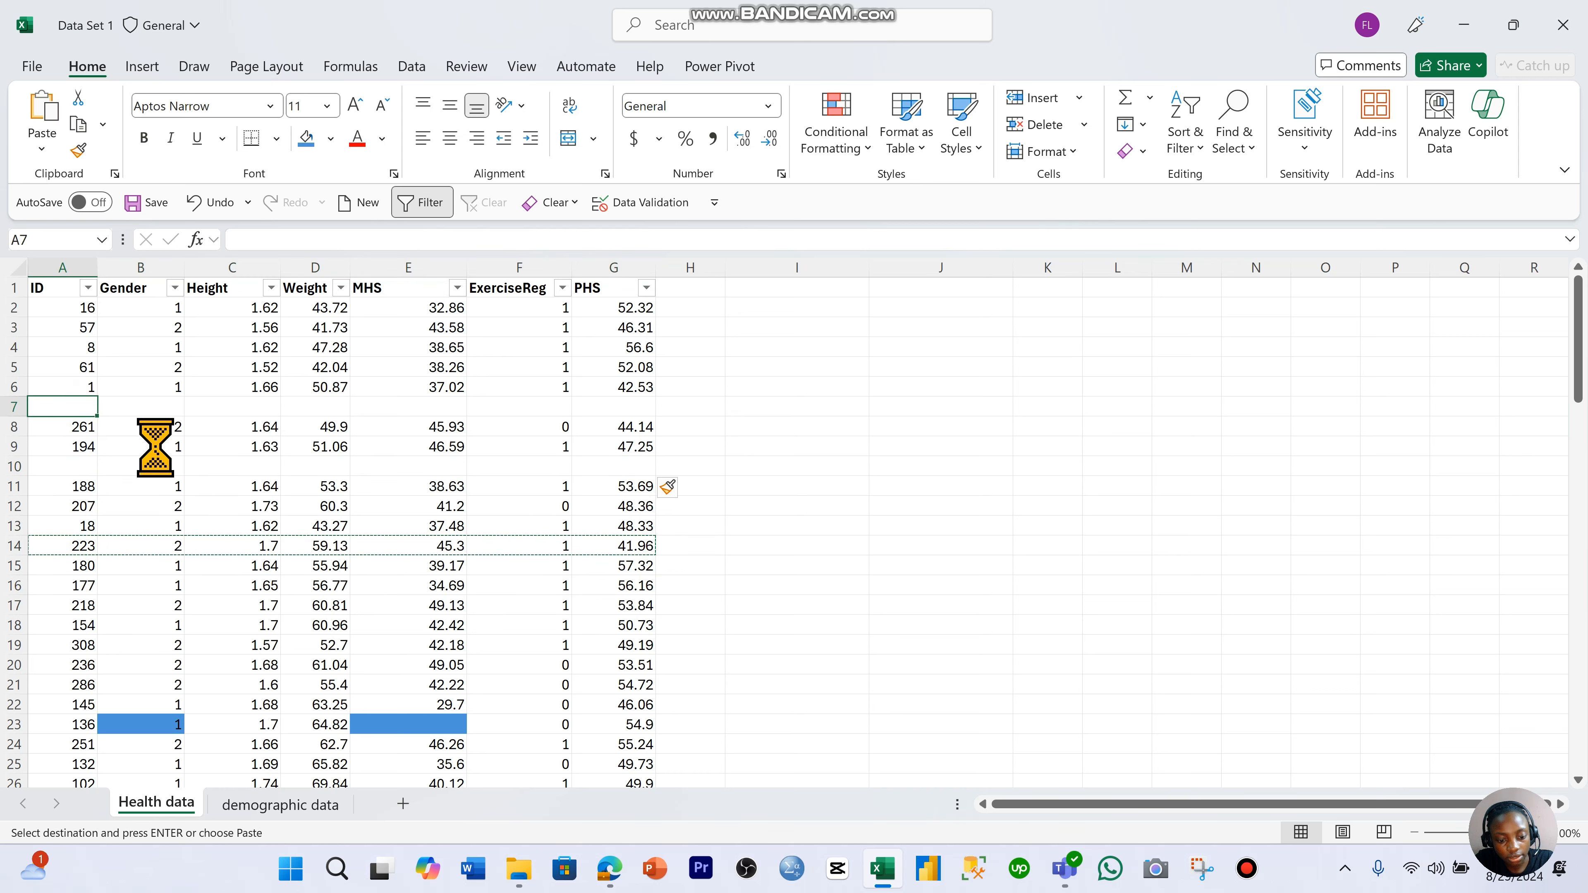
pyautogui.hotkey('ctrl', 'v')
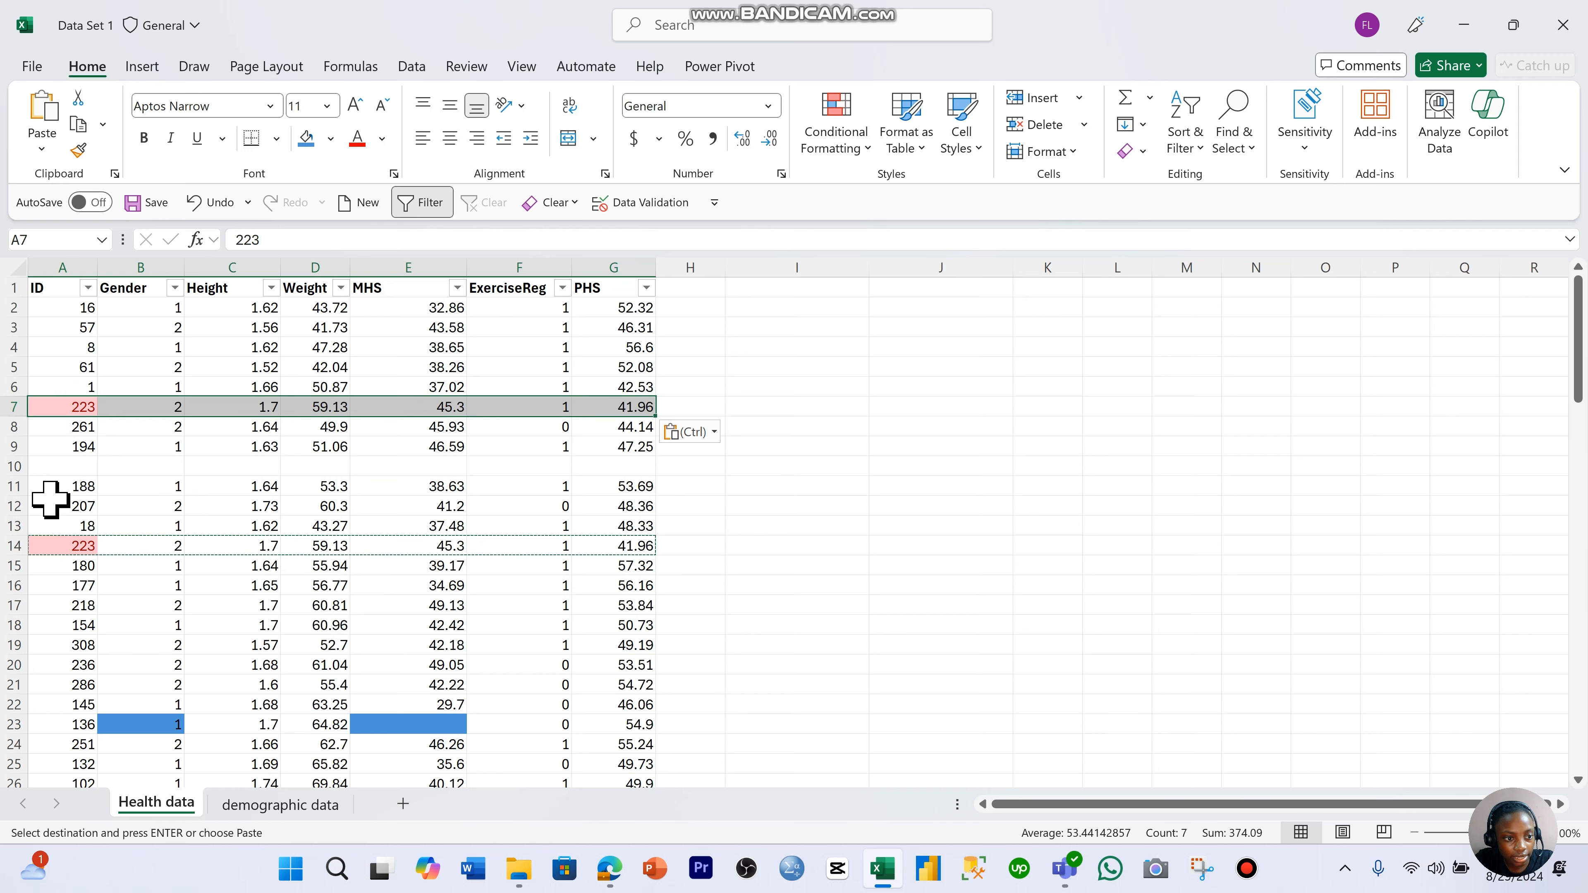
# - Copy the record in A19:G19 into the blank cells of row 10 as a second duplicate entry
pyautogui.moveTo(56, 489); pyautogui.dragTo(584, 492)
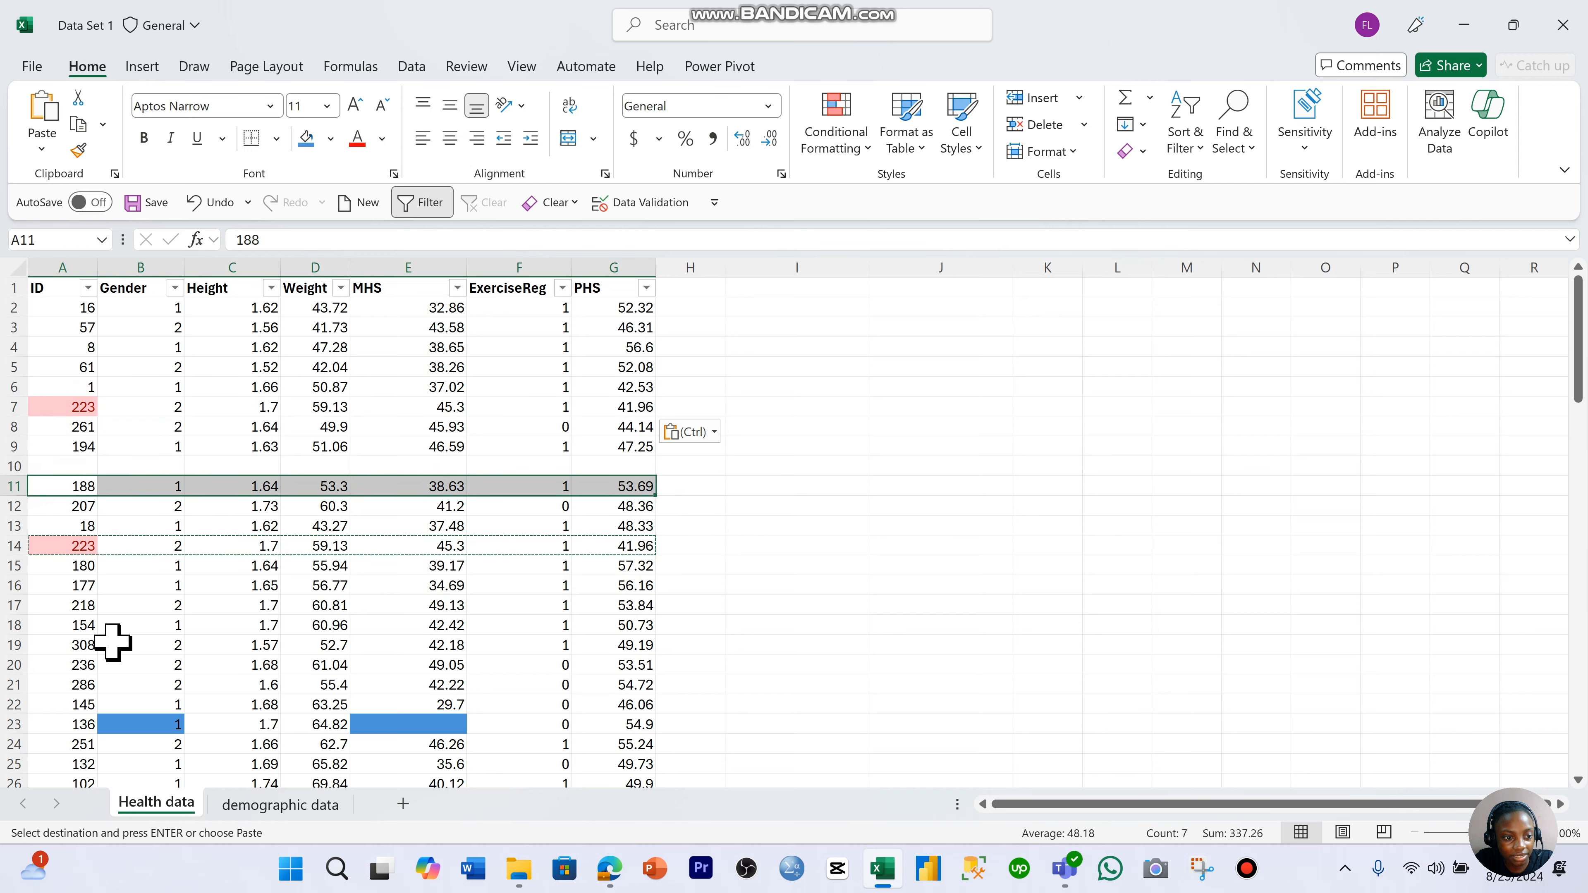
pyautogui.moveTo(82, 645); pyautogui.dragTo(637, 652)
pyautogui.click(631, 647)
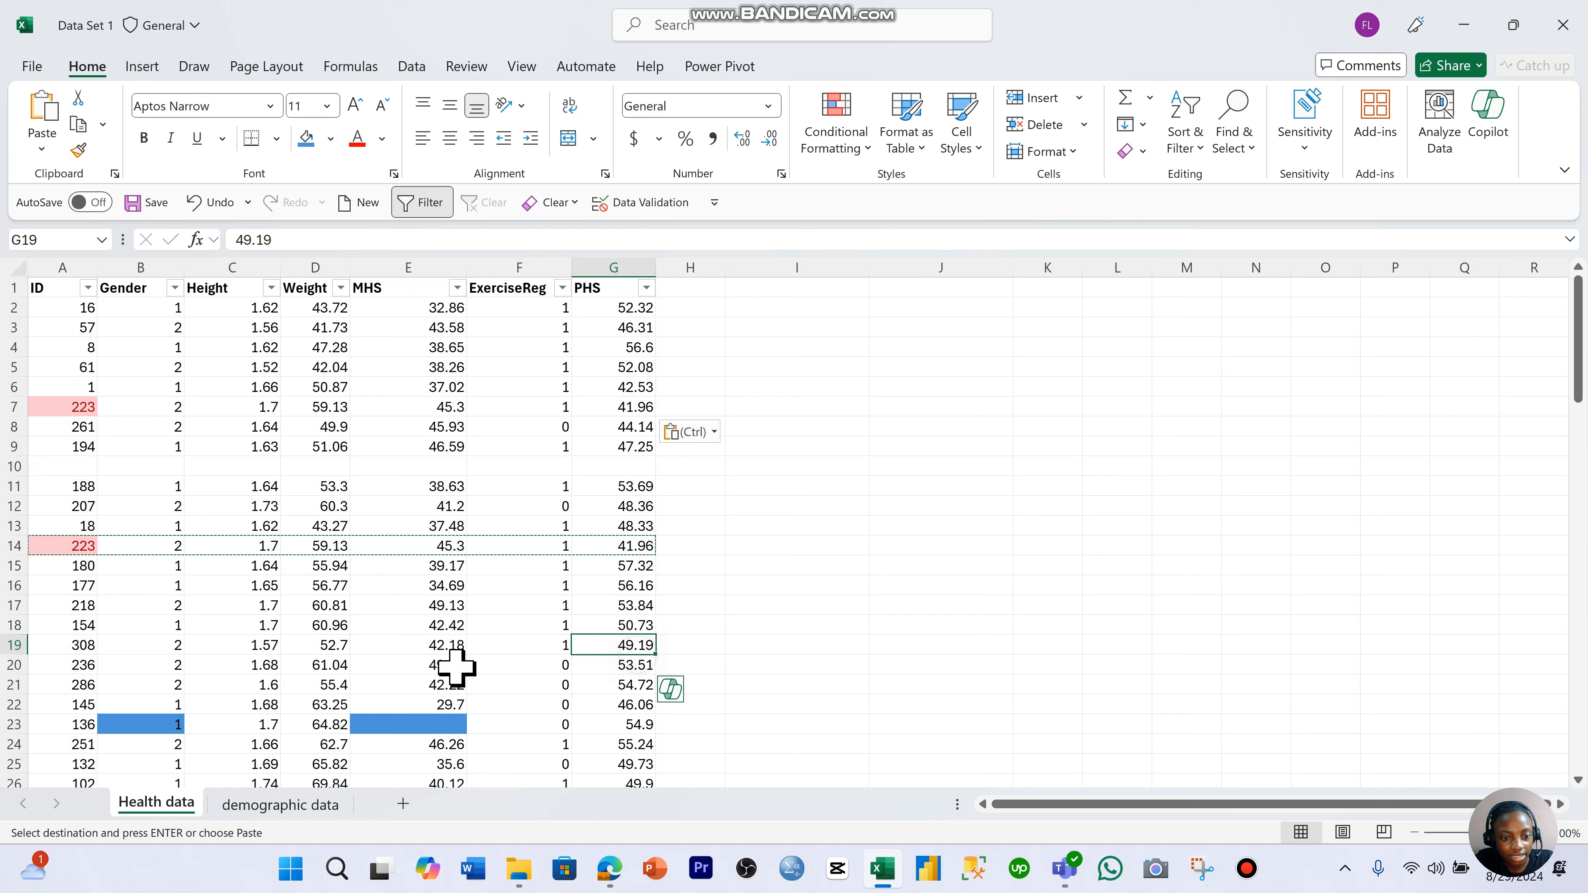
pyautogui.moveTo(82, 644); pyautogui.dragTo(592, 639)
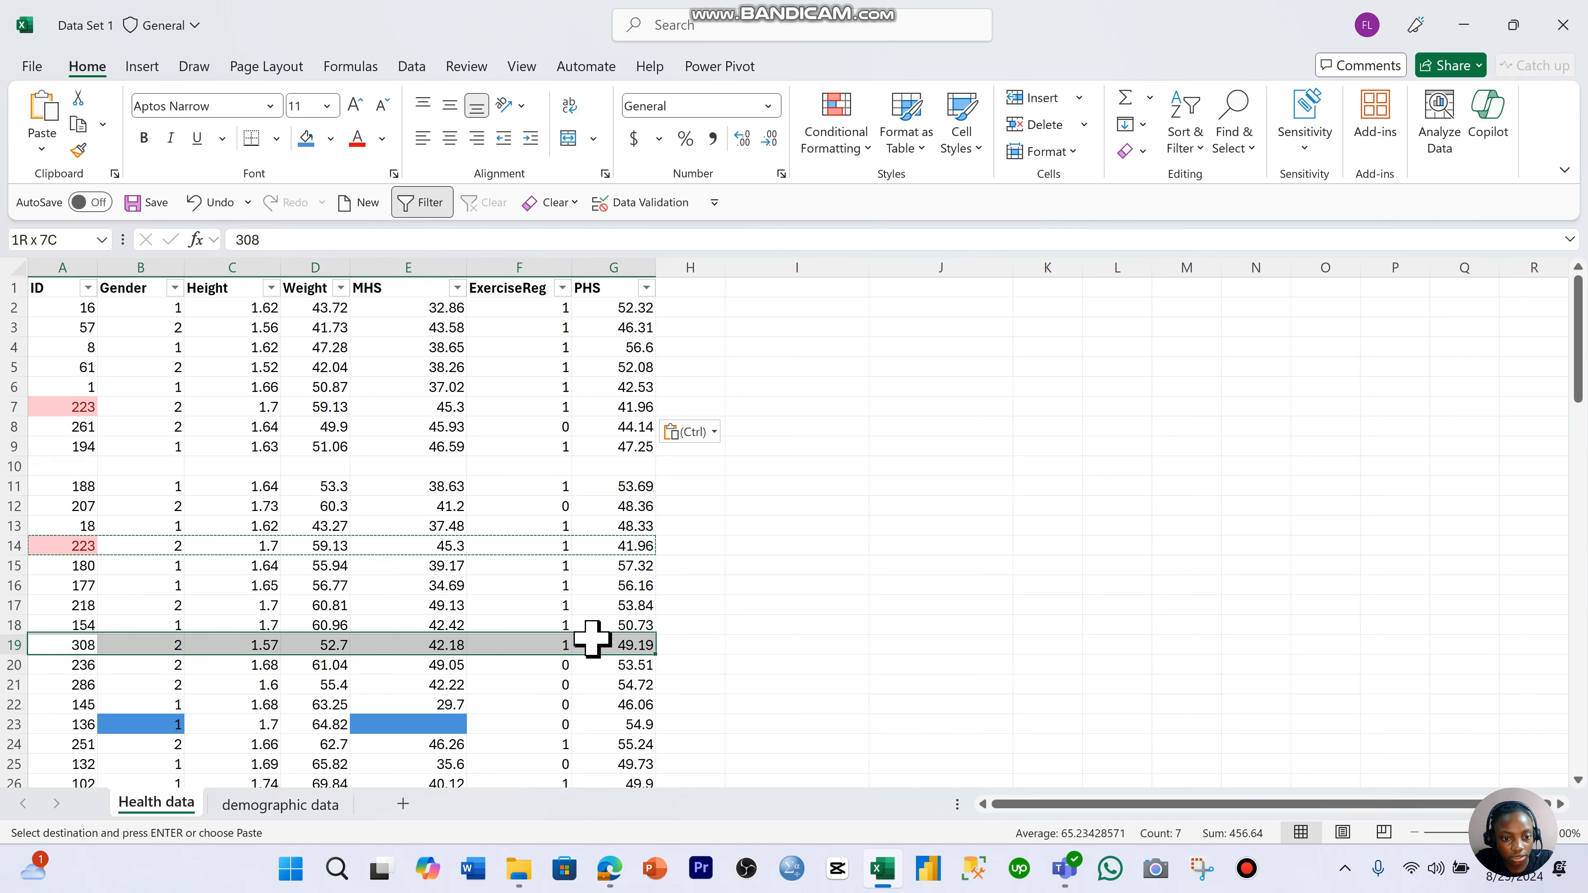
pyautogui.hotkey('ctrl', 'c')
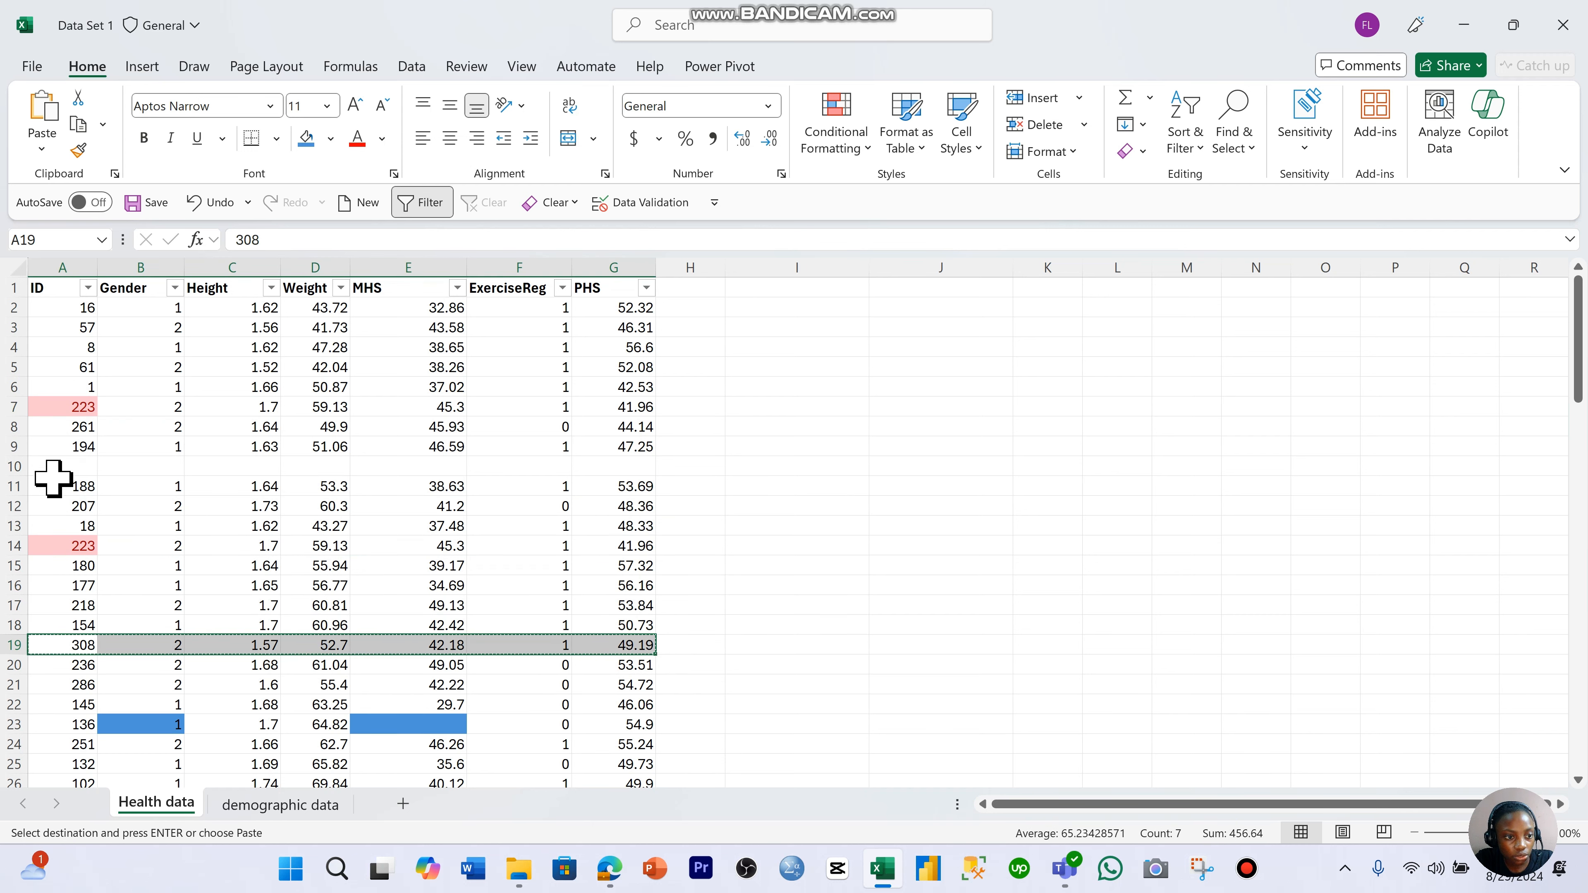
pyautogui.click(54, 474)
pyautogui.moveTo(149, 478); pyautogui.dragTo(592, 465)
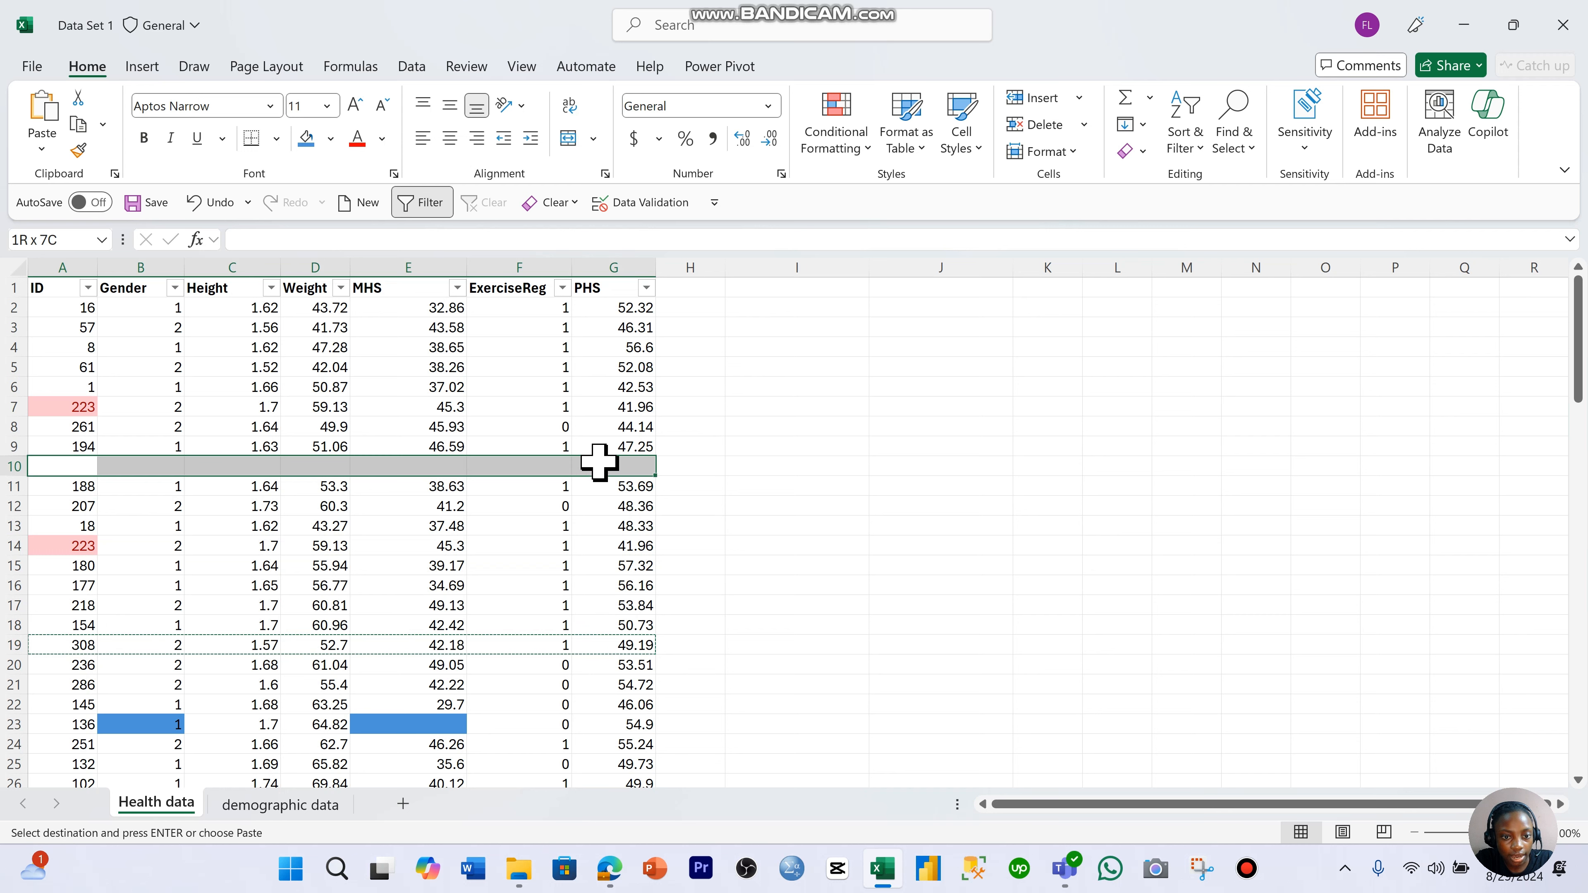
pyautogui.hotkey('ctrl', 'v')
pyautogui.click(556, 541)
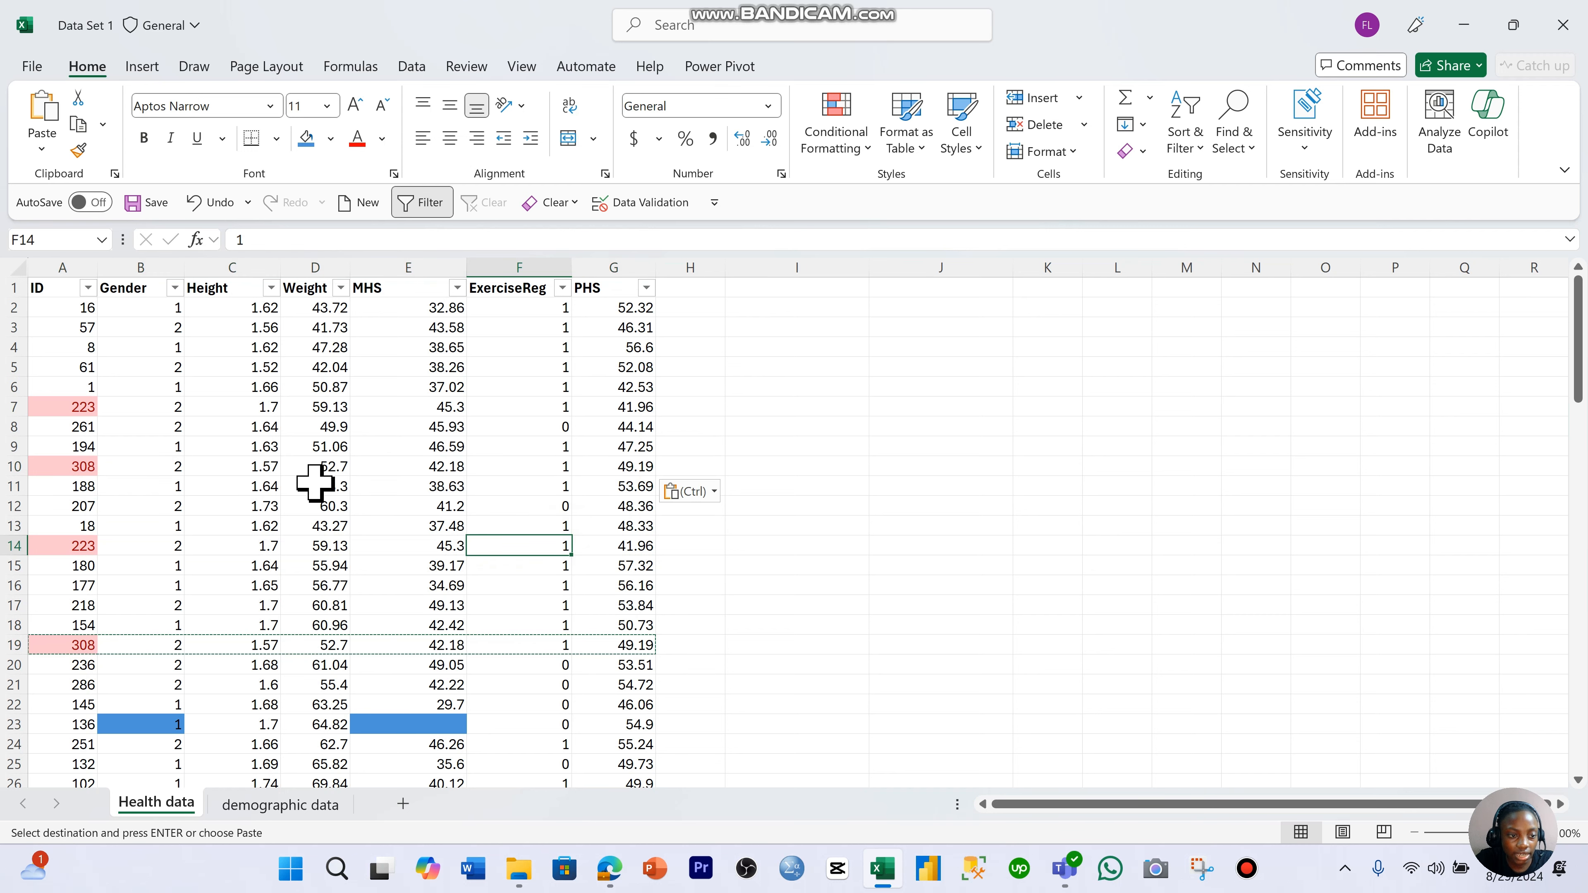
# - Clear the formats of the entire ID column, and make the ID header in A1 bold again
pyautogui.click(76, 269)
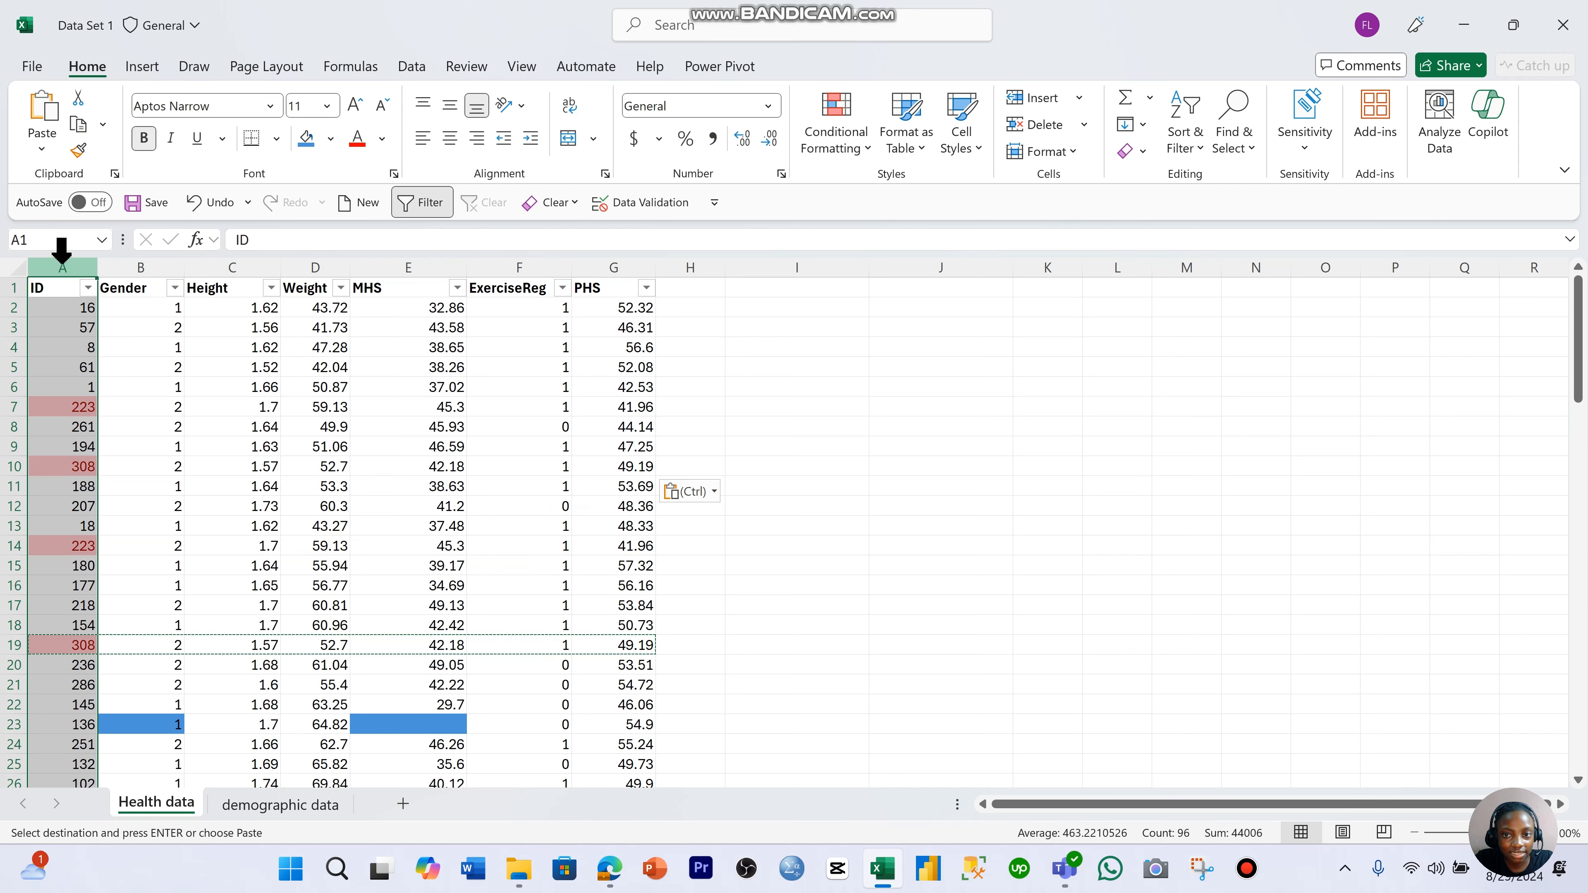
pyautogui.click(1134, 164)
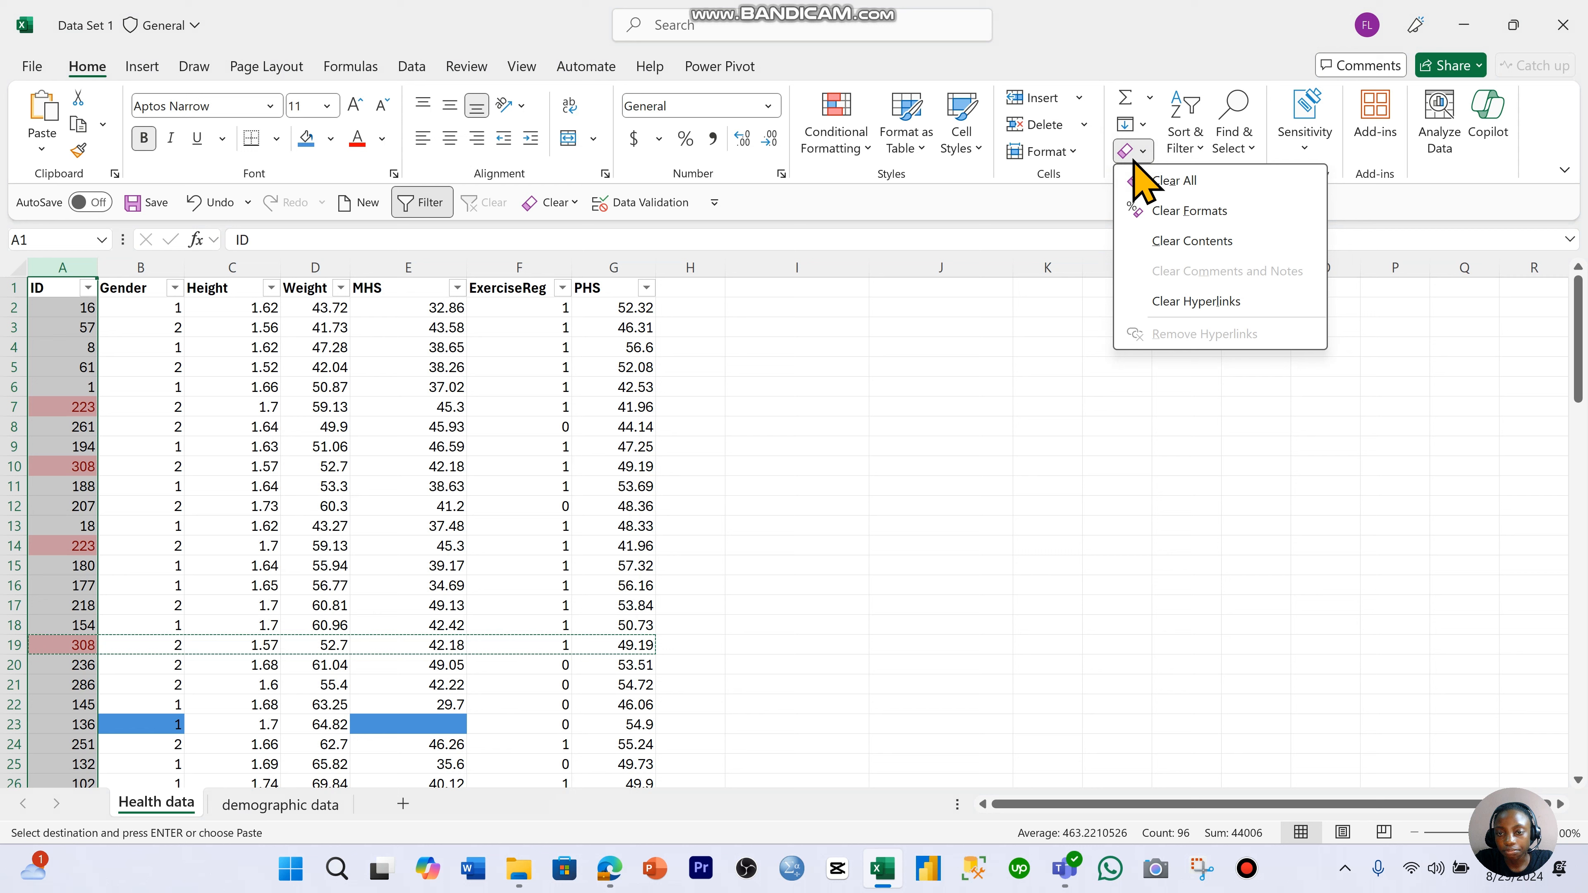
pyautogui.click(1161, 219)
pyautogui.click(910, 431)
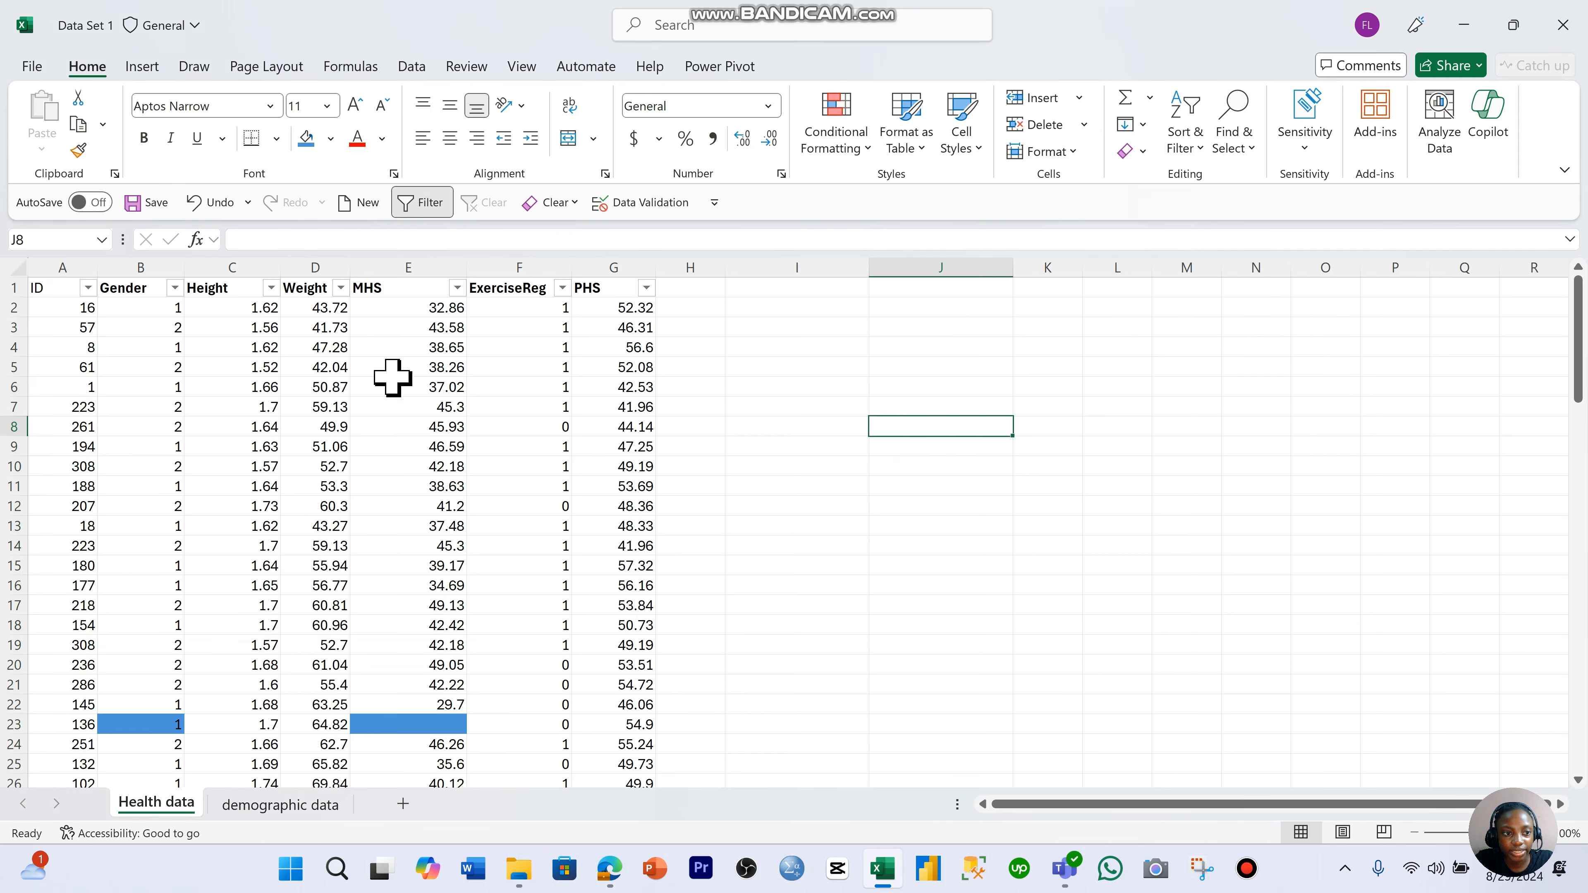
pyautogui.click(63, 292)
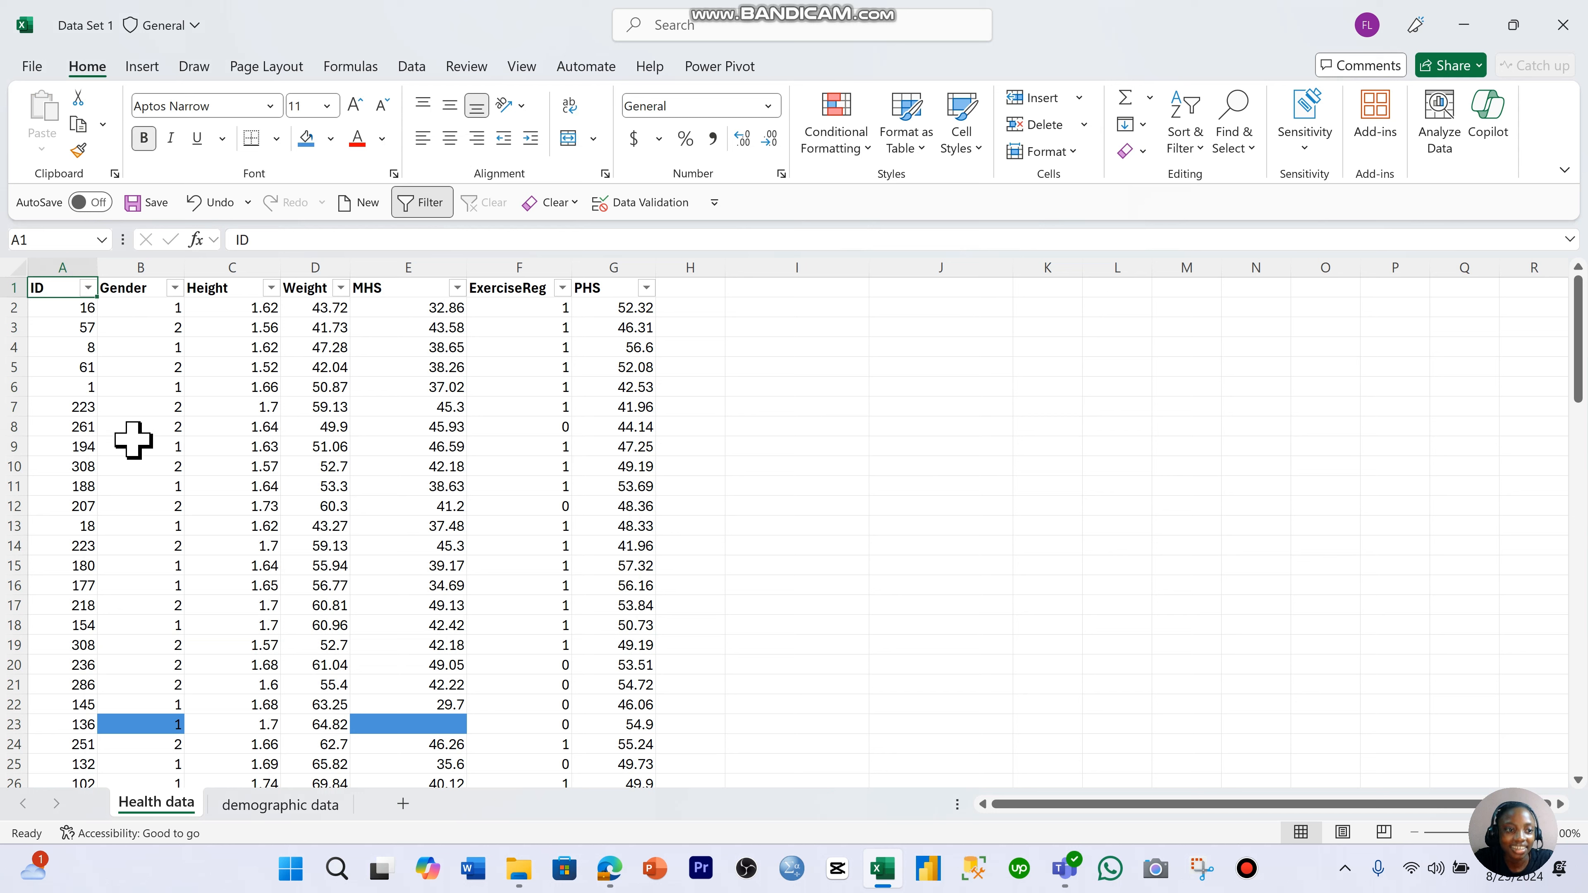
pyautogui.click(263, 412)
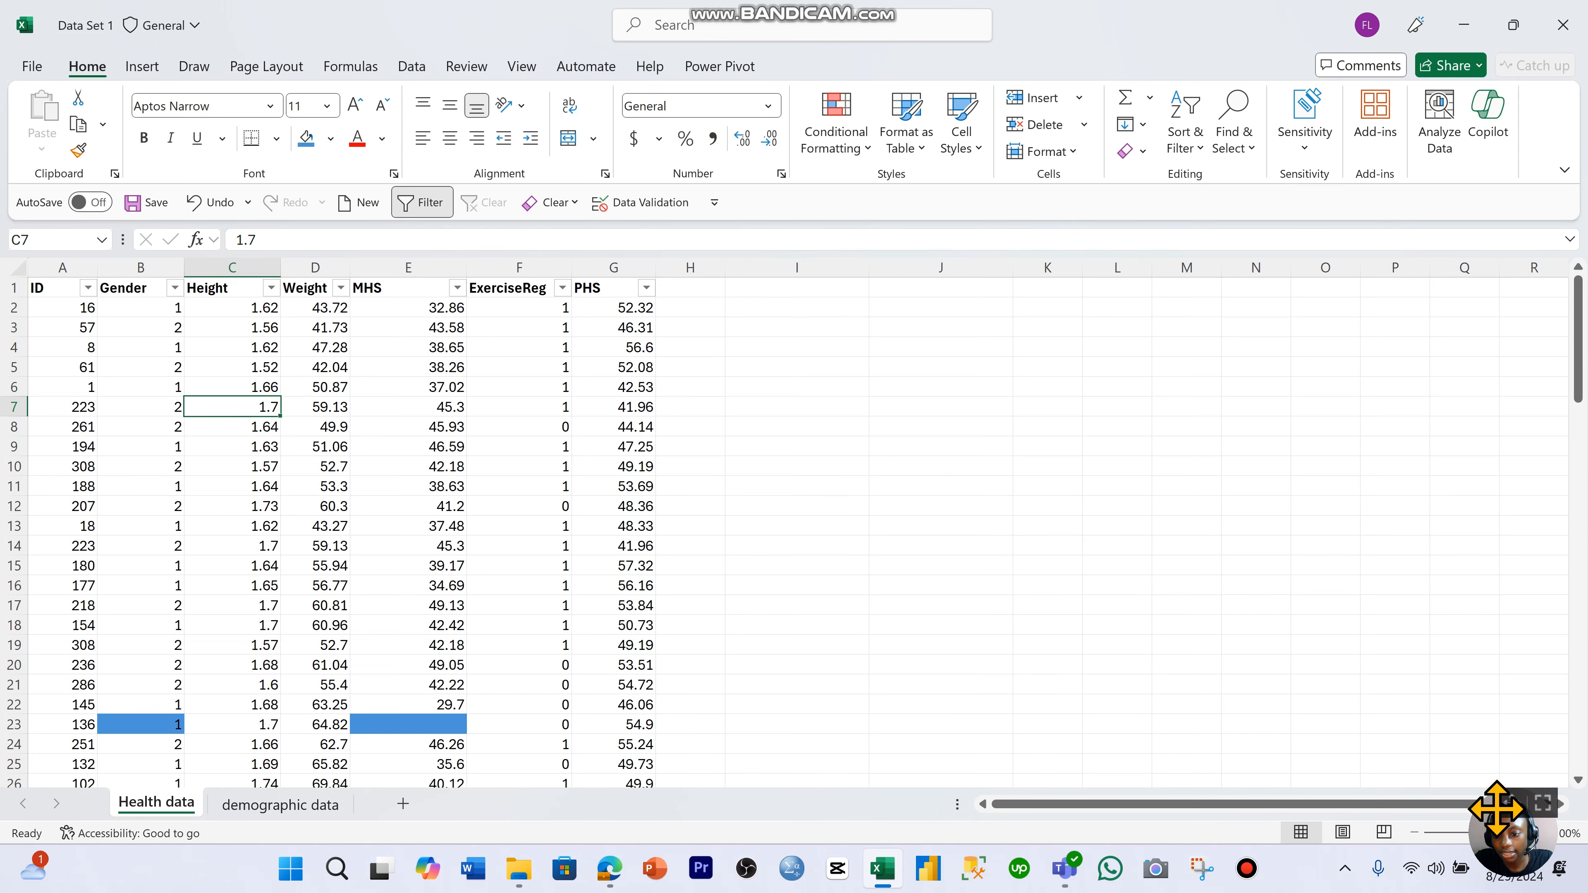
pyautogui.moveTo(1496, 811); pyautogui.dragTo(1298, 529)
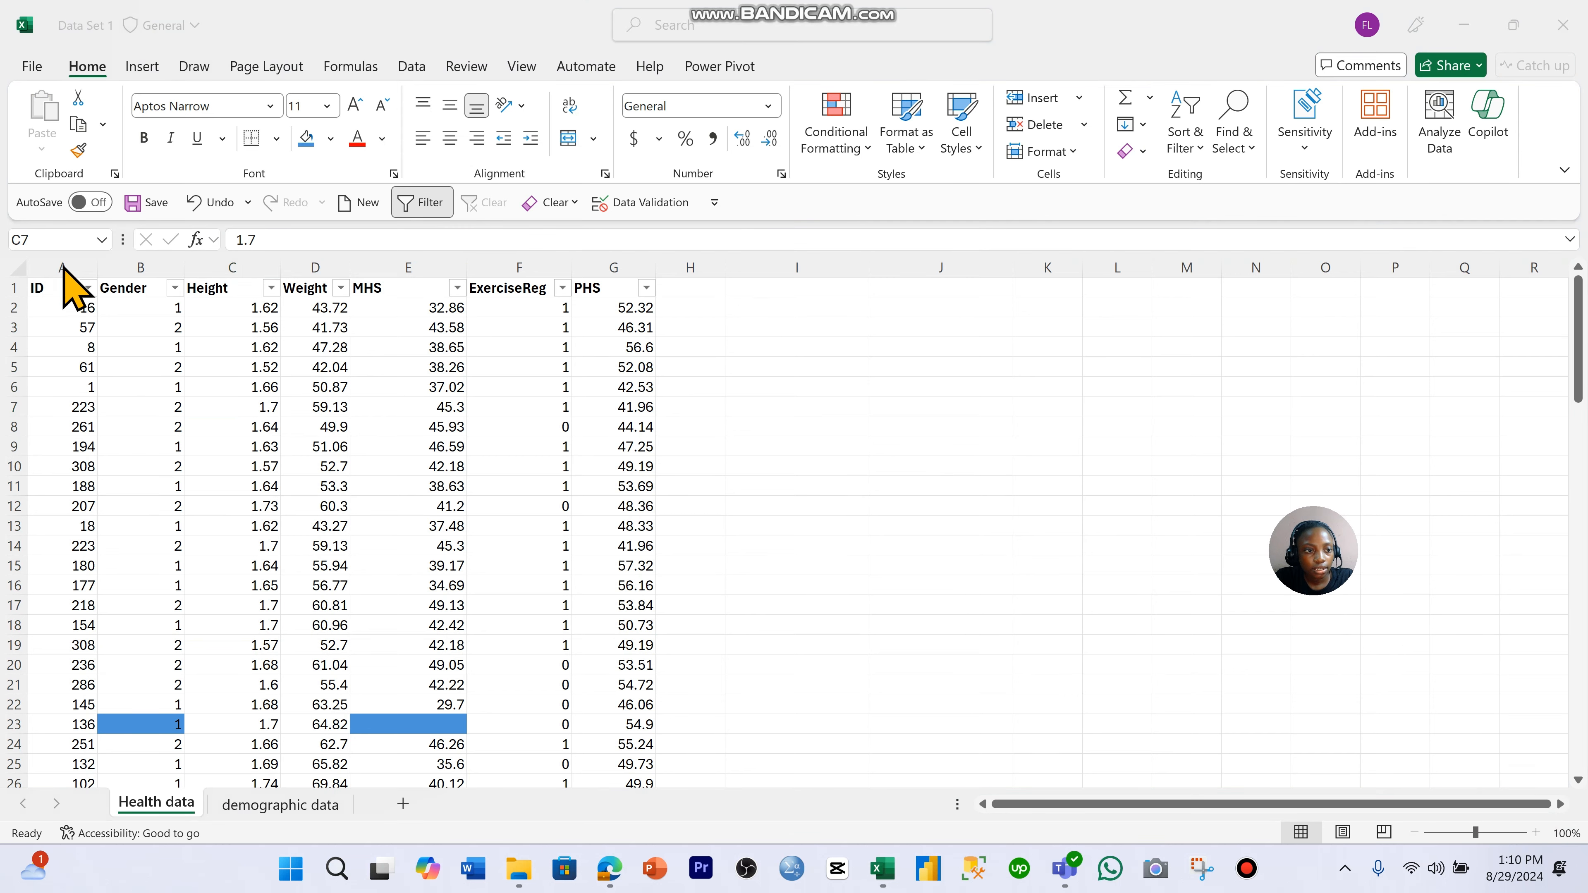
# - Highlight duplicate values in the whole ID column with Light Red Fill with Dark Red Text using conditional formatting
pyautogui.click(66, 285)
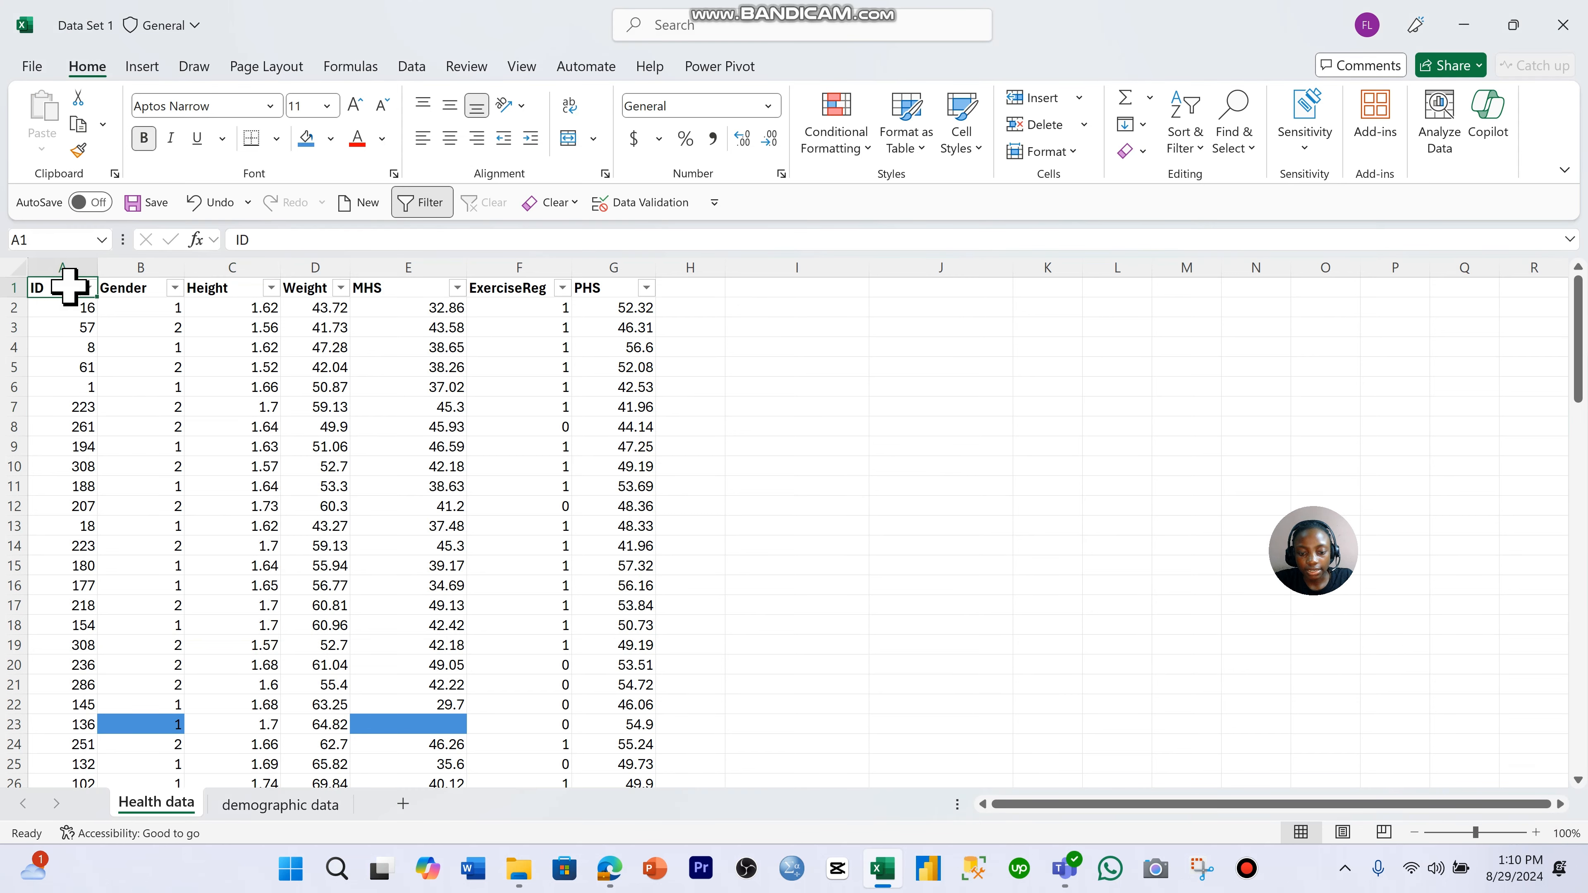
pyautogui.hotkey('ctrl', 'shift', 'Down')
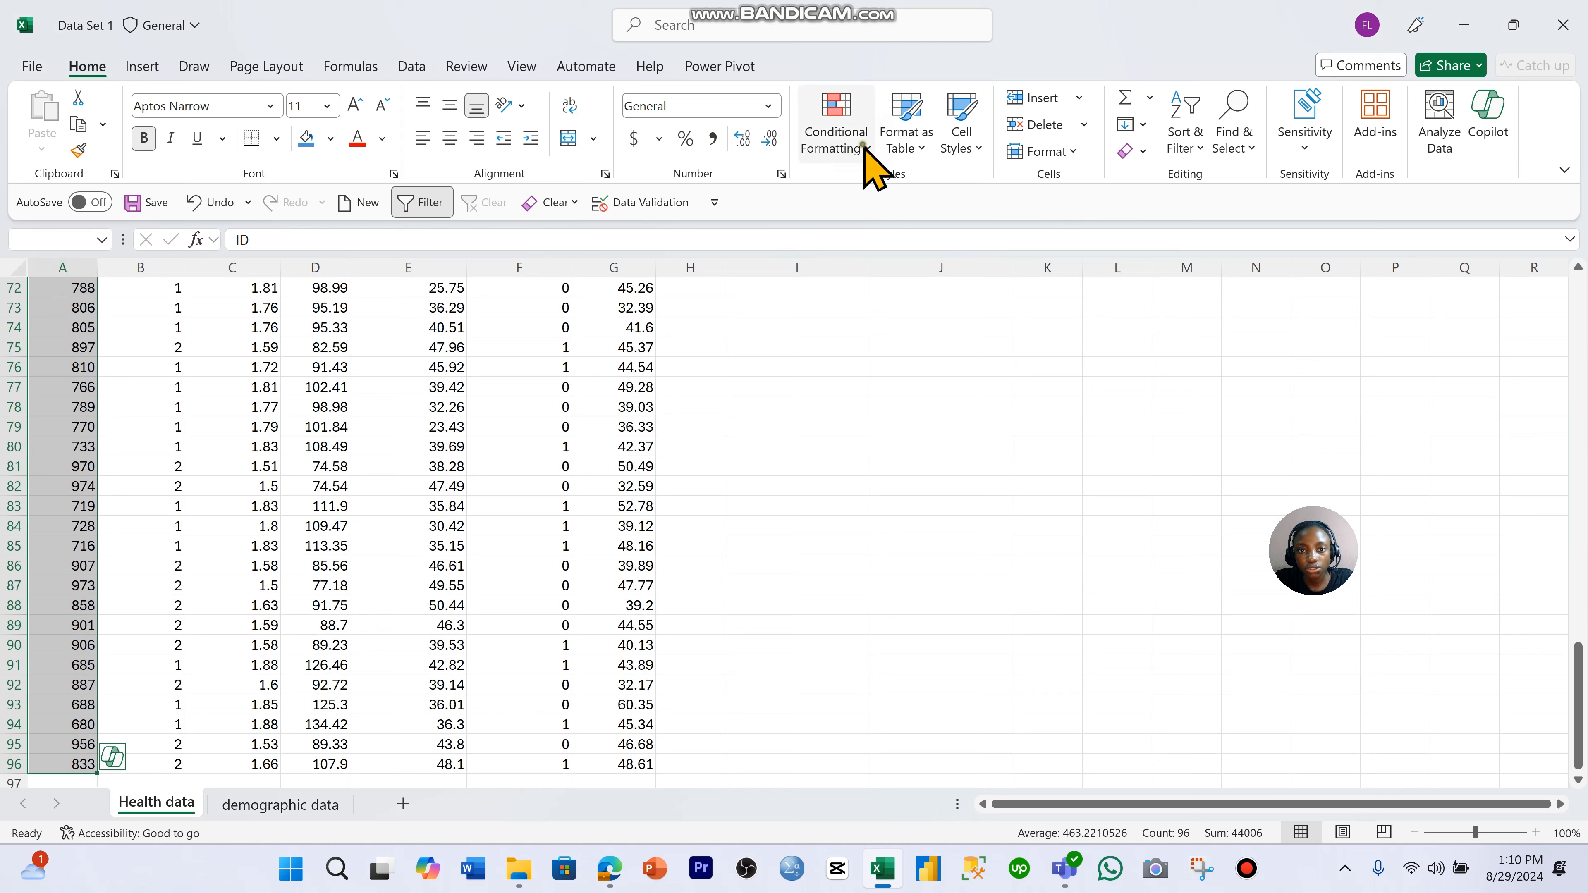
pyautogui.click(866, 152)
pyautogui.moveTo(939, 206)
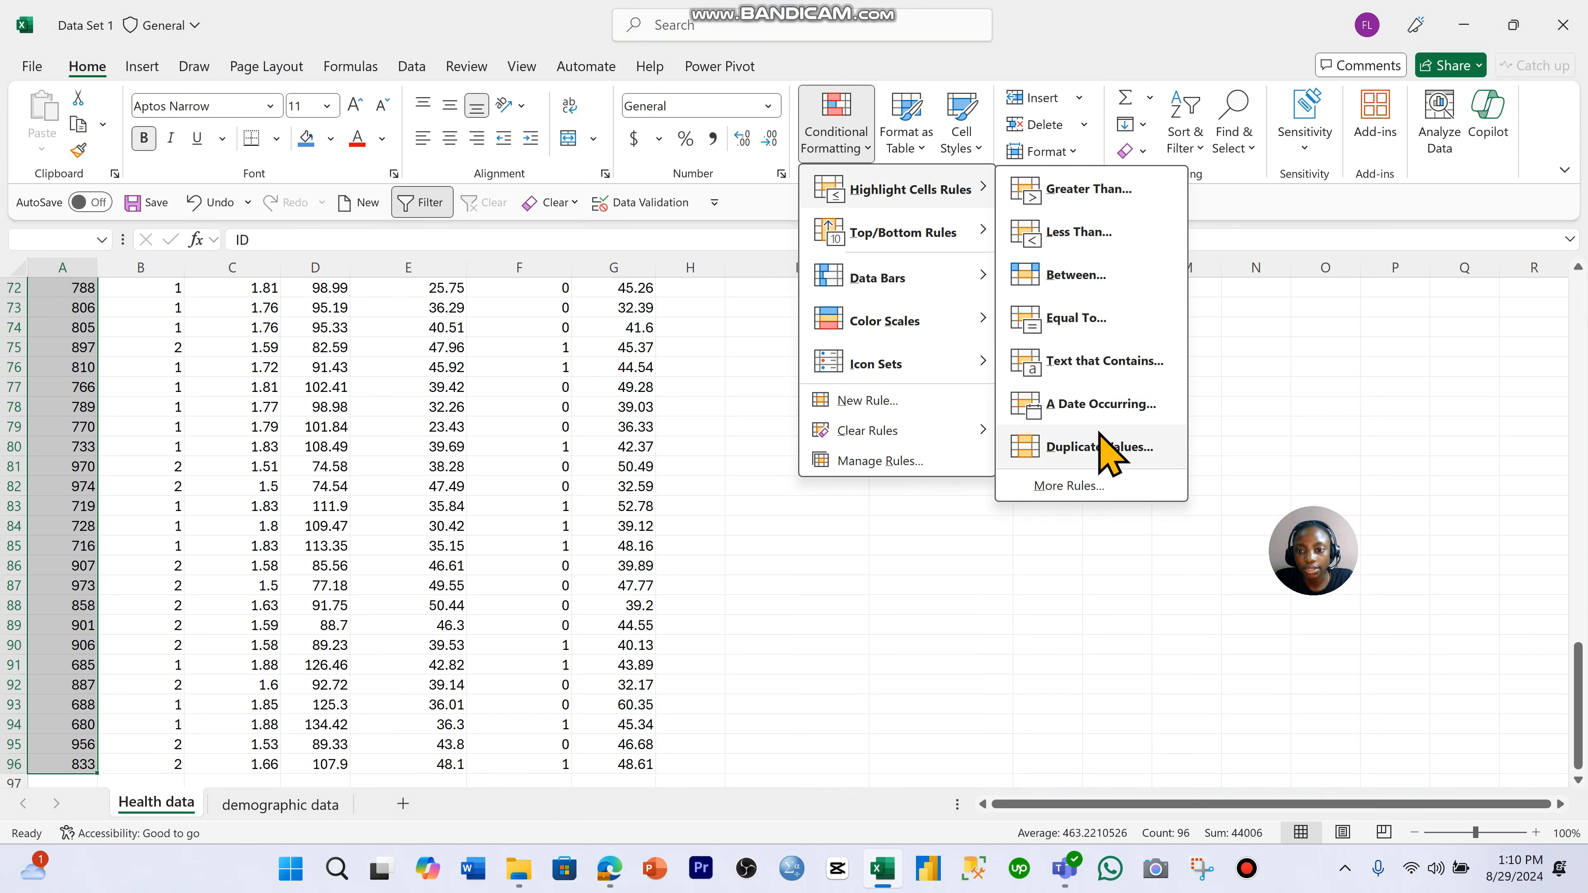
pyautogui.click(1098, 446)
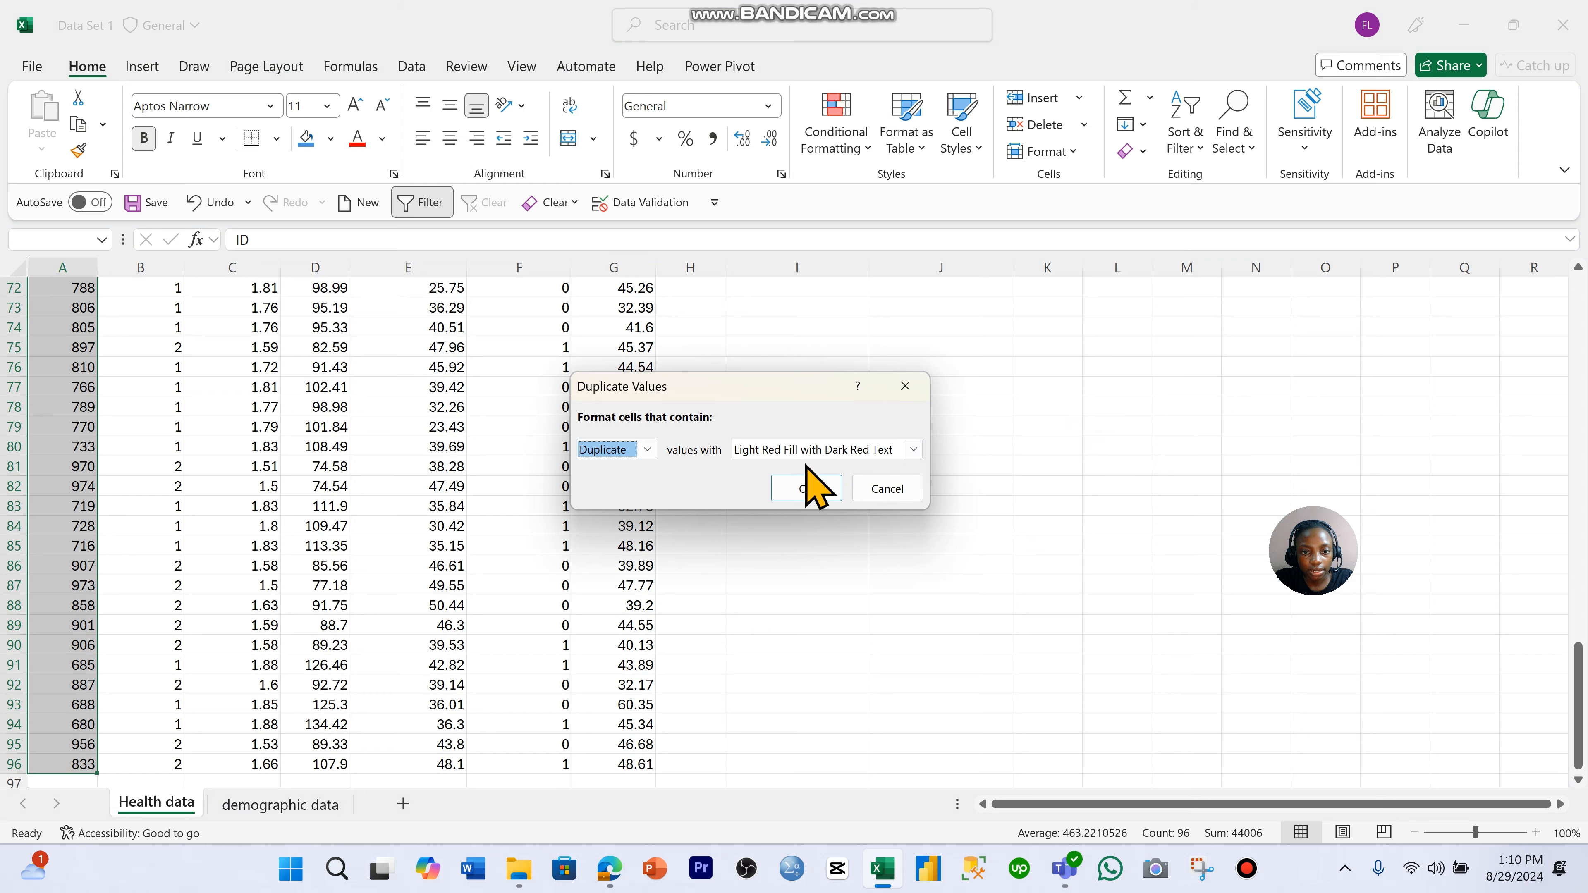
pyautogui.click(806, 489)
pyautogui.scroll(8, 313, 426)
pyautogui.scroll(15, 313, 426)
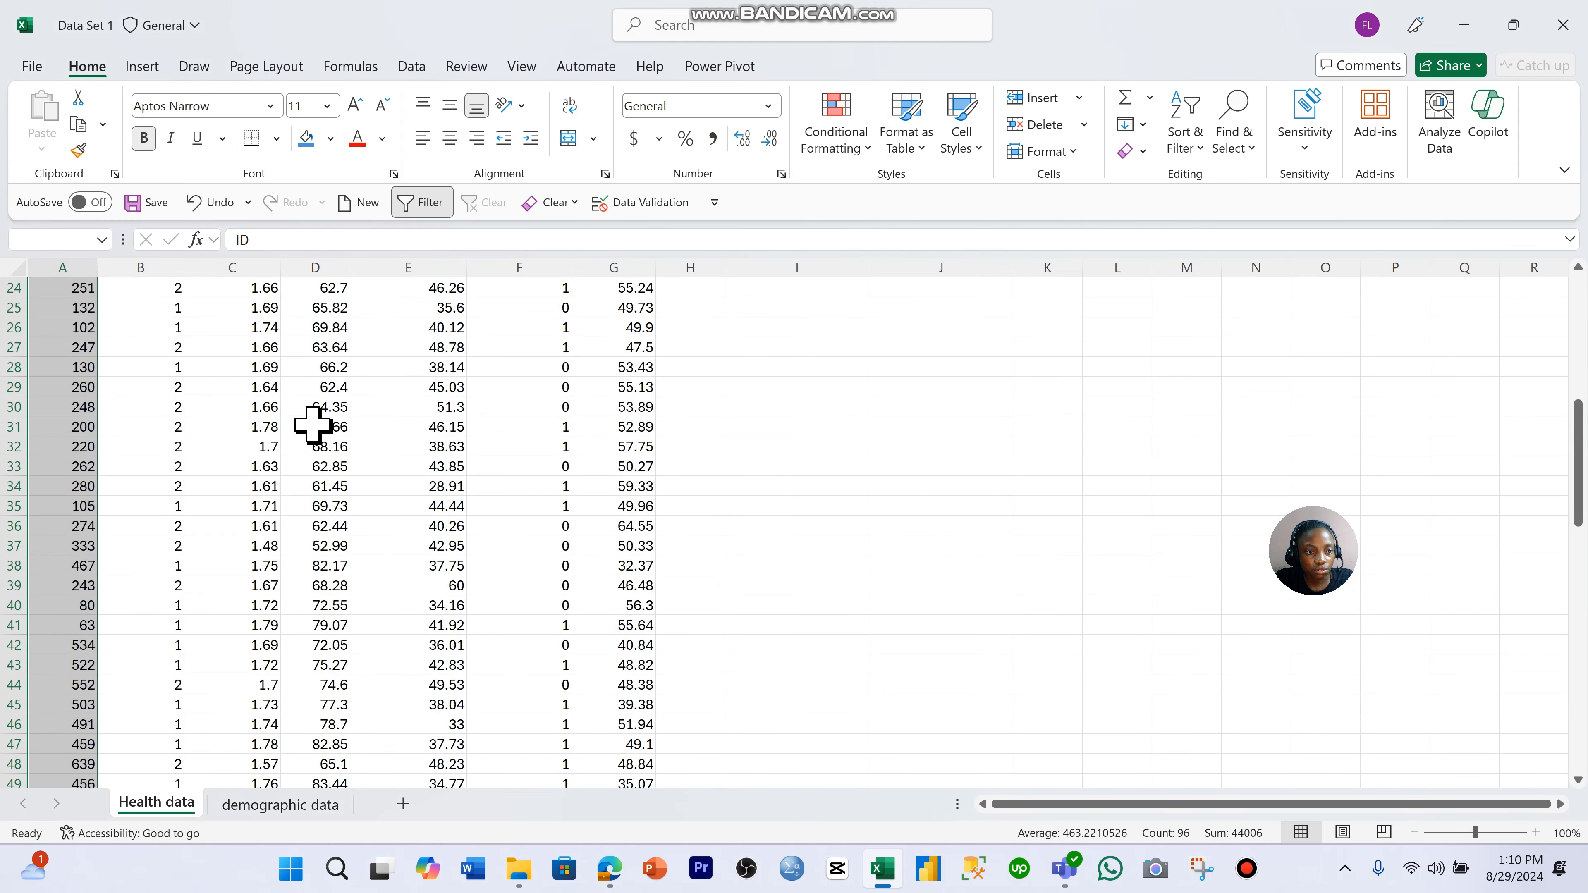
pyautogui.click(40, 425)
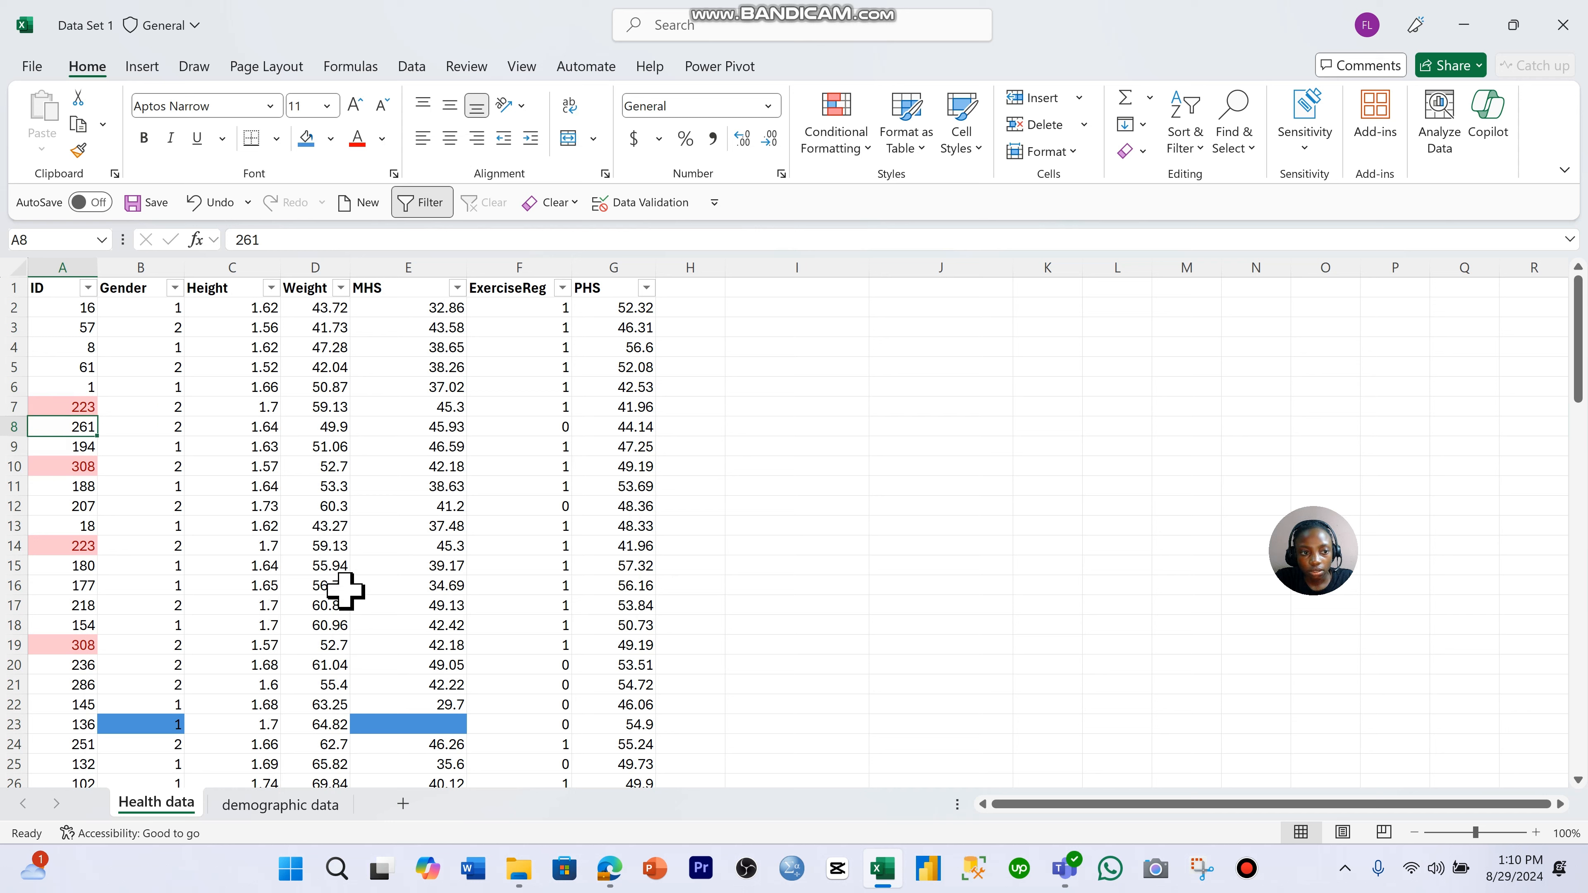
pyautogui.click(10, 407)
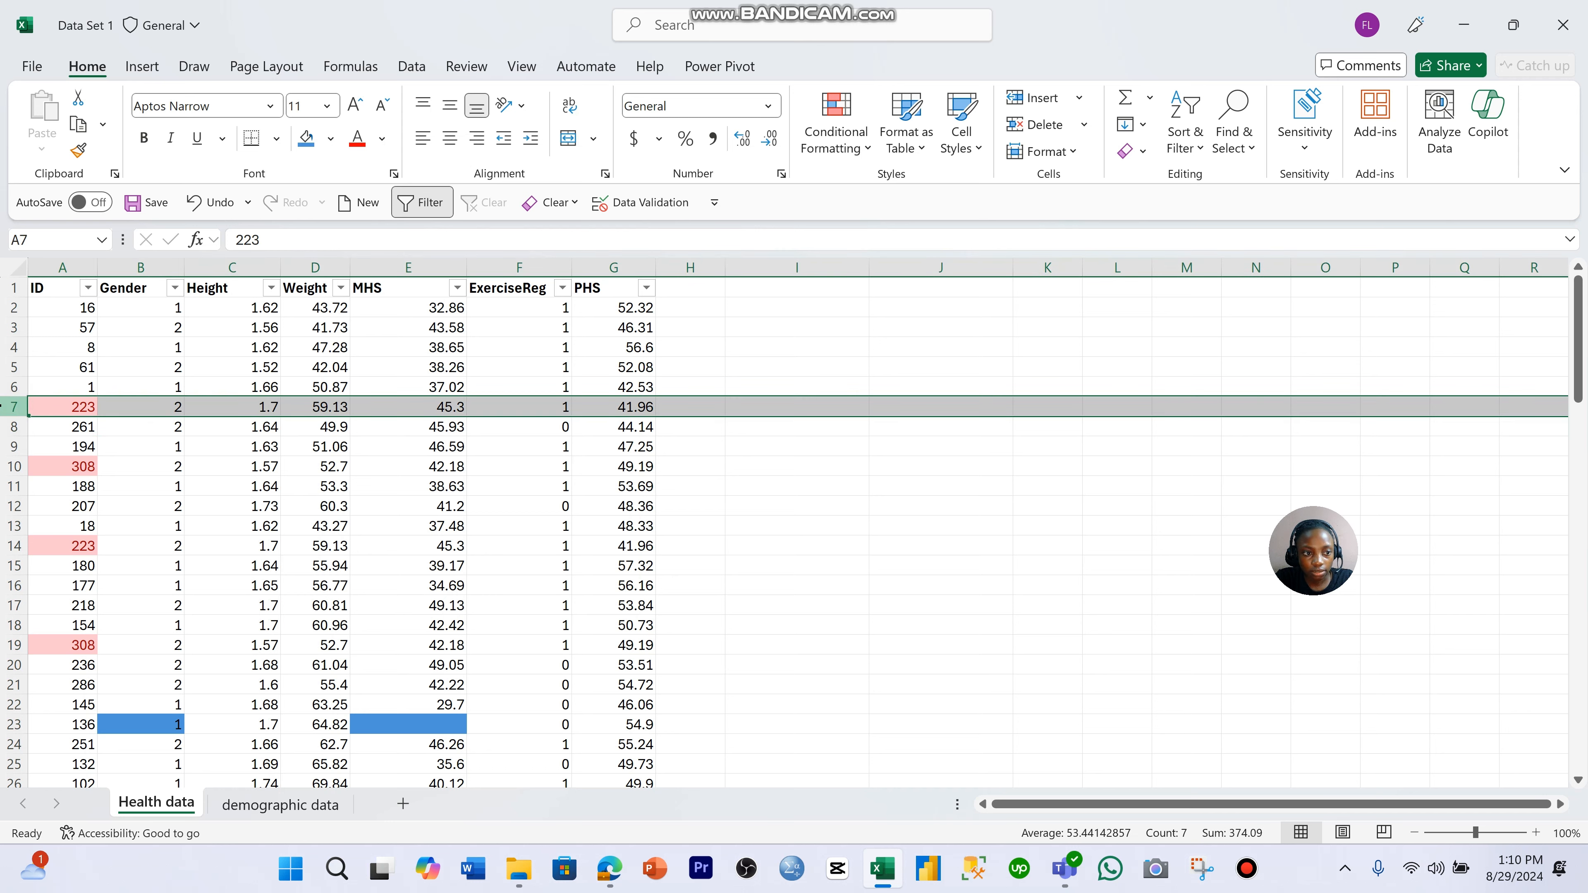
pyautogui.rightClick(64, 408)
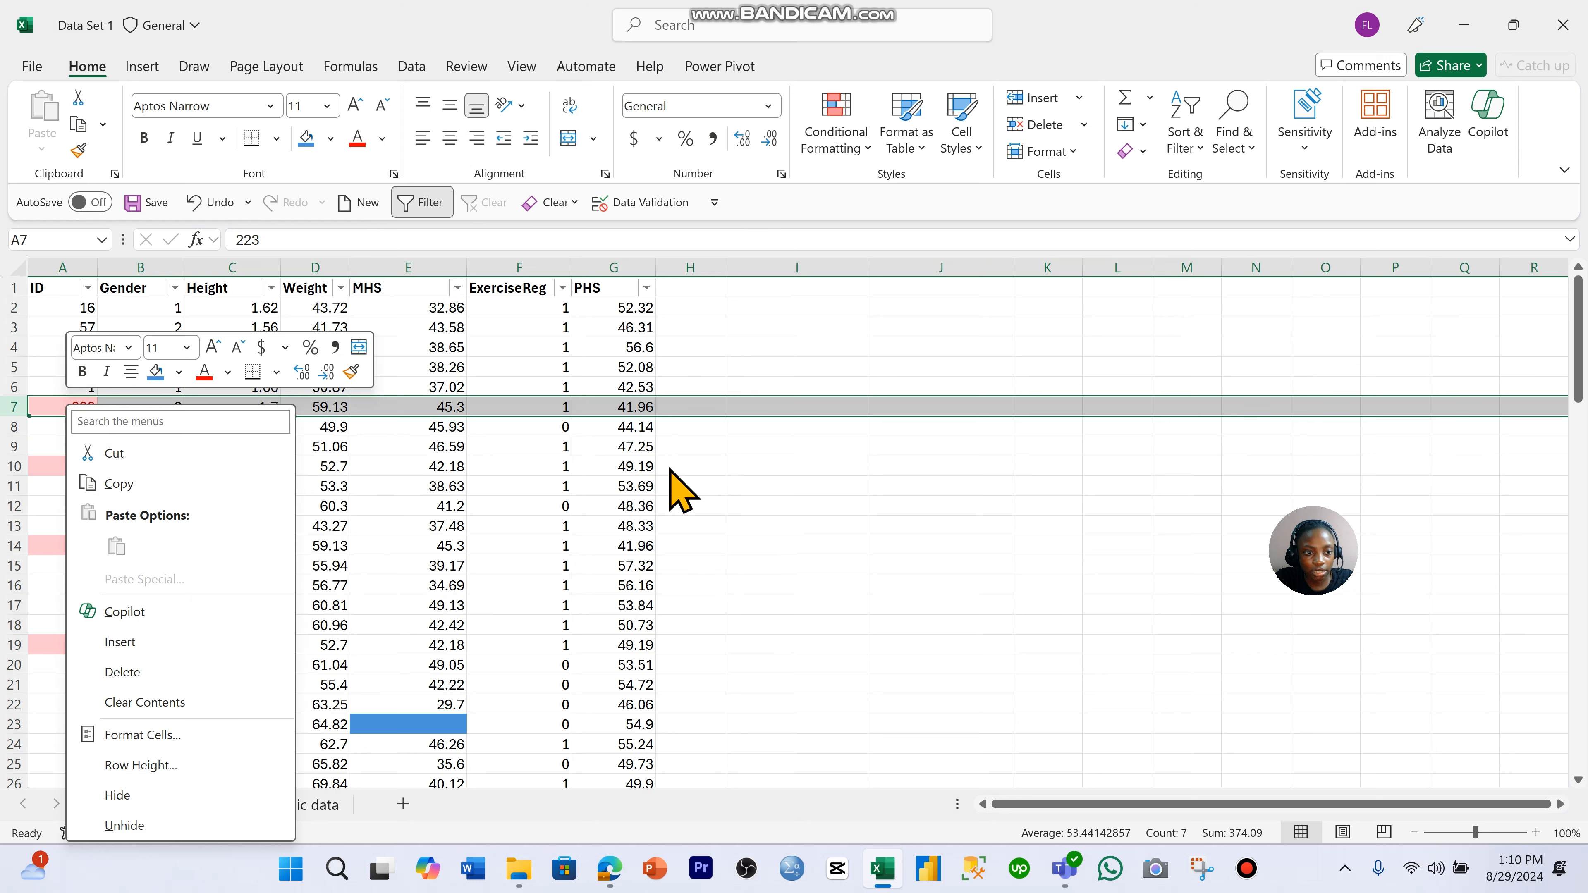
pyautogui.press('Escape')
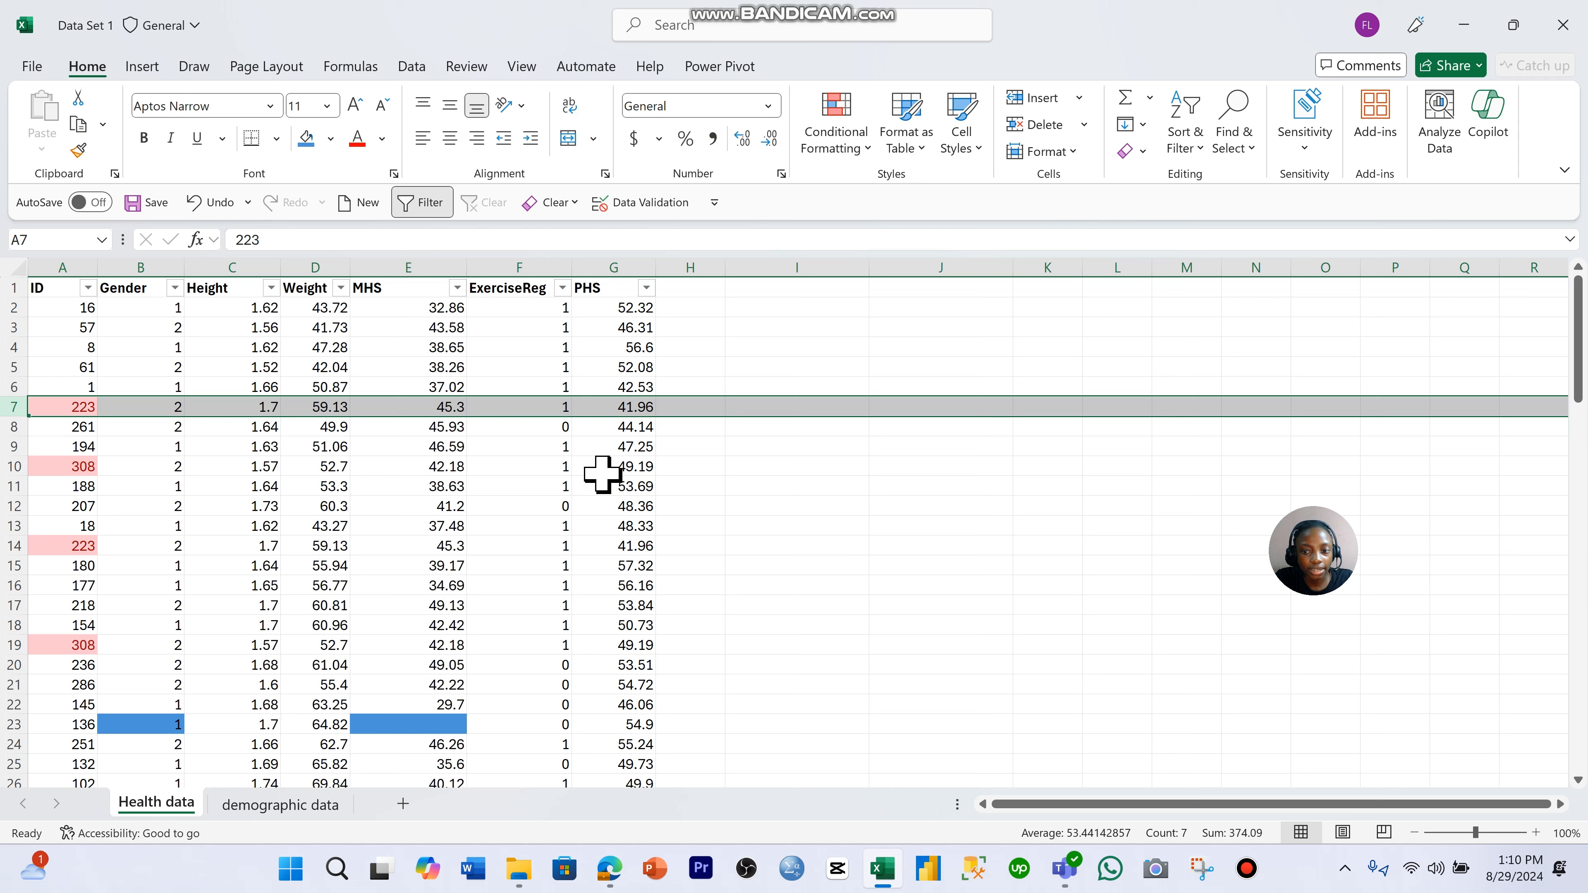
pyautogui.click(244, 523)
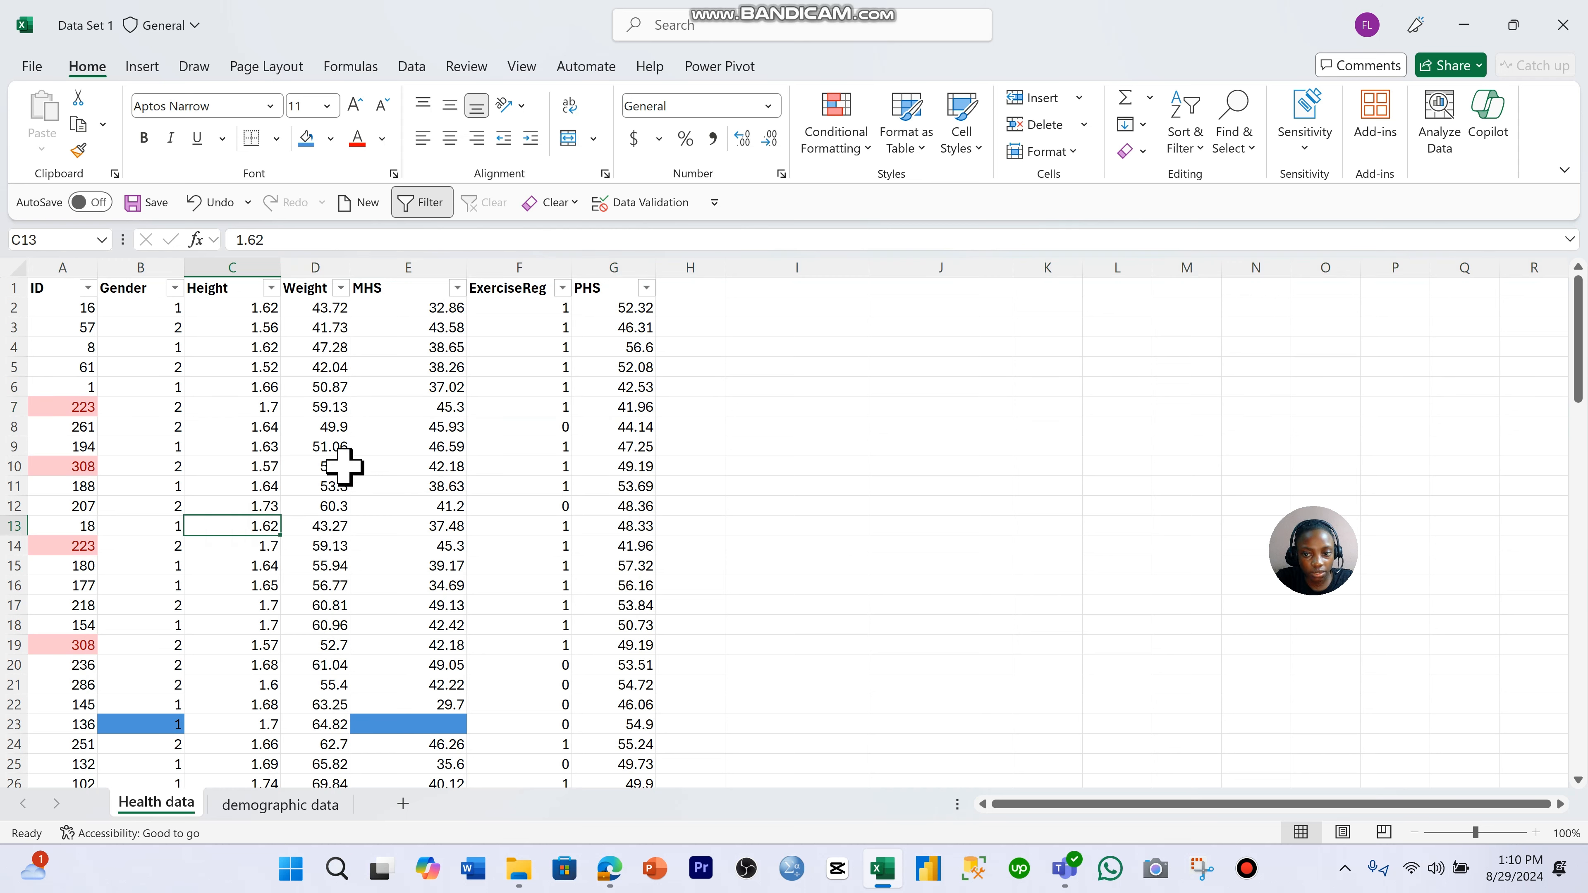
# - Remove duplicate rows from the whole Health data table, comparing all columns from ID to PHS and treating the first row as headers
pyautogui.click(44, 351)
pyautogui.hotkey('ctrl', 'a')
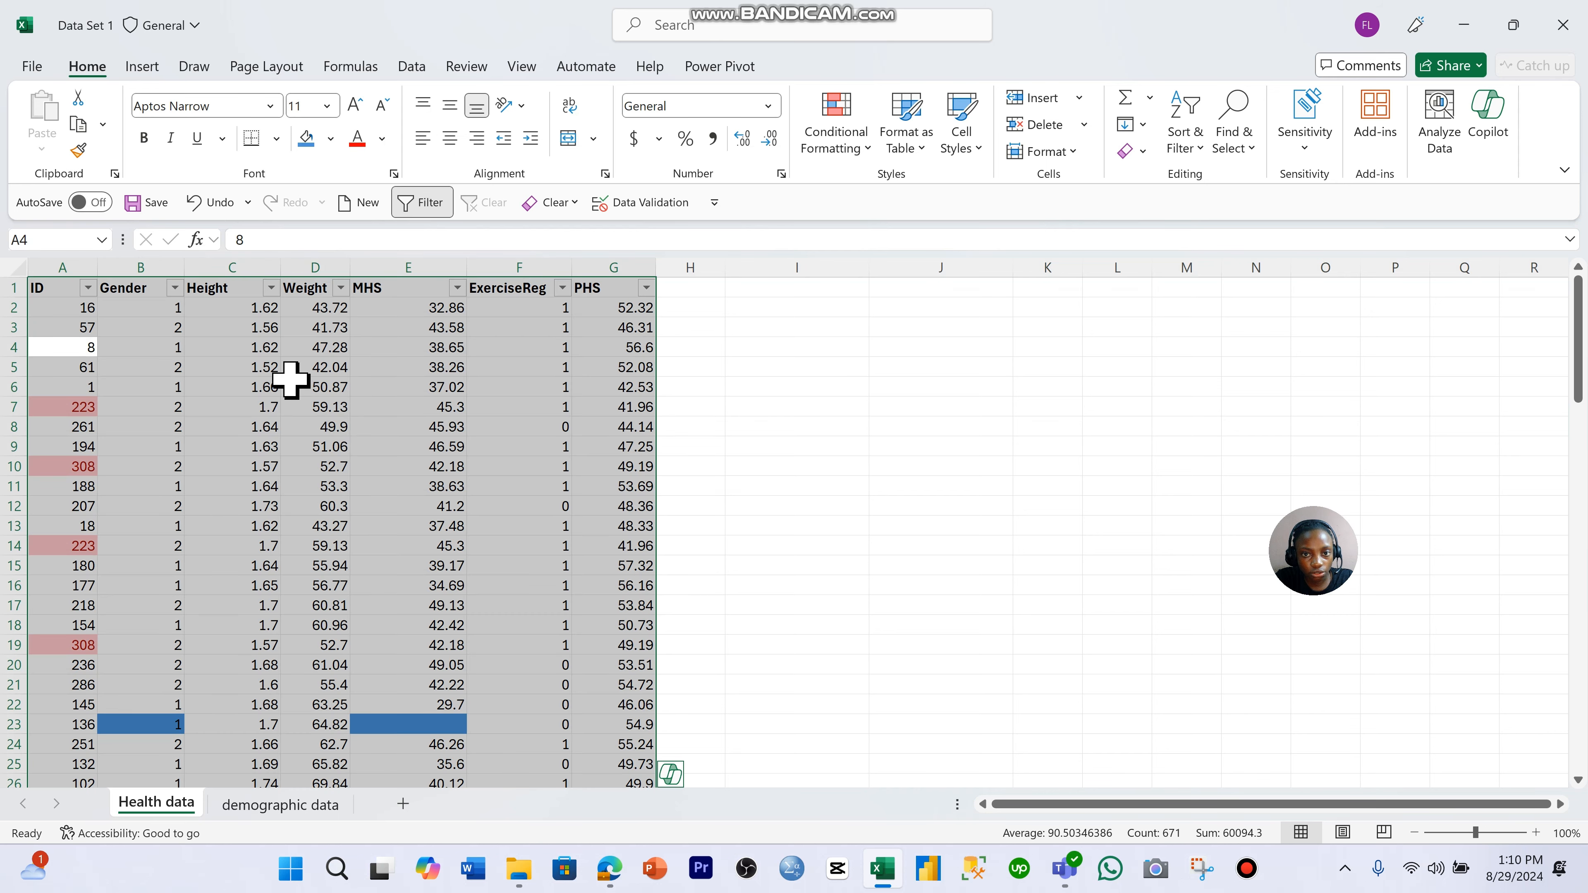
pyautogui.click(407, 67)
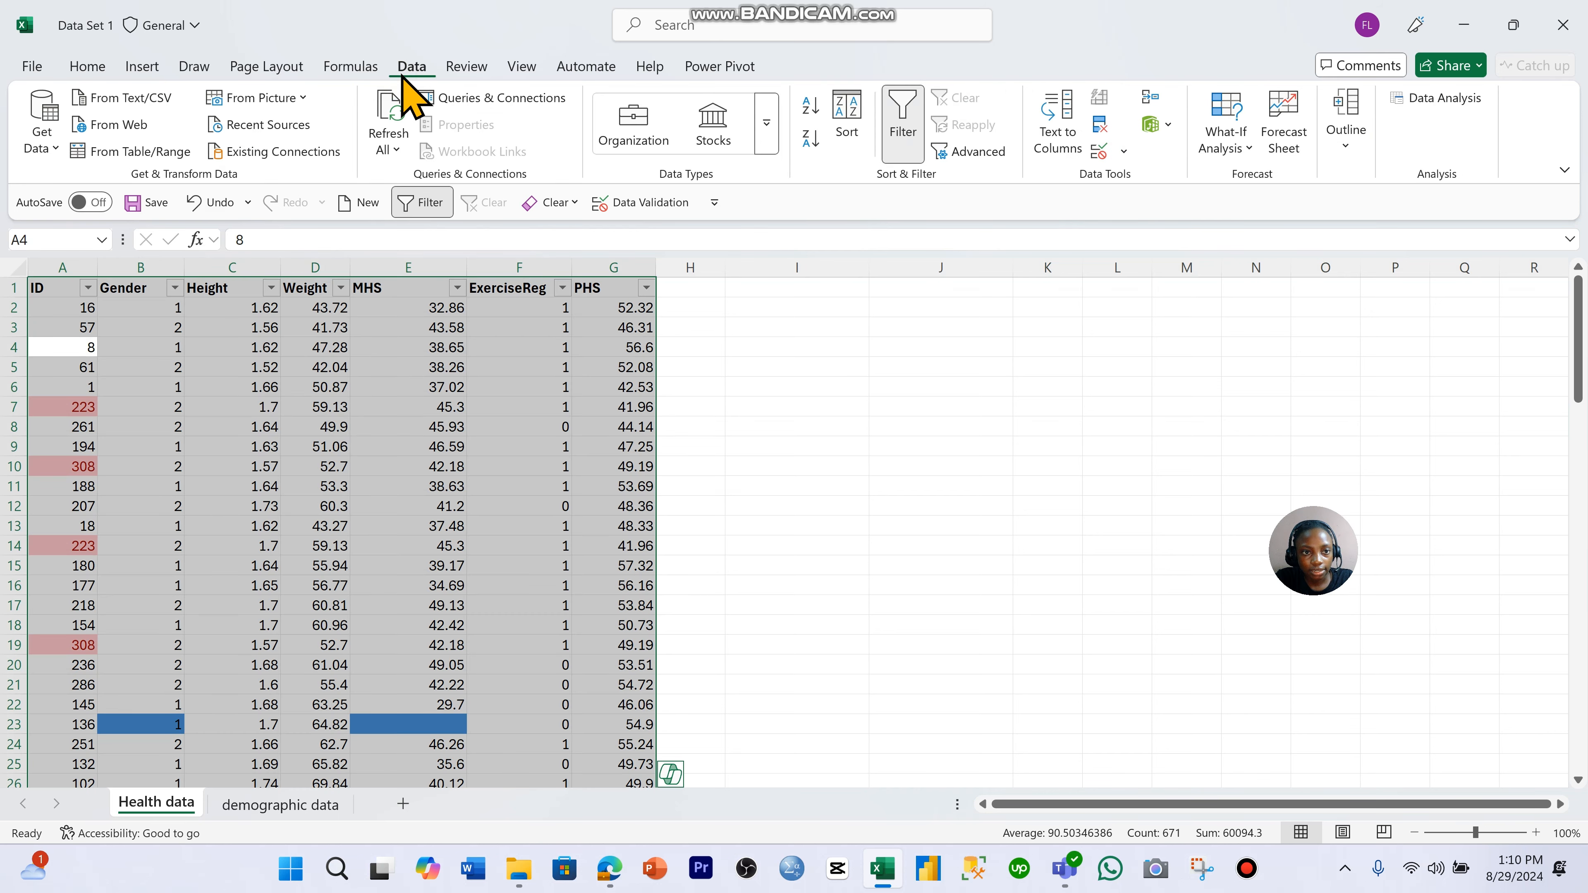
pyautogui.click(1100, 126)
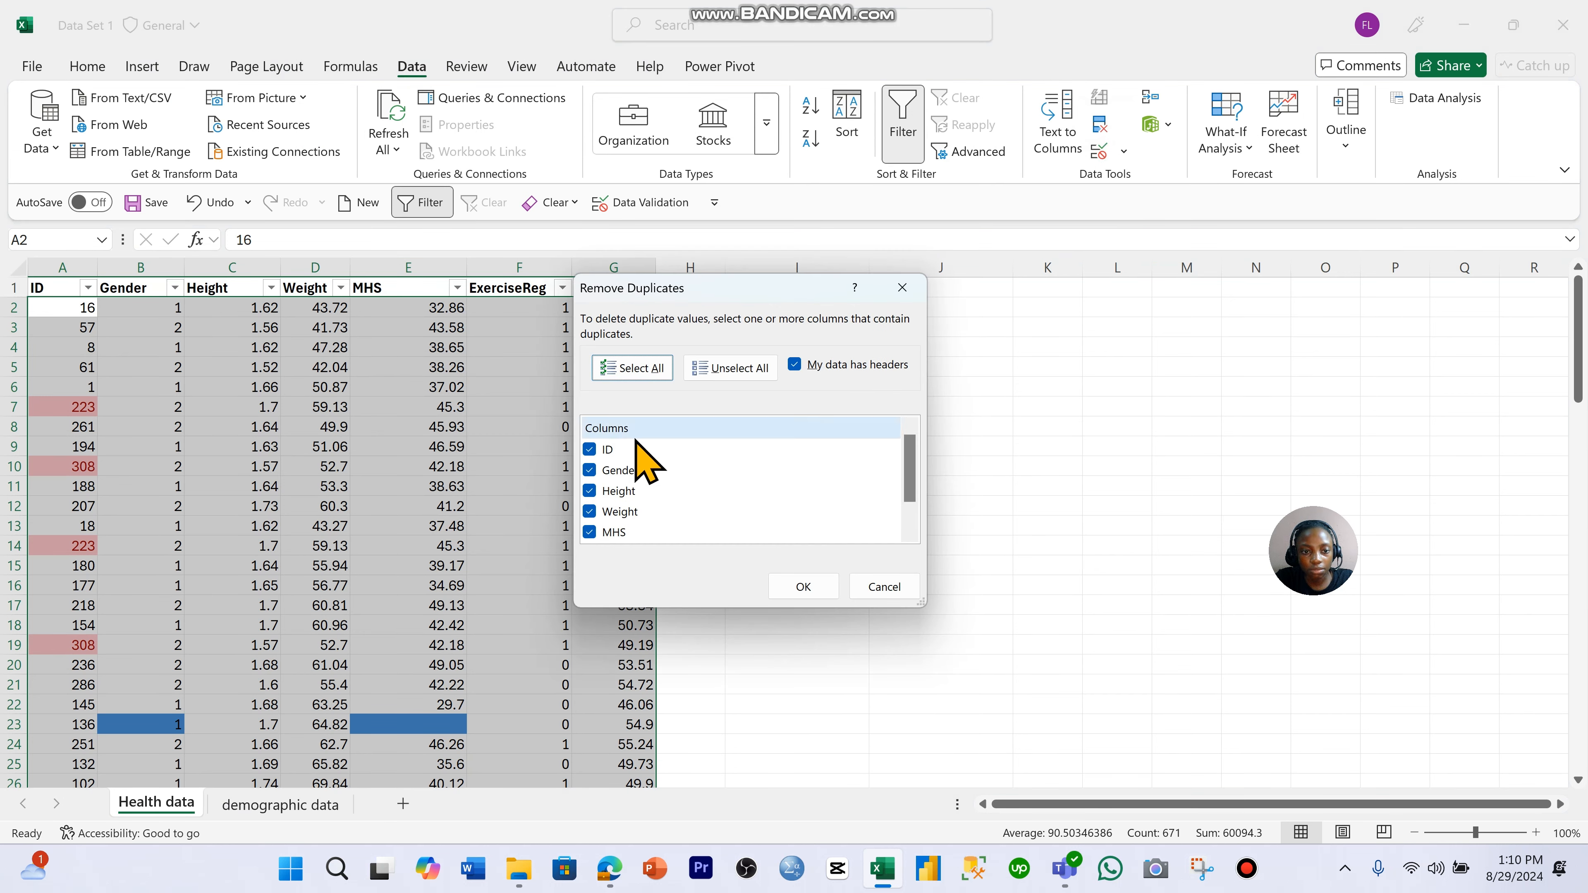
pyautogui.scroll(-1, 639, 443)
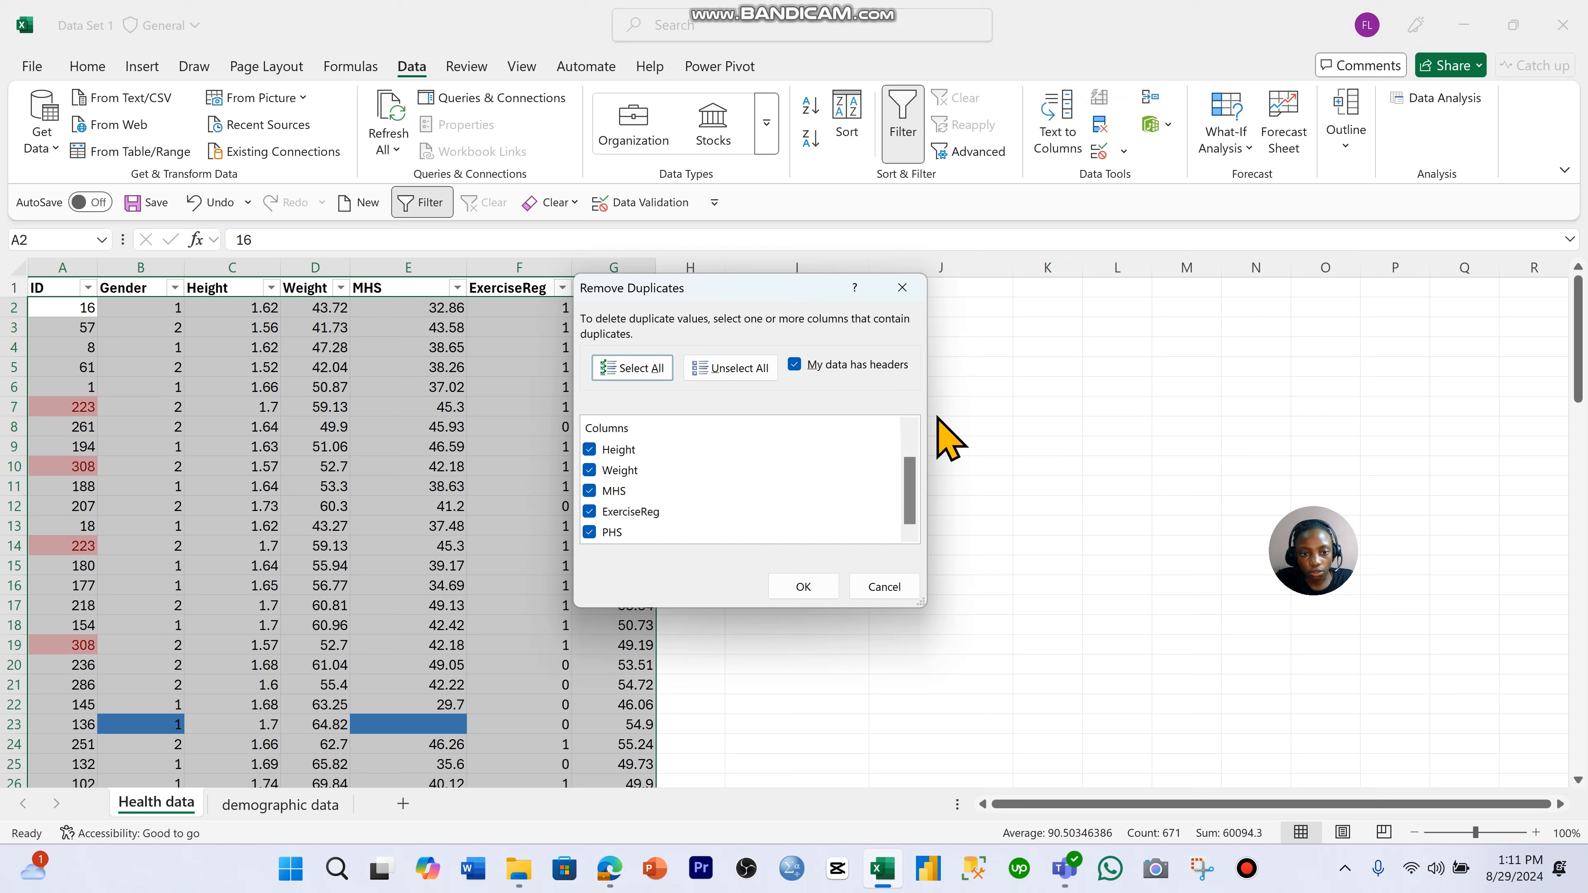
pyautogui.scroll(1, 809, 490)
pyautogui.scroll(-1, 663, 466)
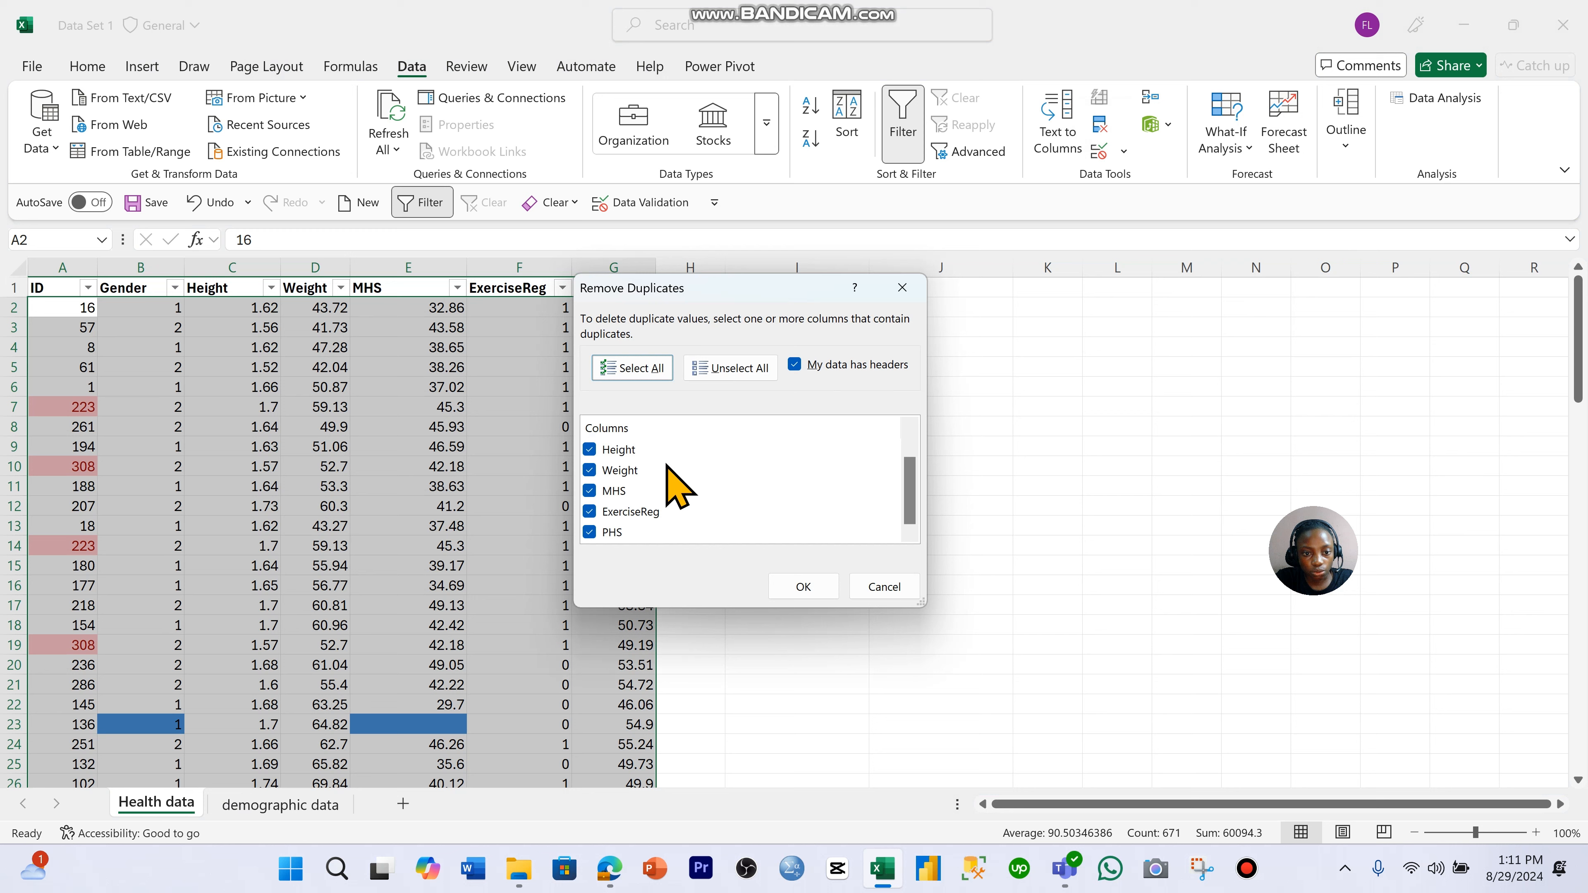
pyautogui.click(804, 587)
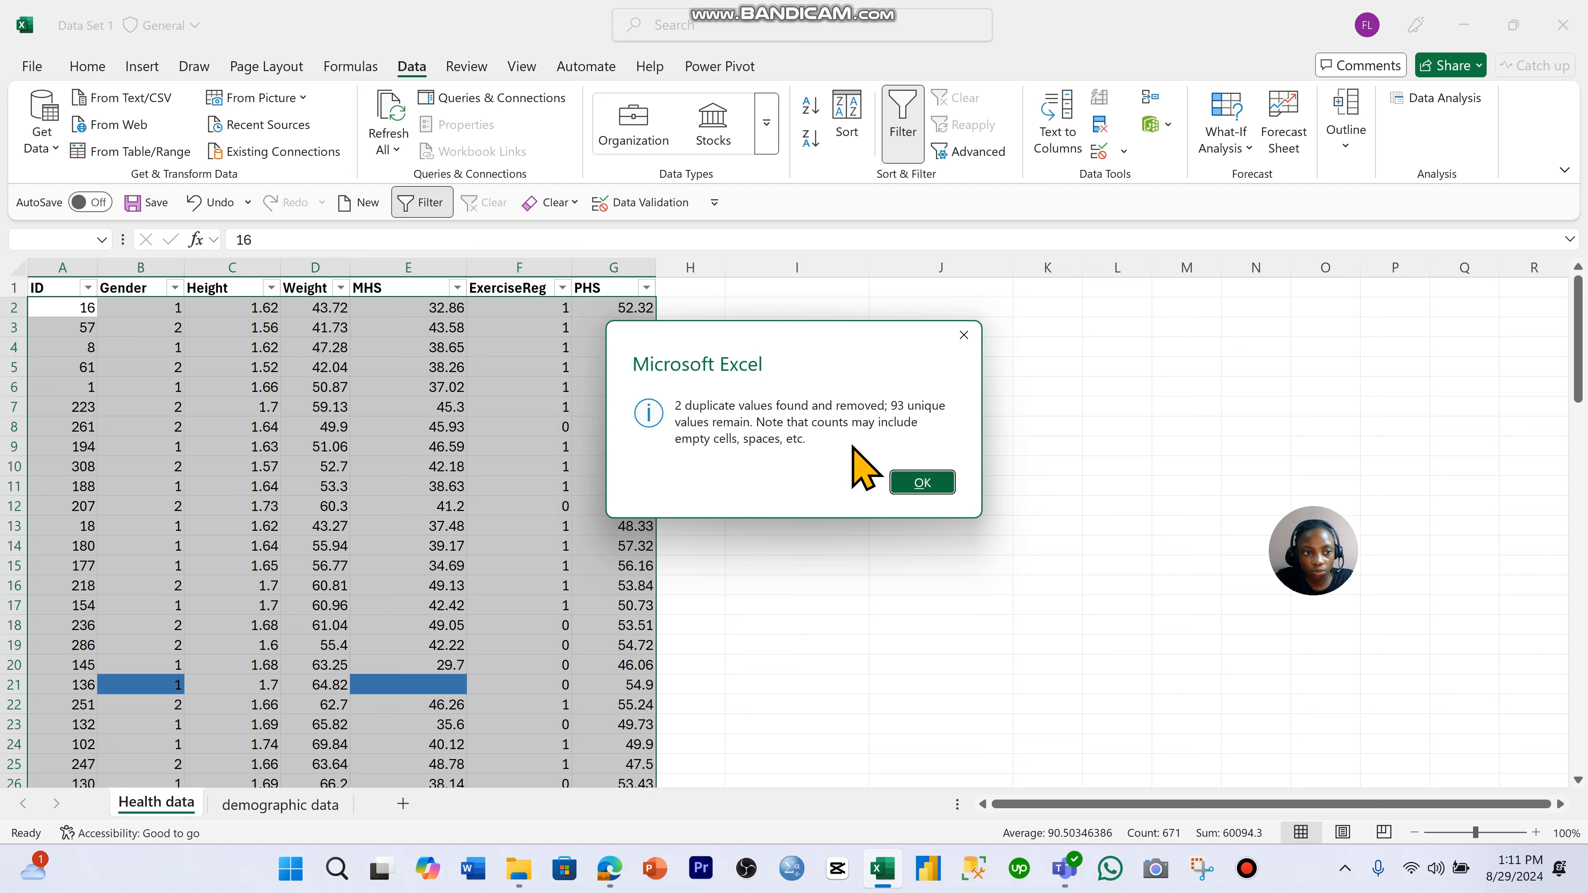
pyautogui.click(920, 483)
pyautogui.scroll(-10, 521, 482)
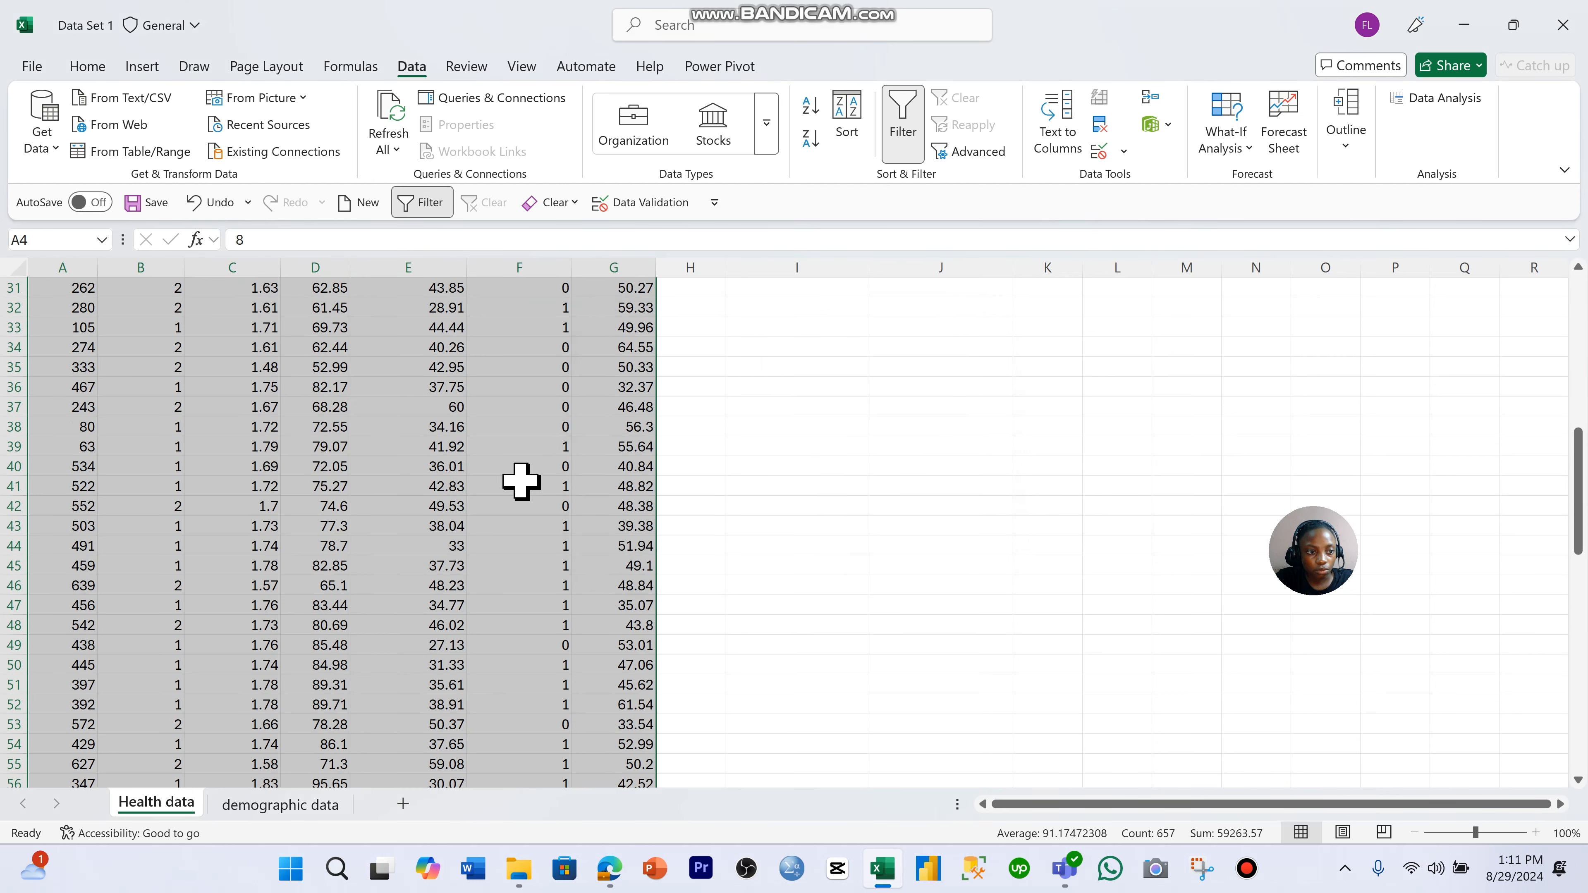
pyautogui.scroll(-13, 520, 482)
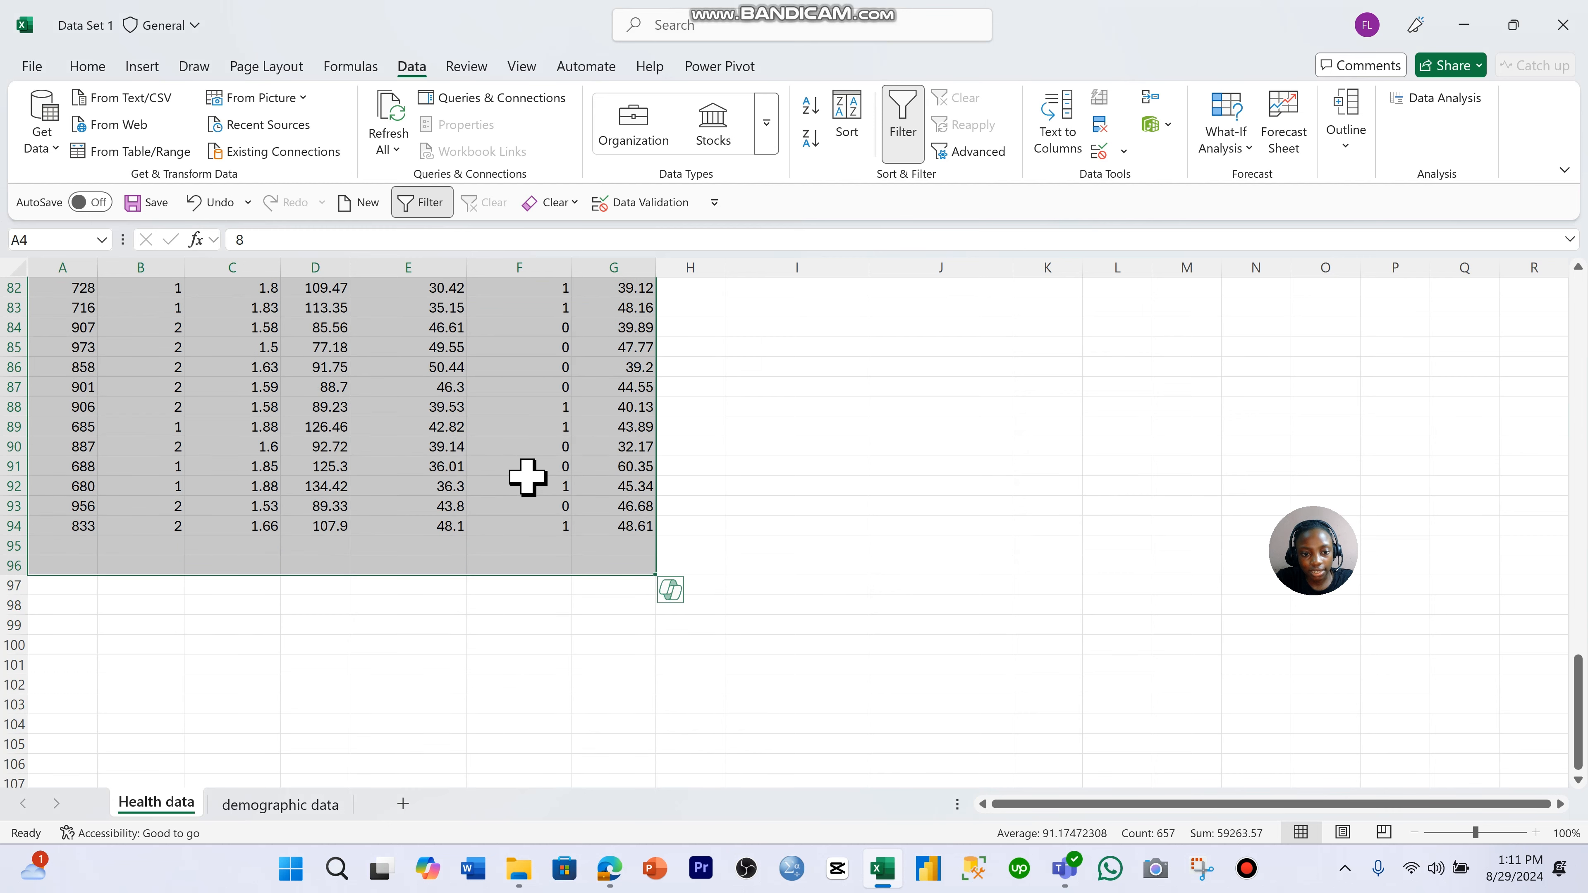
pyautogui.scroll(13, 653, 497)
pyautogui.scroll(10, 557, 479)
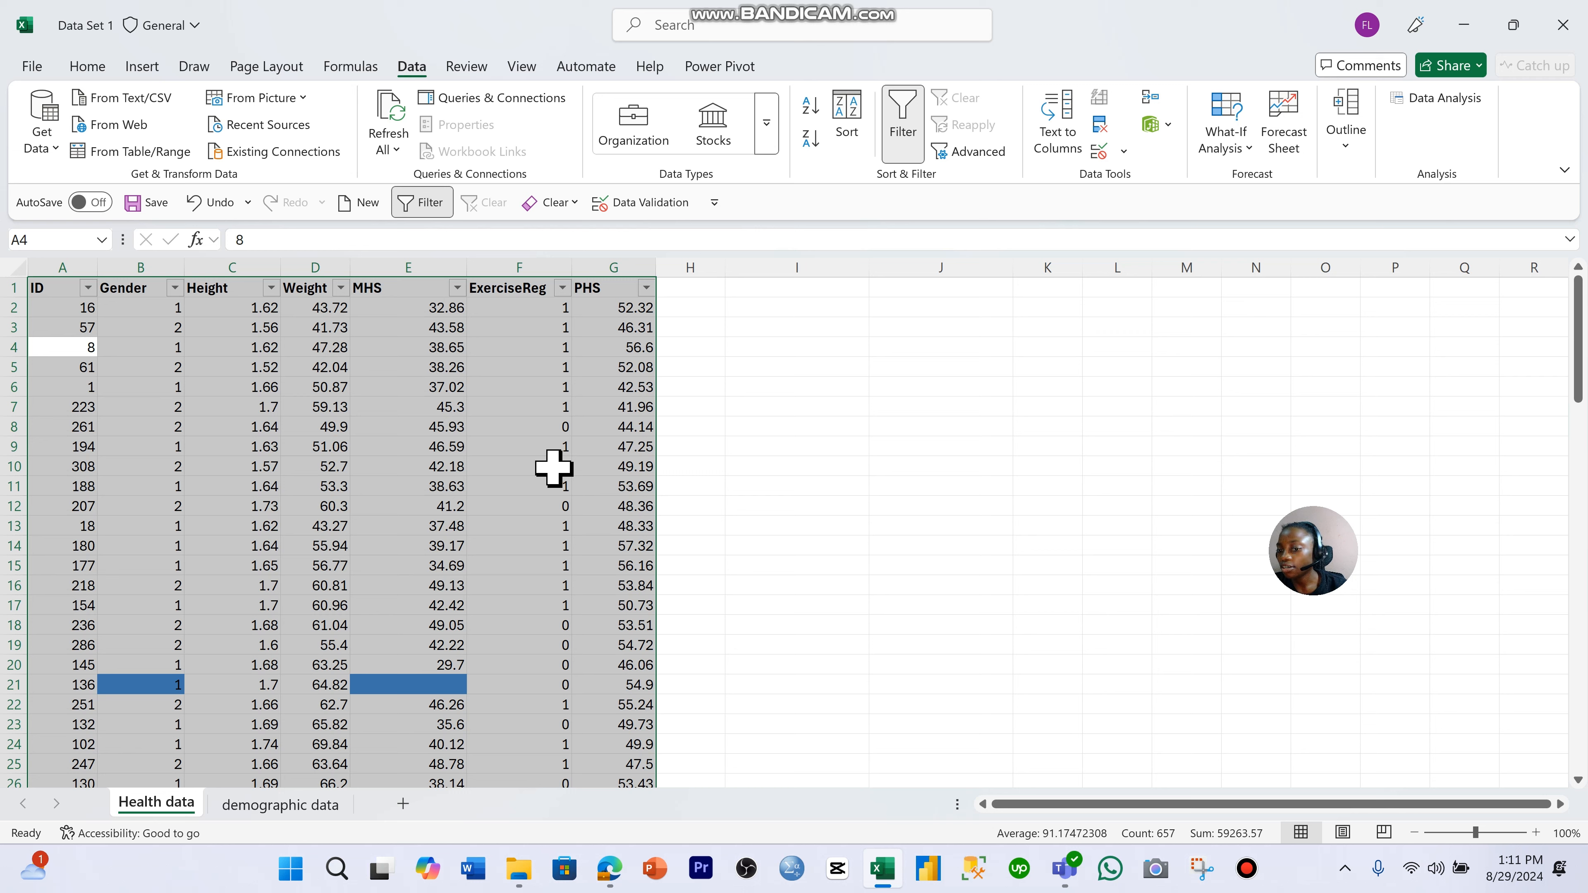
pyautogui.click(486, 548)
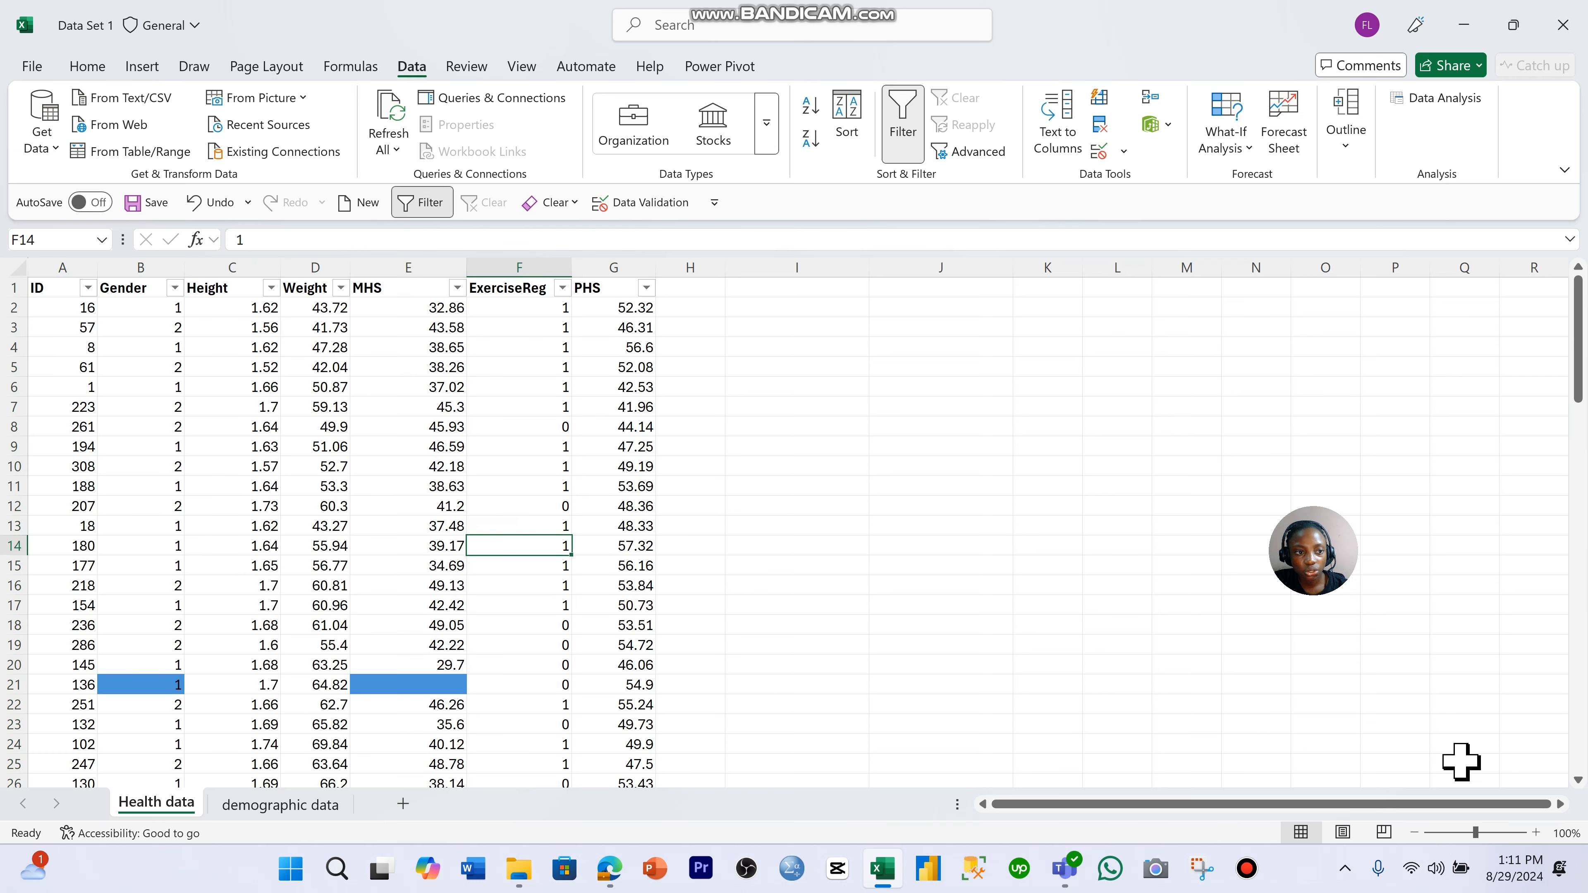
# - Look through the number formats available for a cell in the Height column without applying any
pyautogui.click(212, 388)
pyautogui.click(90, 67)
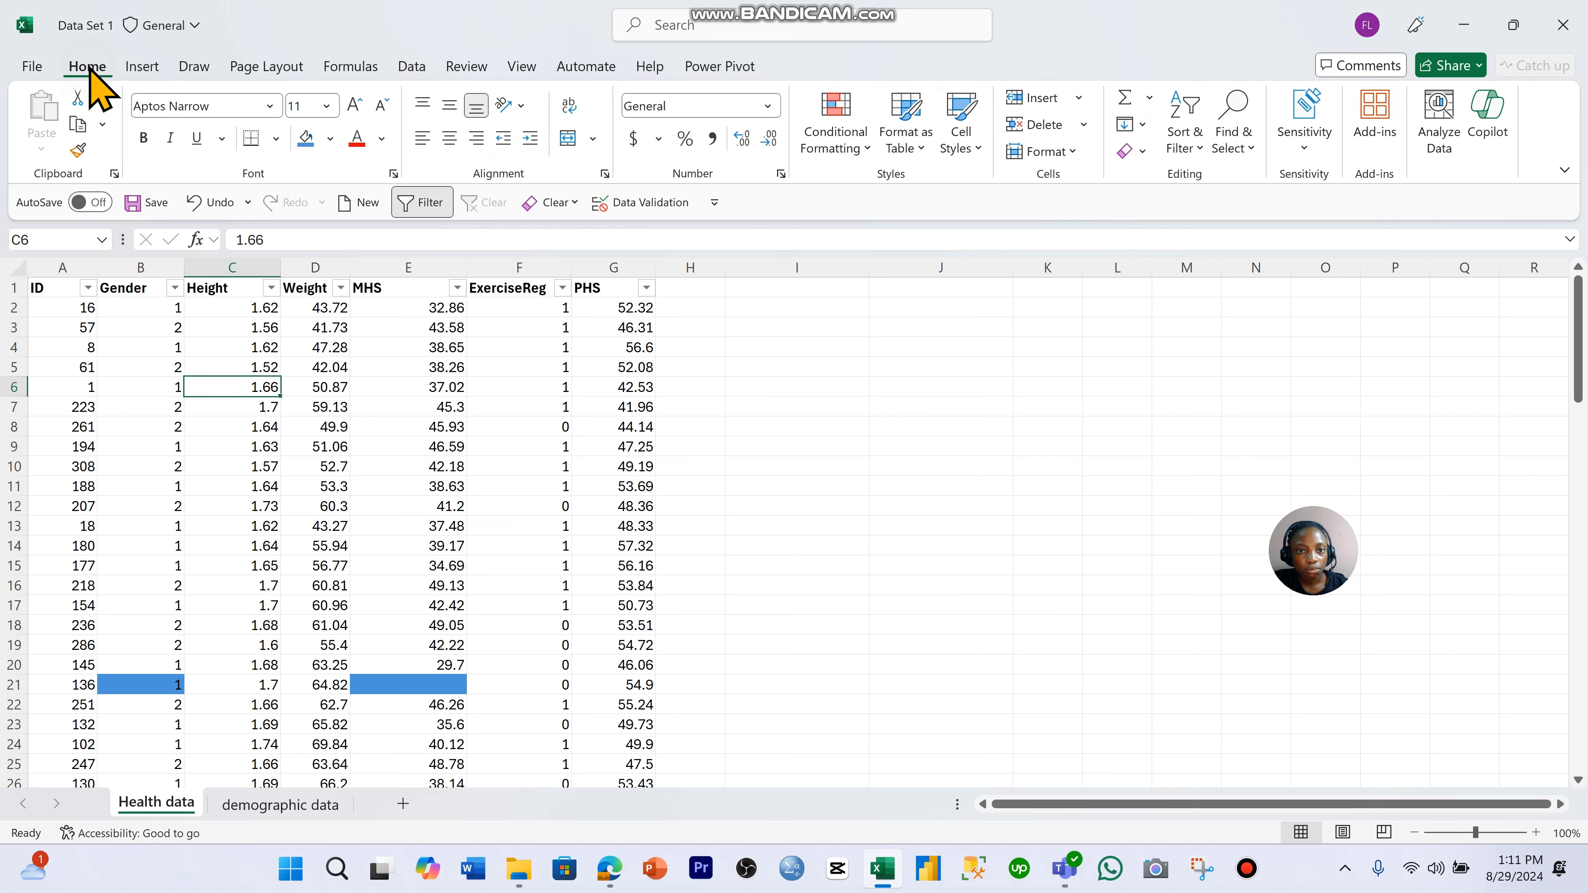
pyautogui.click(771, 110)
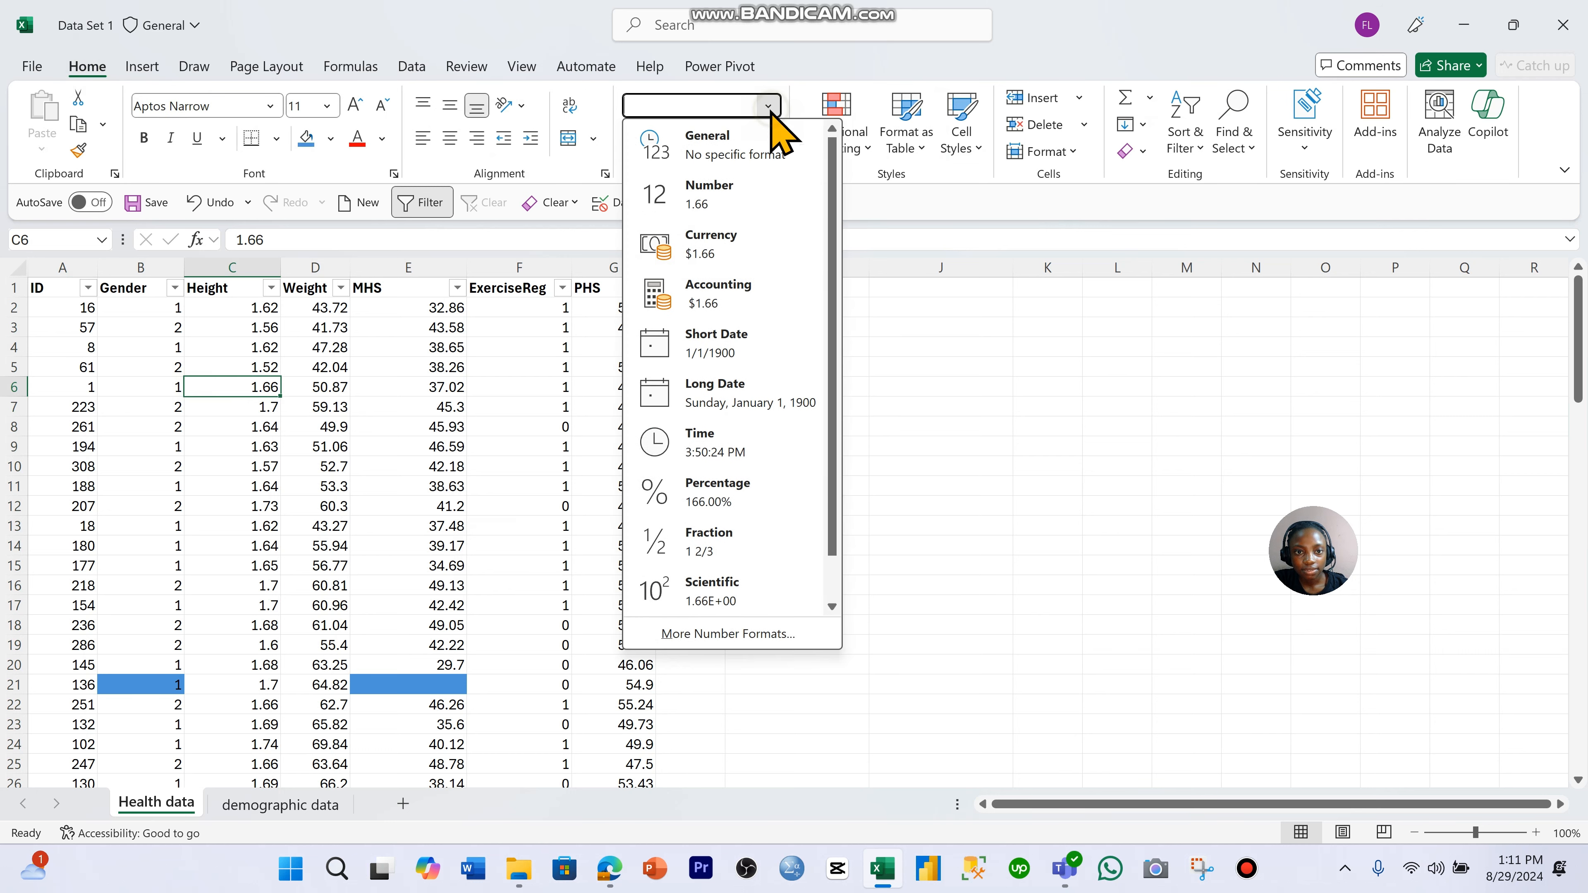
pyautogui.click(988, 450)
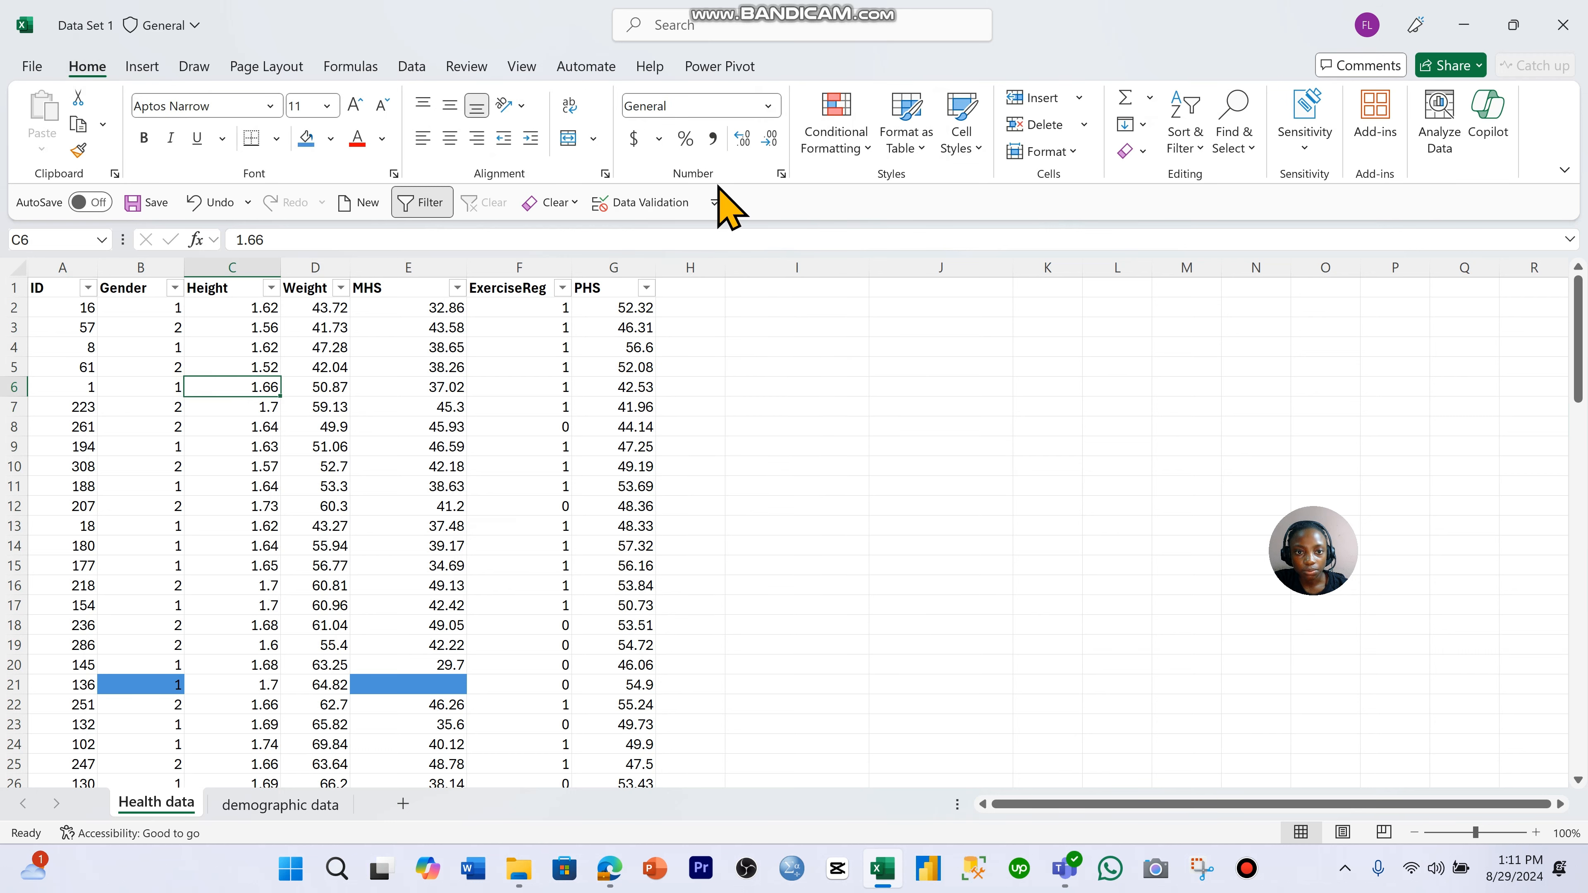
pyautogui.click(775, 111)
pyautogui.scroll(-1, 780, 215)
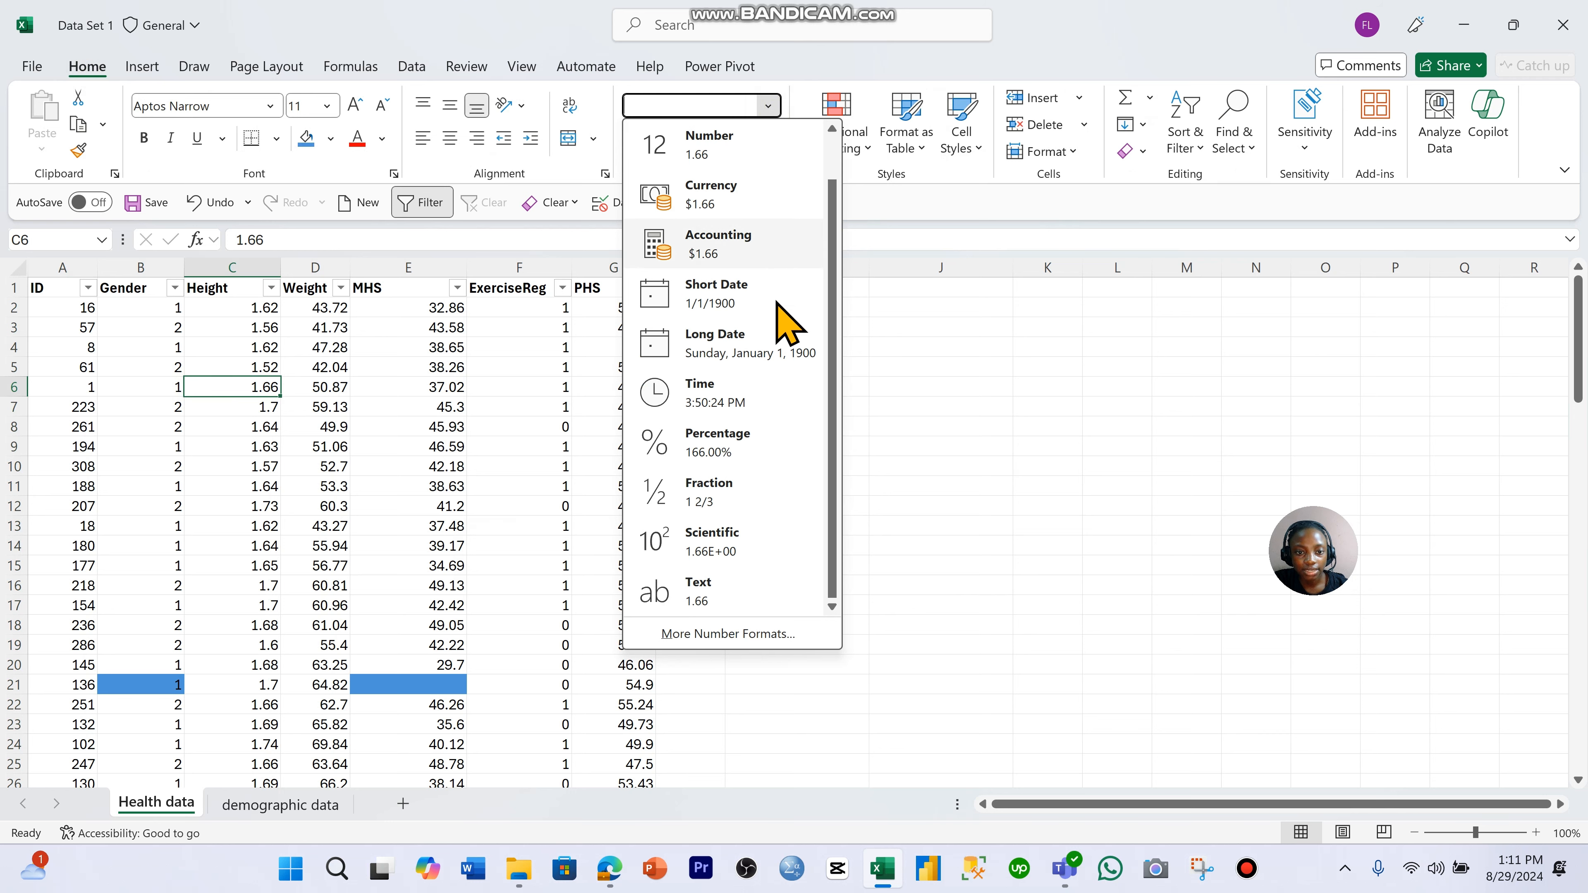
pyautogui.scroll(1, 800, 443)
pyautogui.click(917, 435)
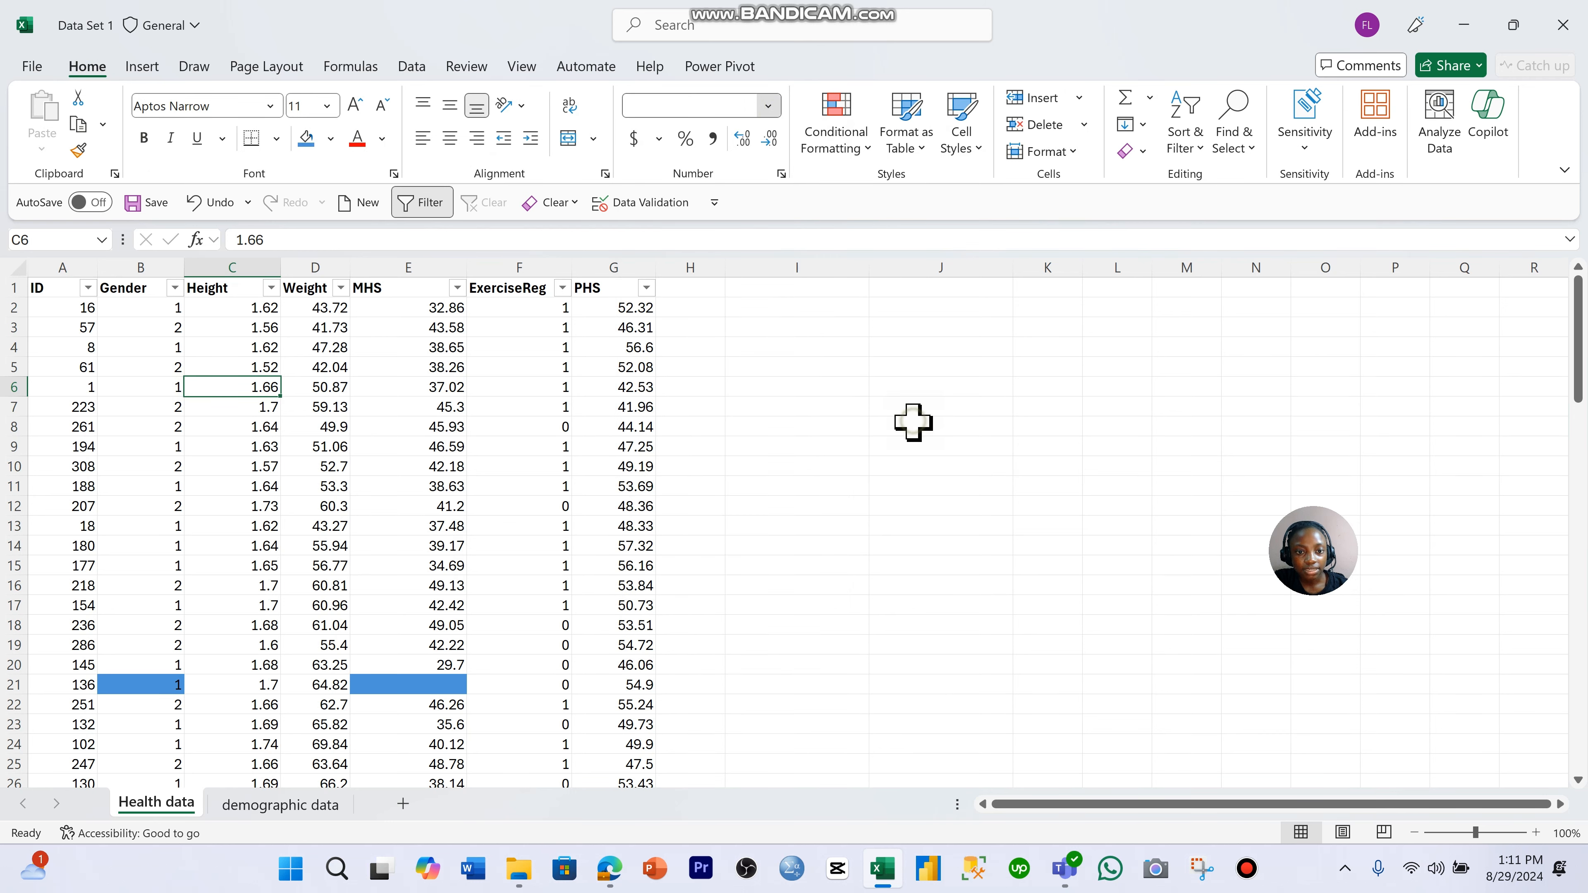
pyautogui.click(560, 405)
pyautogui.click(328, 387)
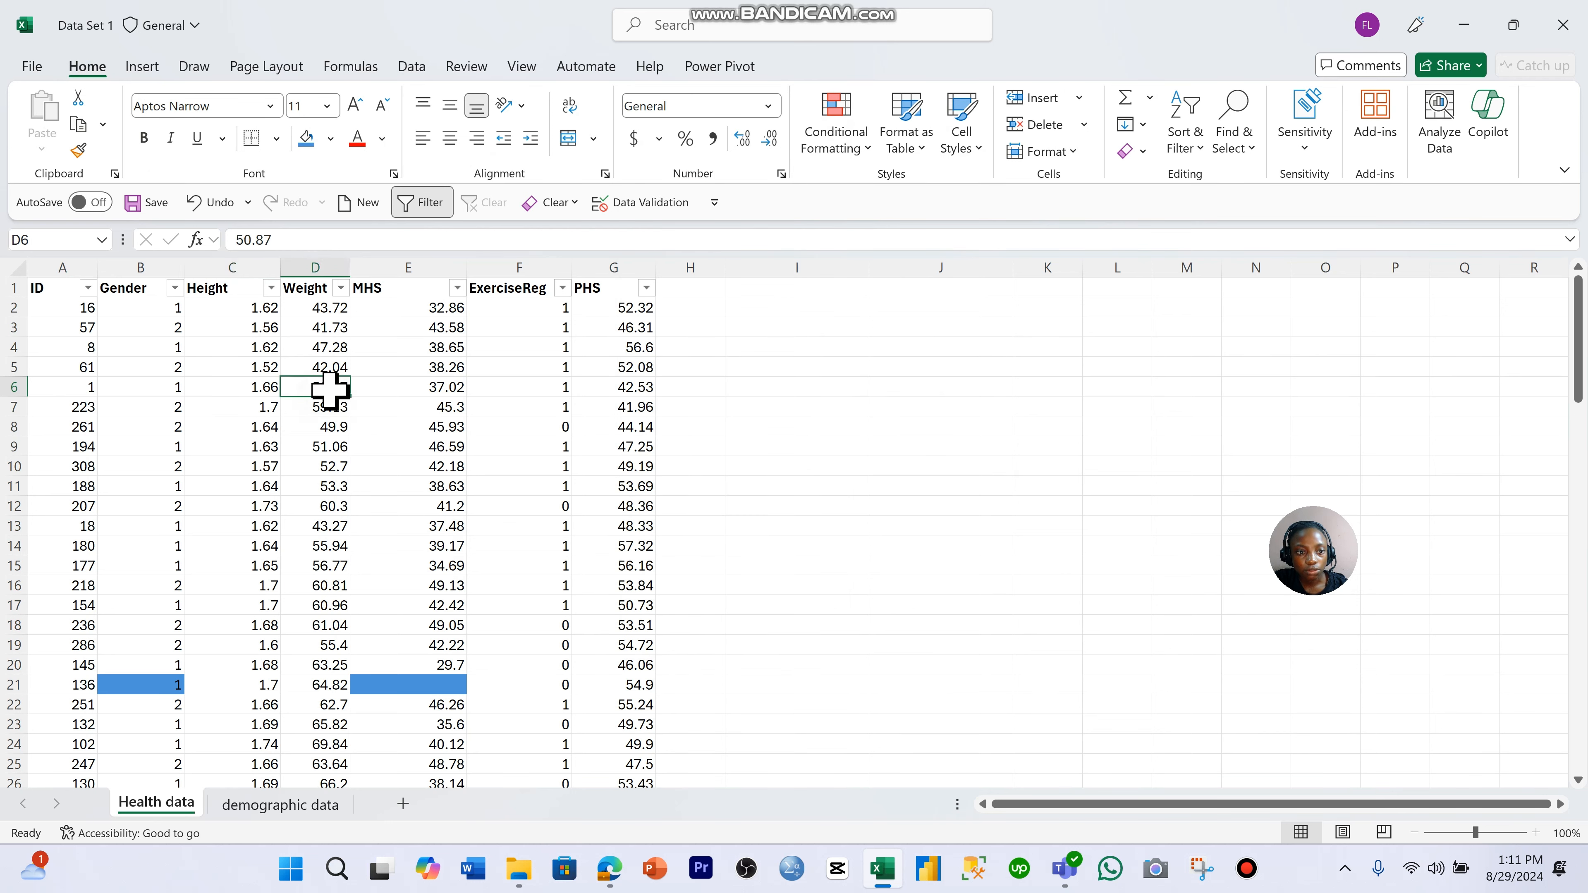
# - Format all ID values from A2 down as Number with no decimal places
pyautogui.click(53, 310)
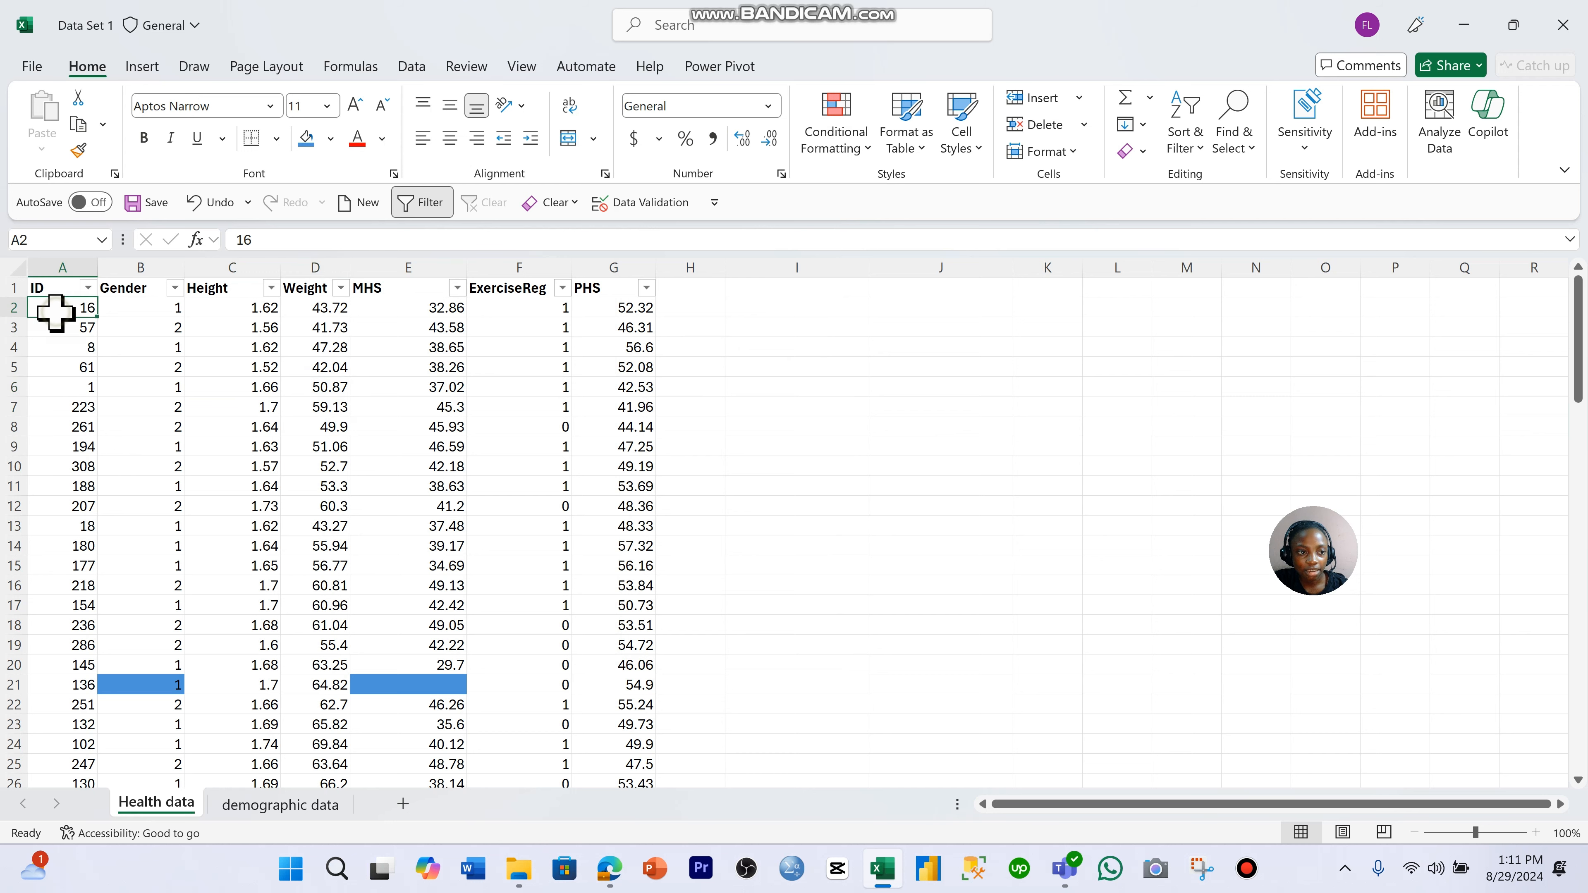
pyautogui.hotkey('ctrl', 'shift', 'Down')
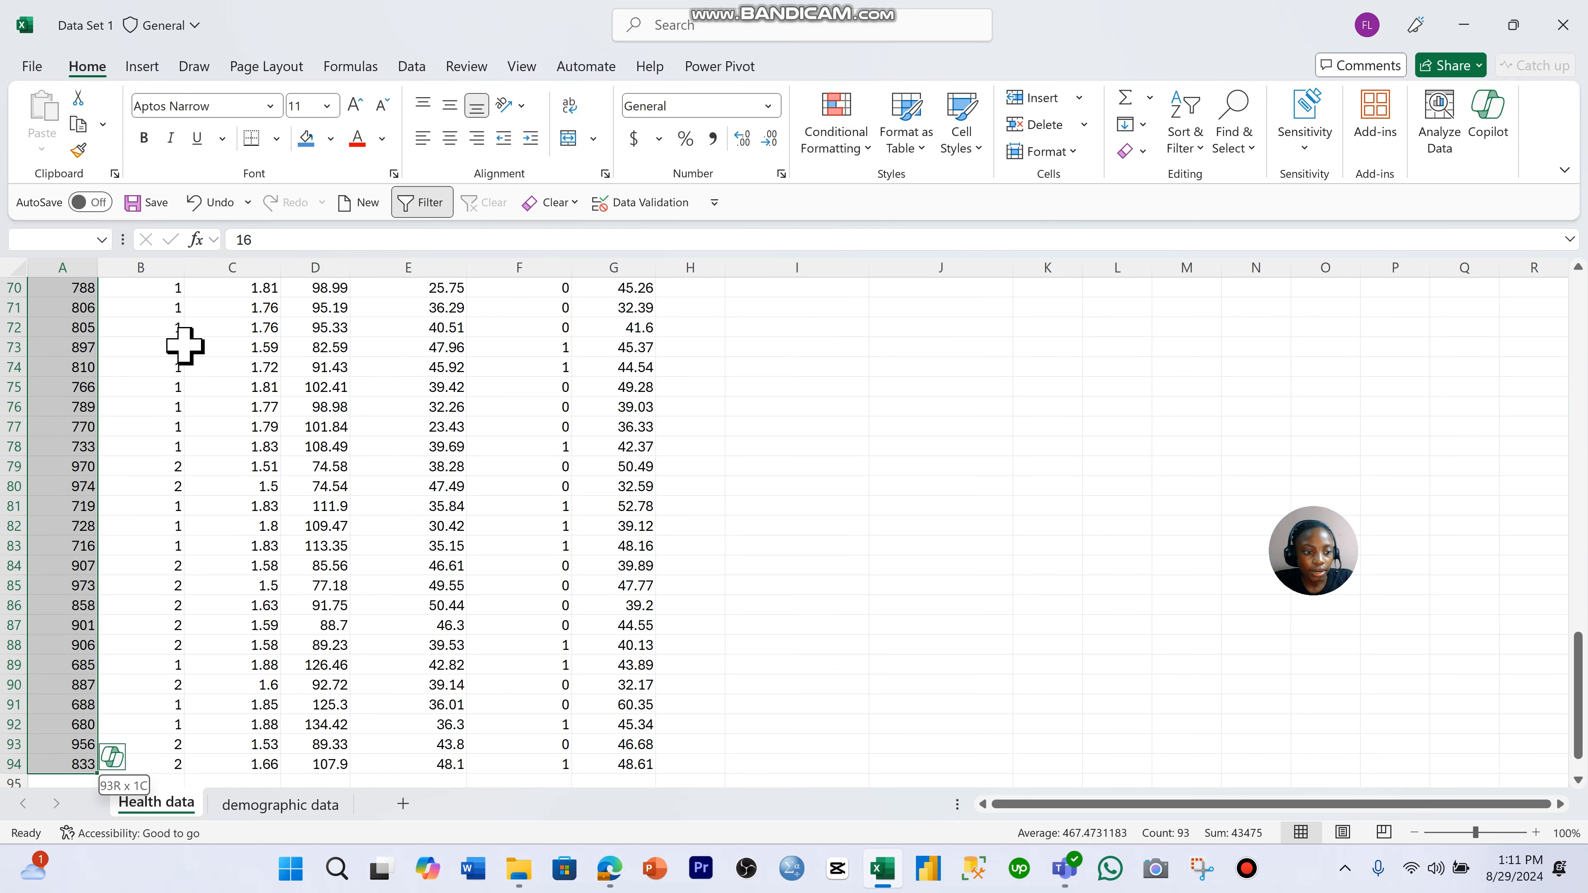
pyautogui.scroll(10, 184, 346)
pyautogui.click(769, 105)
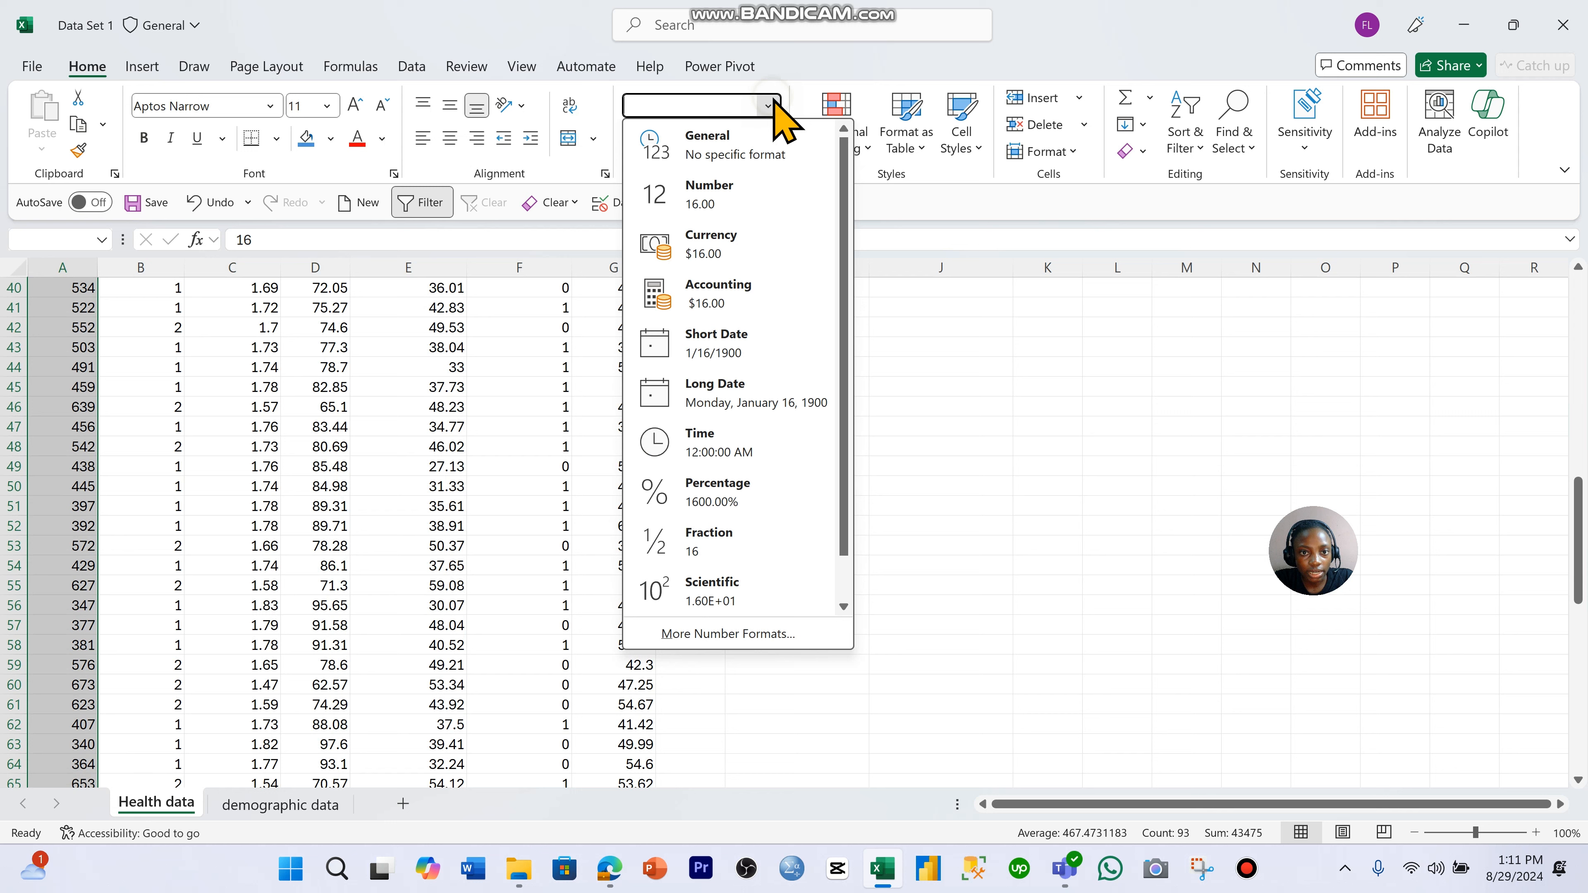
pyautogui.click(773, 199)
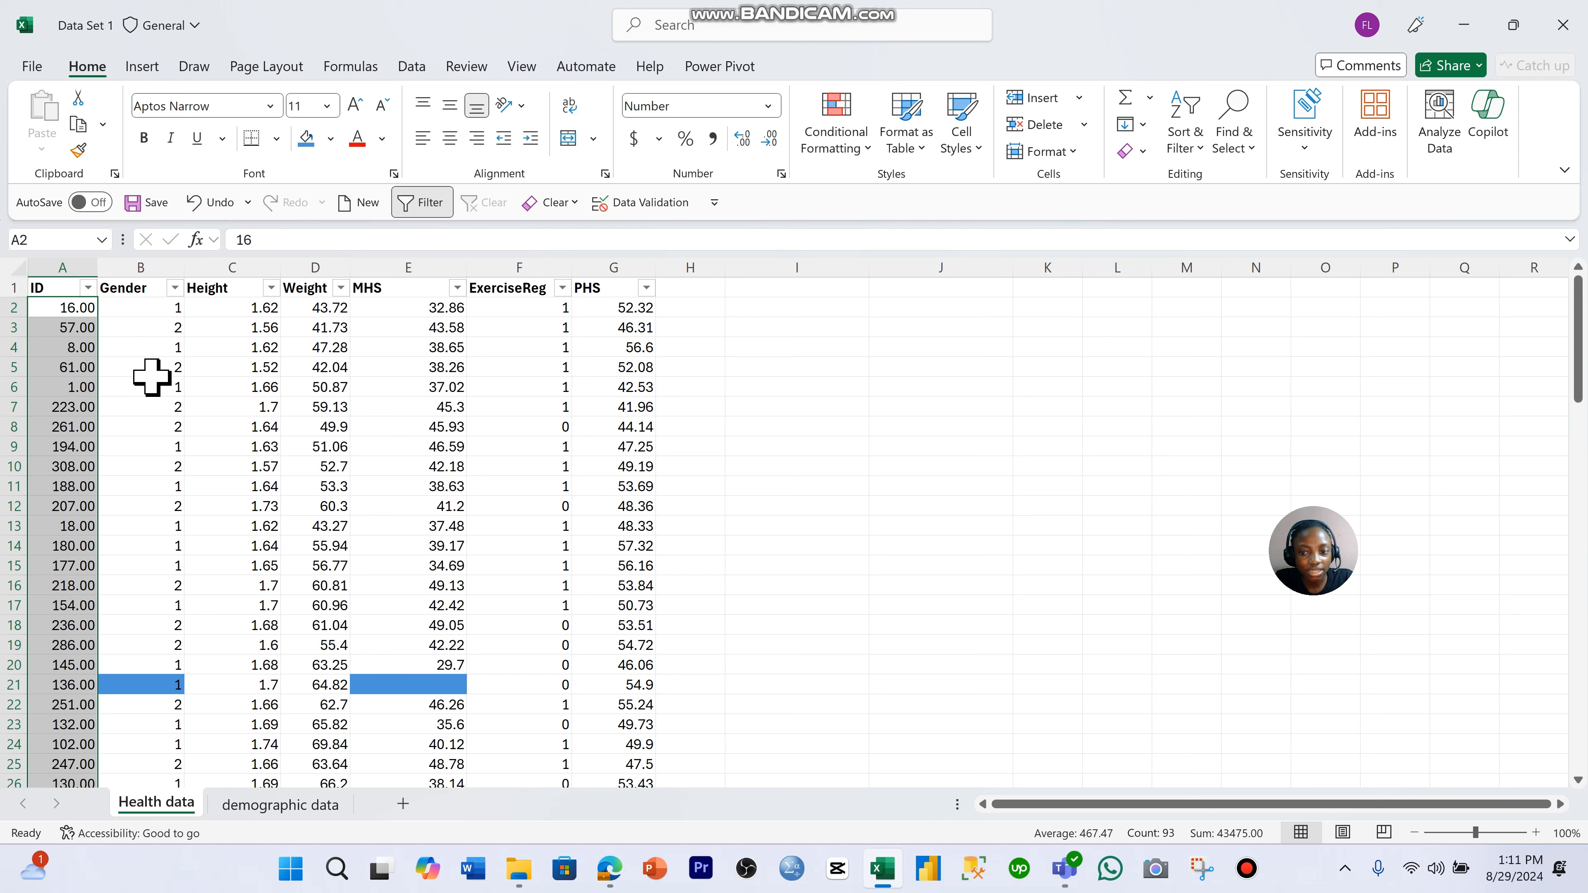
pyautogui.click(773, 141)
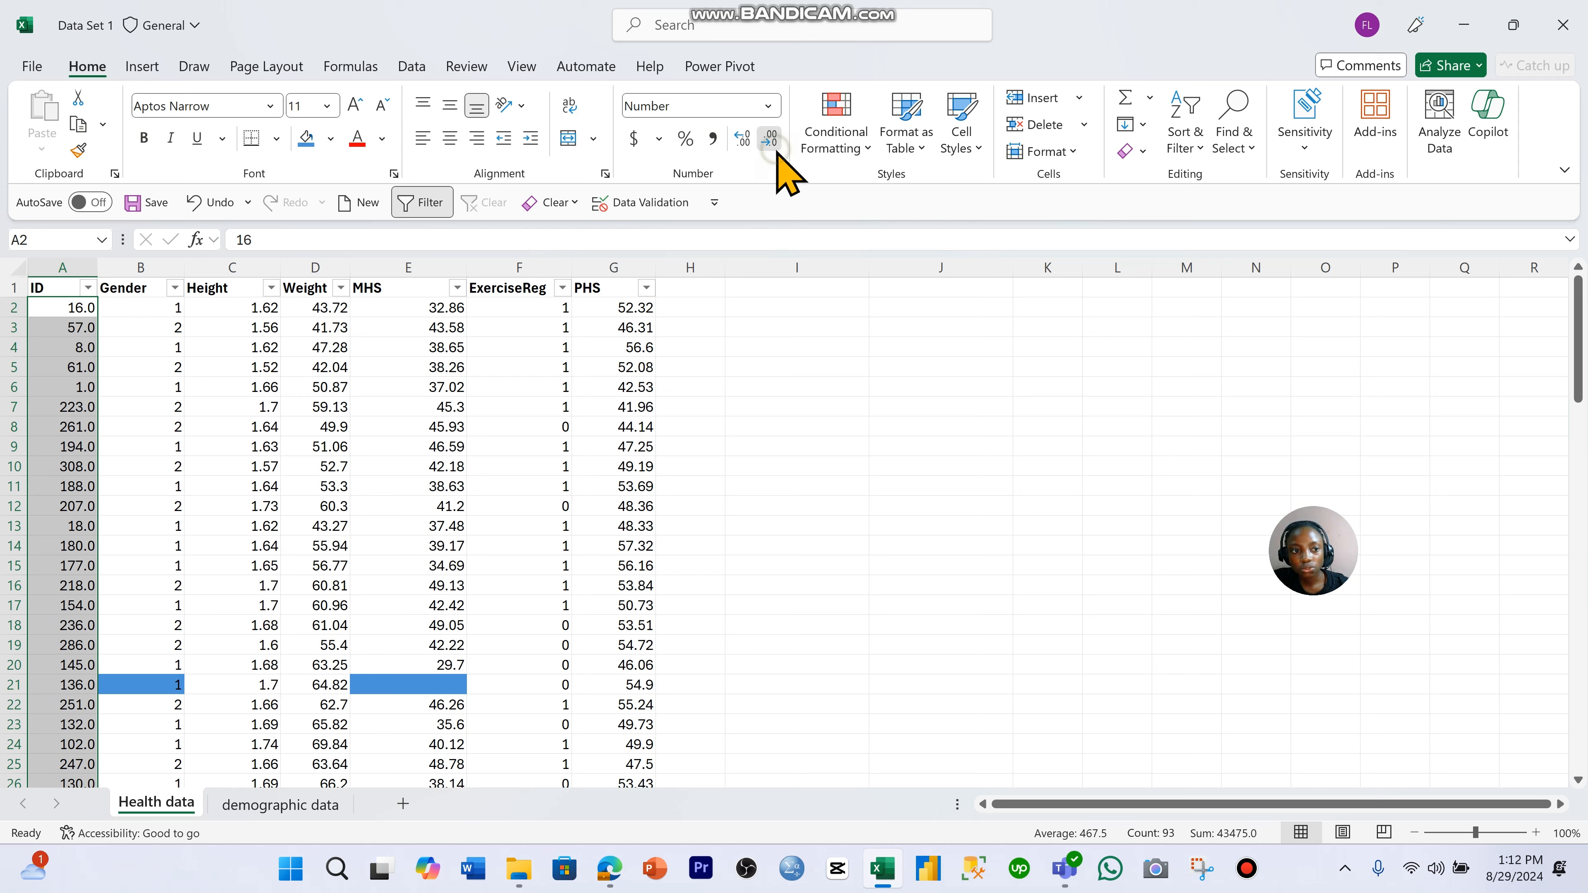
pyautogui.click(773, 141)
pyautogui.click(567, 428)
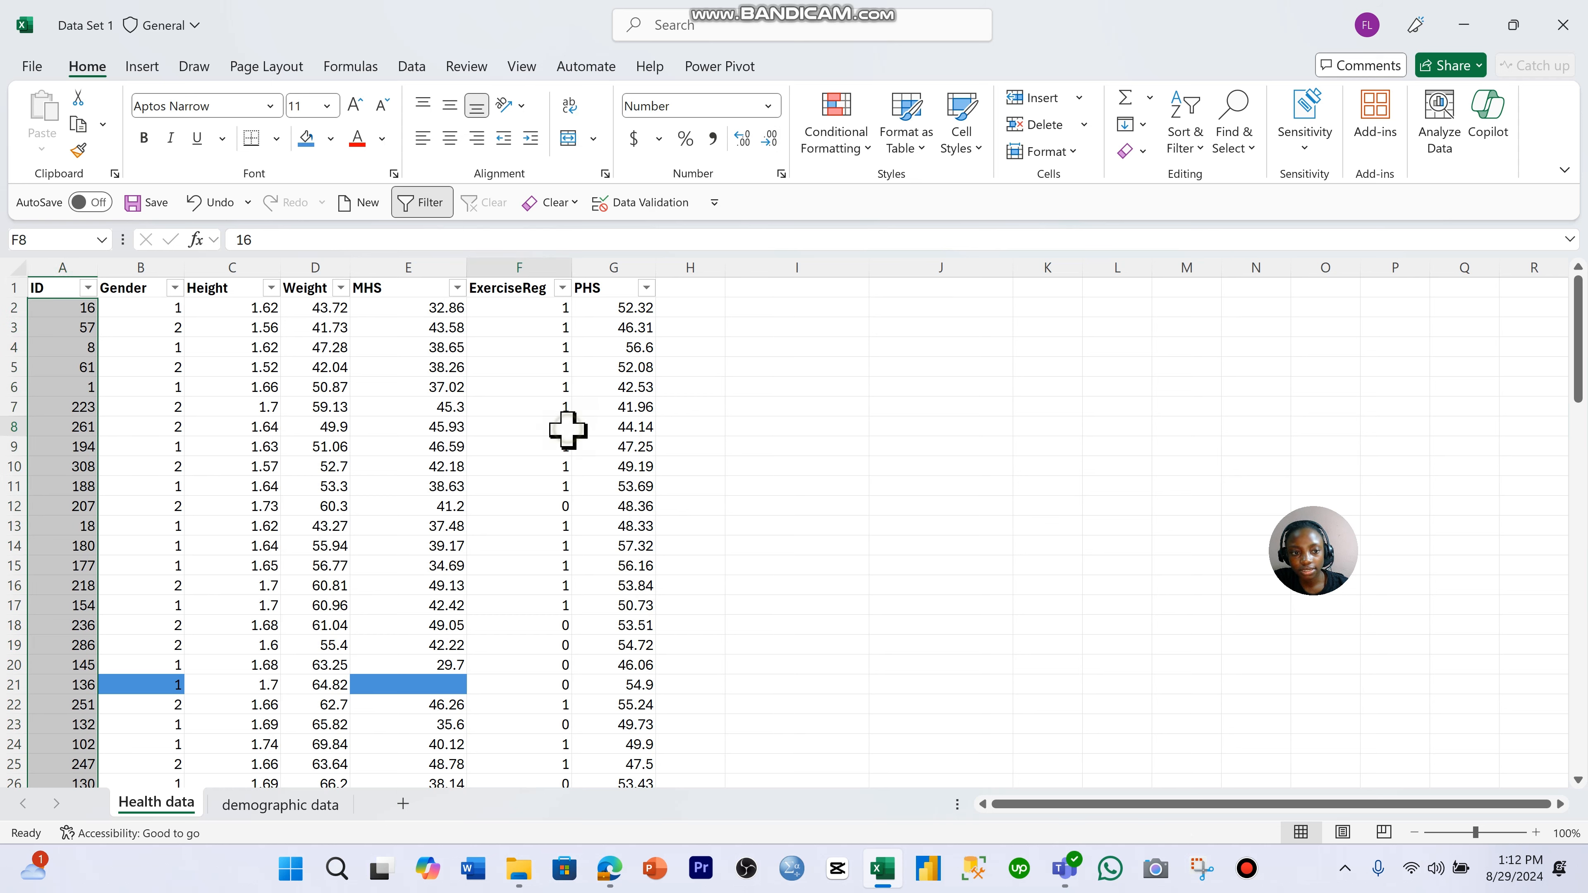
pyautogui.click(139, 315)
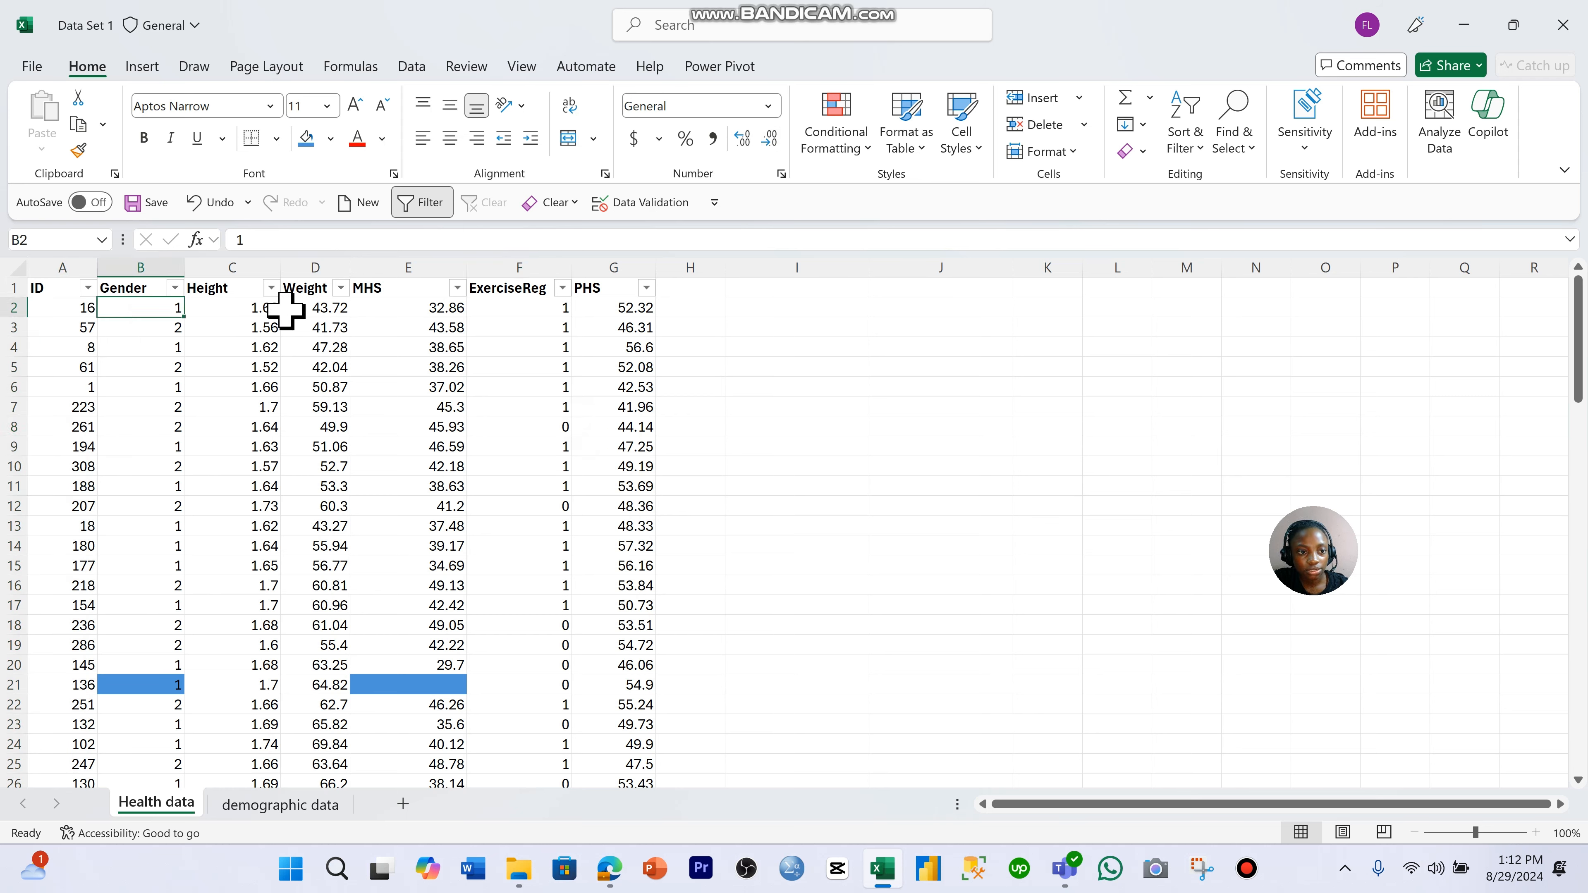
# - Format all Height, Weight and MHS values from row 2 down as Number with two decimal places
pyautogui.click(243, 309)
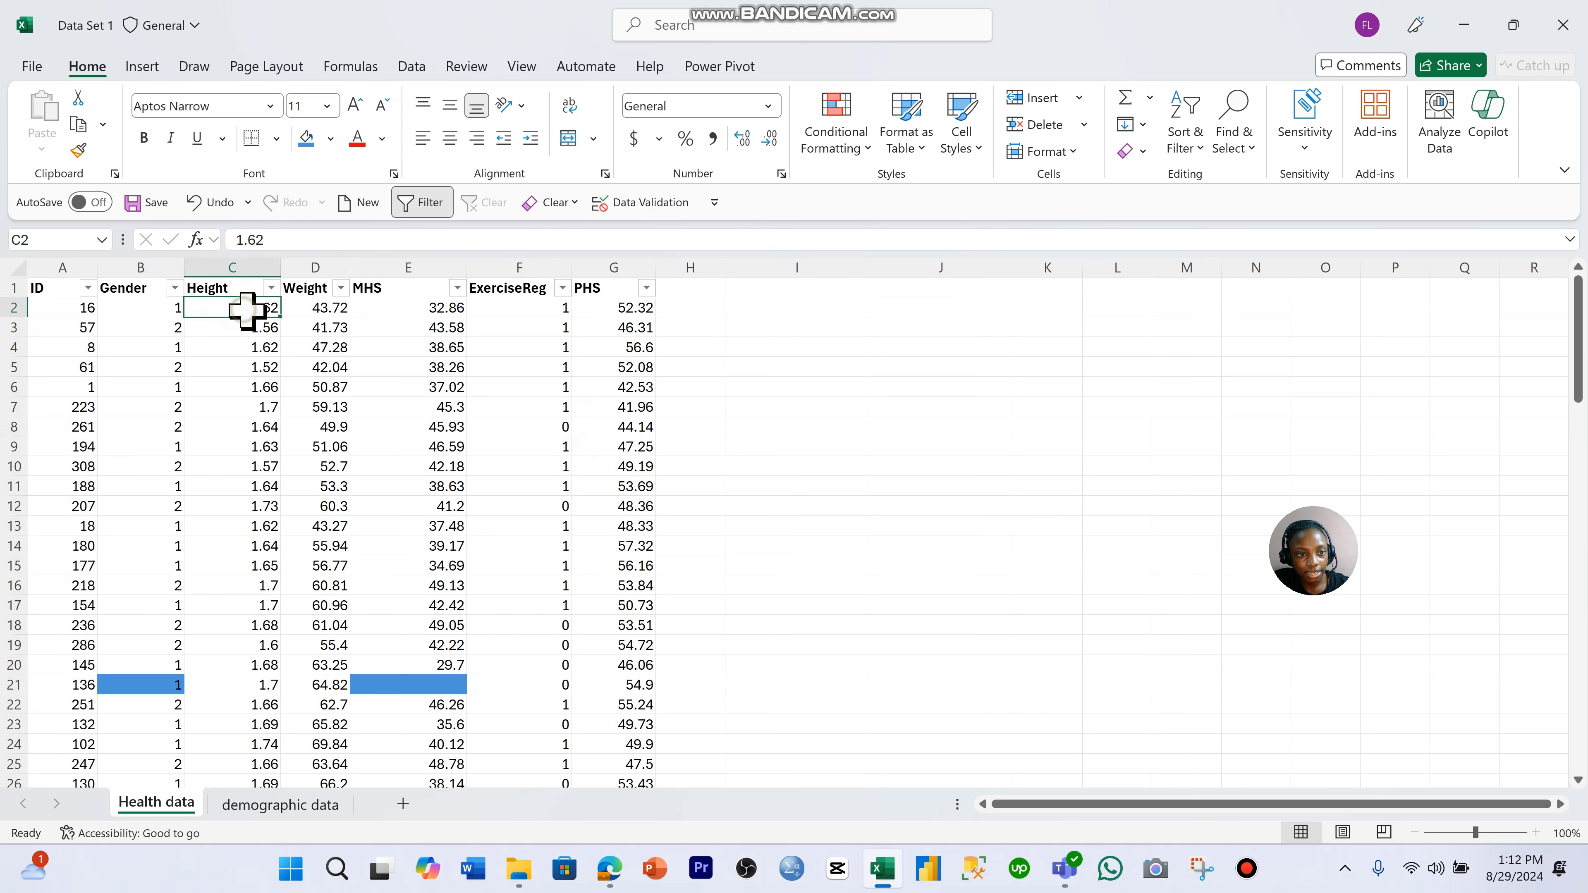
pyautogui.moveTo(247, 310); pyautogui.dragTo(436, 318)
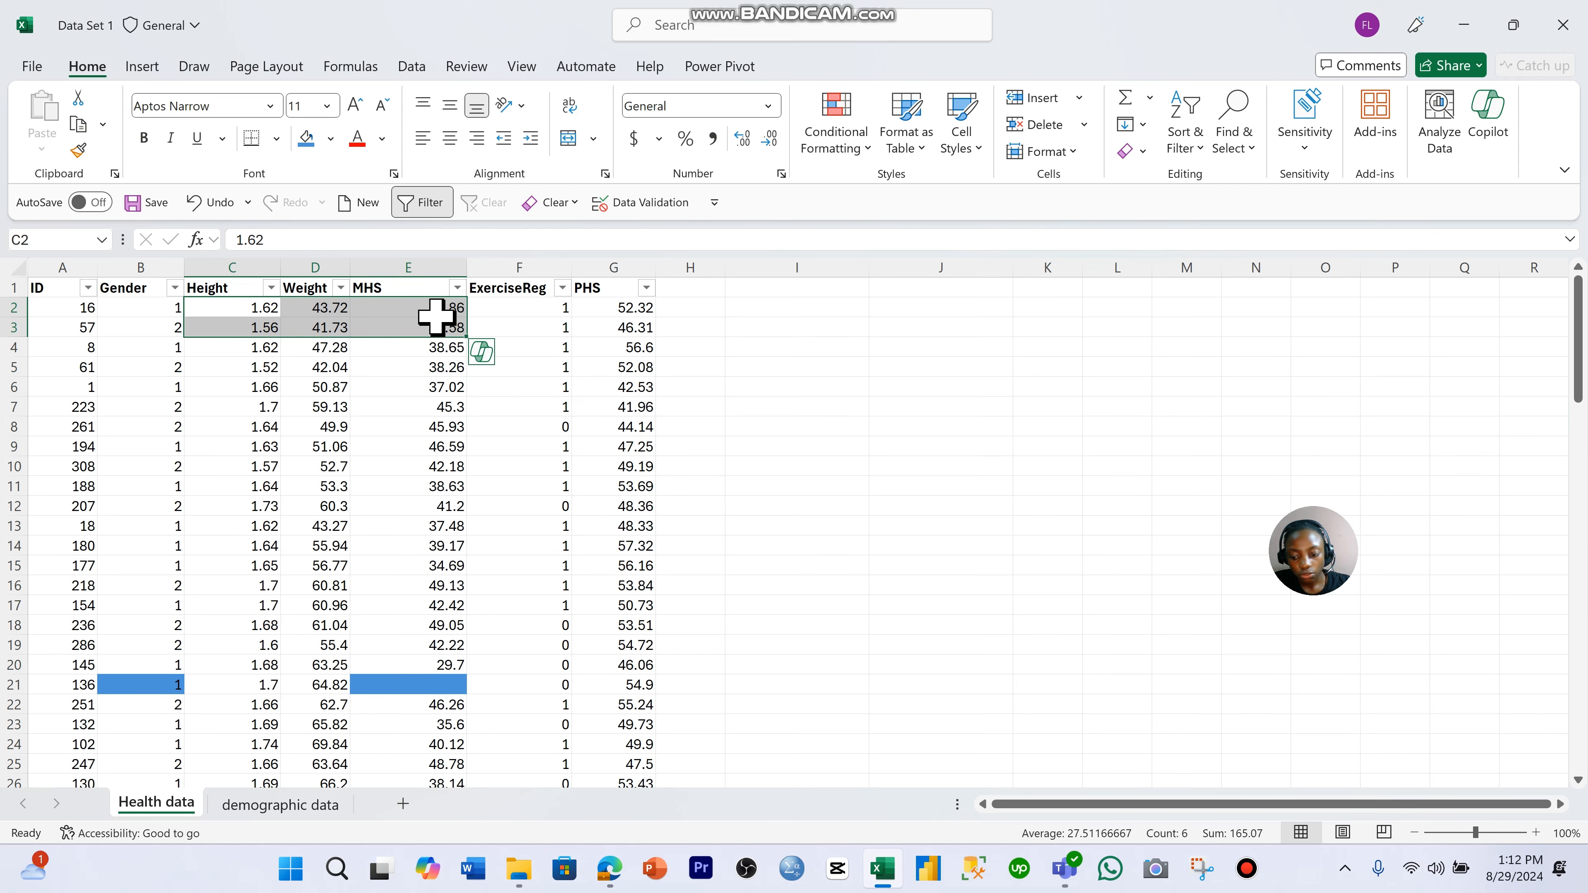
pyautogui.hotkey('ctrl', 'shift', 'Down')
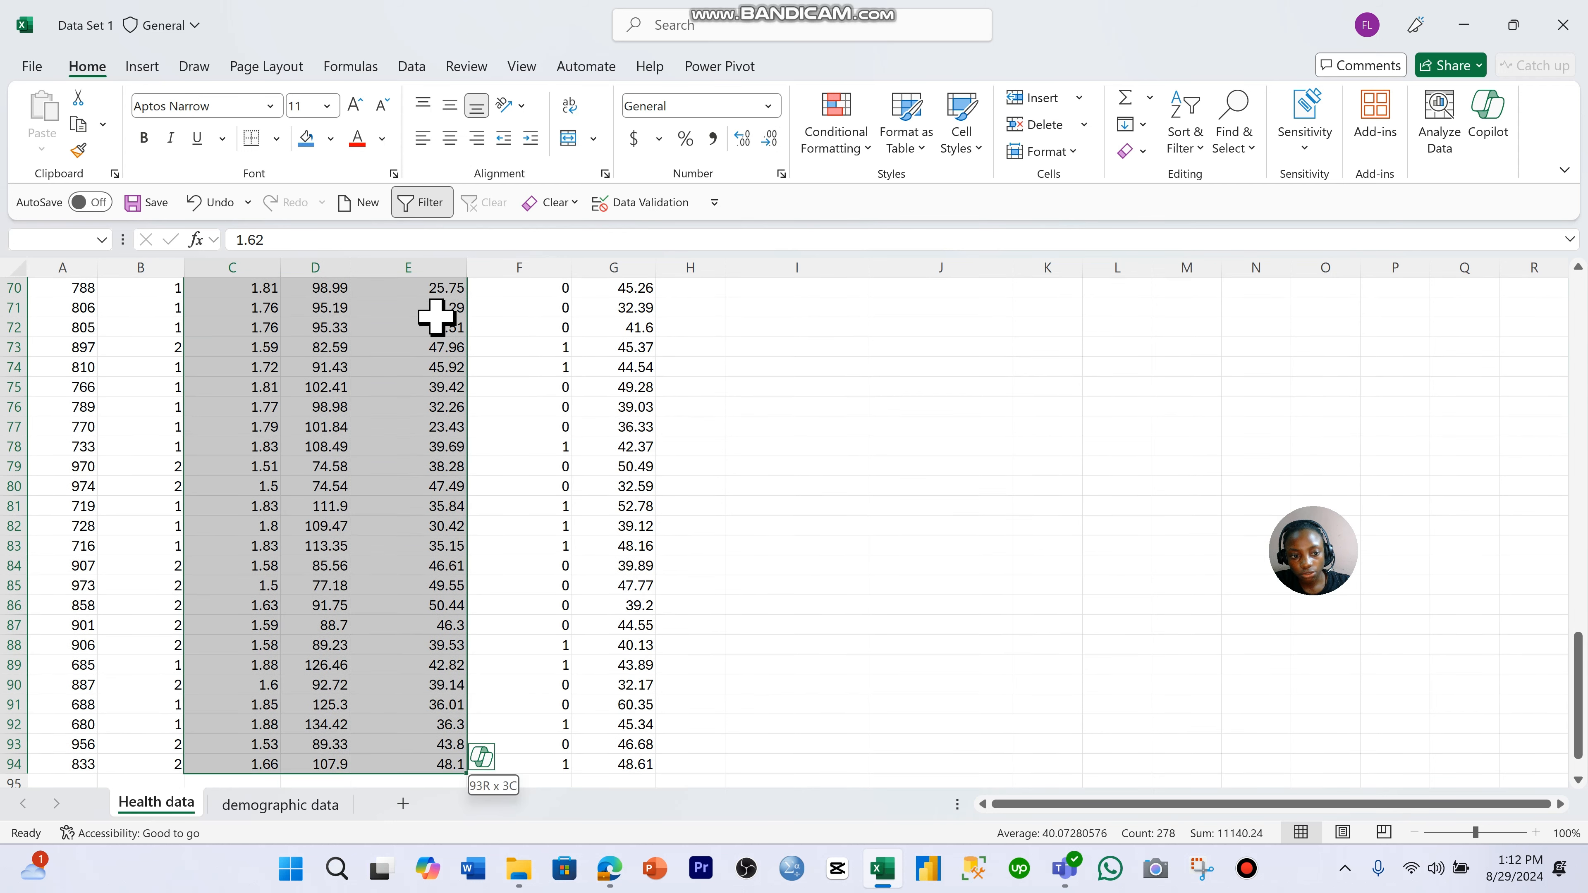
pyautogui.click(769, 106)
pyautogui.scroll(-1, 771, 163)
pyautogui.click(771, 164)
pyautogui.scroll(20, 493, 354)
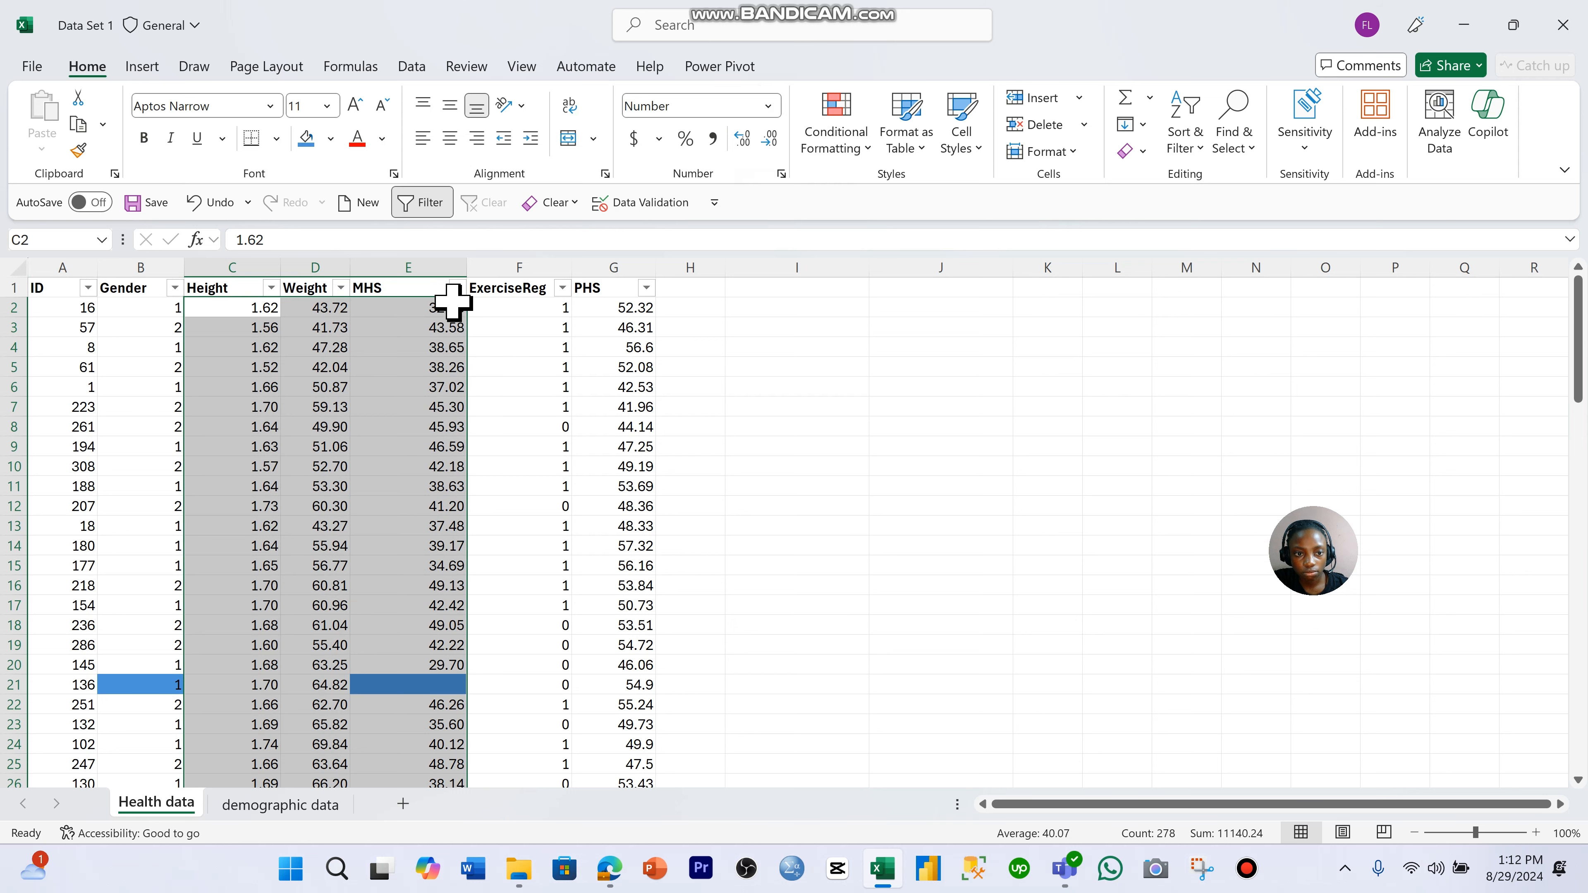
# - Look through the number formats available for cell F10 in the ExerciseReg column
pyautogui.click(514, 466)
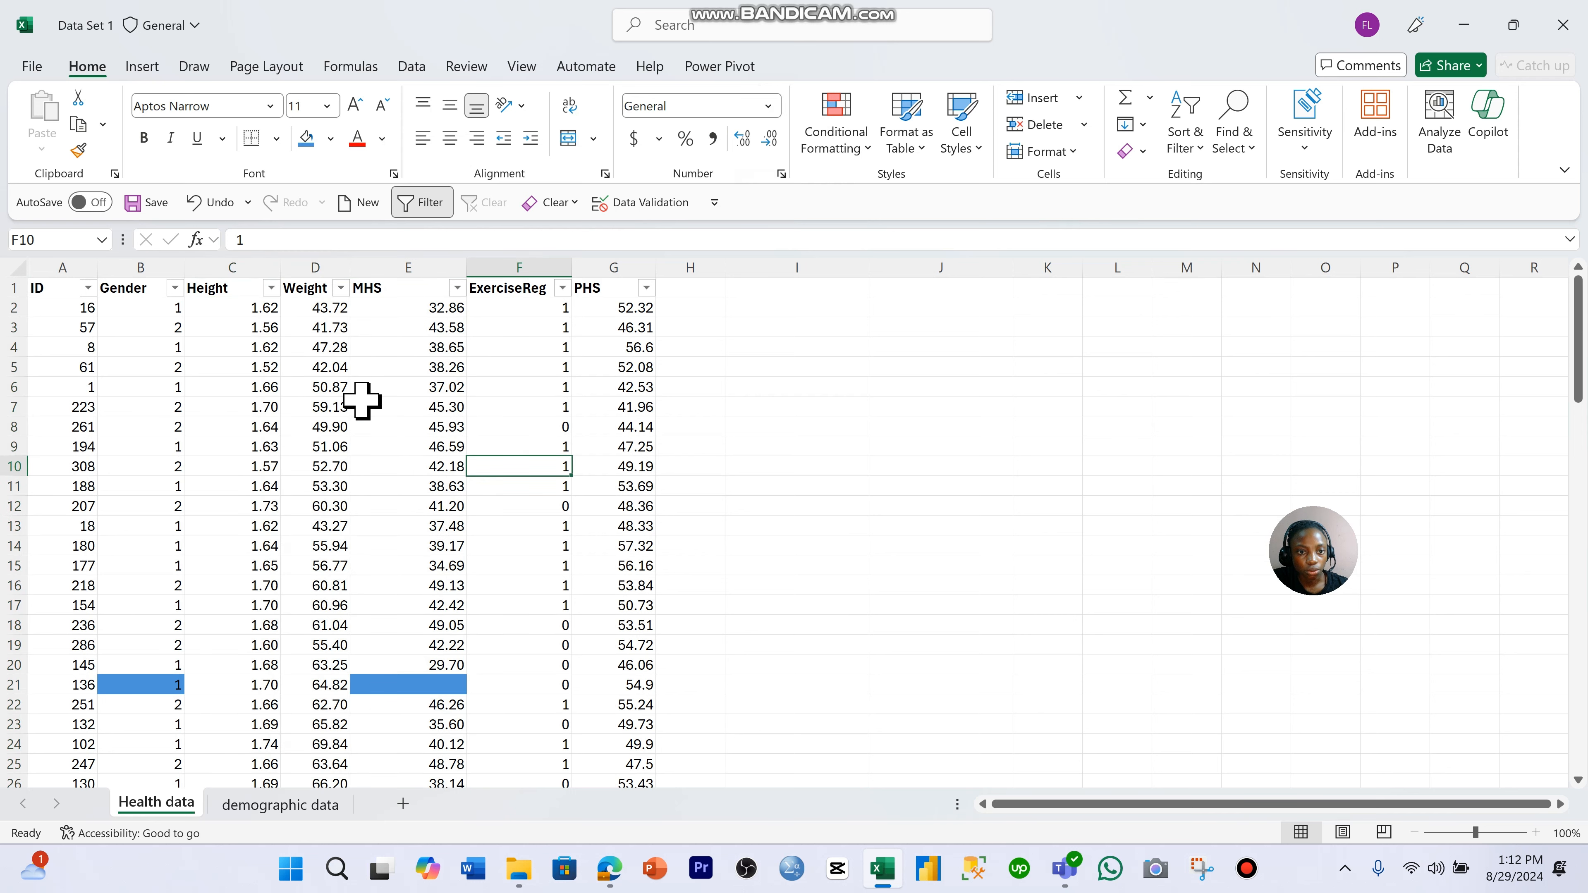
pyautogui.click(768, 107)
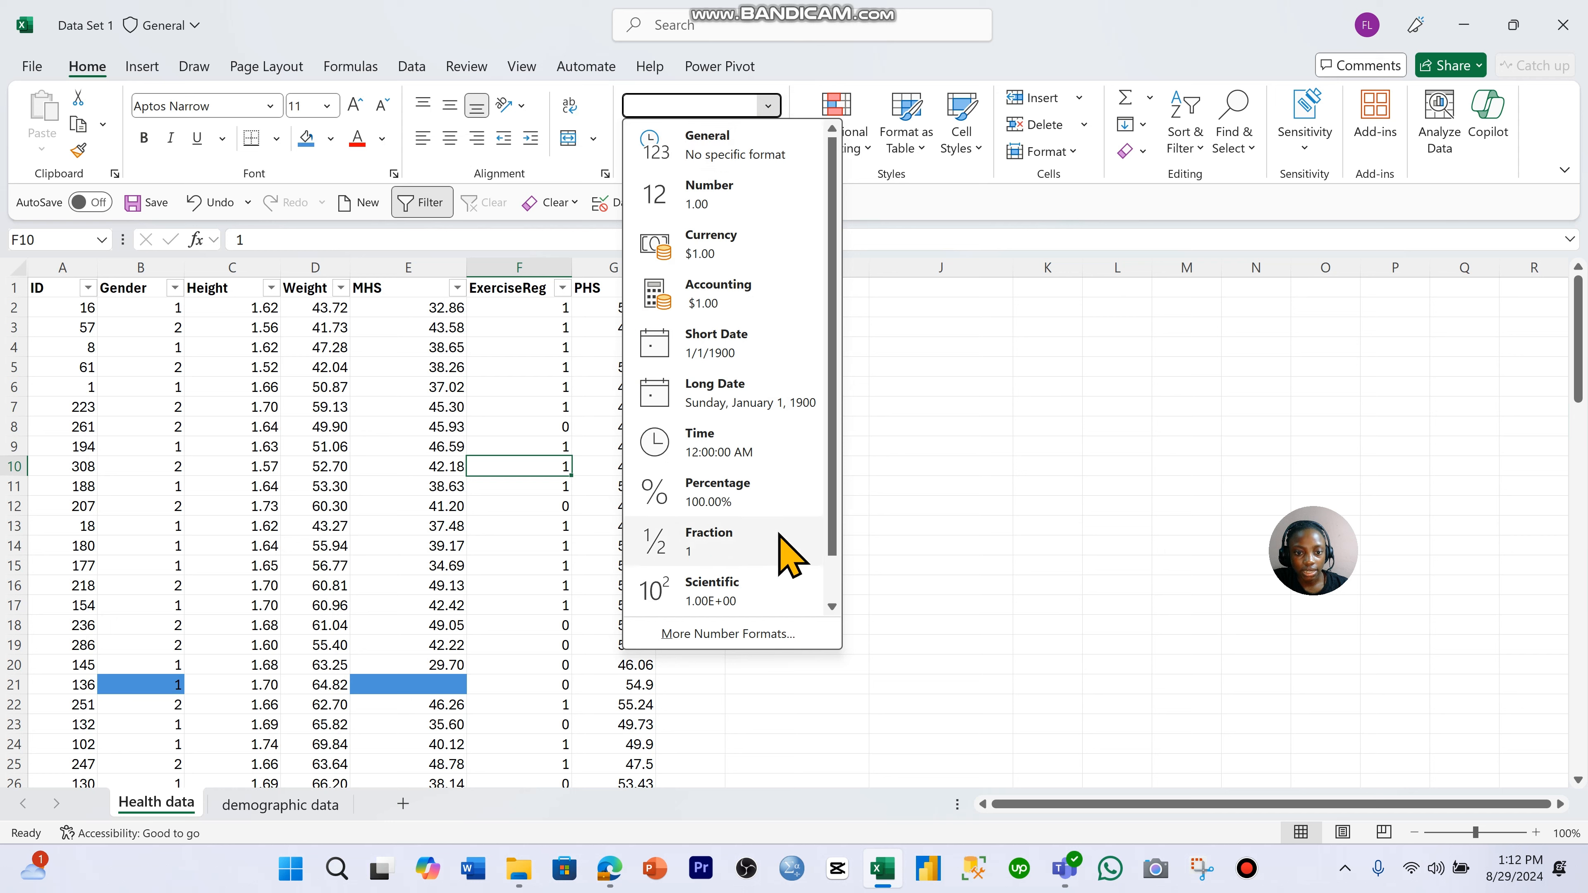
pyautogui.scroll(-1, 788, 557)
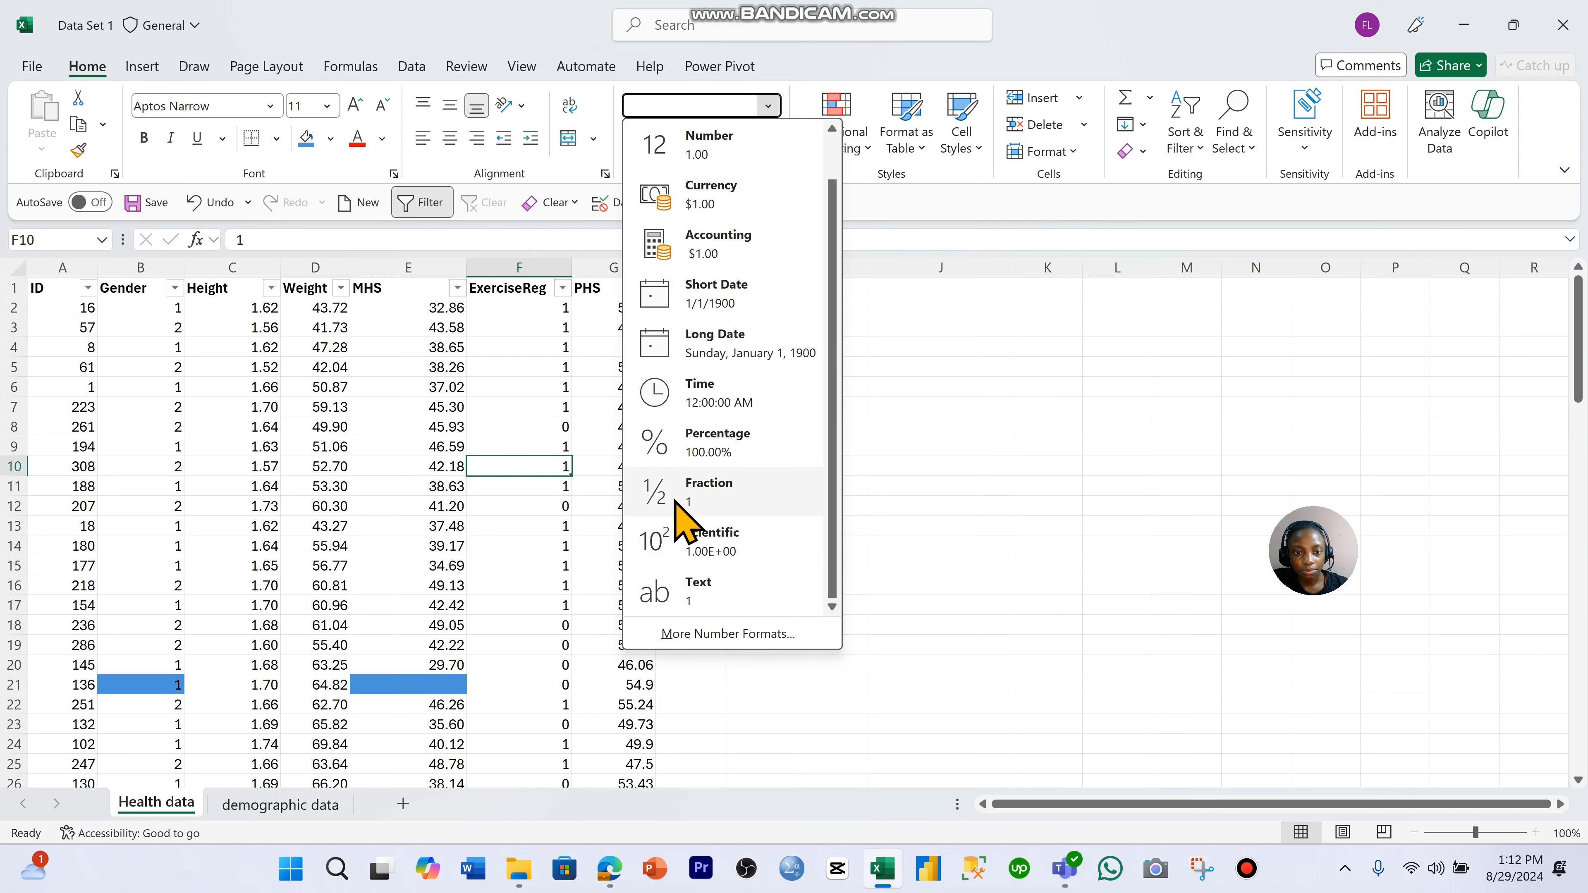
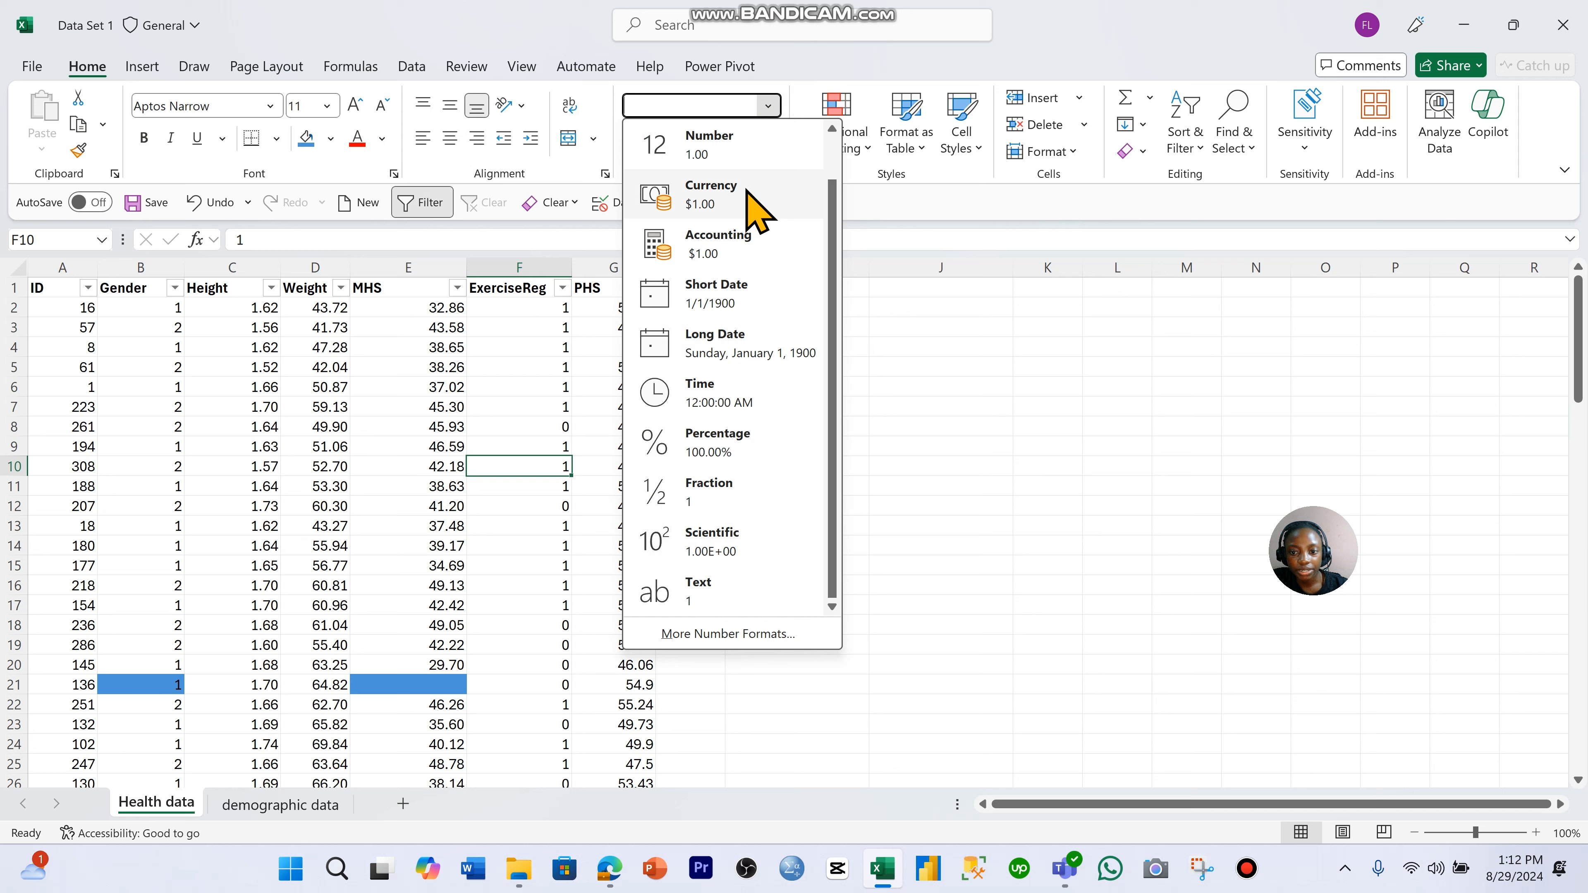
pyautogui.click(939, 352)
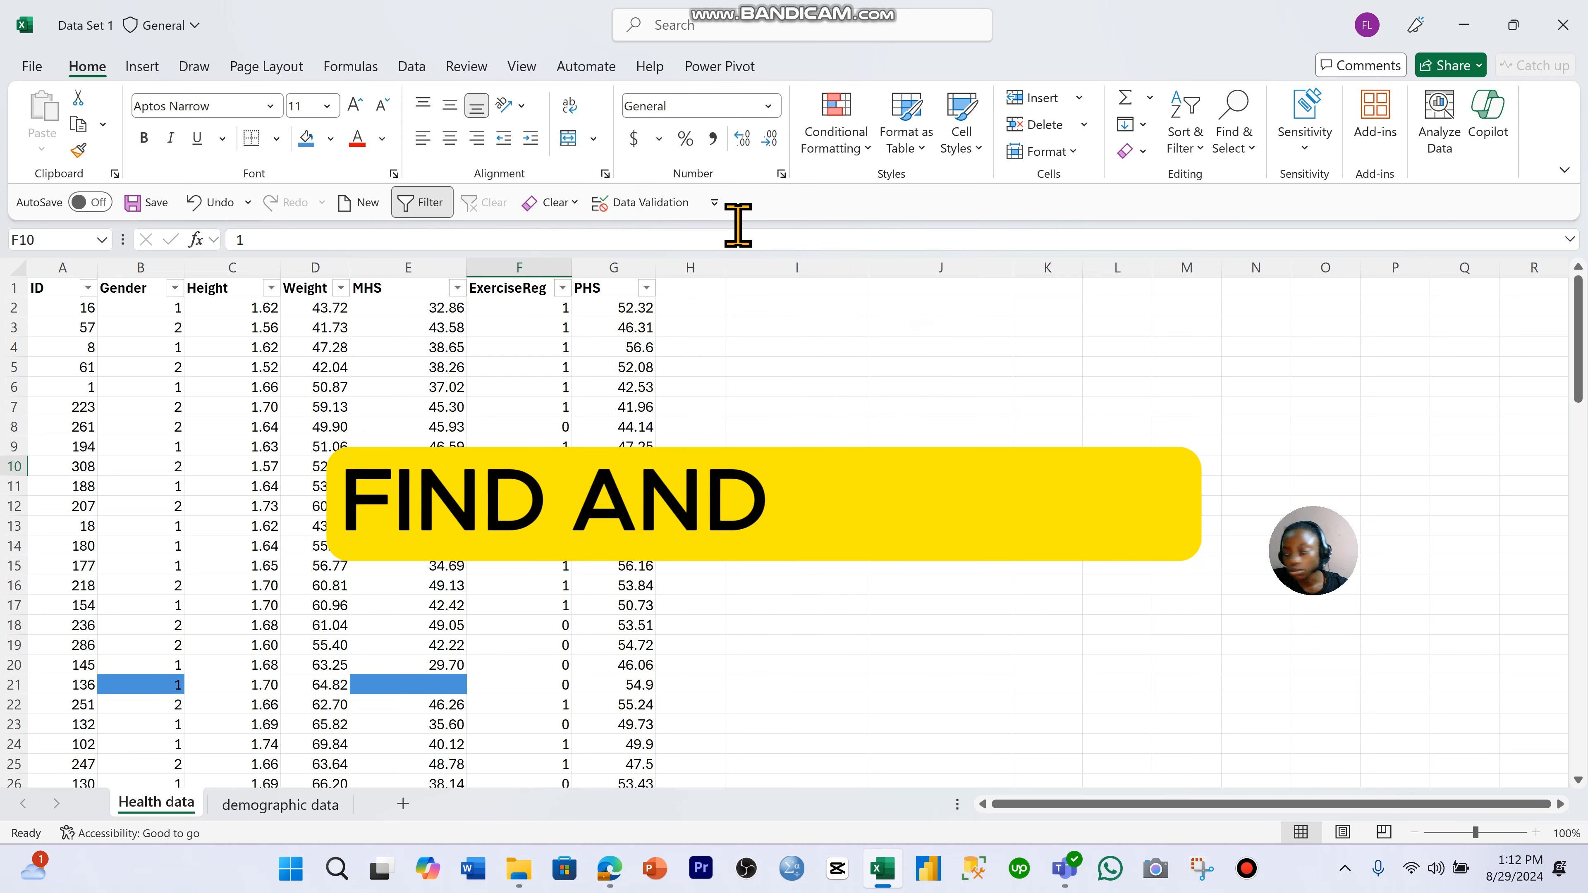
pyautogui.click(164, 385)
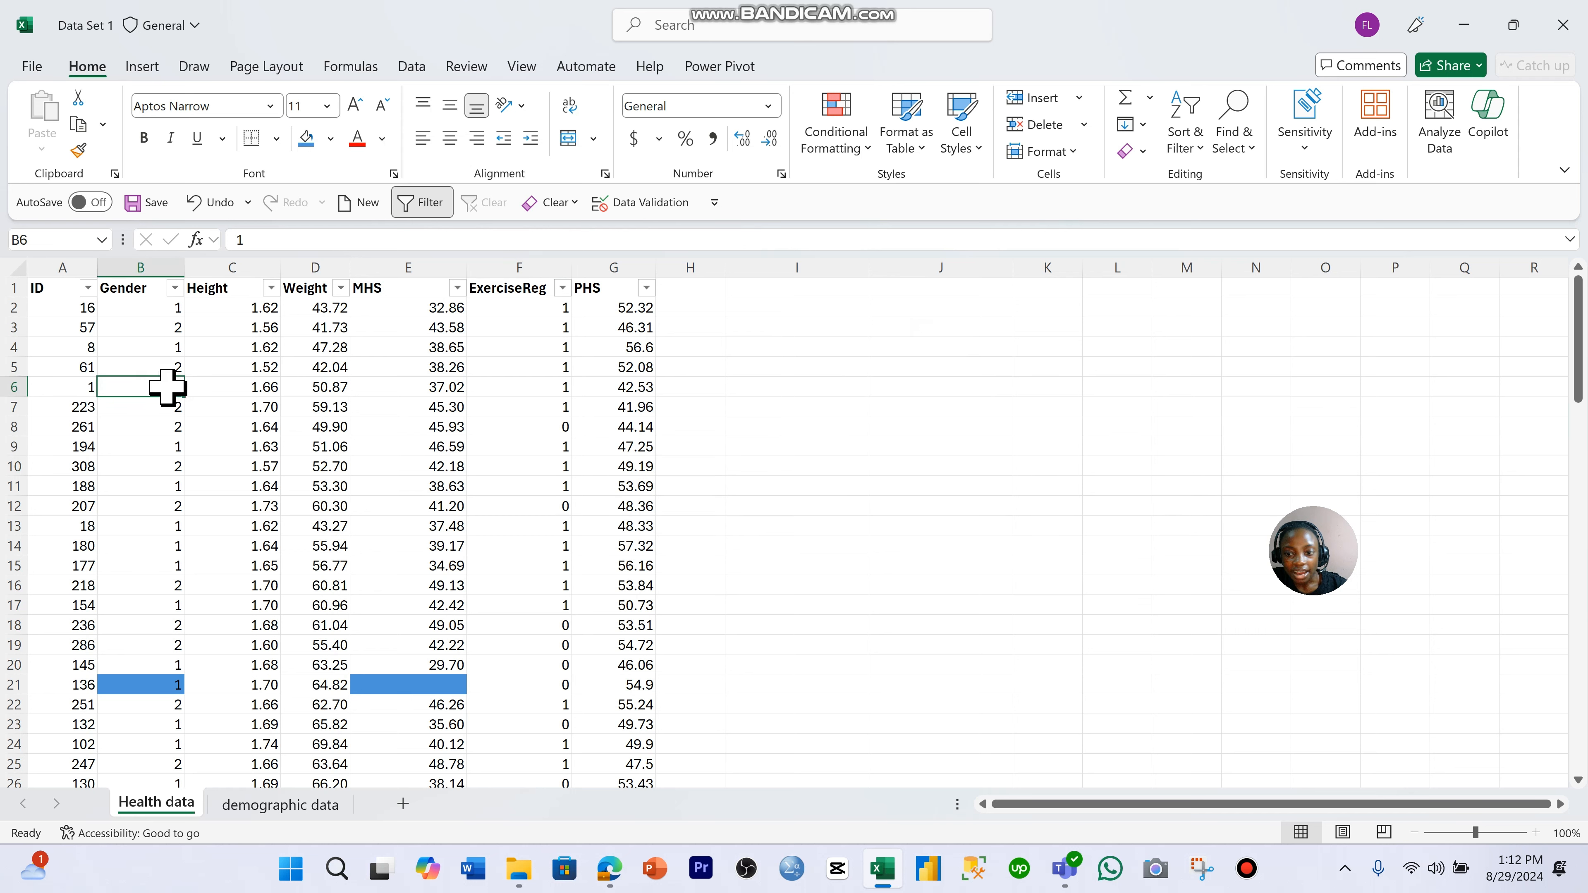
pyautogui.click(161, 324)
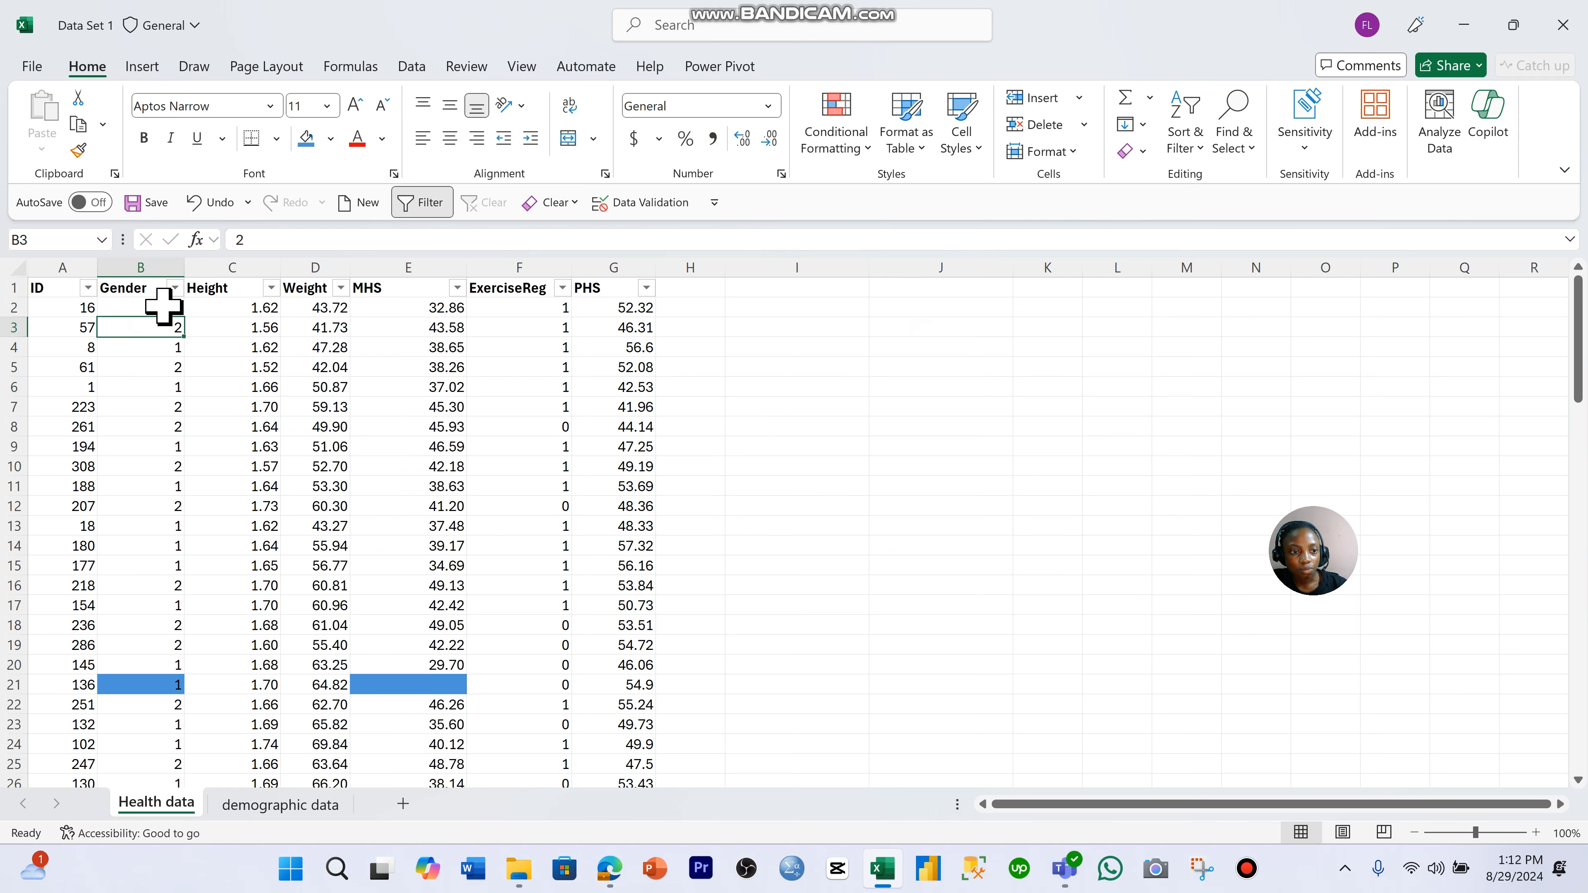
pyautogui.click(164, 309)
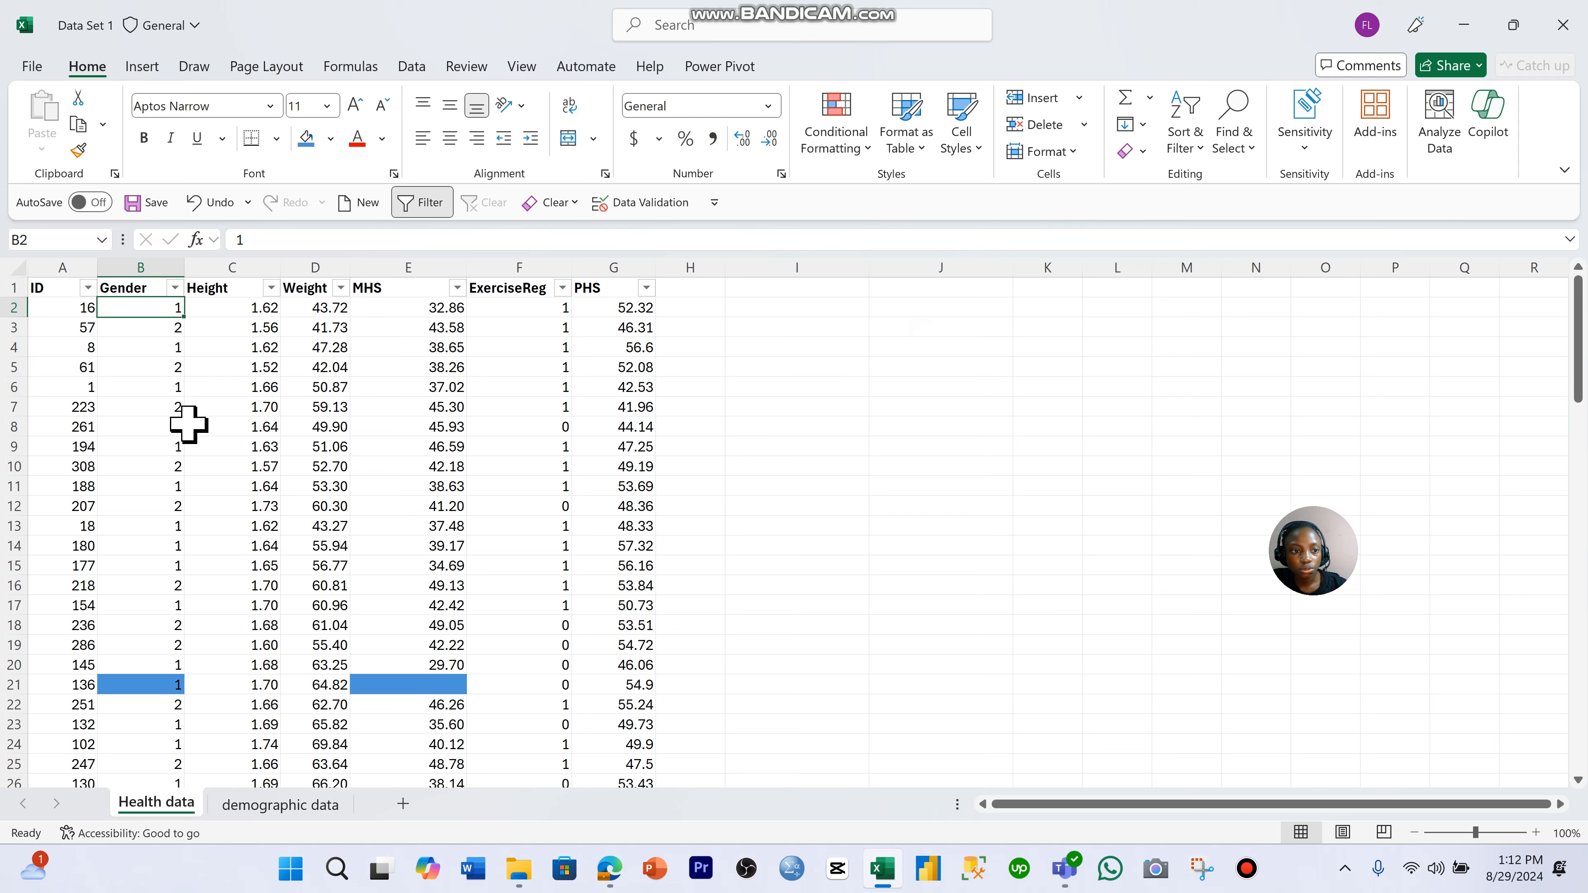
pyautogui.click(148, 367)
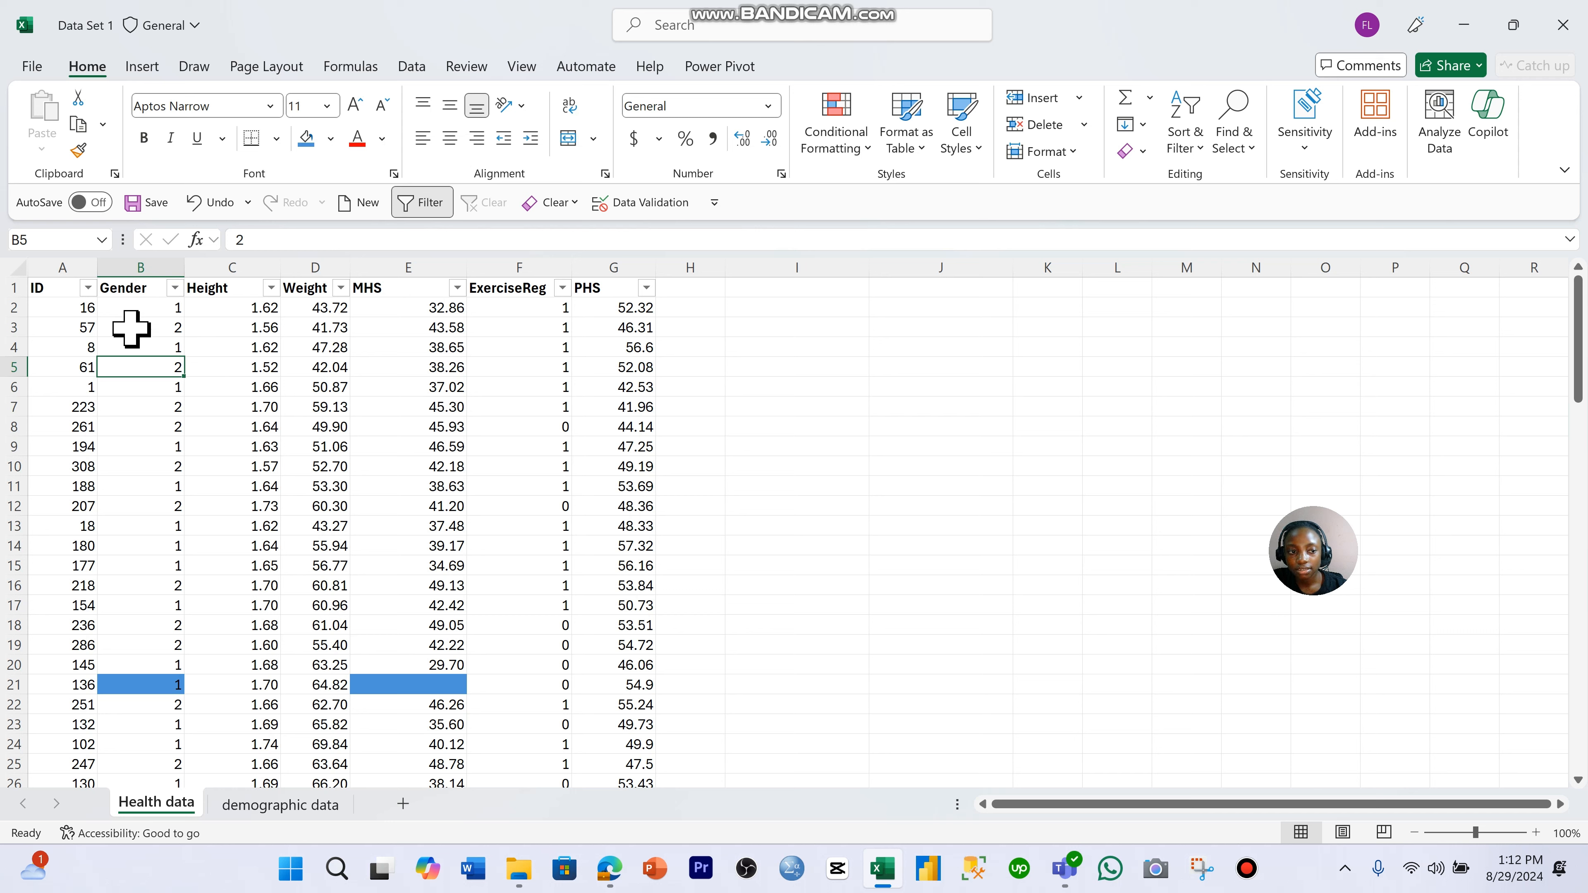
# - Select all Gender values from B2 down and open Find and Replace for them
pyautogui.click(145, 305)
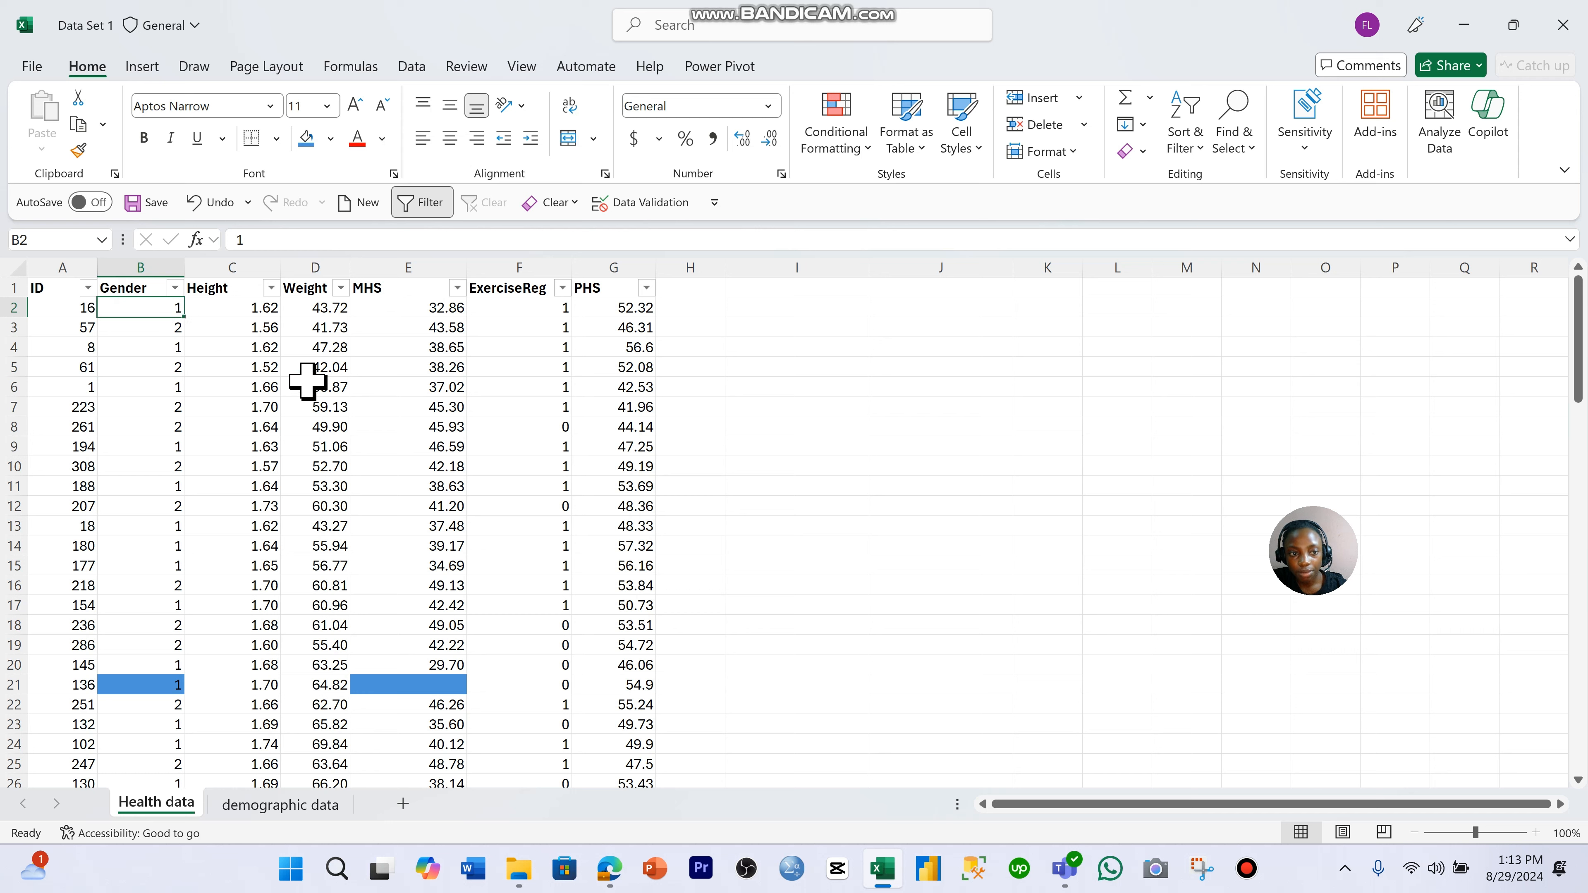
pyautogui.hotkey('shift', 'Down')
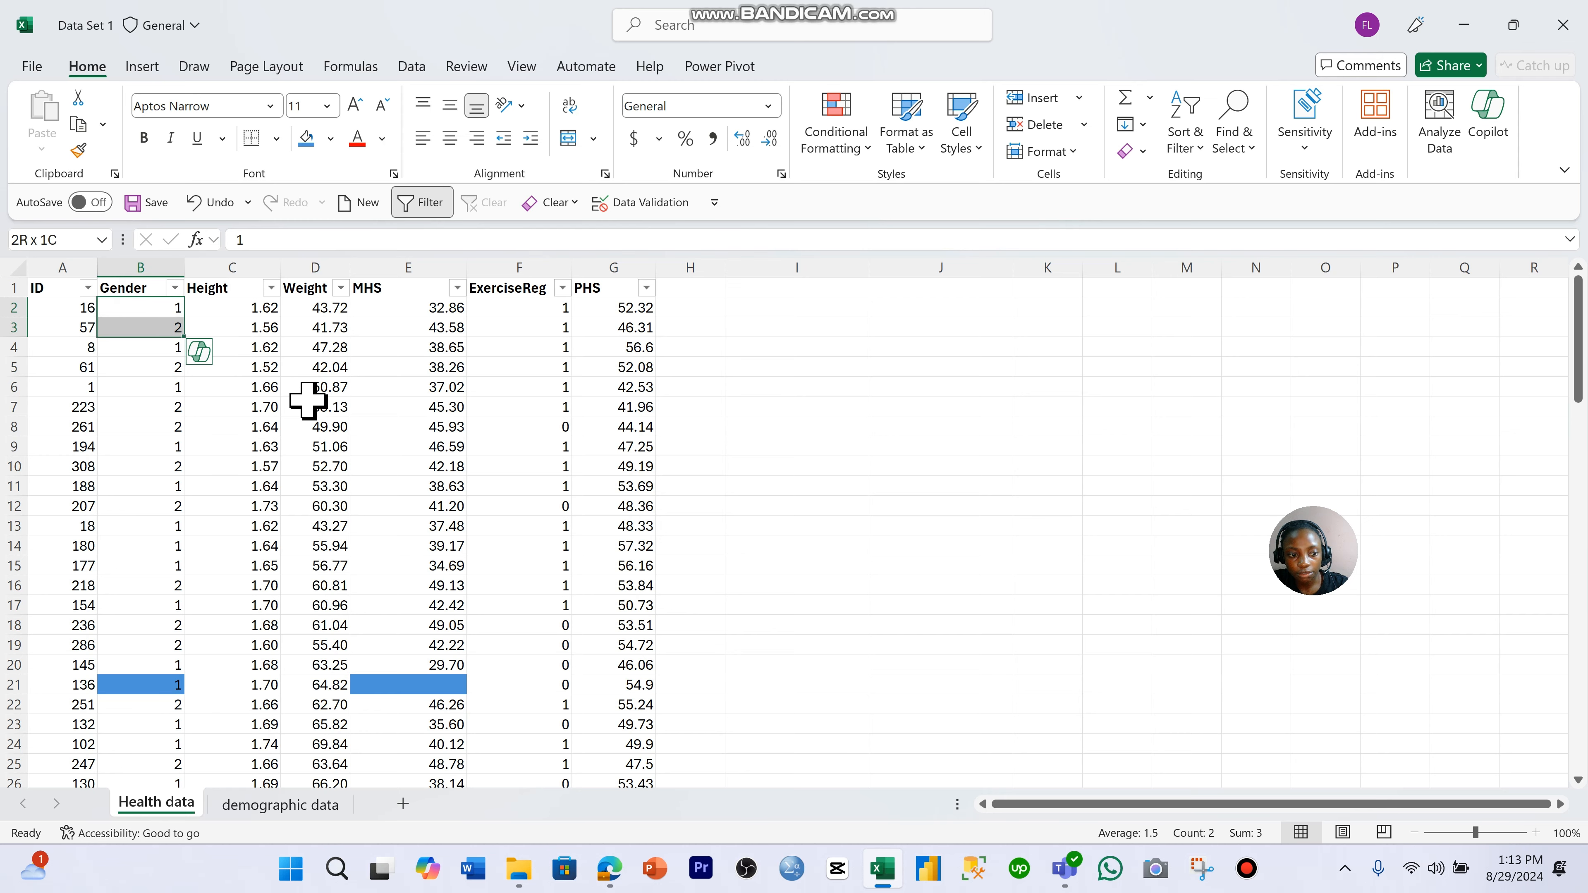
pyautogui.hotkey('ctrl', 'shift', 'Down')
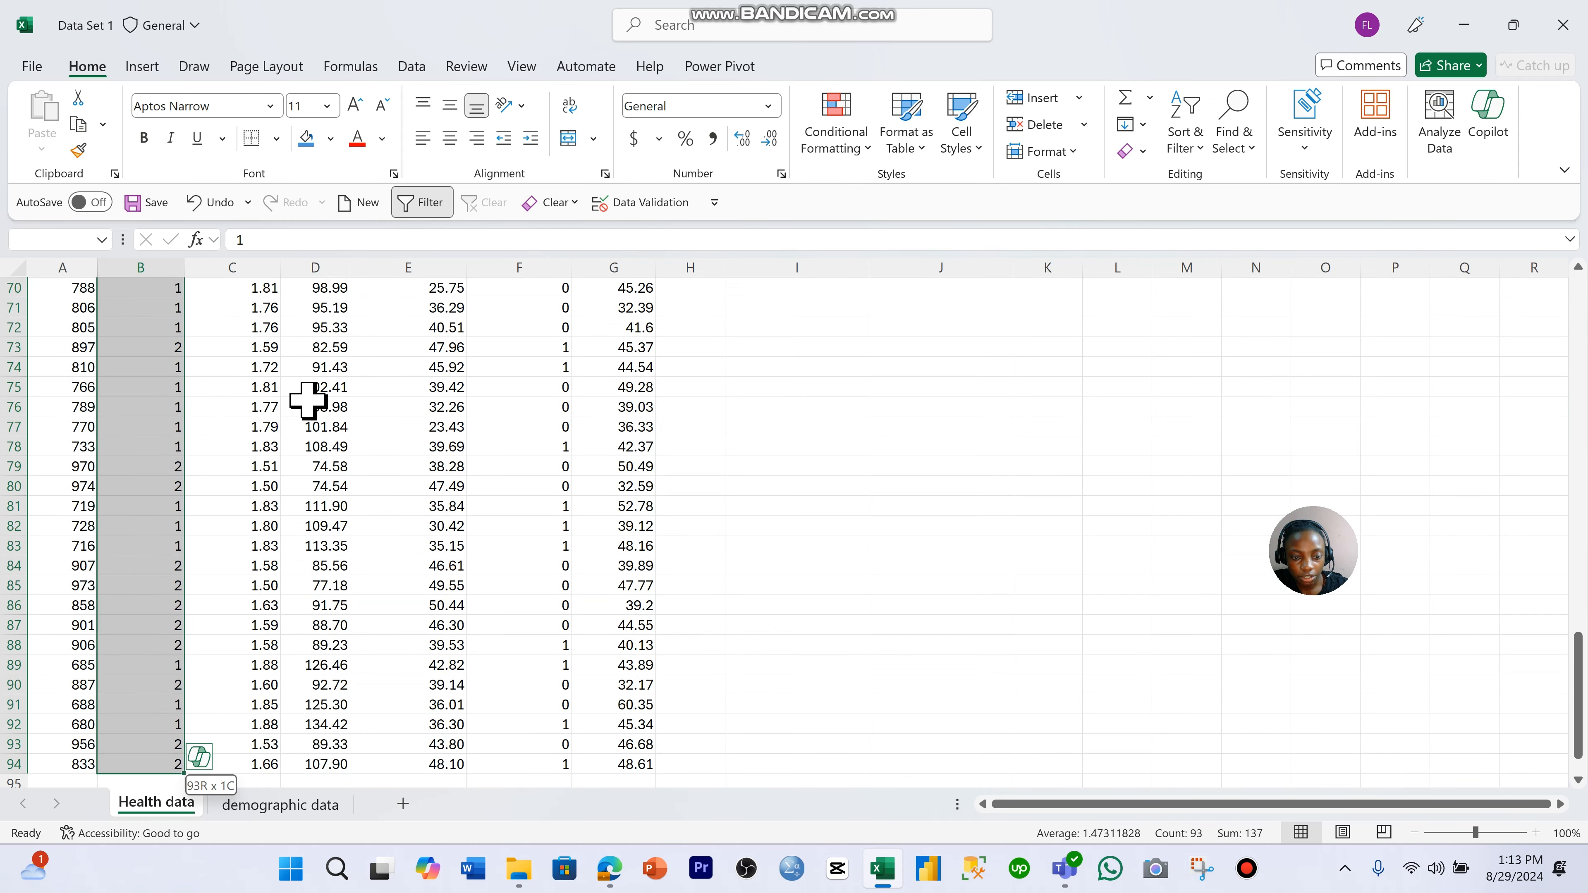
pyautogui.scroll(20, 170, 454)
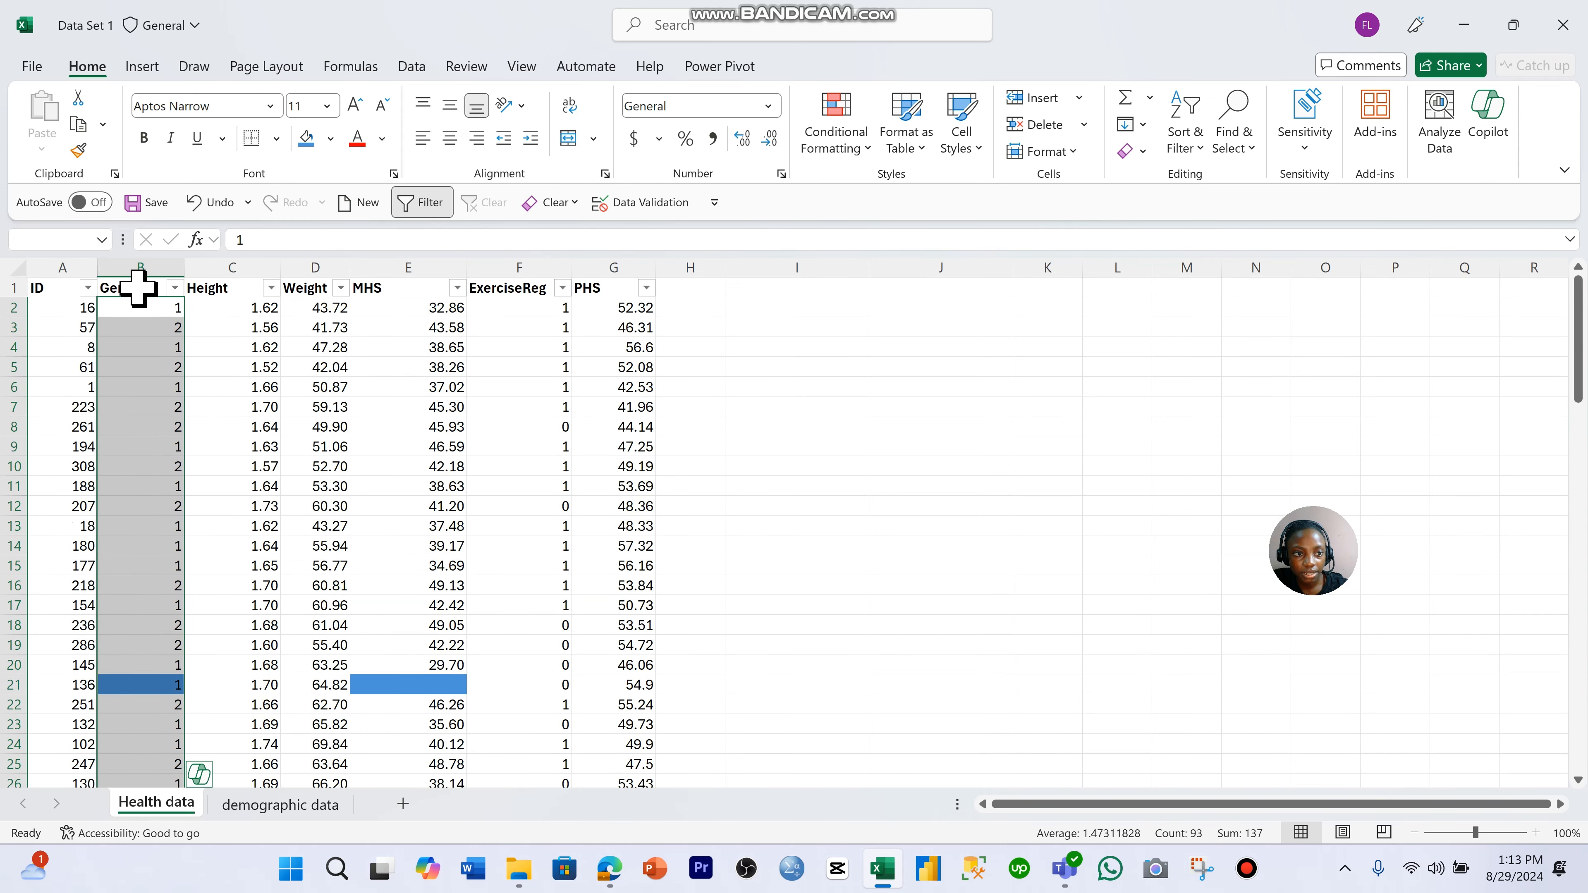
pyautogui.click(148, 69)
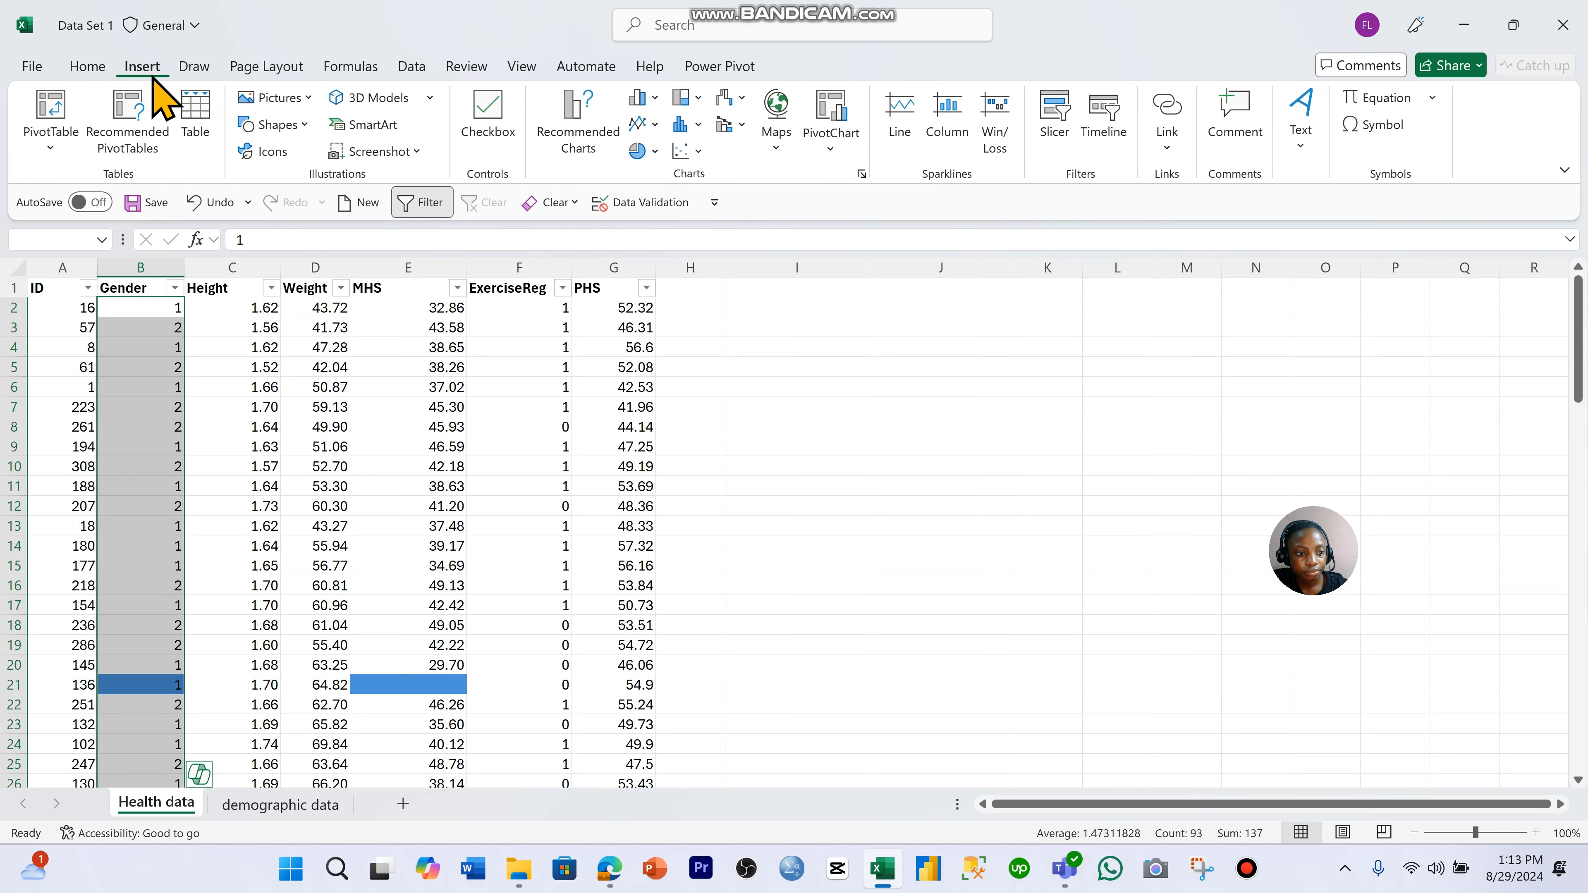
pyautogui.click(32, 66)
pyautogui.click(28, 69)
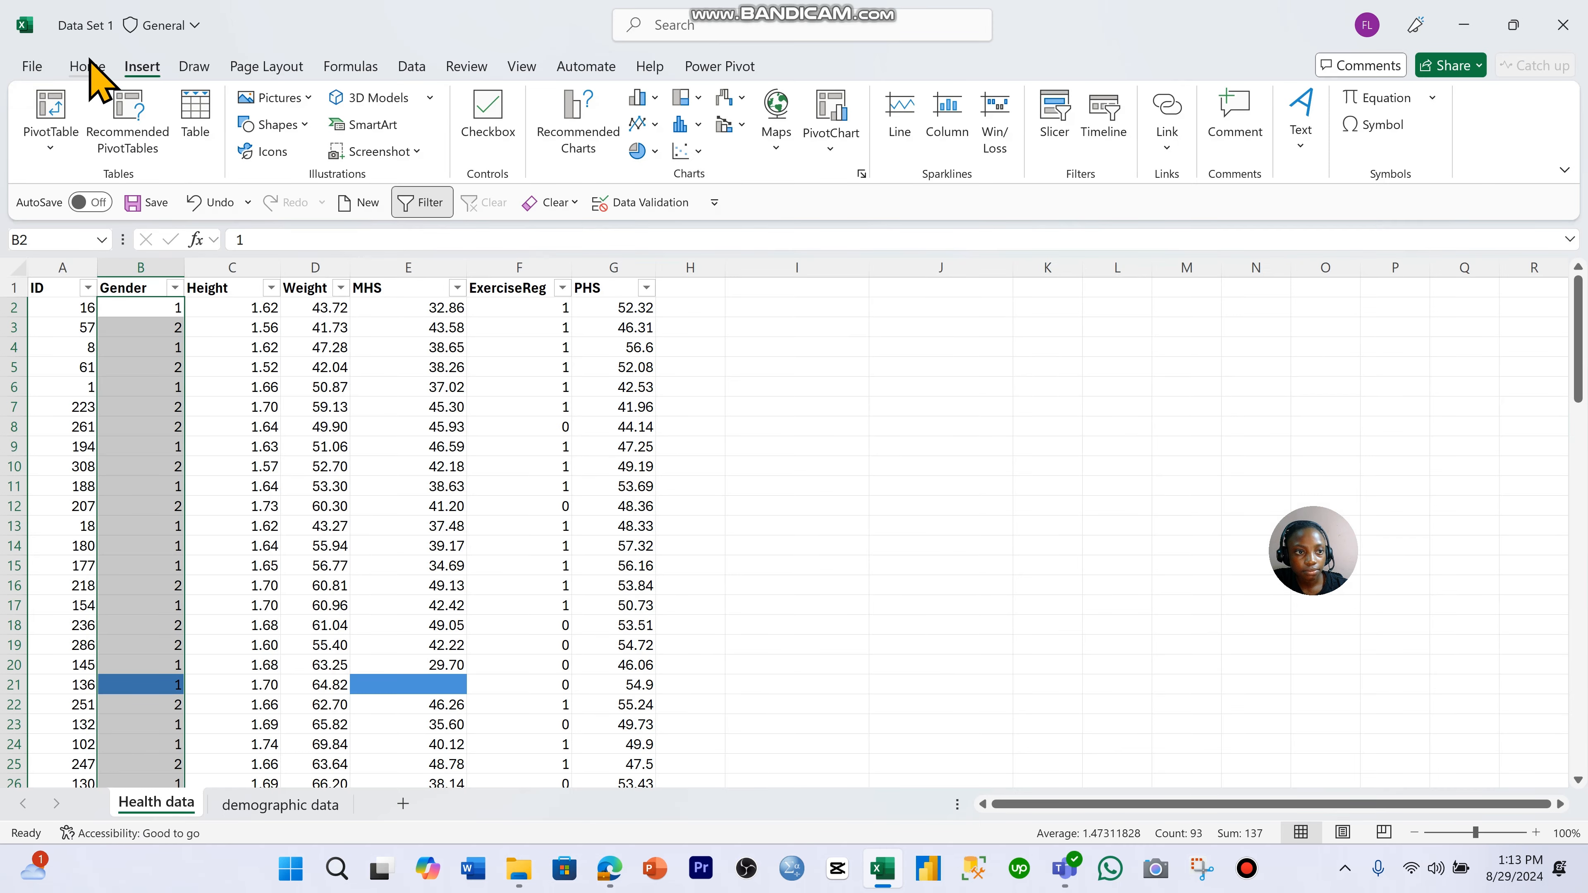
pyautogui.click(88, 65)
pyautogui.click(1242, 150)
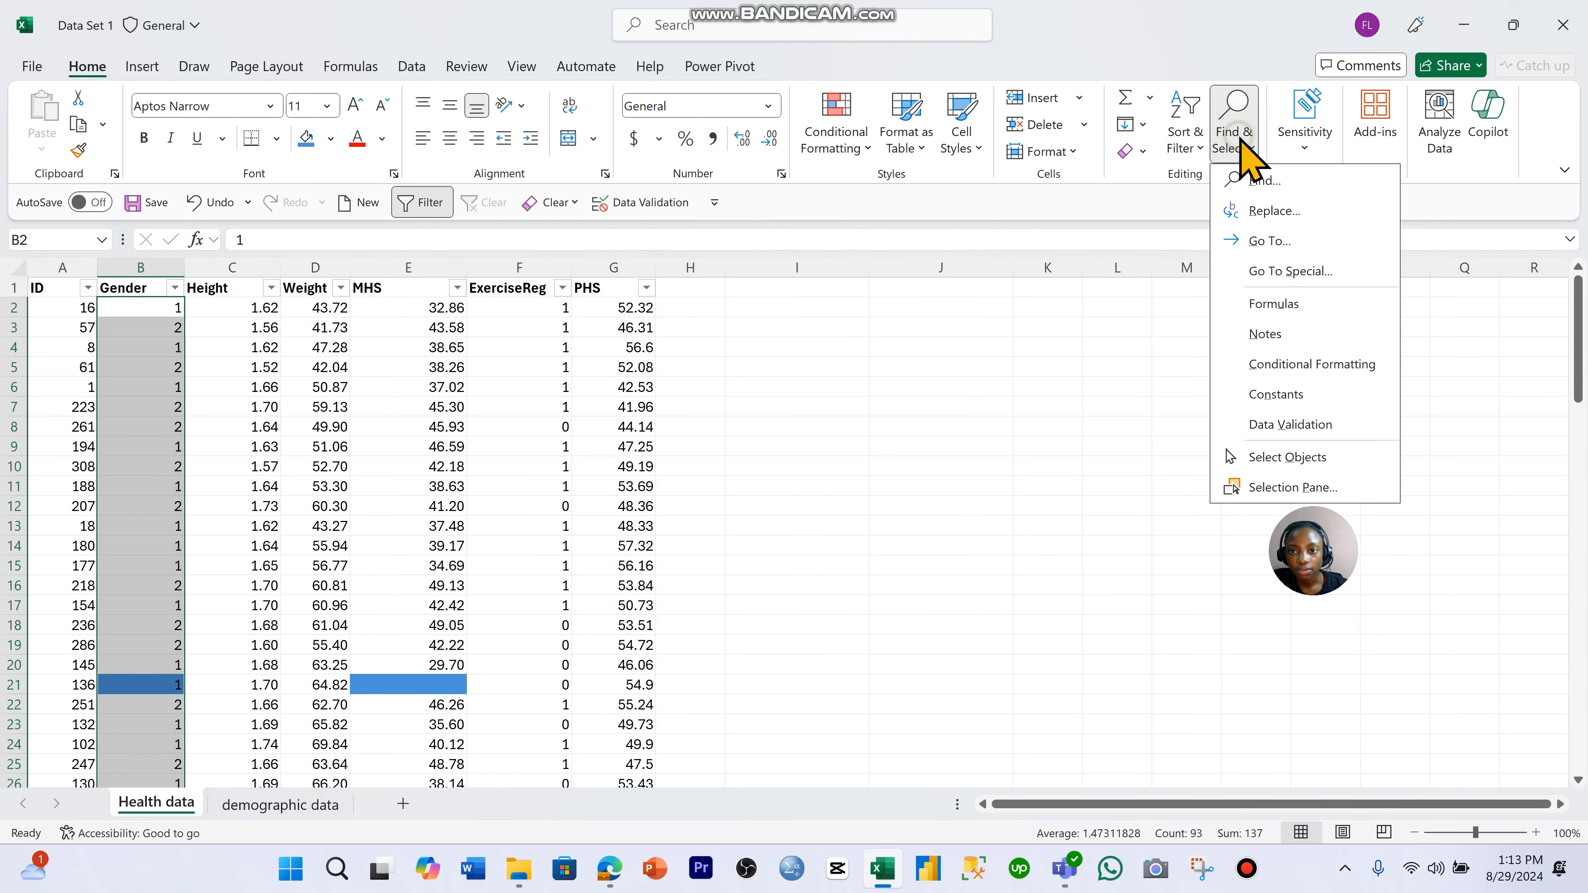
pyautogui.click(1301, 211)
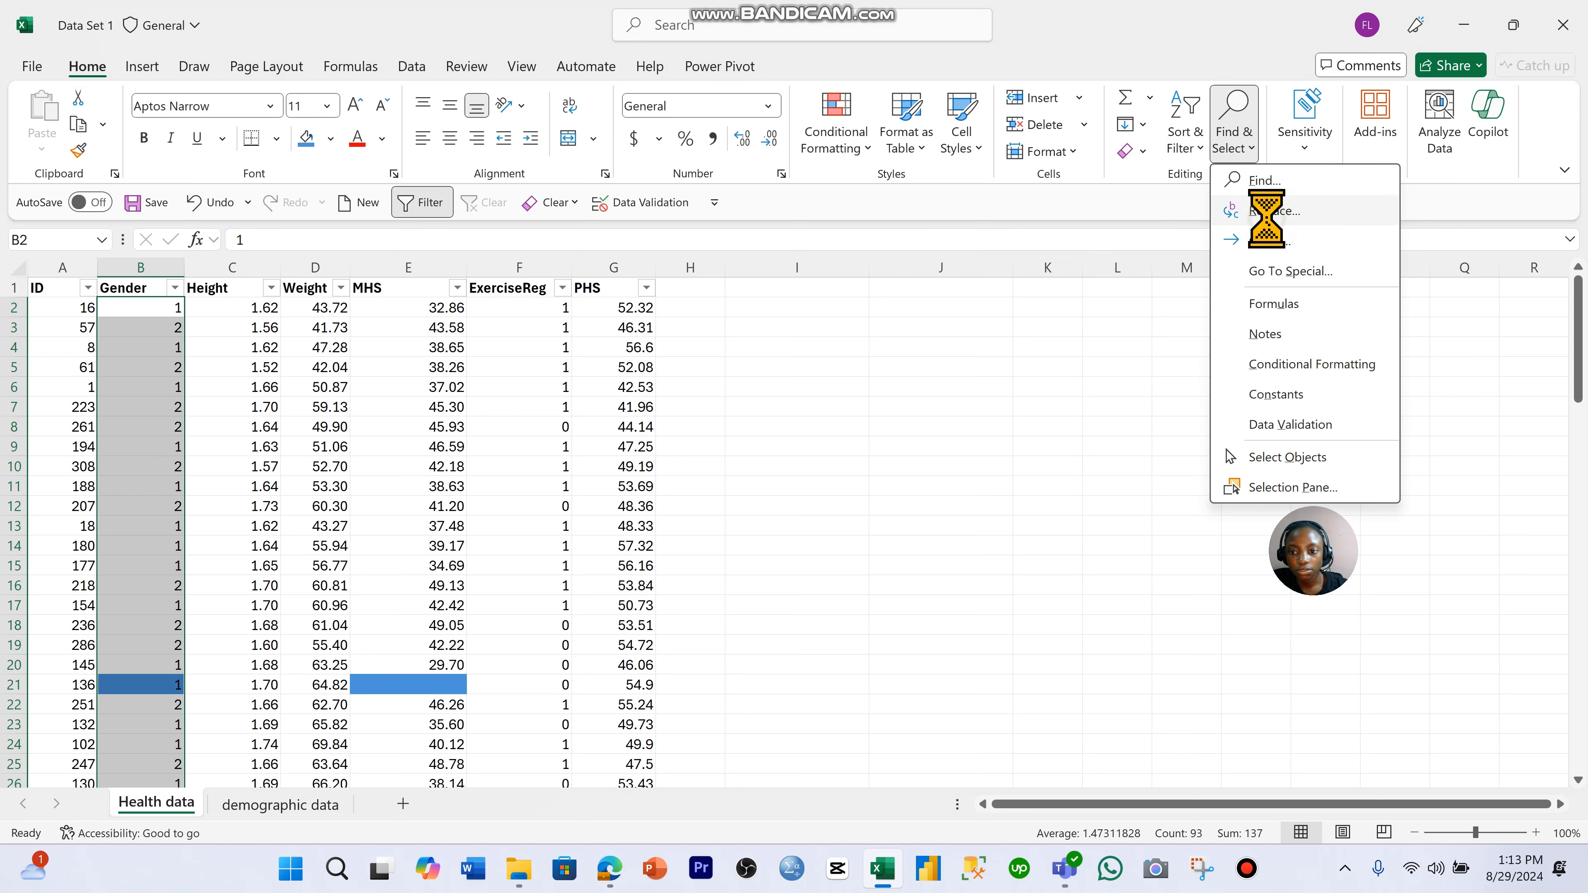
pyautogui.moveTo(776, 429); pyautogui.dragTo(934, 390)
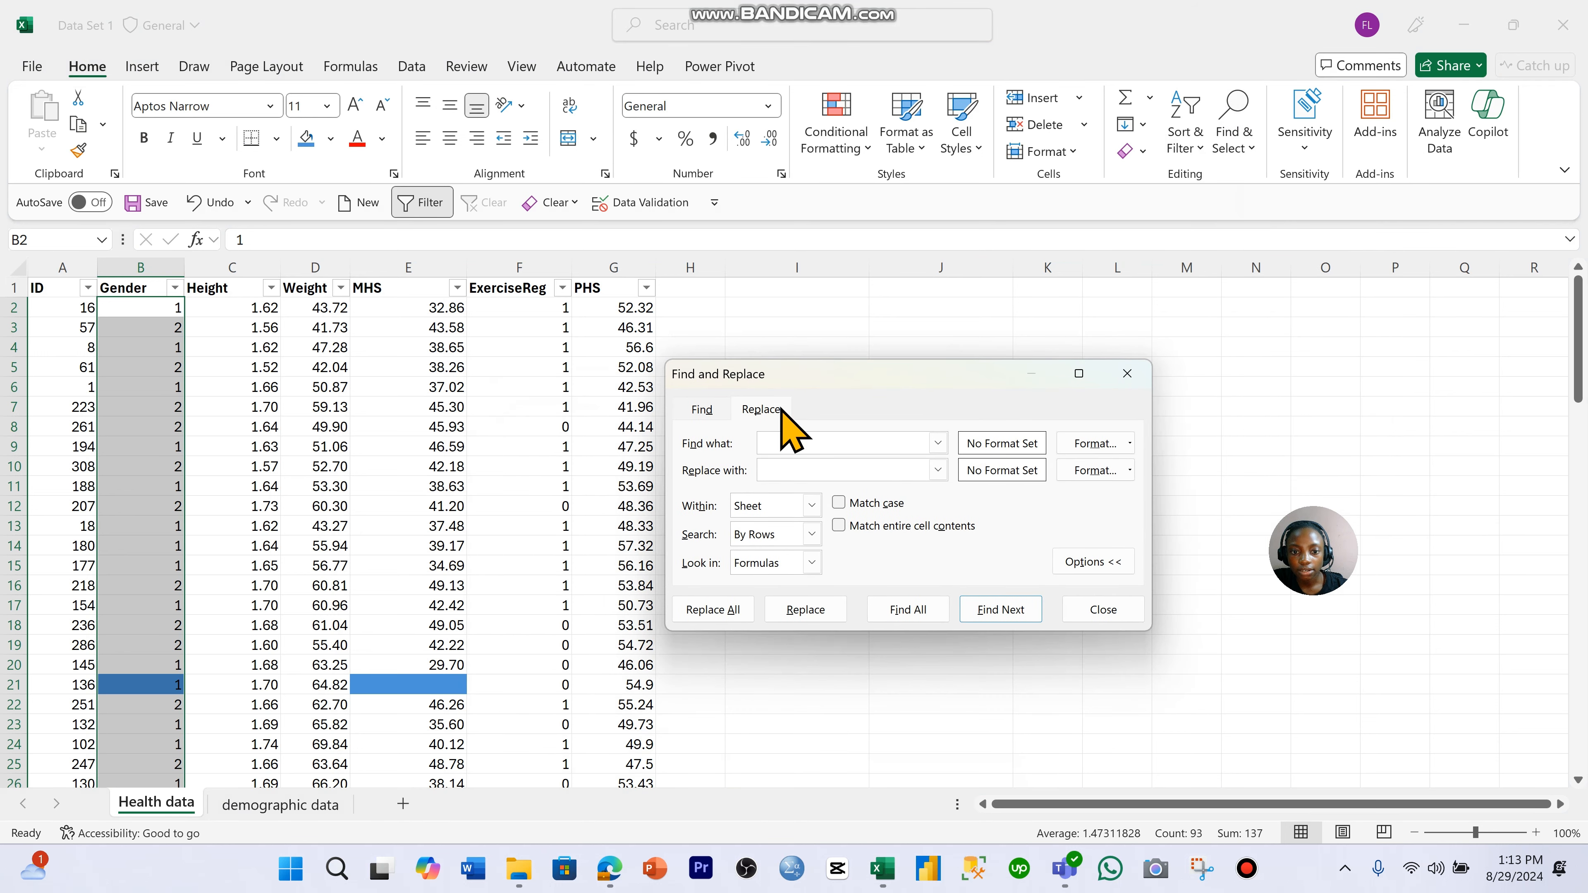
# - Replace every 1 with Male in the selected Gender cells and close the dialog
pyautogui.click(802, 446)
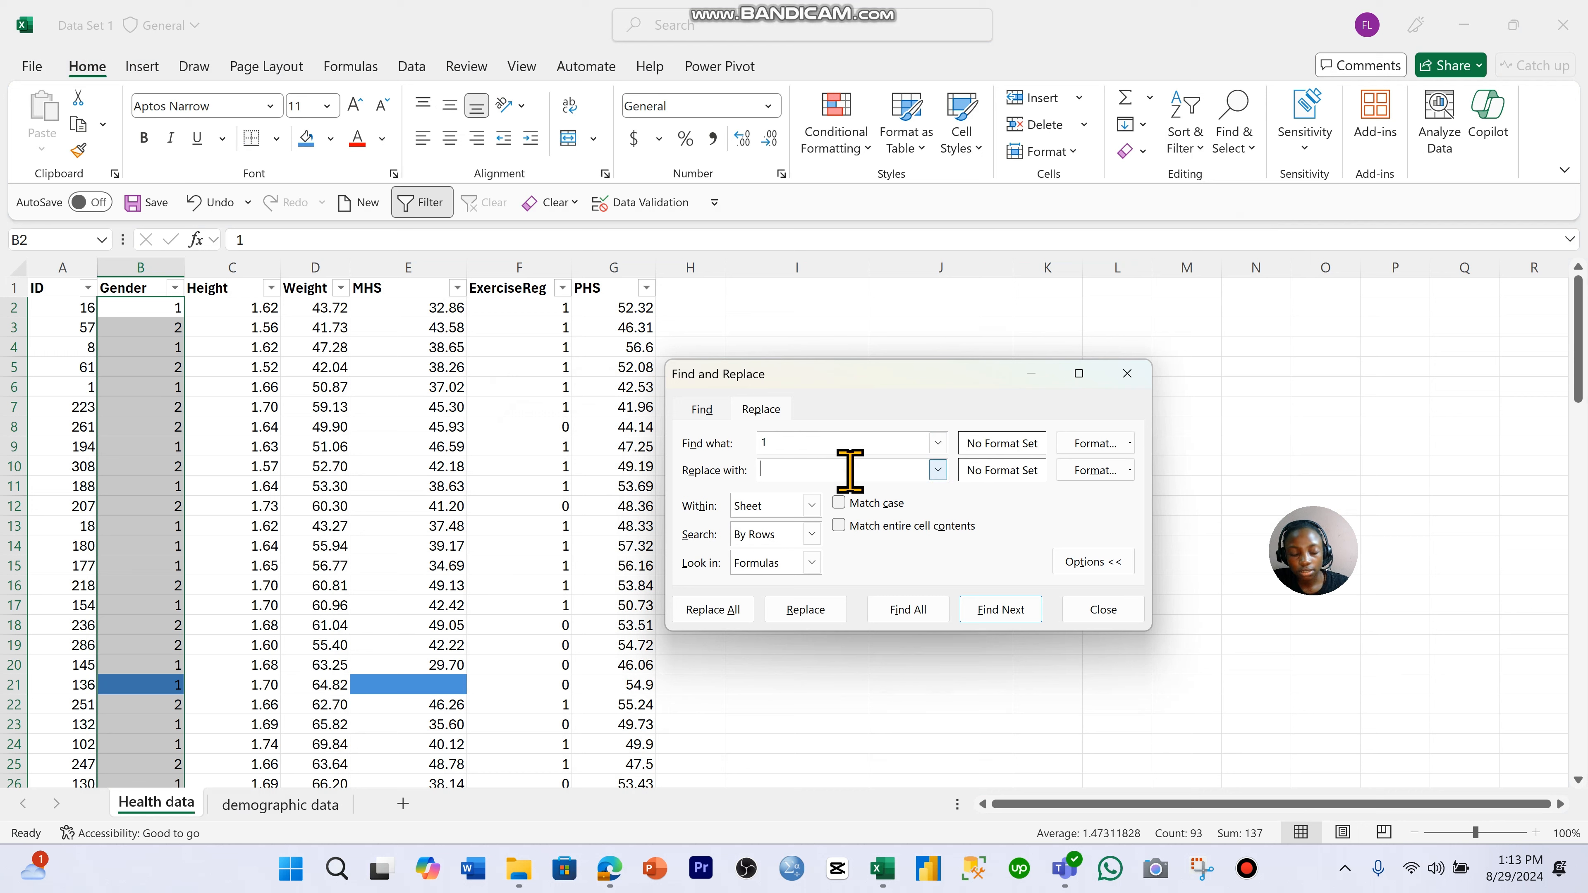
pyautogui.click(850, 470)
pyautogui.press('capslock')
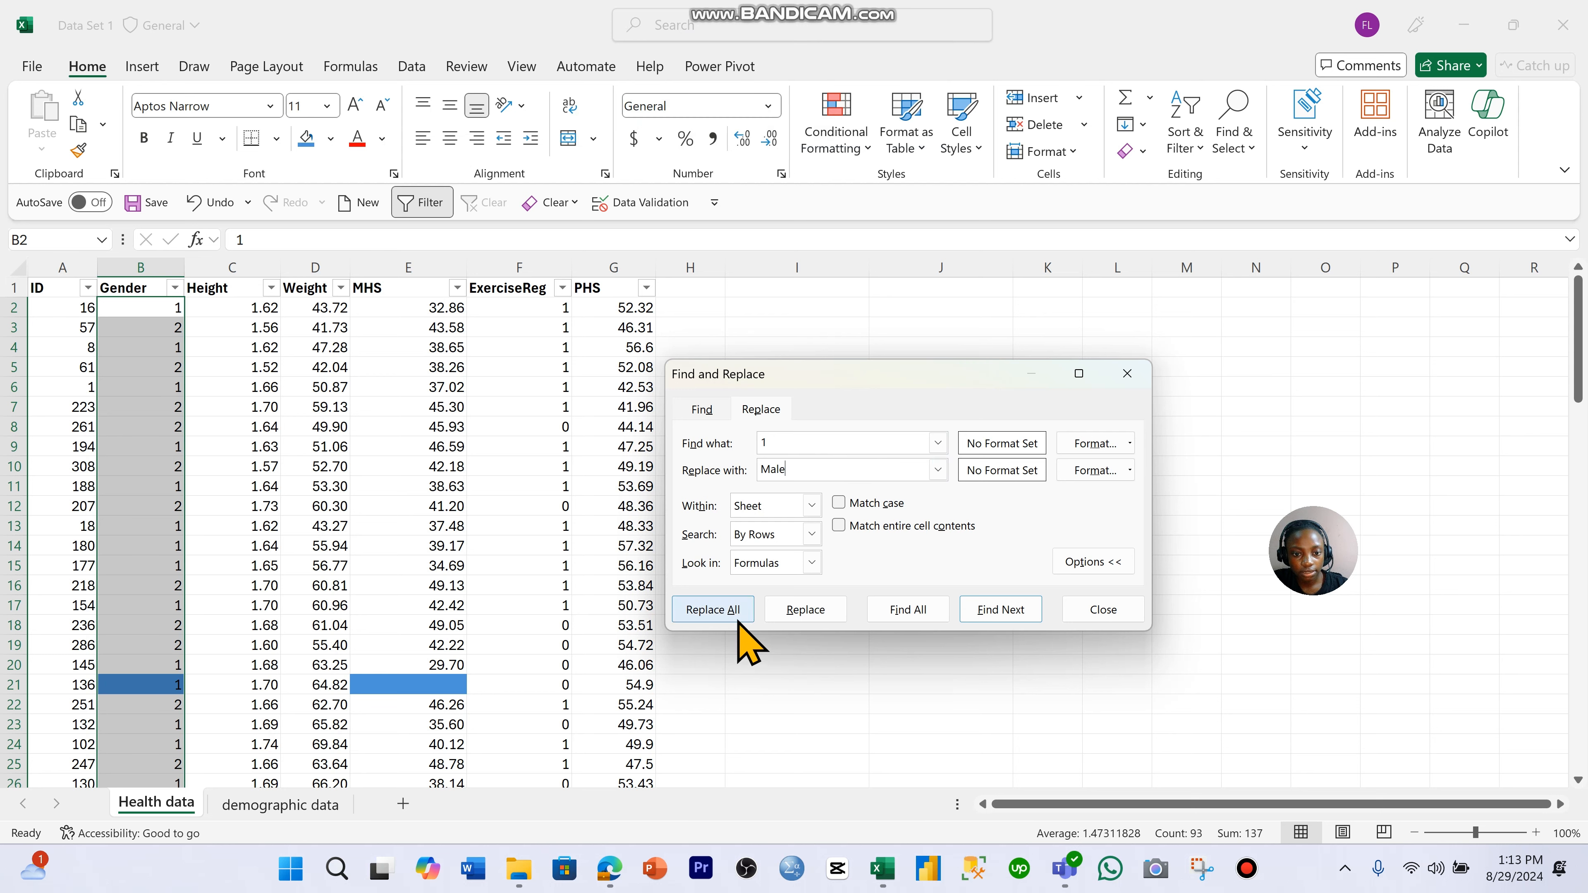
pyautogui.click(713, 610)
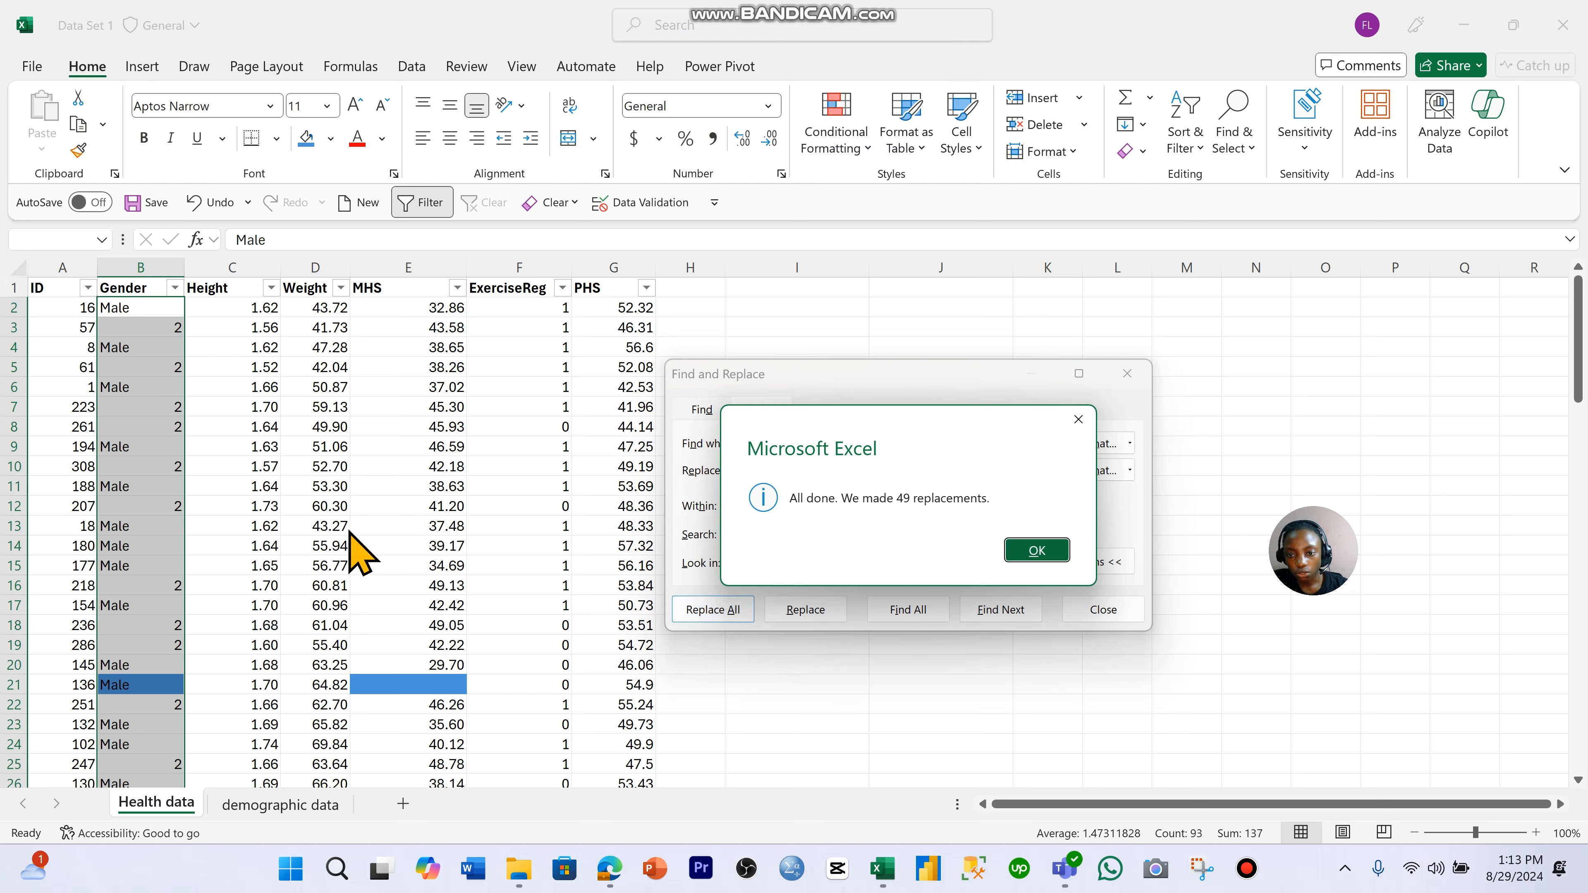
pyautogui.click(1025, 554)
pyautogui.click(1127, 373)
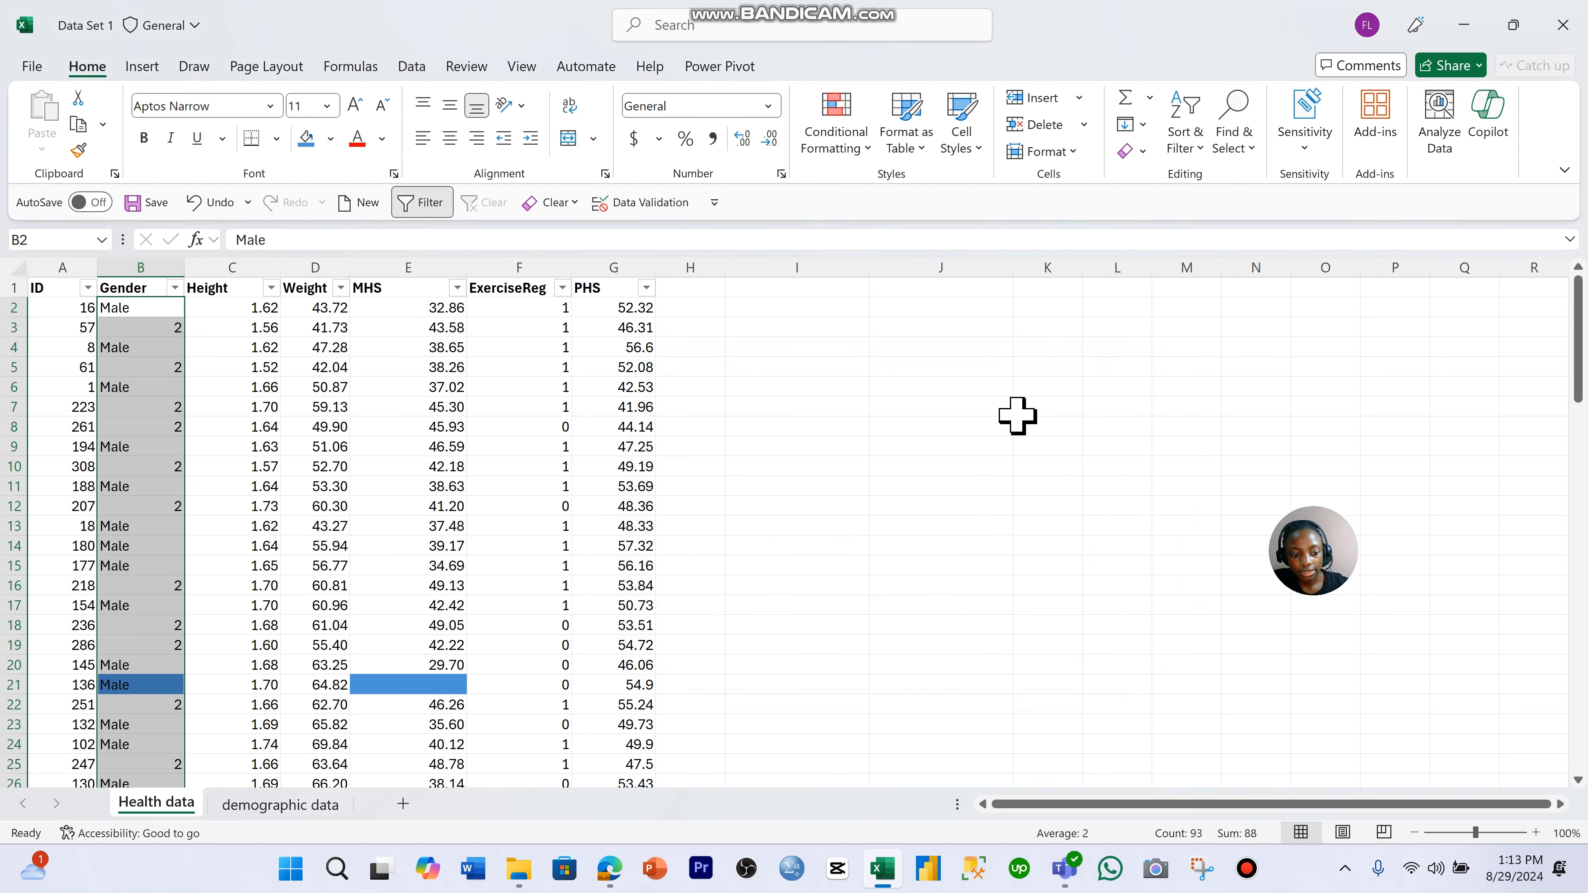
# - Try replacing every 1 with Male across the sheet with only one Weight cell selected, and undo the replacement
pyautogui.click(341, 347)
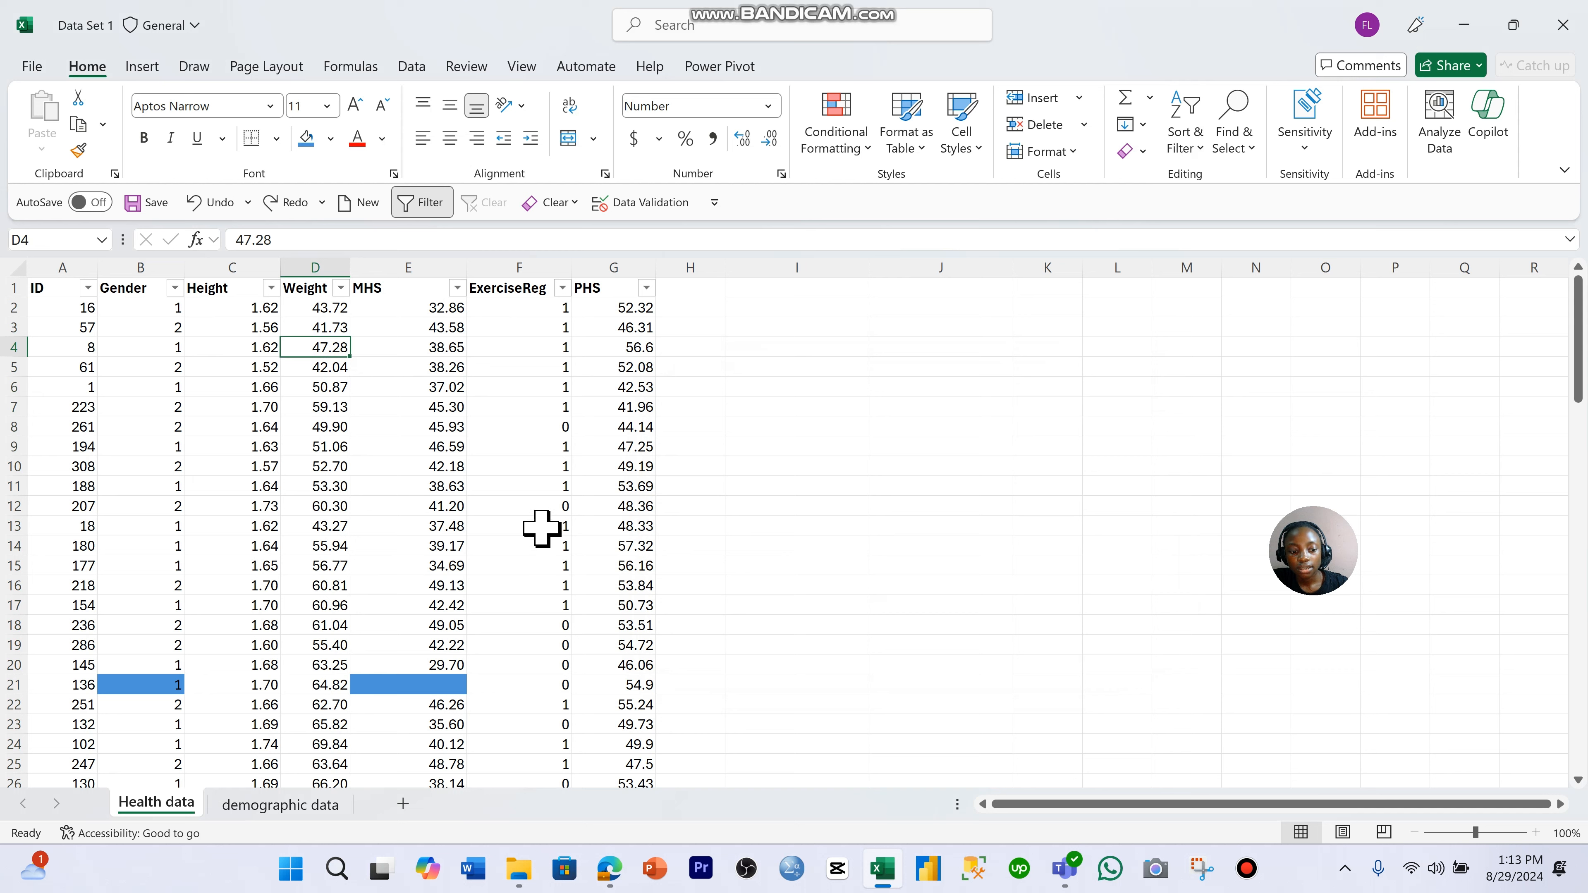
pyautogui.hotkey('ctrl', 'h')
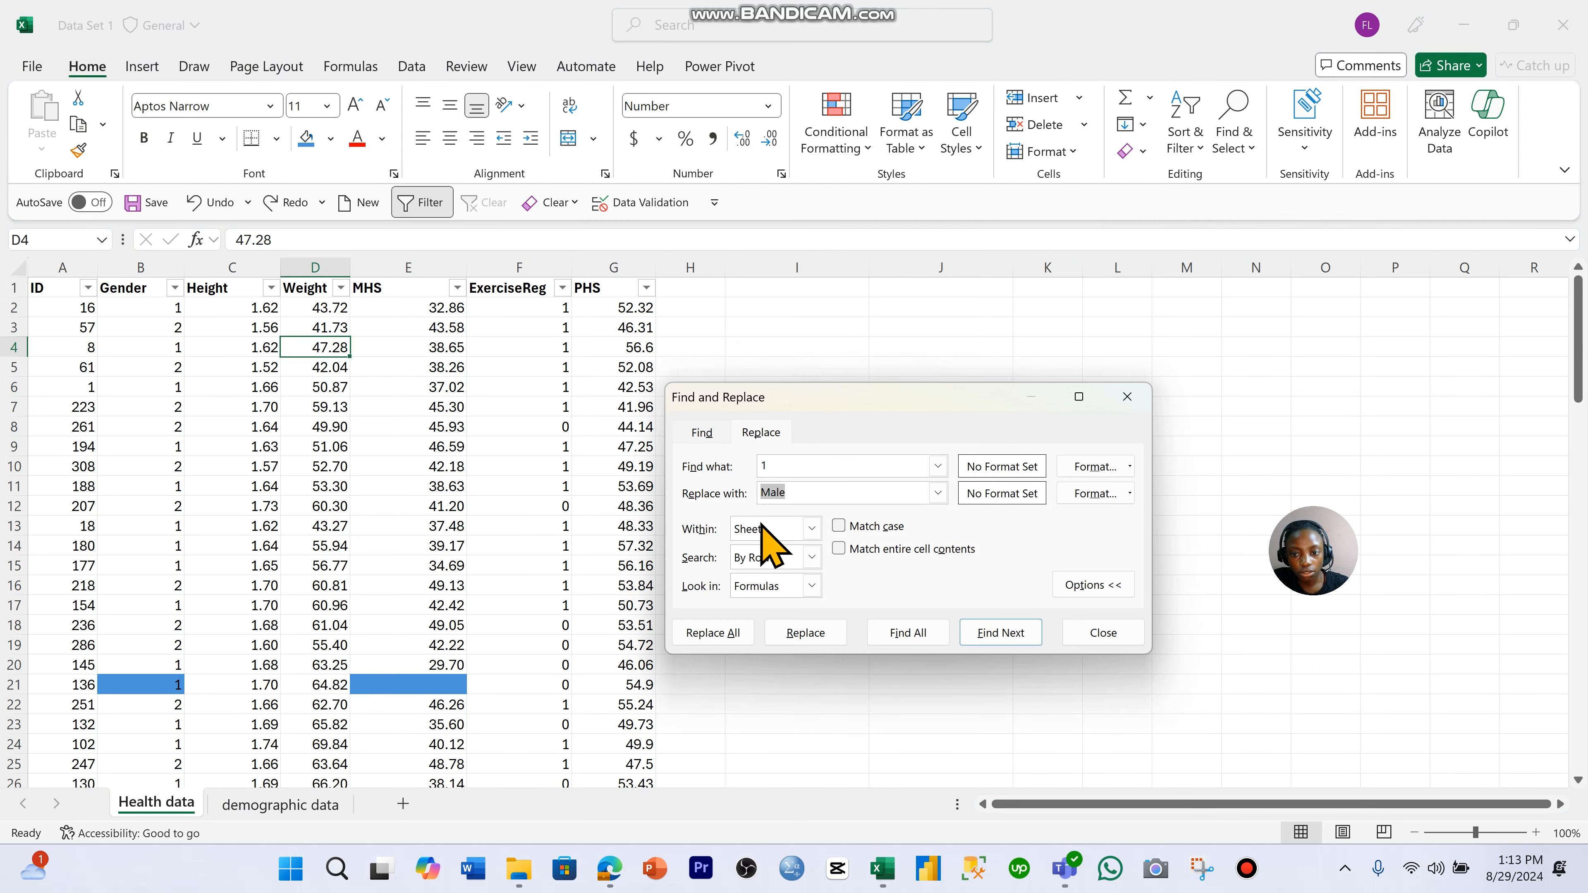
pyautogui.click(813, 490)
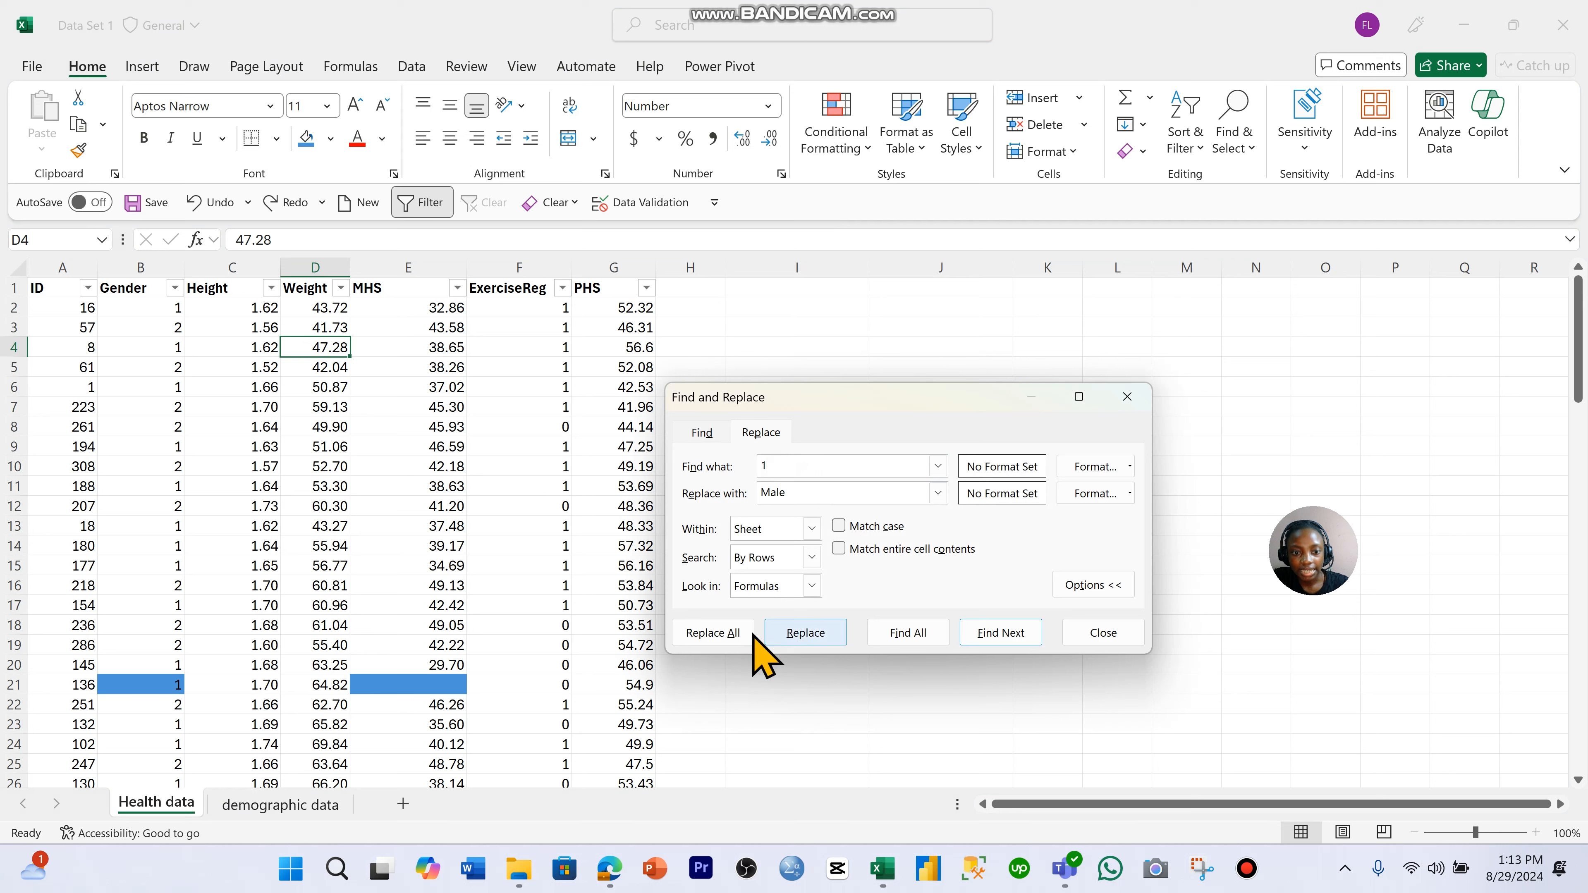
pyautogui.click(717, 633)
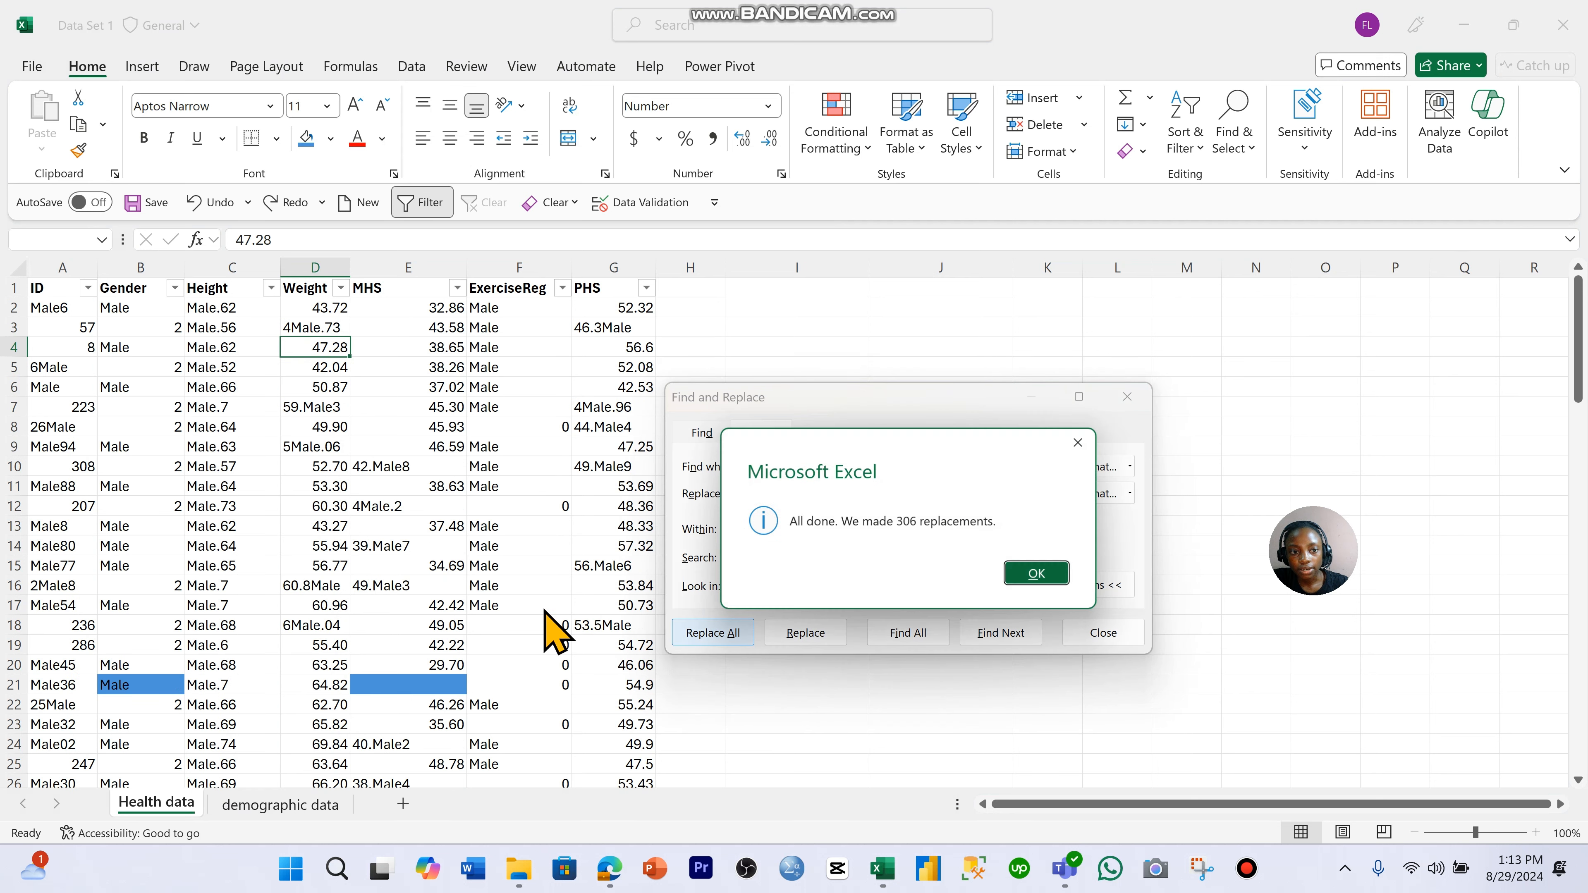
pyautogui.click(1039, 574)
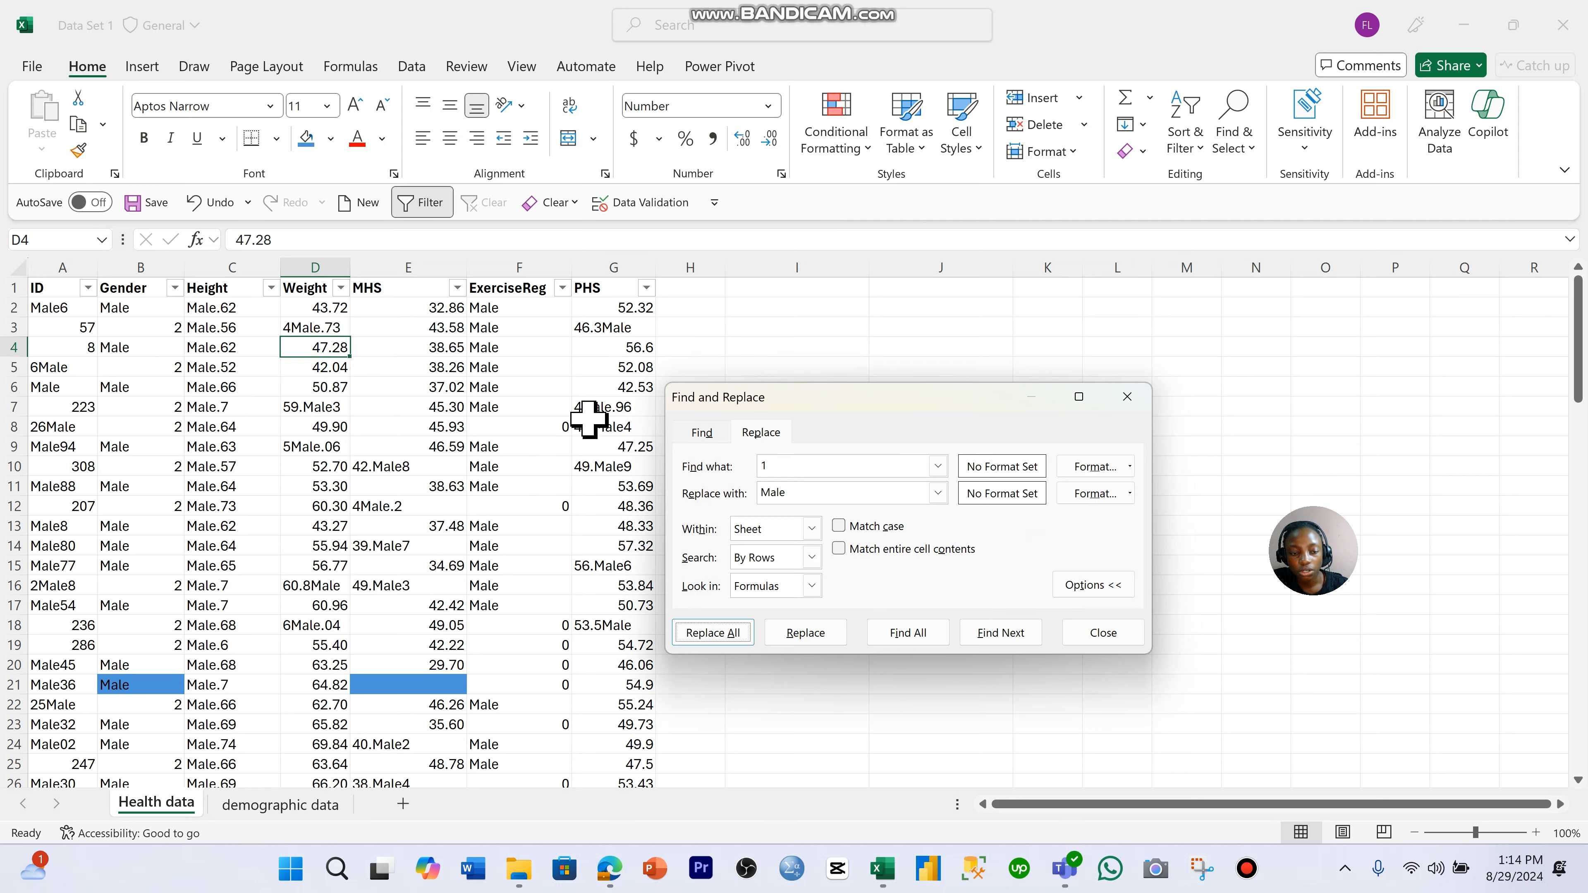
pyautogui.click(1128, 396)
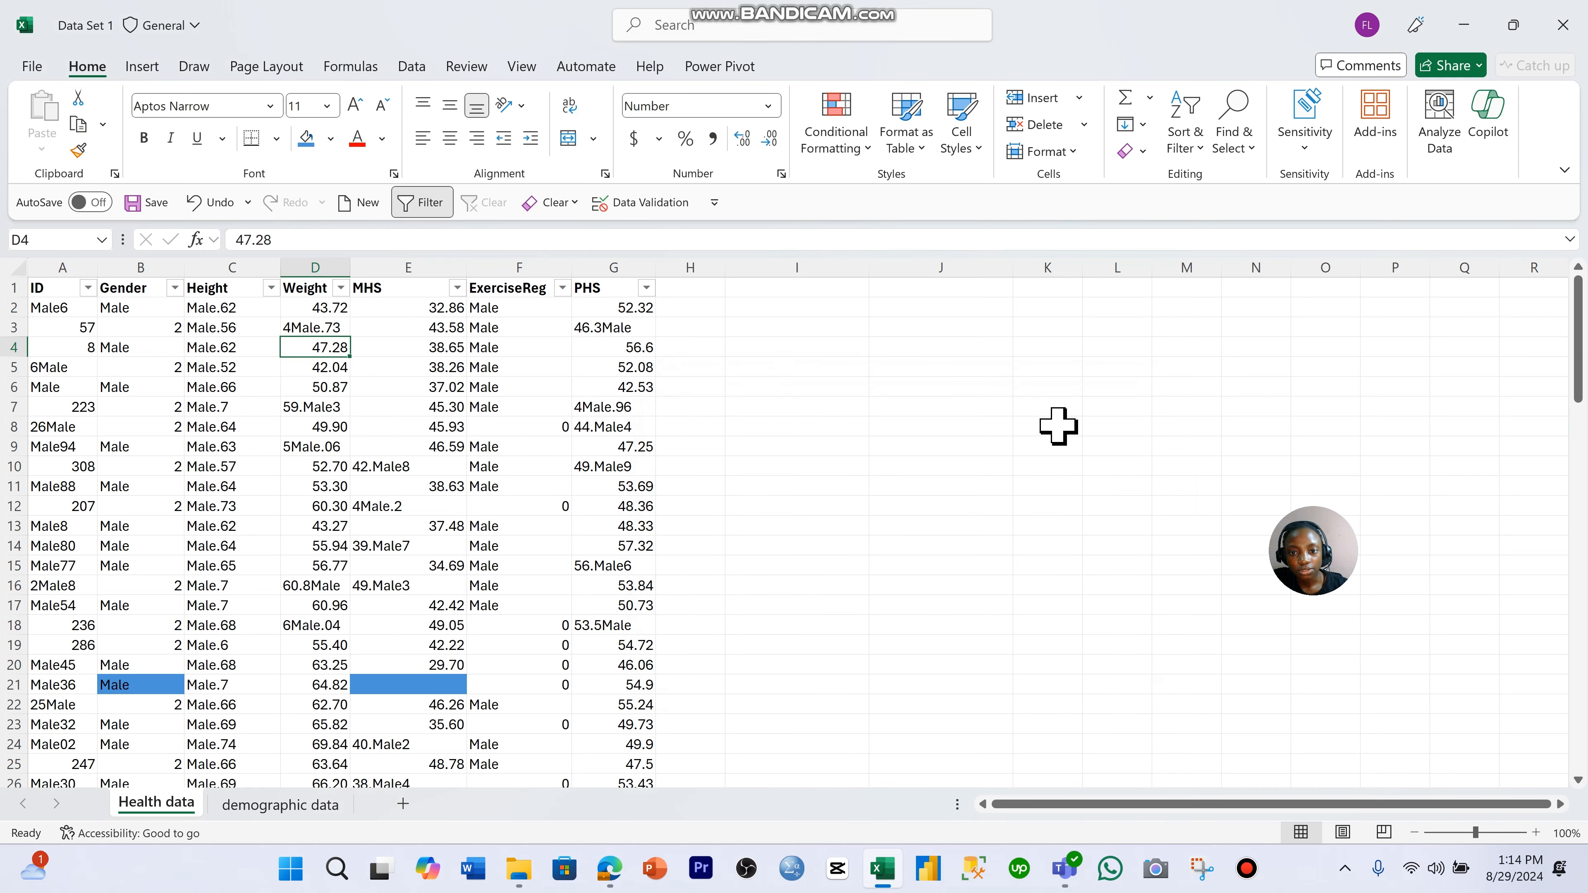
pyautogui.hotkey('ctrl', 'z')
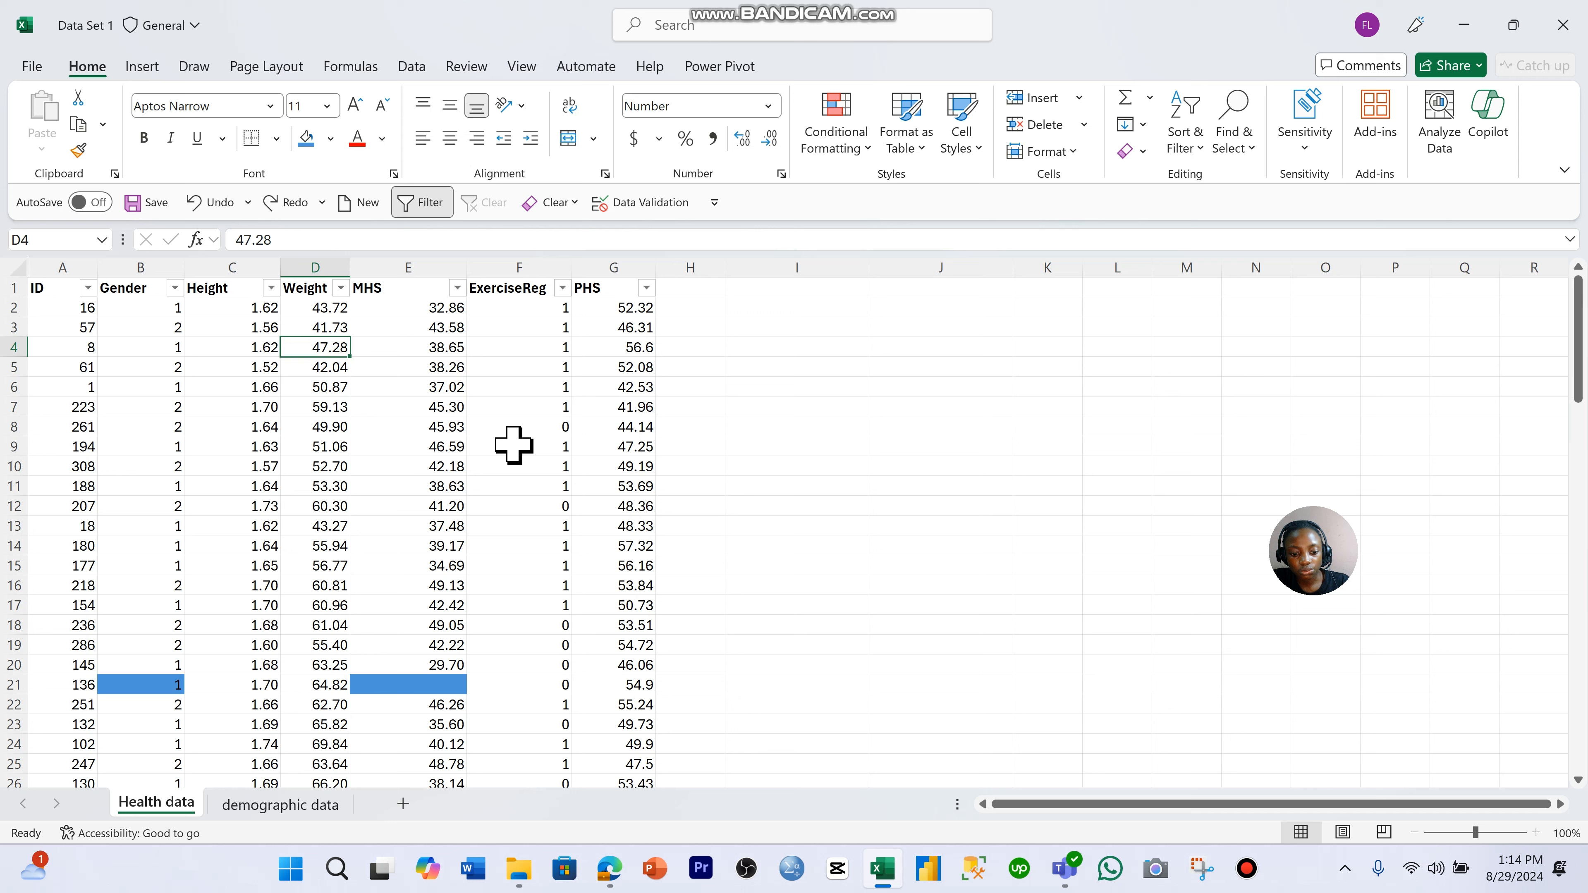
# - Replace every 1 with Male across the Health data sheet, matching entire cell contents only
pyautogui.click(263, 349)
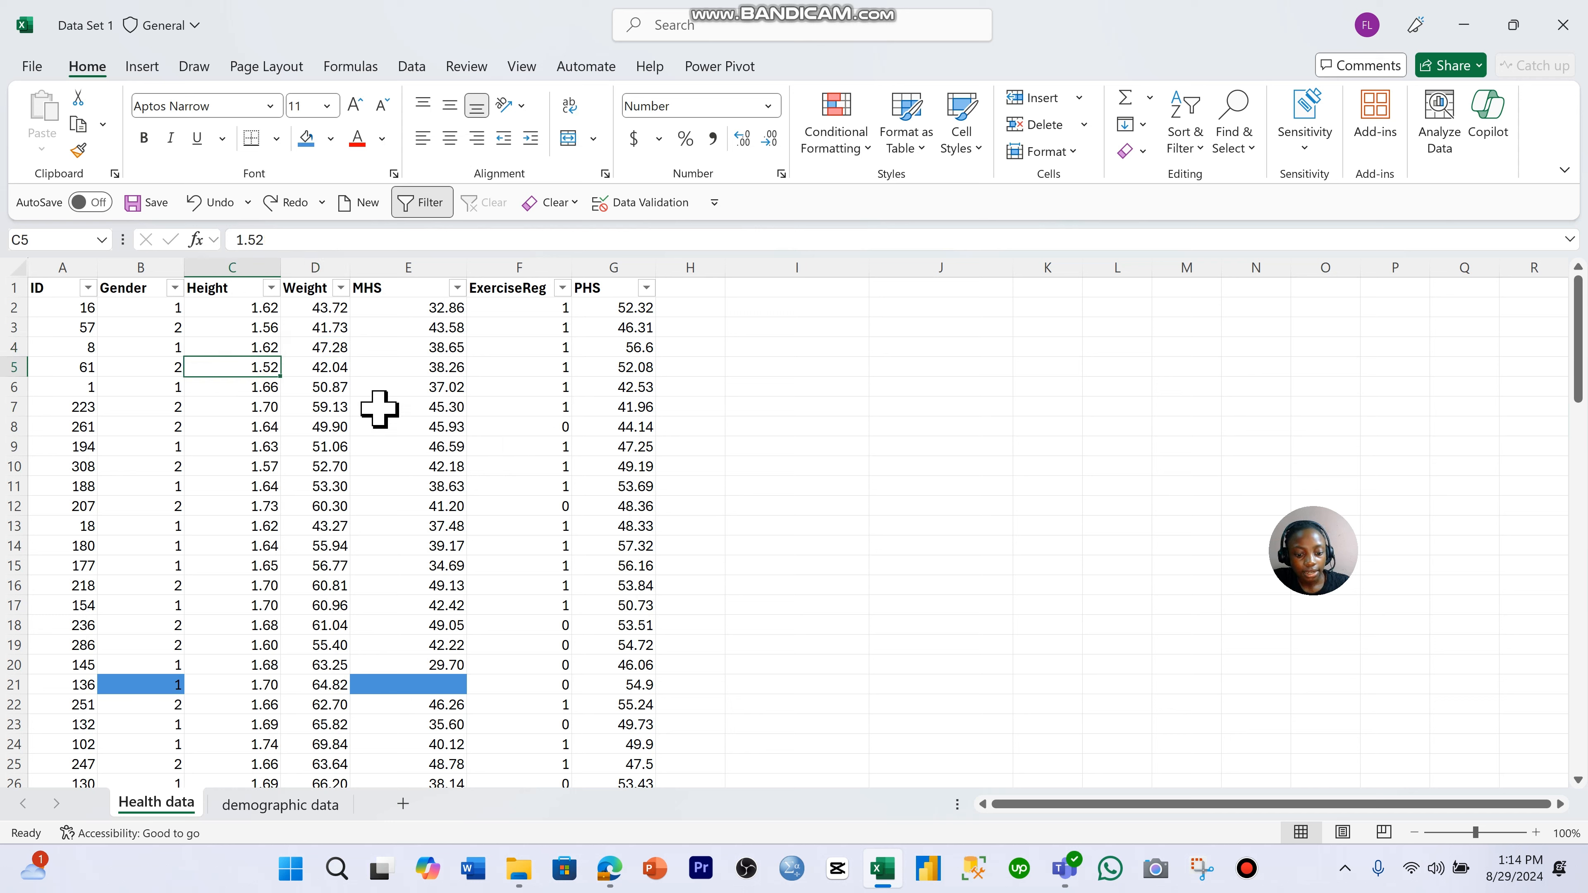
pyautogui.click(381, 407)
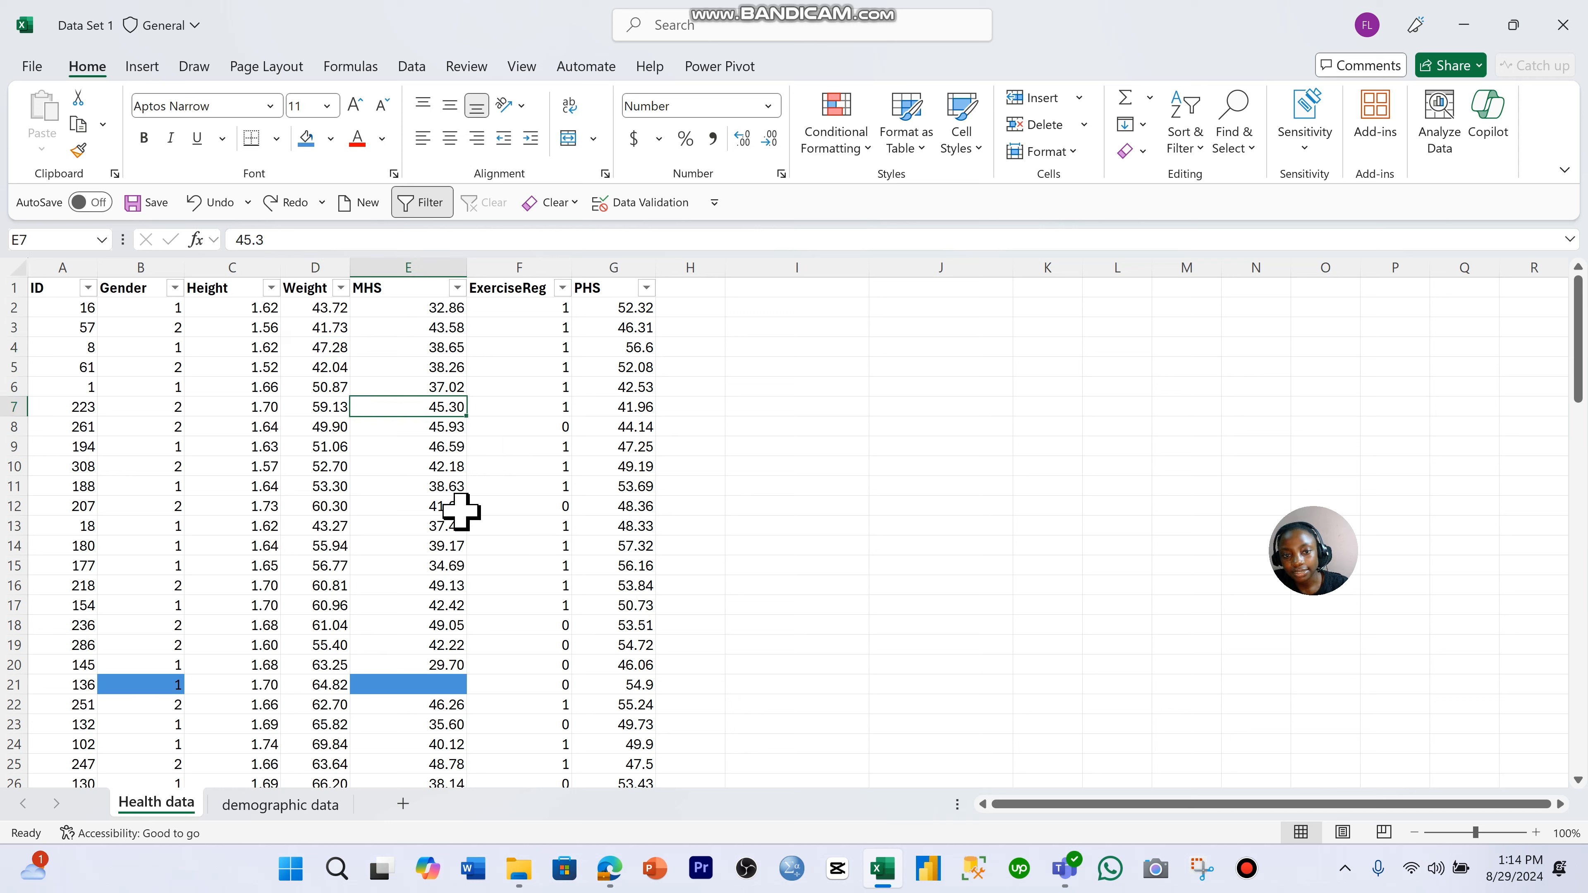
pyautogui.hotkey('ctrl', 'h')
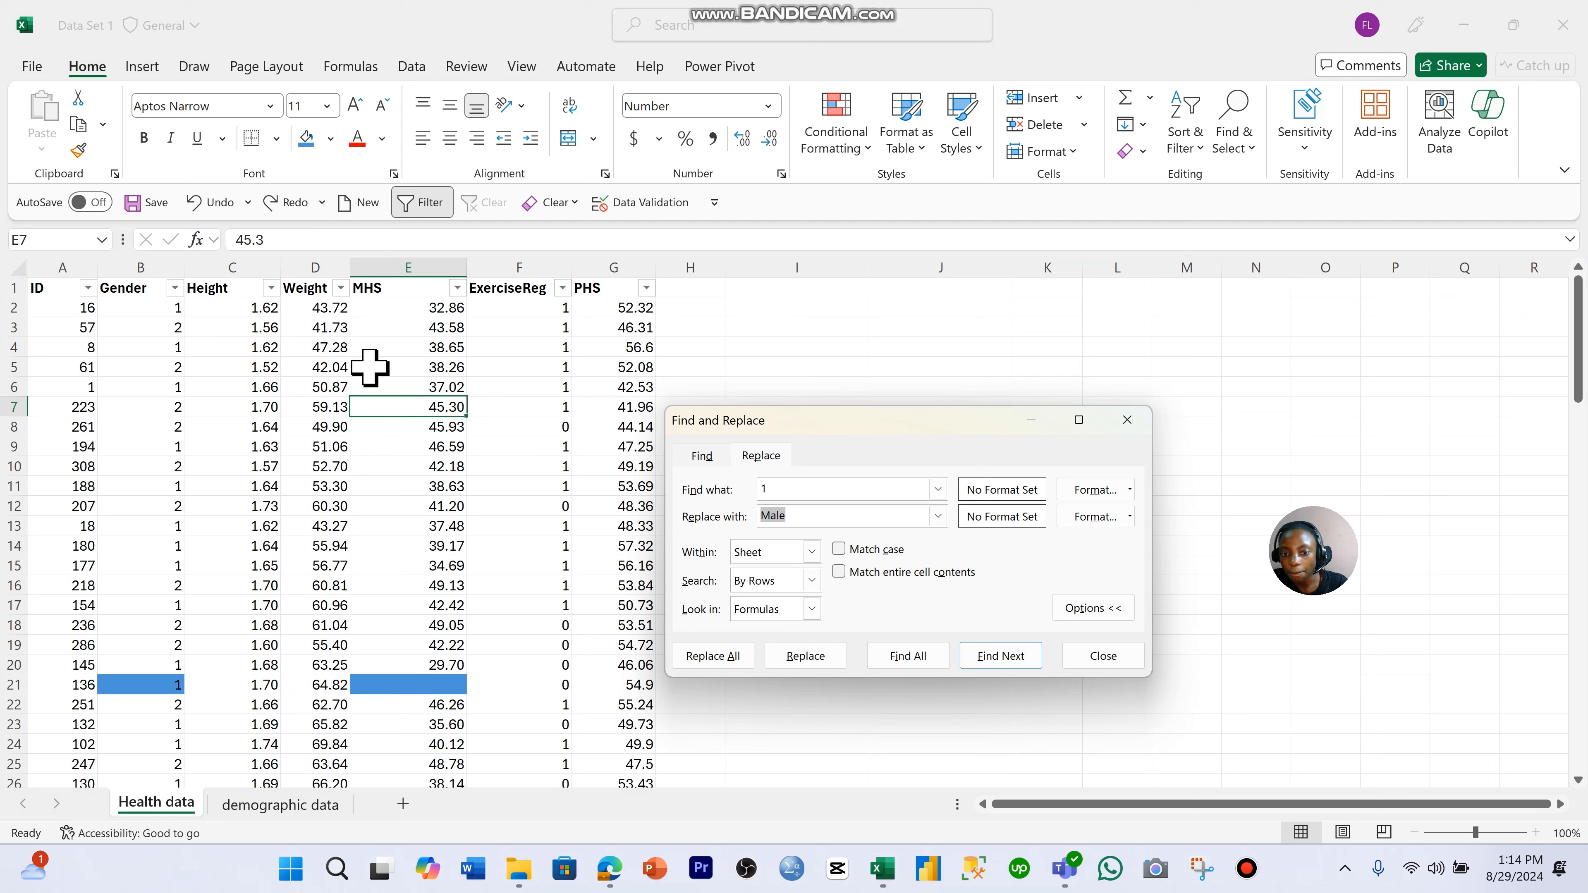
pyautogui.click(839, 572)
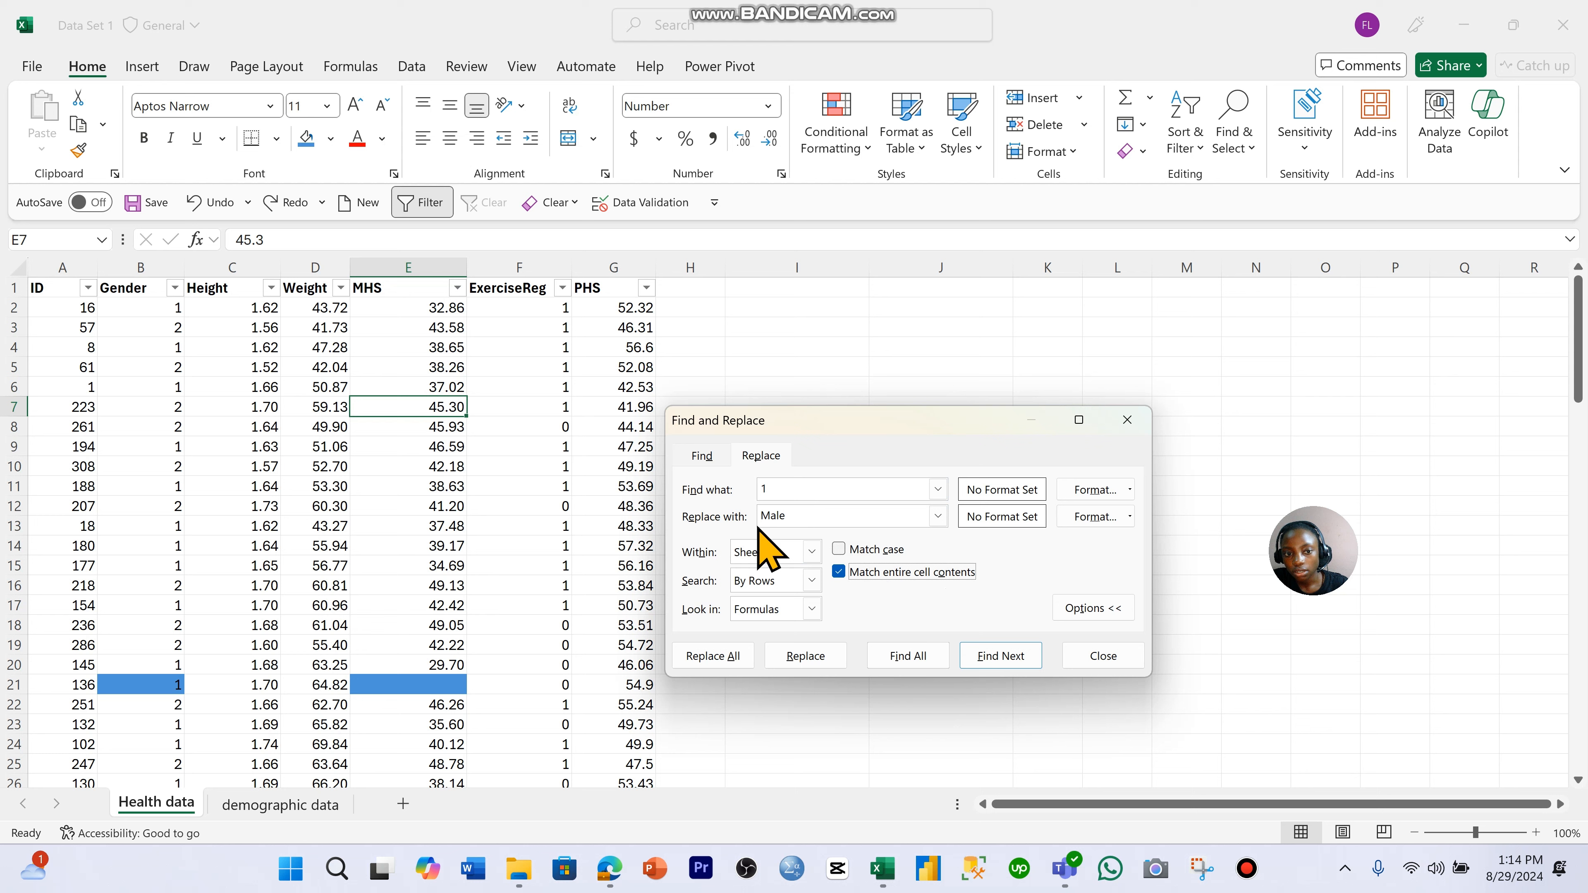
pyautogui.click(154, 390)
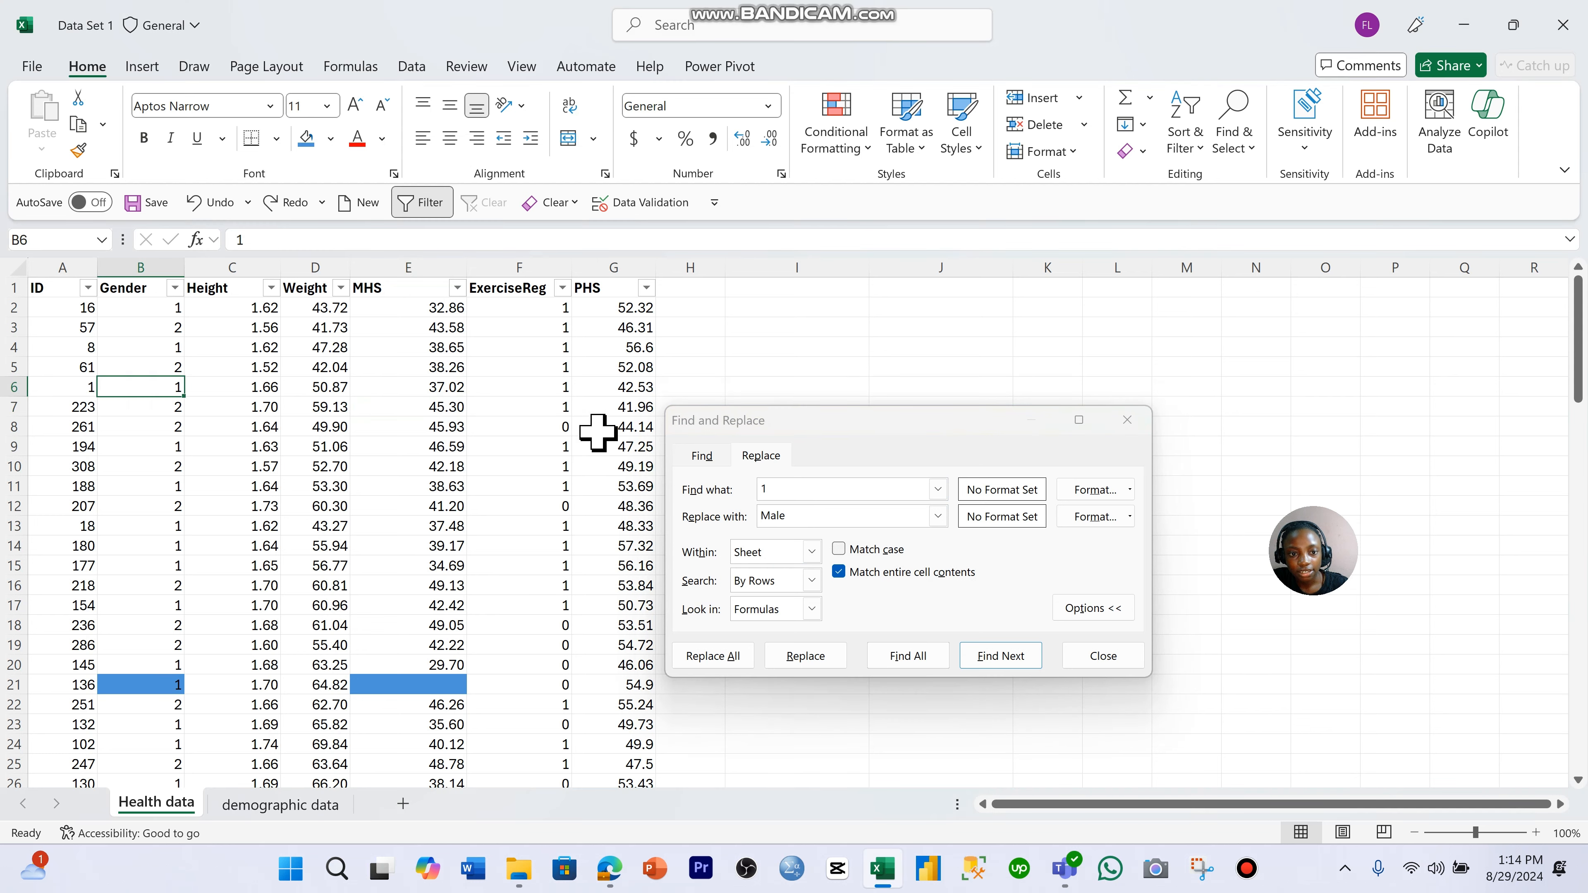
pyautogui.click(567, 413)
pyautogui.click(319, 367)
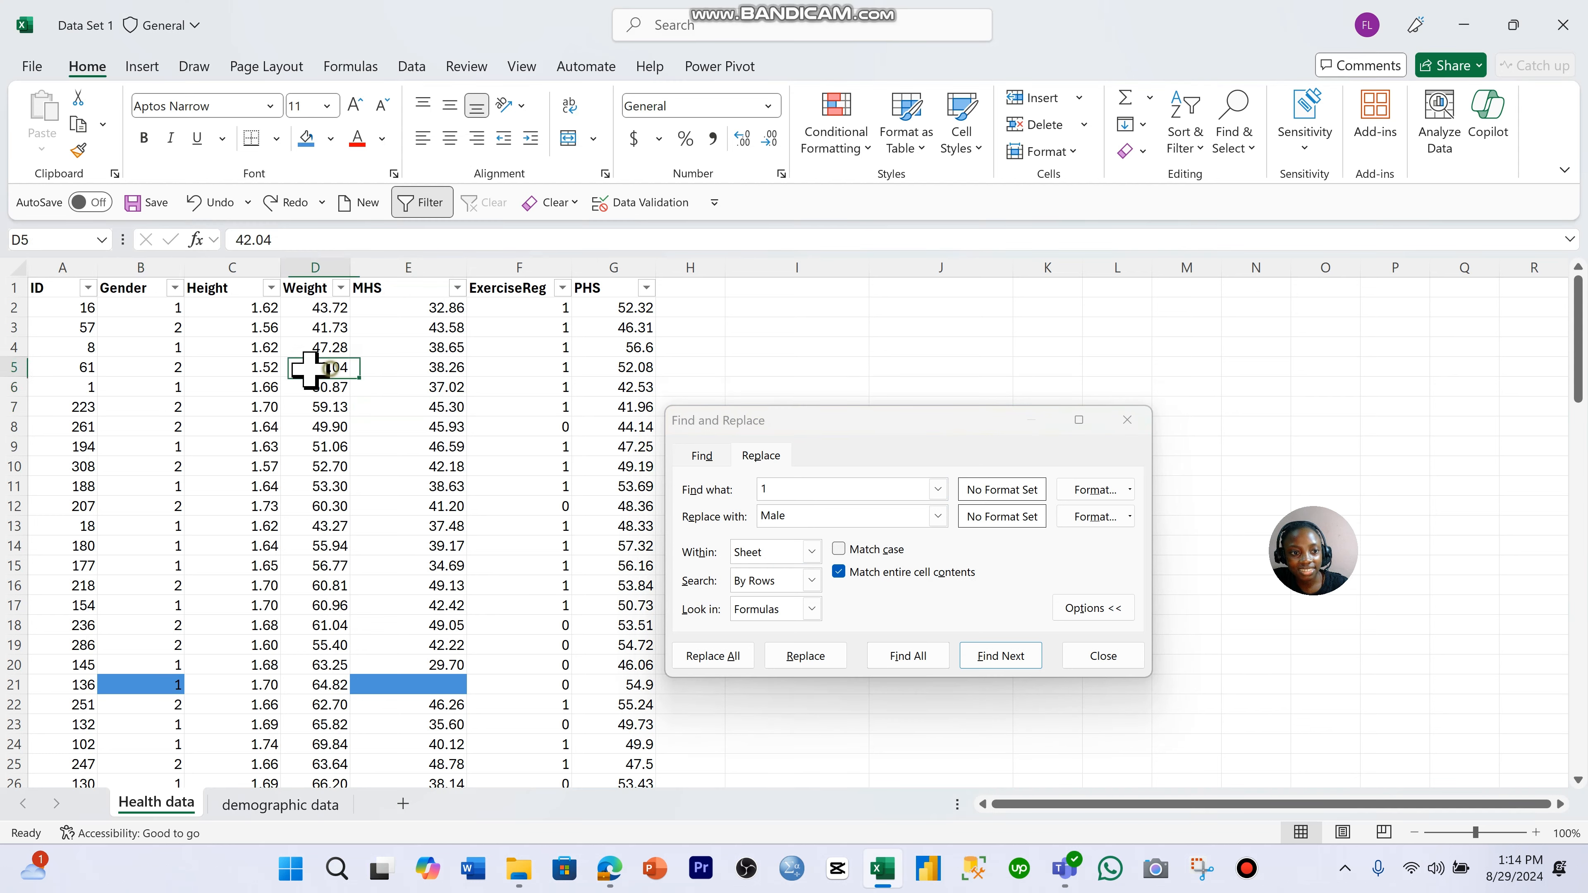
pyautogui.click(261, 338)
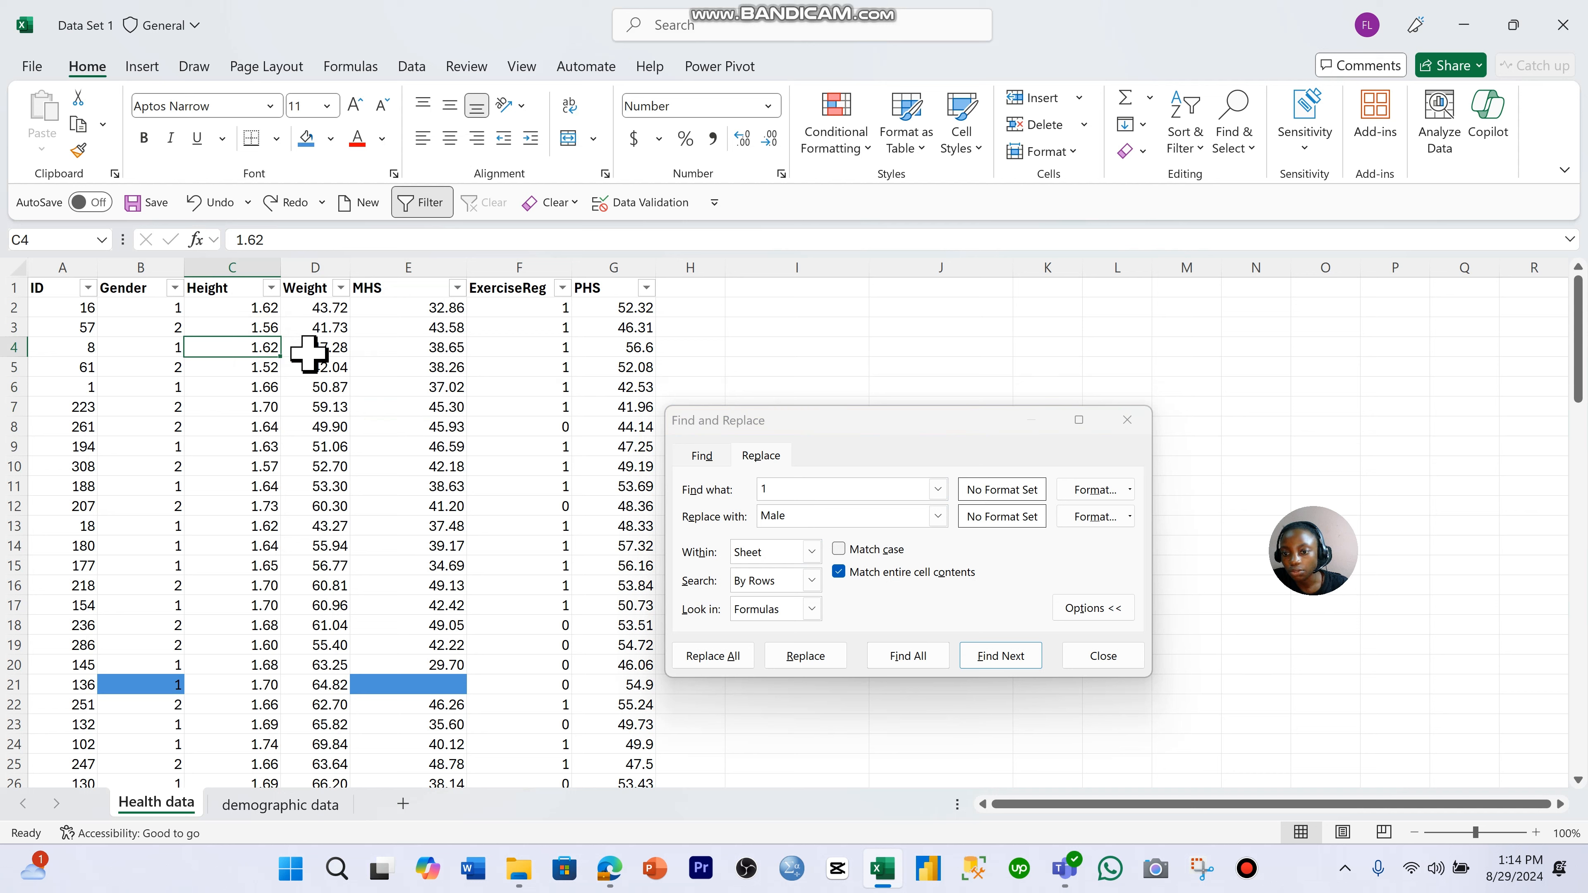
pyautogui.click(719, 656)
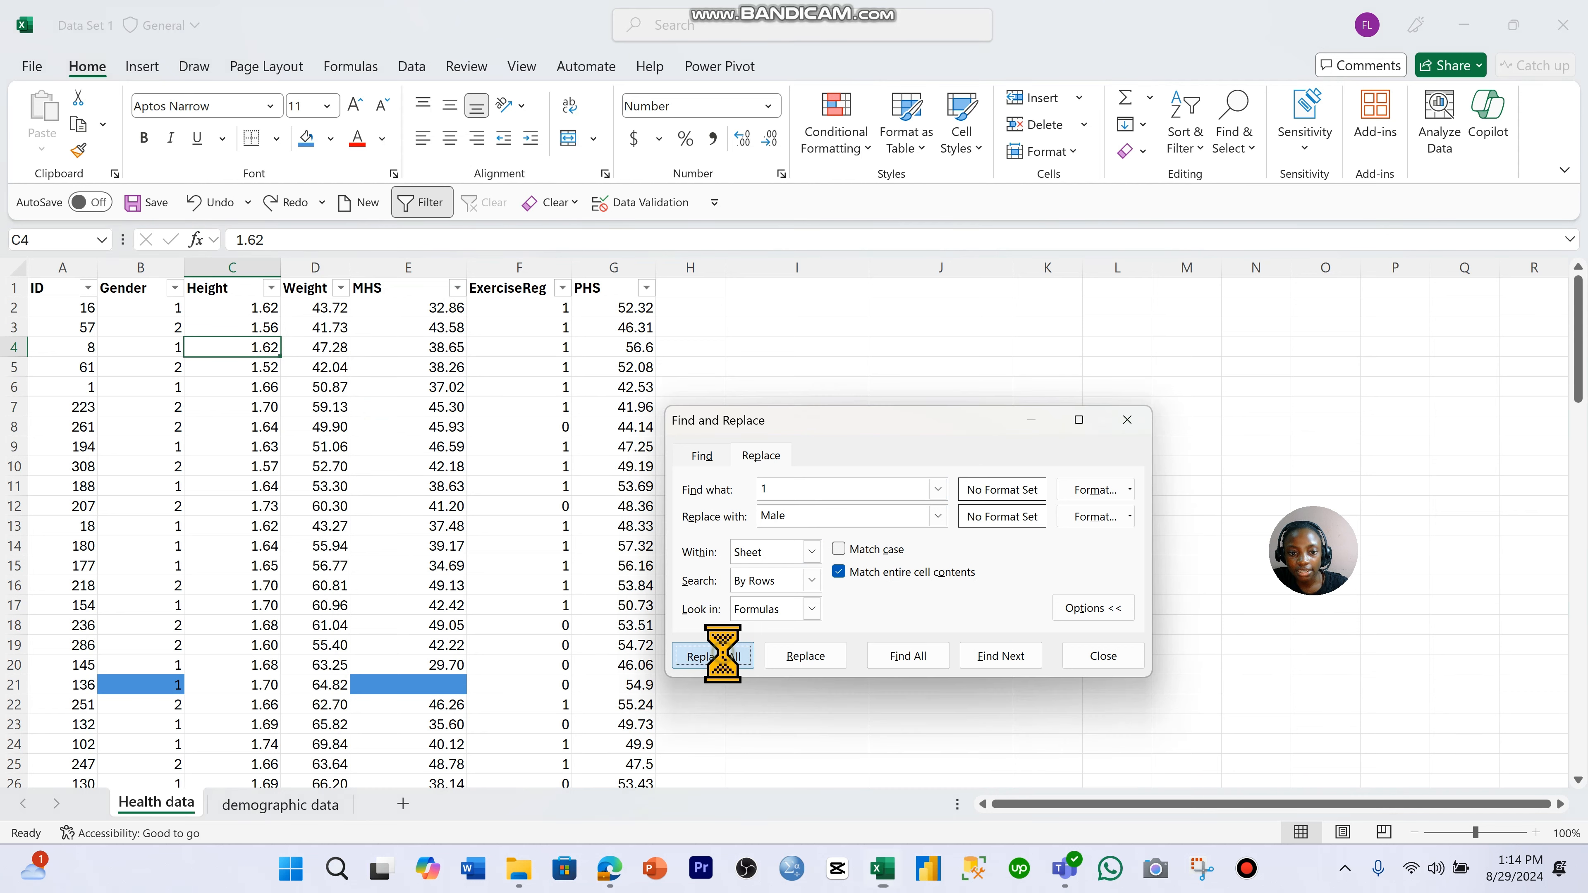
pyautogui.click(1038, 601)
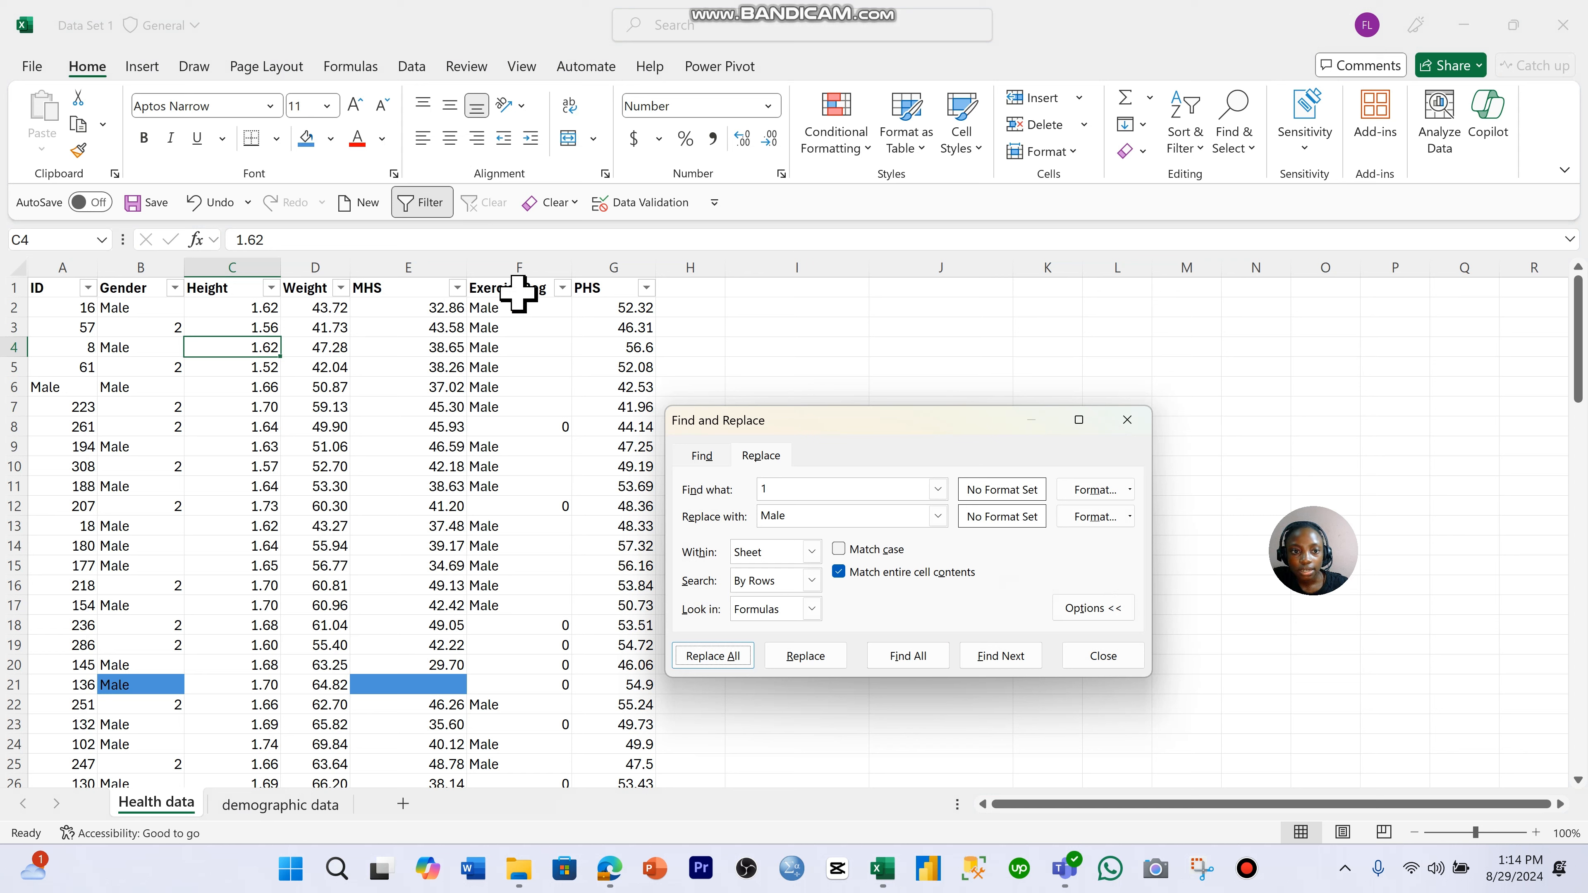
pyautogui.click(521, 326)
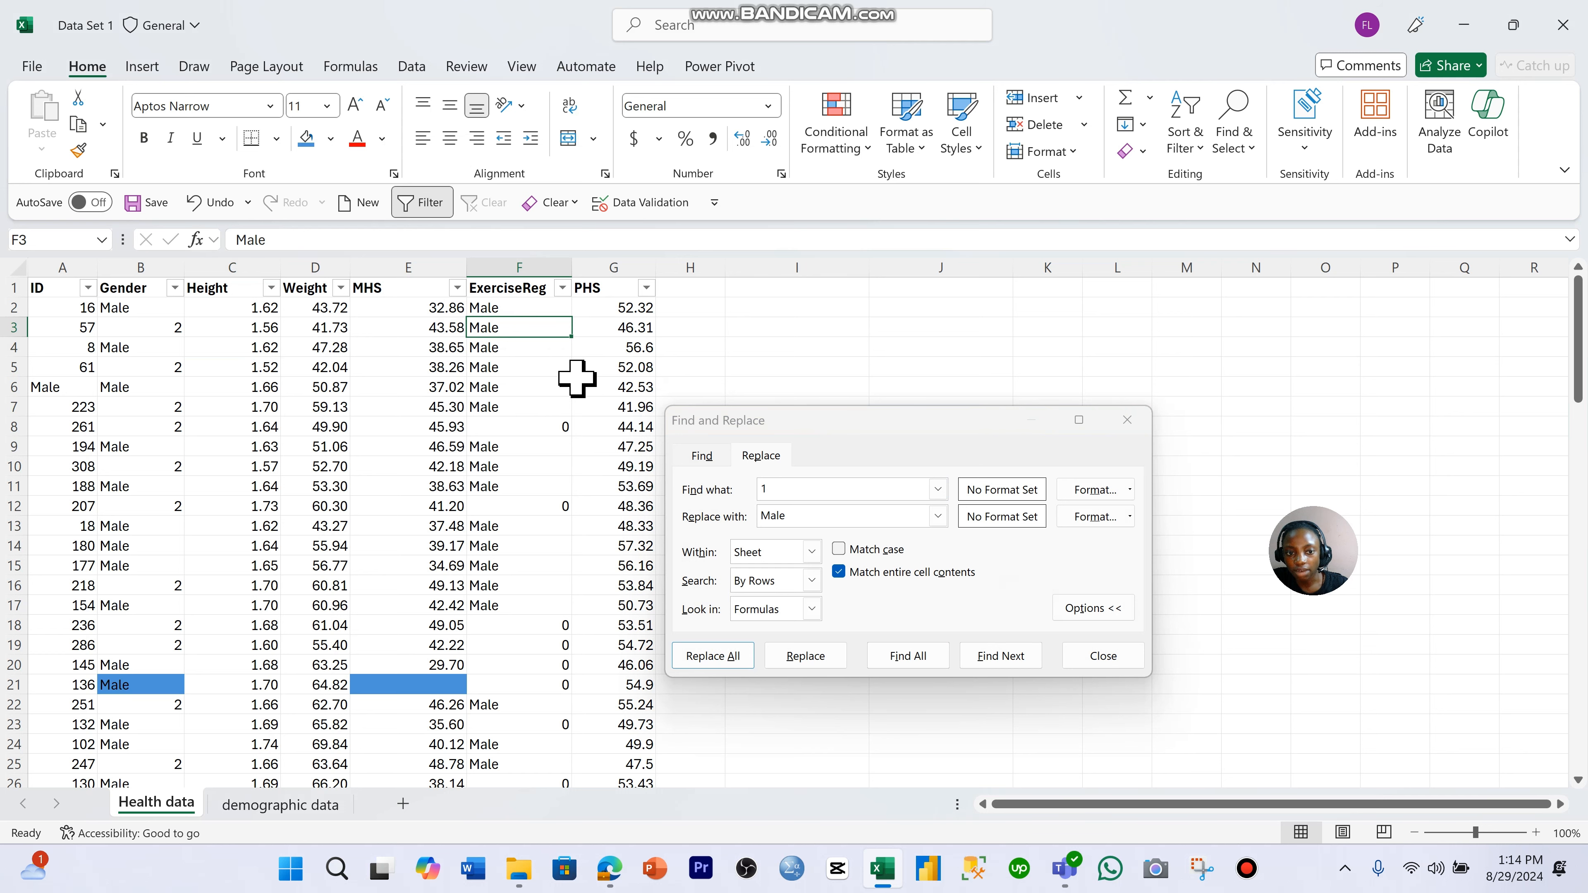
# - Undo the sheet-wide replacement and replace every 1 with Male only in the Gender values from B2 down, matching entire cell contents
pyautogui.click(1125, 421)
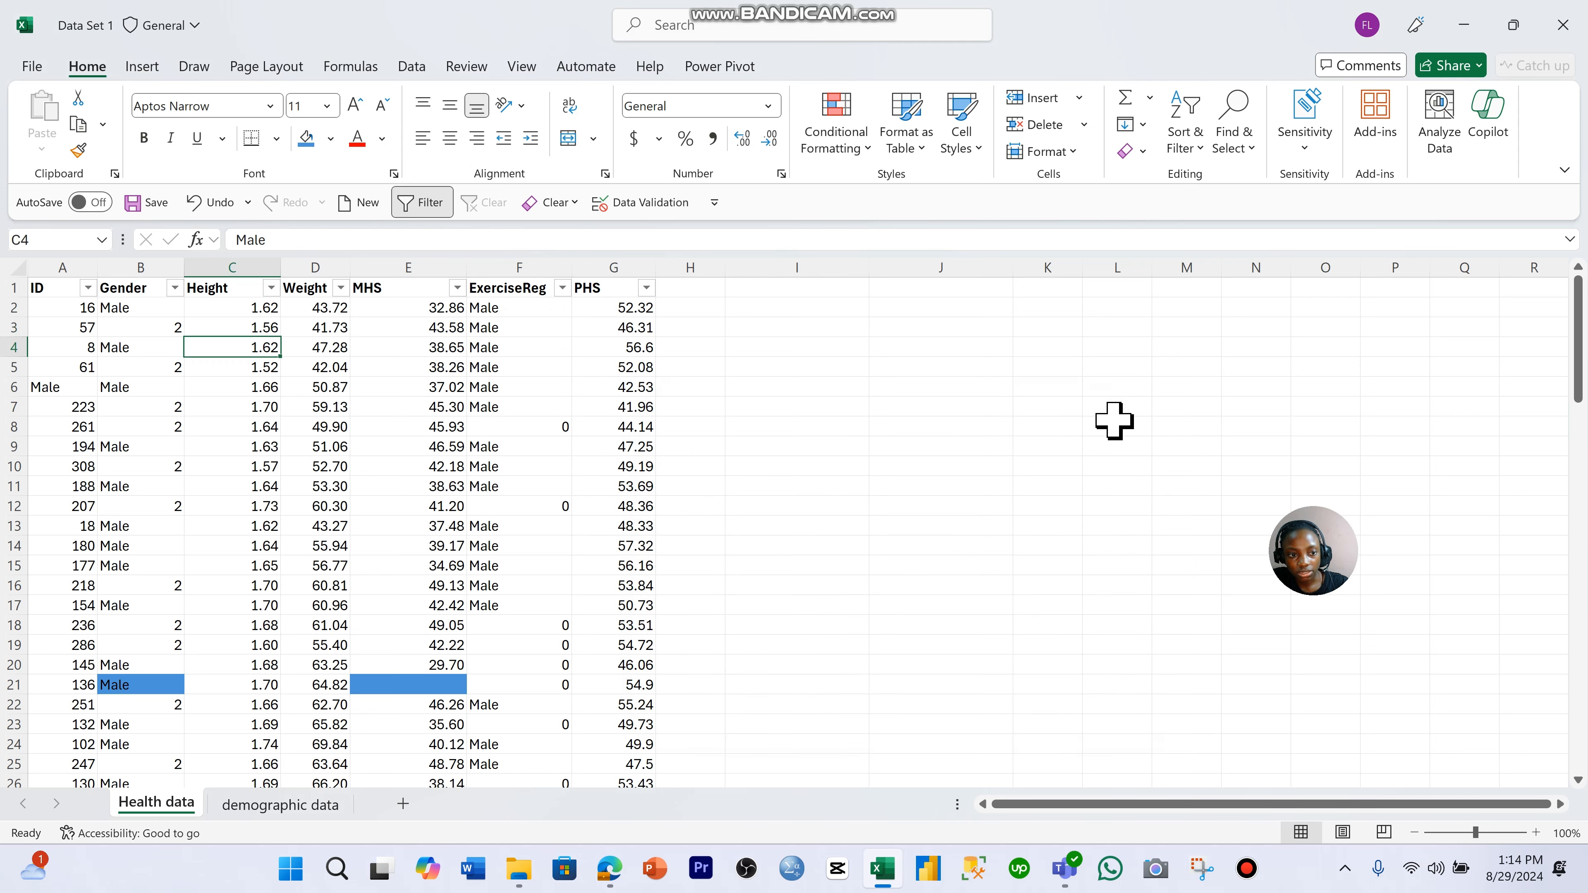
pyautogui.hotkey('ctrl', 'z')
pyautogui.click(144, 307)
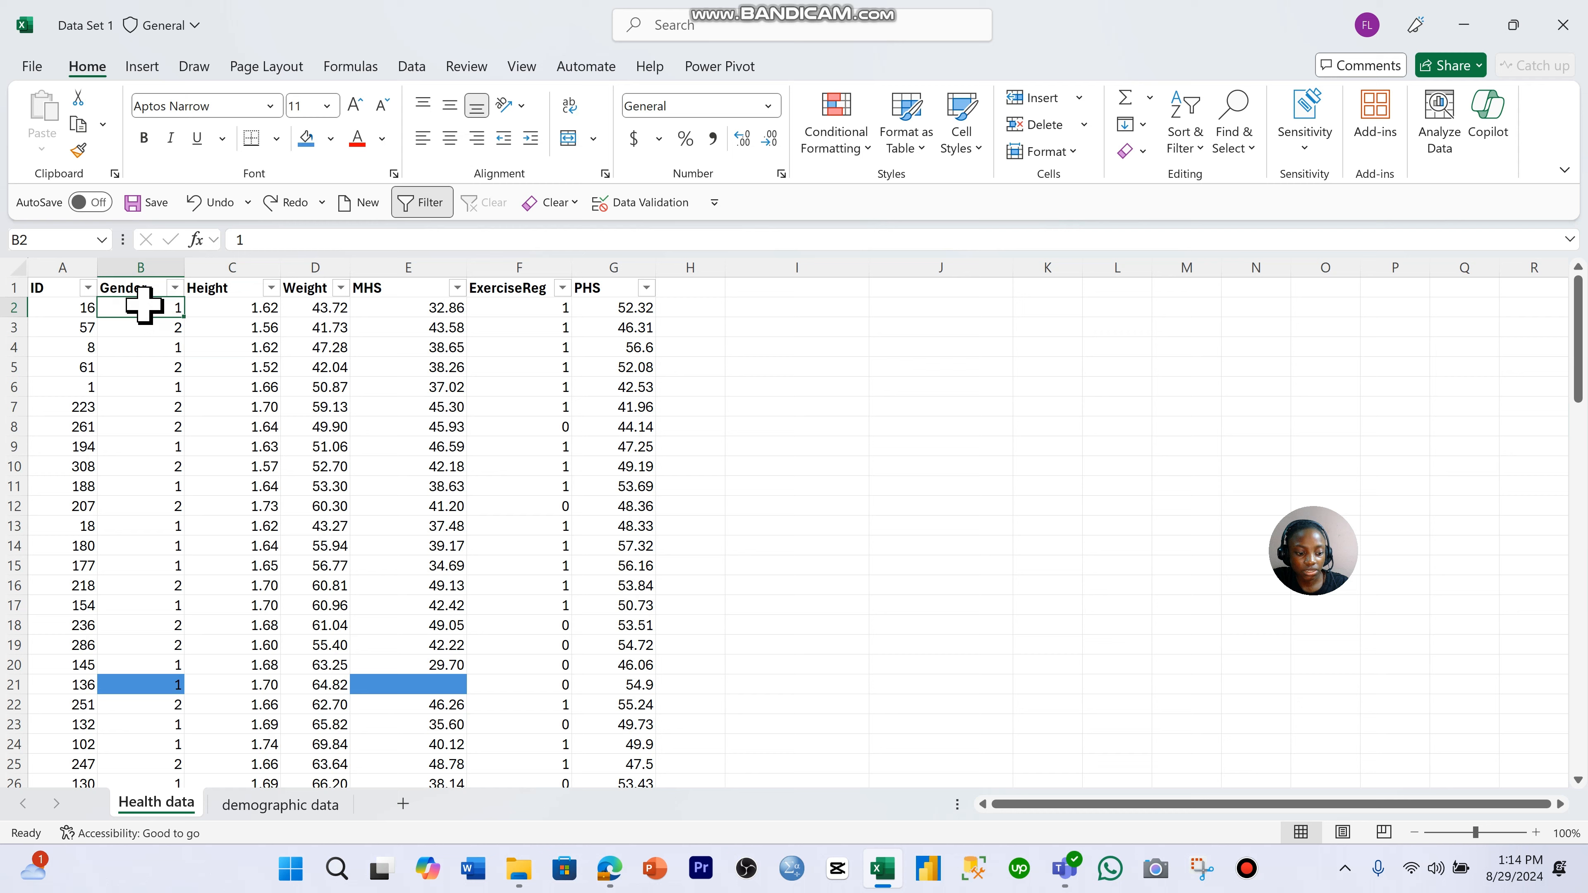
pyautogui.hotkey('ctrl', 'shift', 'Down')
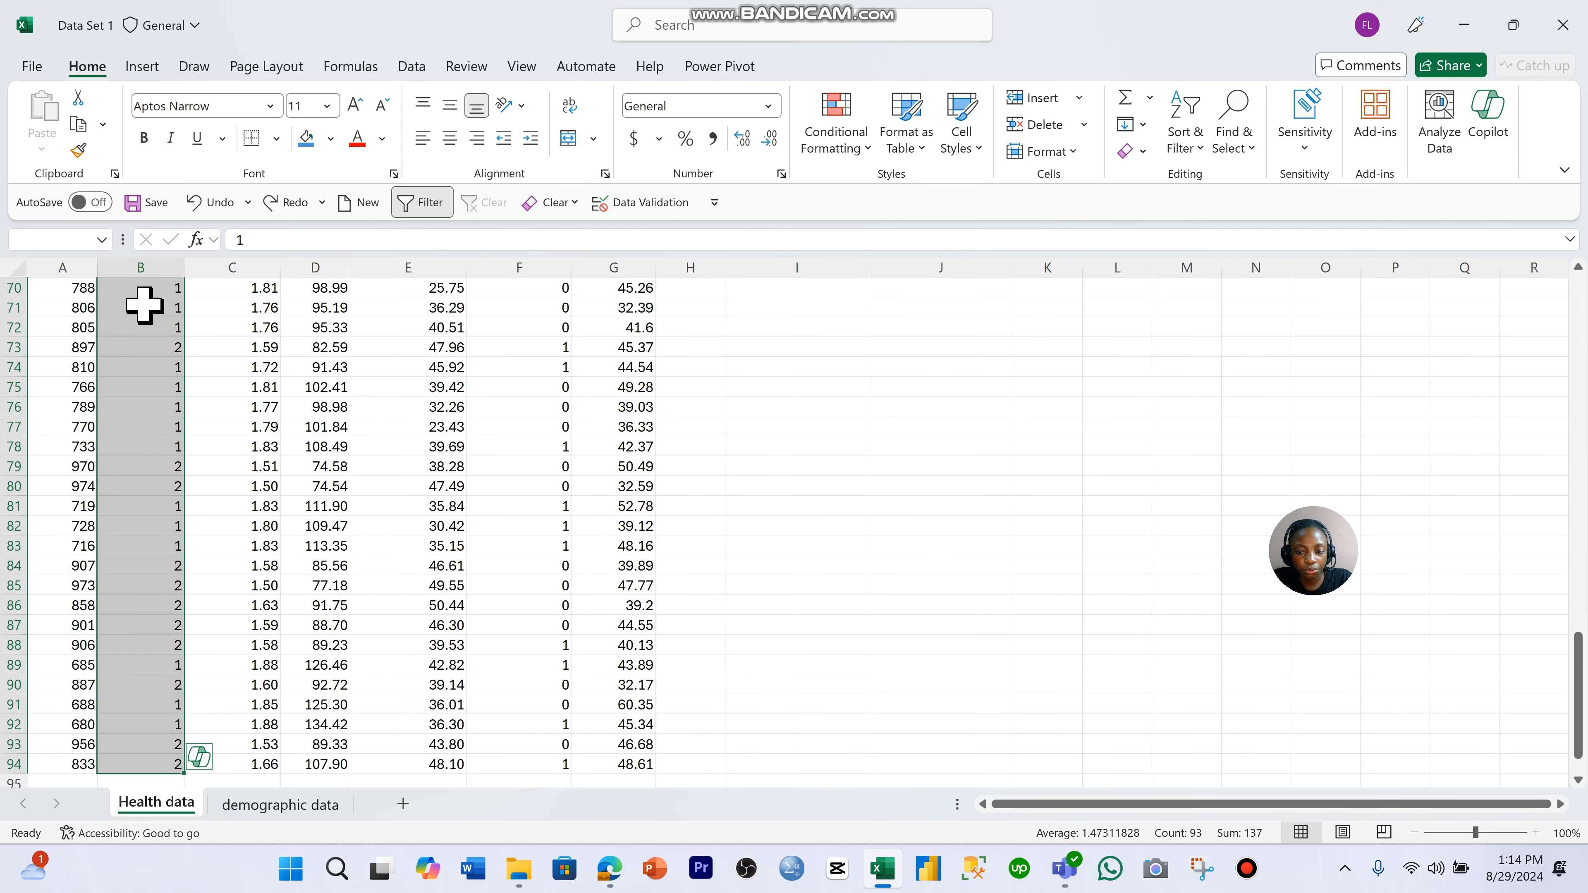
pyautogui.hotkey('ctrl', 'h')
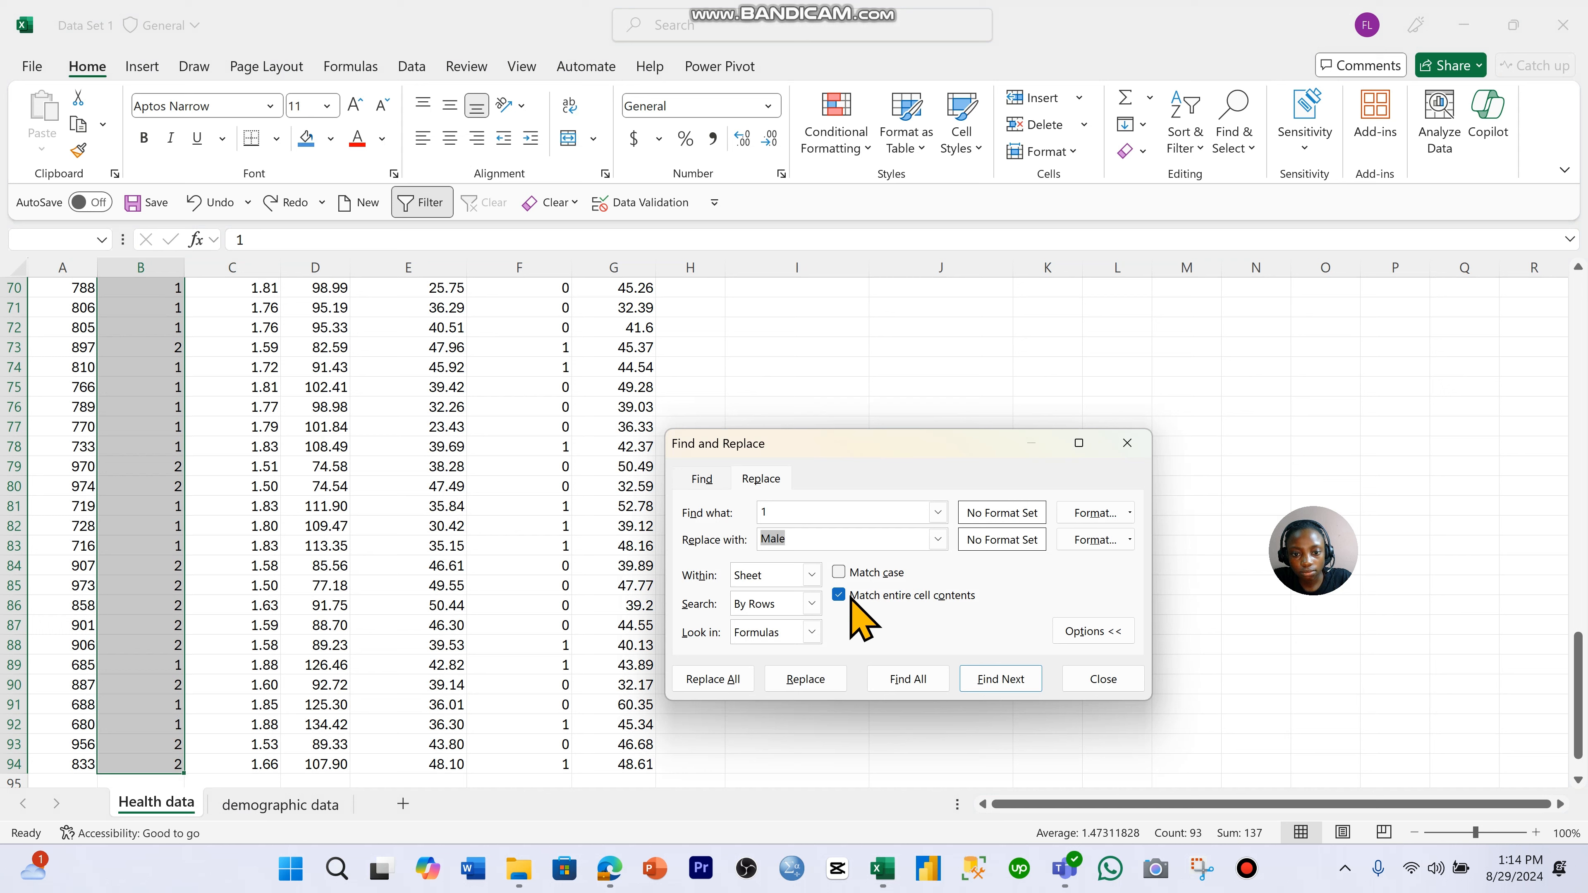
pyautogui.click(732, 682)
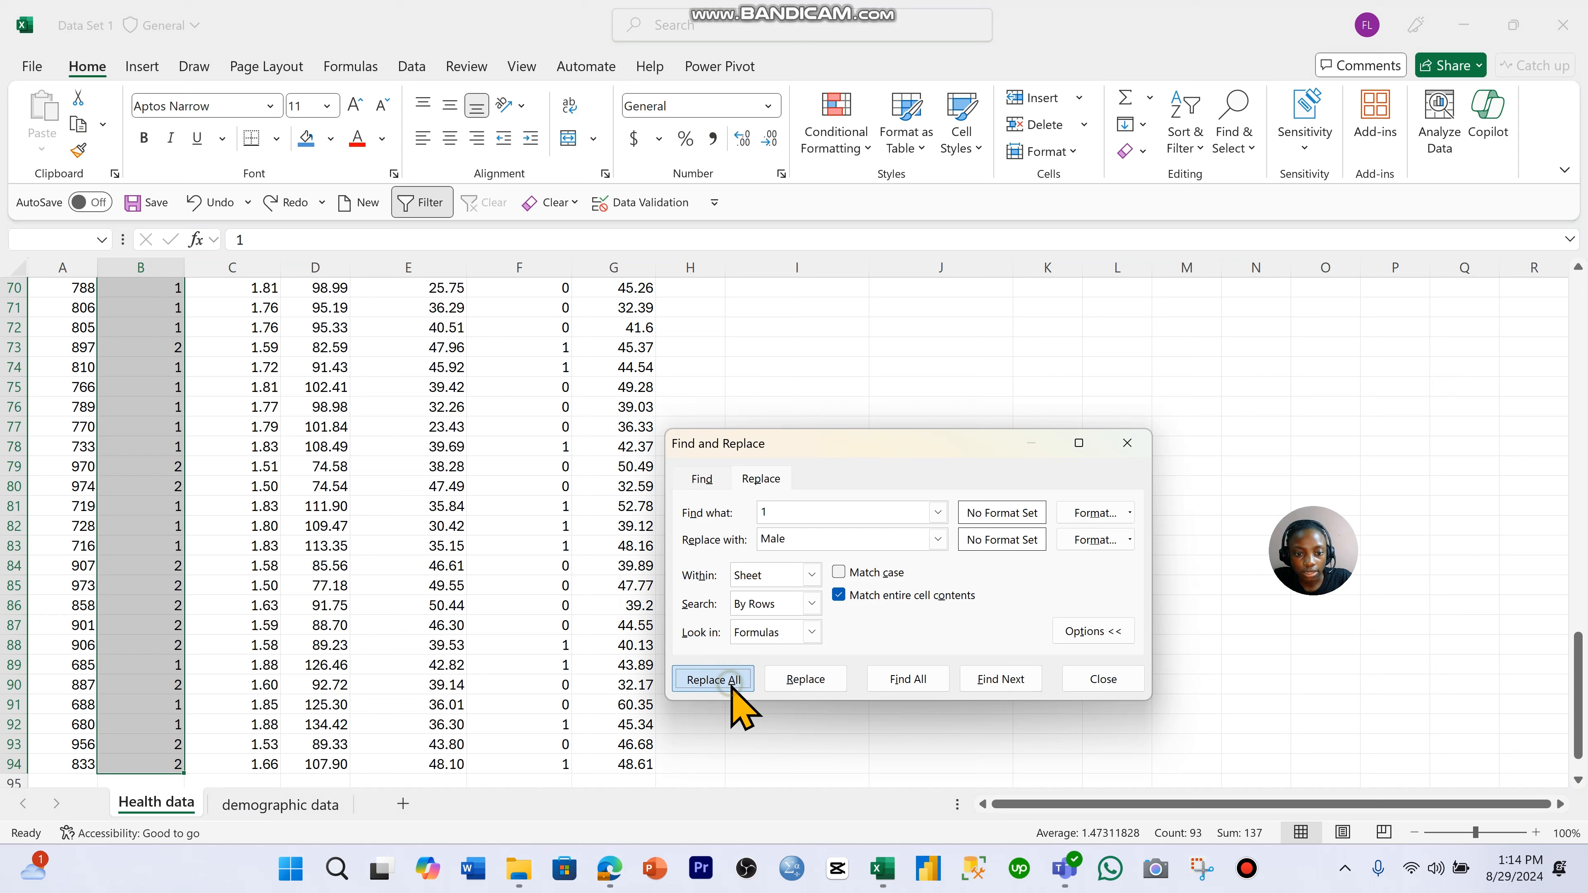
pyautogui.click(1041, 625)
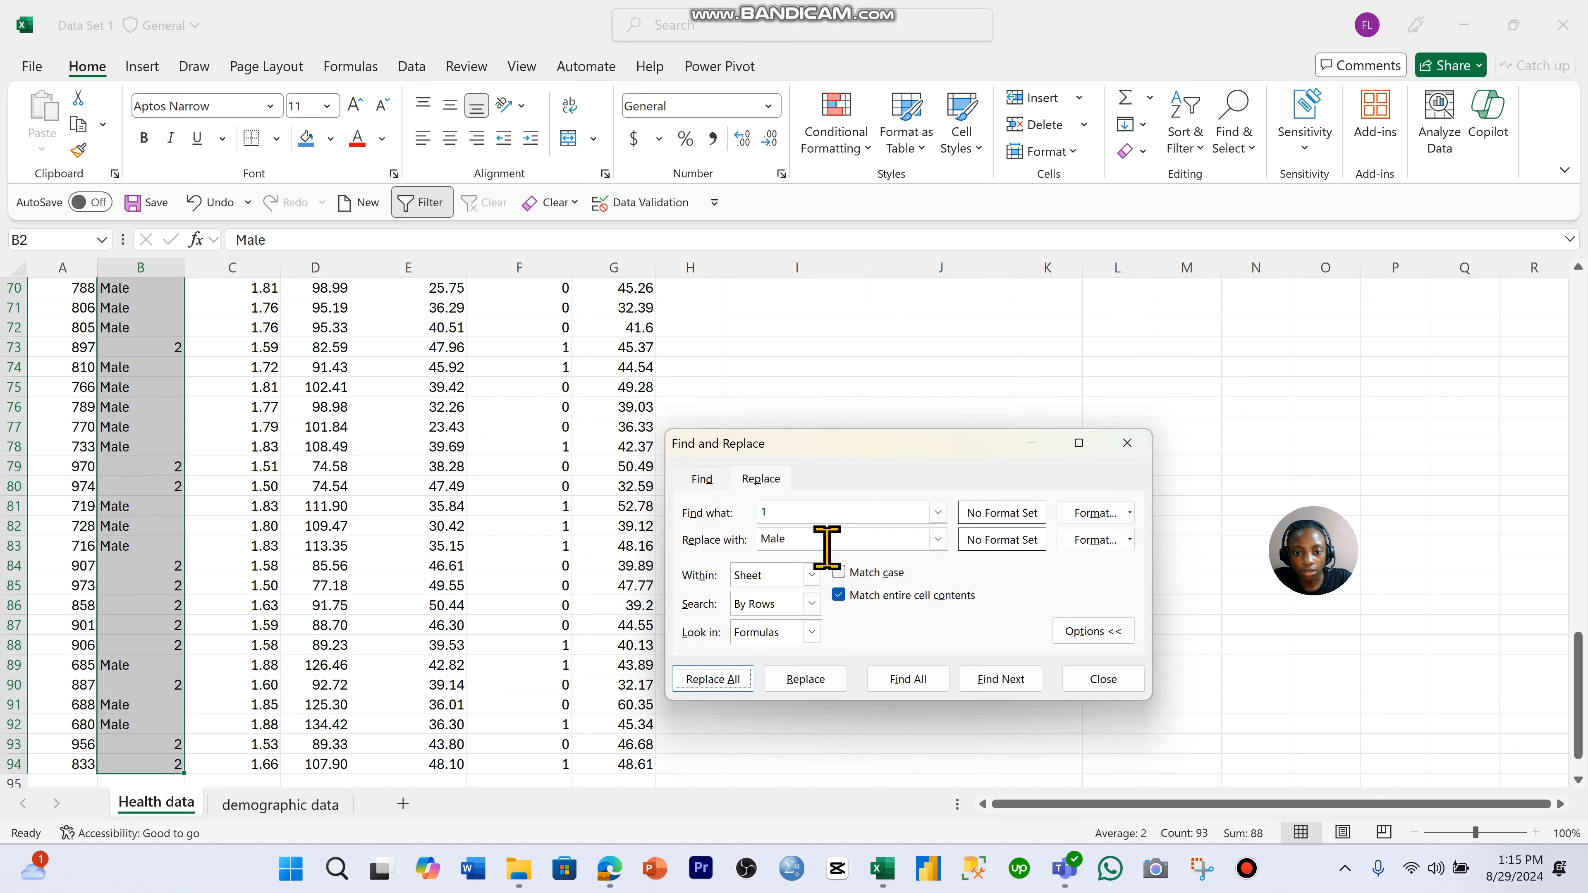
# - Replace every 2 with Female in the selected Gender cells
pyautogui.doubleClick(826, 511)
pyautogui.write('2')
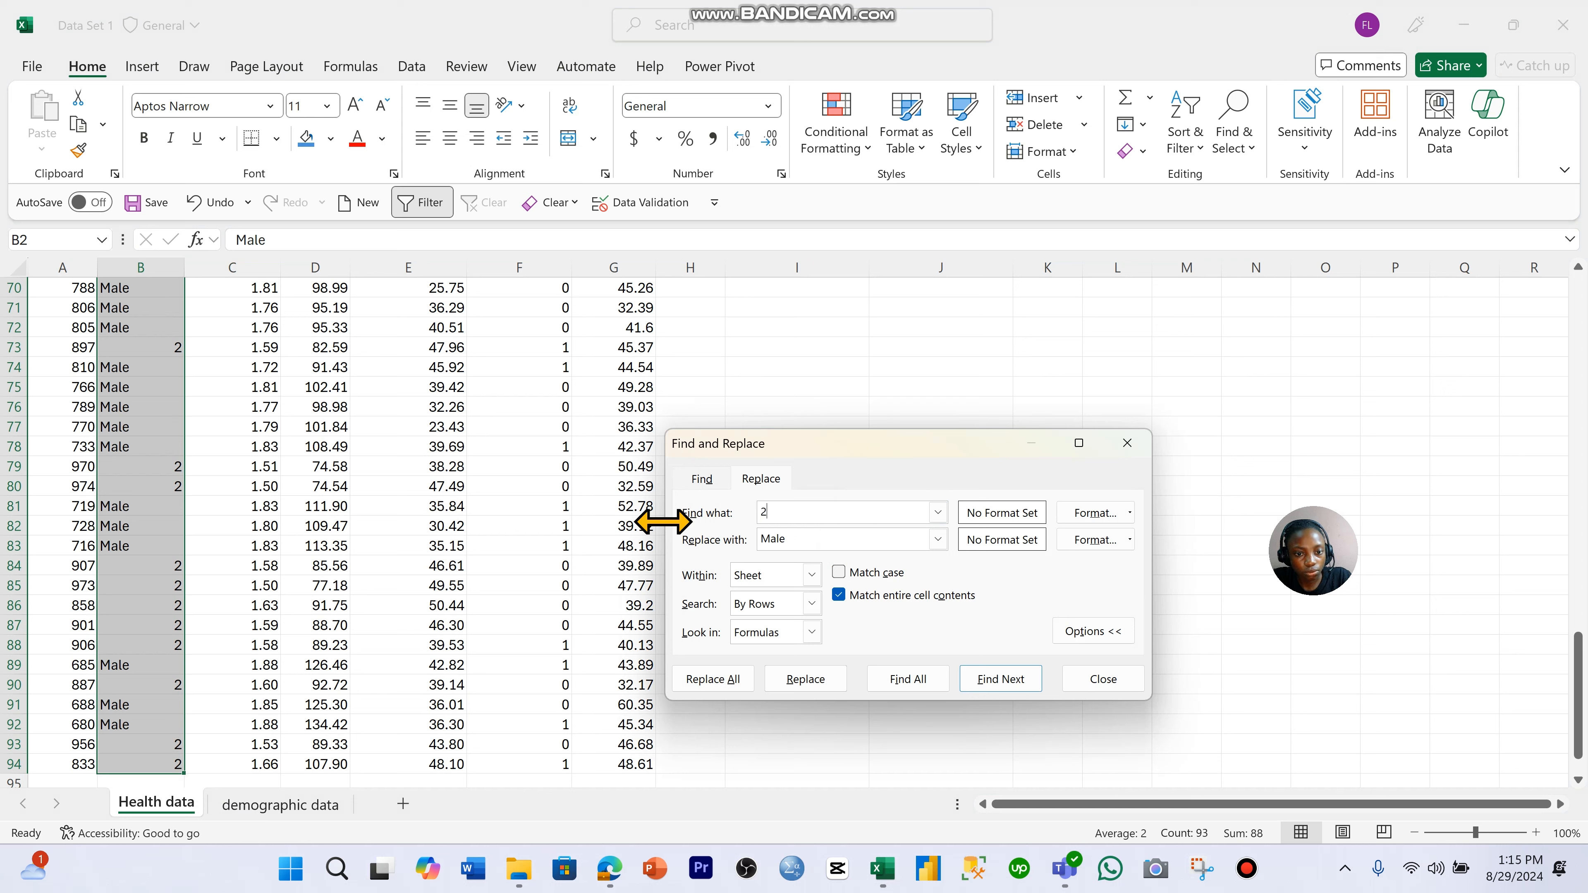
pyautogui.press('Tab')
pyautogui.press('capslock')
pyautogui.write('Fe')
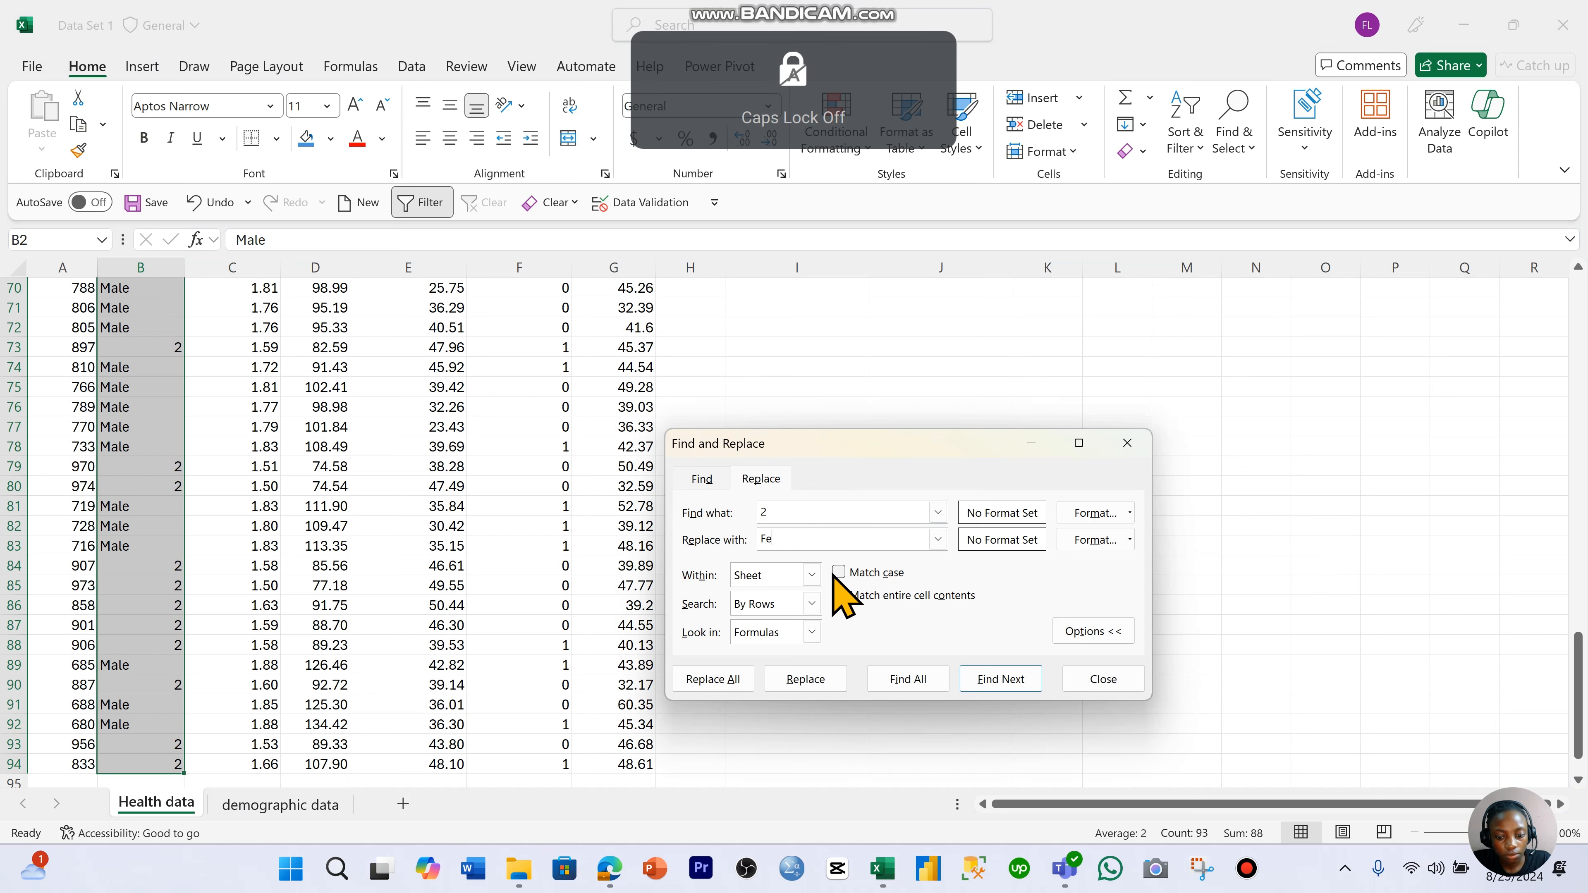
pyautogui.write('ml')
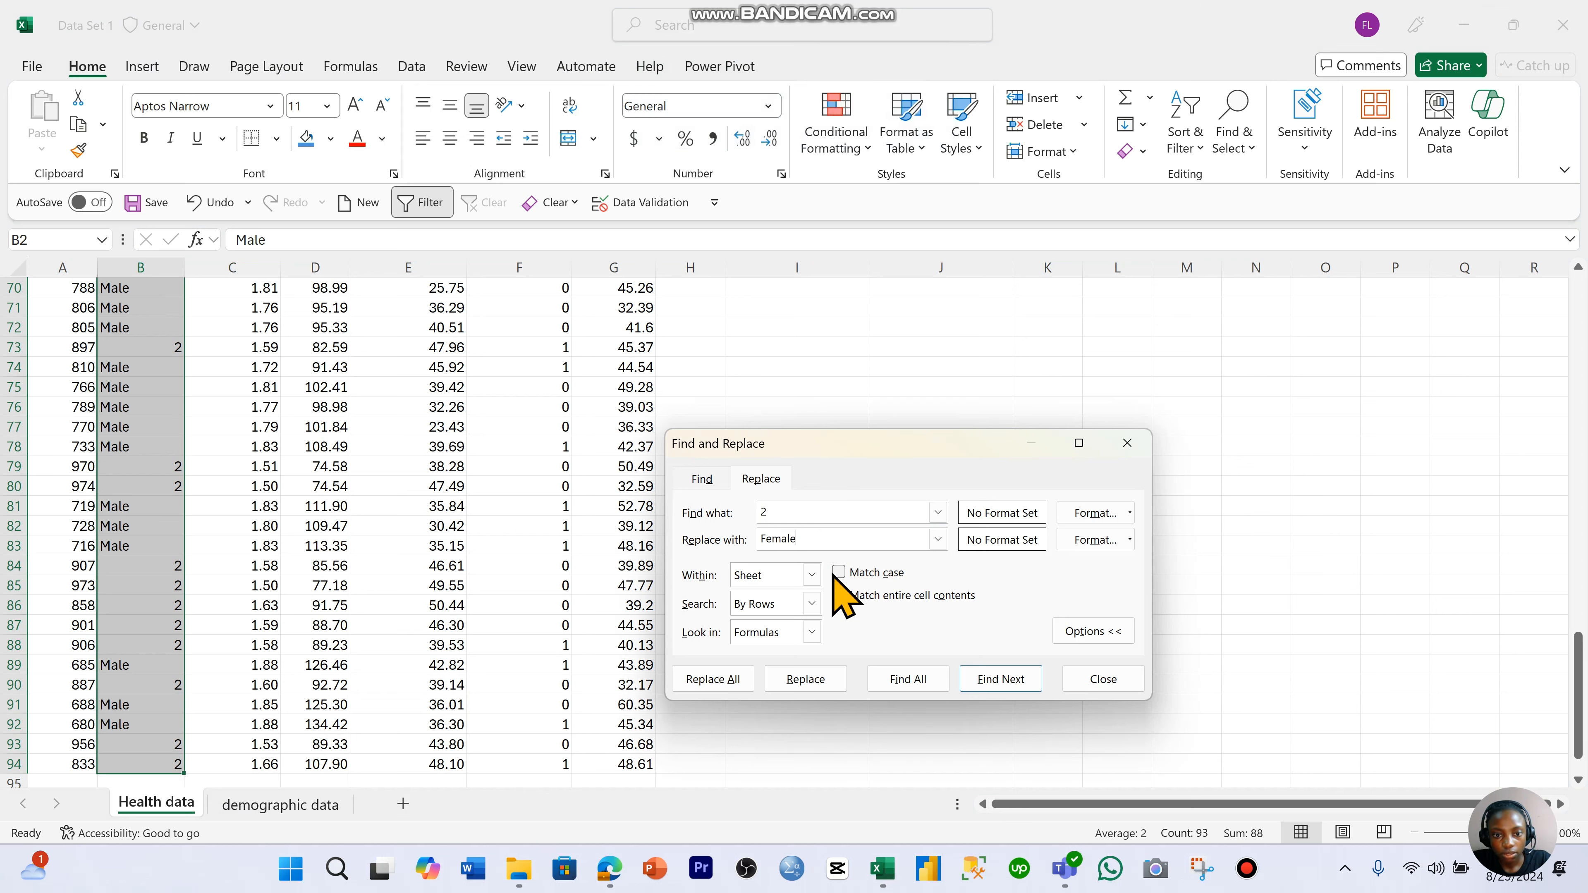
pyautogui.click(728, 681)
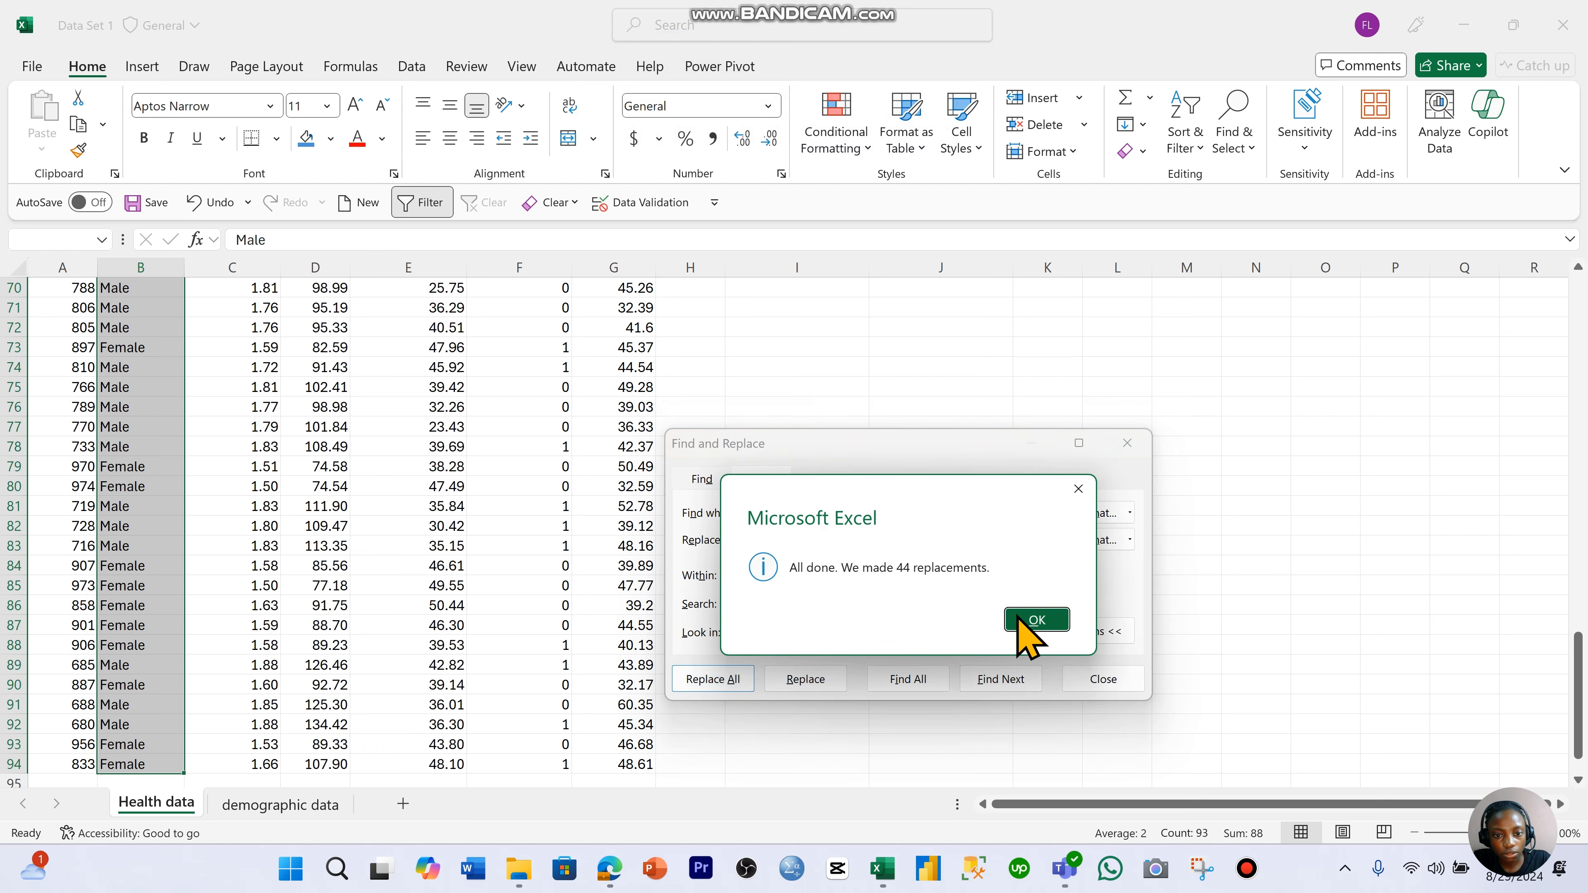
pyautogui.click(1035, 623)
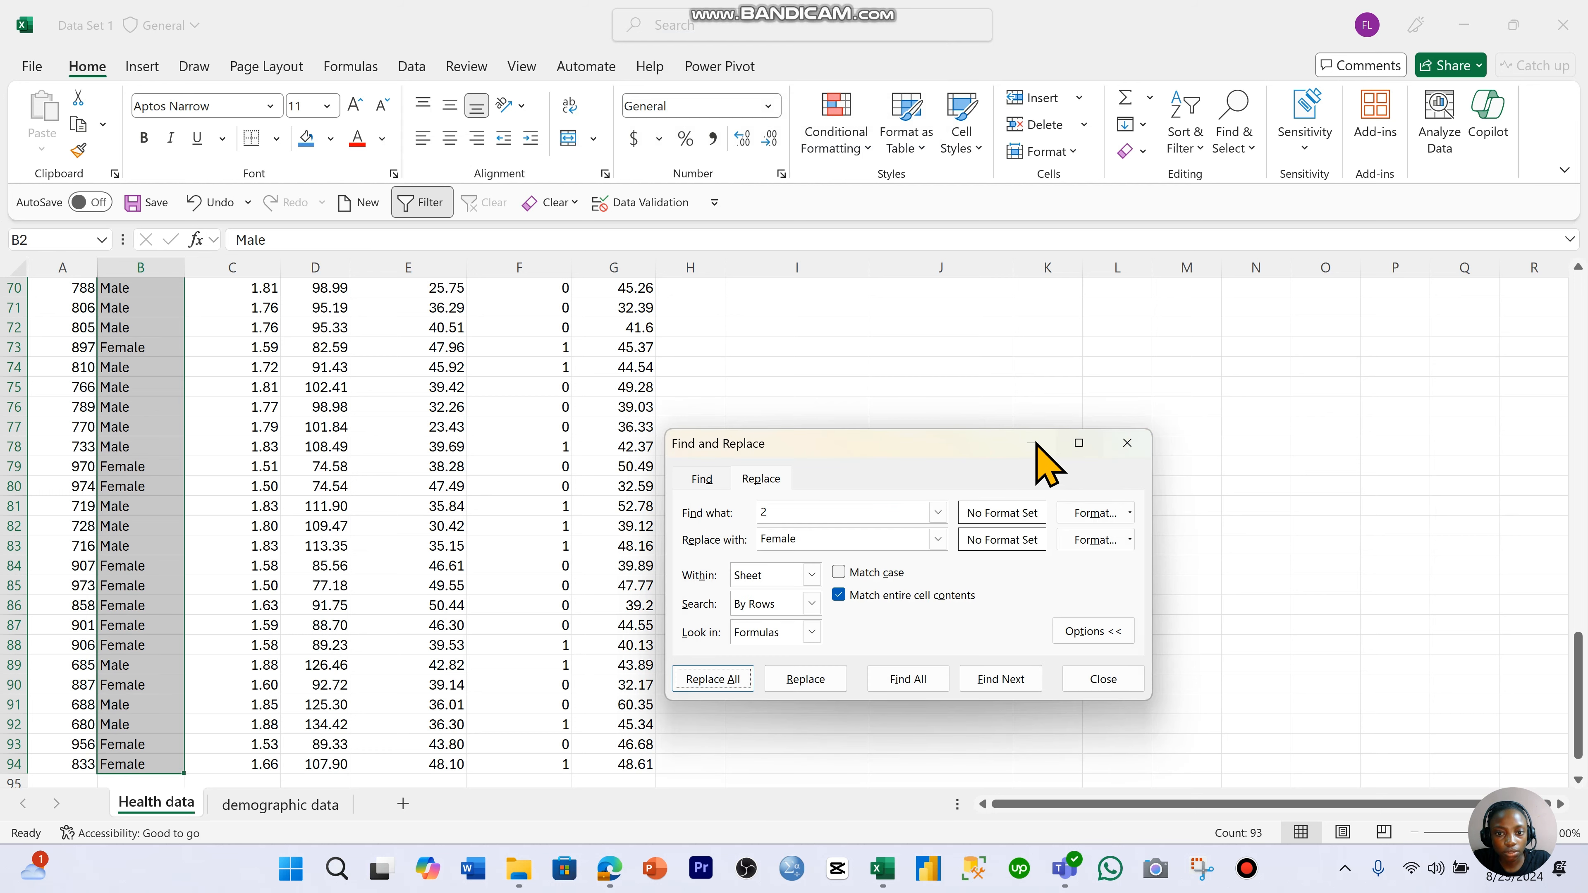
# - Select the first ExerciseReg value and set Find and Replace to find 1 and replace it with Yes
pyautogui.moveTo(963, 447); pyautogui.dragTo(1111, 414)
pyautogui.scroll(20, 566, 389)
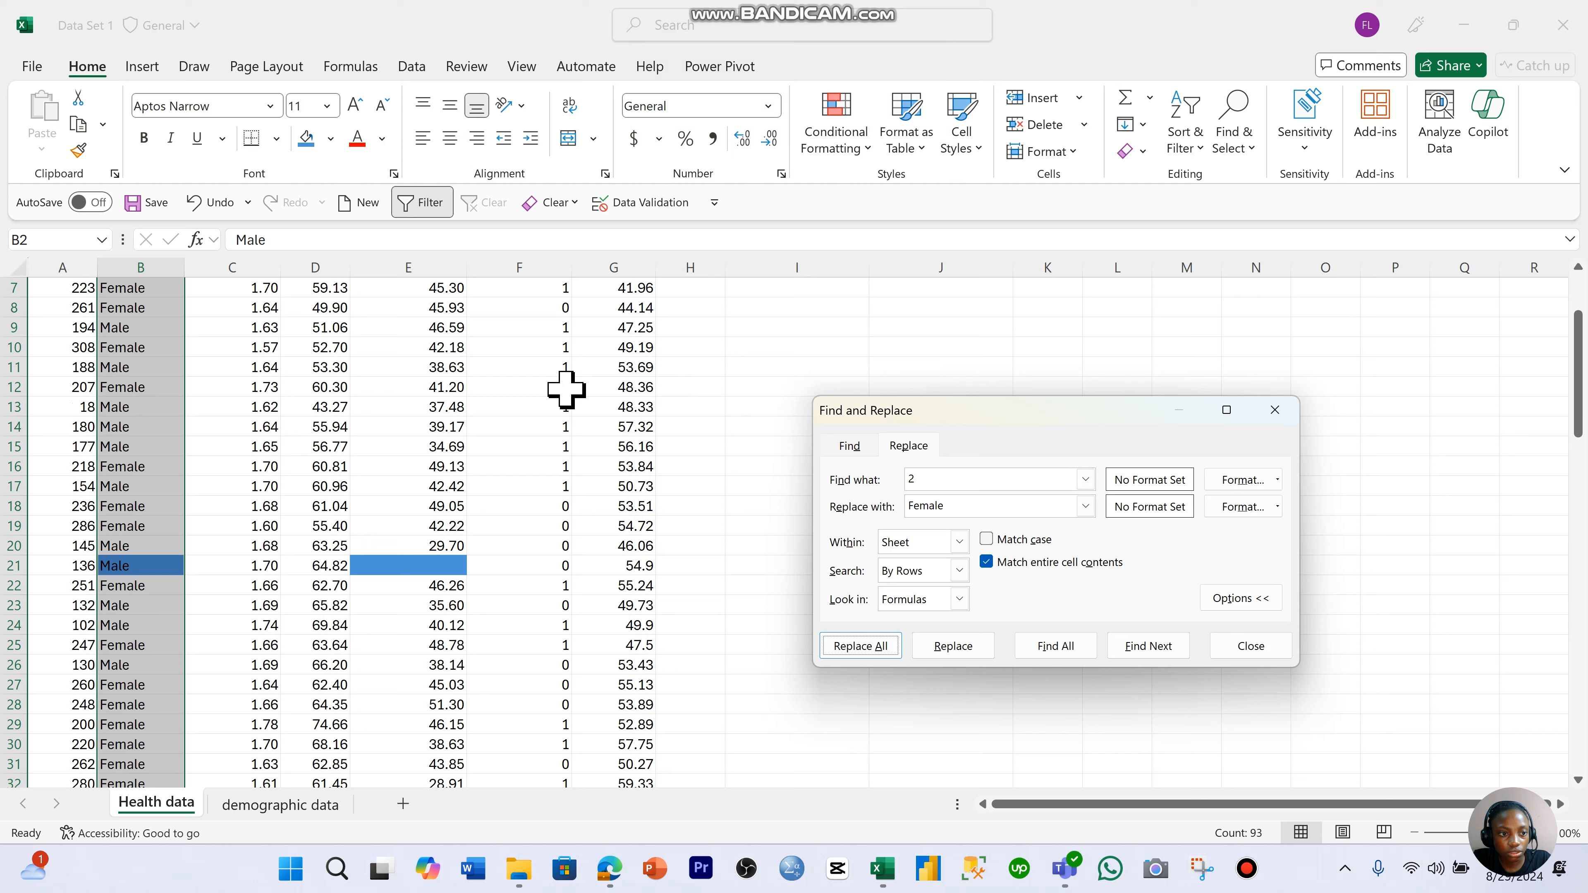
pyautogui.scroll(2, 566, 389)
pyautogui.click(515, 305)
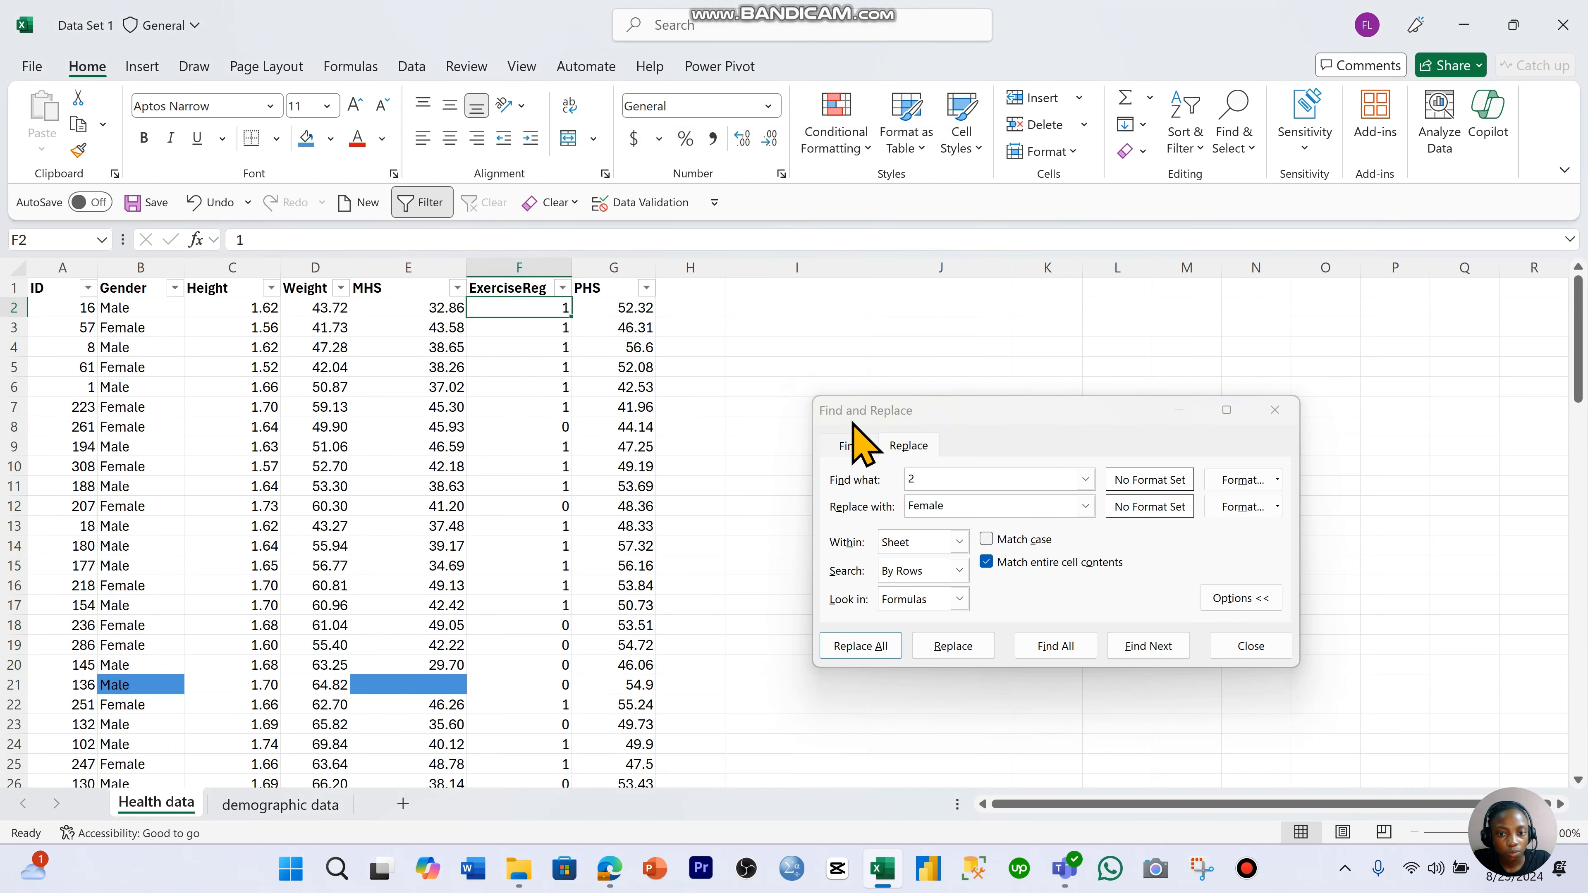
pyautogui.click(931, 478)
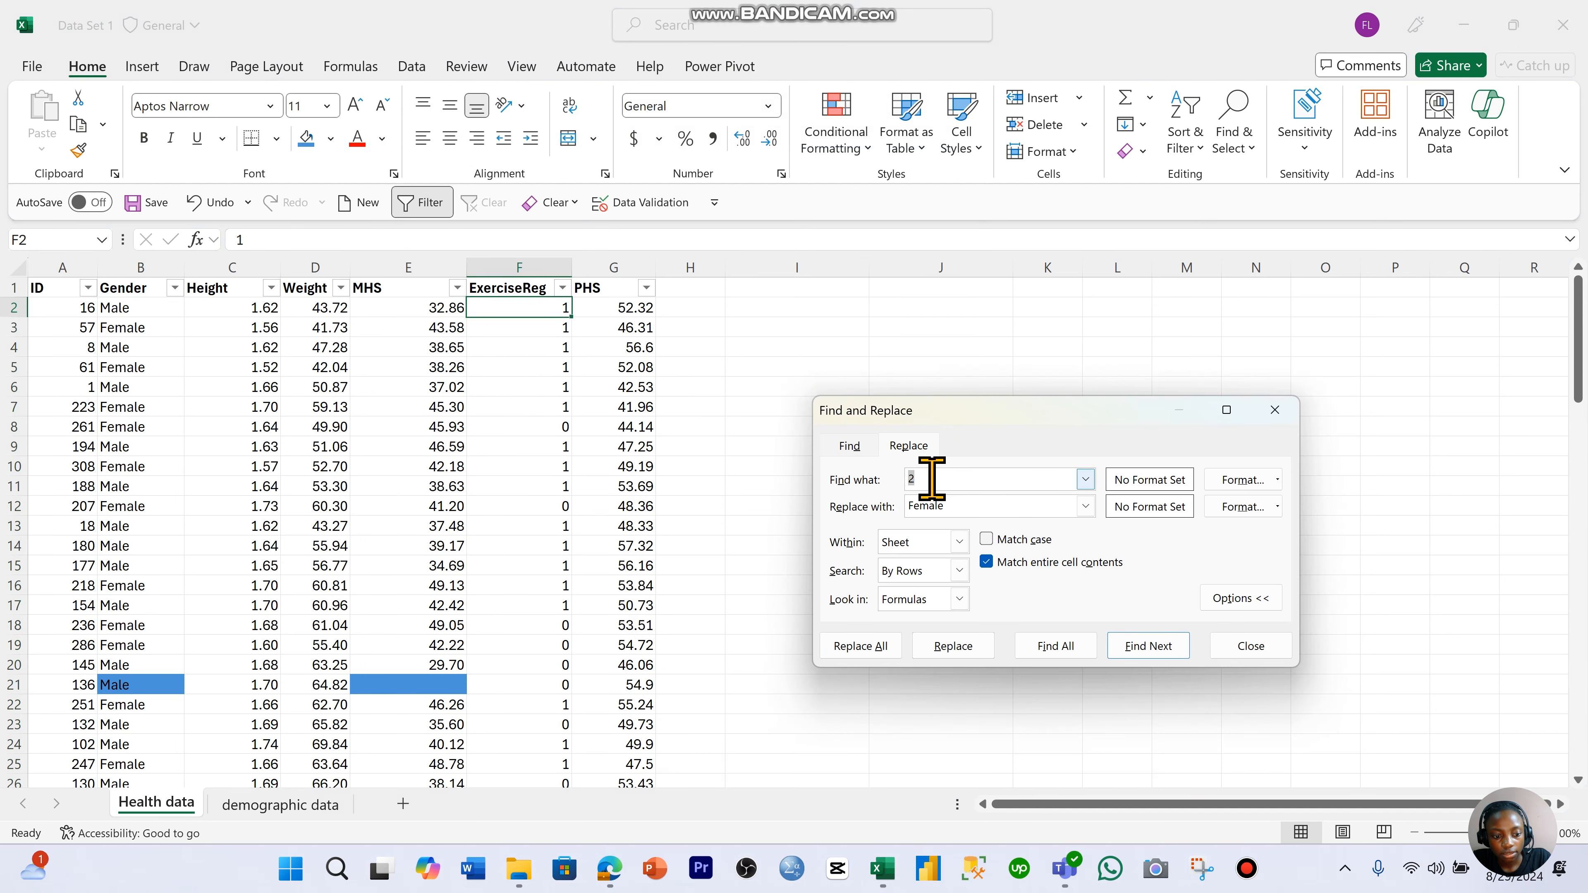
pyautogui.write('1')
pyautogui.press('Tab')
pyautogui.press('capslock')
pyautogui.write('Y')
pyautogui.press('capslock')
pyautogui.write('es')
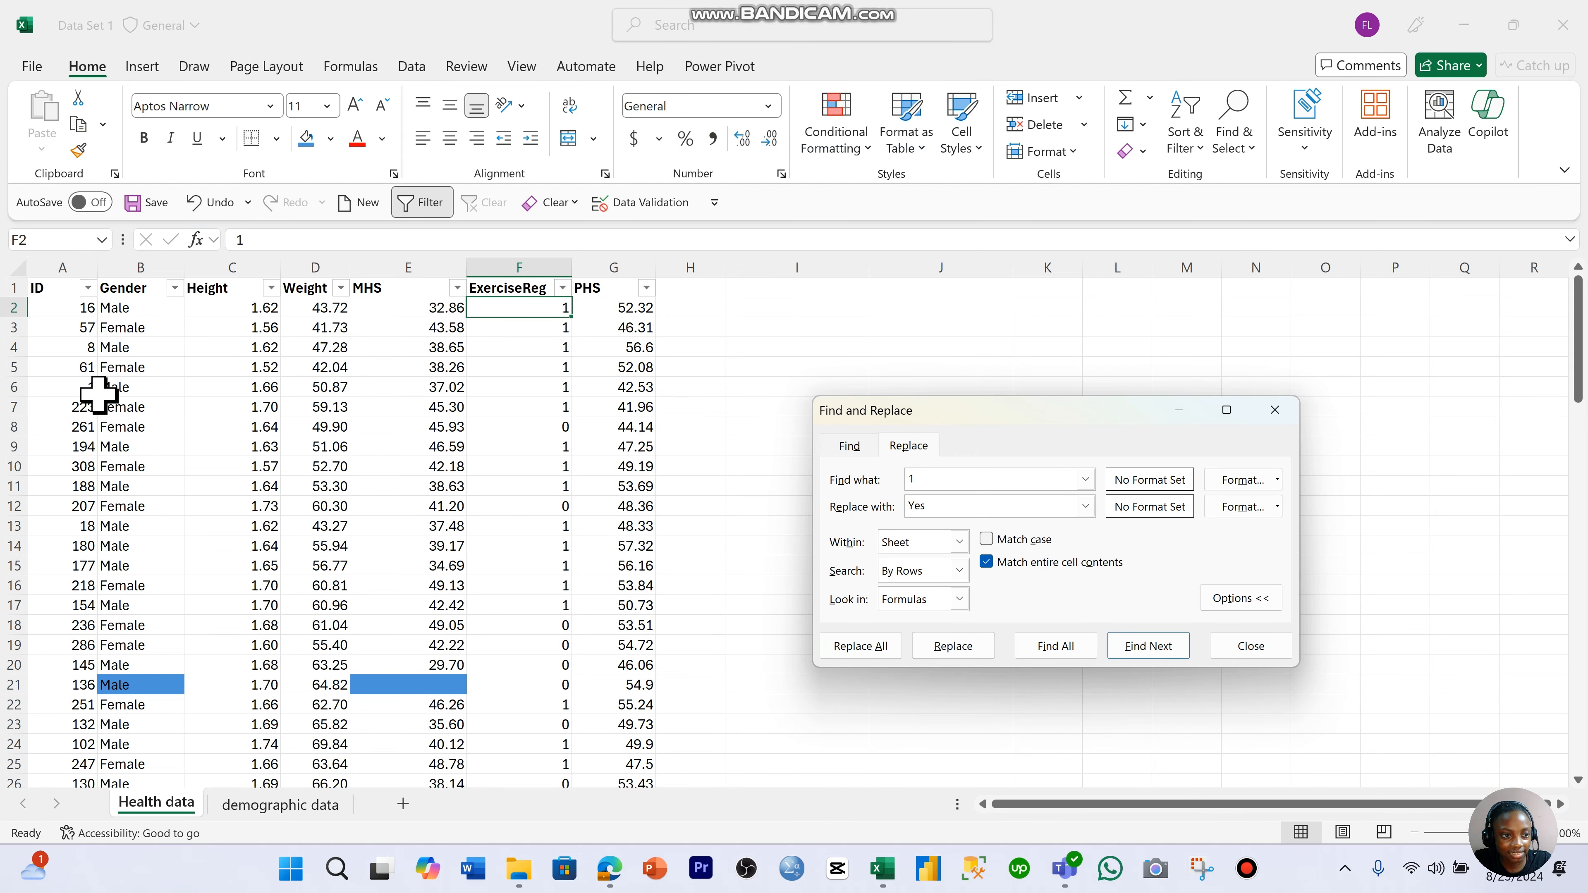
# - Select all ExerciseReg values from F2 down and replace every 1 in them with Yes
pyautogui.click(88, 386)
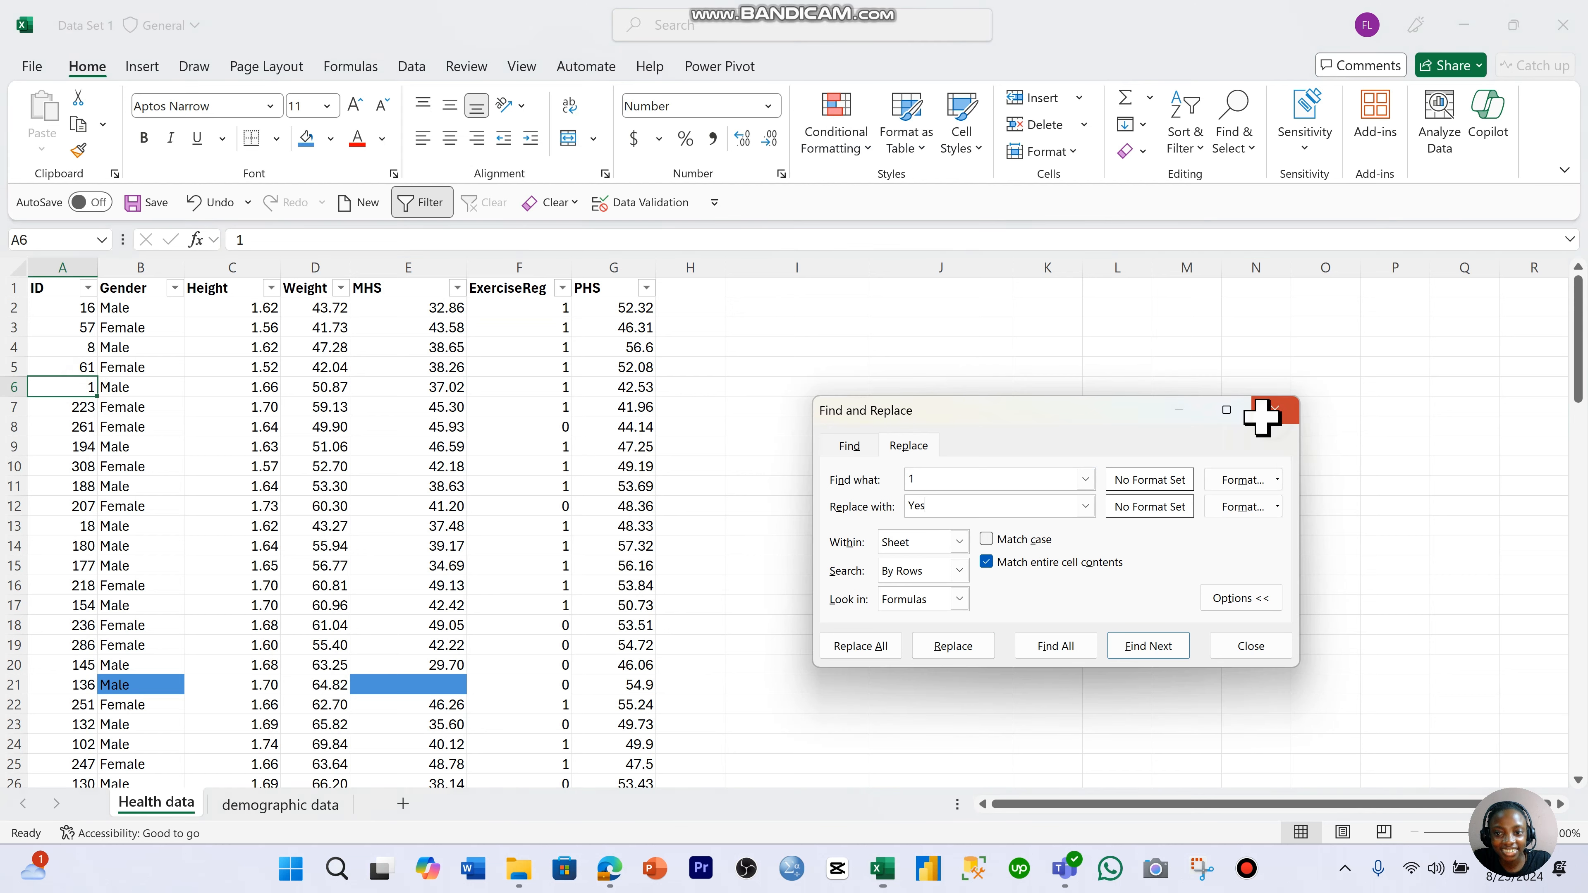
pyautogui.click(1274, 411)
pyautogui.click(540, 306)
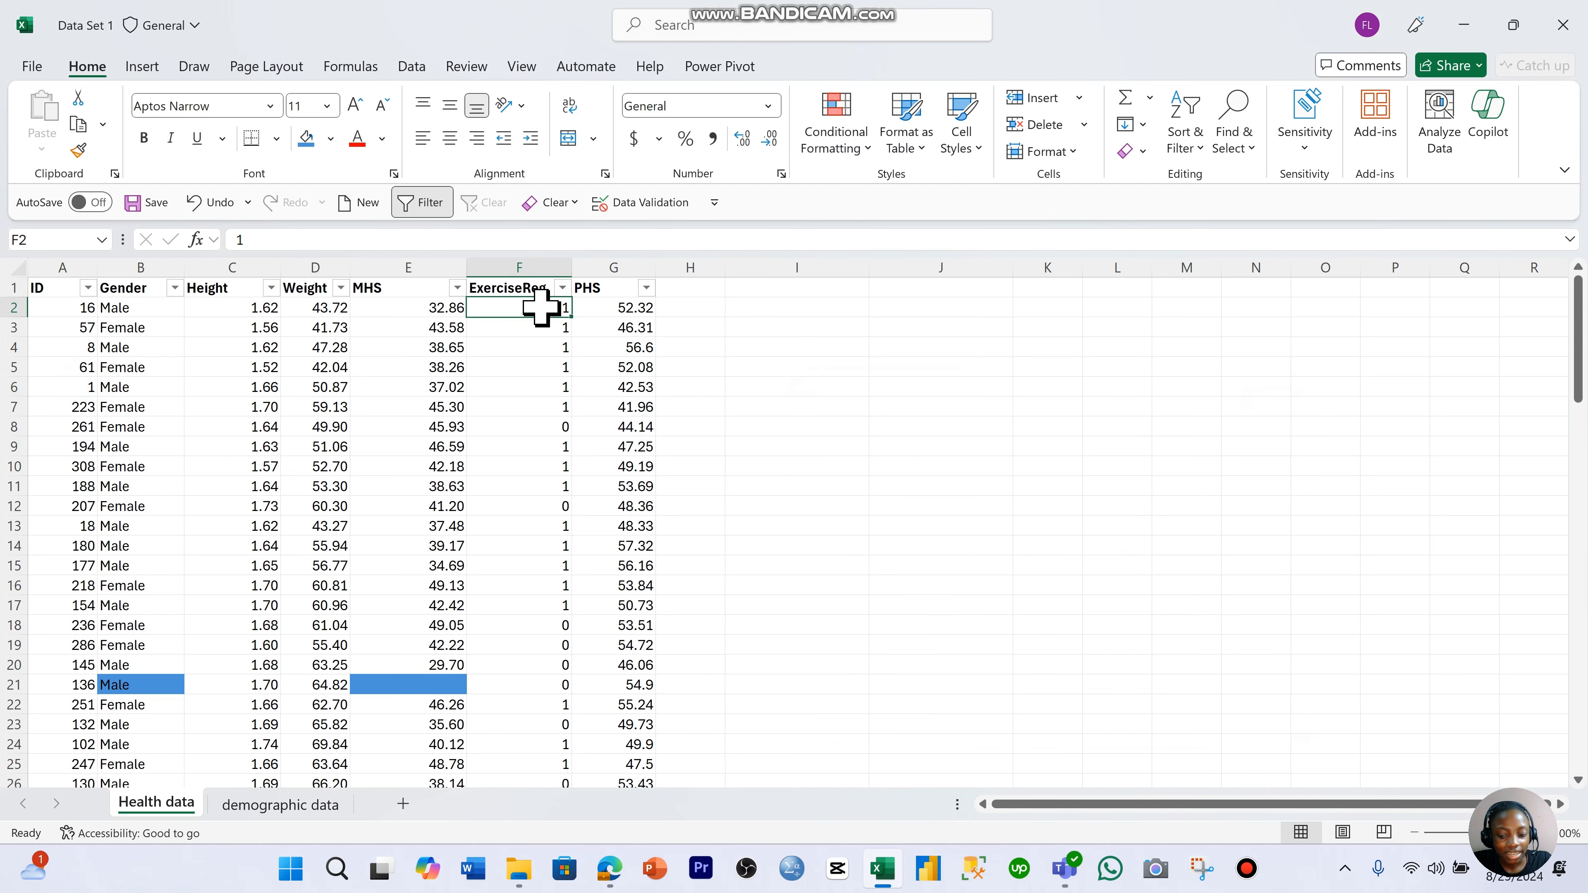
pyautogui.hotkey('ctrl', 'shift', 'Down')
pyautogui.hotkey('ctrl', 'h')
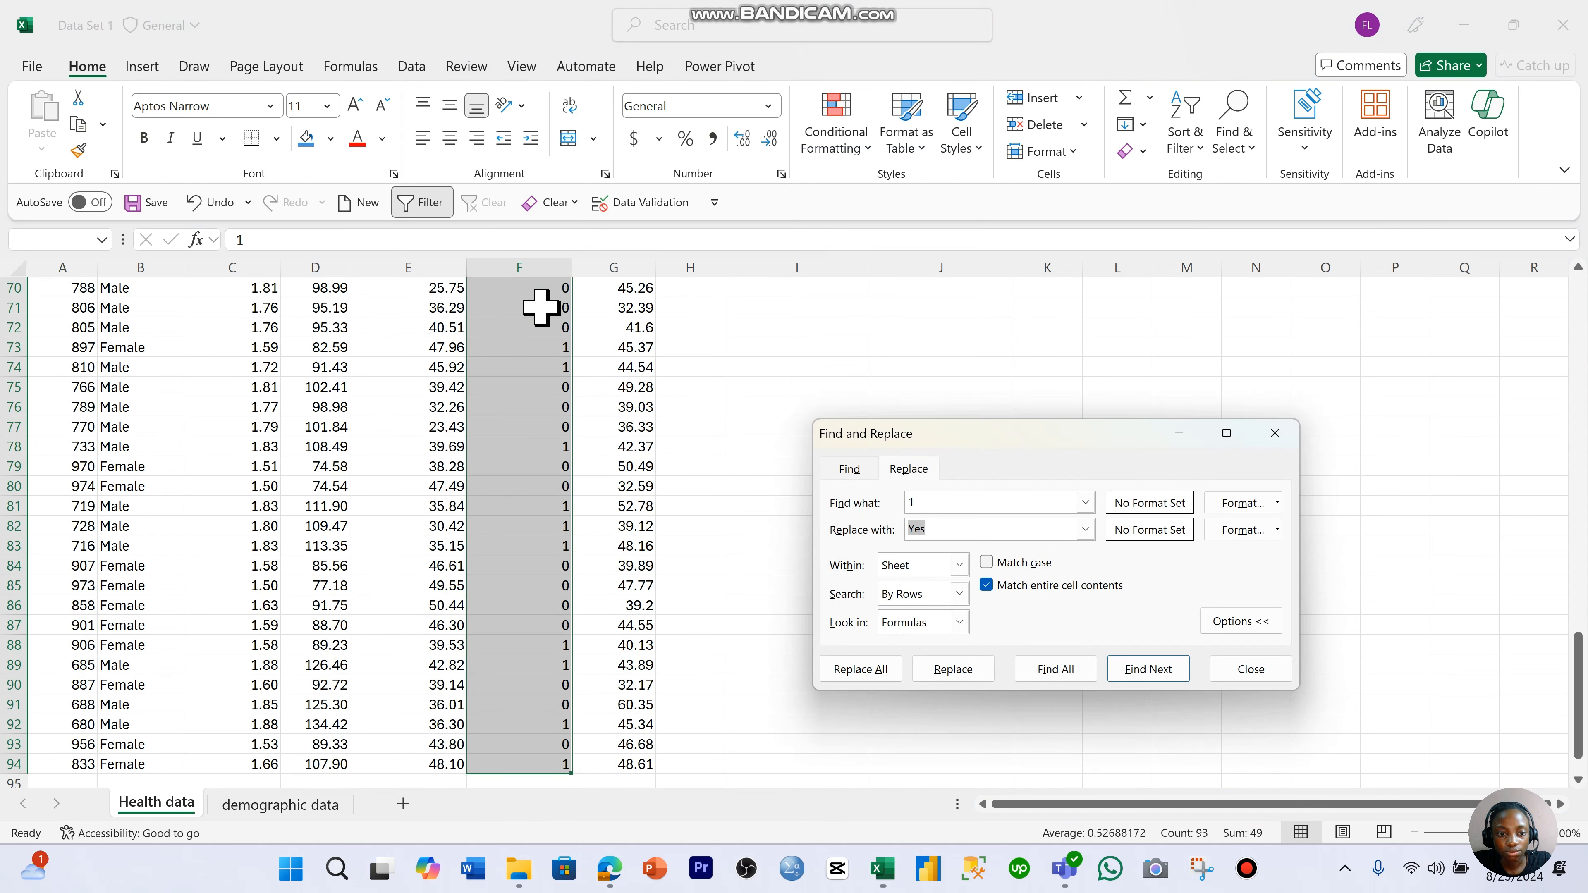
pyautogui.click(866, 671)
pyautogui.click(1179, 609)
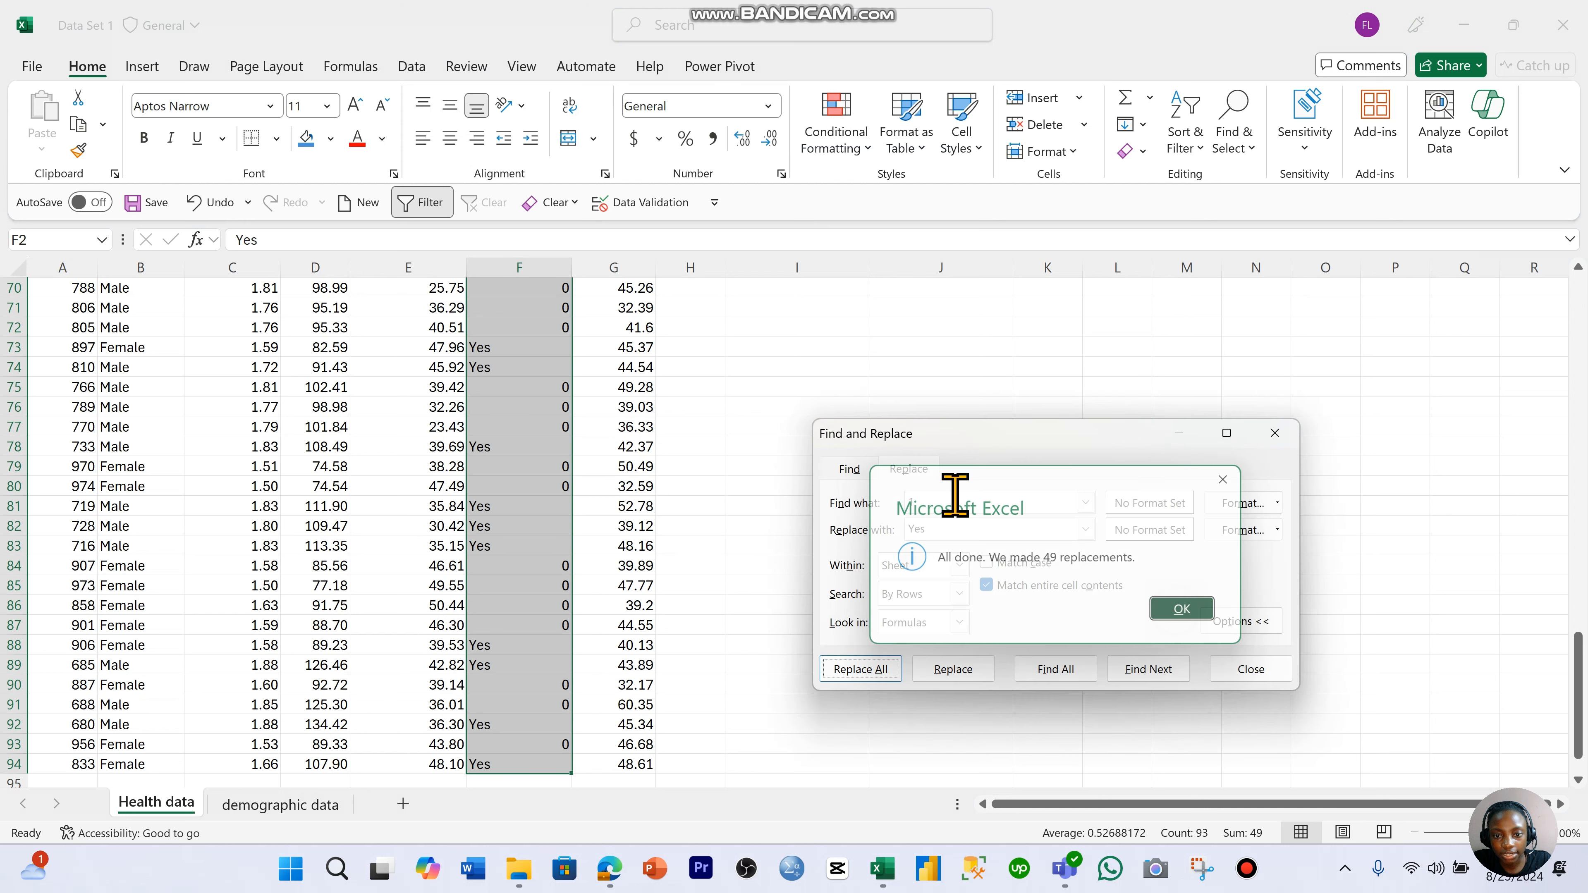
# - Replace every 0 with No in the selected ExerciseReg cells and close the dialog
pyautogui.moveTo(1502, 800); pyautogui.dragTo(1470, 581)
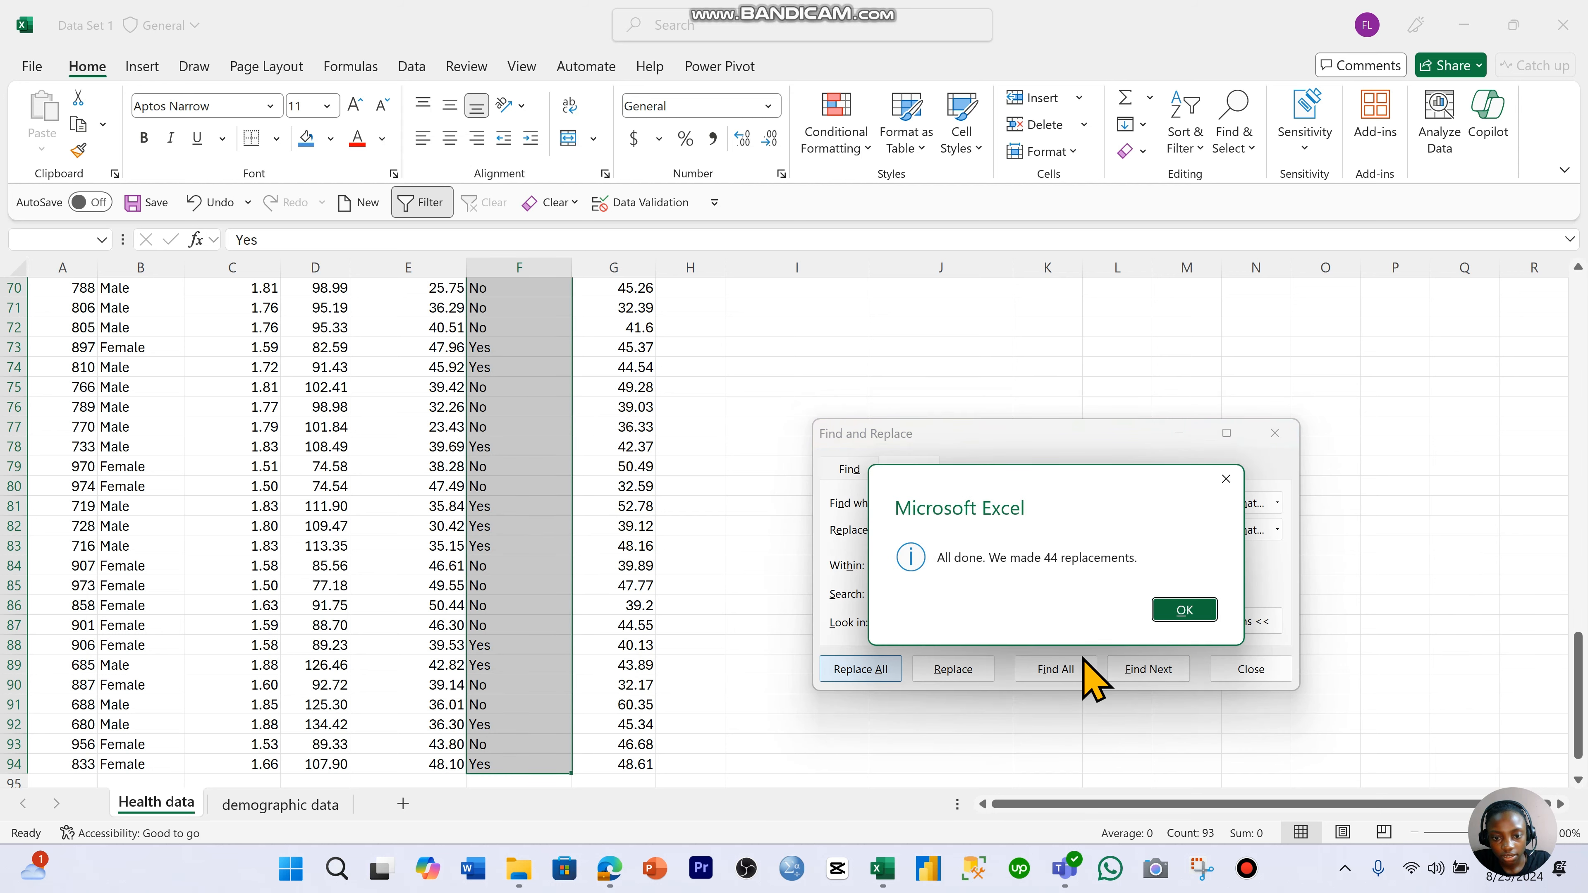
pyautogui.click(1184, 610)
pyautogui.click(1275, 433)
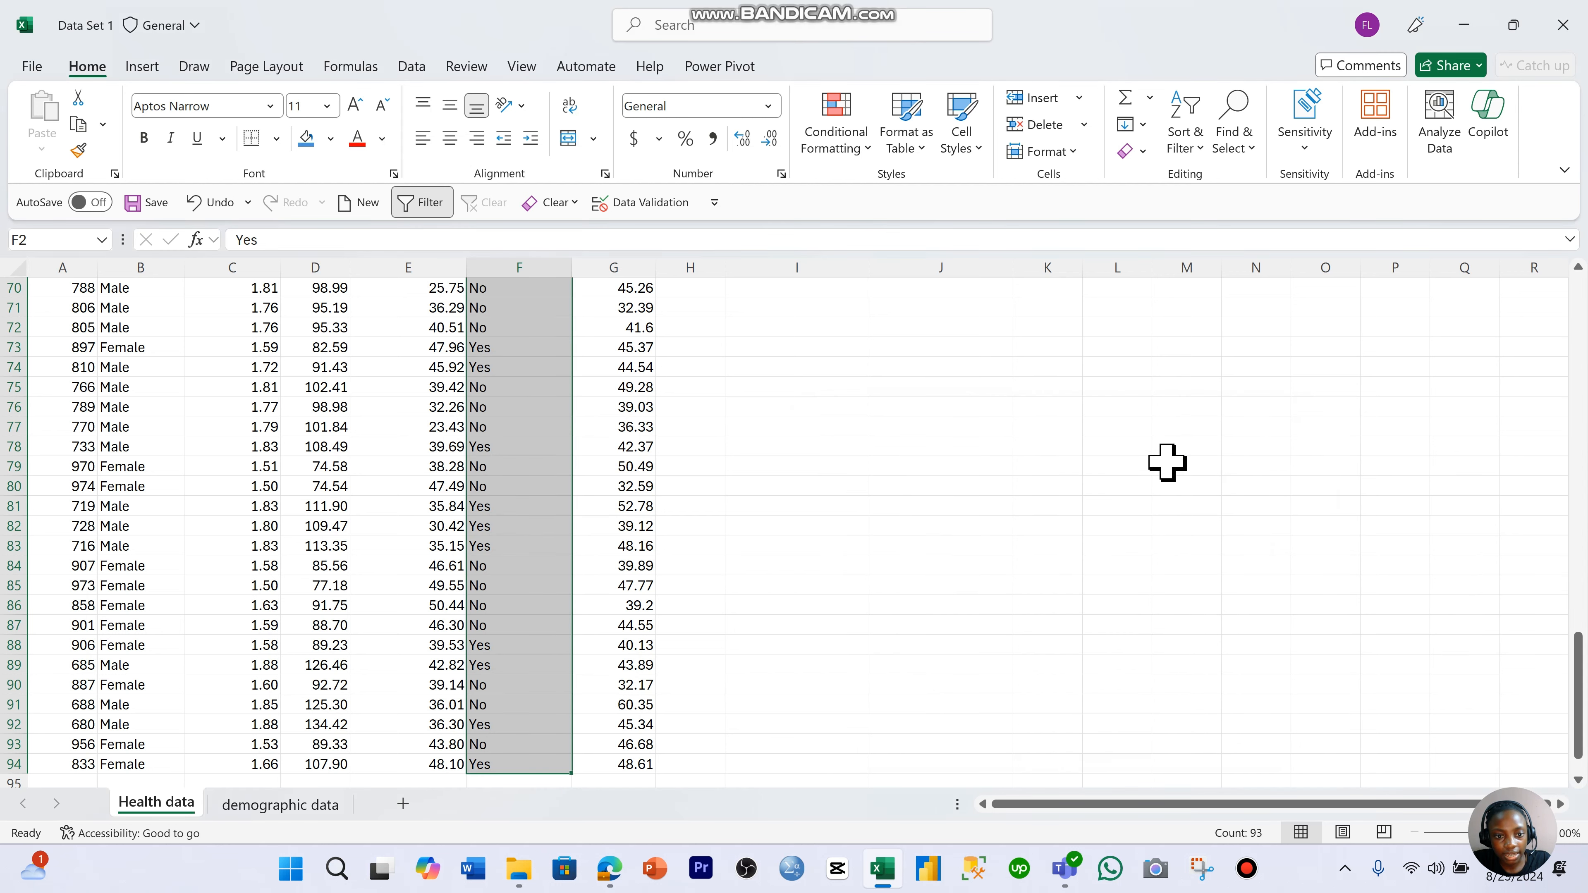
pyautogui.scroll(20, 783, 505)
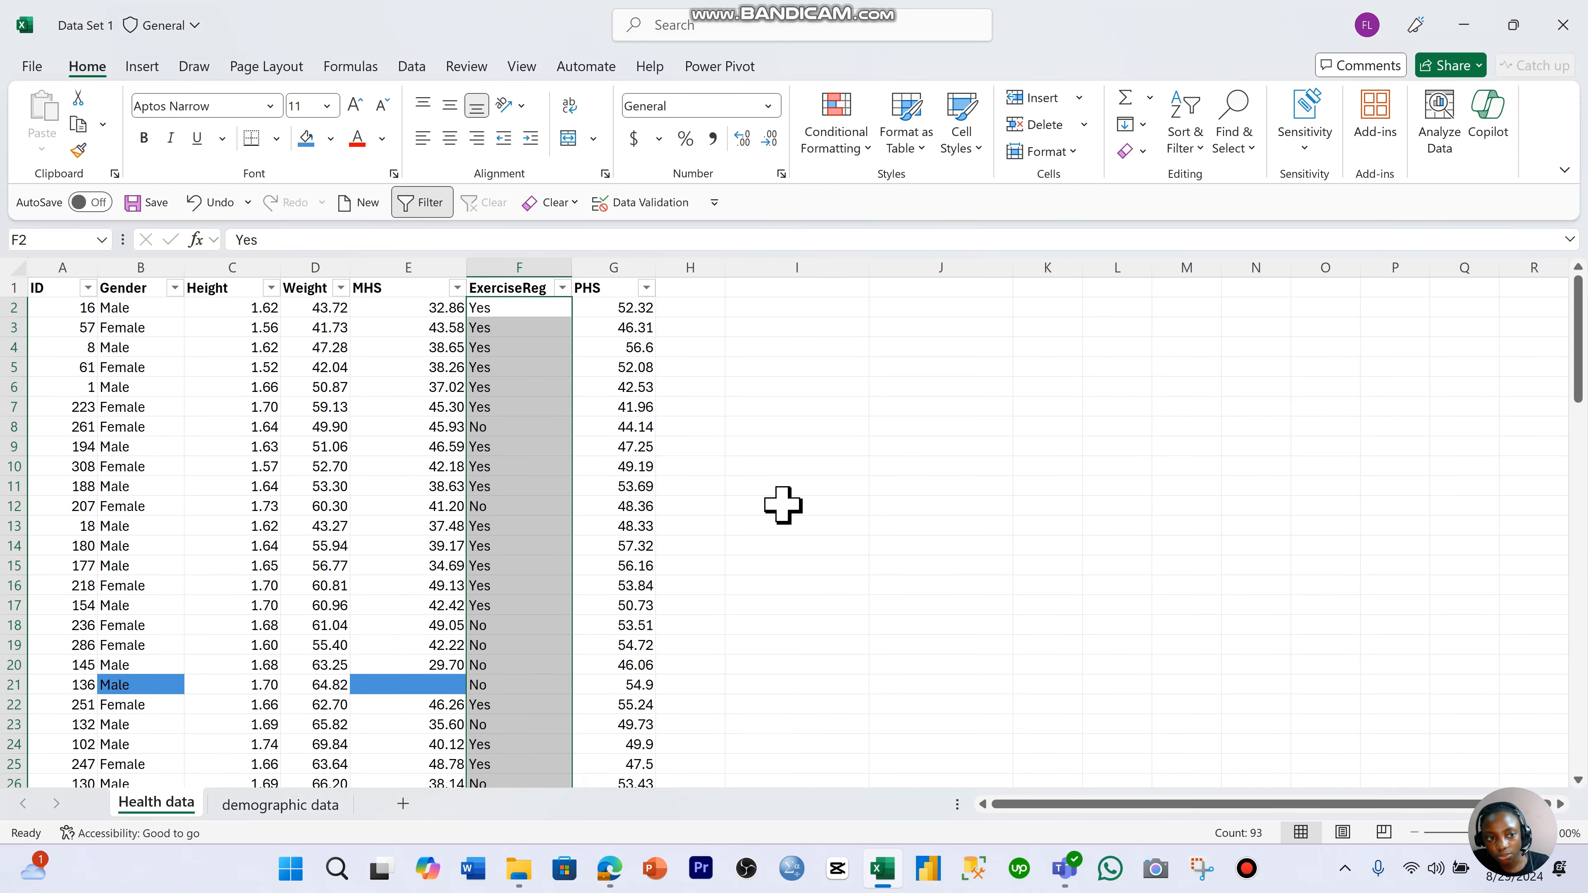
pyautogui.click(789, 545)
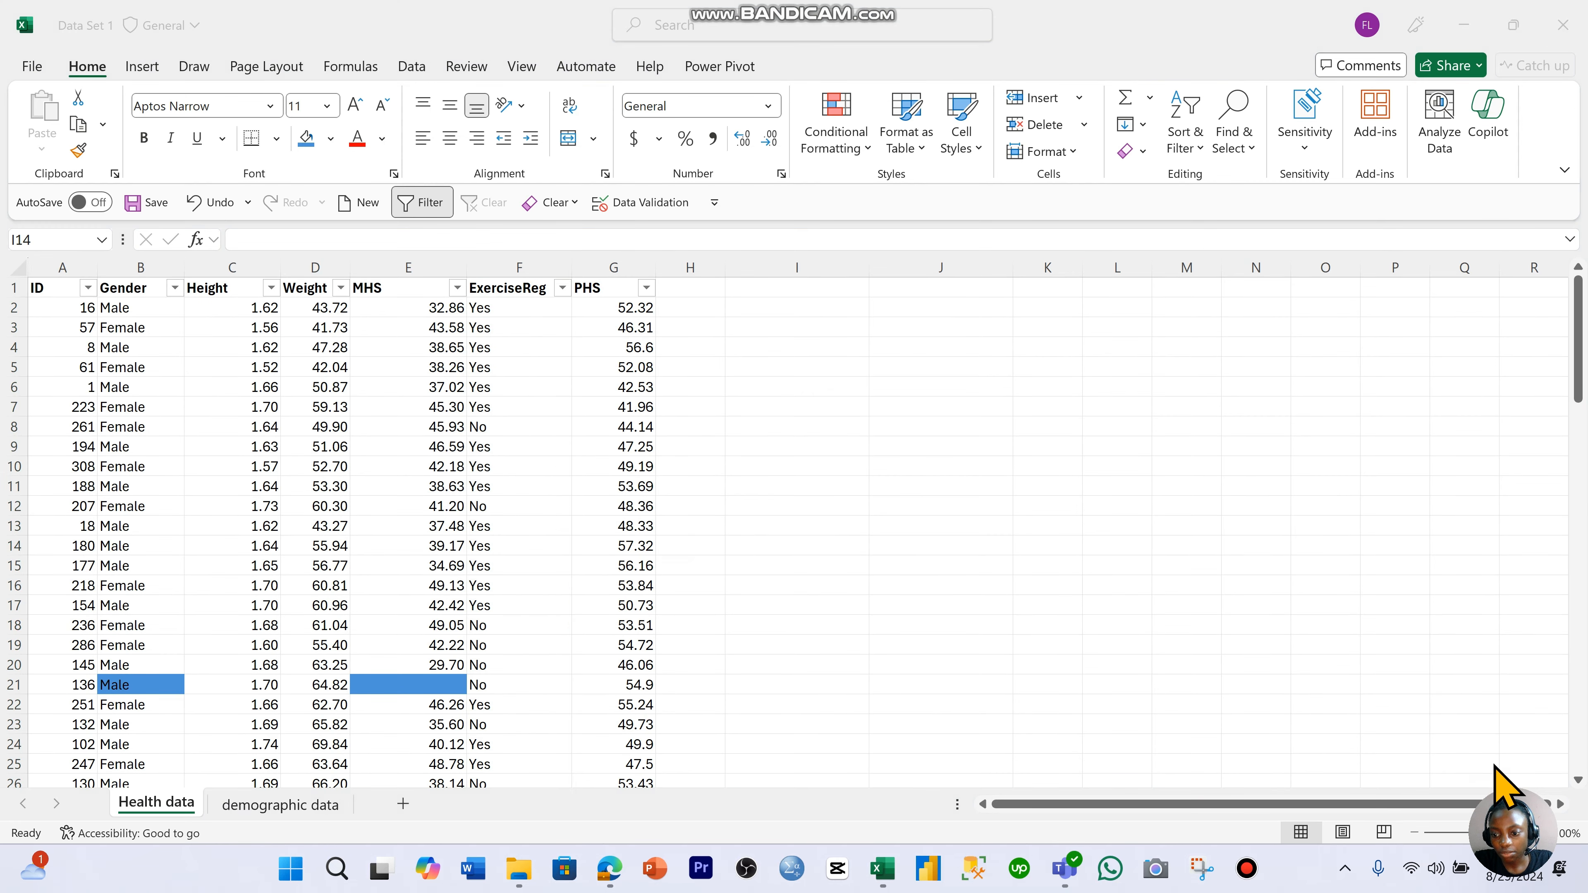
# - Open the demographic data sheet and examine the capitalization and spacing of the entries in the Name column
pyautogui.moveTo(1504, 800); pyautogui.dragTo(1276, 483)
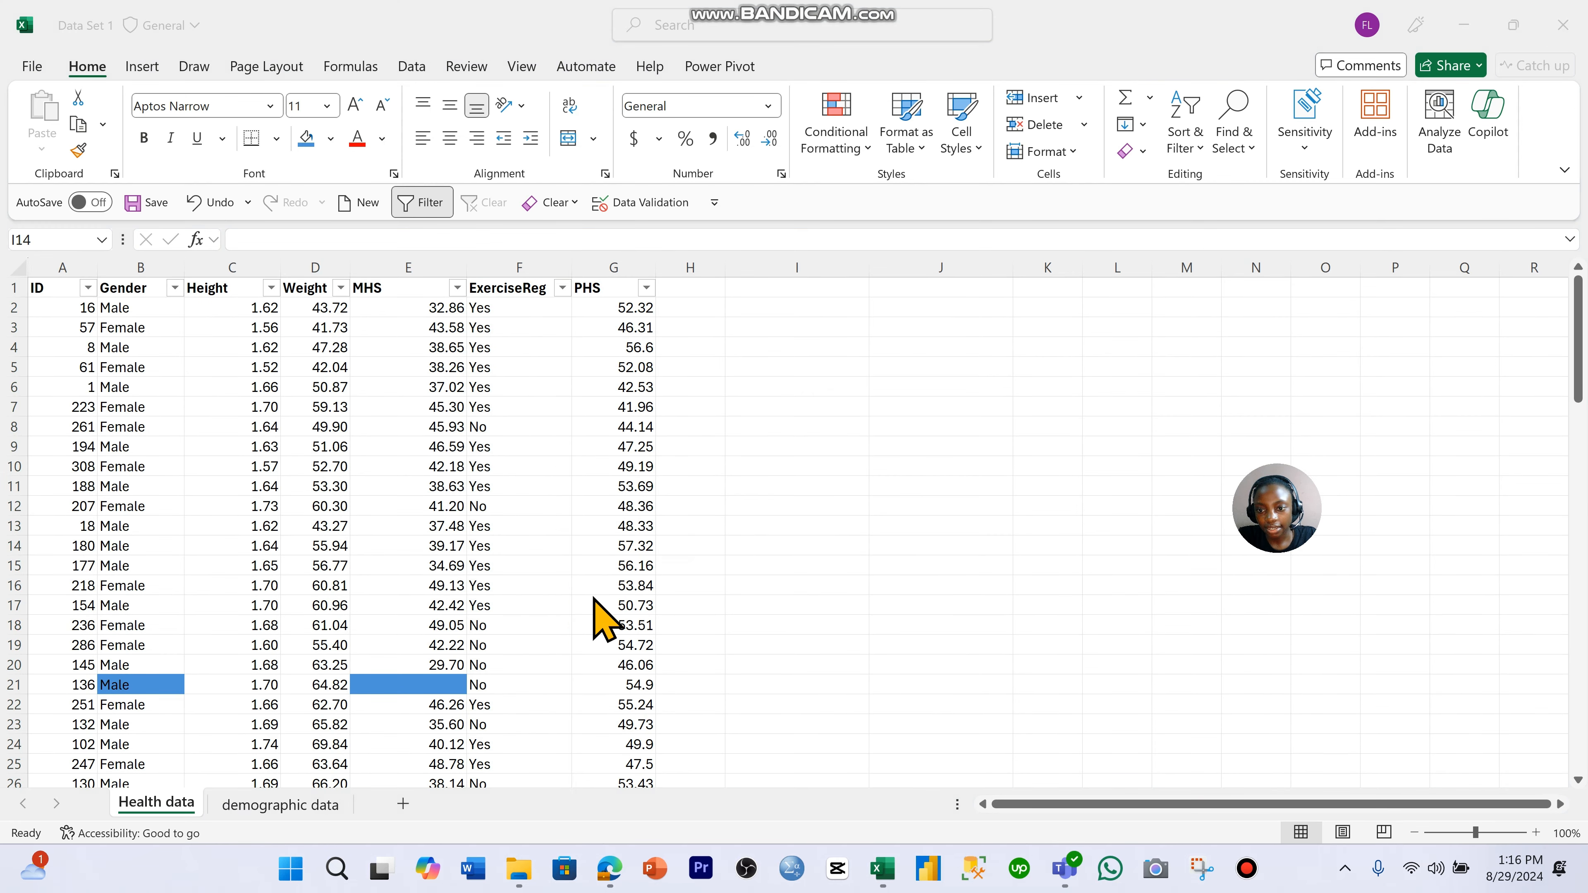
pyautogui.click(322, 813)
pyautogui.click(319, 805)
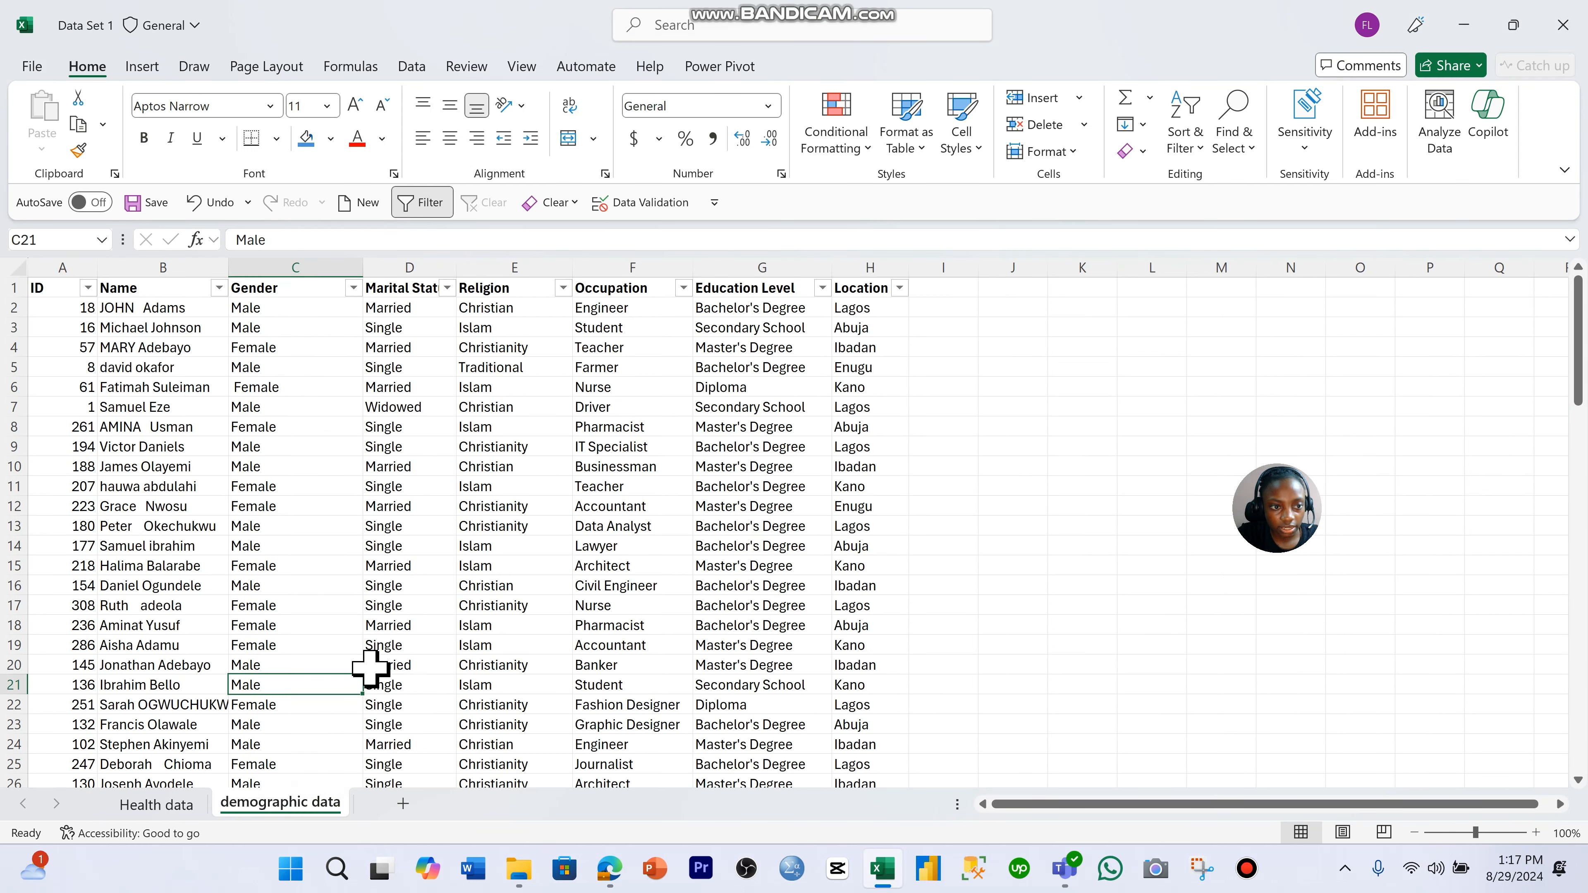
pyautogui.click(128, 310)
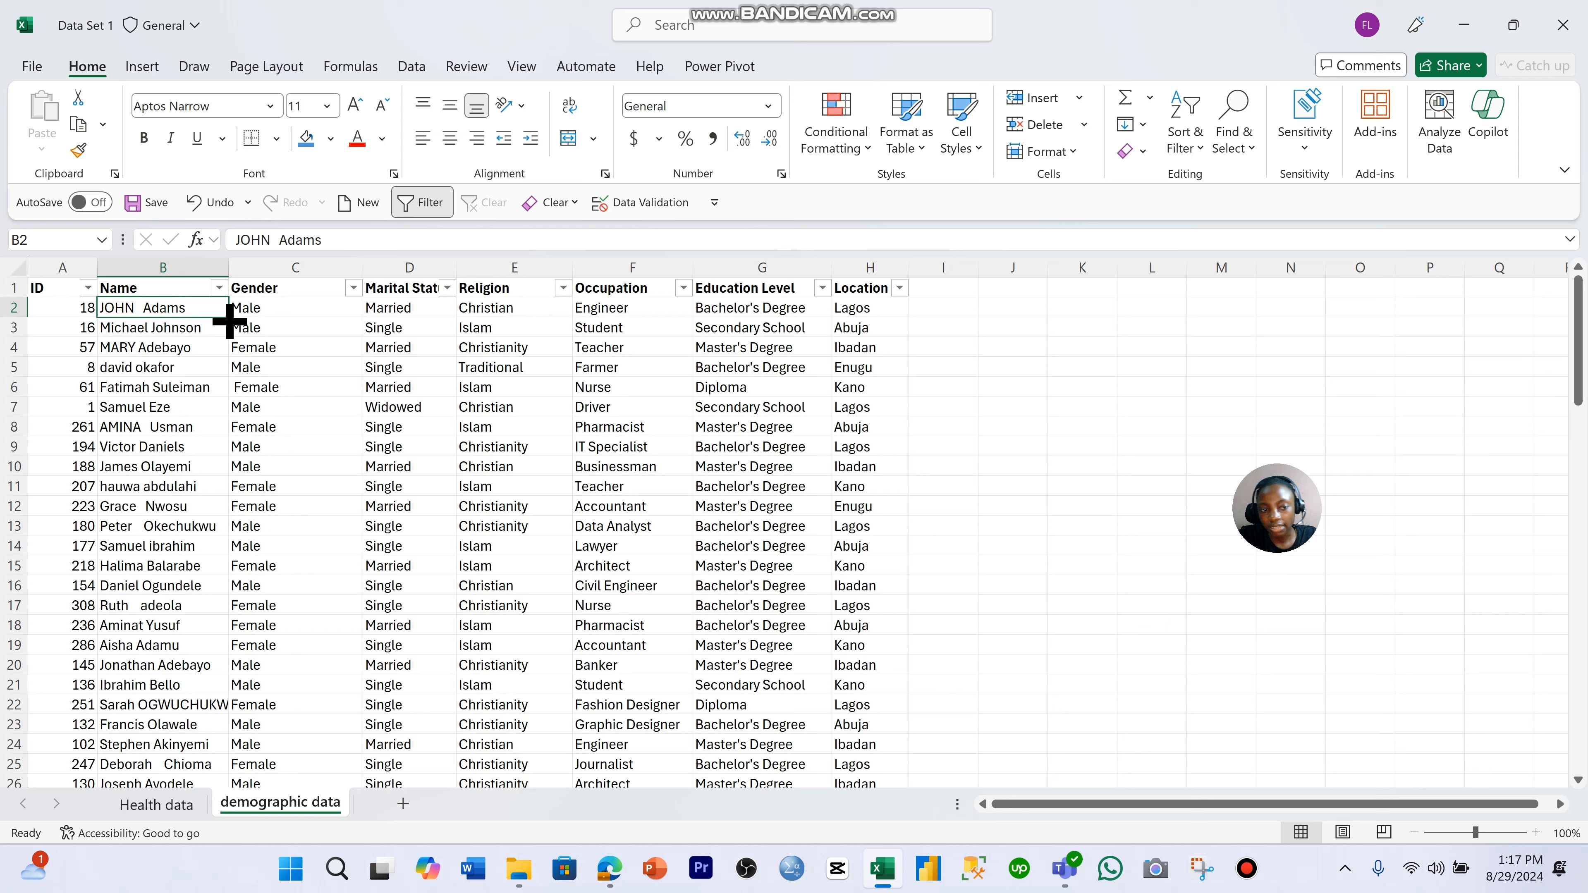
pyautogui.click(219, 289)
pyautogui.click(219, 289)
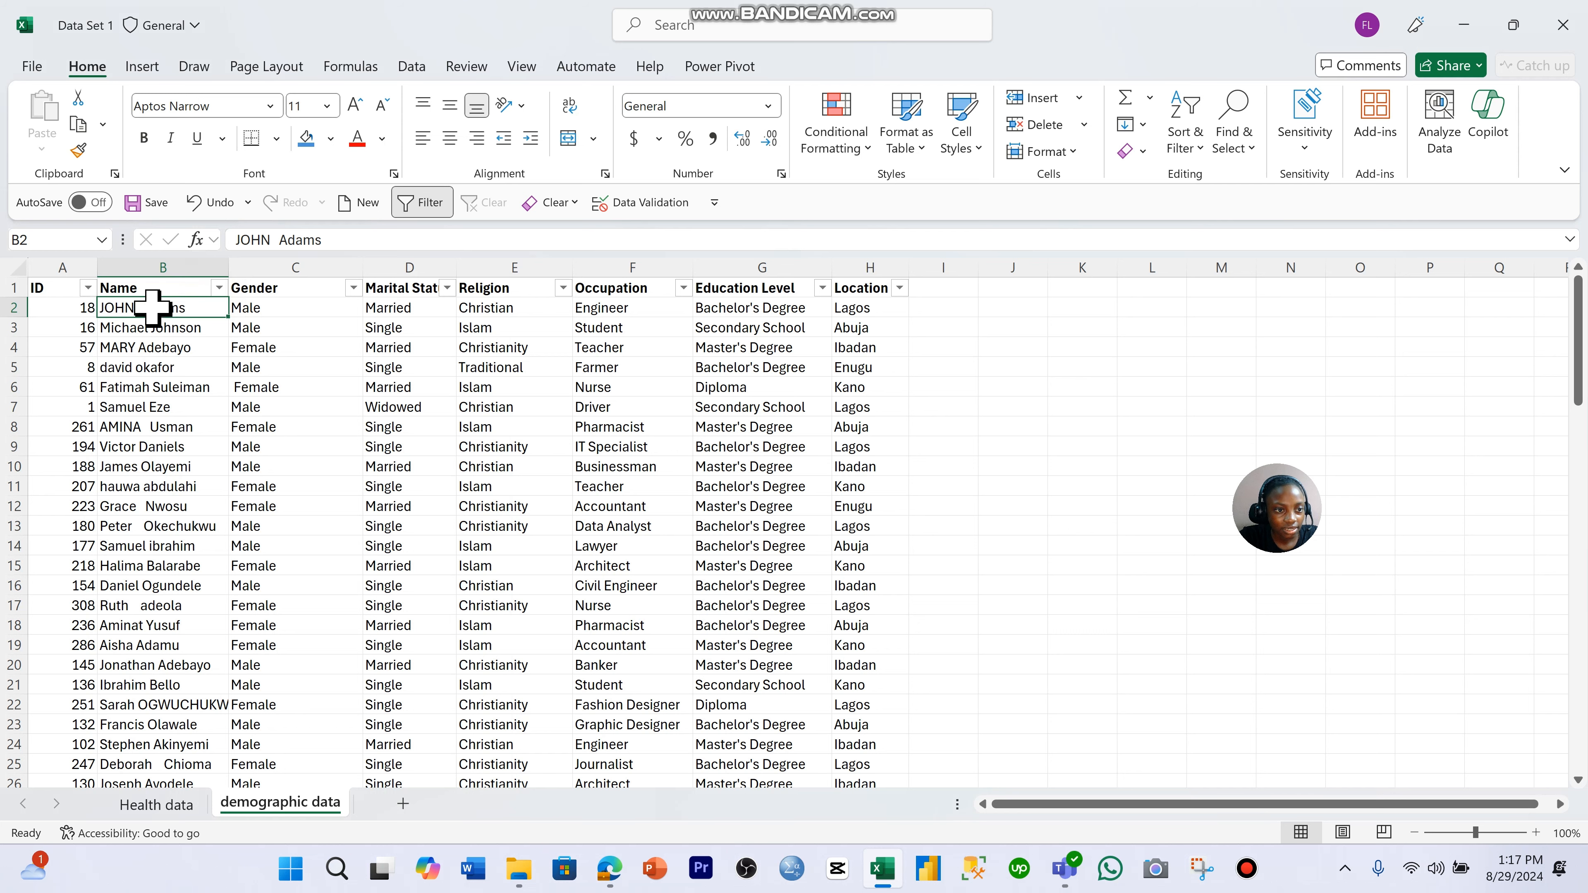
pyautogui.scroll(-9, 213, 365)
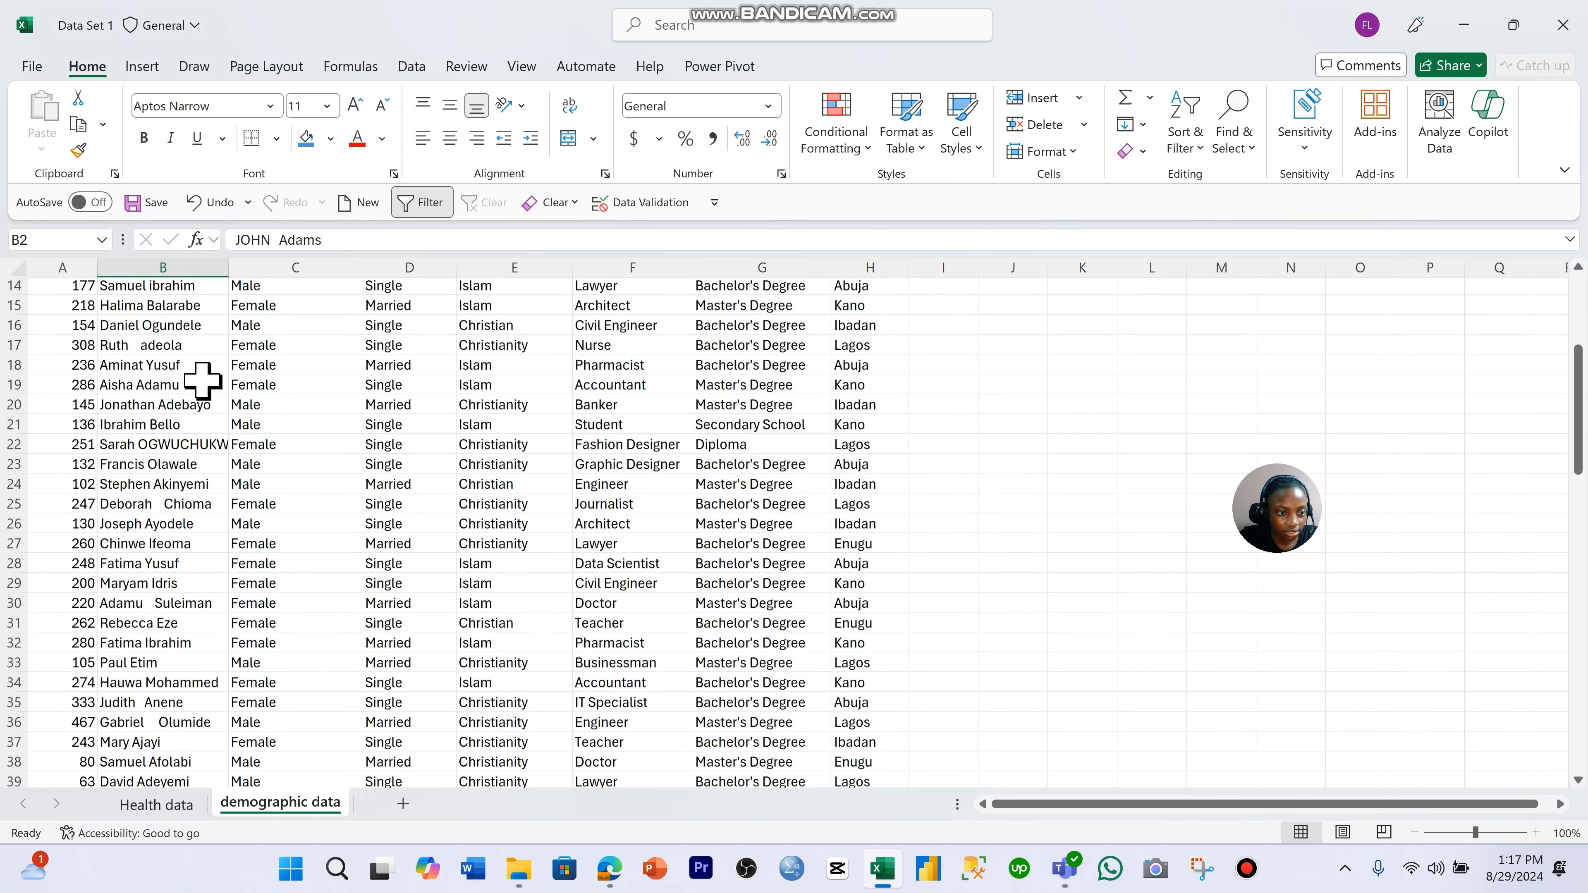
pyautogui.scroll(-16, 202, 385)
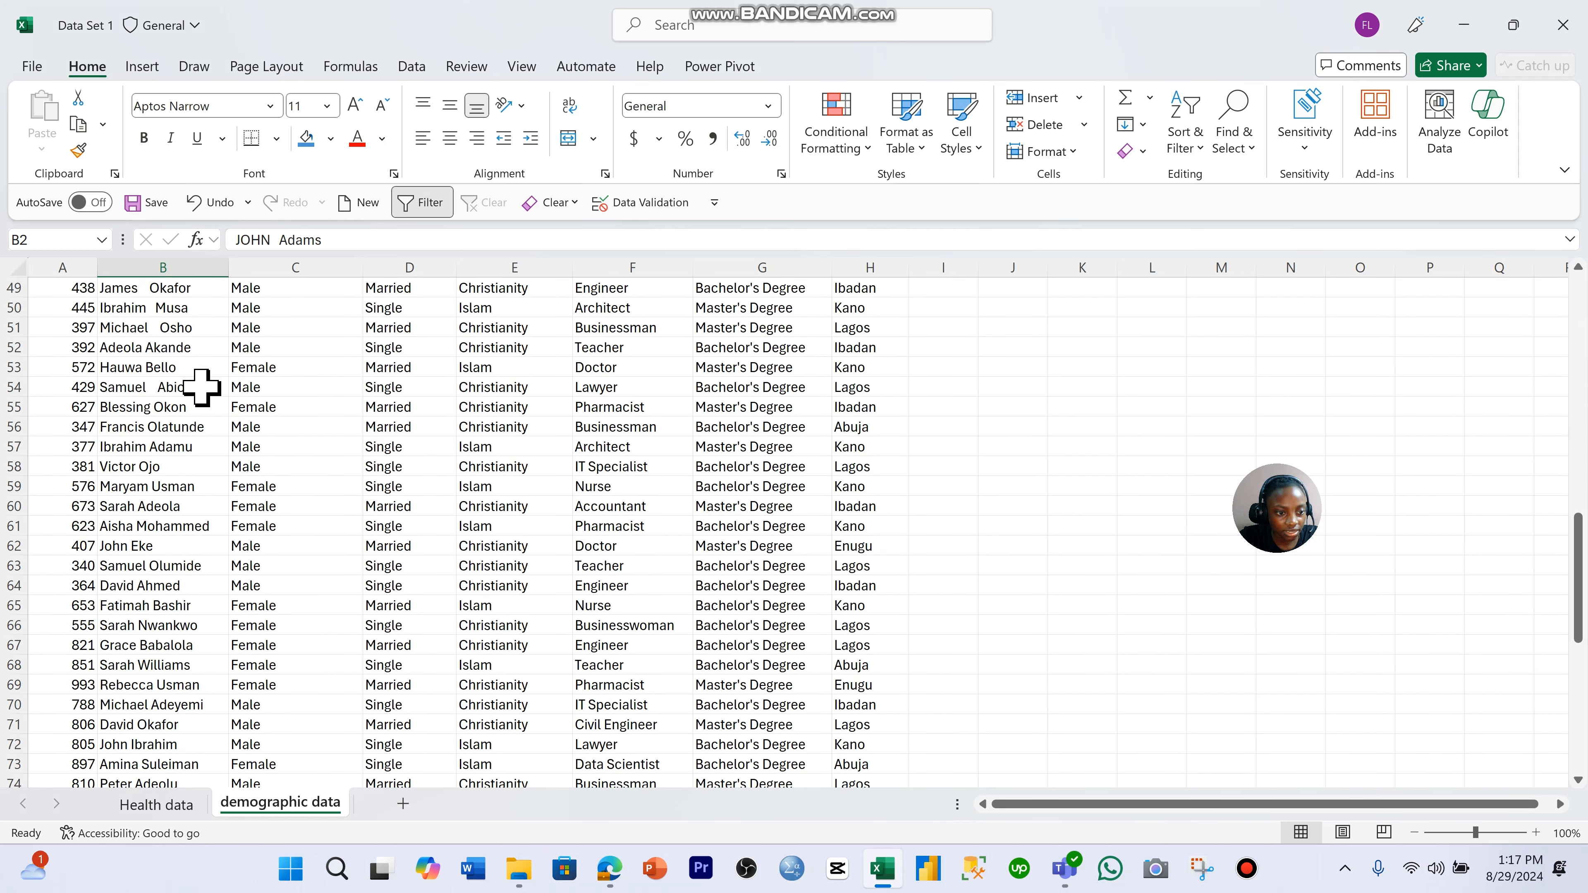
pyautogui.scroll(20, 201, 389)
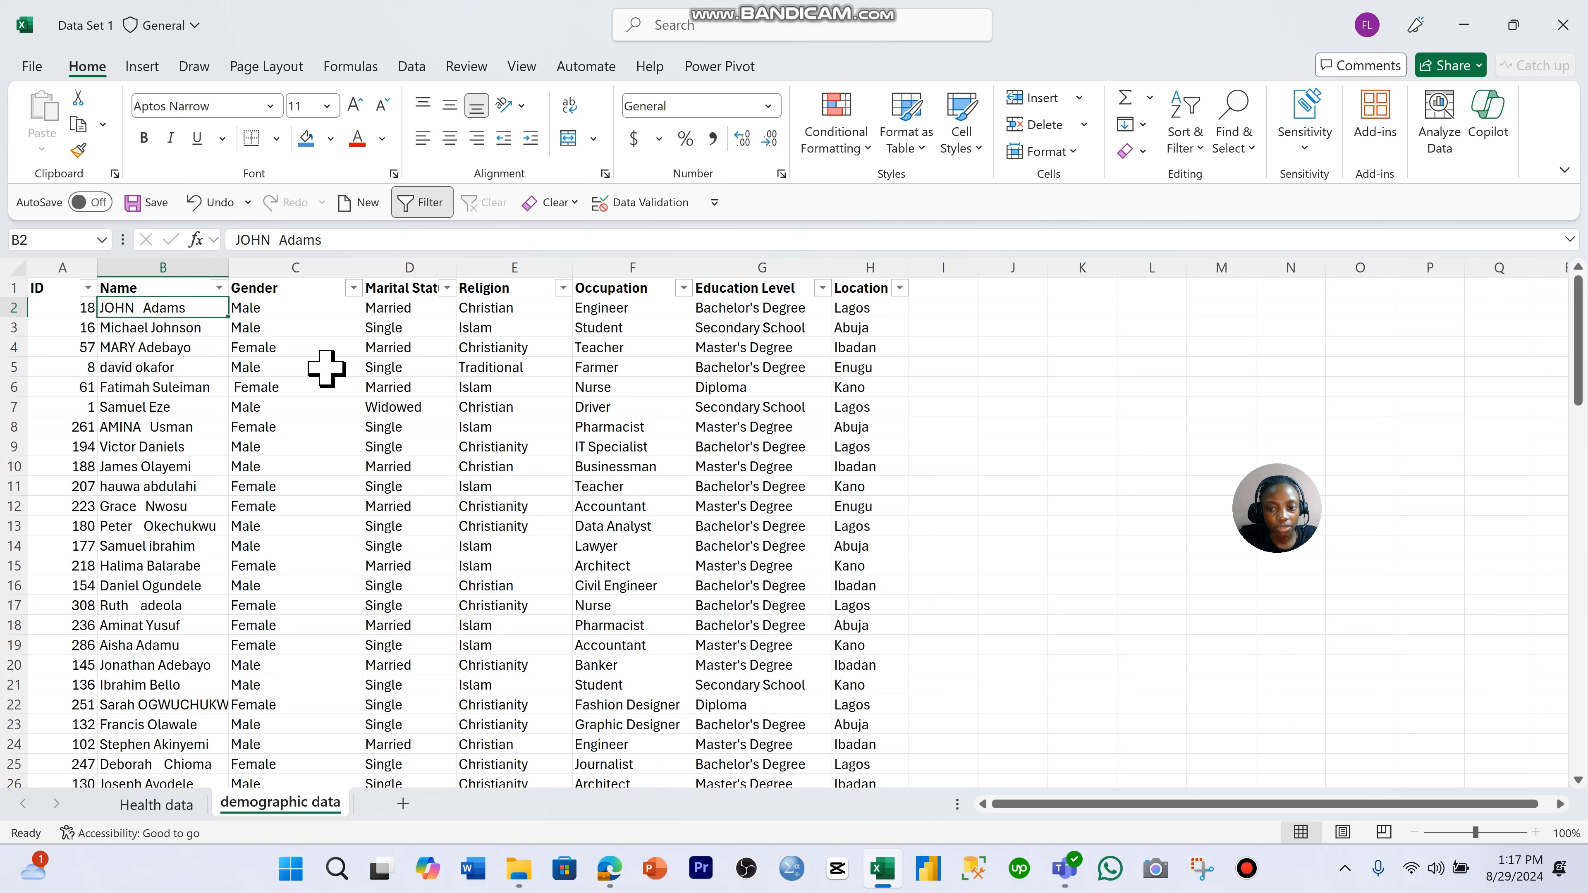
pyautogui.click(159, 349)
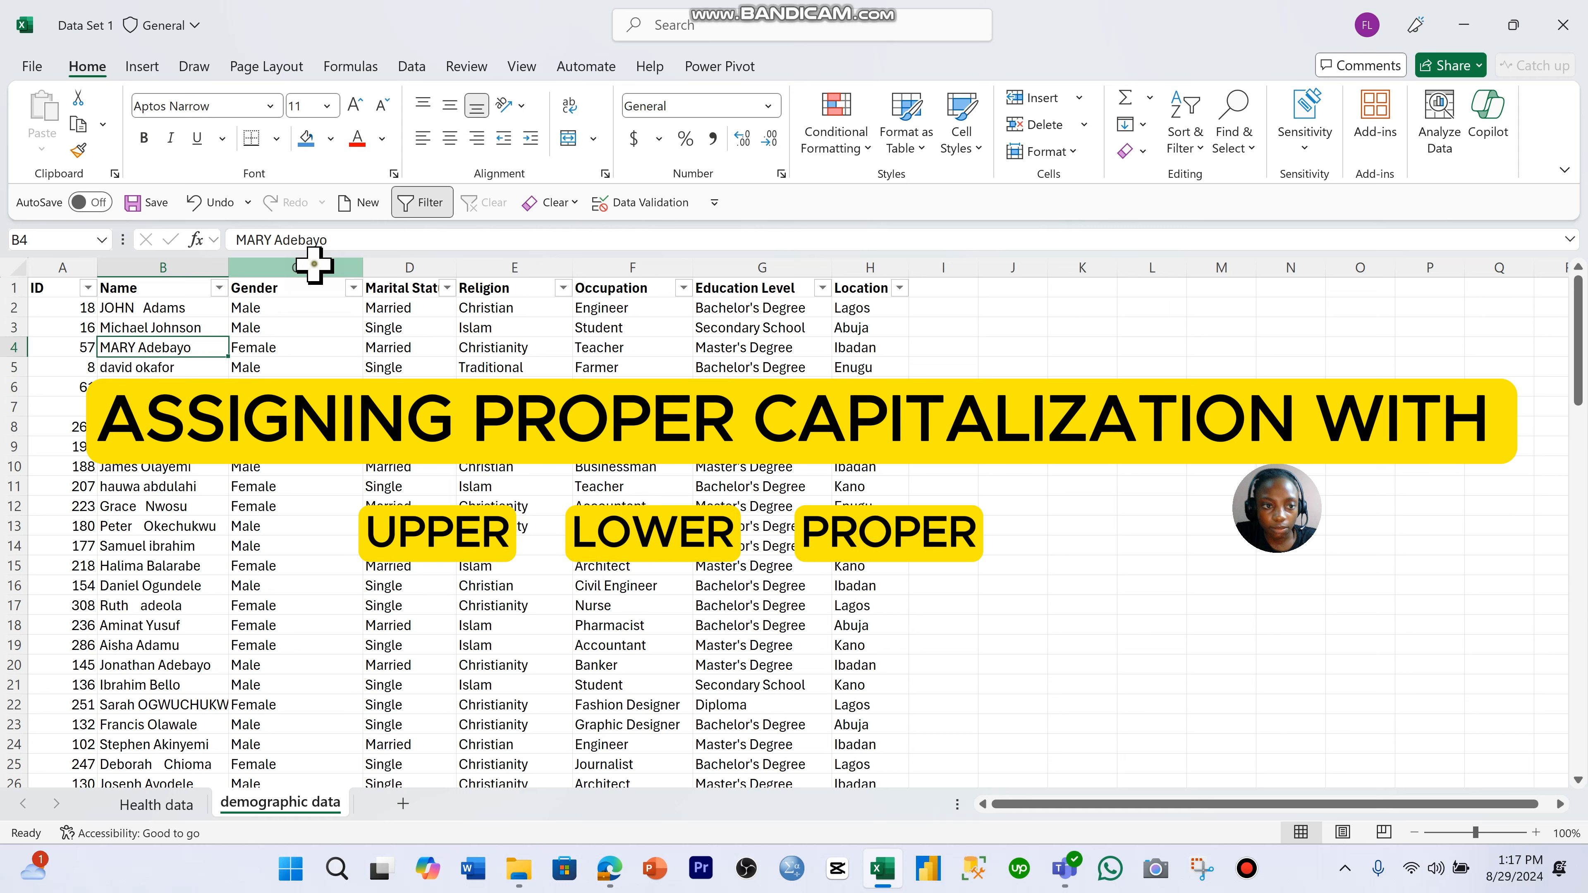
# - Insert a blank column between Name and Gender and select its header cell C1
pyautogui.click(314, 264)
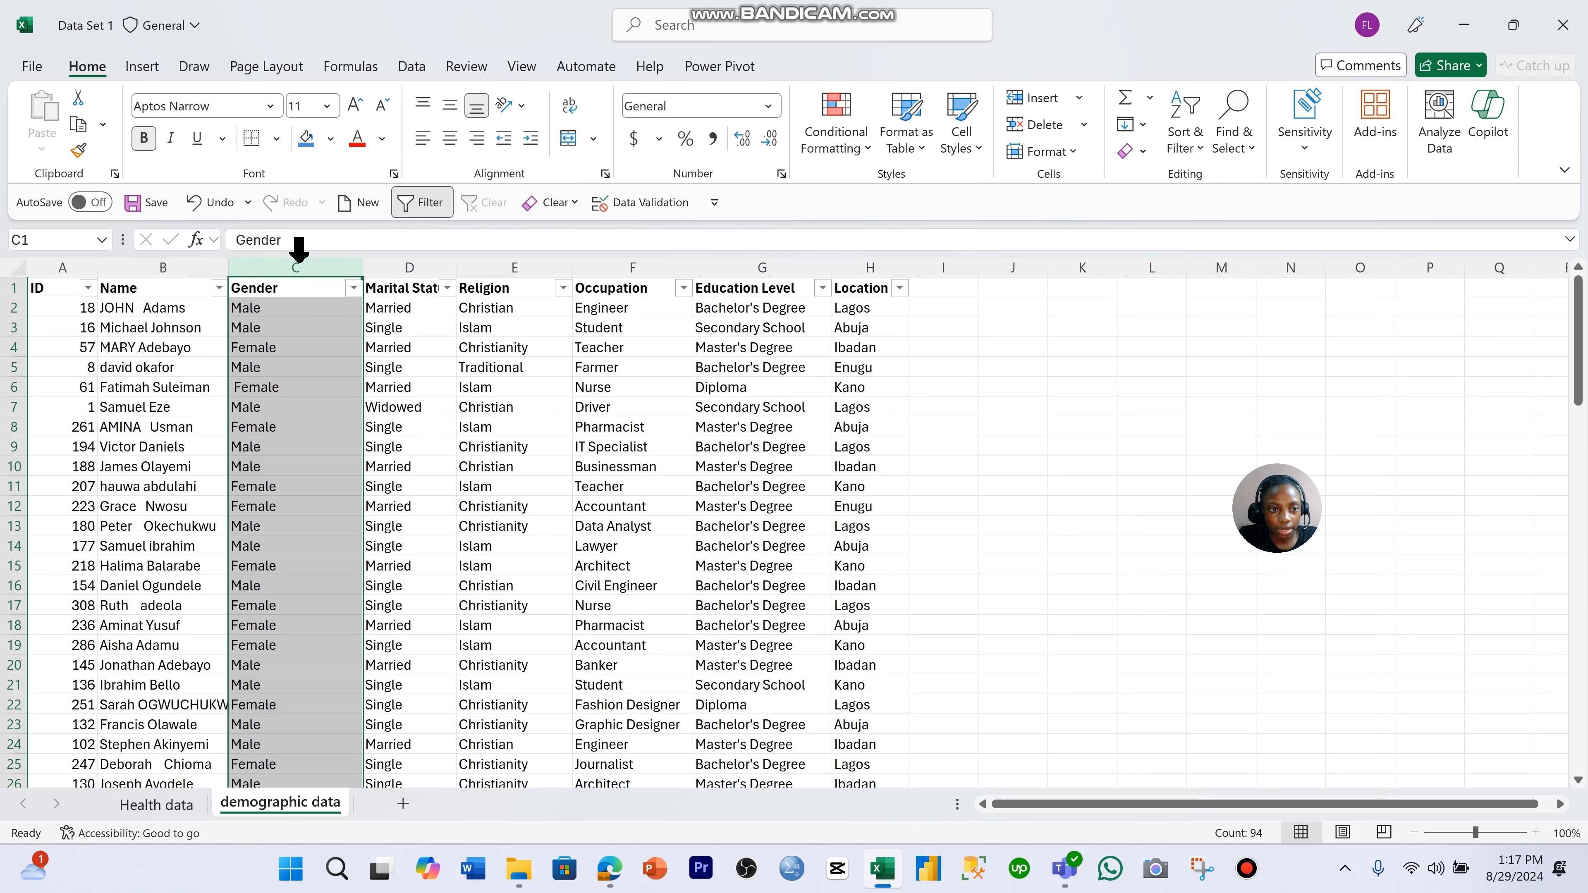
pyautogui.rightClick(300, 302)
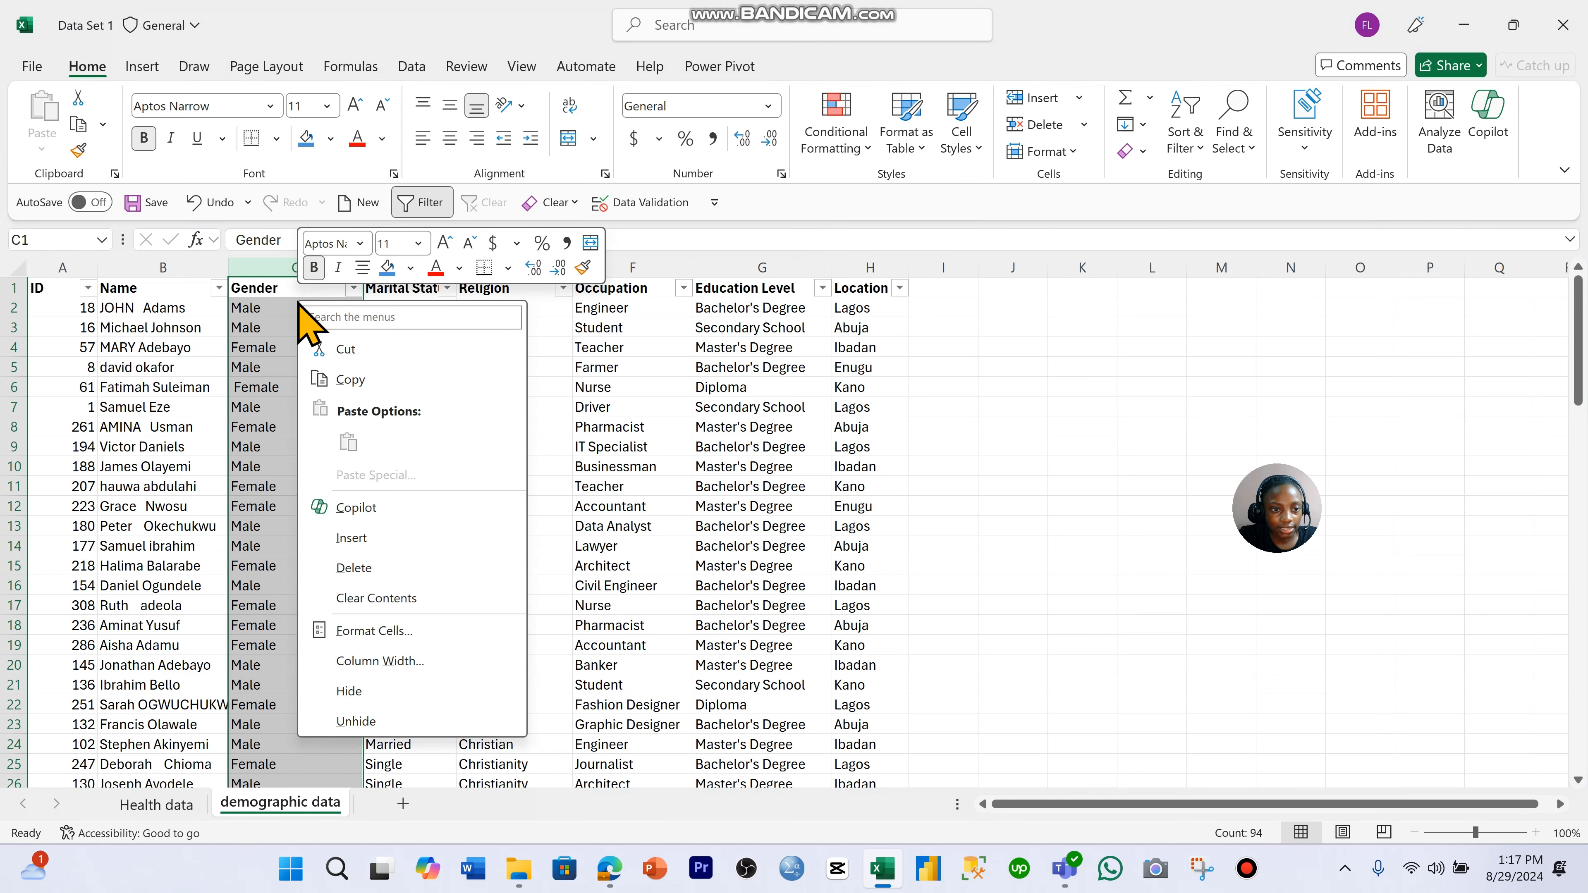
pyautogui.click(423, 529)
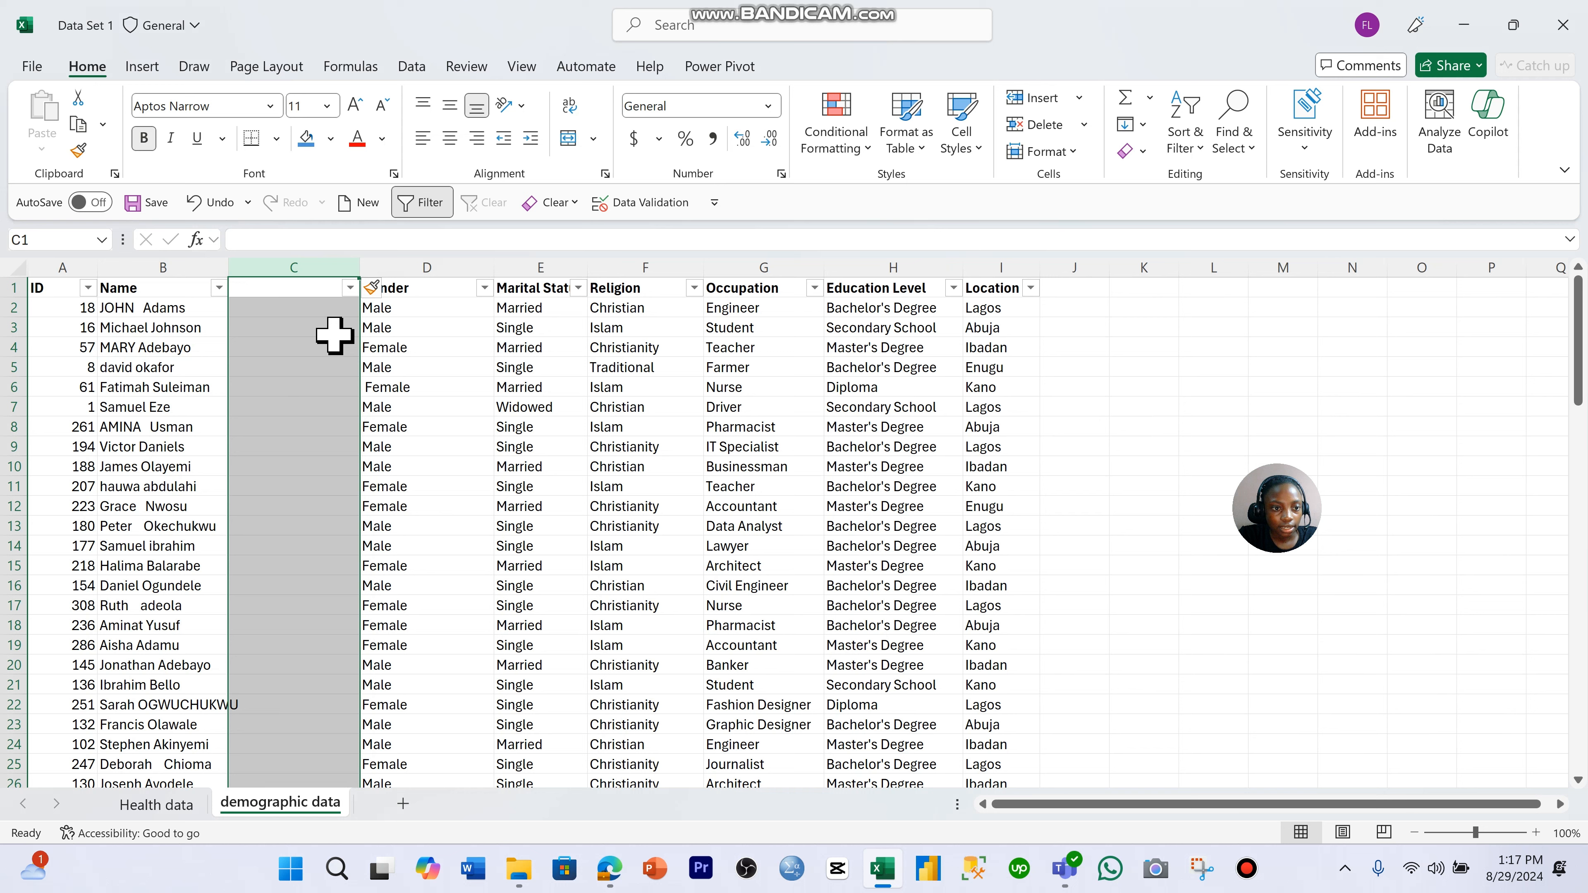
pyautogui.click(305, 298)
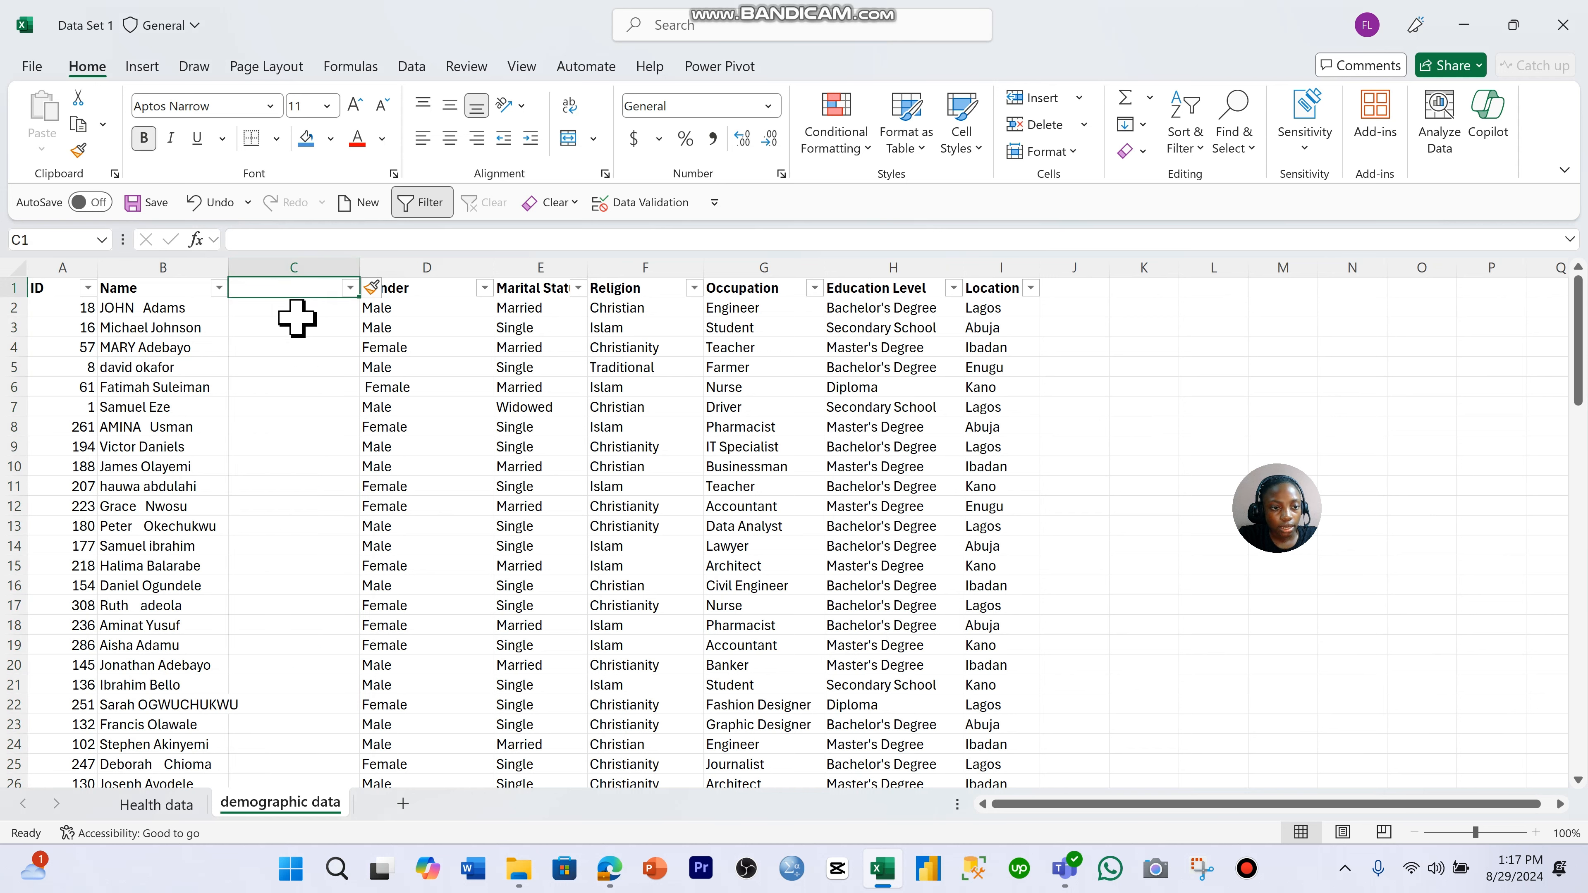
# - Enter the formula =UPPER(B2) in cell C2 to convert the first name to uppercase
pyautogui.click(297, 310)
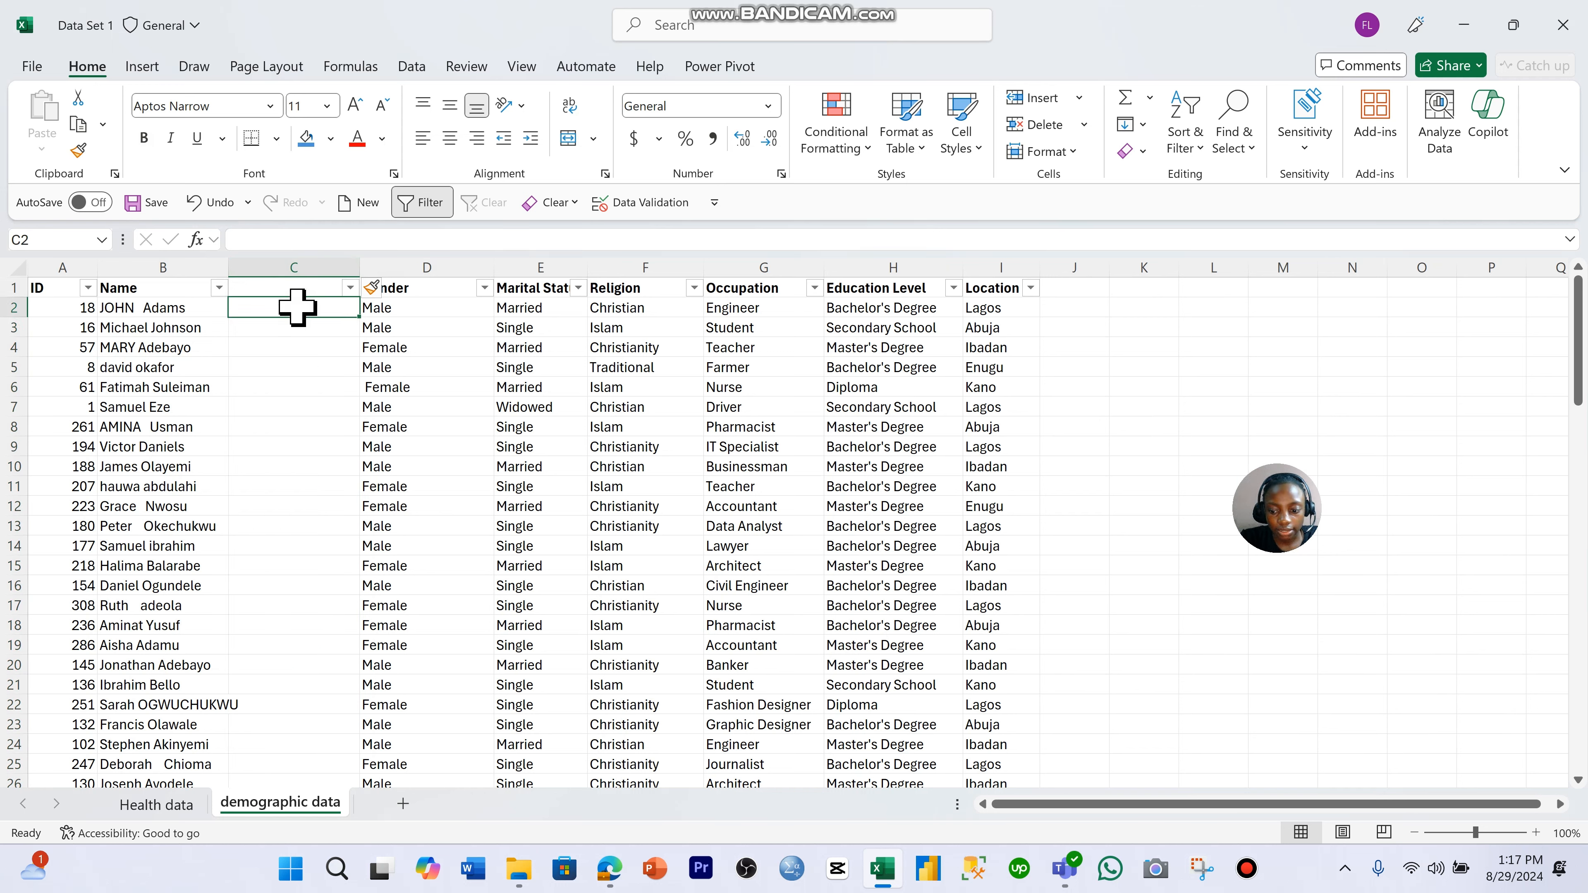
pyautogui.write('=')
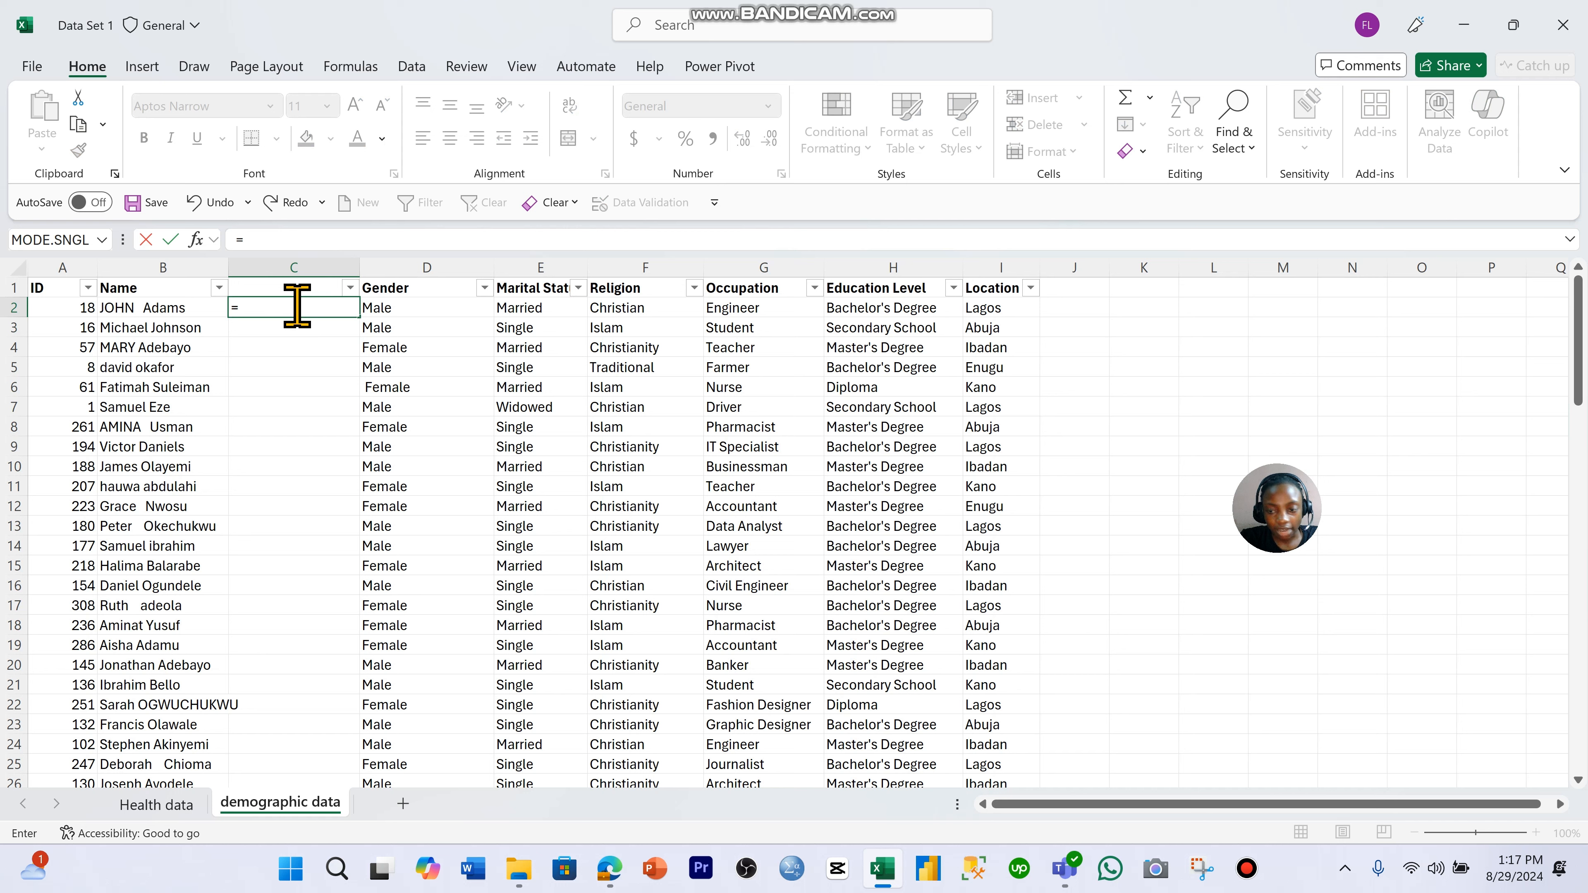
pyautogui.write('U')
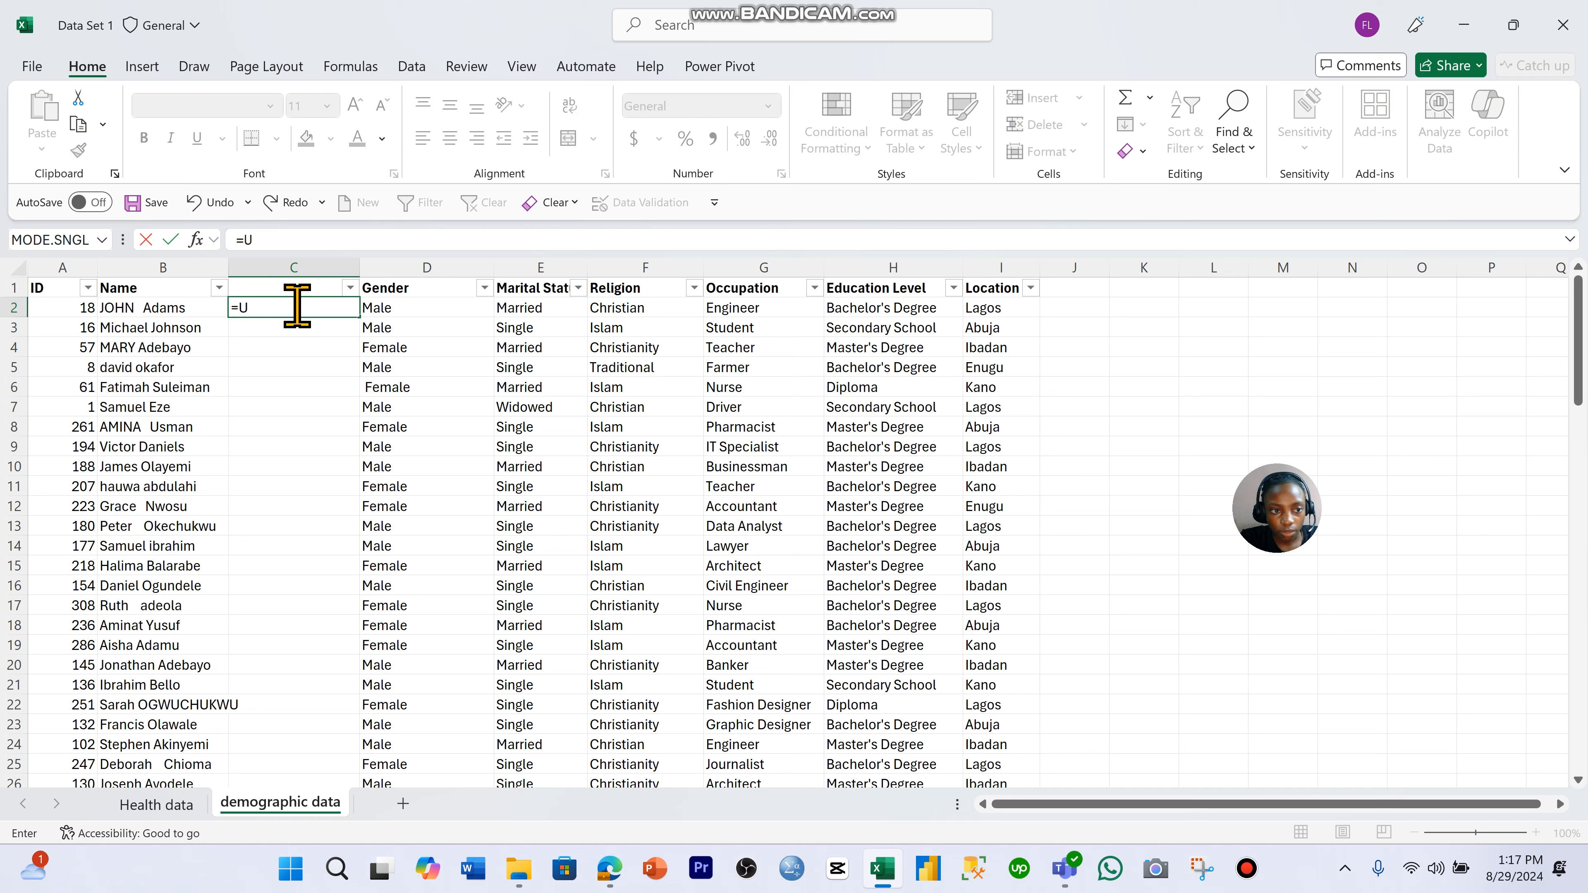
pyautogui.write('PP')
pyautogui.press('Return')
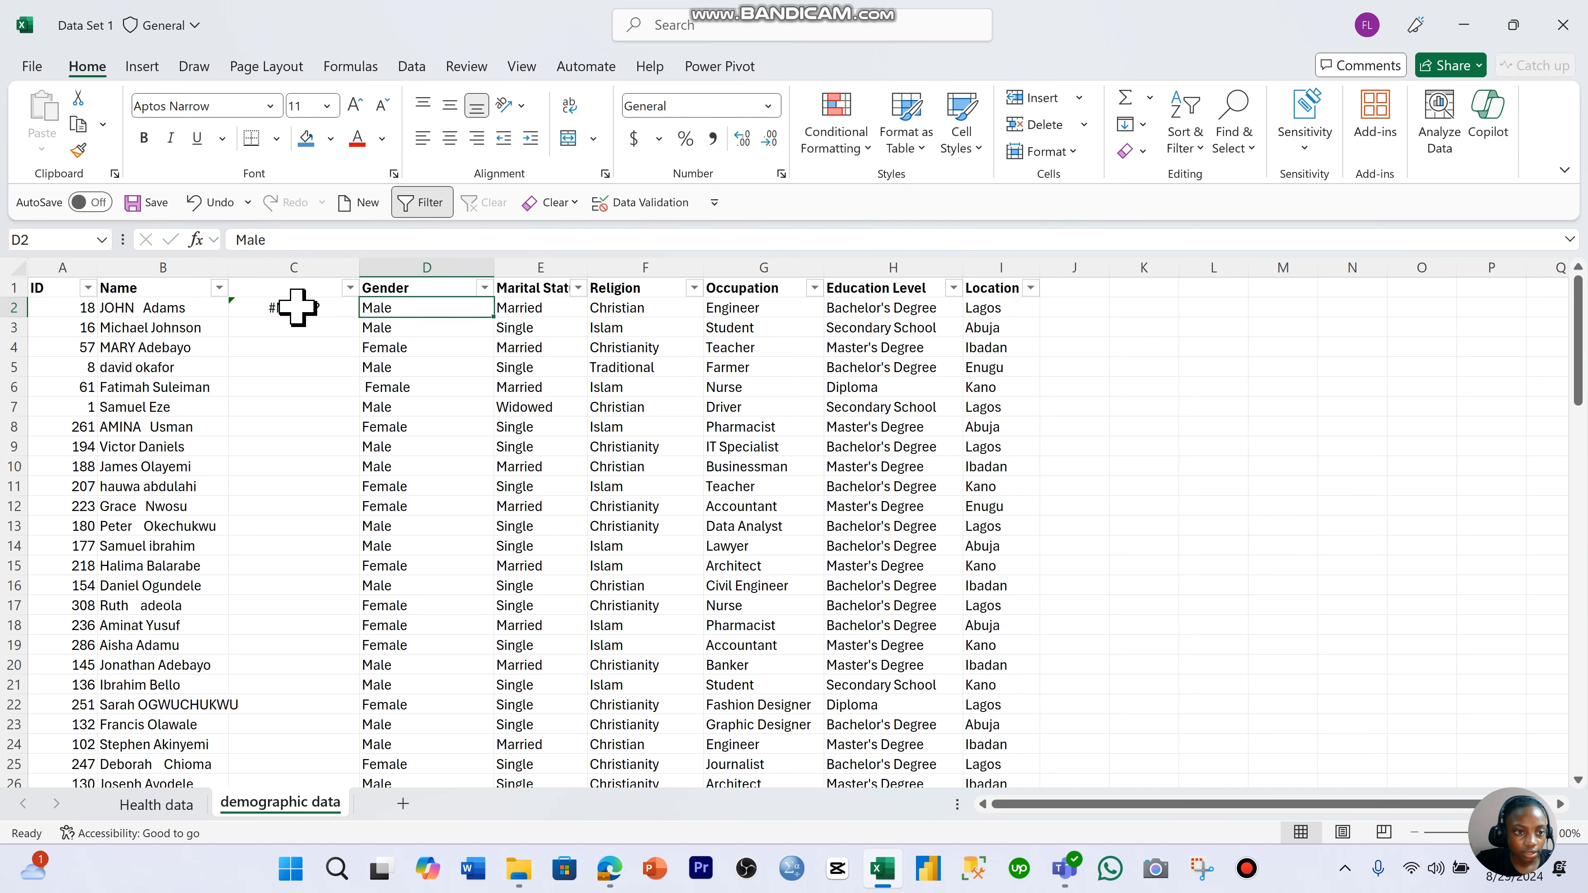
pyautogui.click(298, 308)
pyautogui.click(336, 239)
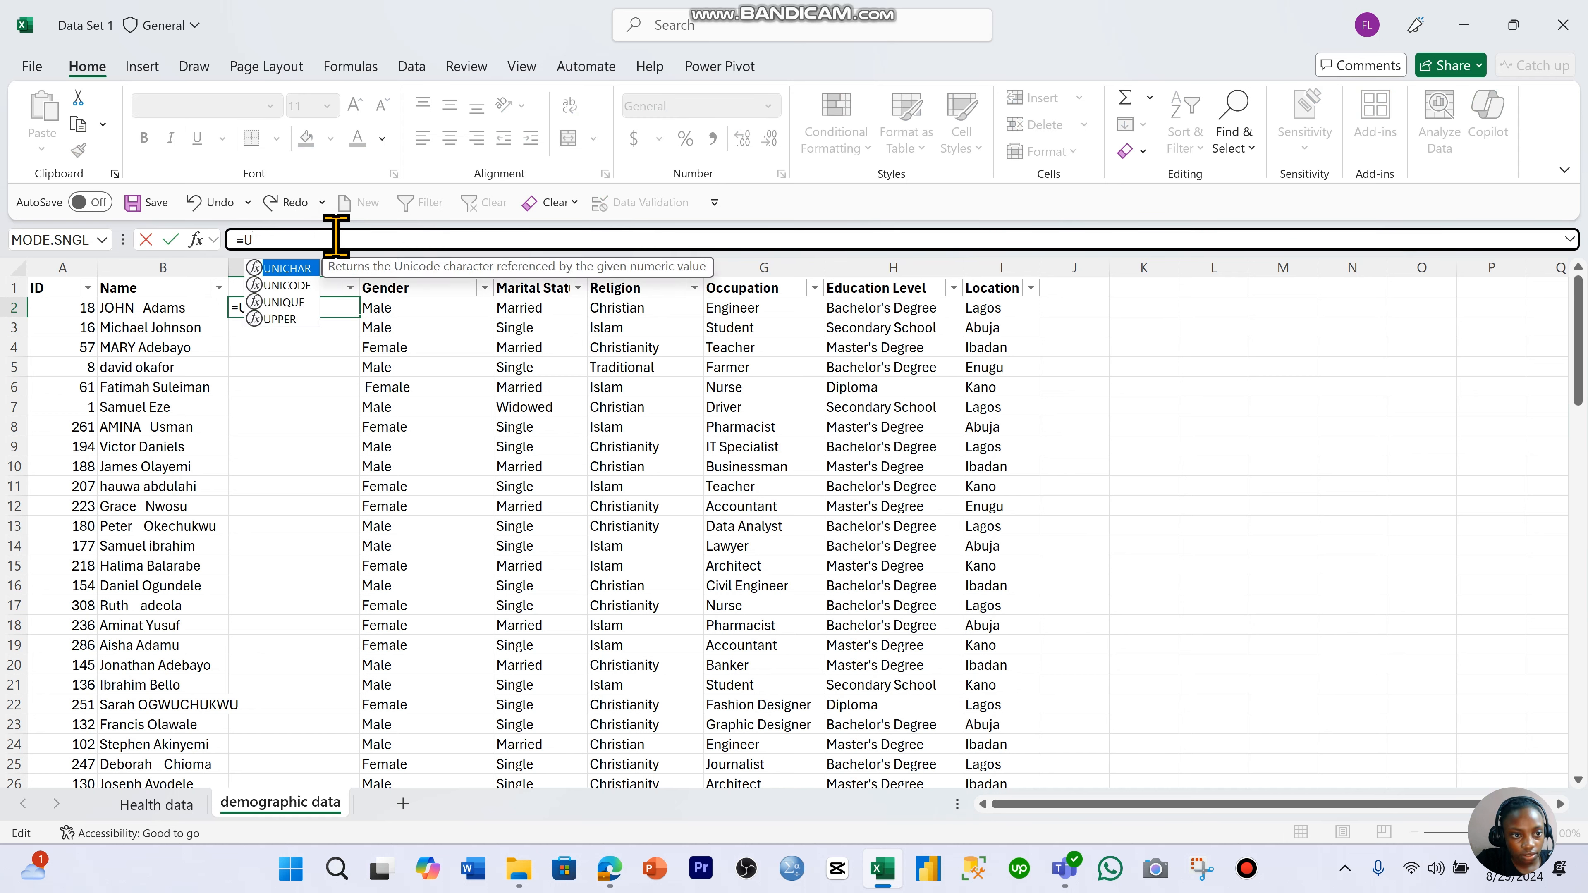
pyautogui.doubleClick(291, 319)
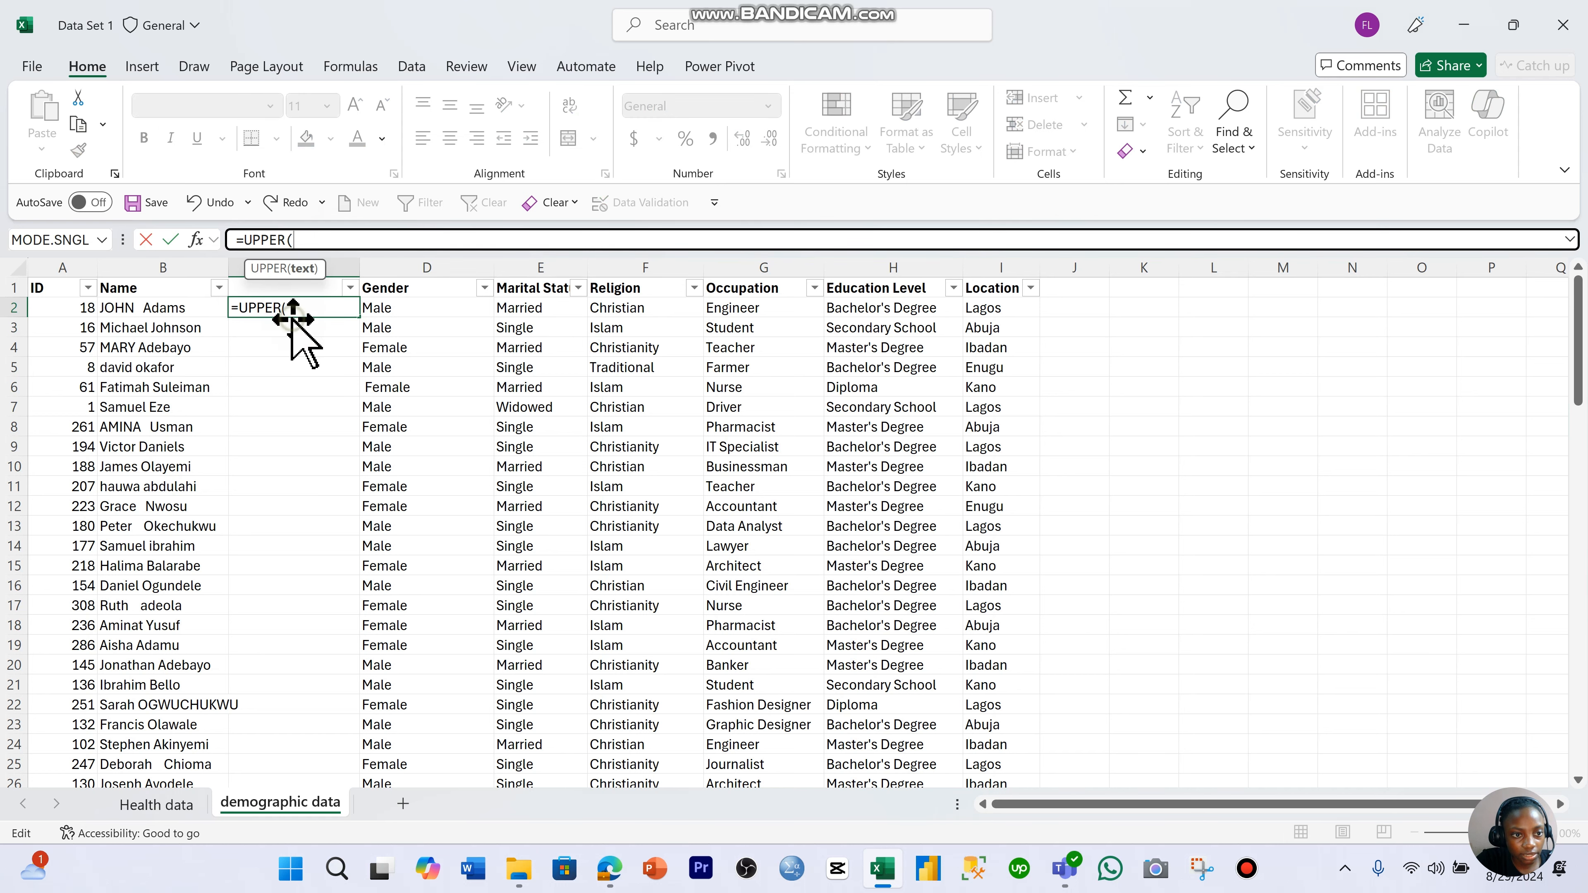
pyautogui.click(153, 307)
pyautogui.press('Return')
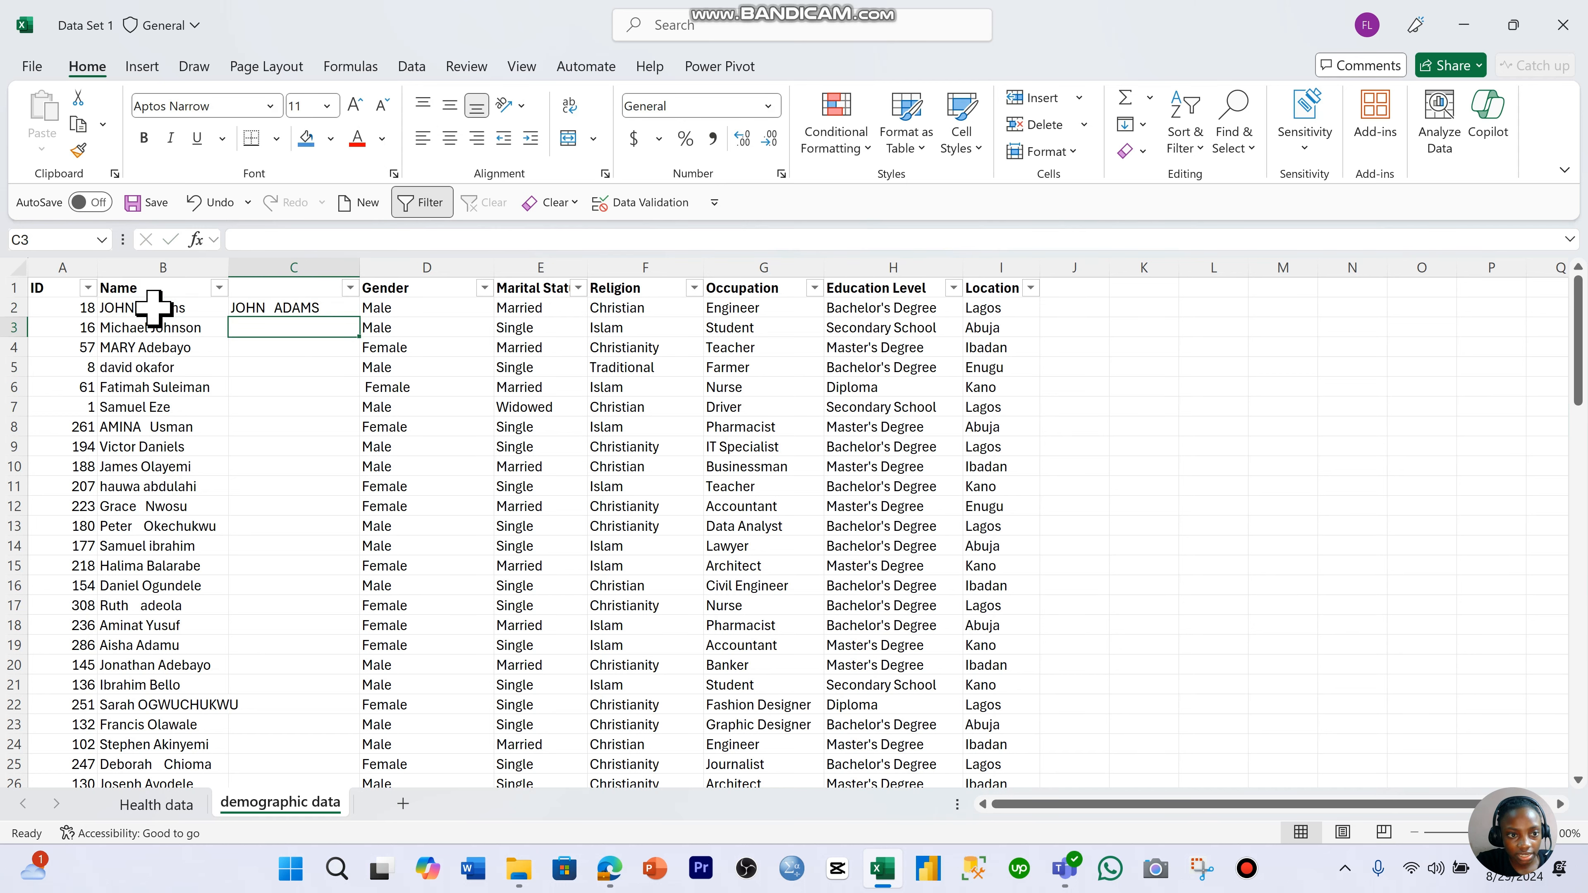
# - Change the function in cell C2 so that the formula reads =LOWER(B2)
pyautogui.click(312, 308)
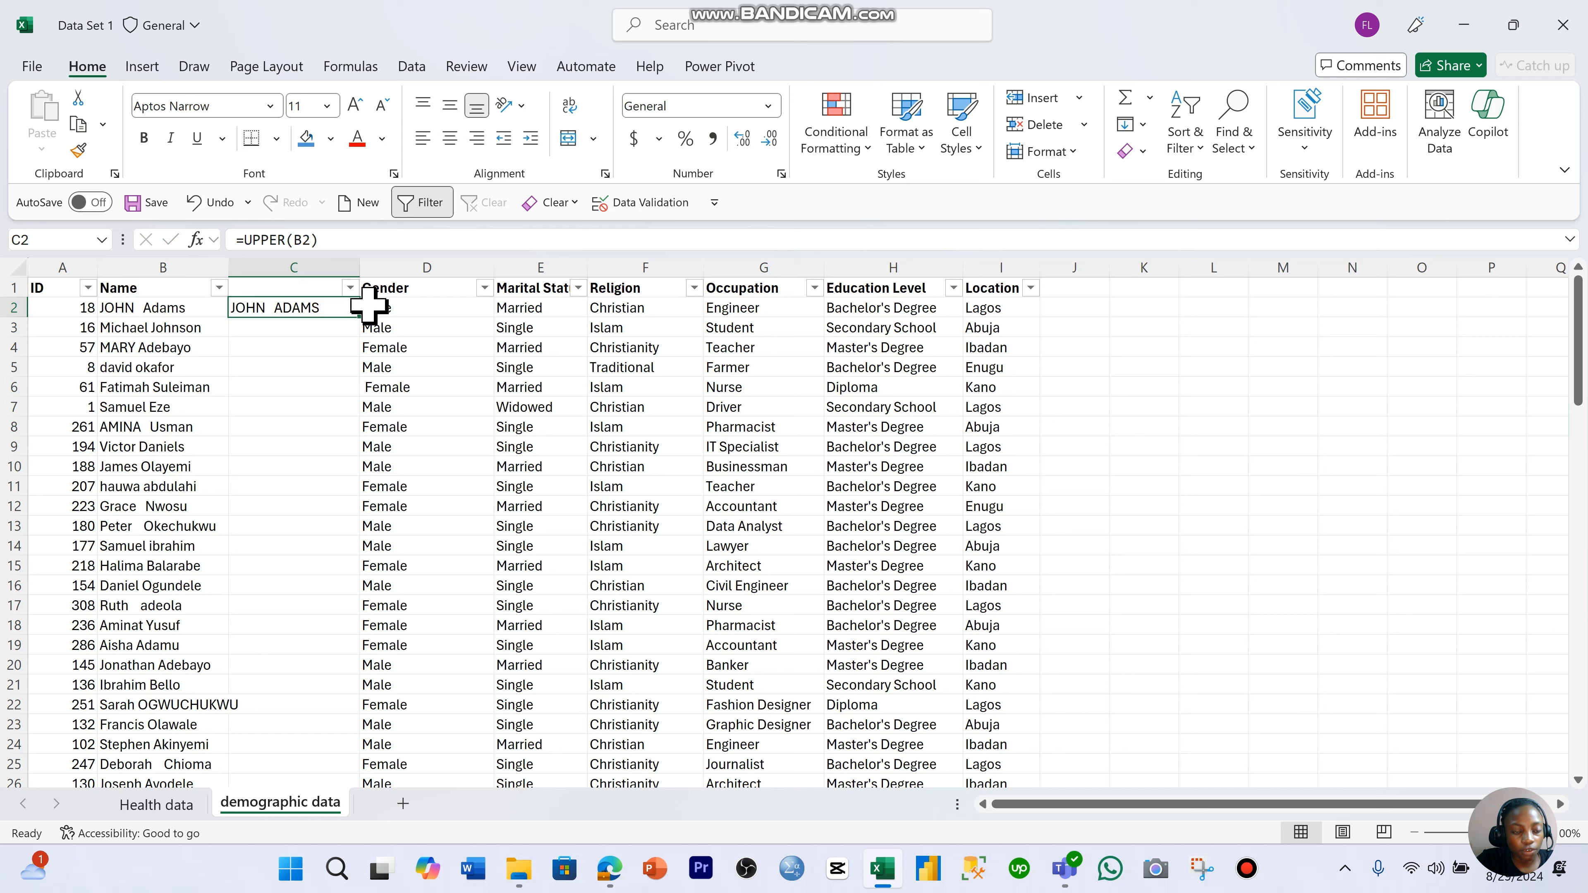
pyautogui.click(287, 239)
pyautogui.press('BackSpace')
pyautogui.press('BackSpace')
pyautogui.press('BackSpace')
pyautogui.press('BackSpace')
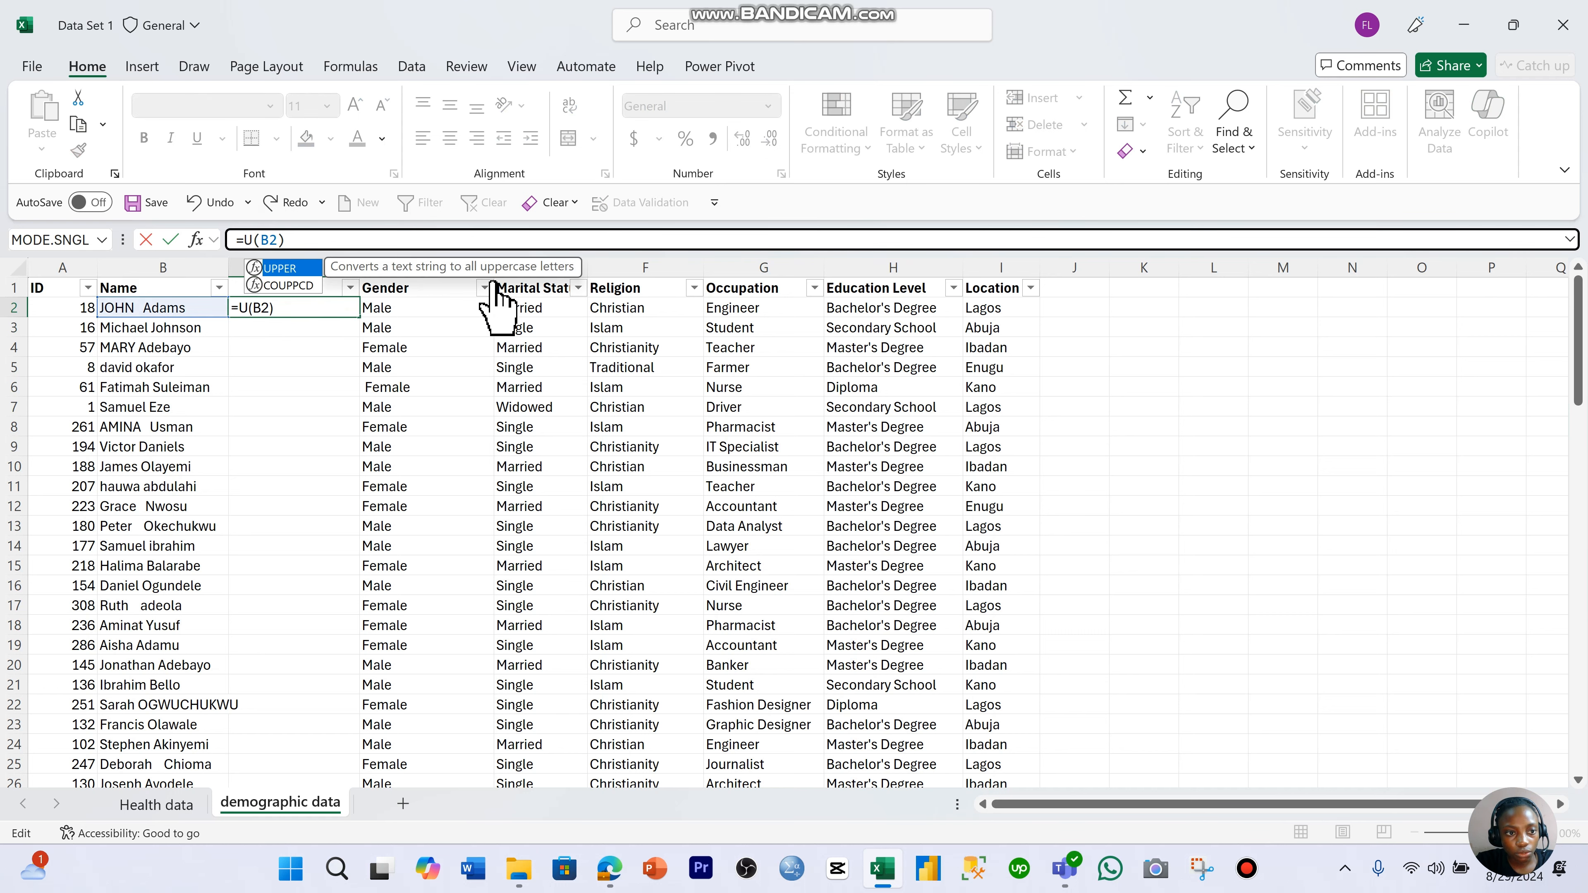
pyautogui.press('BackSpace')
pyautogui.write('LOWER')
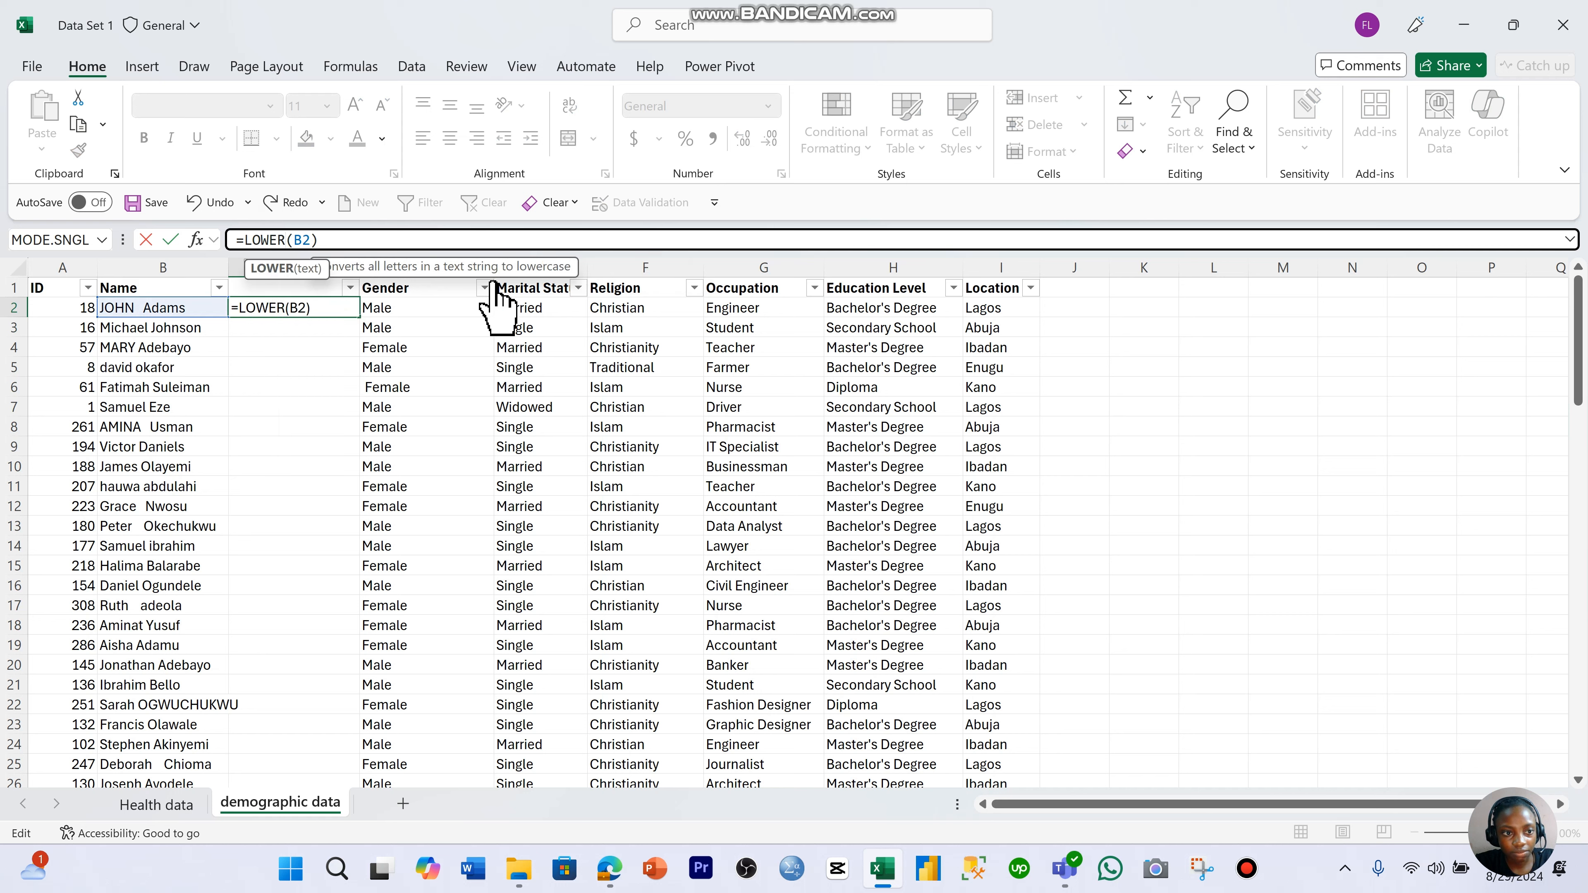
pyautogui.press('Return')
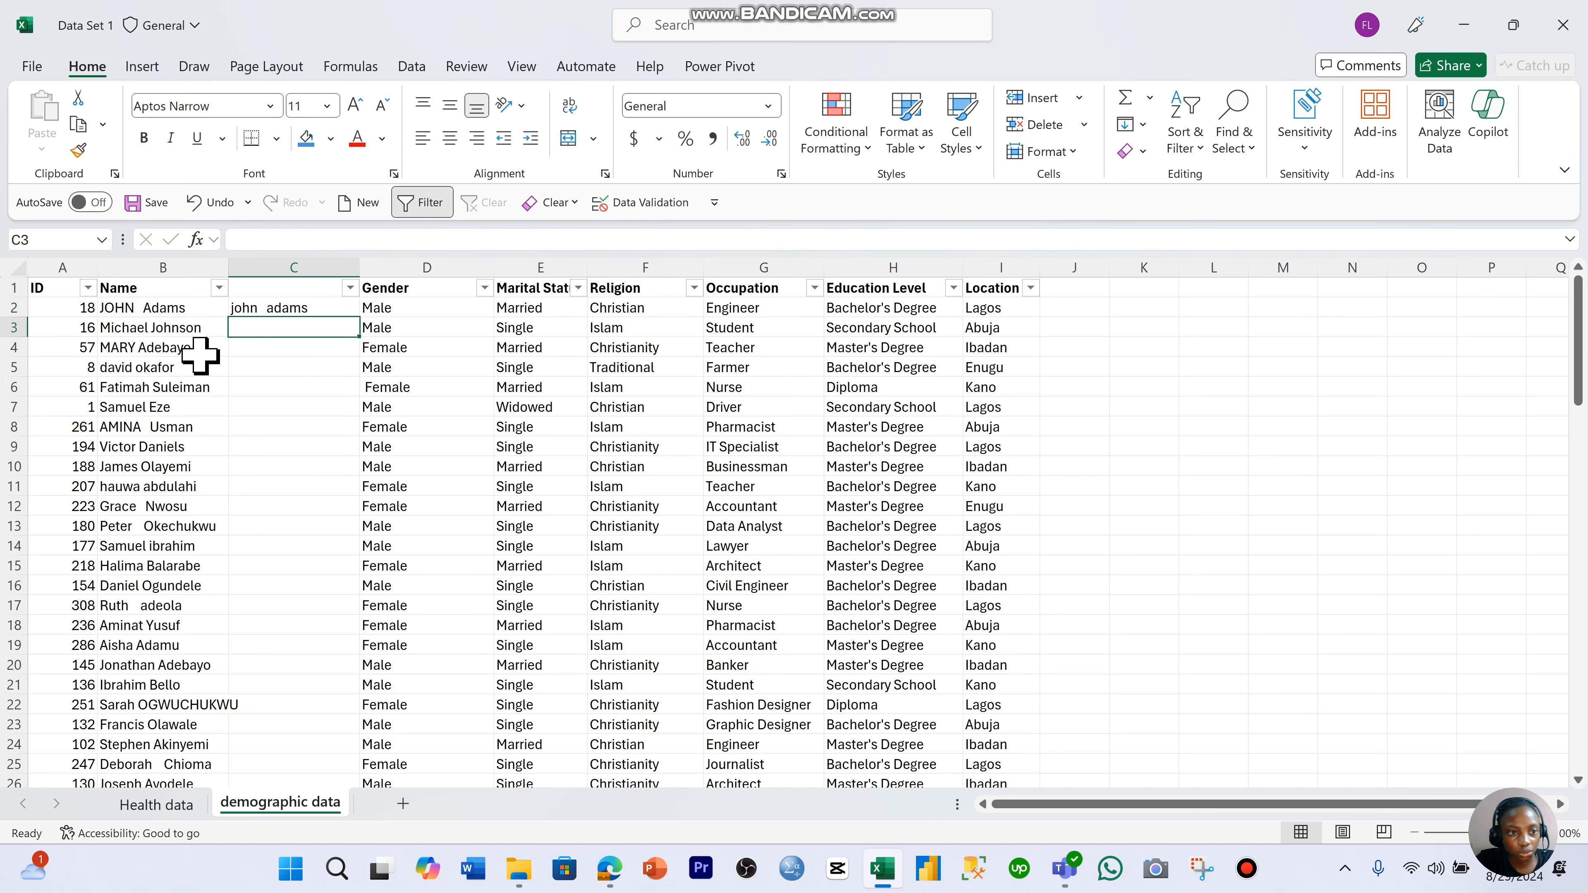
# - Change the function in cell C2 so that the formula reads =PROPER(B2)
pyautogui.click(255, 307)
pyautogui.click(289, 238)
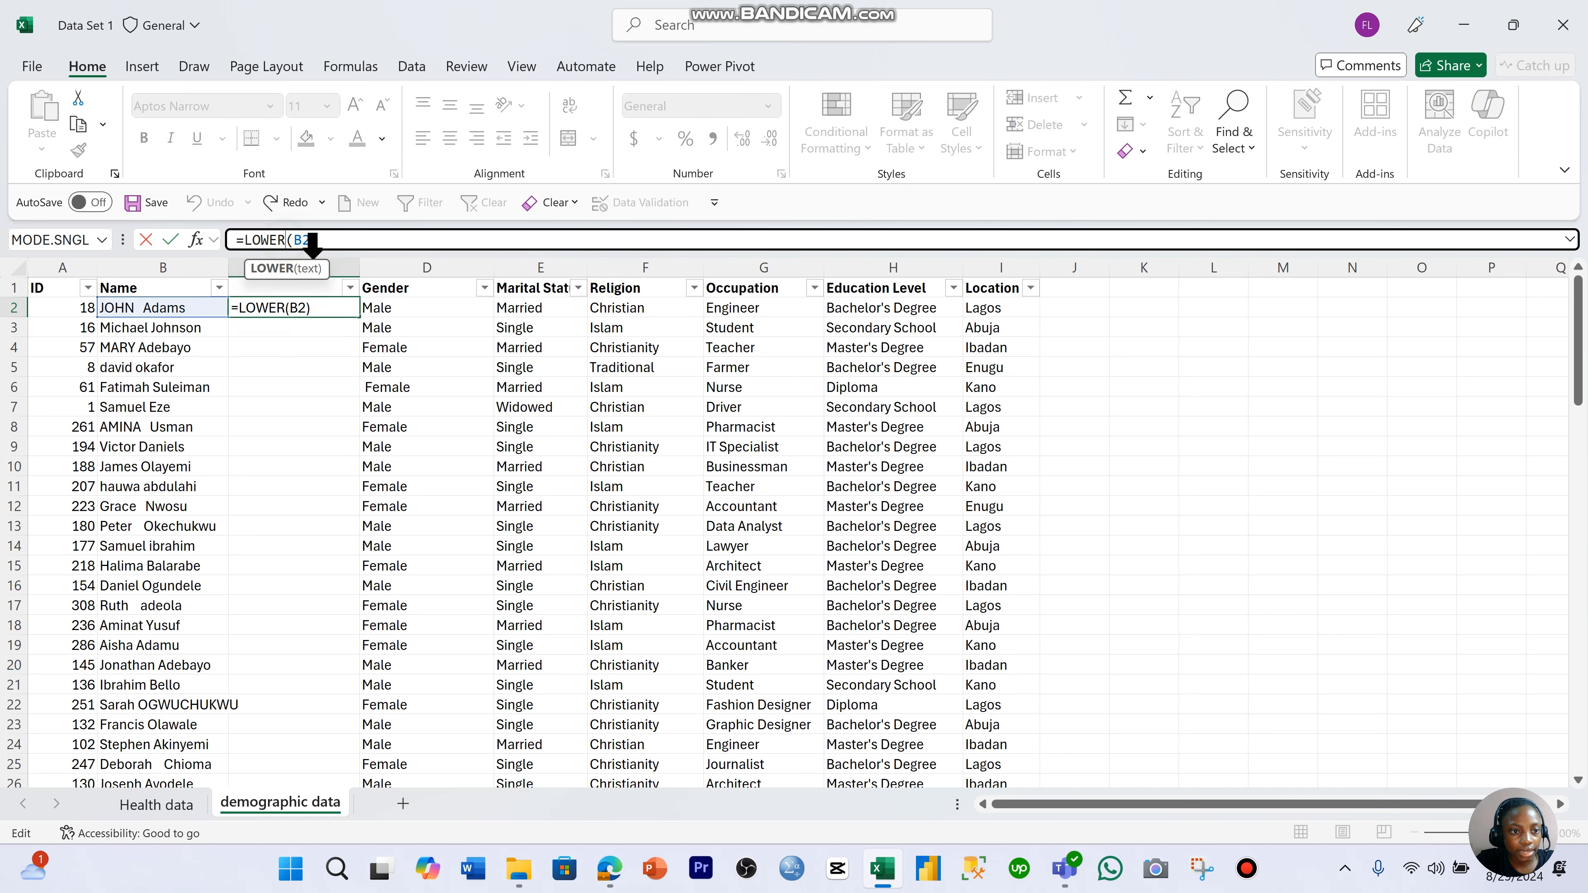
pyautogui.press('BackSpace')
pyautogui.press('BackSpace')
pyautogui.press('BackSpace')
pyautogui.press('BackSpace')
pyautogui.press('BackSpace')
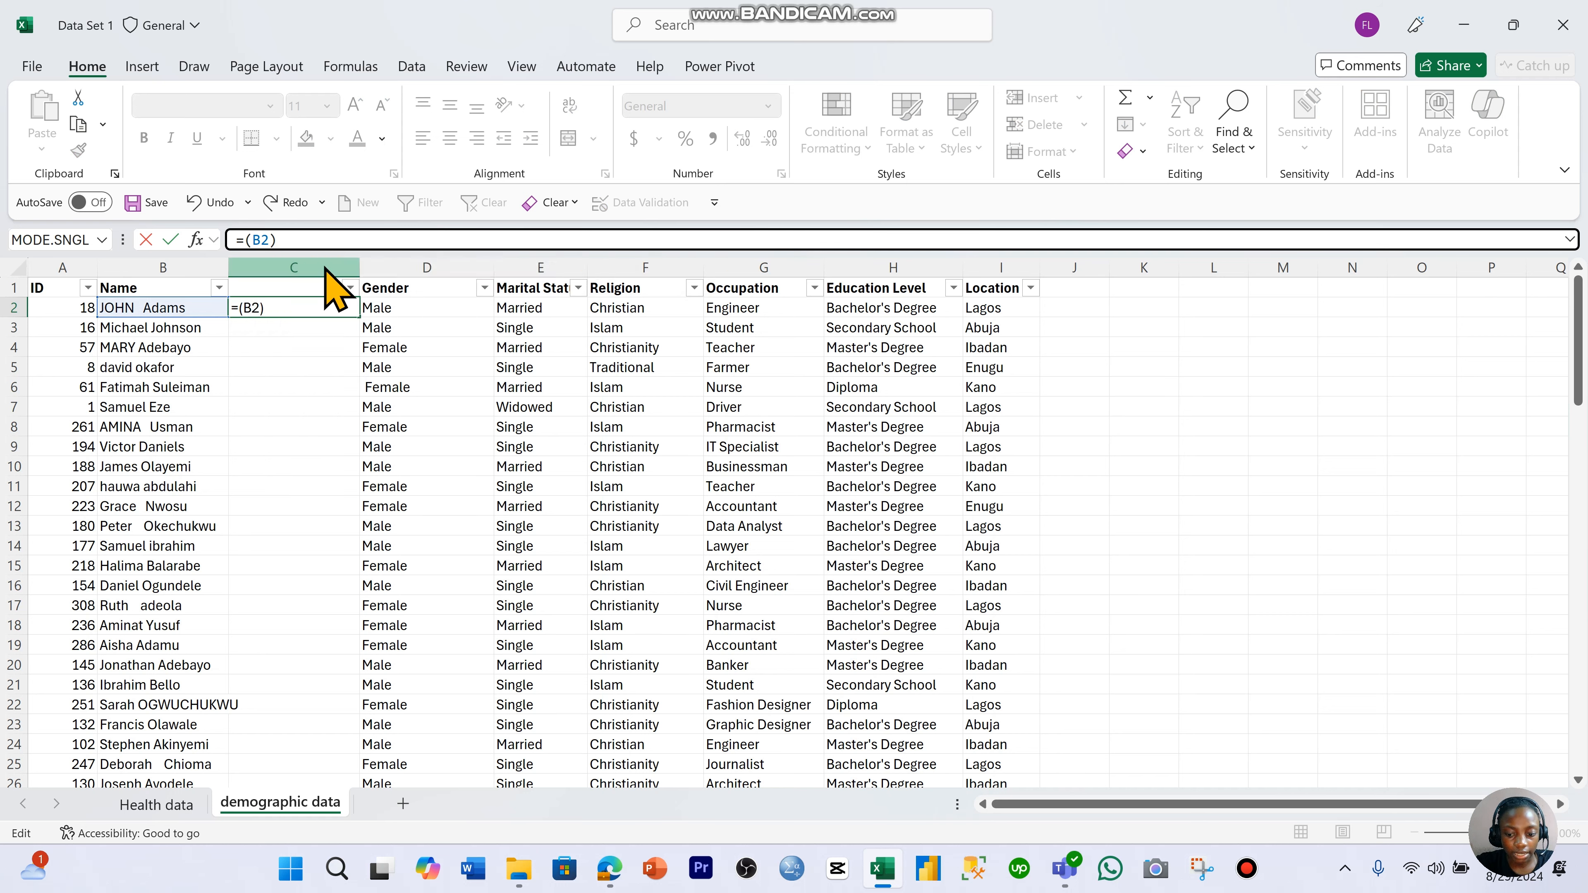
pyautogui.write('PROPER')
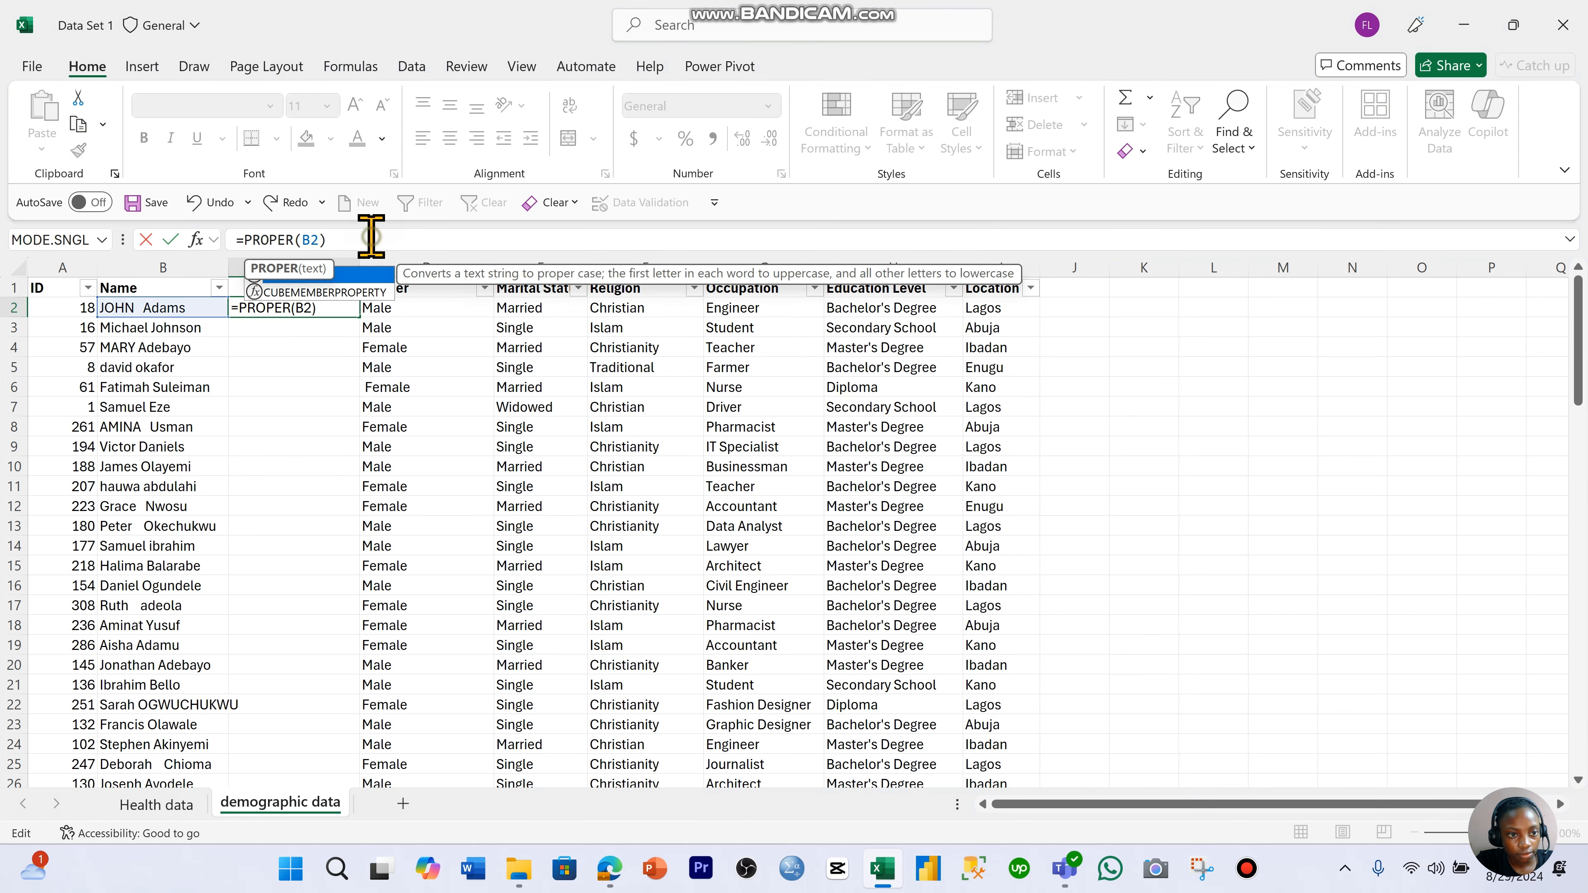
pyautogui.press('Return')
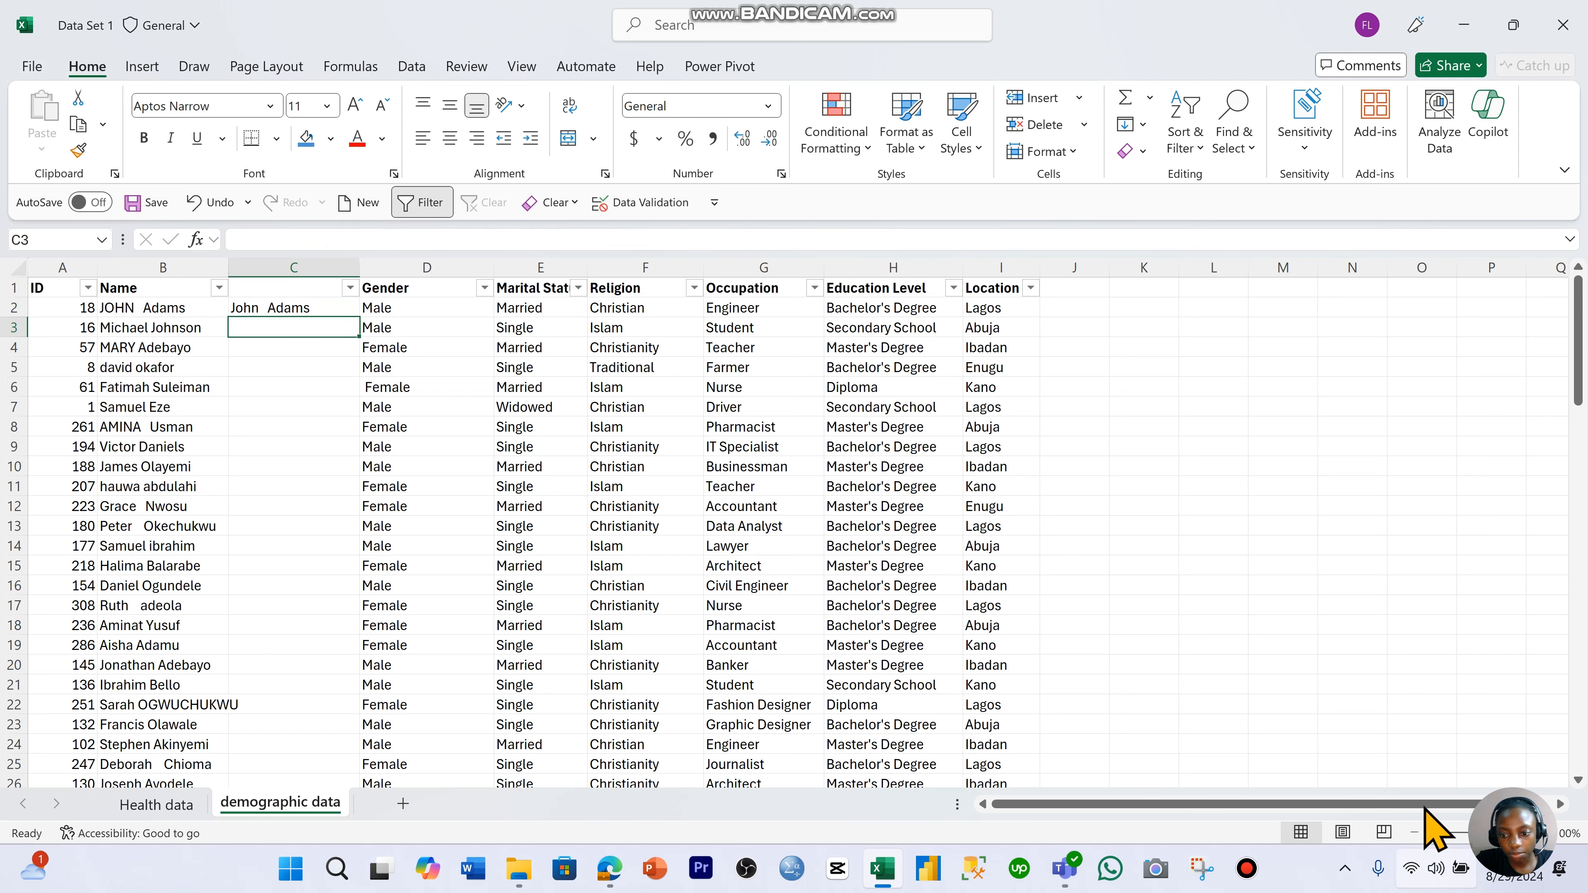
pyautogui.press('Right')
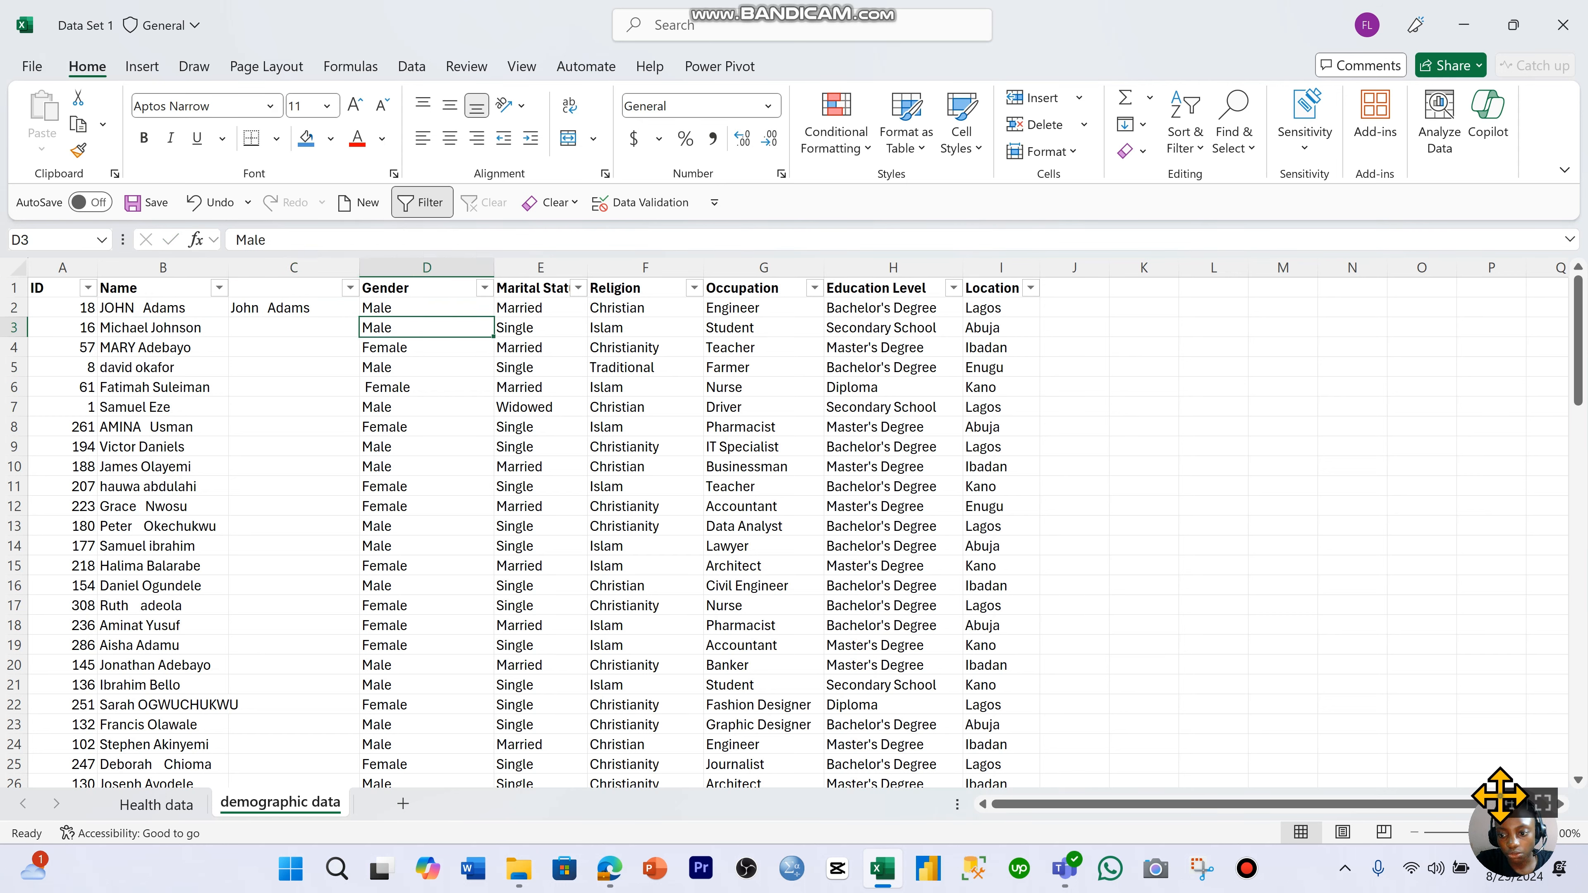
pyautogui.moveTo(1484, 785); pyautogui.dragTo(1279, 482)
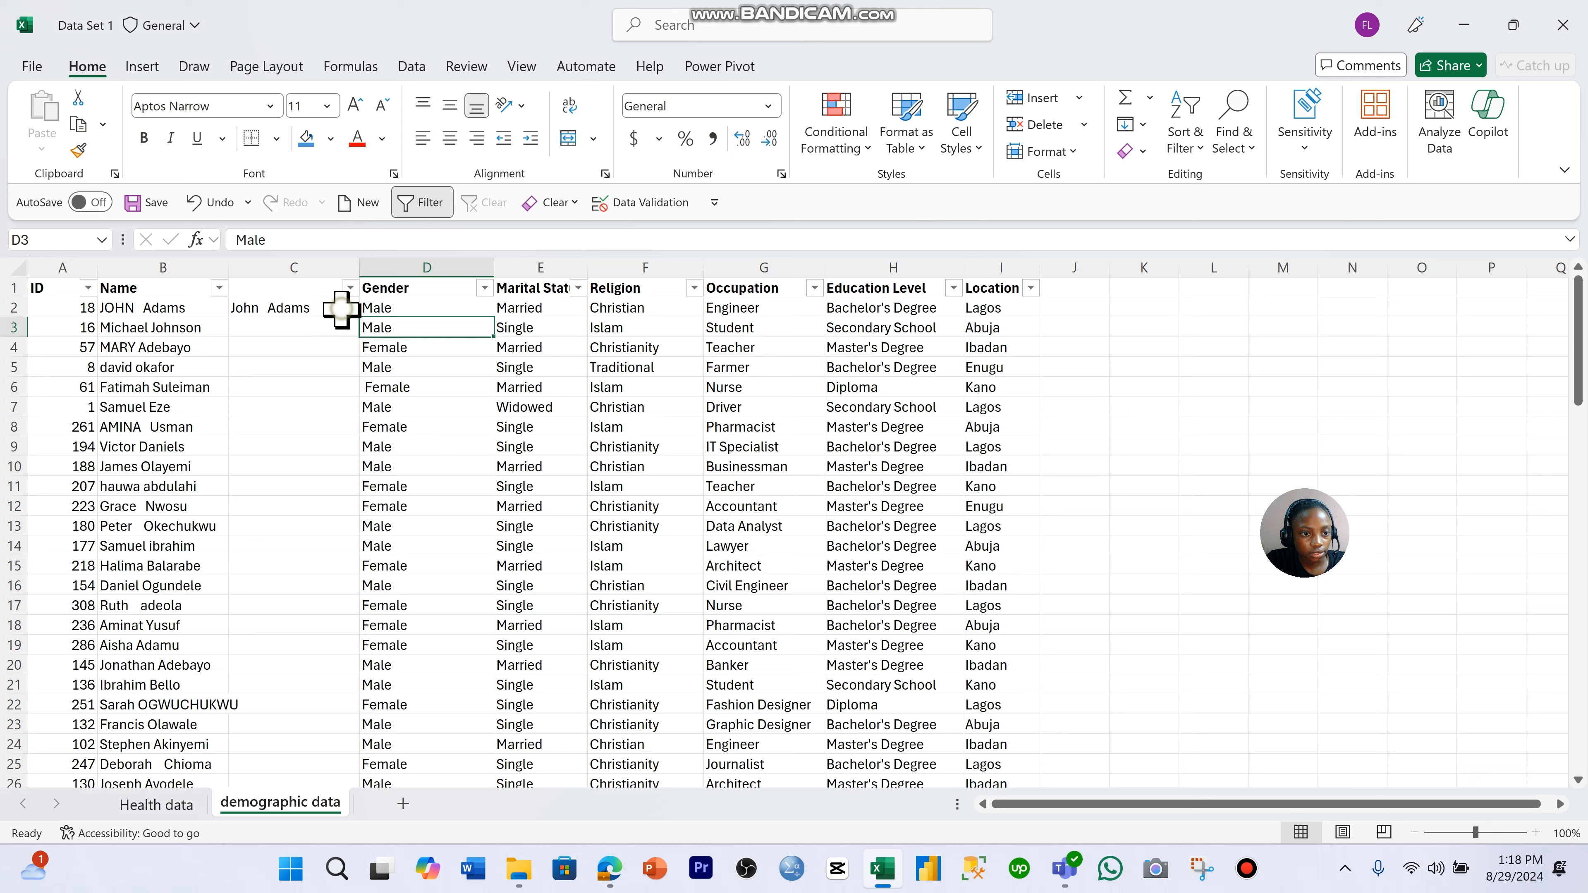
pyautogui.click(500, 407)
pyautogui.click(332, 307)
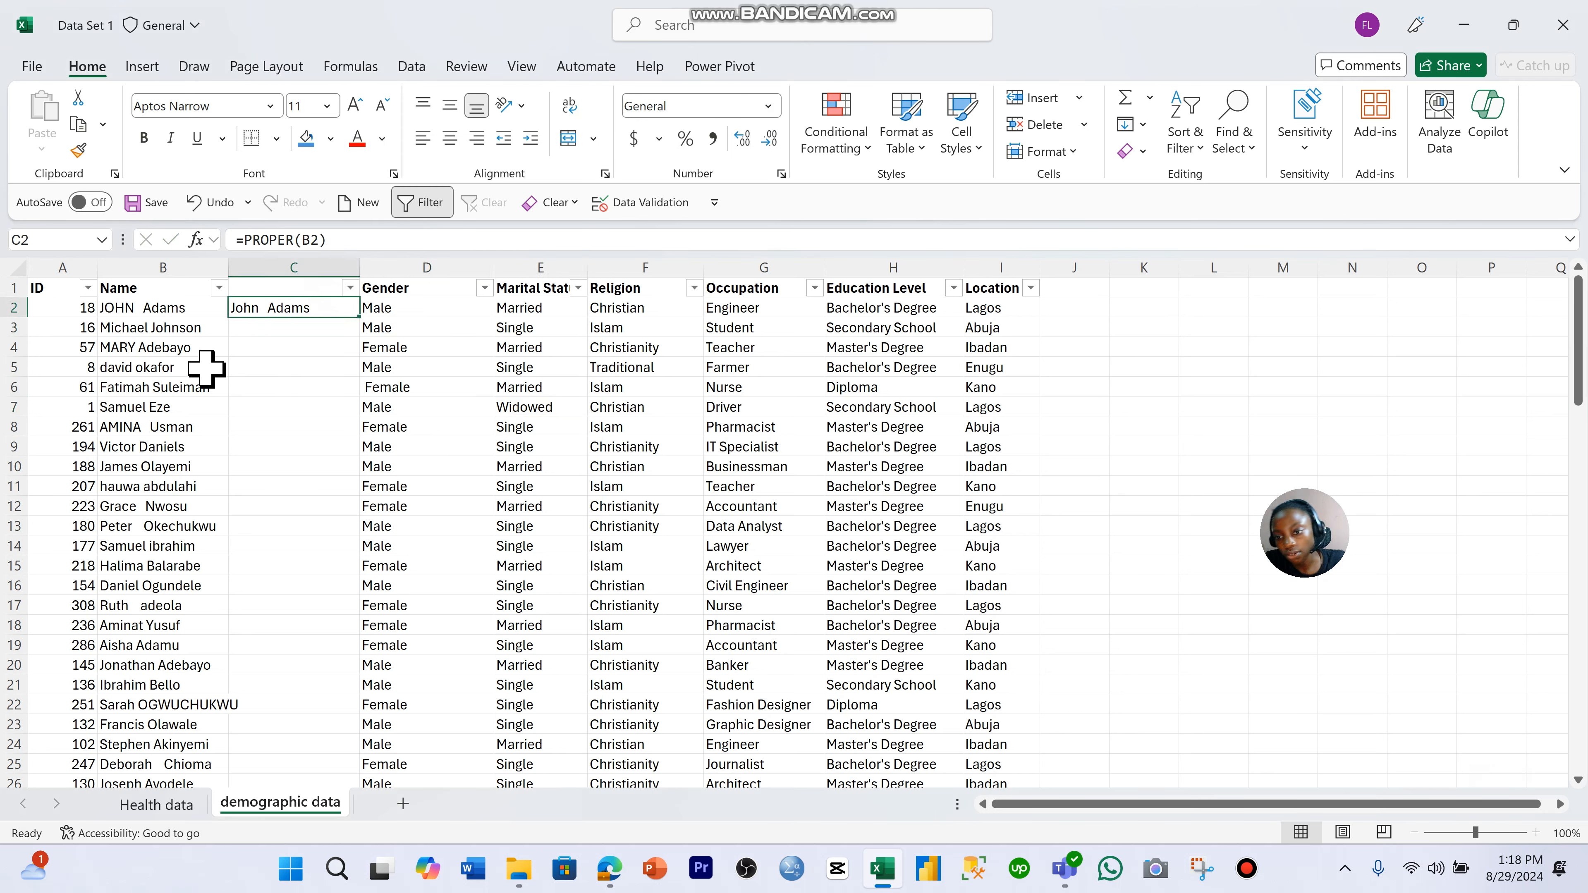
pyautogui.click(261, 337)
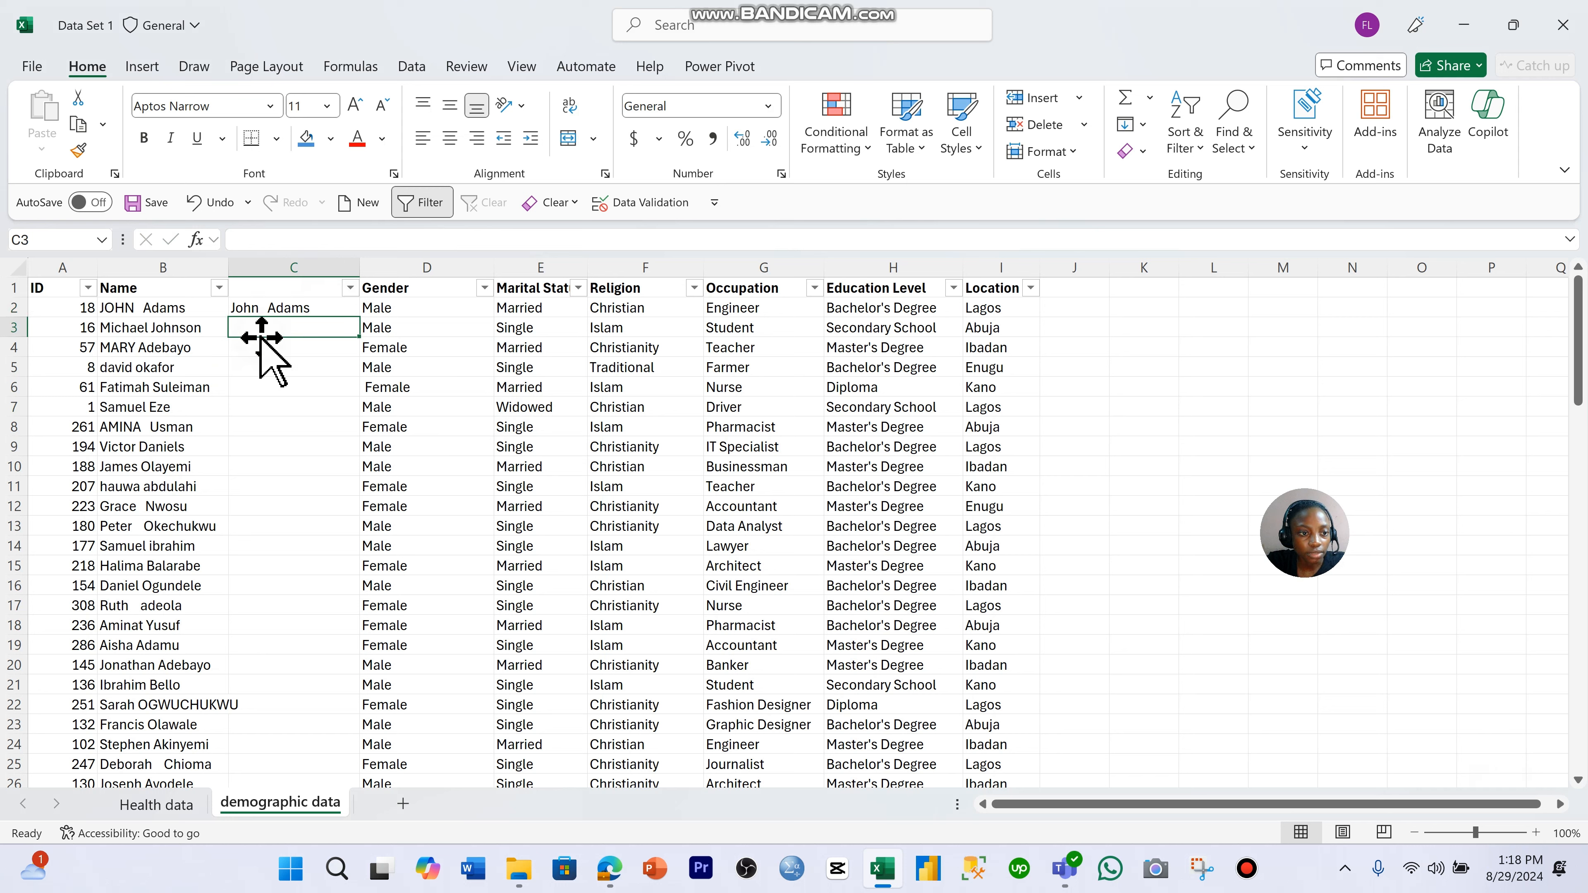
# - Try filling the PROPER formula from C2 down to C11, and undo the fill
pyautogui.click(320, 308)
pyautogui.moveTo(367, 317); pyautogui.dragTo(345, 499)
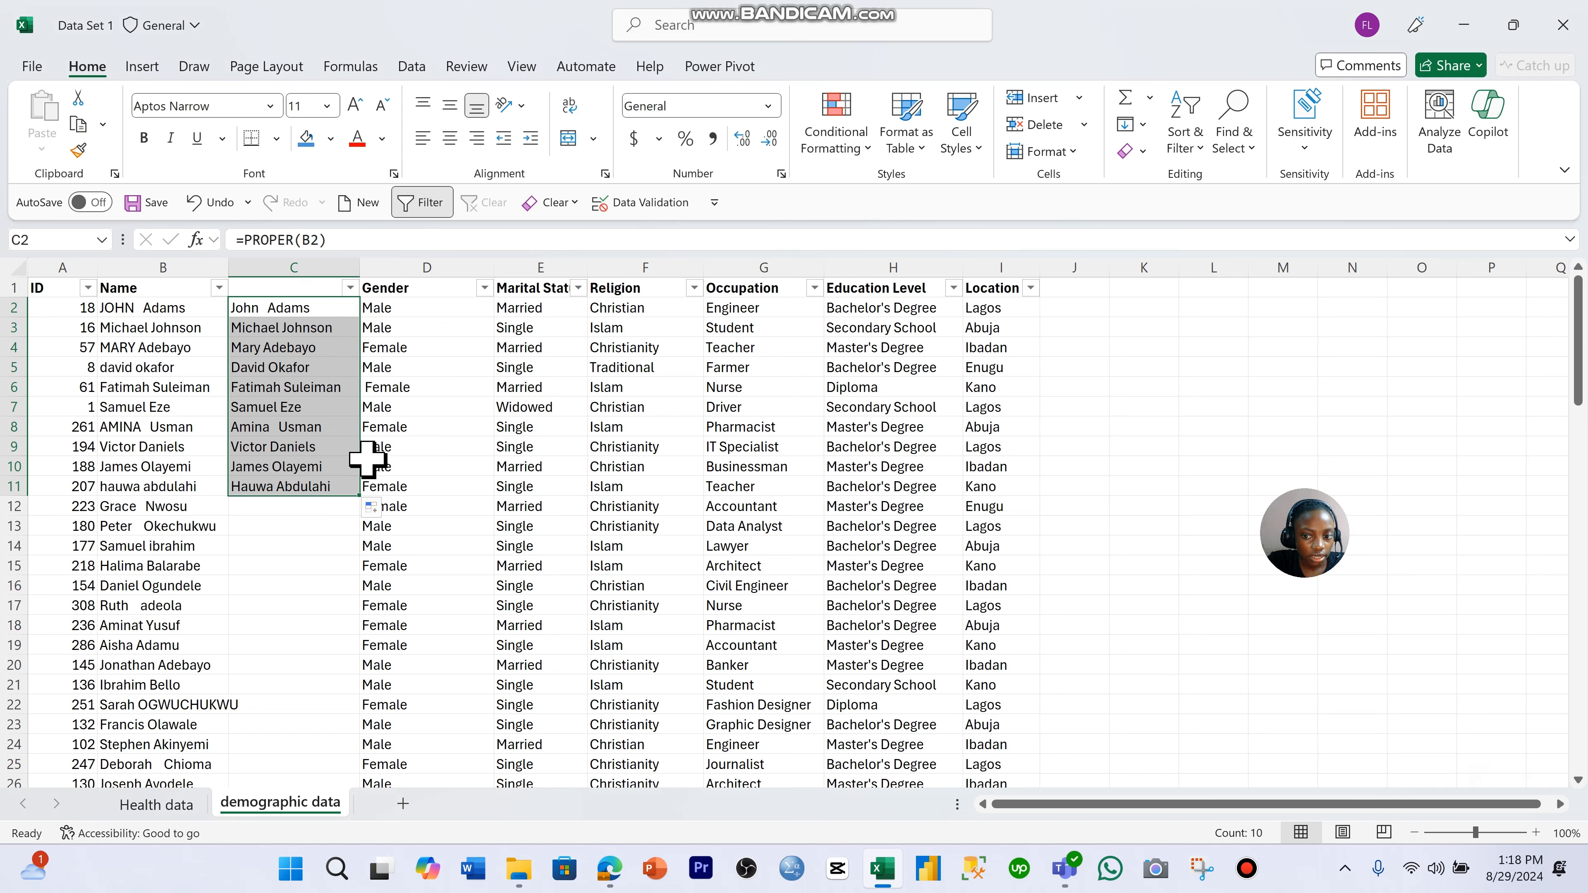
pyautogui.scroll(-1, 381, 450)
pyautogui.scroll(1, 407, 426)
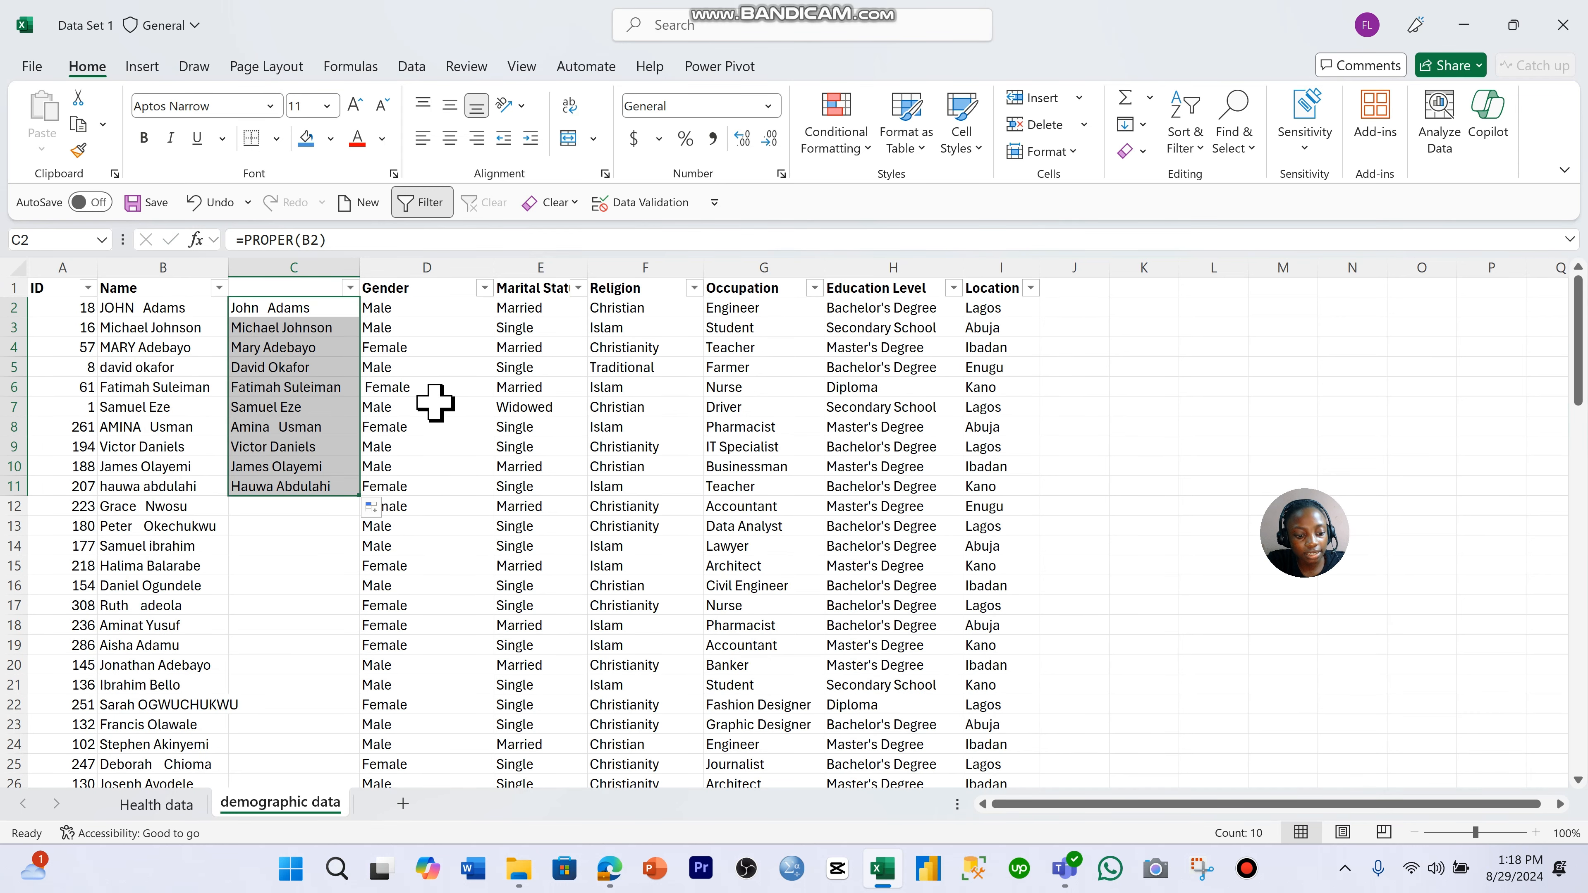
pyautogui.hotkey('ctrl', 'z')
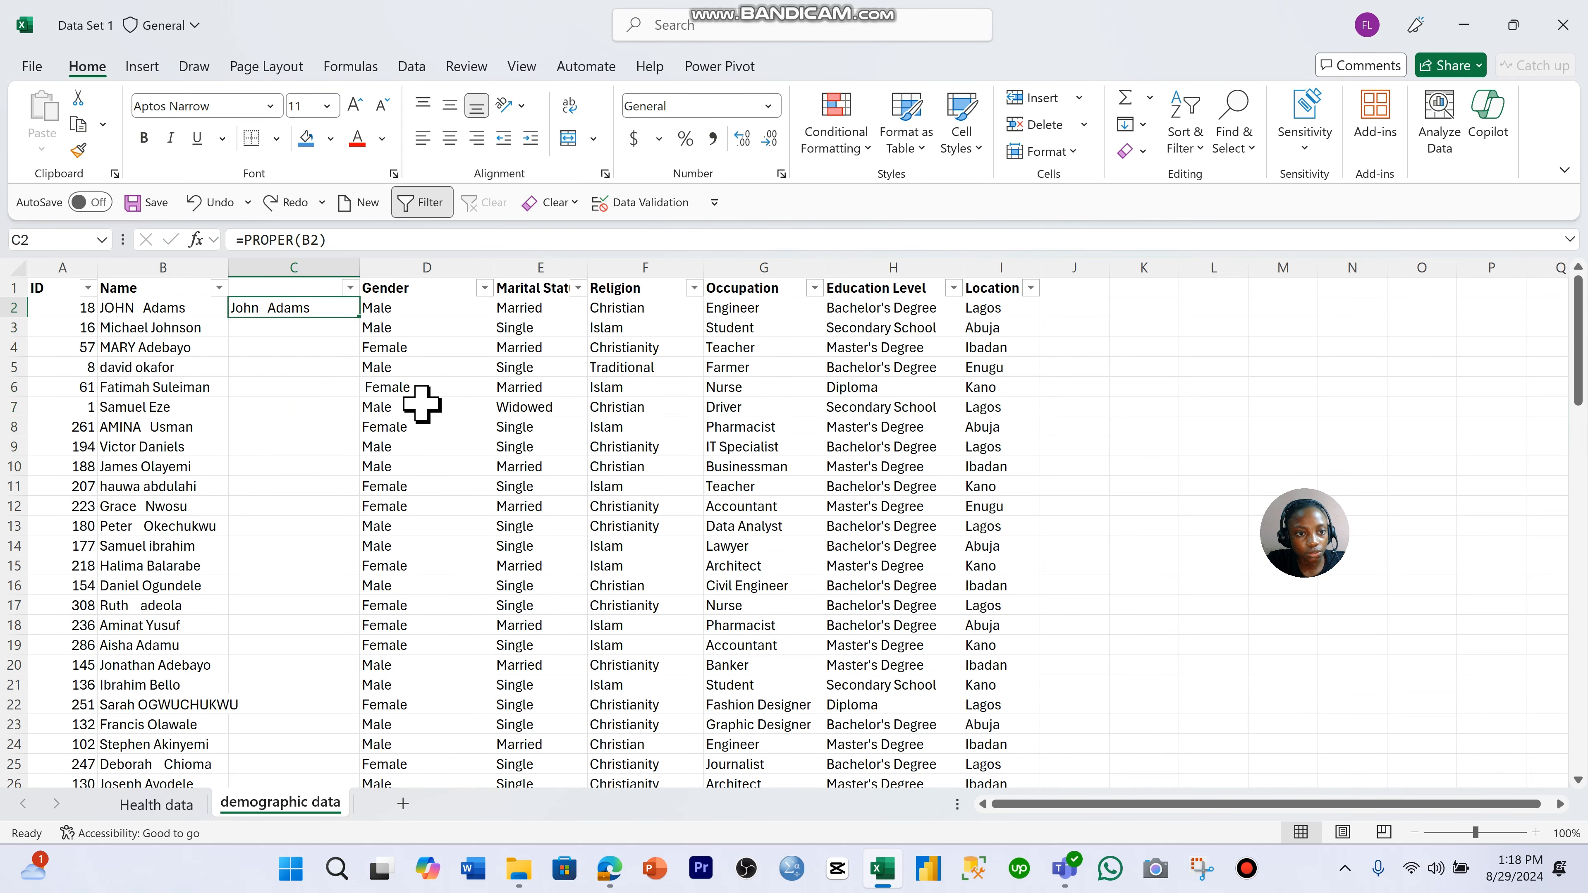
# - Fill the PROPER formula from C2 down to the last data row, C94, and check the converted names
pyautogui.doubleClick(361, 318)
pyautogui.scroll(-20, 347, 354)
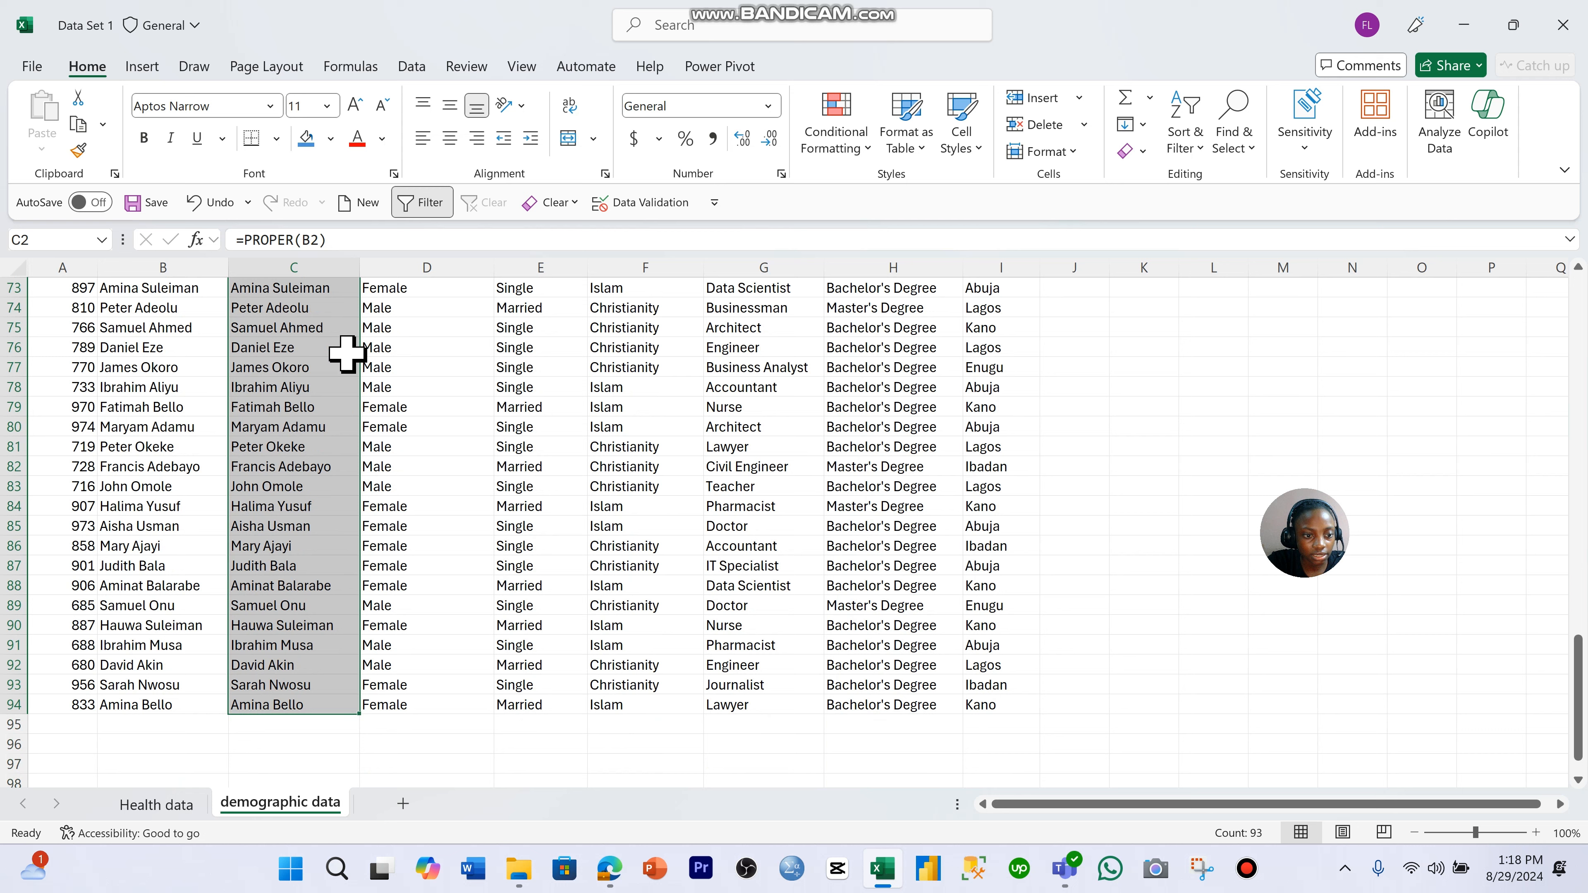
pyautogui.scroll(20, 347, 353)
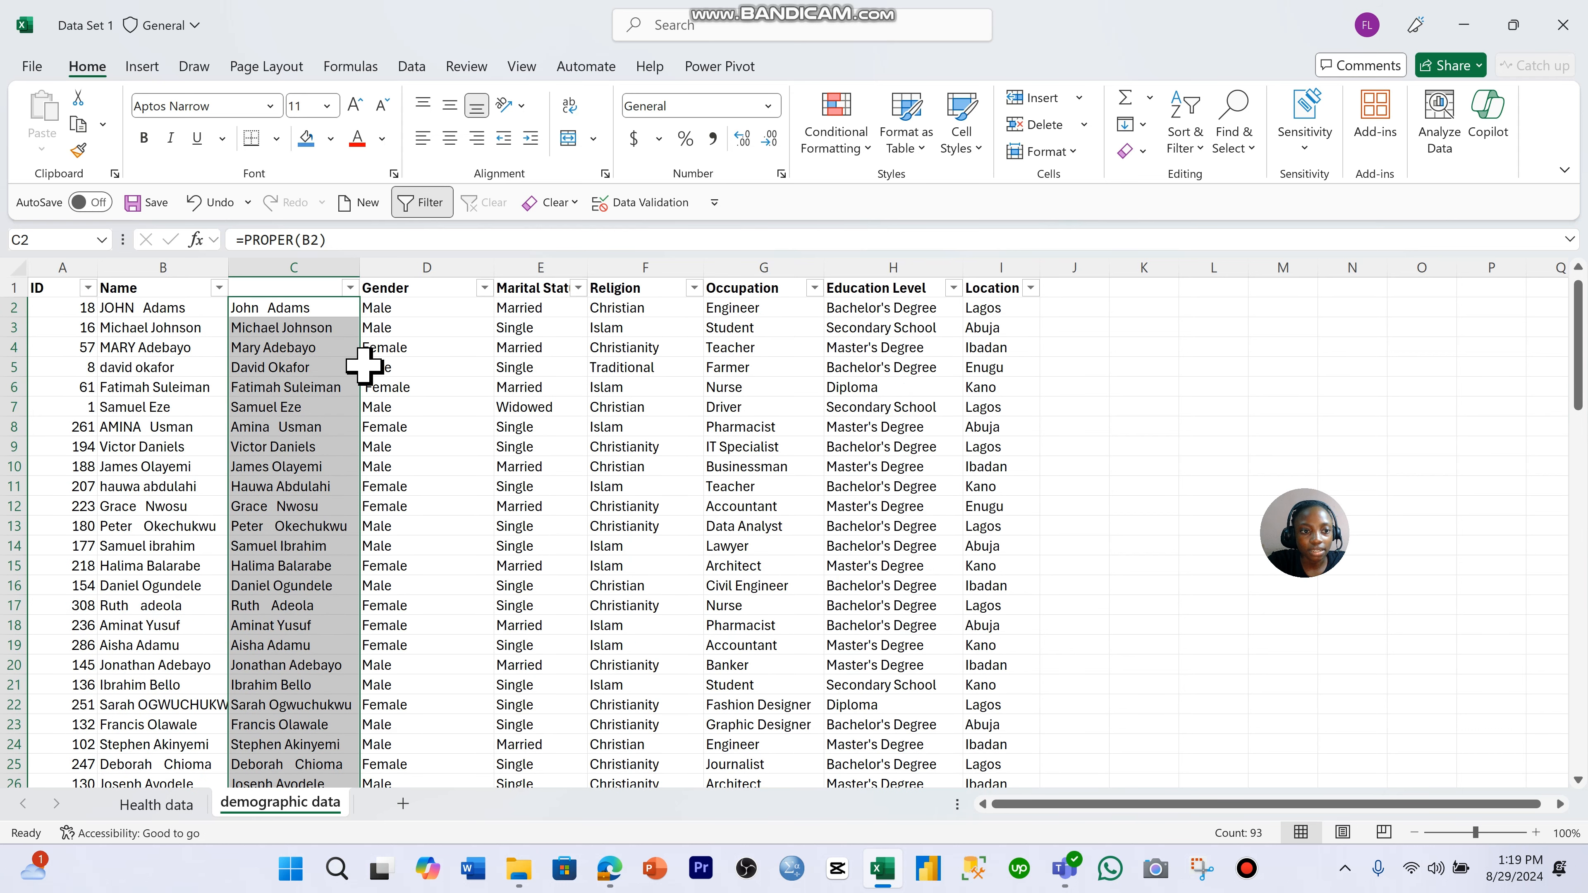
pyautogui.click(368, 367)
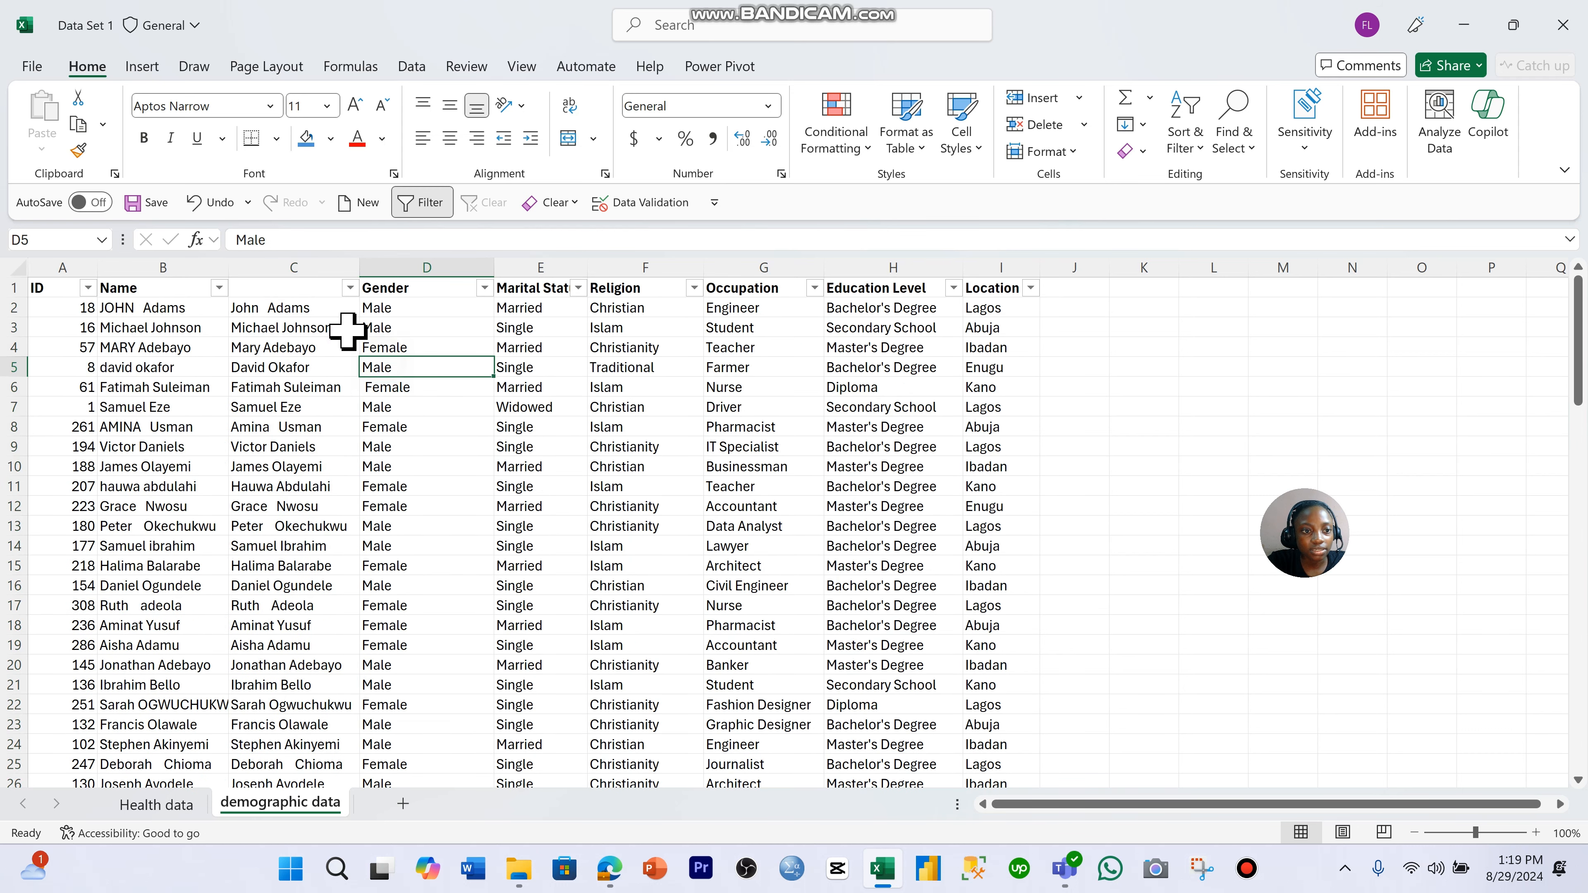
pyautogui.click(312, 292)
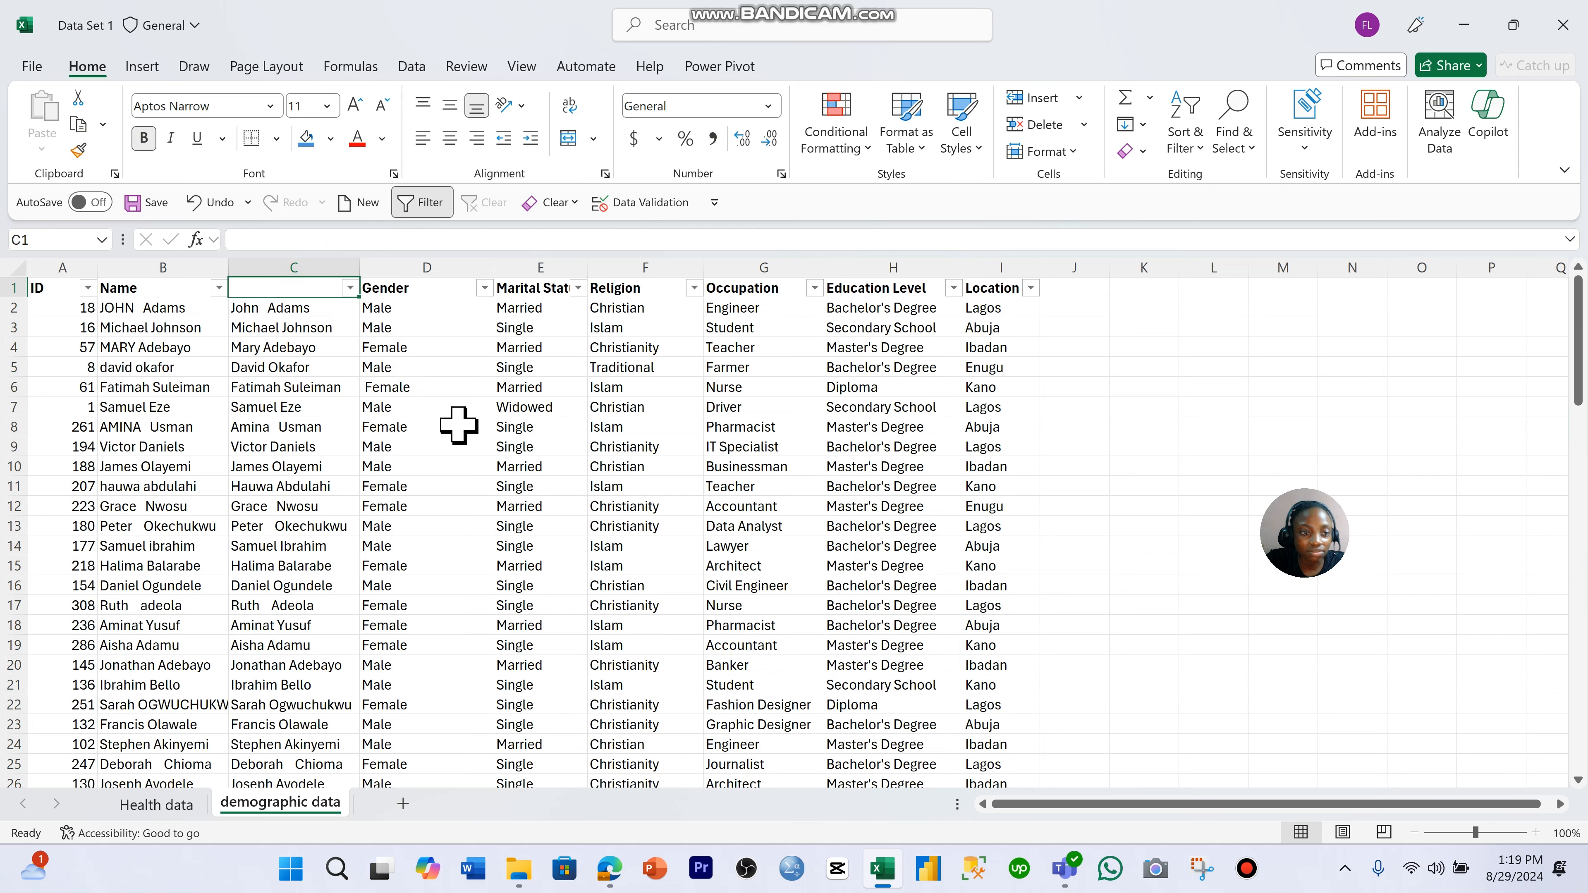
pyautogui.scroll(-6, 361, 329)
pyautogui.scroll(6, 362, 334)
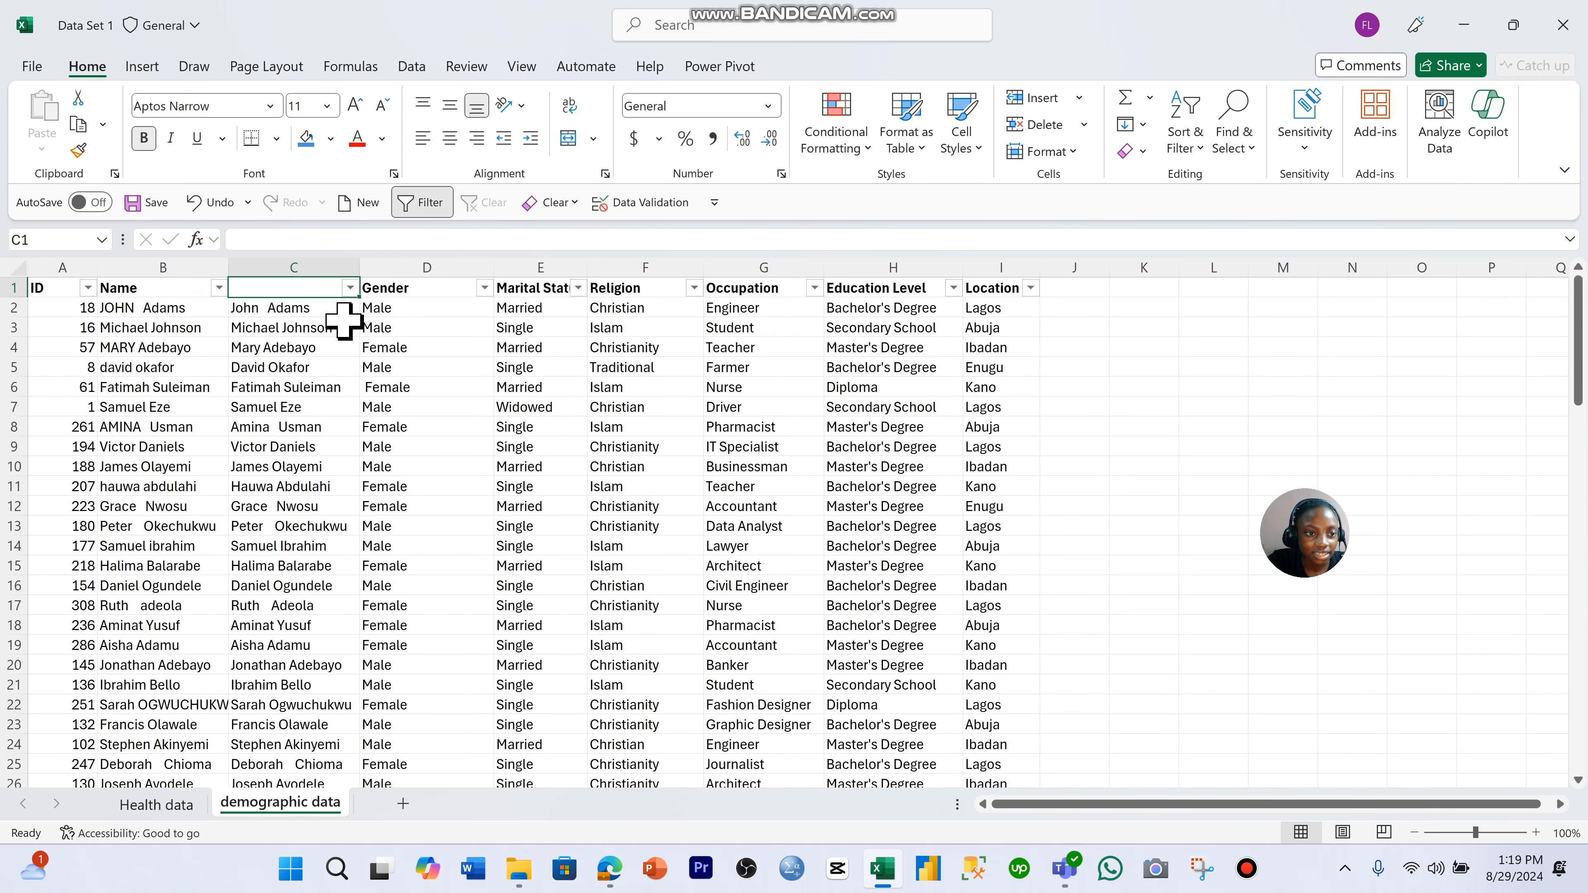
# - Select all proper-case names from C2 down to C94 and copy them
pyautogui.click(344, 321)
pyautogui.click(347, 309)
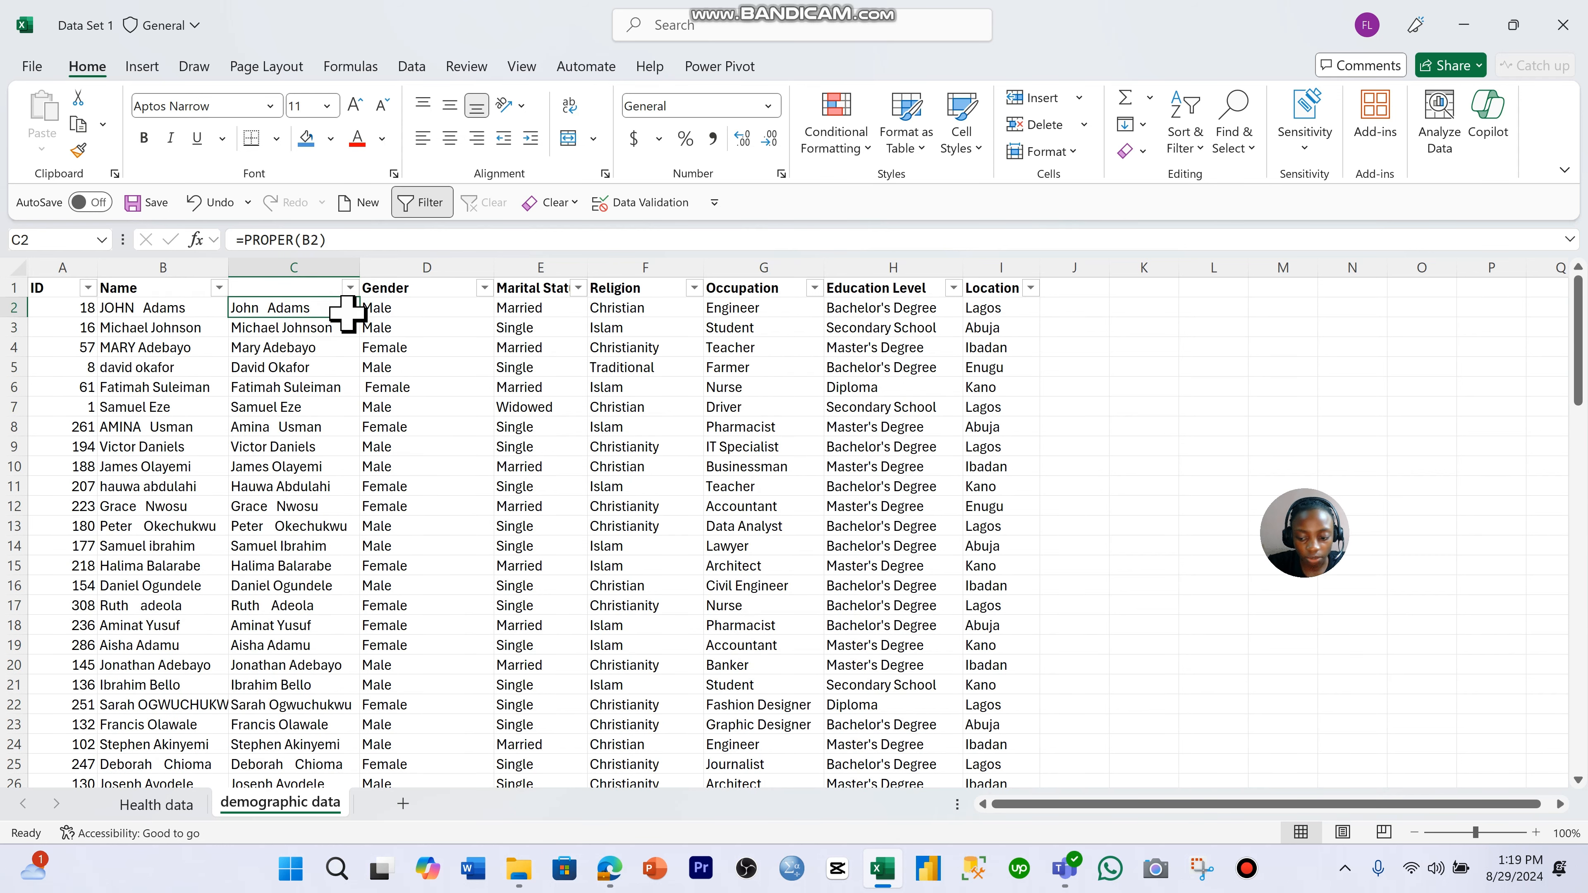
pyautogui.hotkey('shift', 'Up')
pyautogui.click(354, 349)
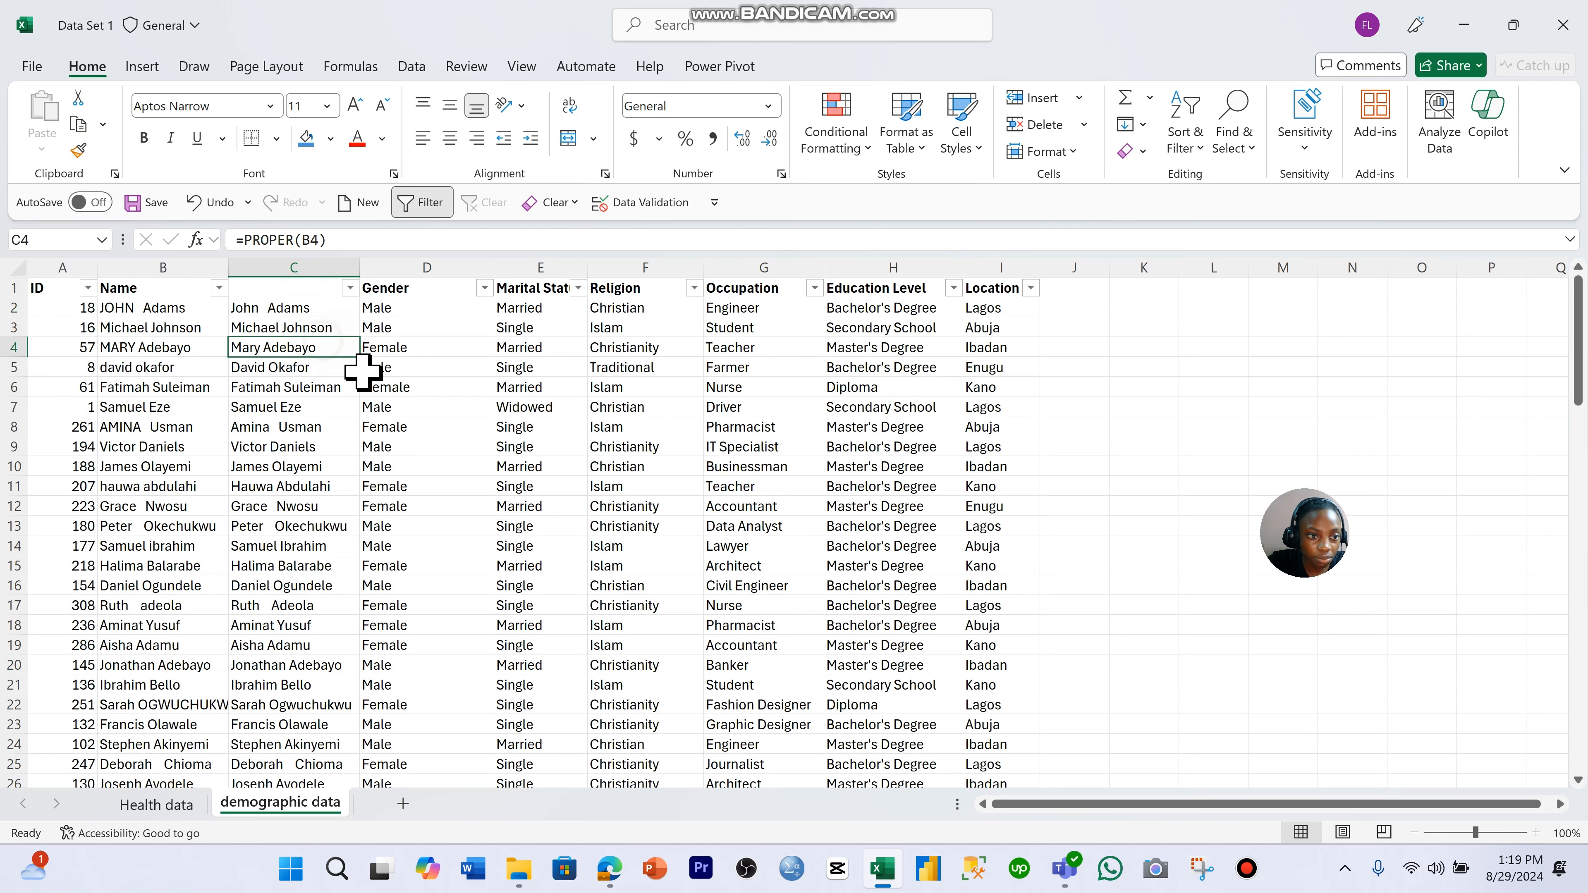
pyautogui.click(365, 368)
pyautogui.click(336, 310)
pyautogui.hotkey('ctrl', 'shift', 'Down')
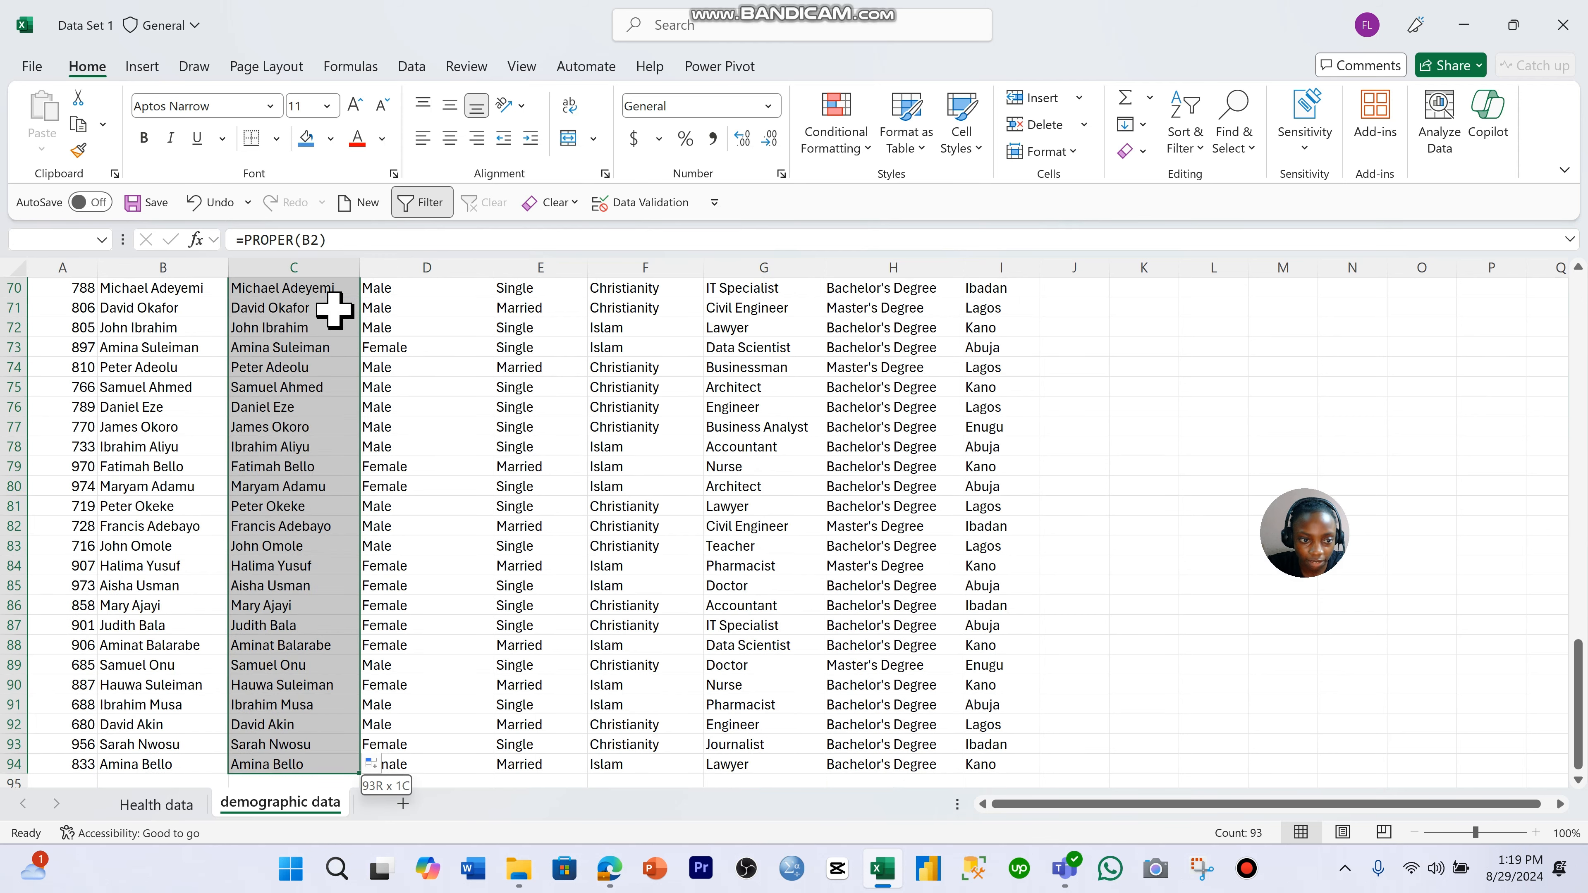
pyautogui.hotkey('ctrl', 'c')
# - Paste the copied proper-case names as values over the original Name column, starting at B2
pyautogui.scroll(20, 338, 310)
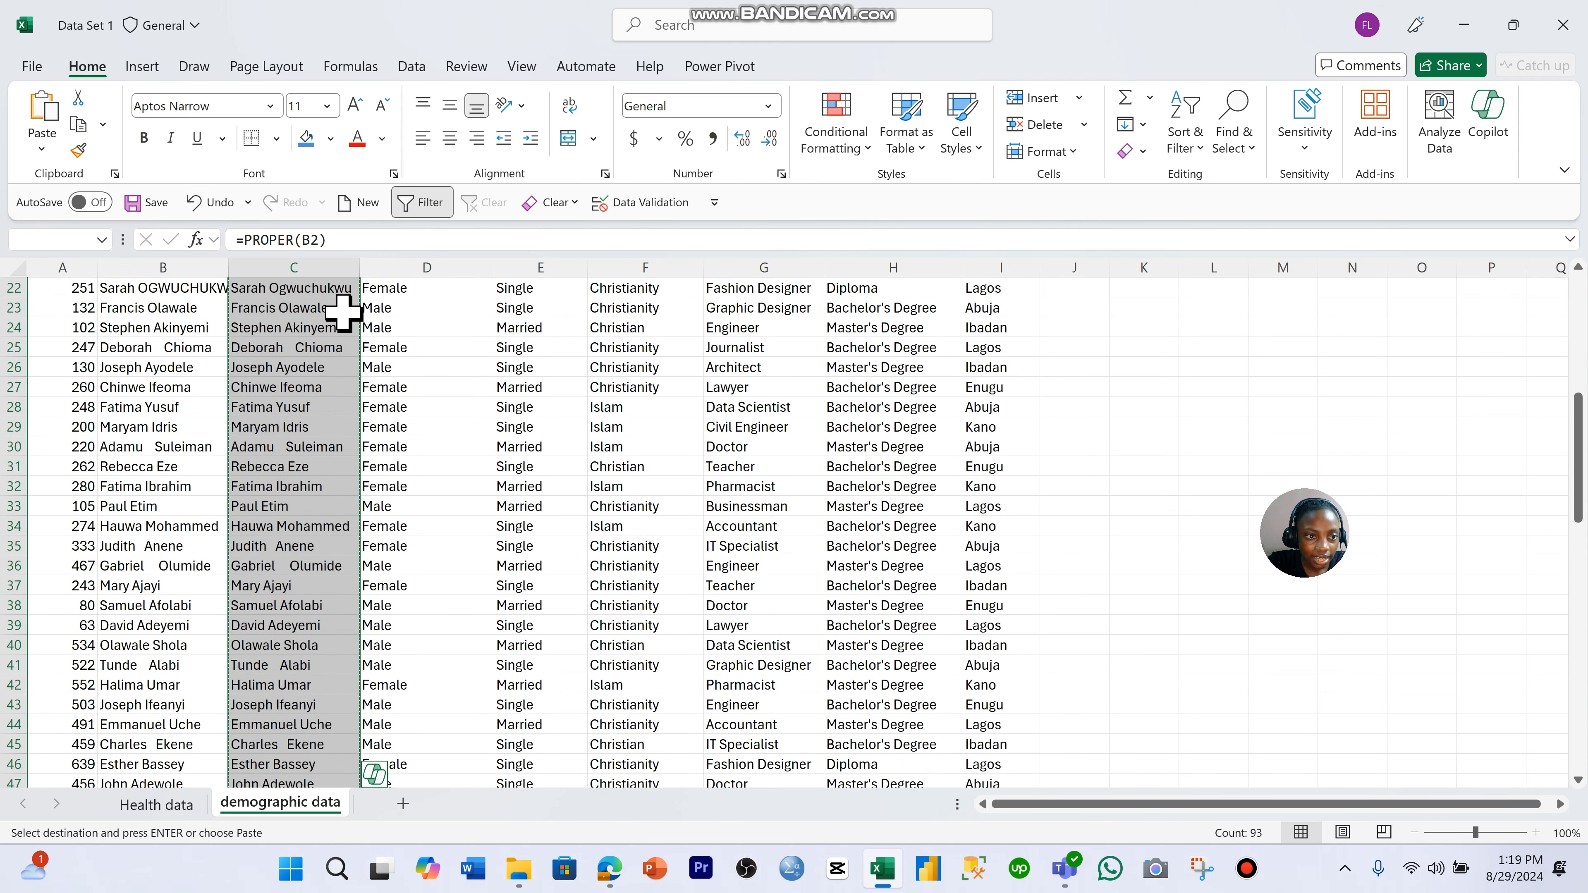
pyautogui.scroll(1, 342, 310)
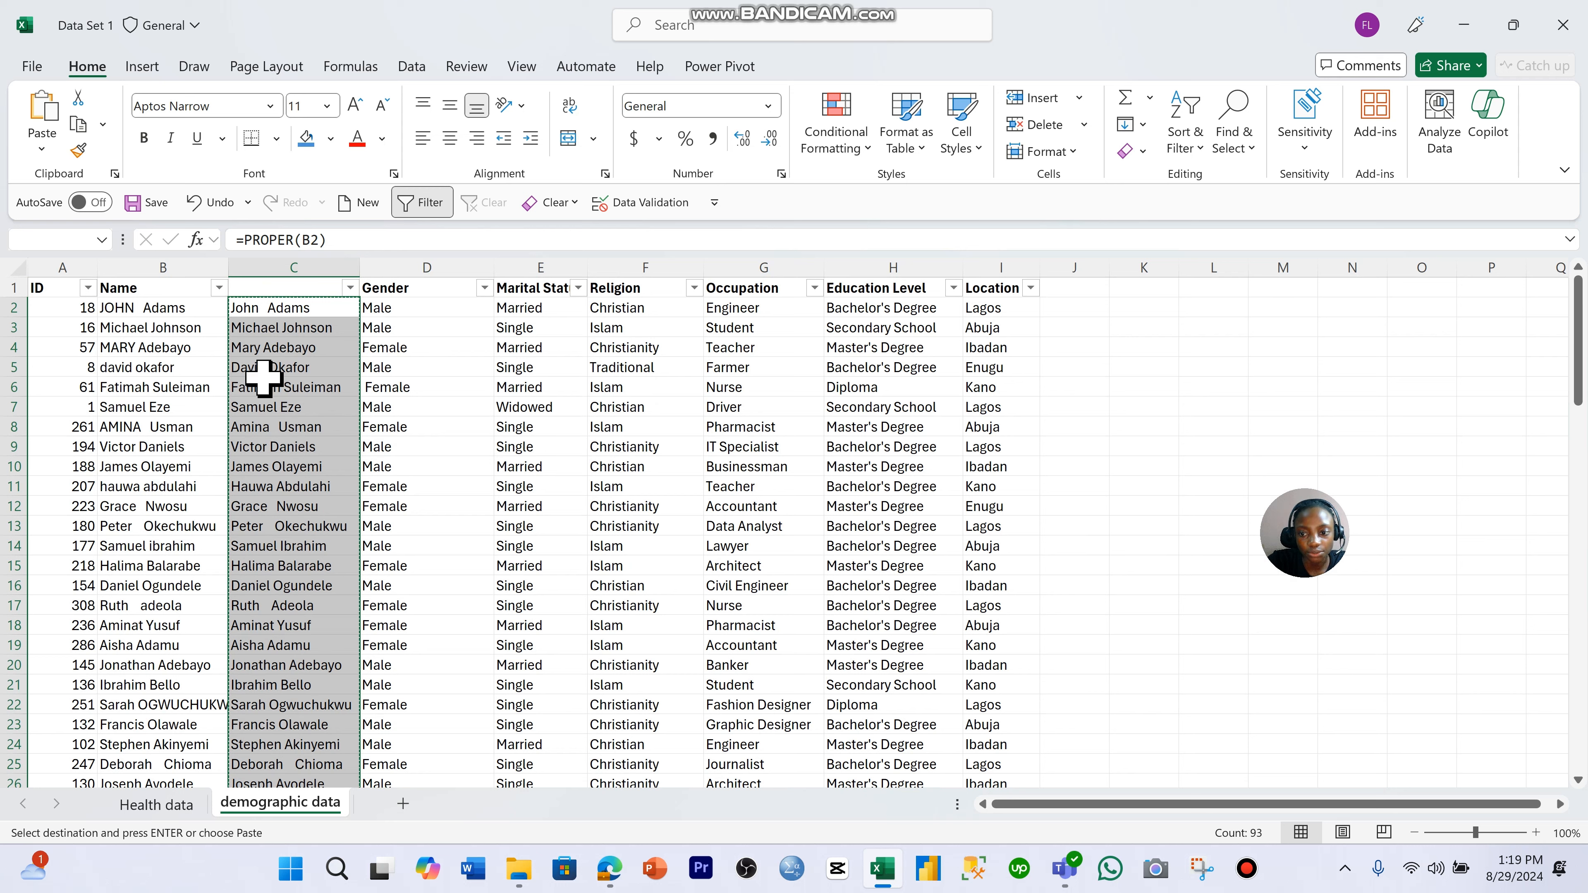
pyautogui.click(194, 310)
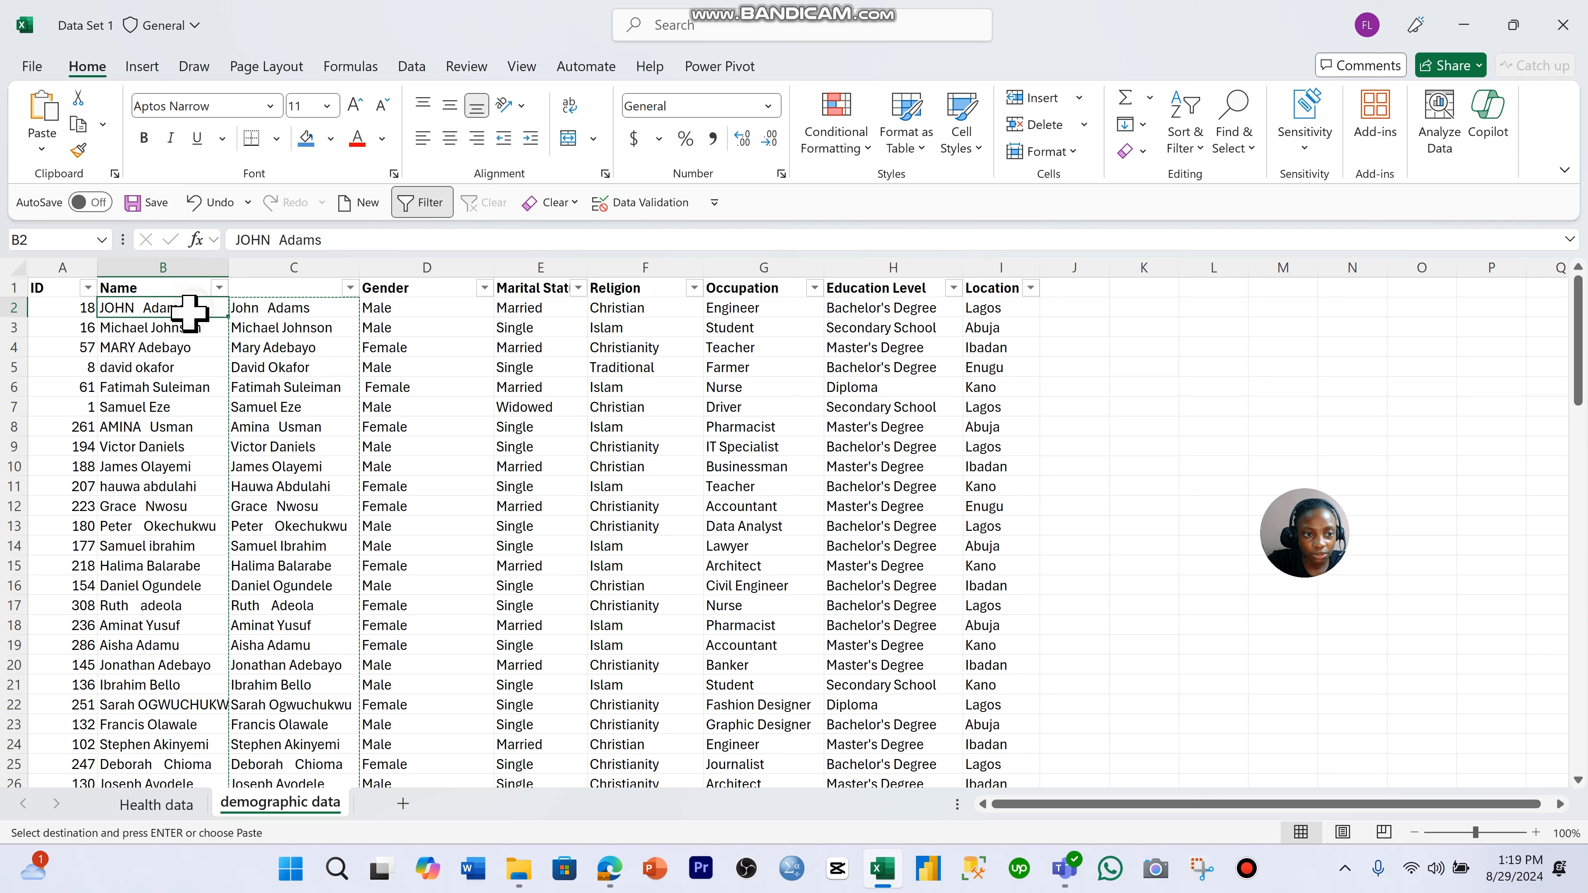
pyautogui.click(193, 332)
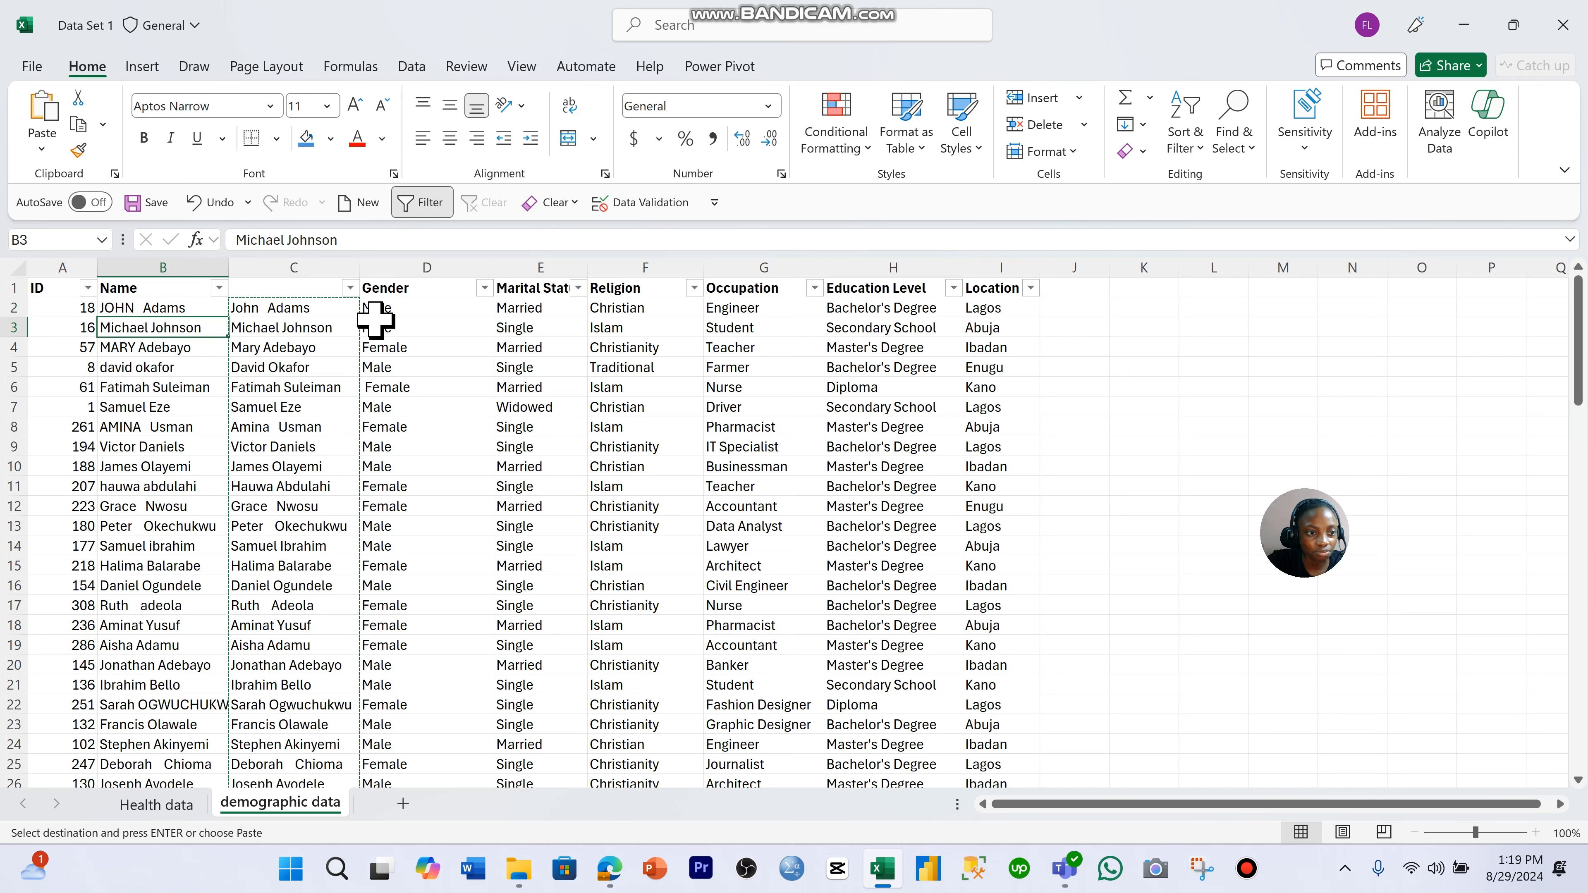
pyautogui.click(187, 305)
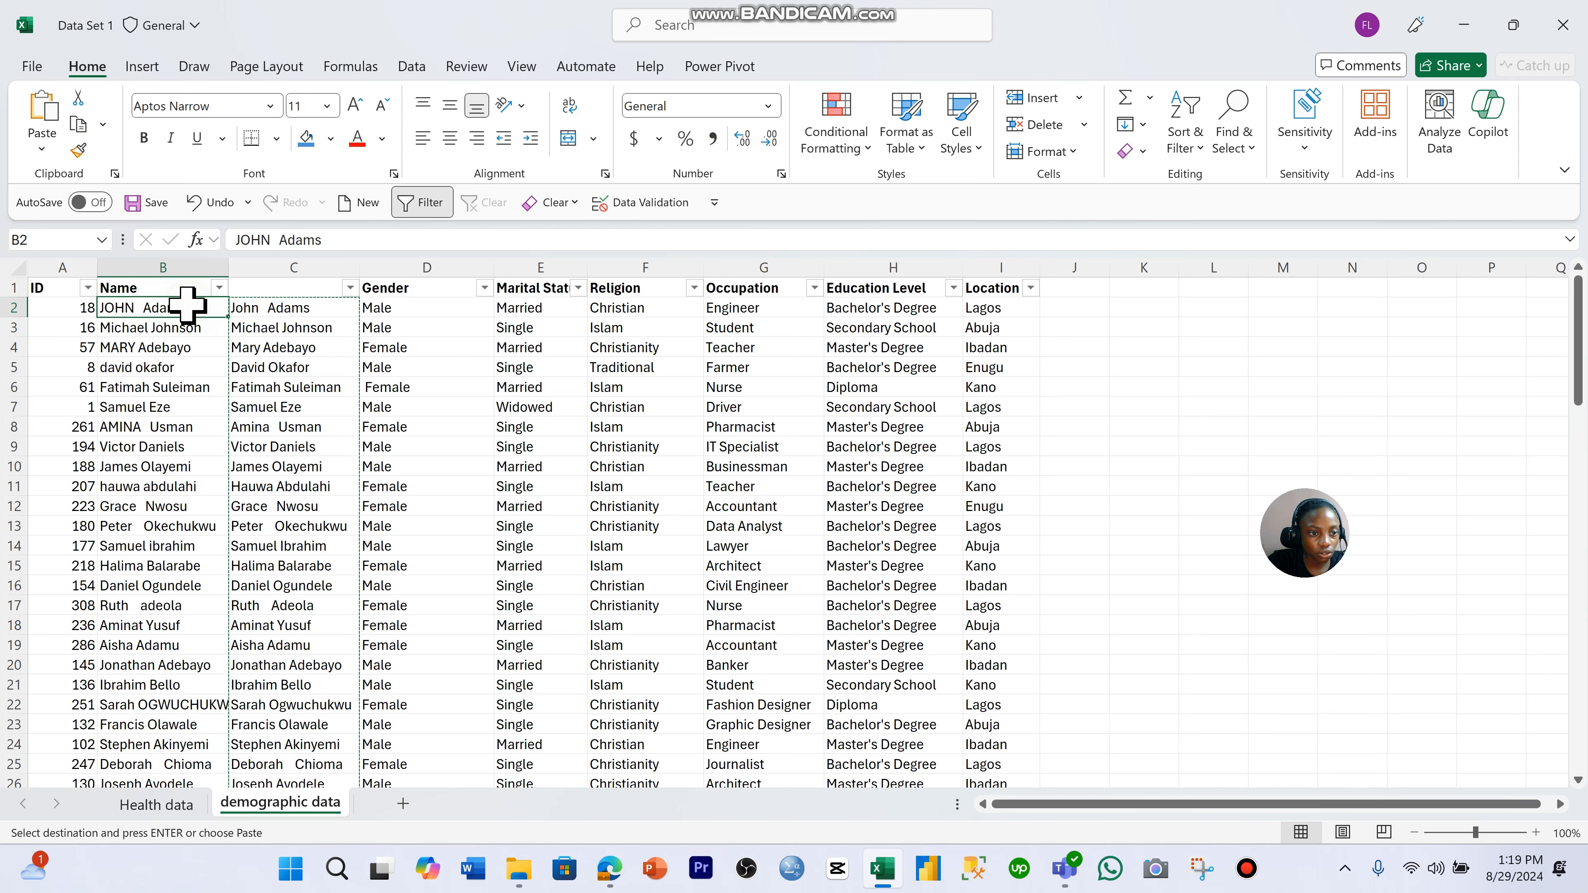
pyautogui.rightClick(190, 310)
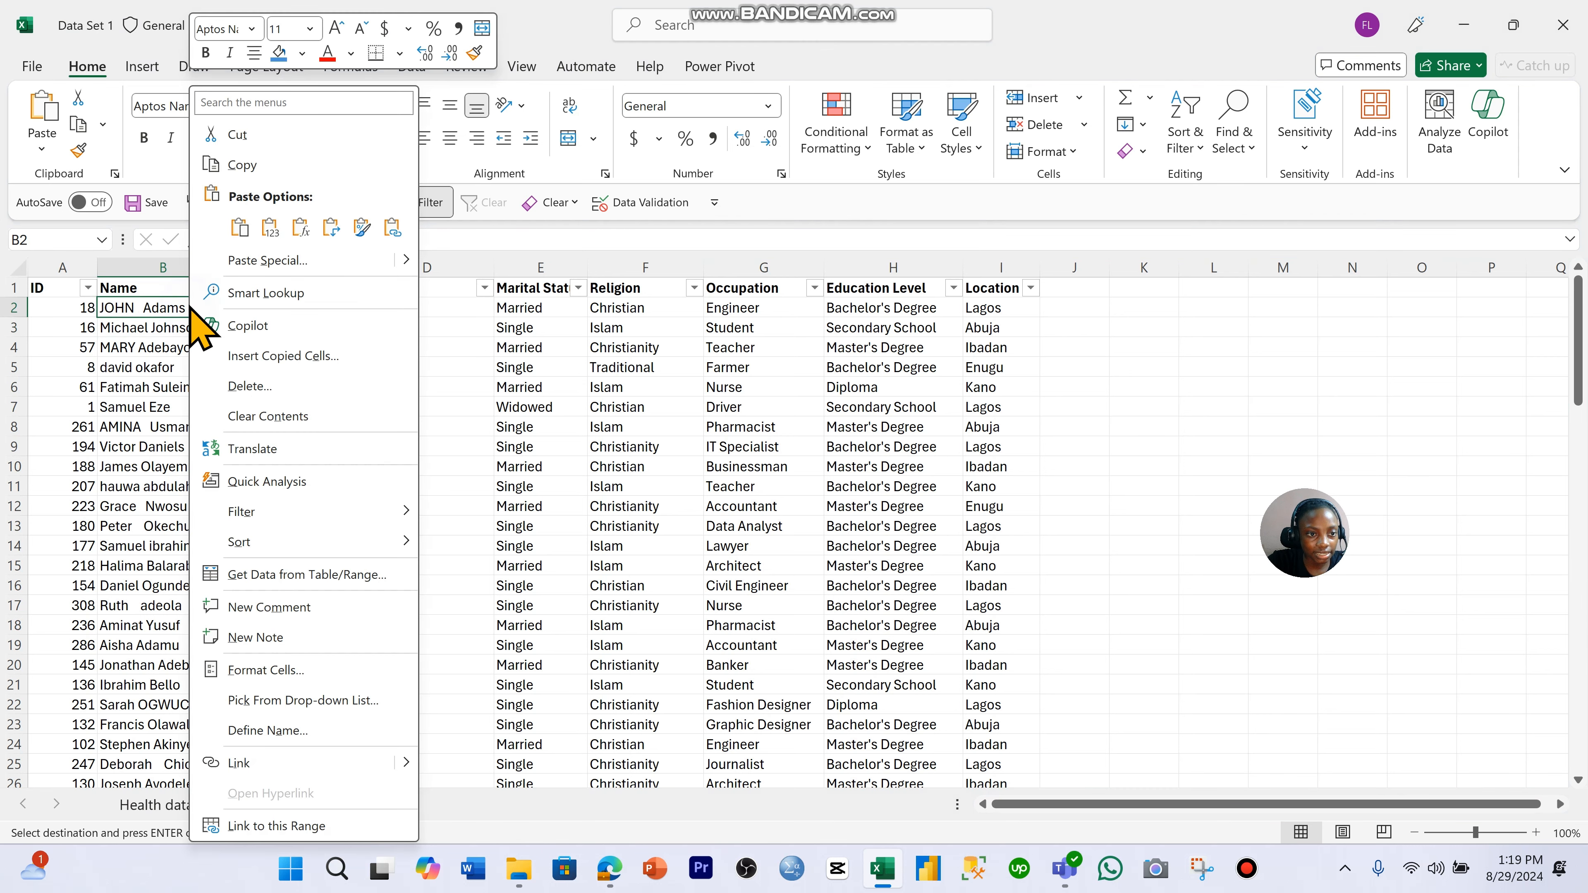
pyautogui.click(270, 227)
pyautogui.click(270, 227)
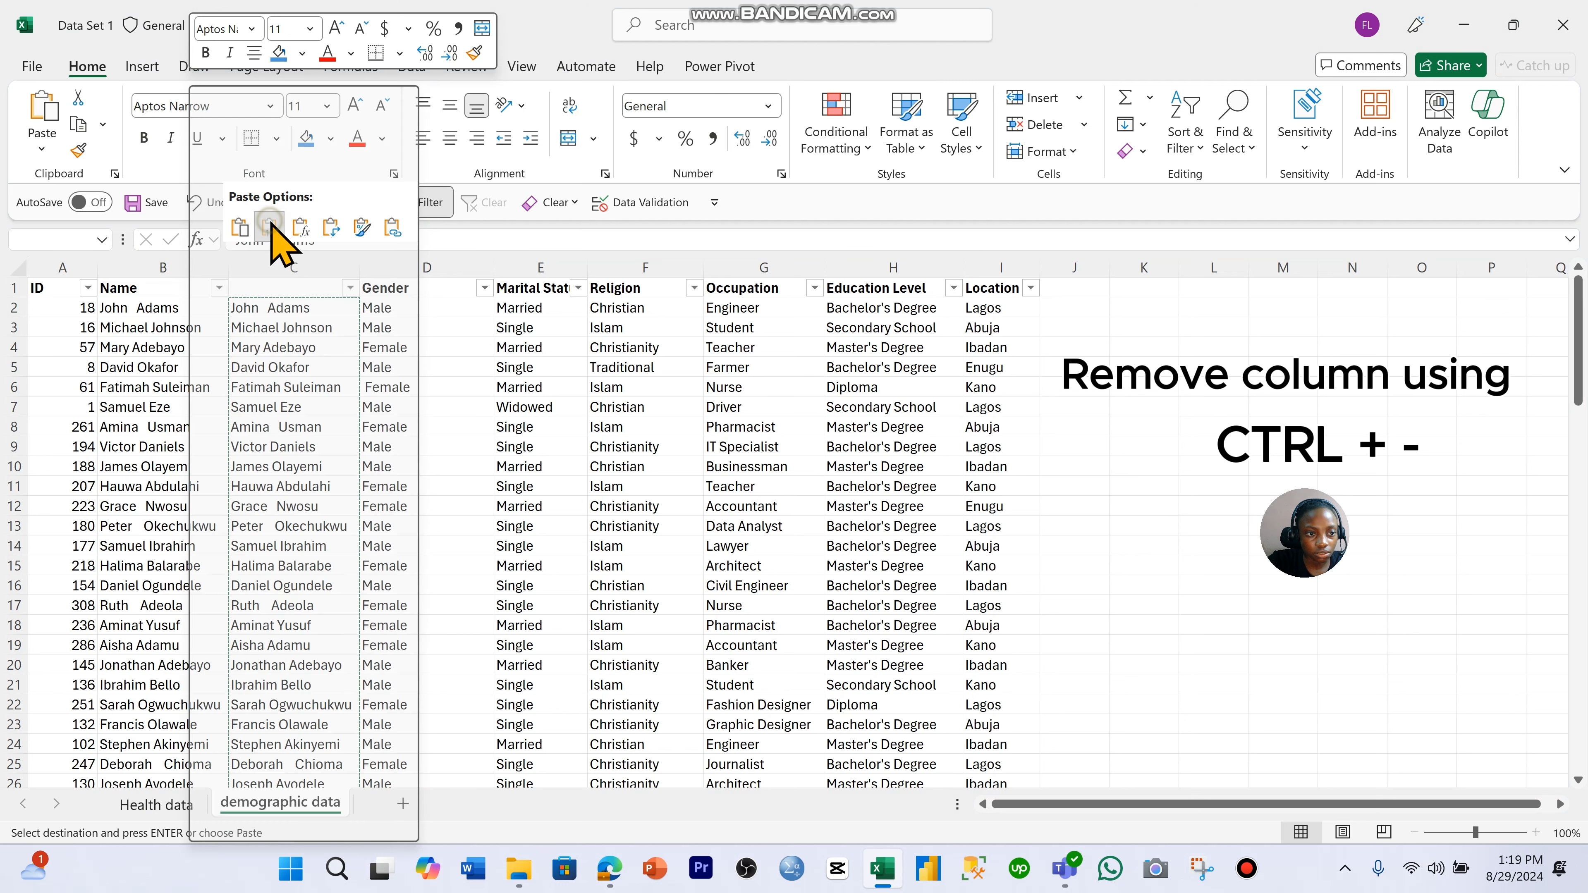
pyautogui.click(182, 308)
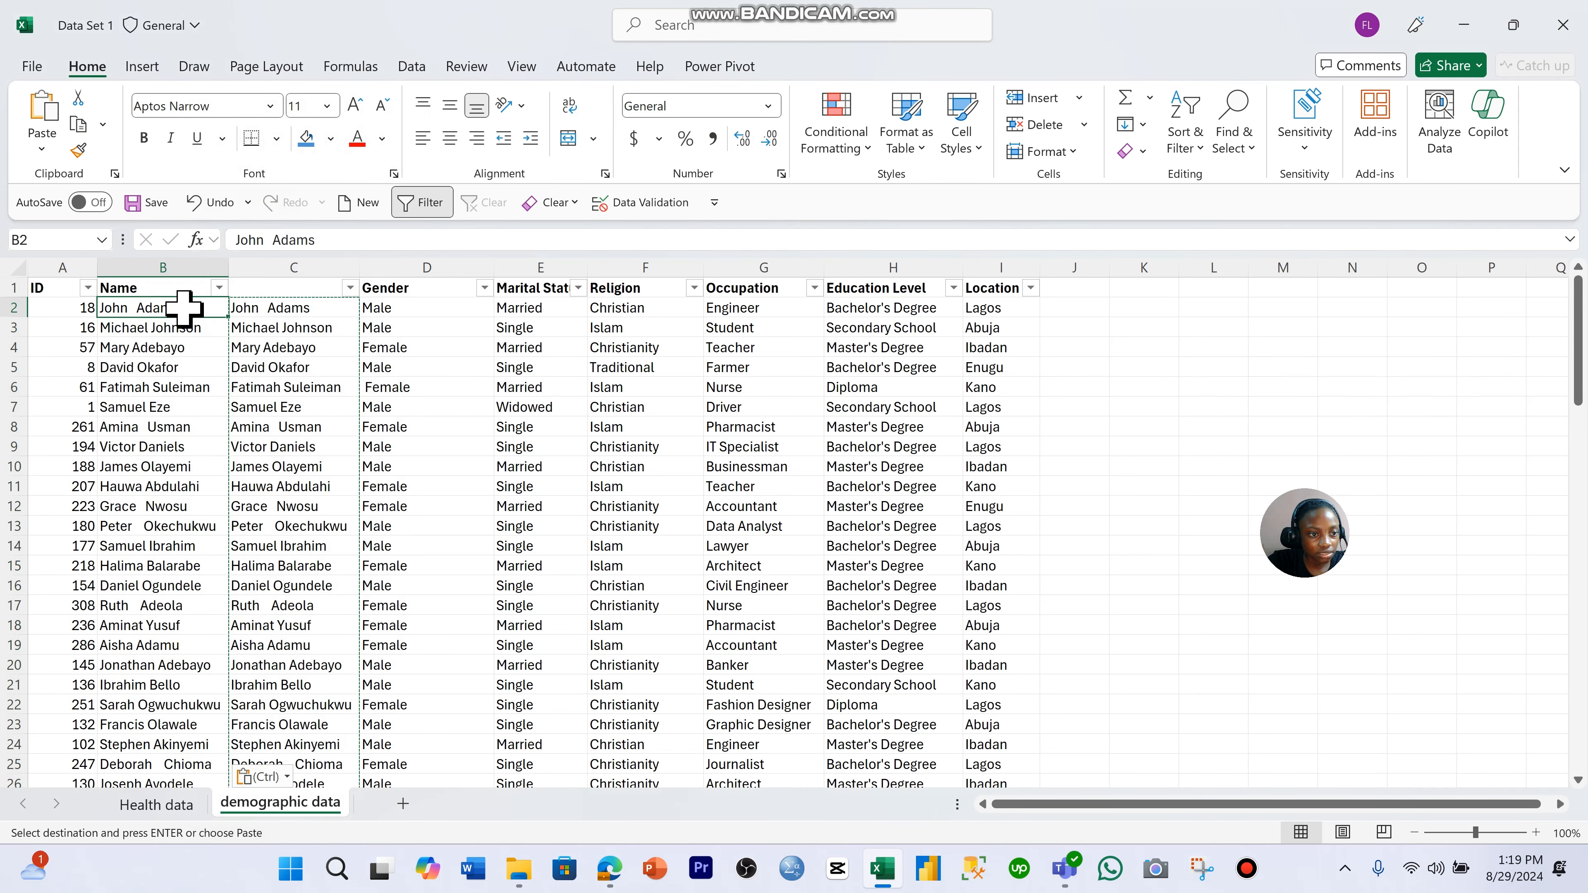
# - Delete helper column C from the demographic data sheet
pyautogui.click(290, 264)
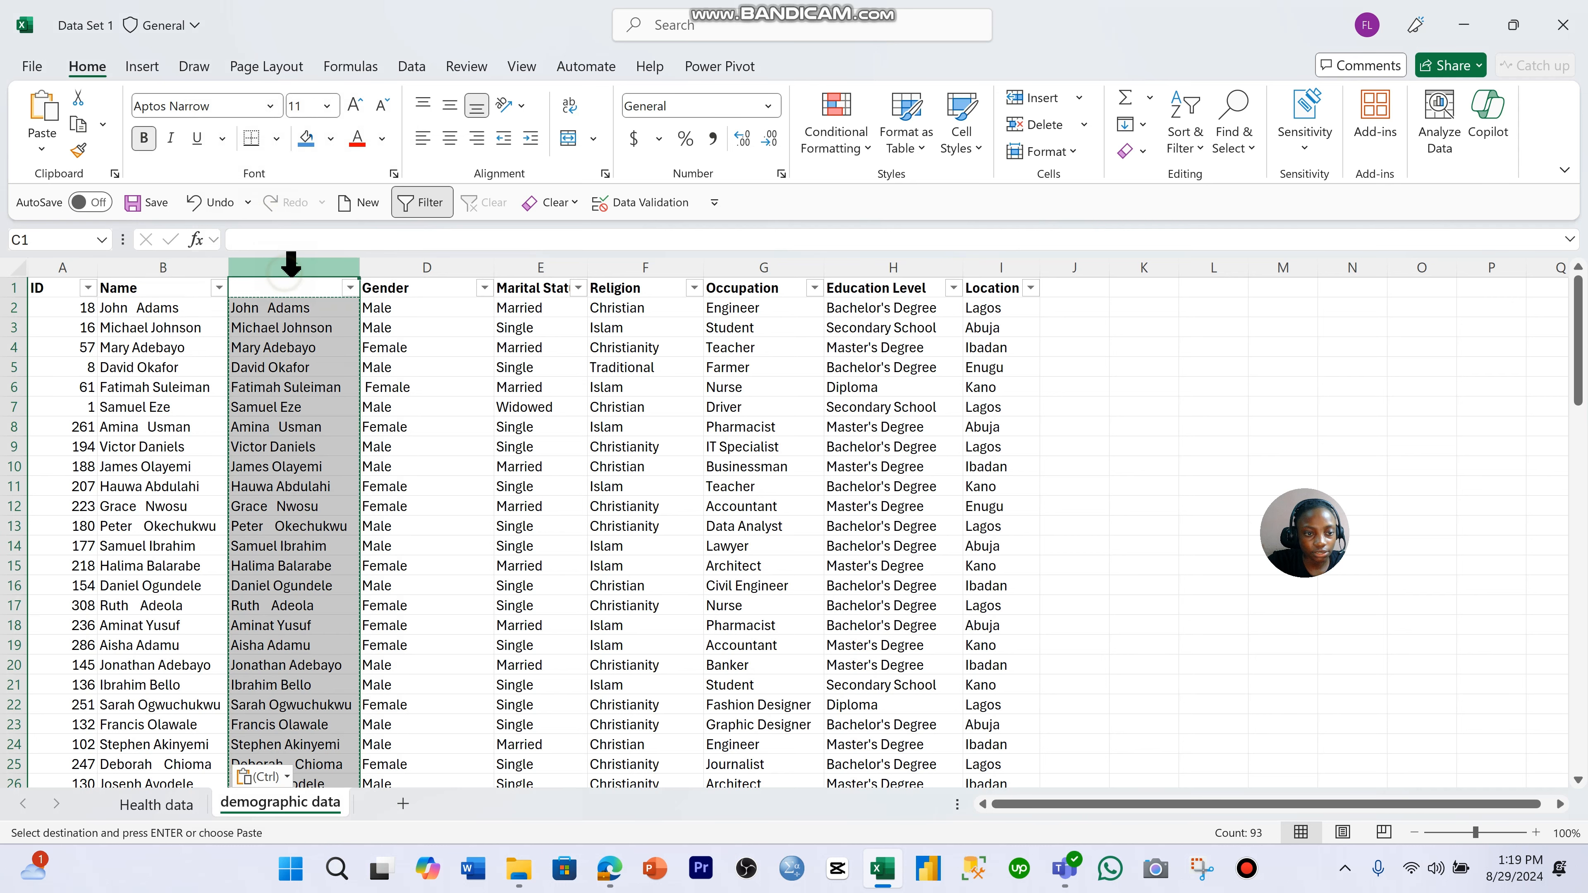
pyautogui.press('Escape')
pyautogui.hotkey('ctrl', '-')
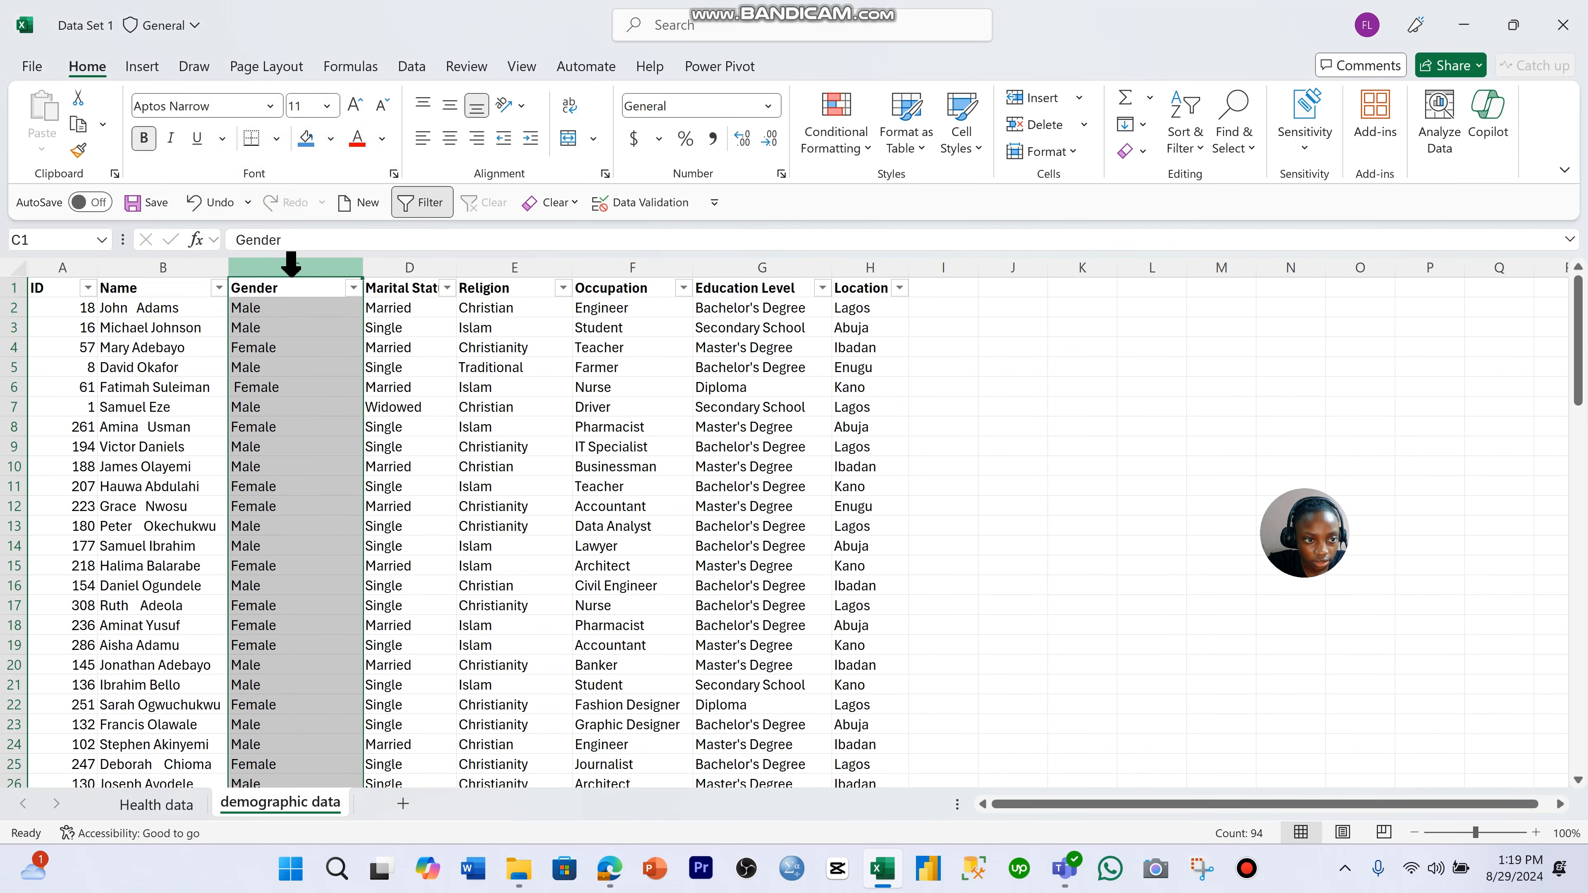
pyautogui.click(338, 347)
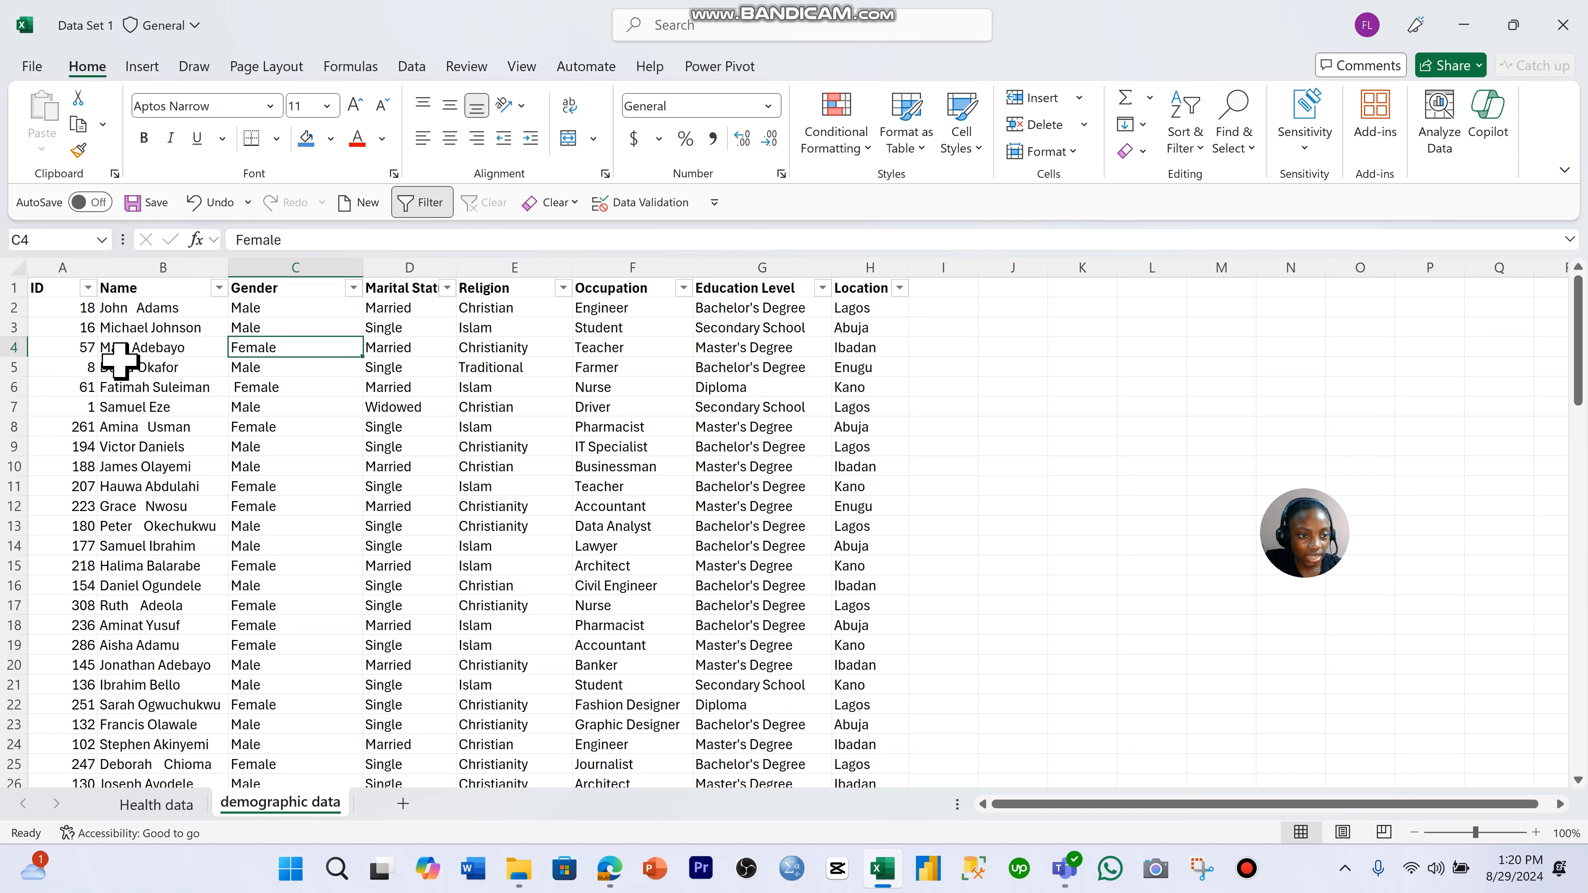
# - Check the Name column for extra spaces and enter the formula =TRIM(B2) in cell I2
pyautogui.click(188, 309)
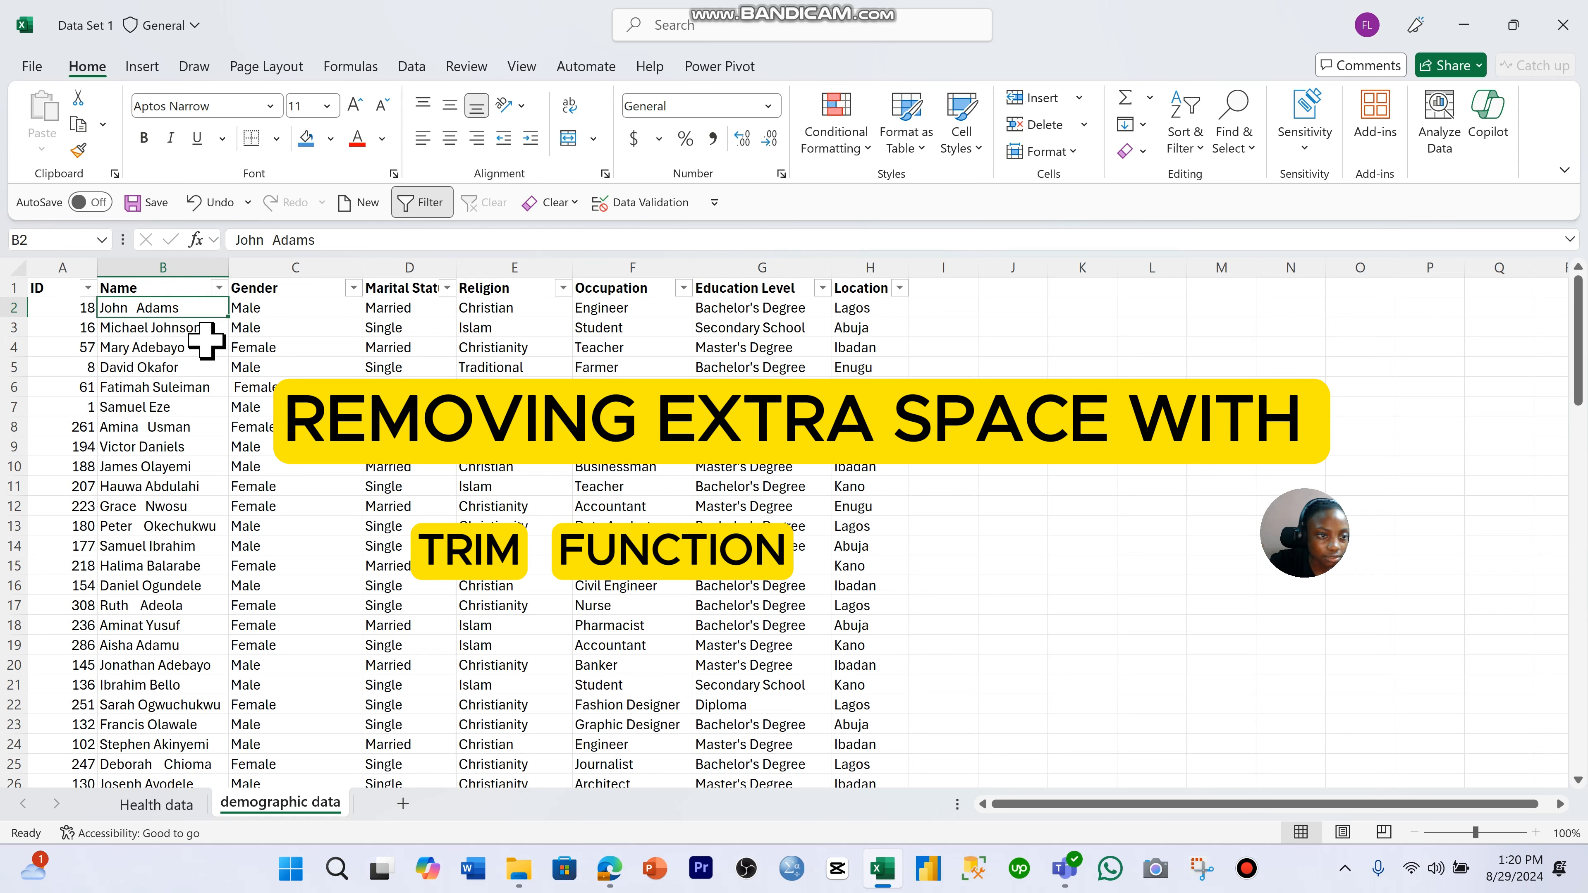
pyautogui.scroll(-7, 210, 338)
pyautogui.scroll(-20, 209, 347)
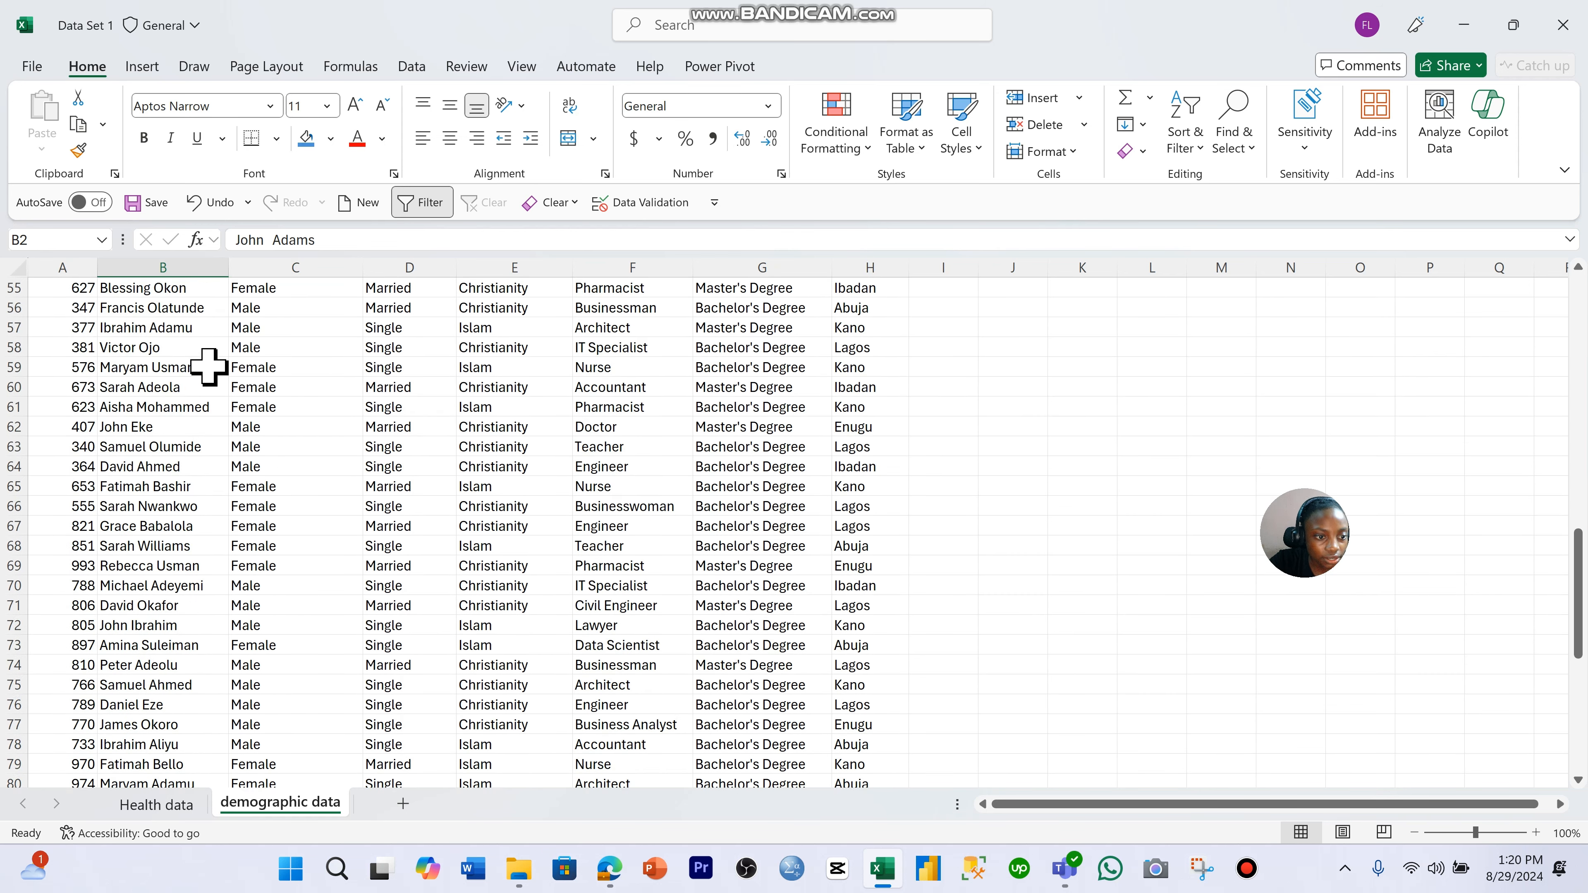
pyautogui.scroll(-1, 210, 413)
pyautogui.scroll(20, 207, 419)
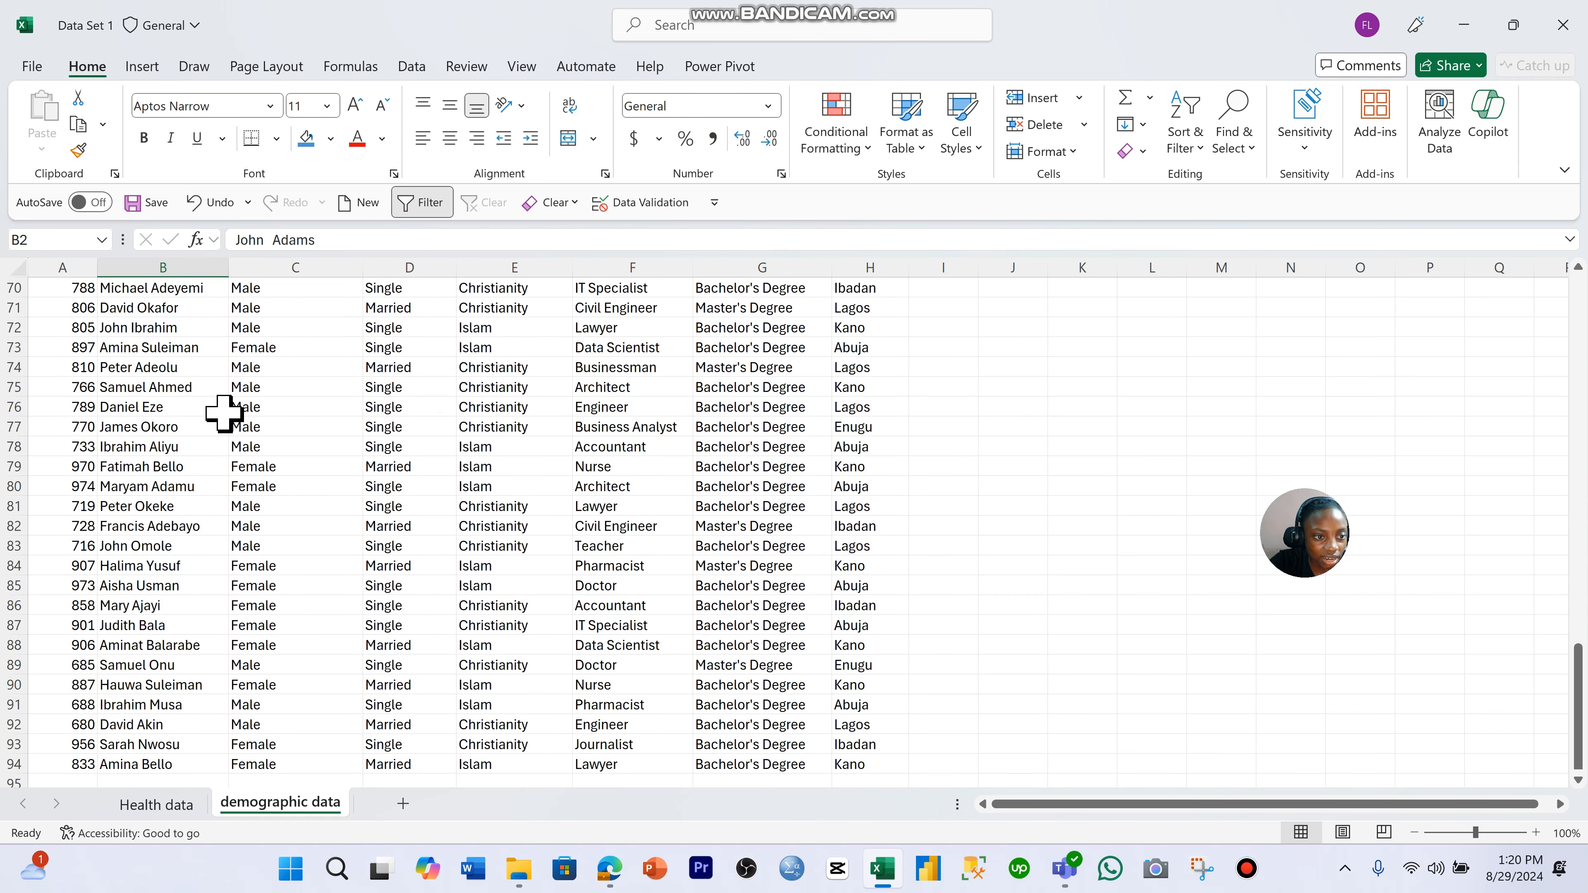
pyautogui.scroll(7, 197, 433)
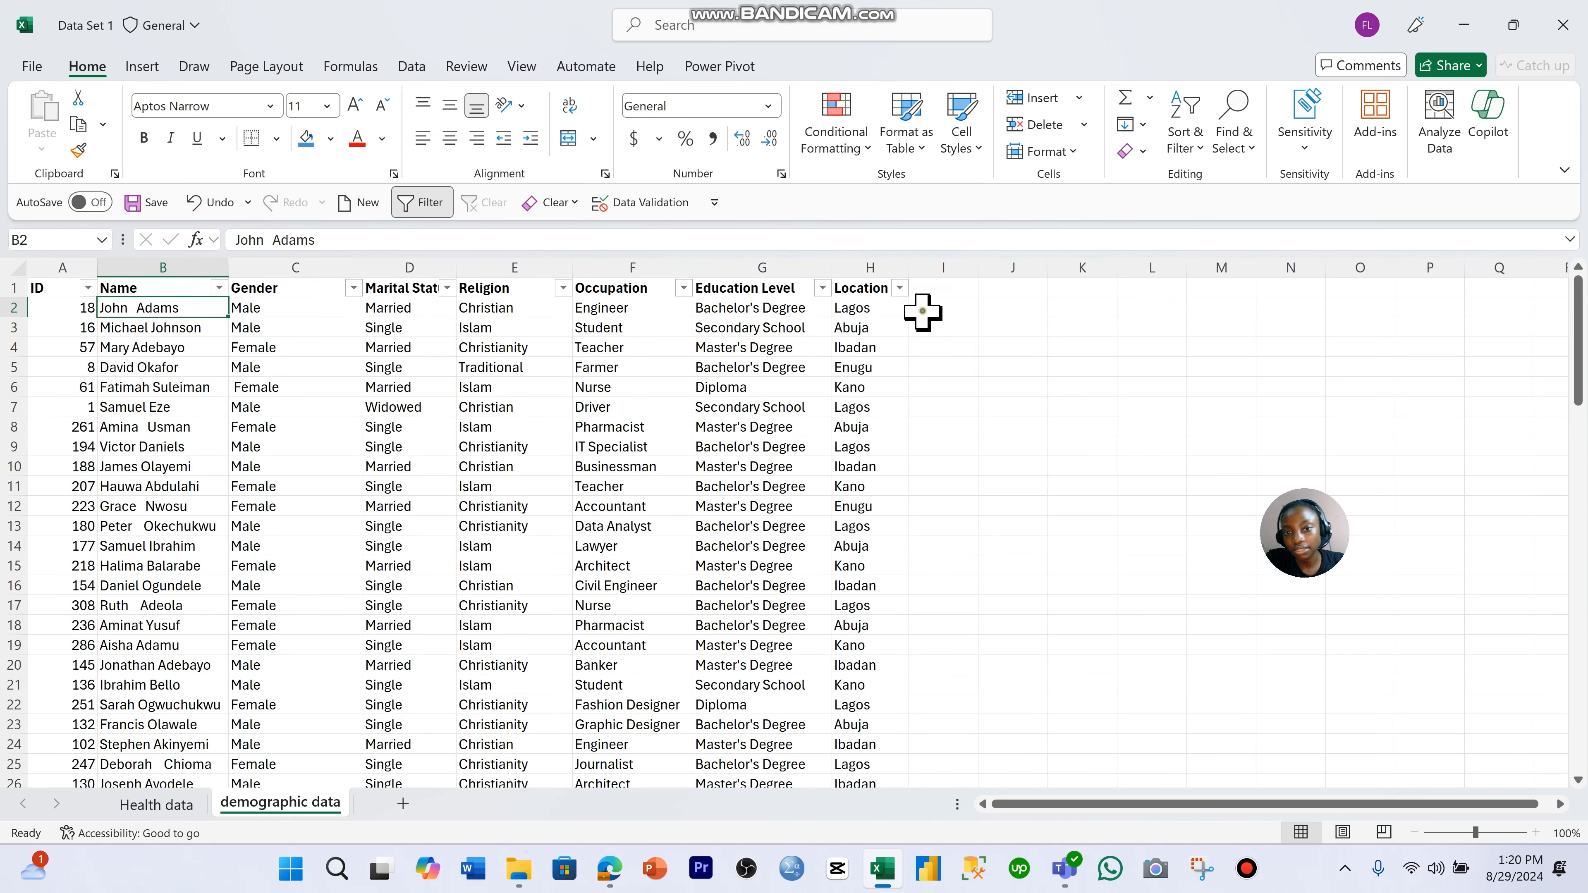
pyautogui.click(937, 308)
pyautogui.write('=TR')
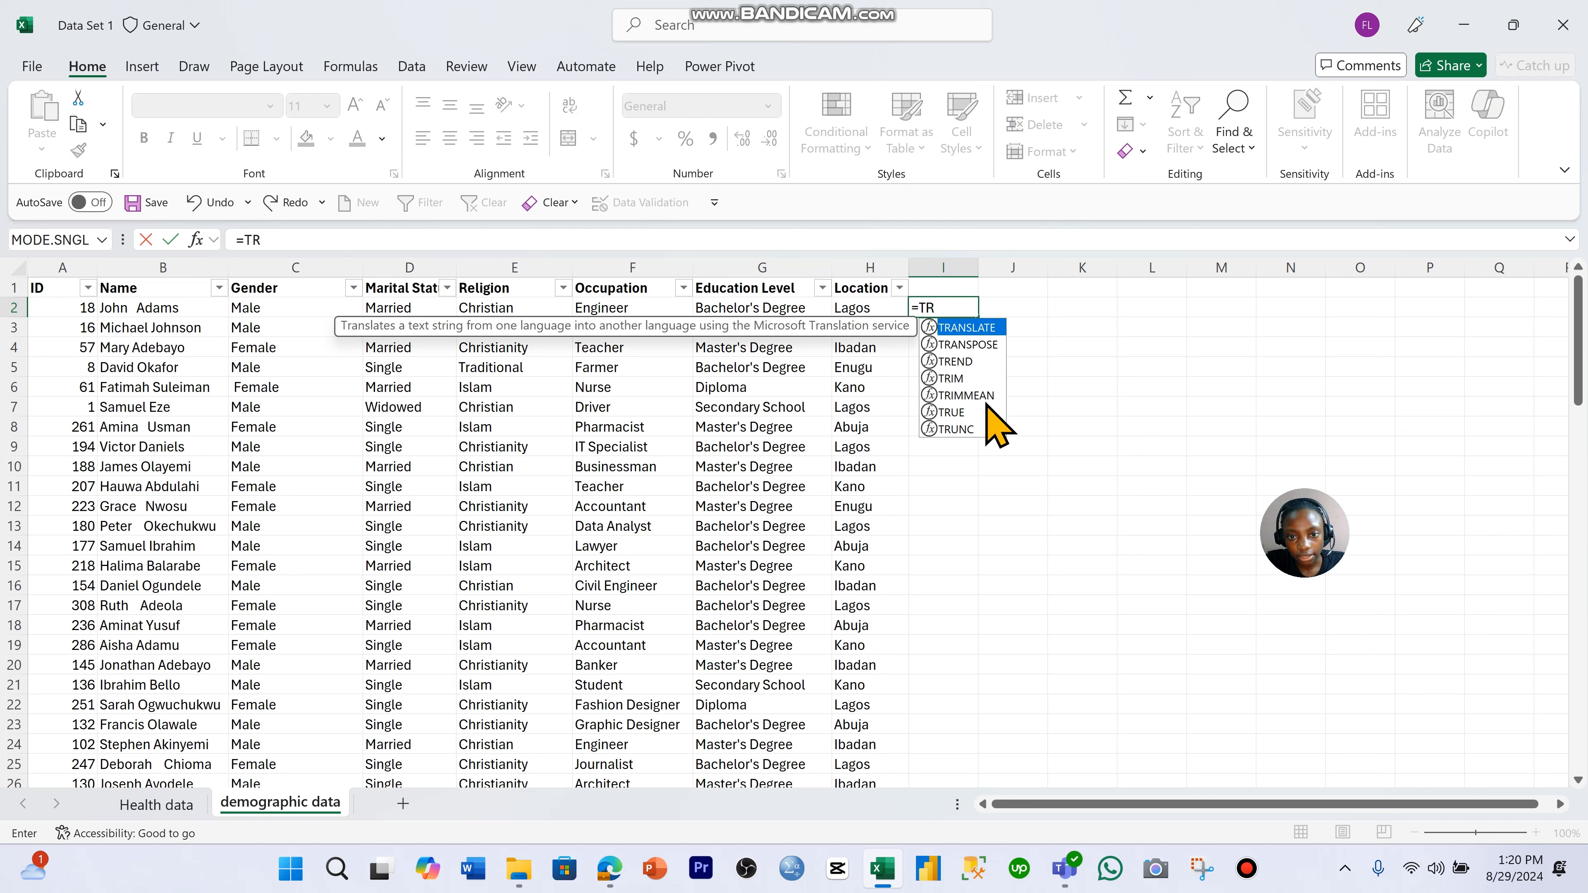
pyautogui.doubleClick(987, 379)
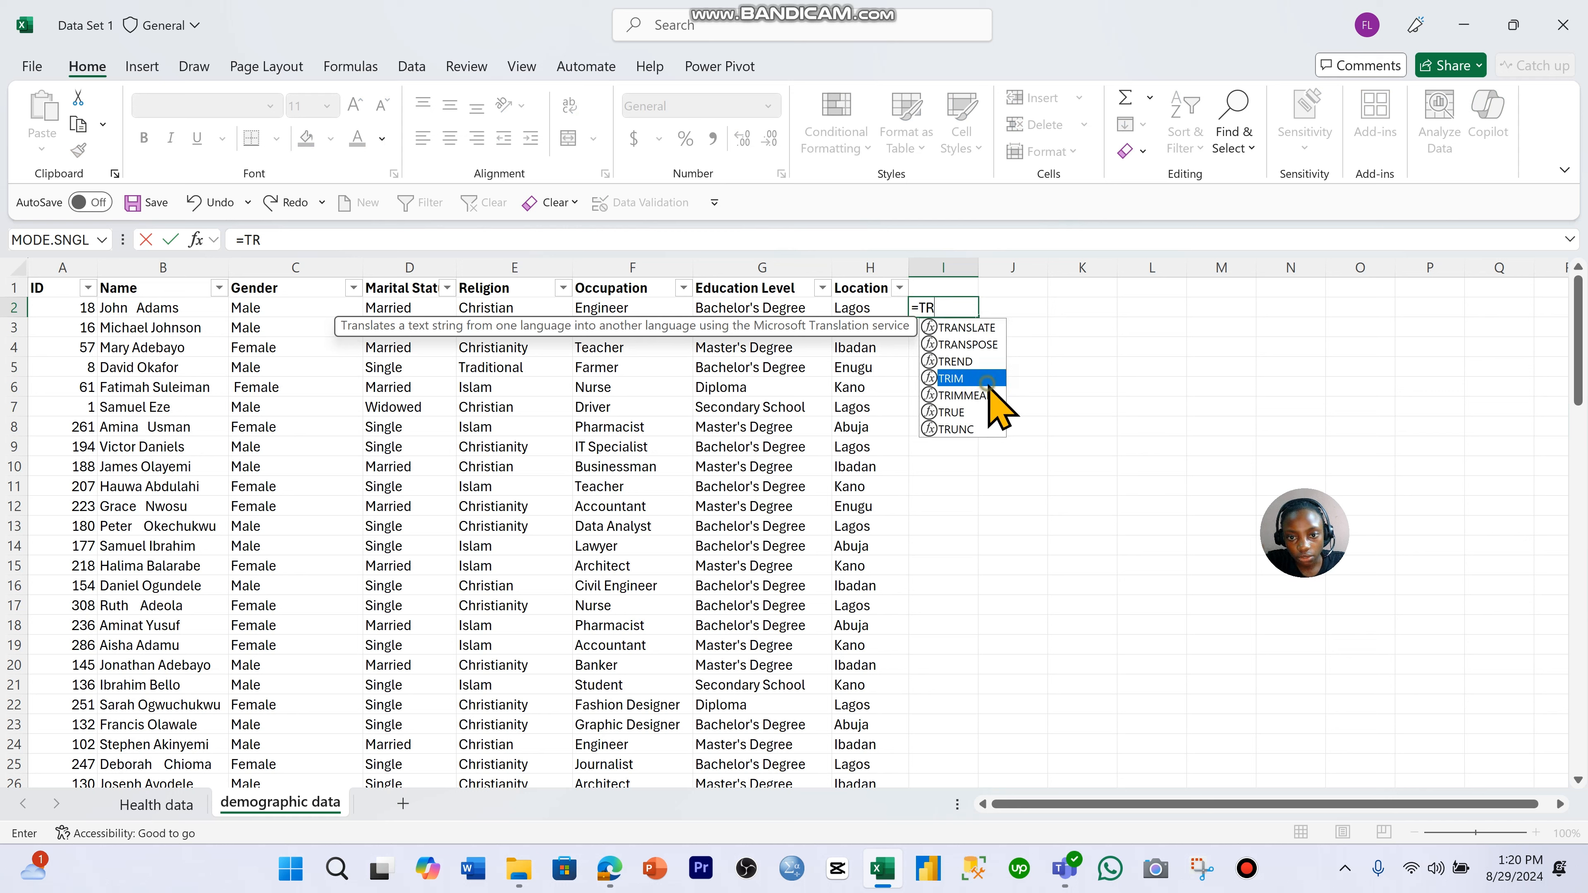
pyautogui.click(177, 310)
pyautogui.press('Return')
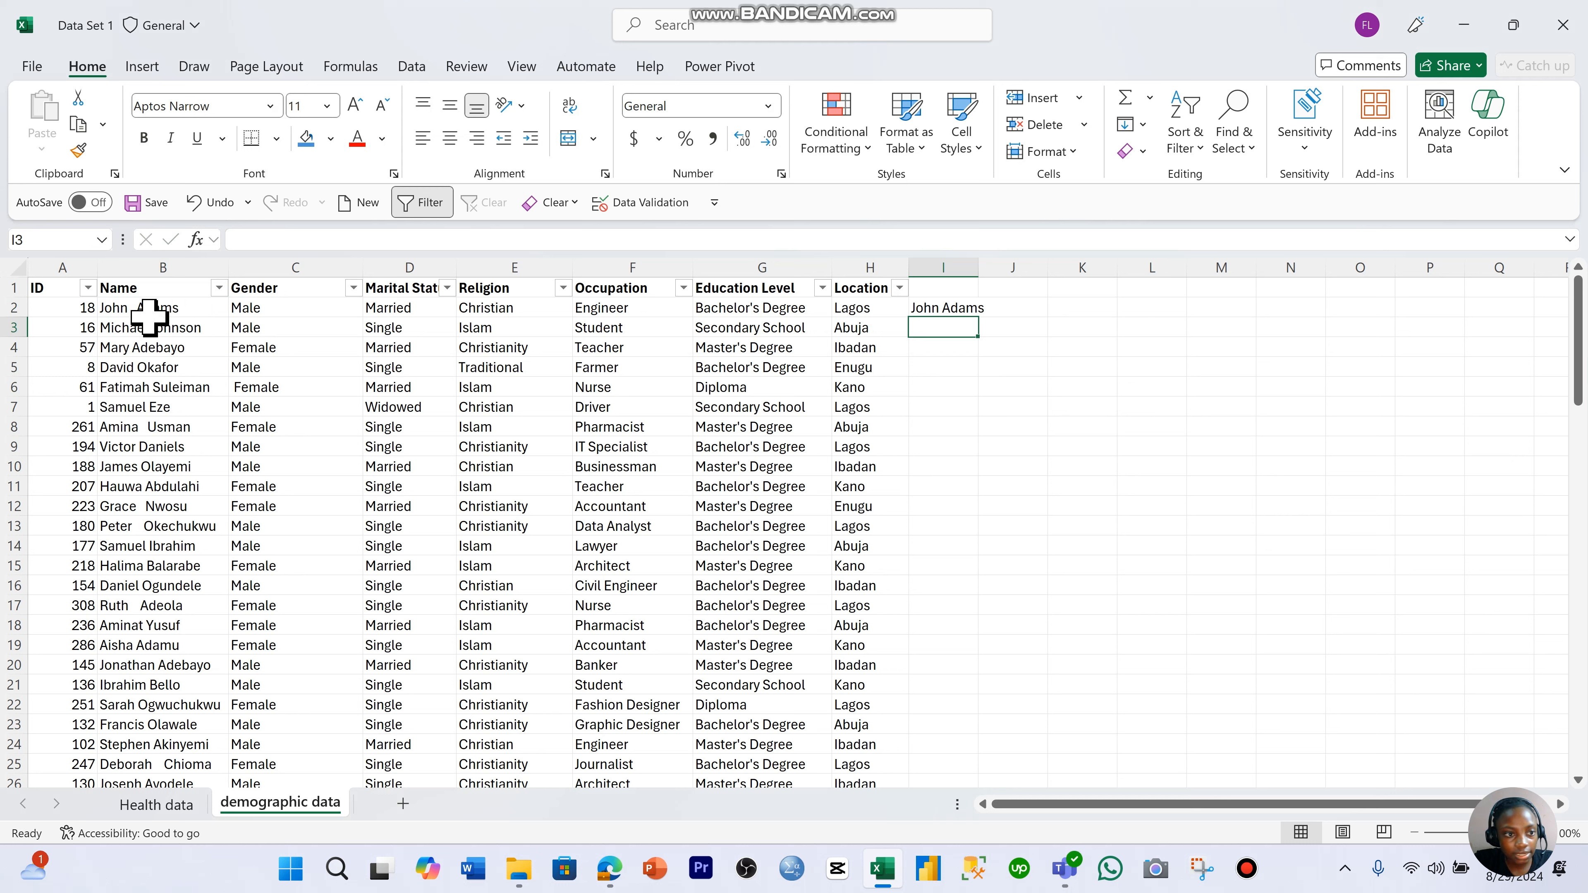
# - Fill the TRIM formula from I2 down to the last data row and check the trimmed names
pyautogui.click(152, 310)
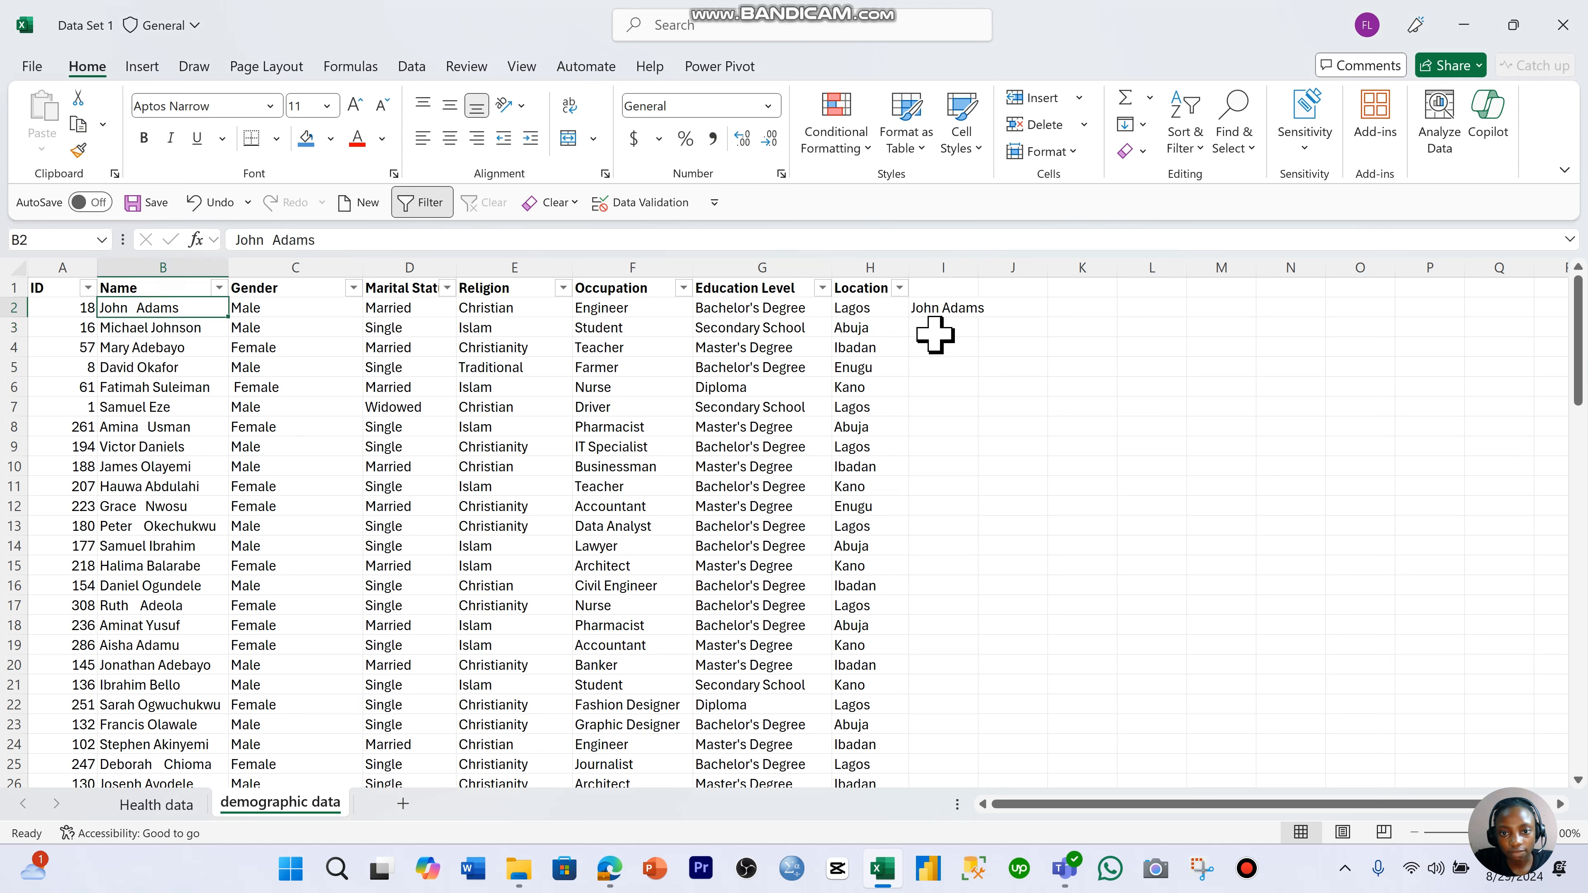
pyautogui.click(966, 313)
pyautogui.doubleClick(979, 317)
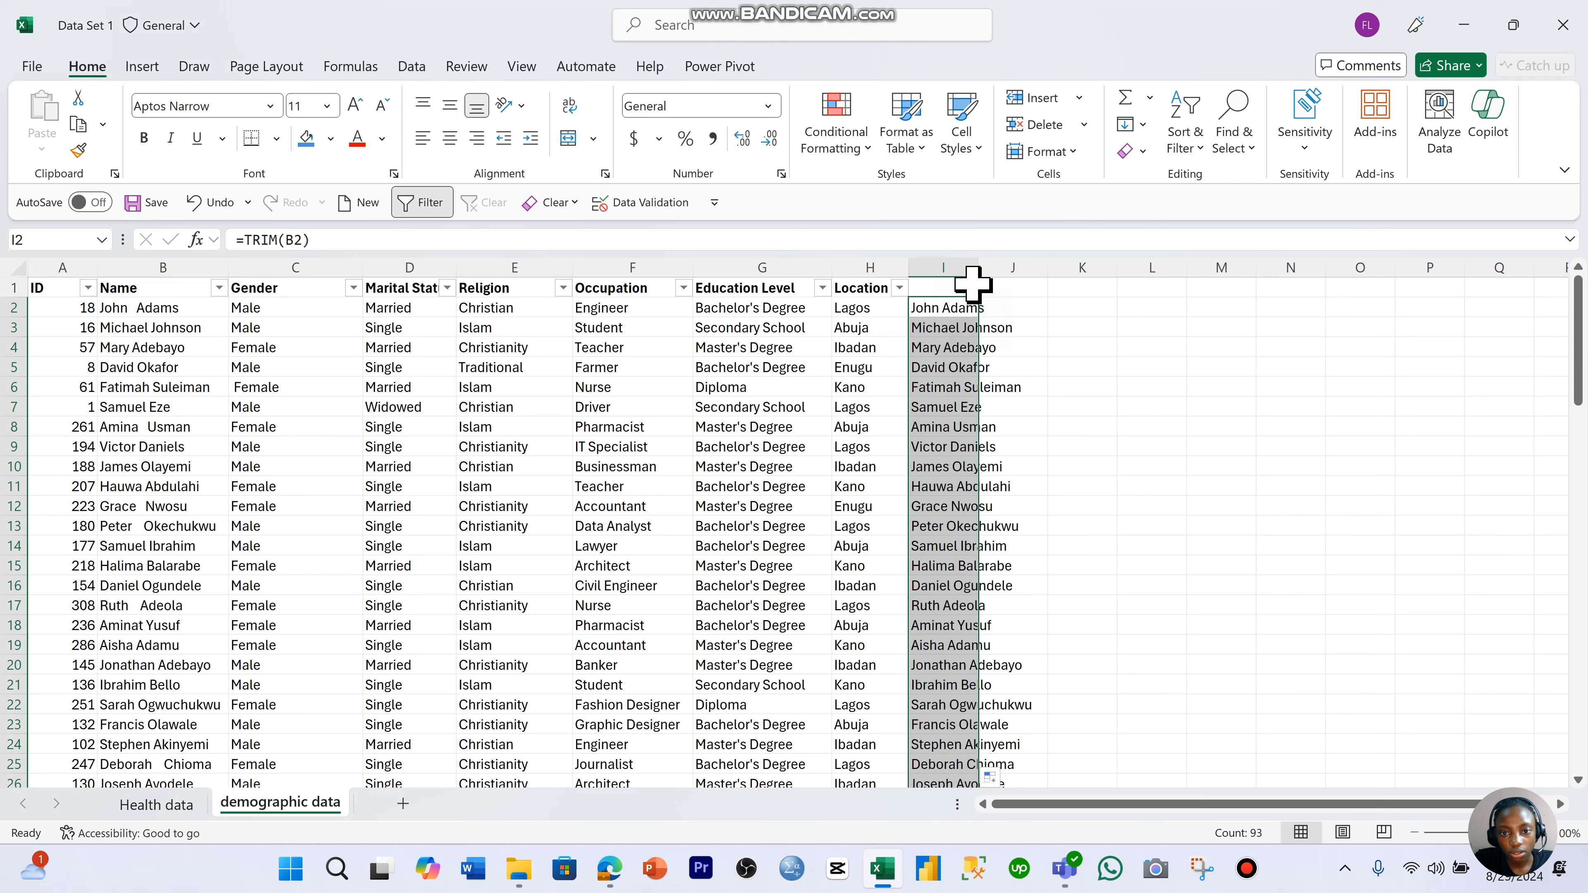
pyautogui.scroll(-3, 1001, 407)
pyautogui.scroll(2, 997, 405)
pyautogui.scroll(1, 995, 405)
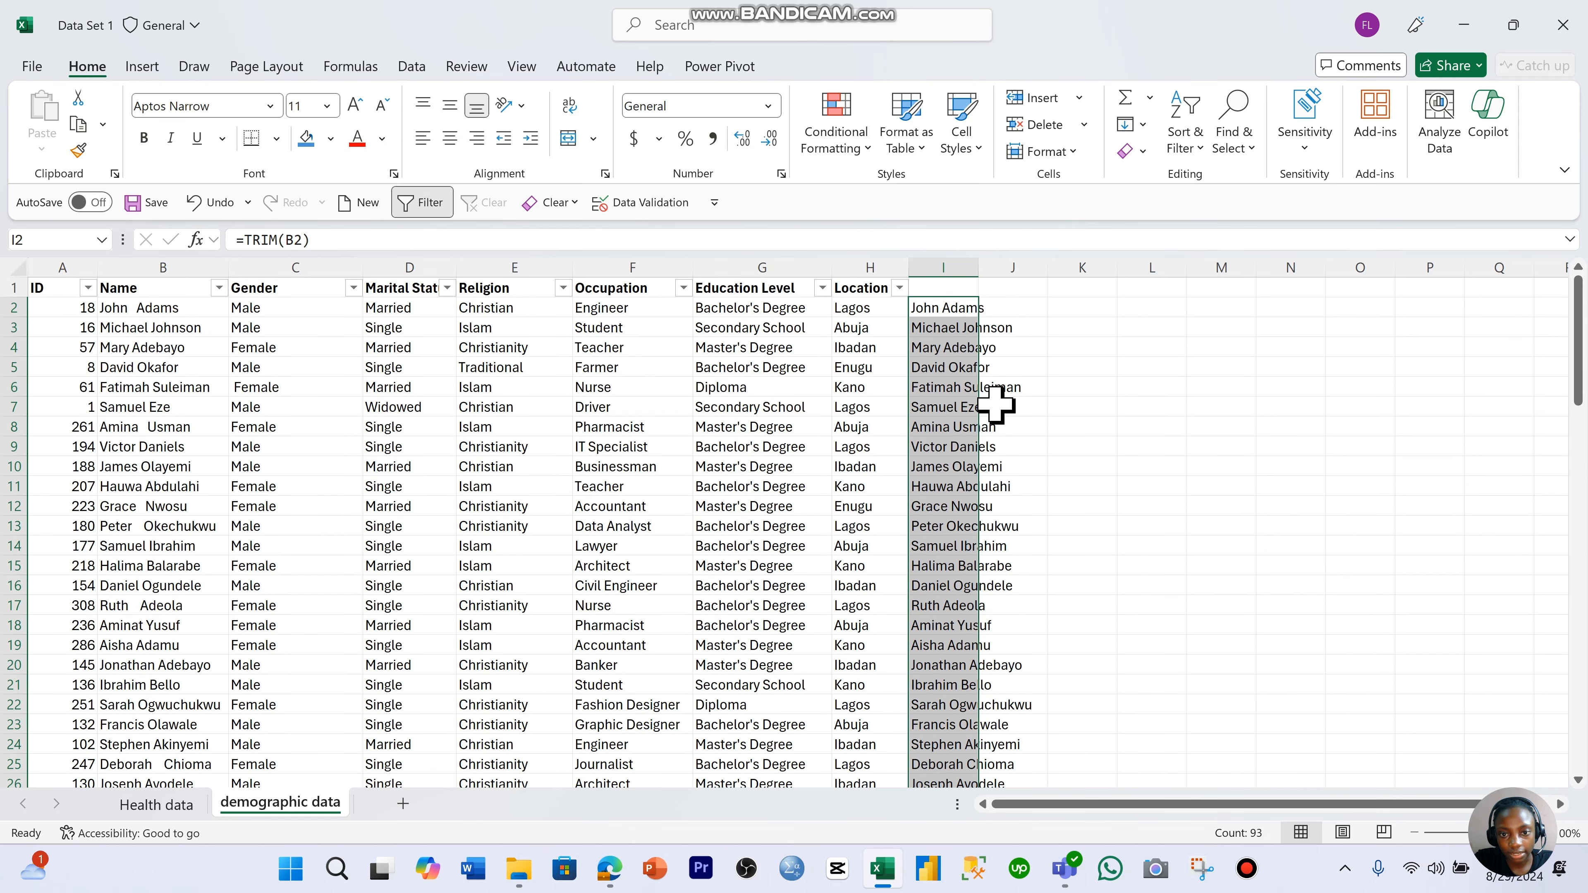
# - Clear the TRIM results from column I
pyautogui.click(960, 266)
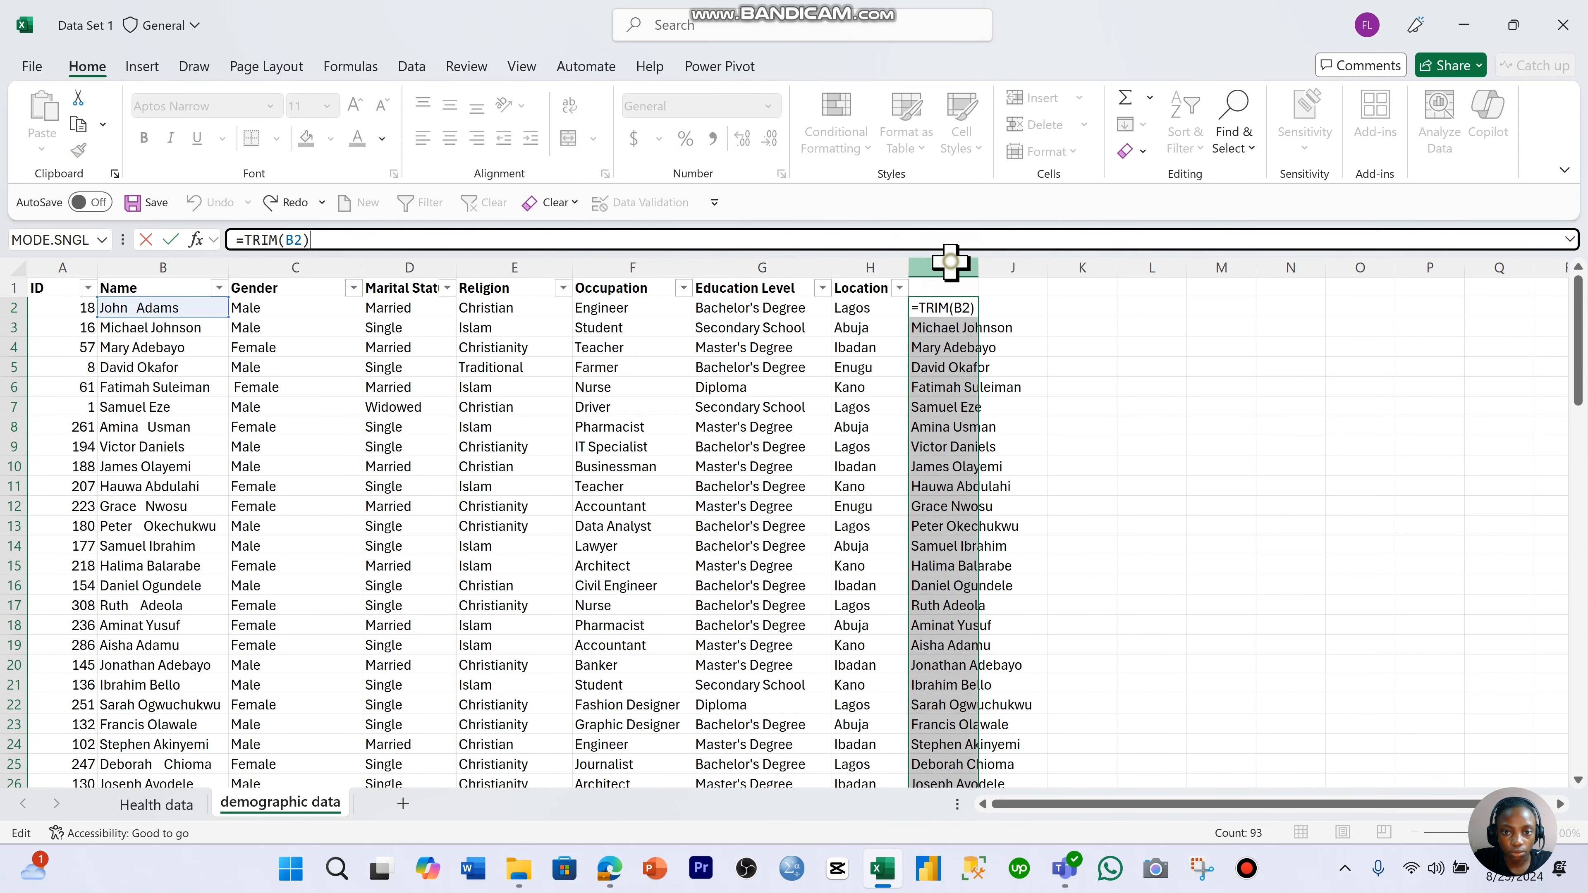
pyautogui.press('Delete')
pyautogui.click(1013, 445)
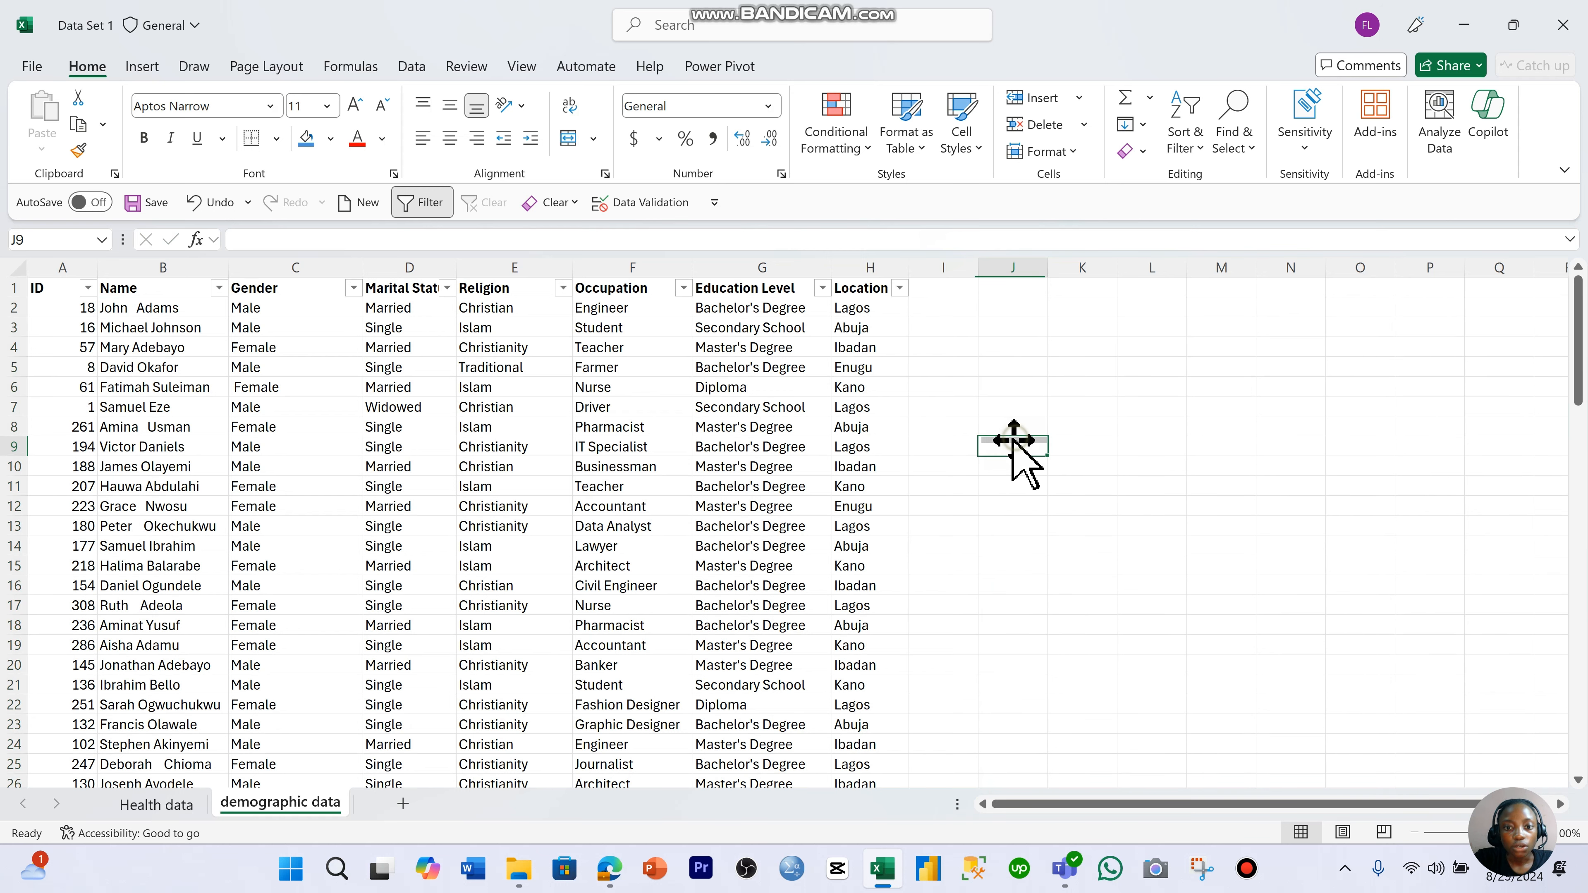
# - Look through the demographic records down to the last row and return to the start of the sheet
pyautogui.click(285, 346)
pyautogui.click(207, 349)
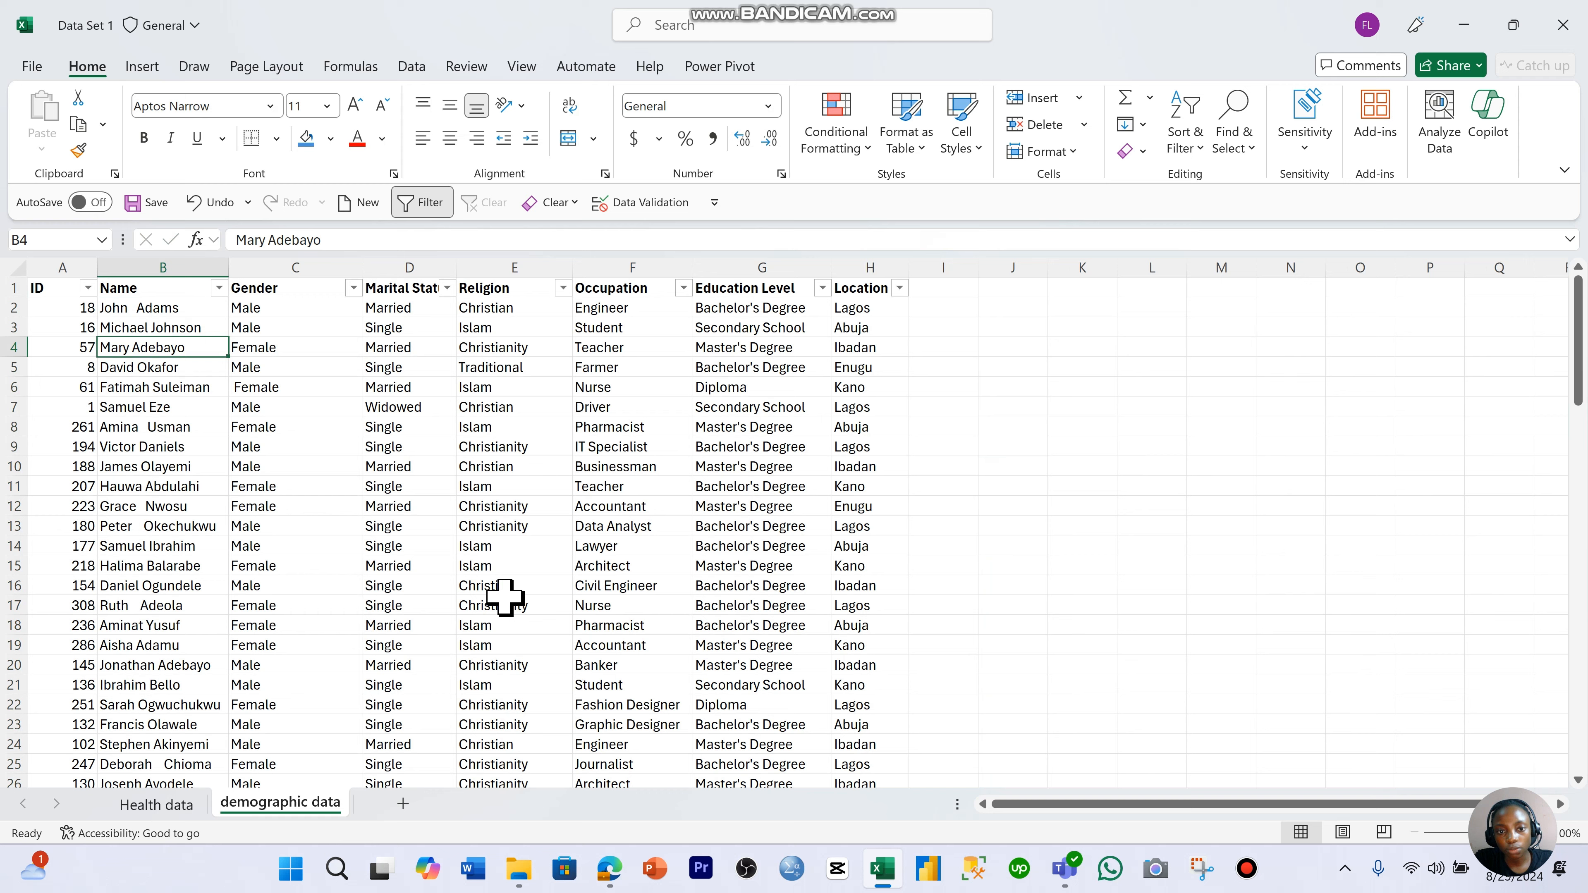
pyautogui.scroll(-16, 510, 604)
pyautogui.scroll(-10, 513, 610)
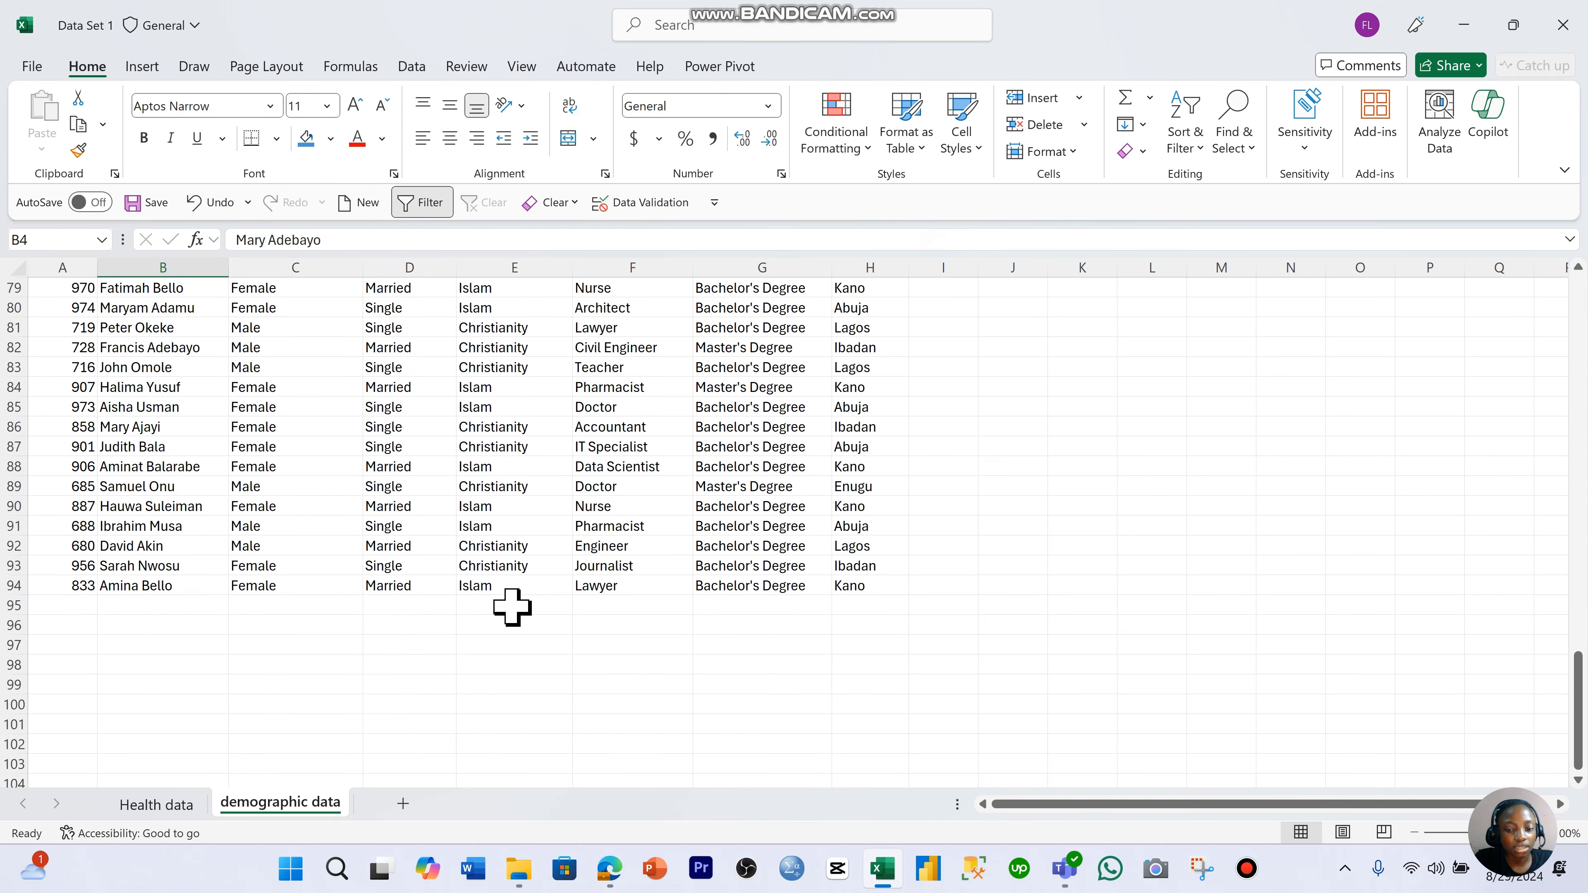
pyautogui.moveTo(72, 586); pyautogui.dragTo(89, 511)
pyautogui.scroll(14, 532, 616)
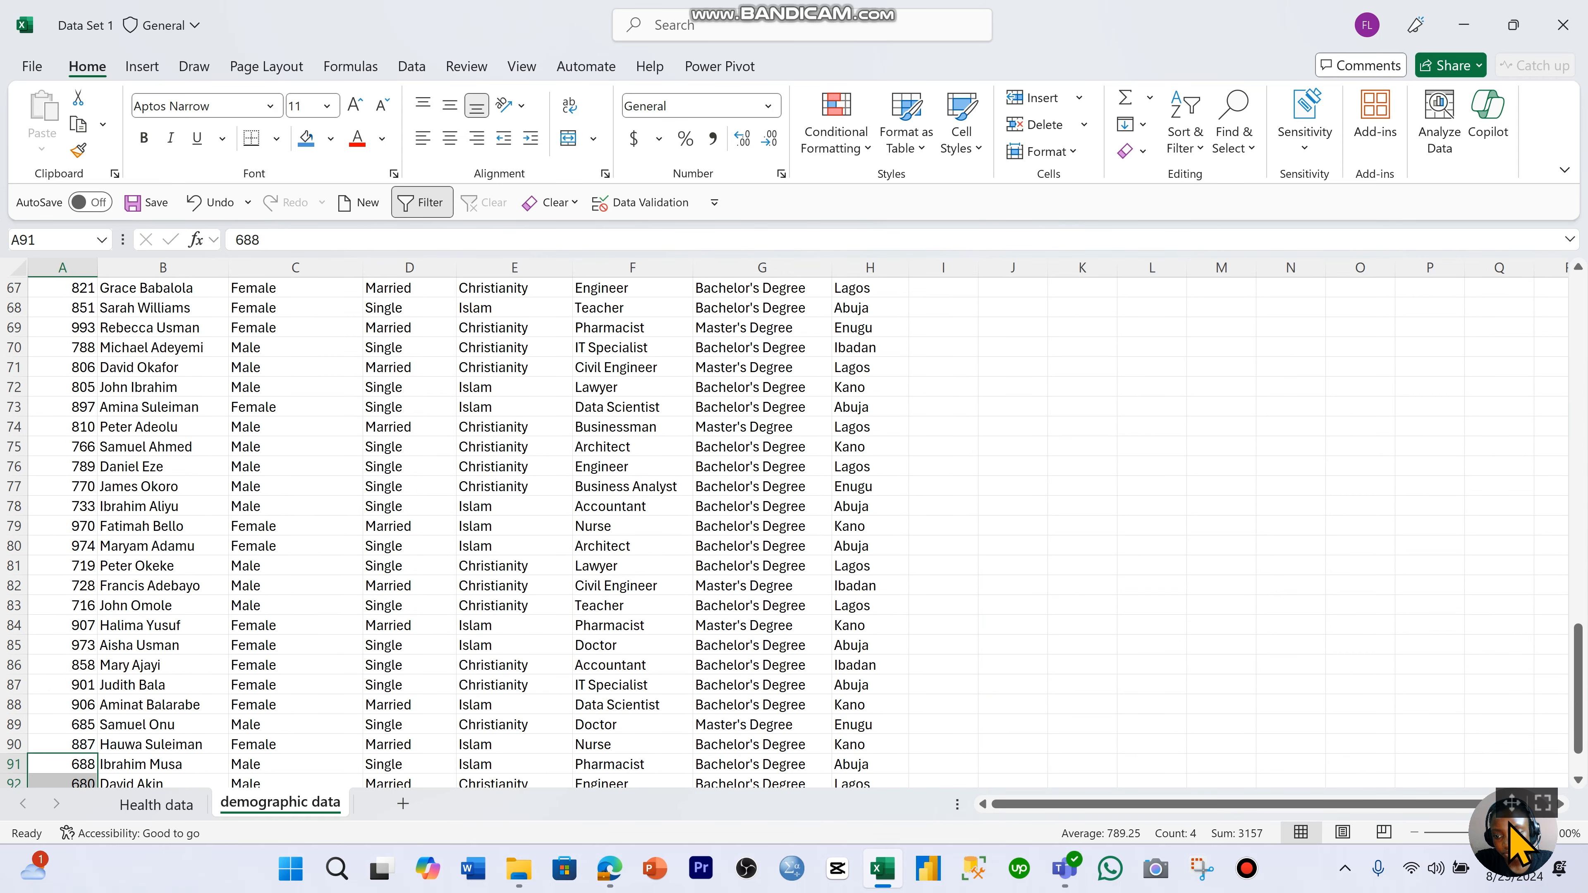
pyautogui.moveTo(1510, 802); pyautogui.dragTo(1284, 500)
pyautogui.scroll(20, 649, 497)
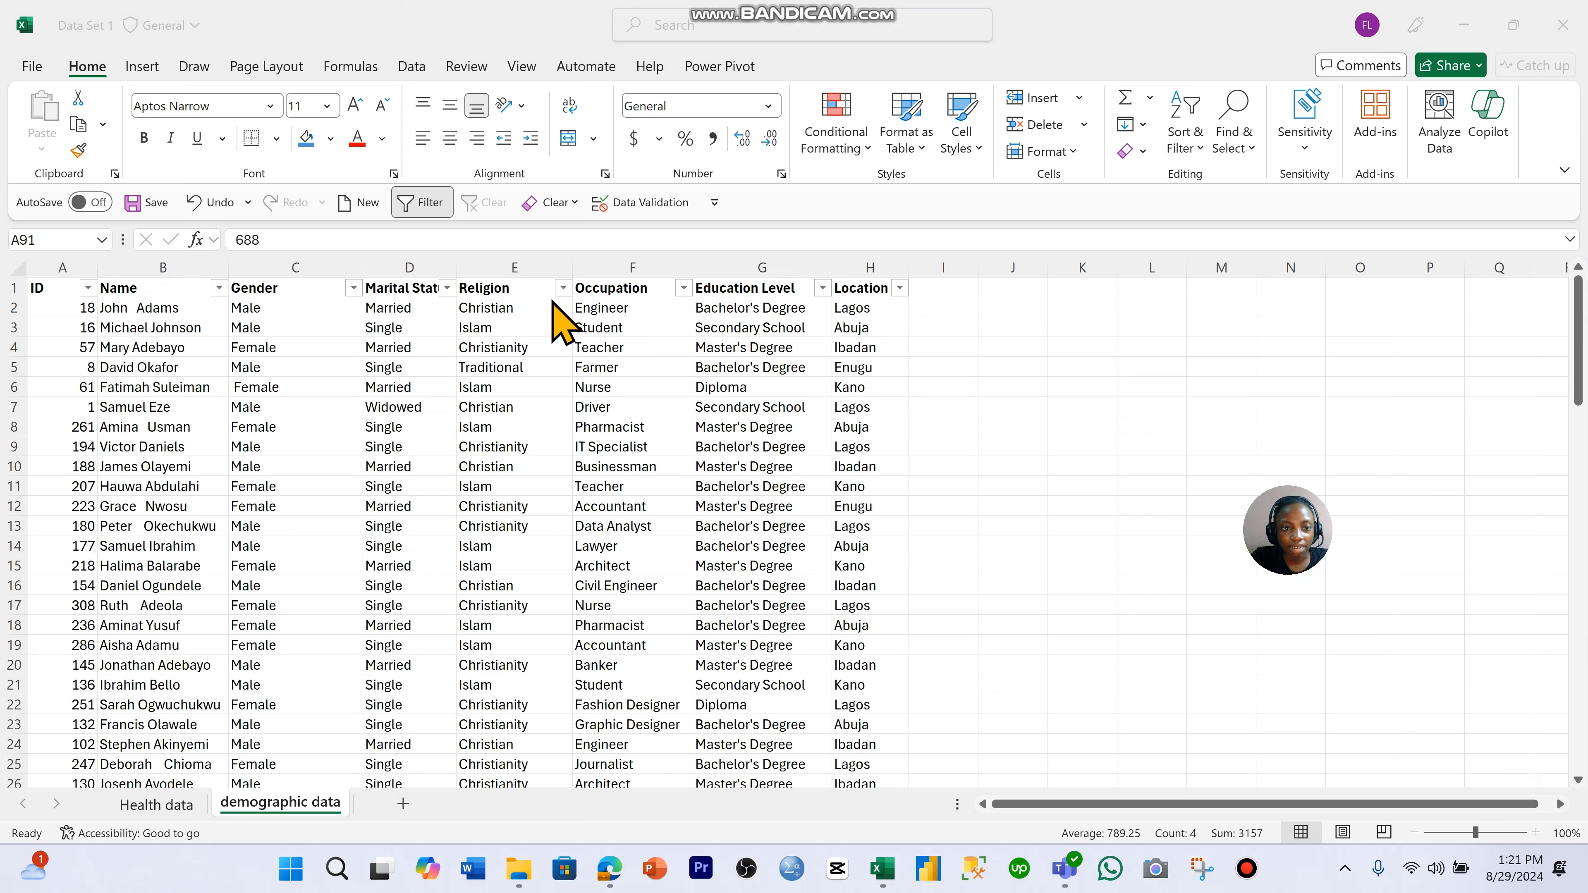
# - Examine the distinct values in the Religion column's filter list without applying a filter
pyautogui.click(564, 289)
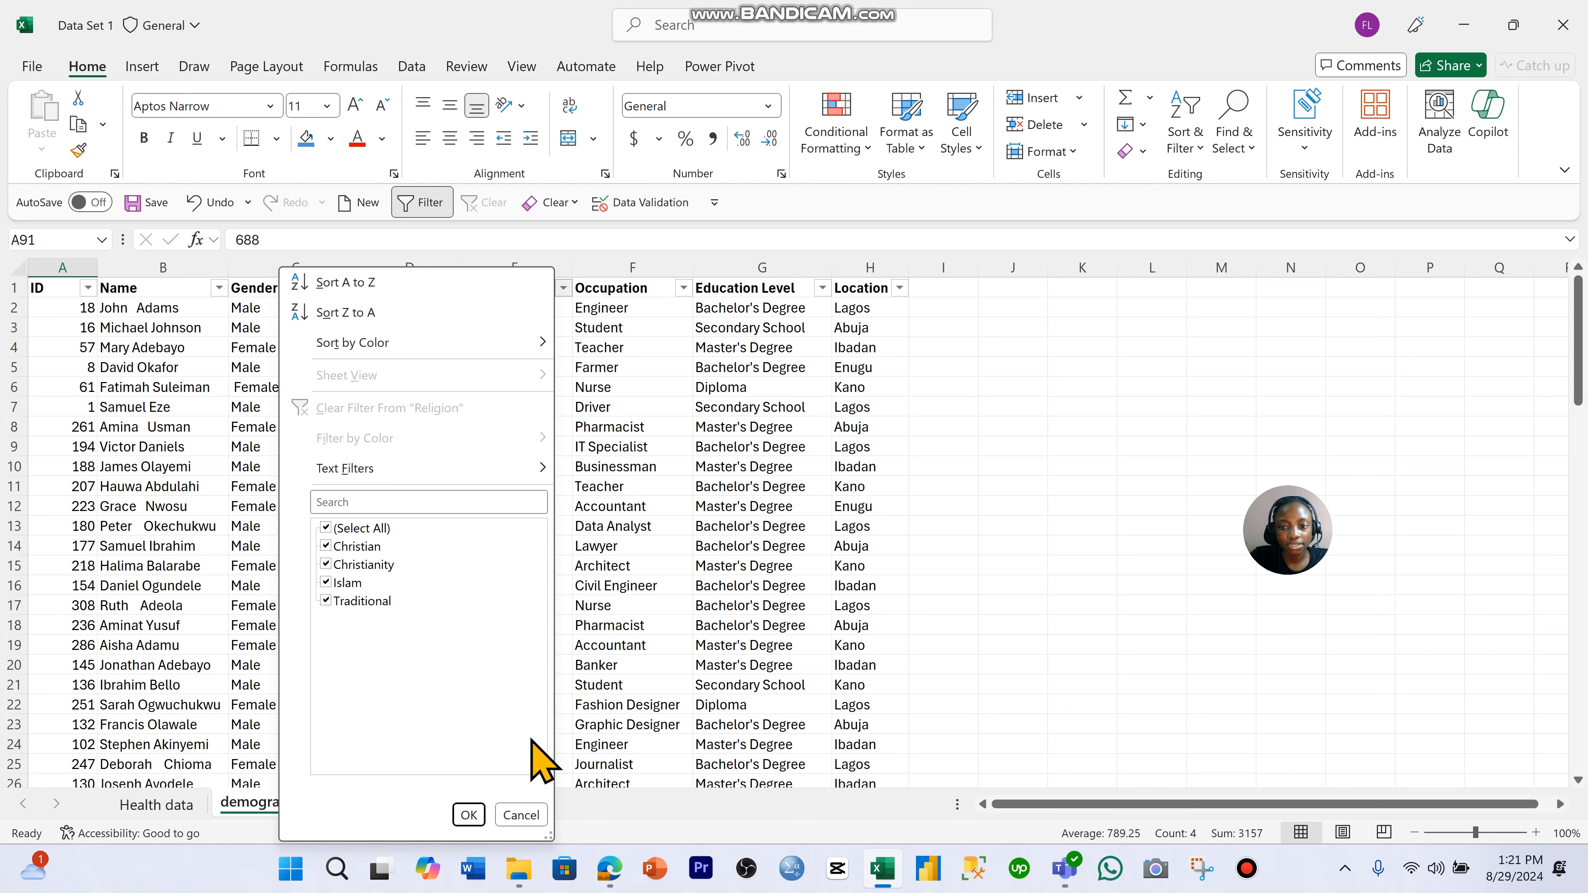
pyautogui.click(531, 814)
pyautogui.click(514, 267)
pyautogui.click(621, 450)
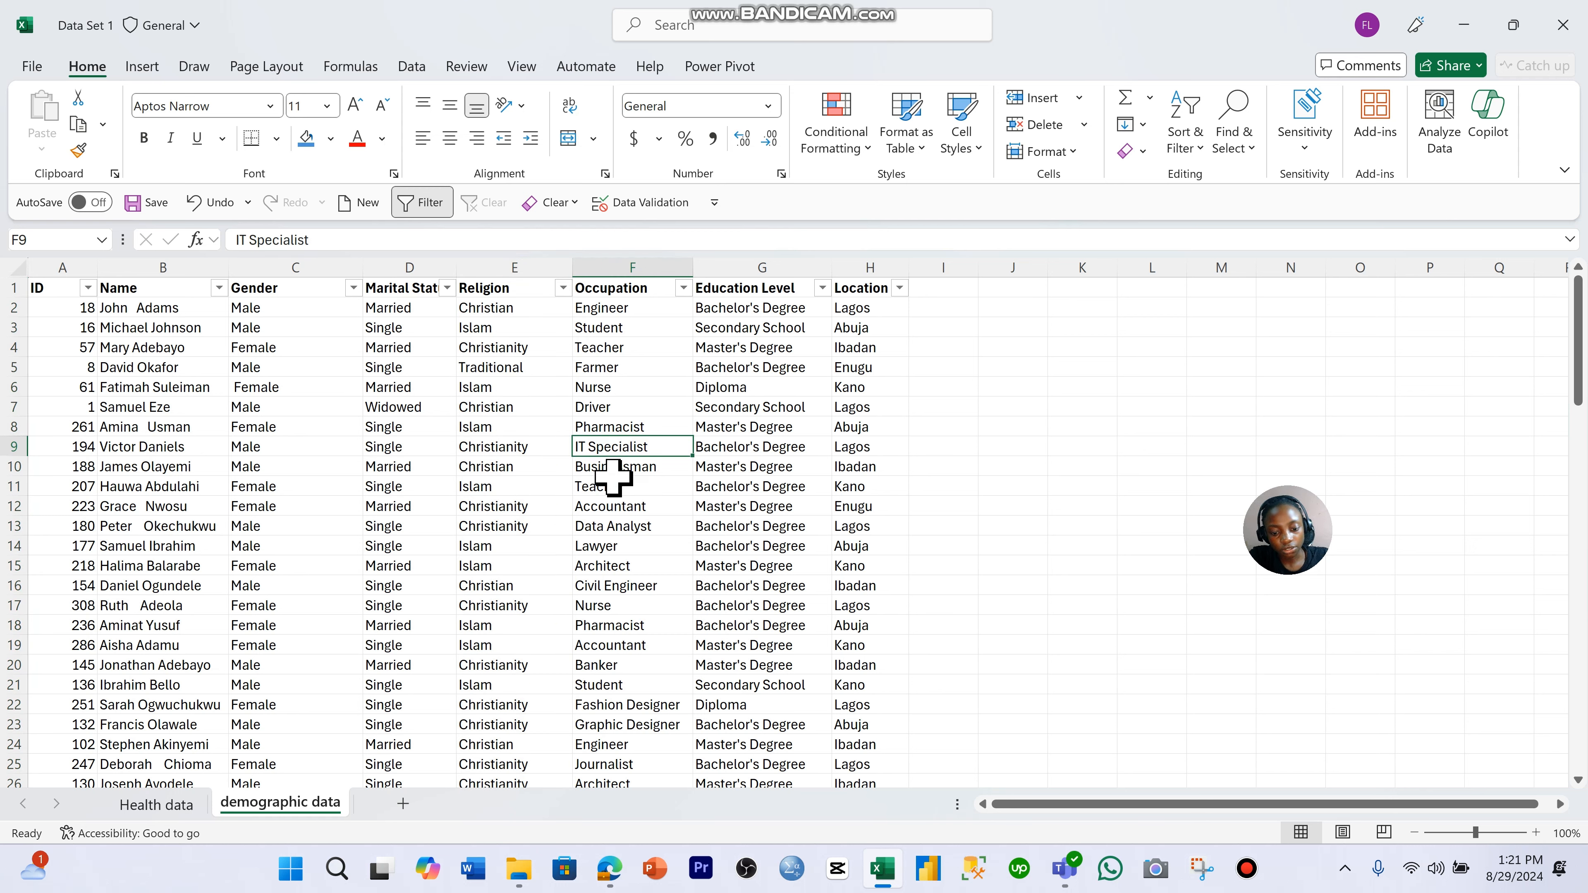
# - Set up a find and replace on the demographic data sheet with Christian as the search text and Christianity as its replacement
pyautogui.hotkey('ctrl', 'h')
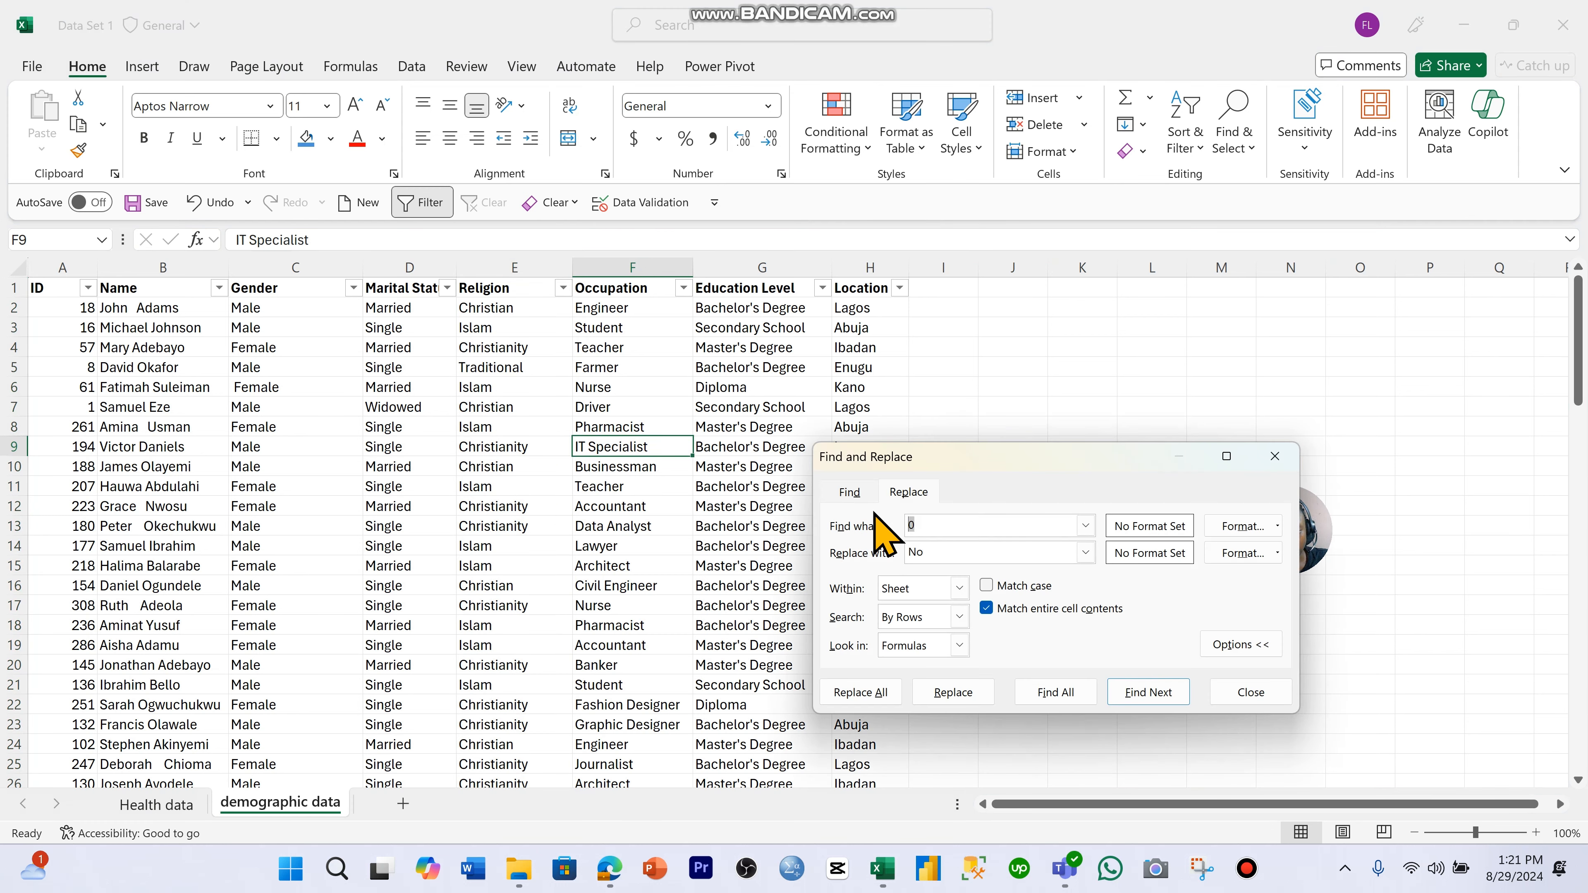
pyautogui.press('capslock')
pyautogui.write('Ch')
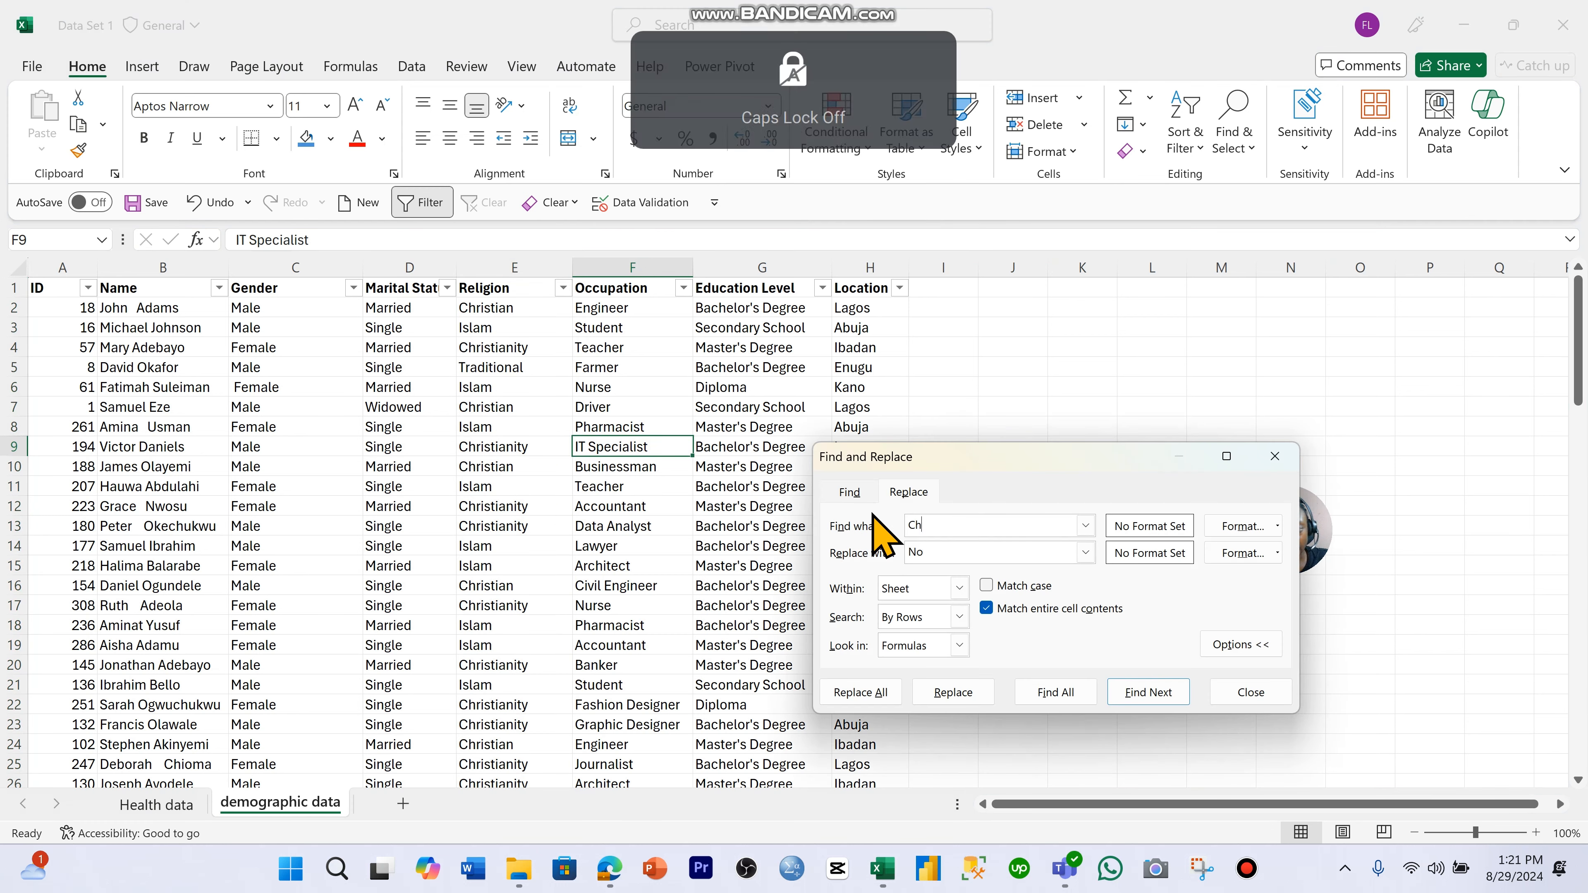
pyautogui.write('ristian')
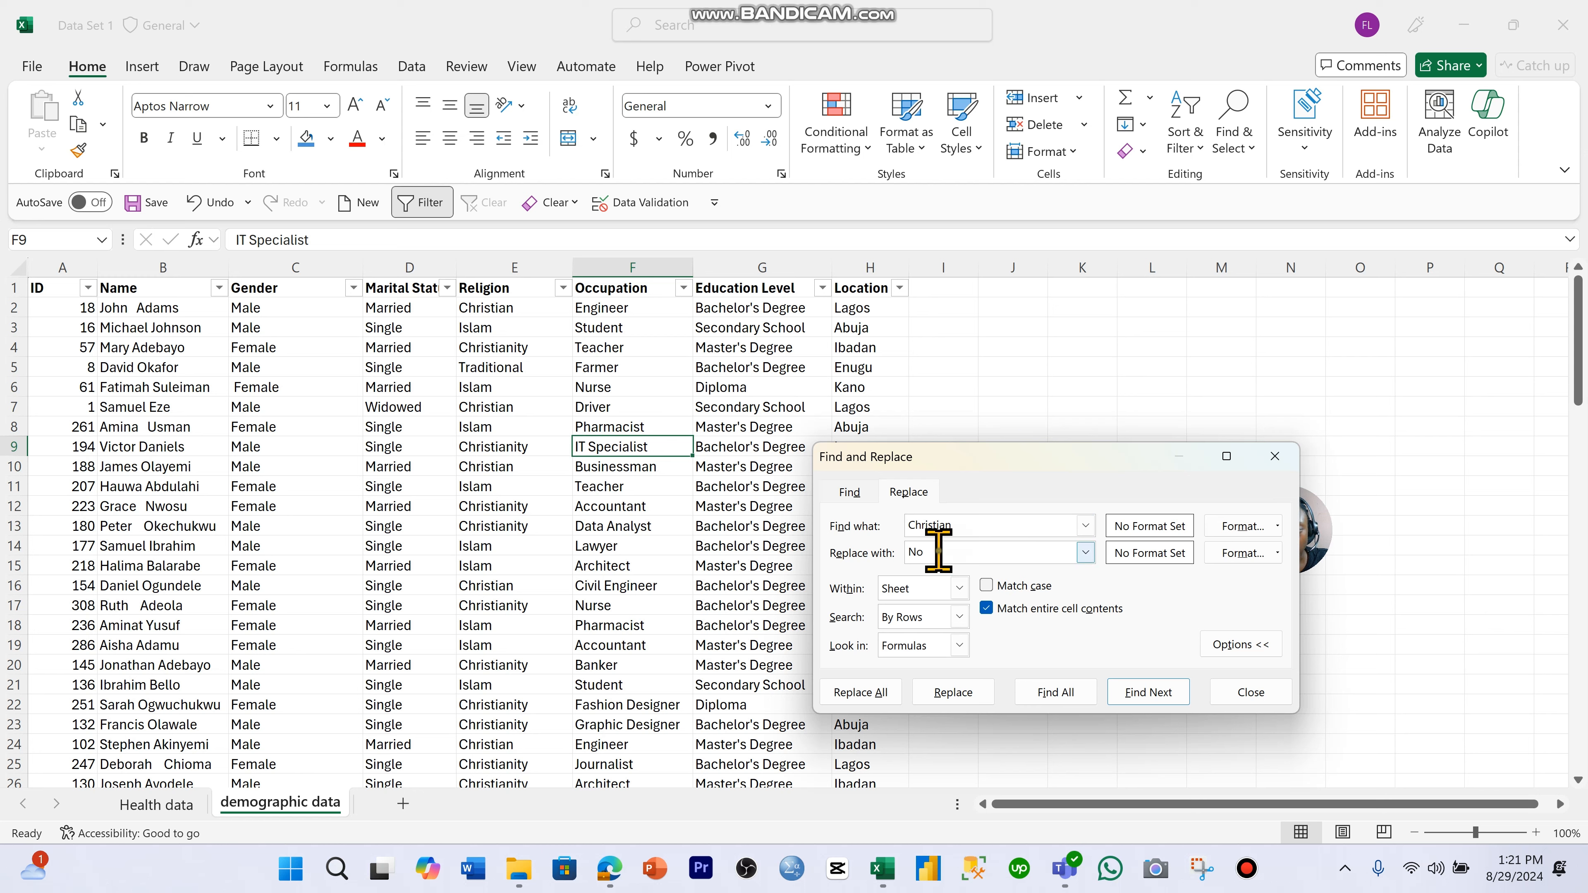
pyautogui.moveTo(943, 550); pyautogui.dragTo(915, 548)
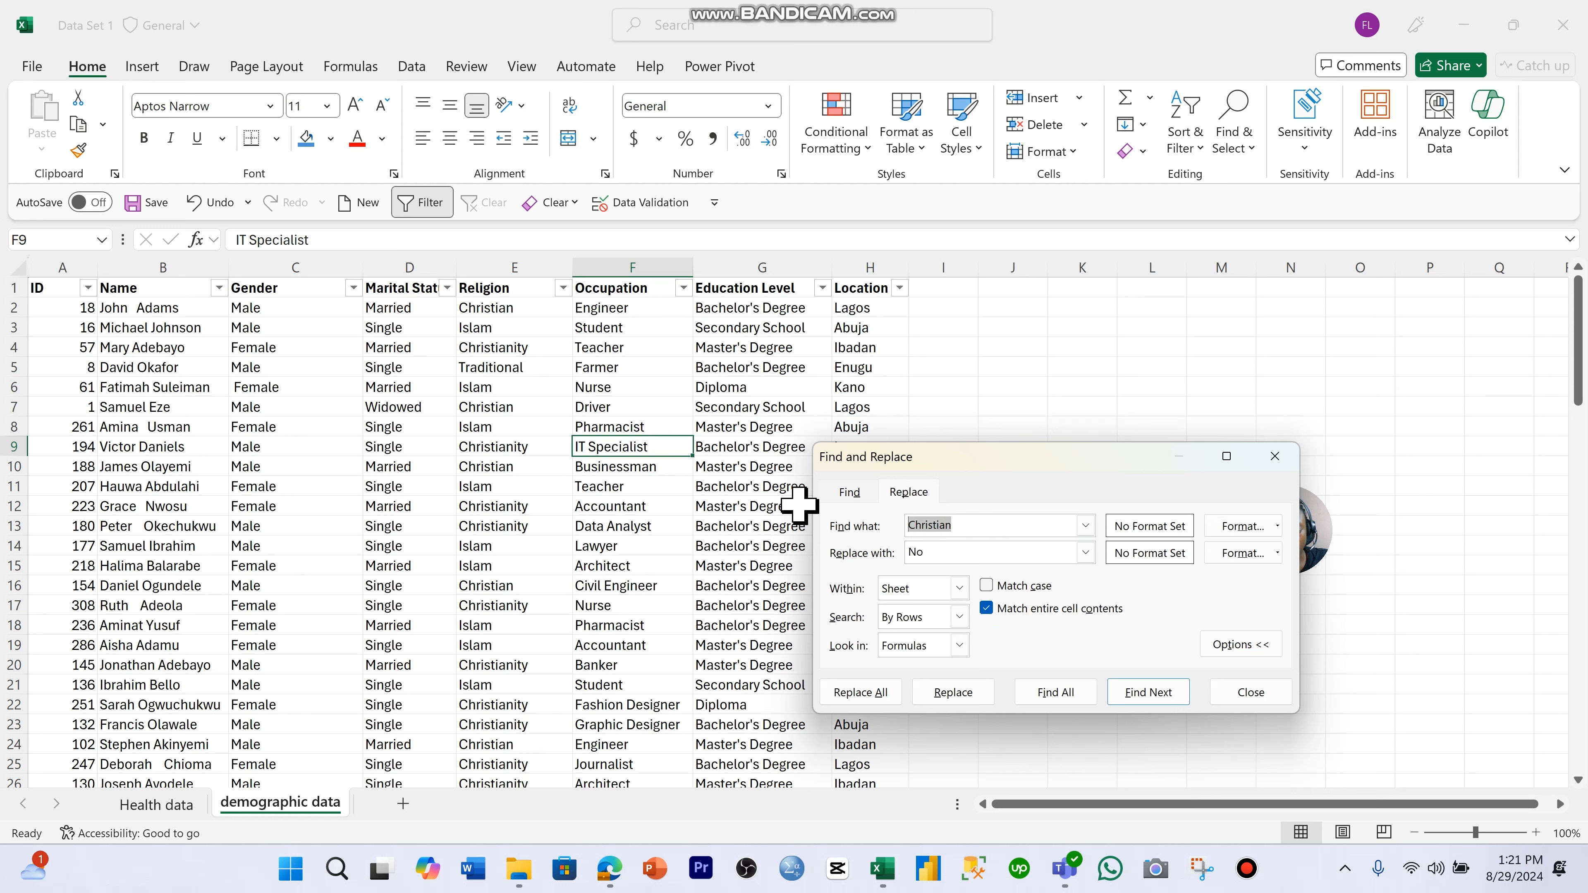
pyautogui.click(935, 552)
pyautogui.write('Christian')
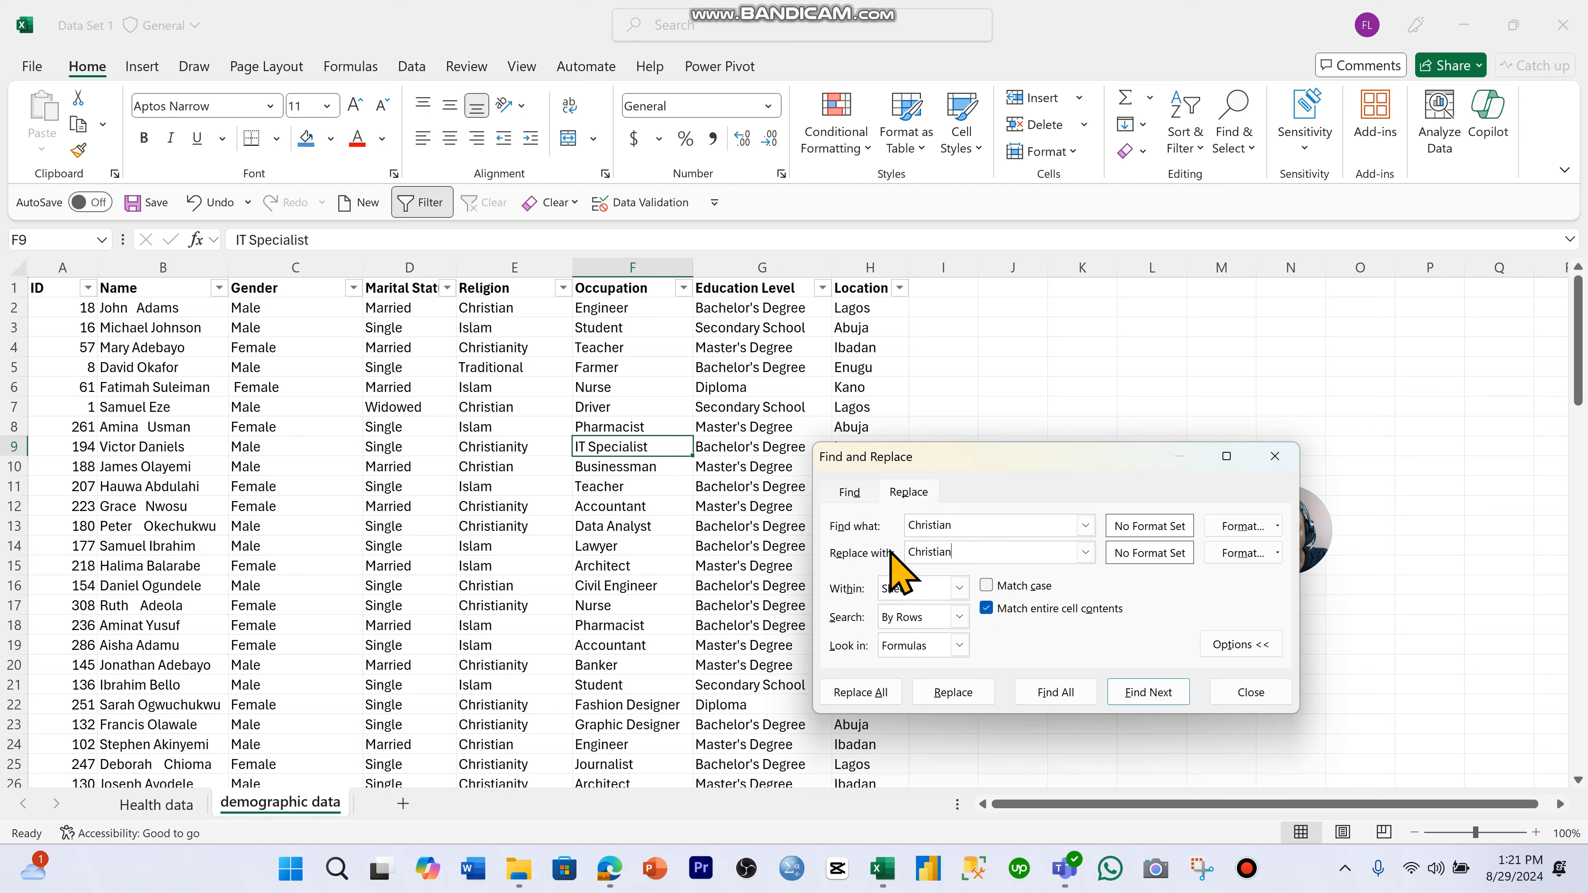
pyautogui.write('i')
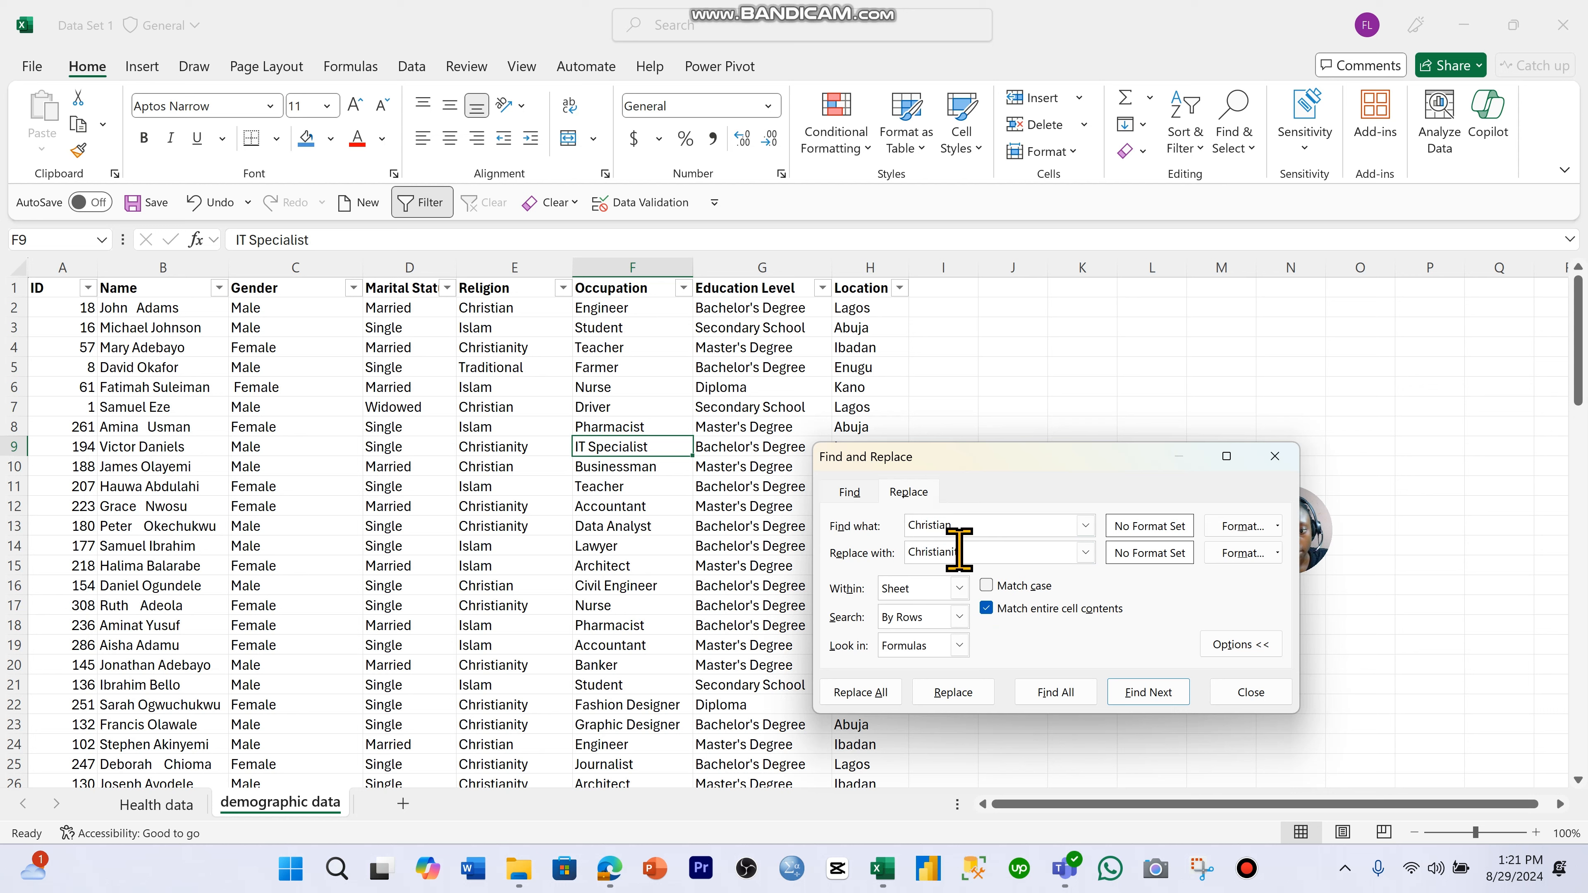
pyautogui.write('ty')
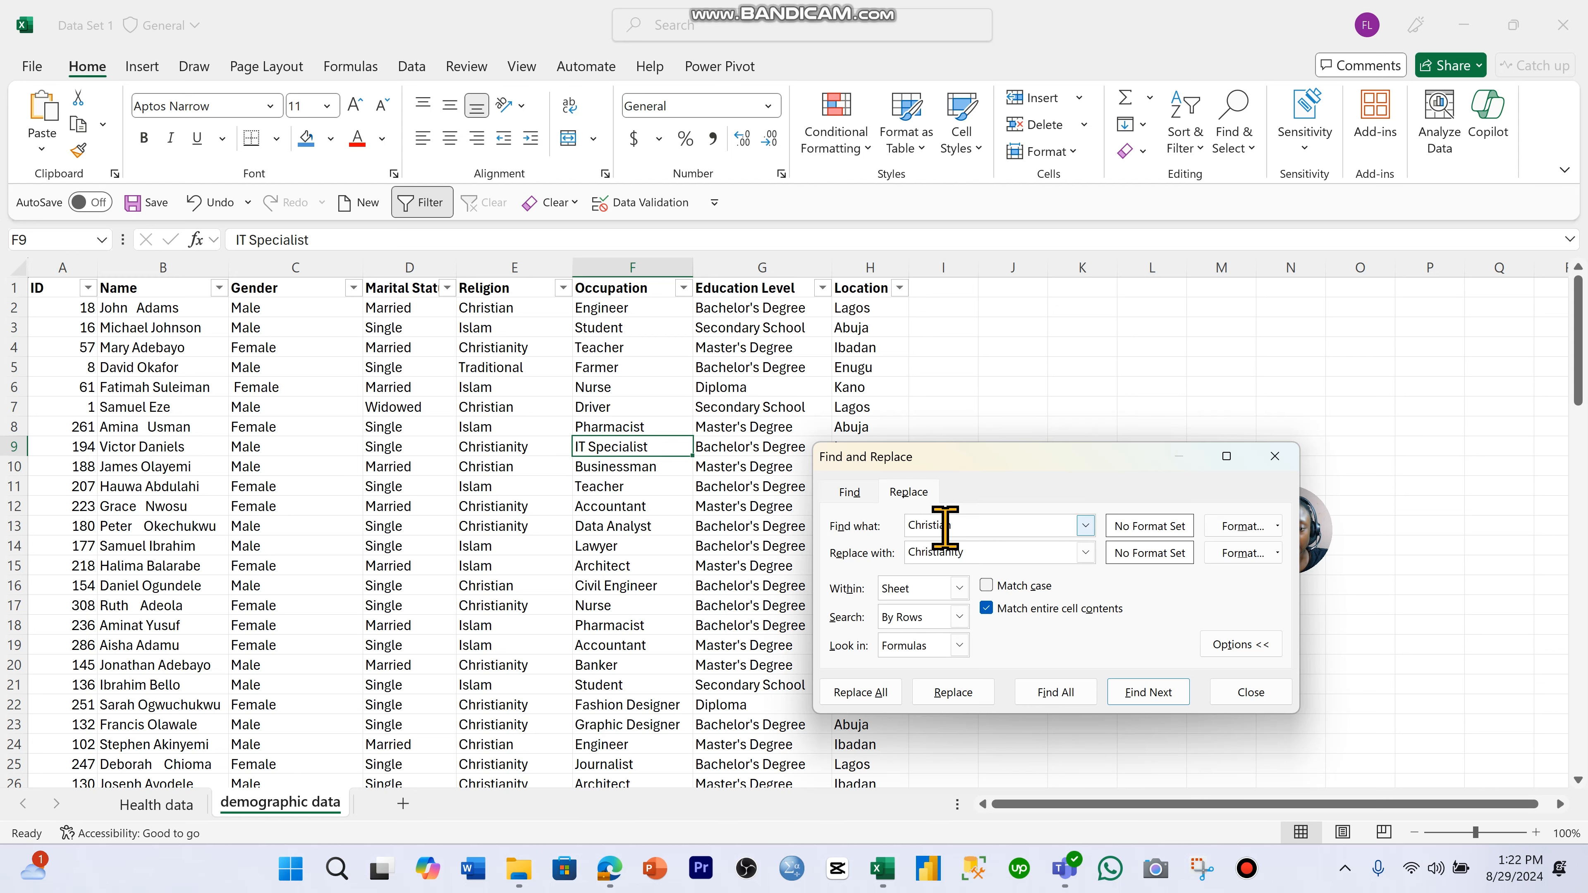
# - Replace all matching Christian entries and check the distinct values in the Religion column's filter list
pyautogui.moveTo(820, 531); pyautogui.dragTo(648, 512)
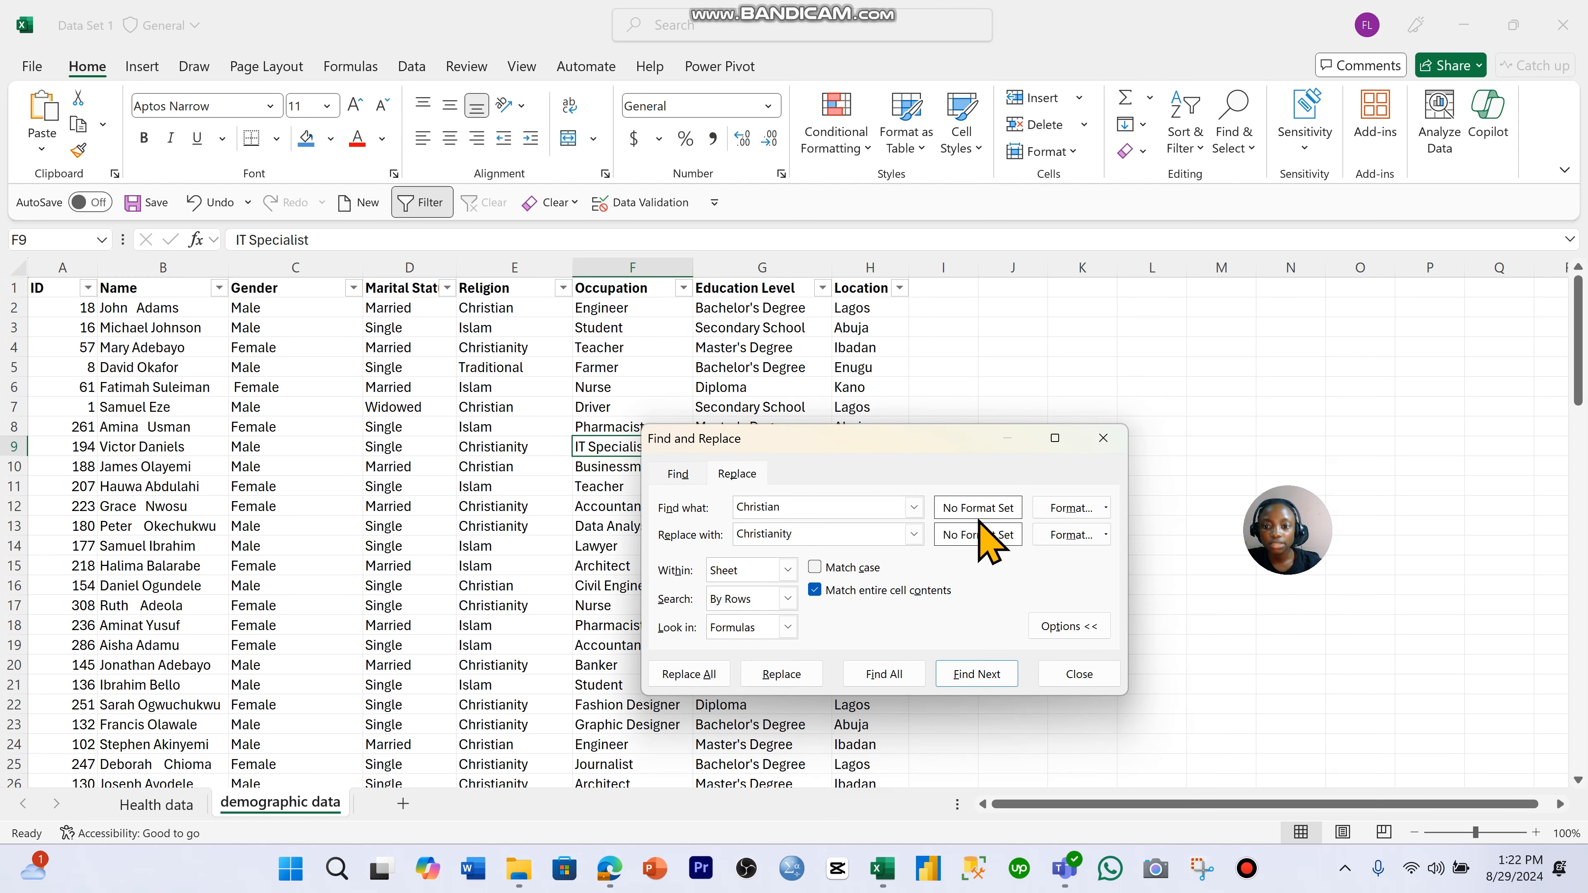
pyautogui.click(688, 674)
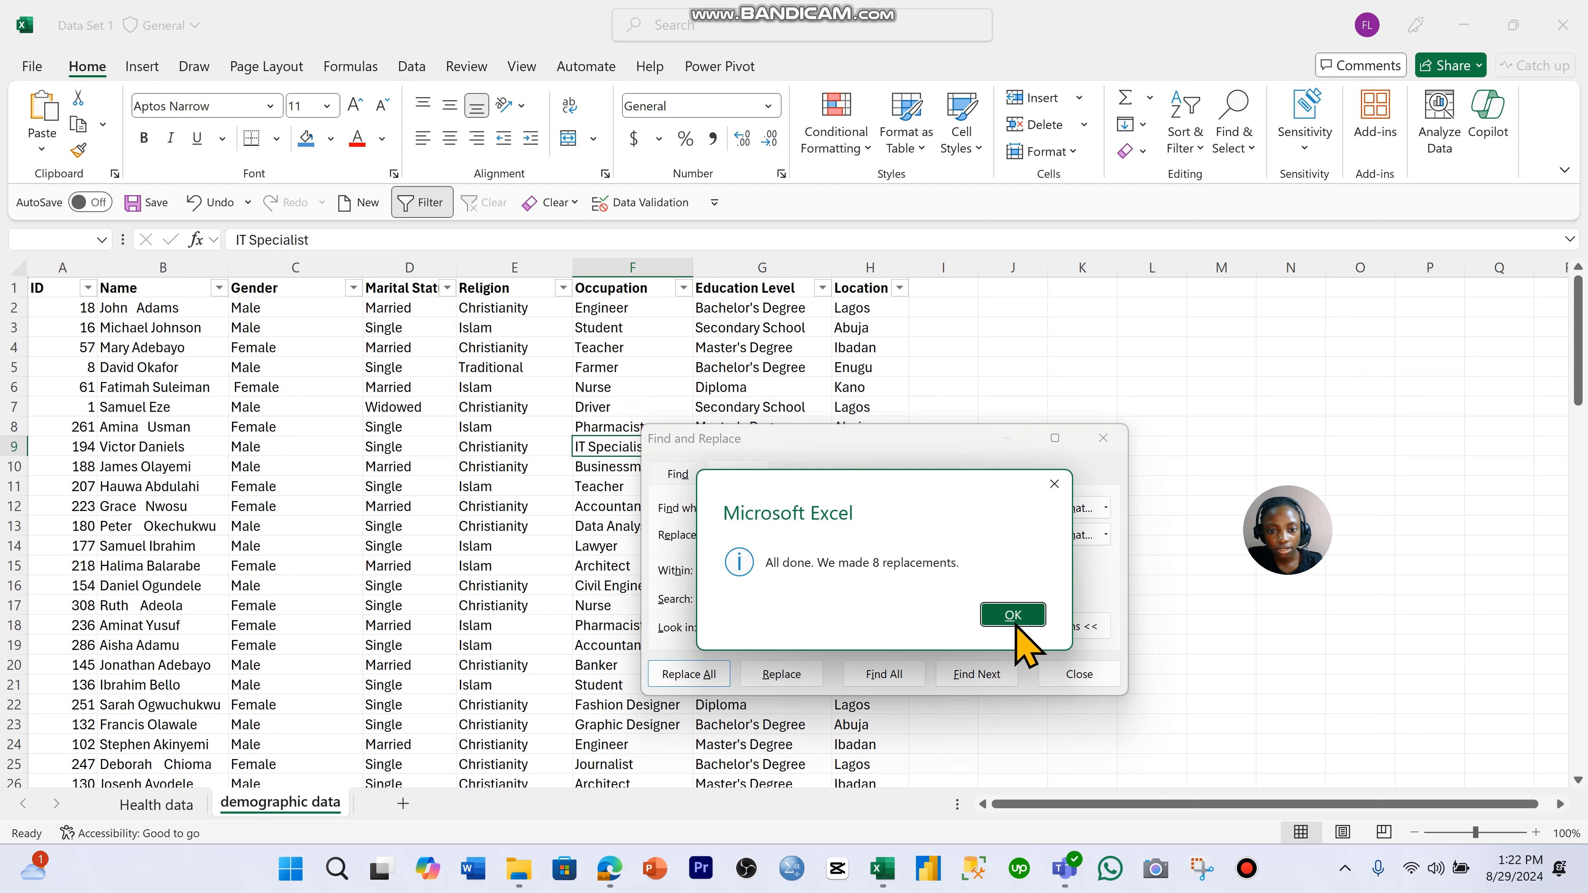
pyautogui.click(1029, 612)
pyautogui.click(1104, 439)
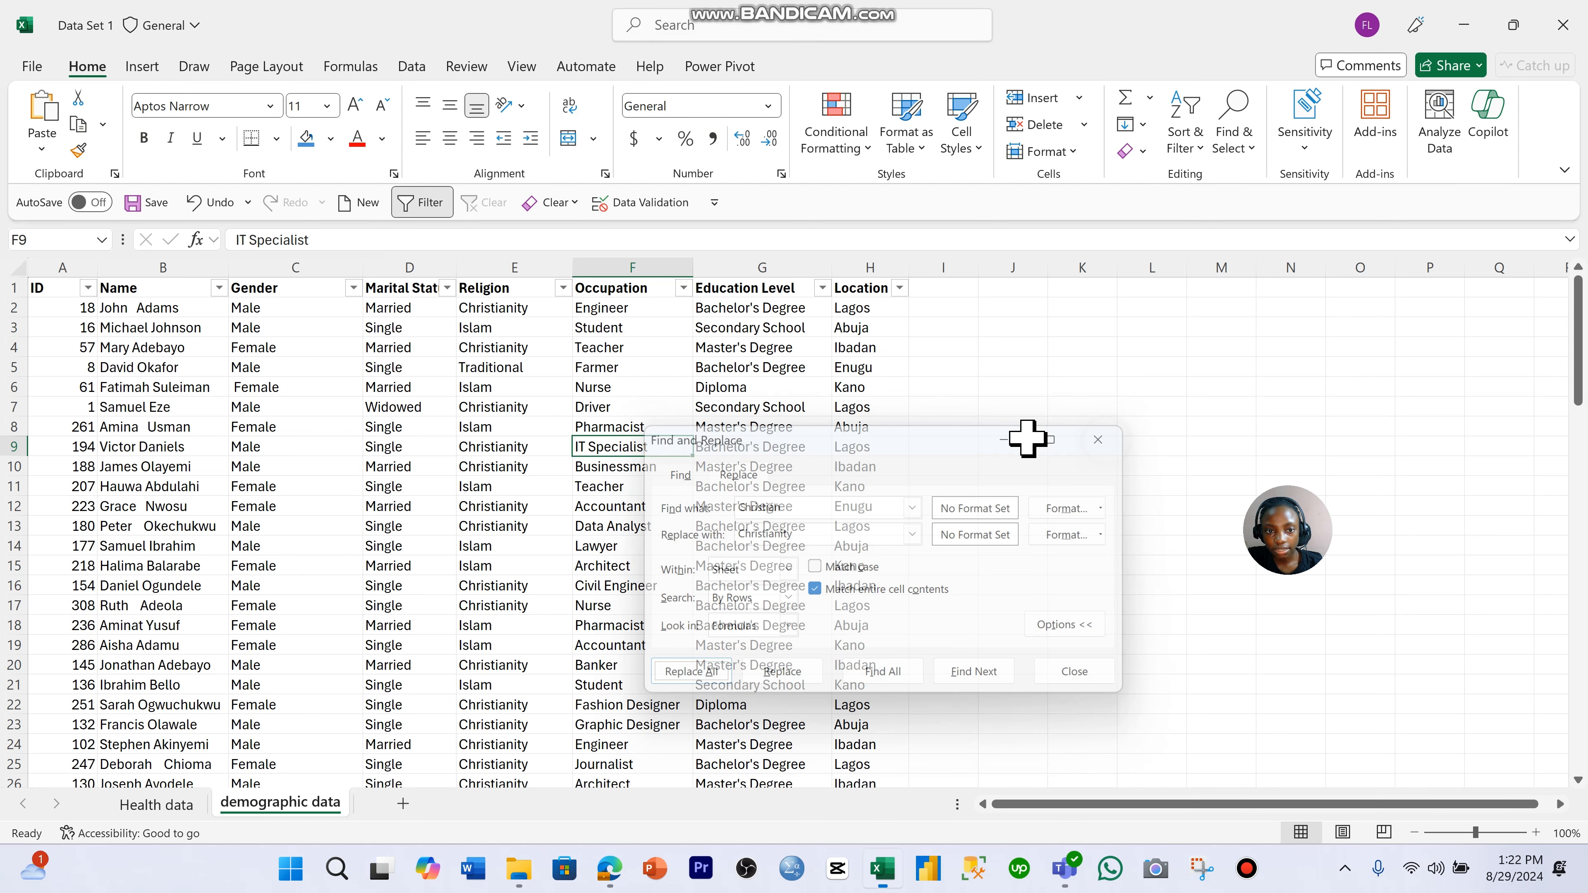
pyautogui.click(563, 288)
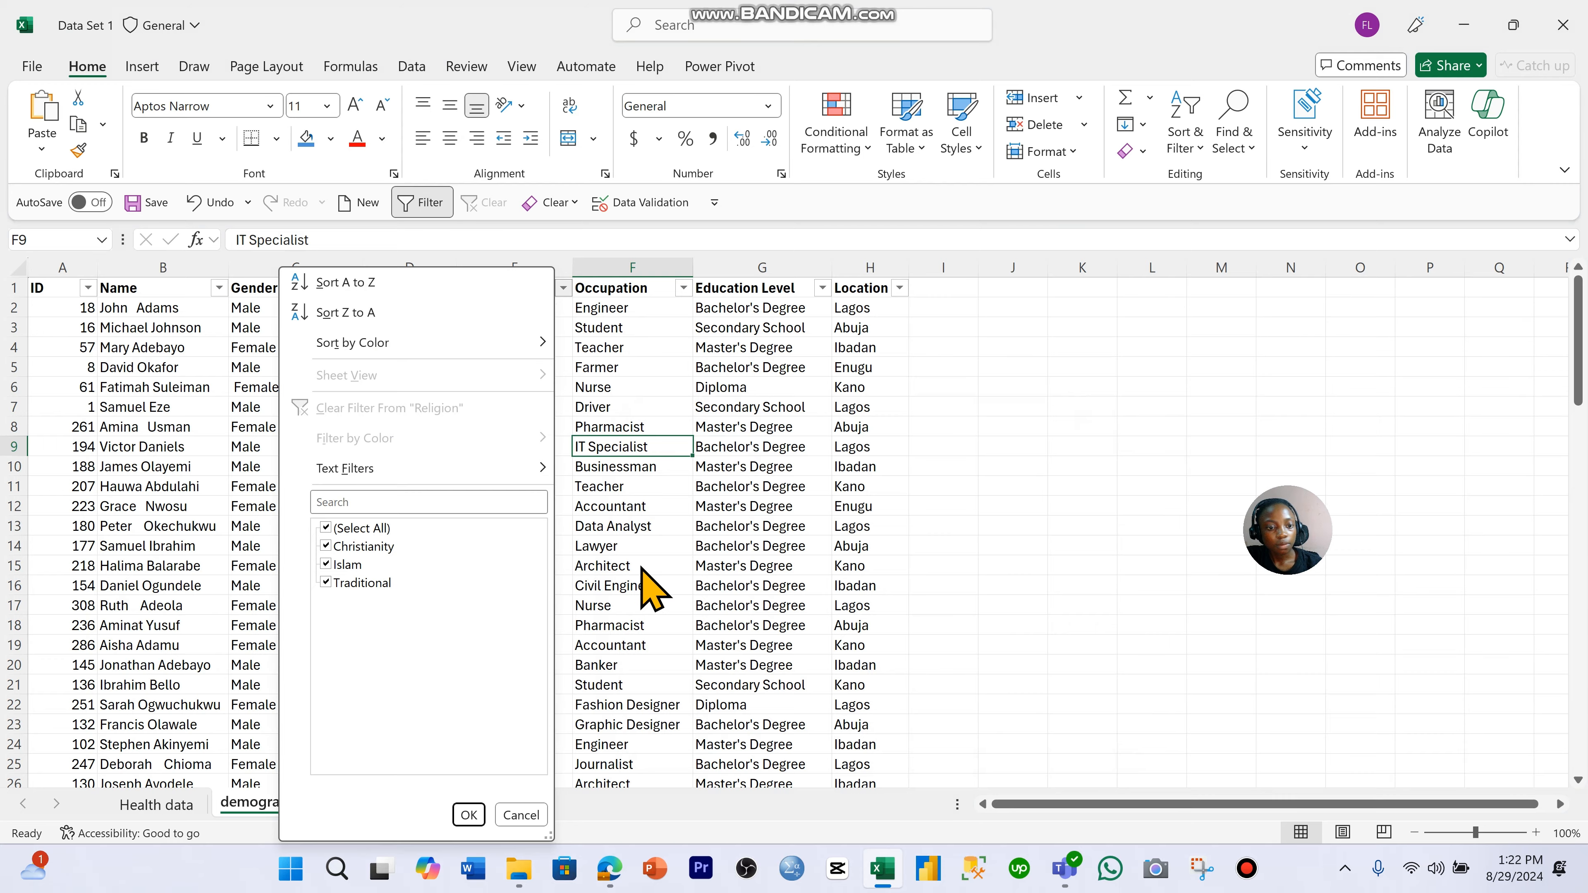
pyautogui.click(653, 555)
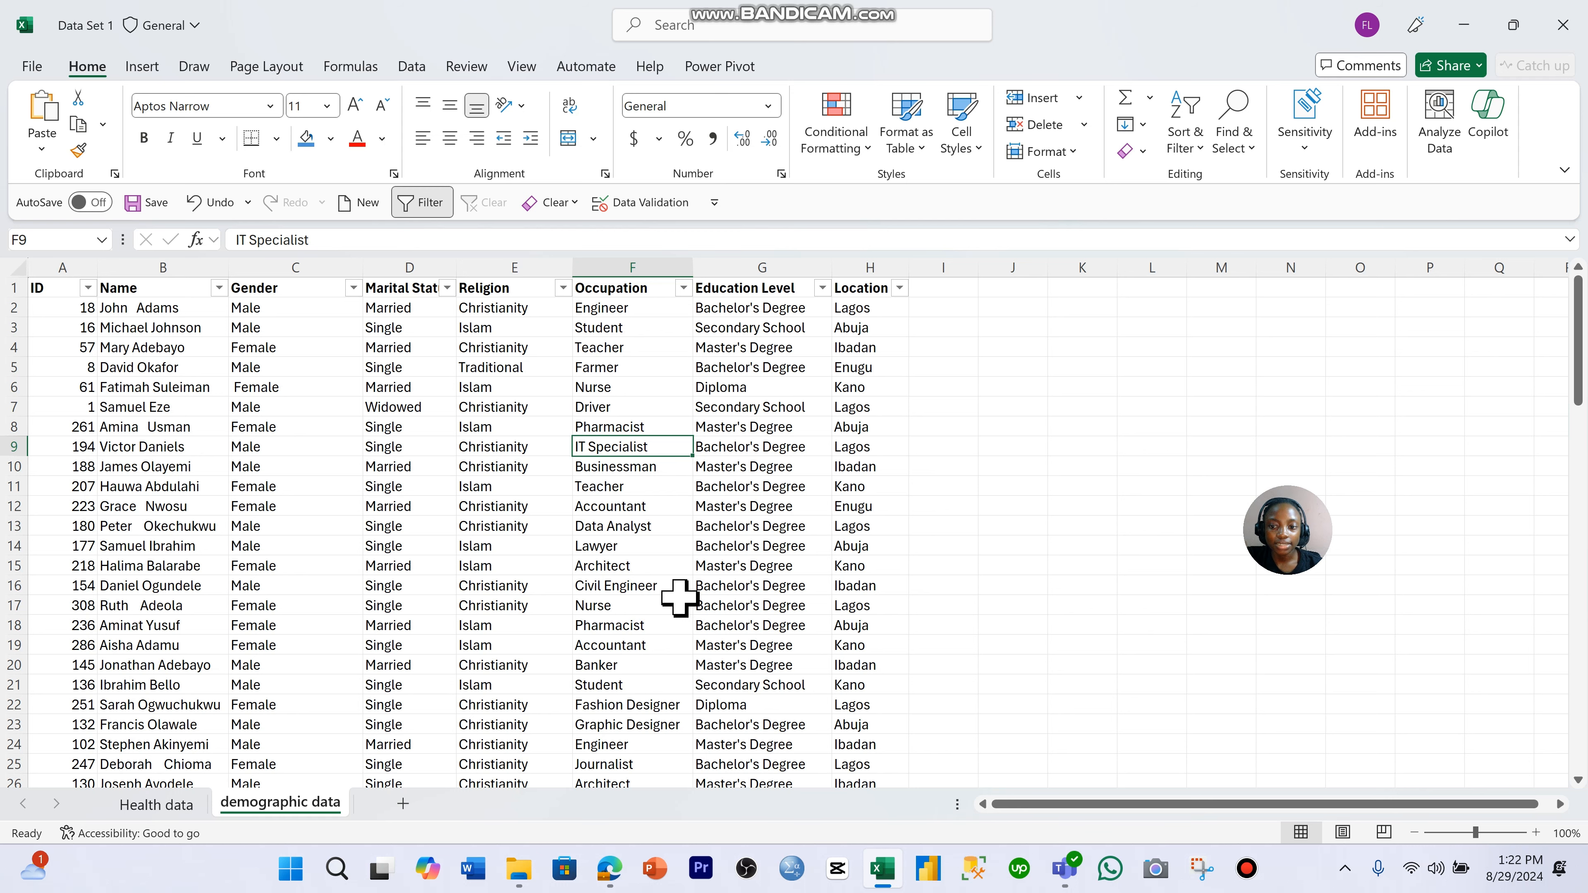
# - Copy the Health data sheet's headers from A1:G1 to the range starting at I1 and widen the copied ExerciseReg column to fit
pyautogui.click(188, 803)
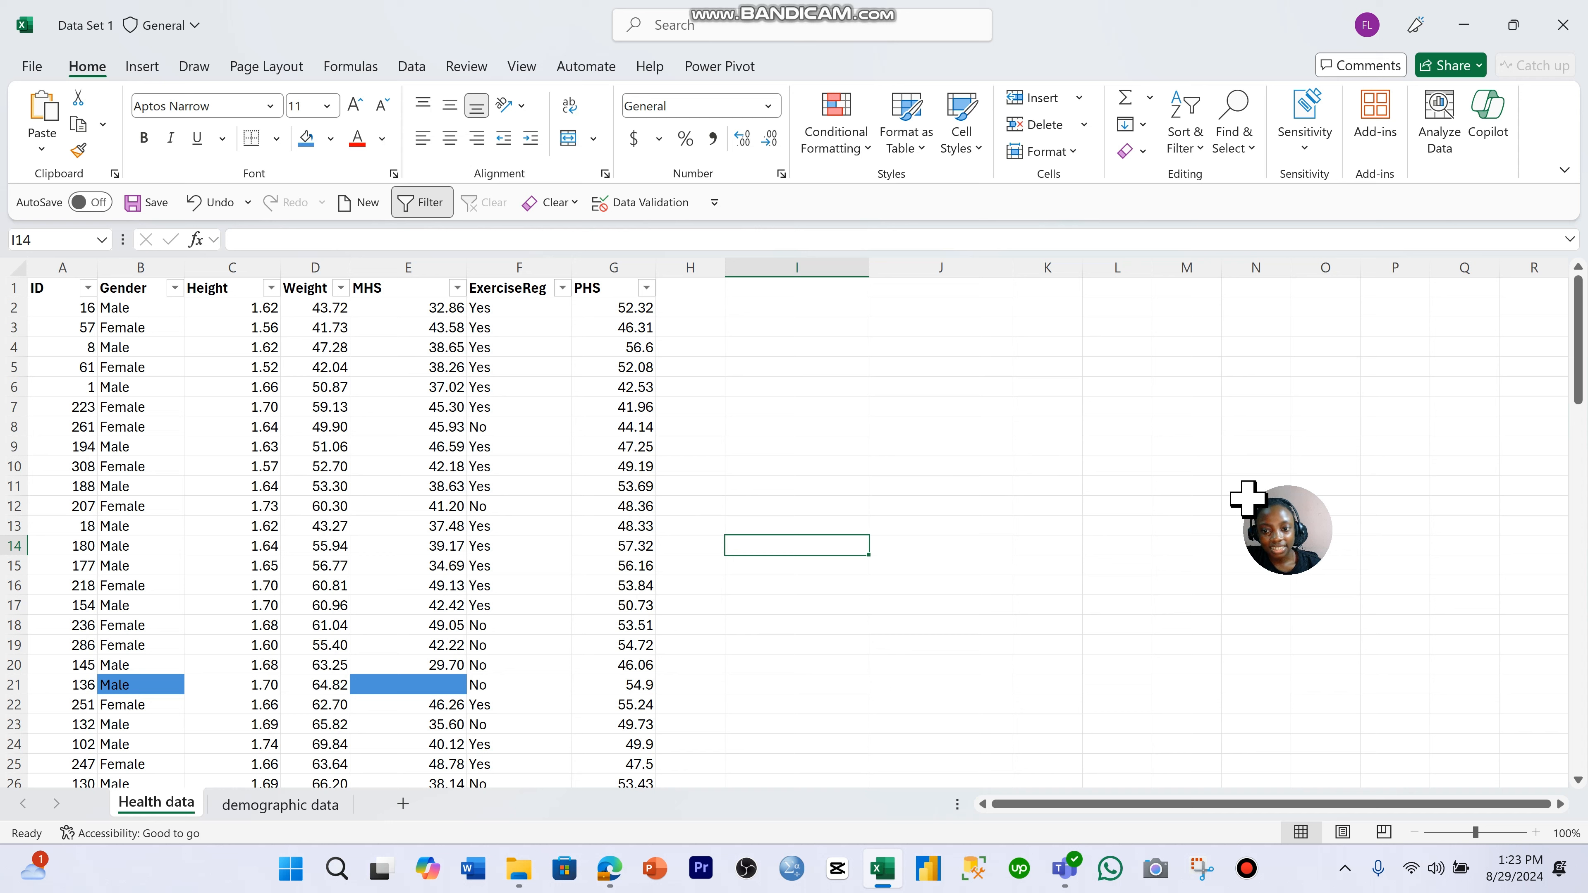
pyautogui.moveTo(1275, 523)
pyautogui.moveTo(1275, 495); pyautogui.dragTo(257, 529)
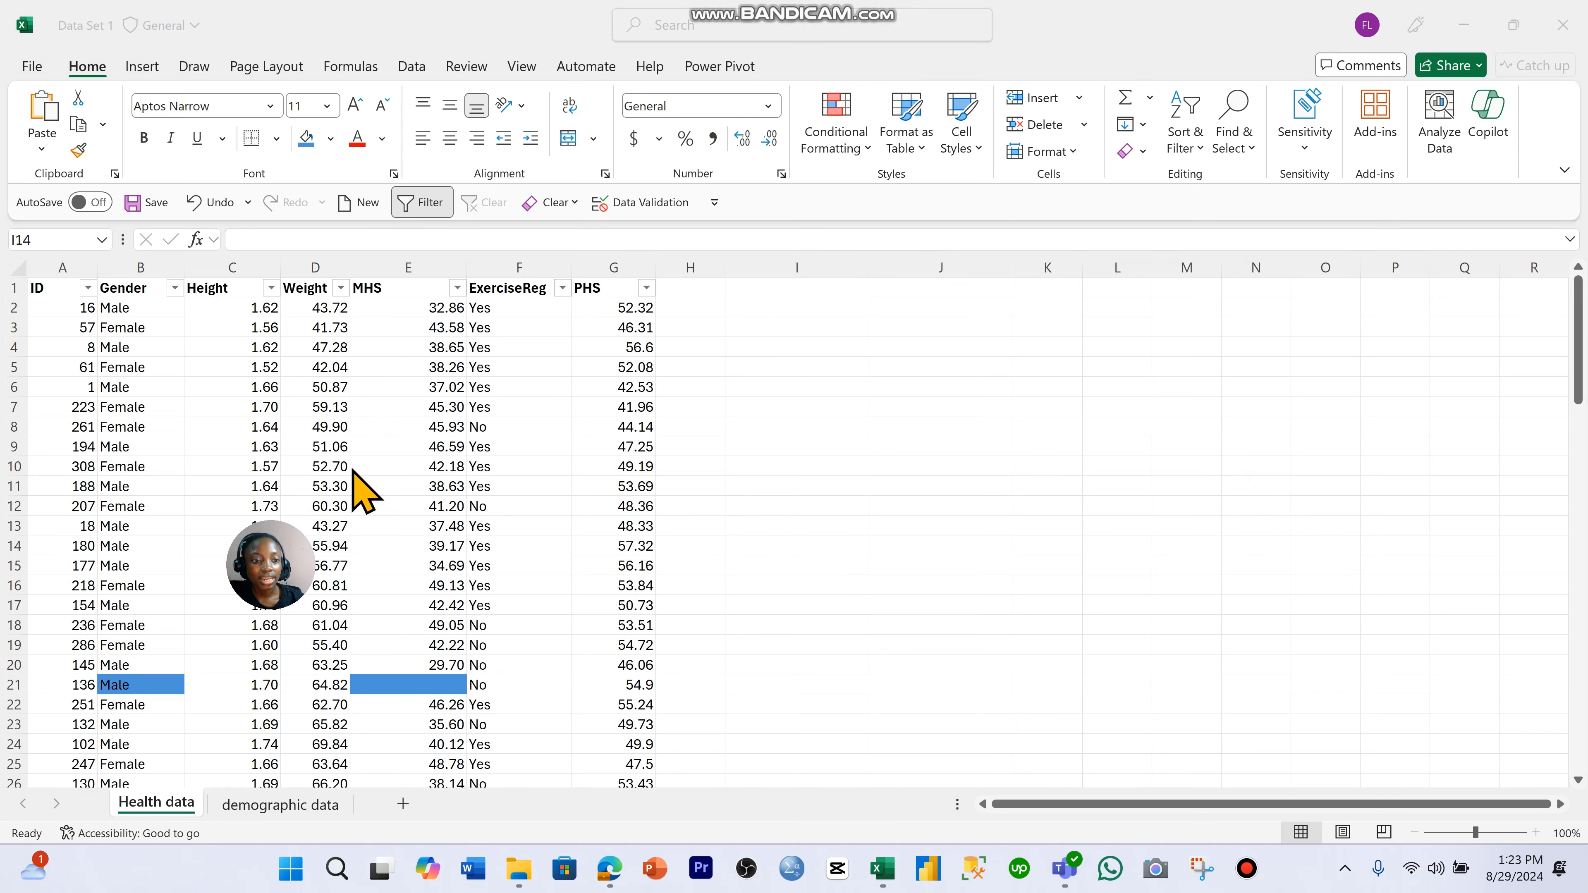
pyautogui.click(808, 289)
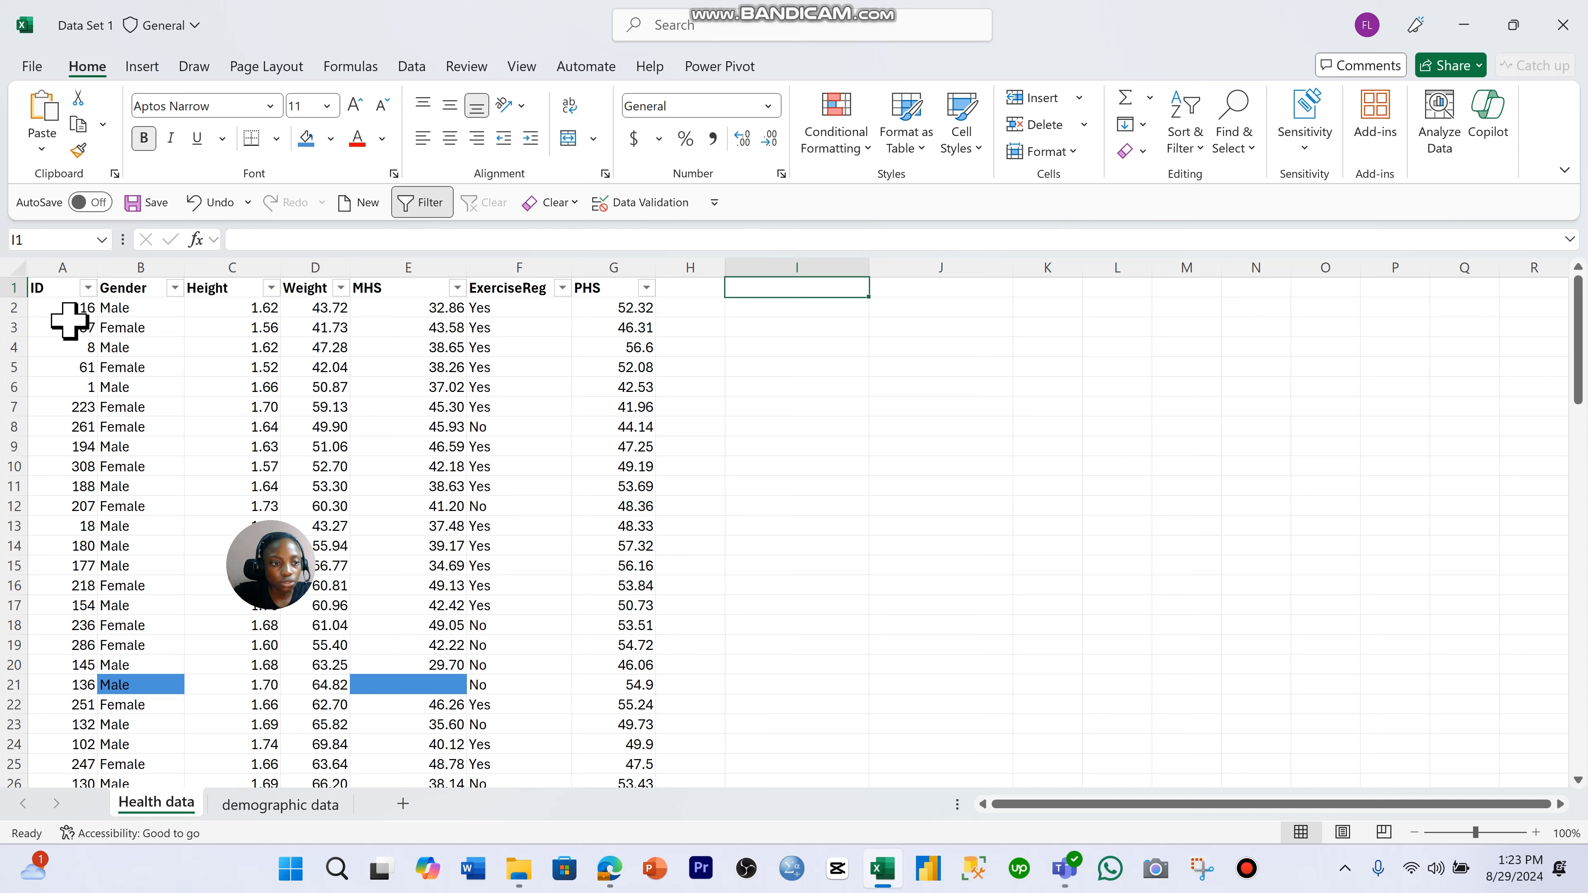
pyautogui.moveTo(59, 289); pyautogui.dragTo(604, 291)
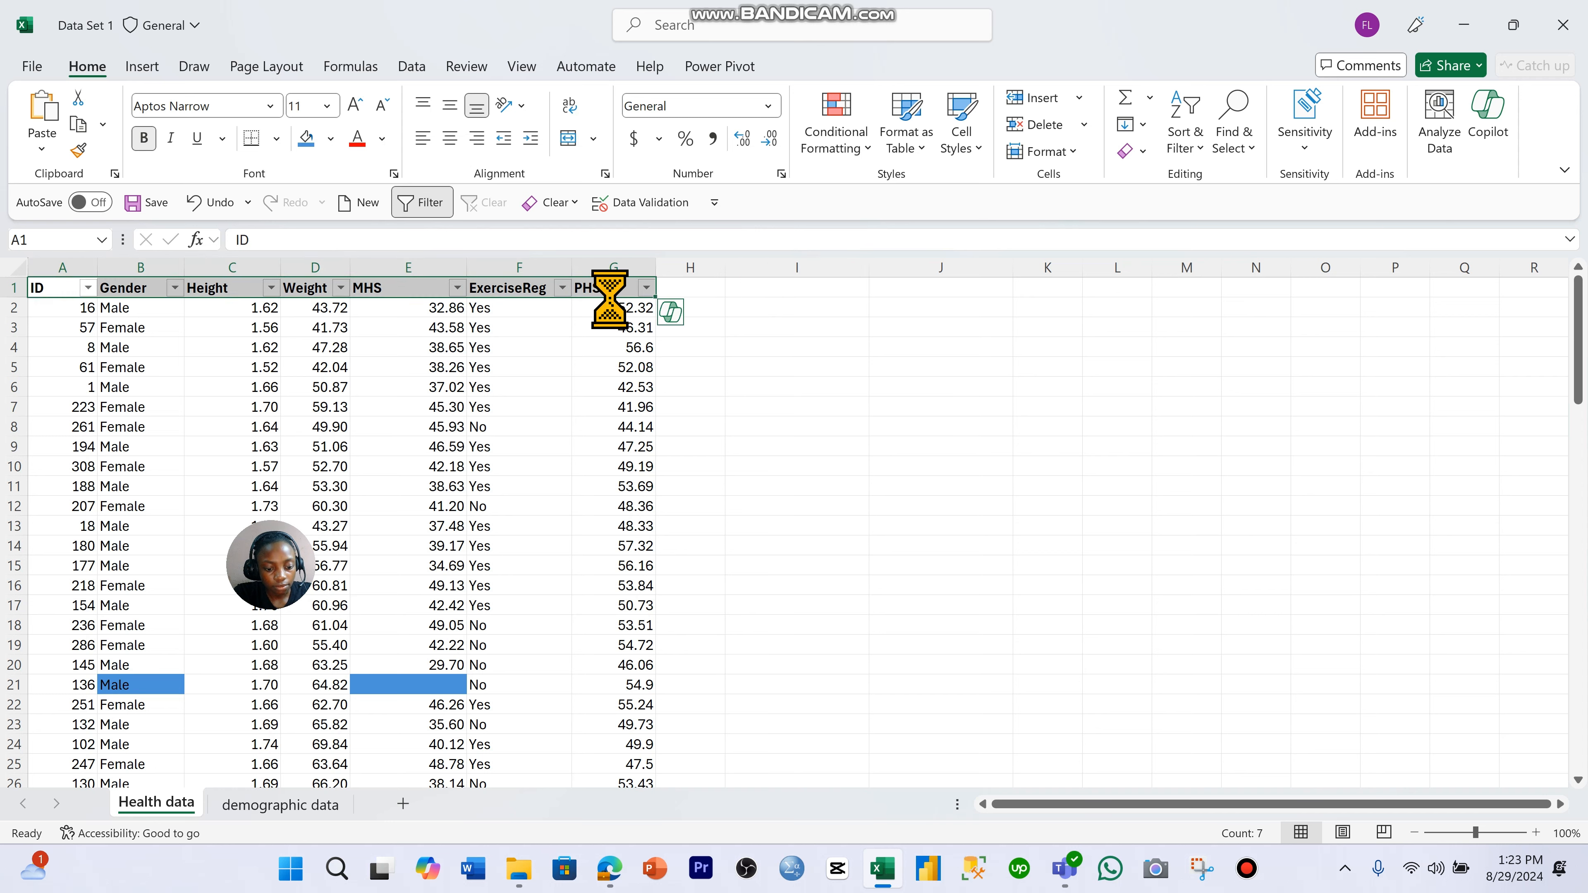
pyautogui.hotkey('ctrl', 'c')
pyautogui.click(787, 288)
pyautogui.hotkey('ctrl', 'v')
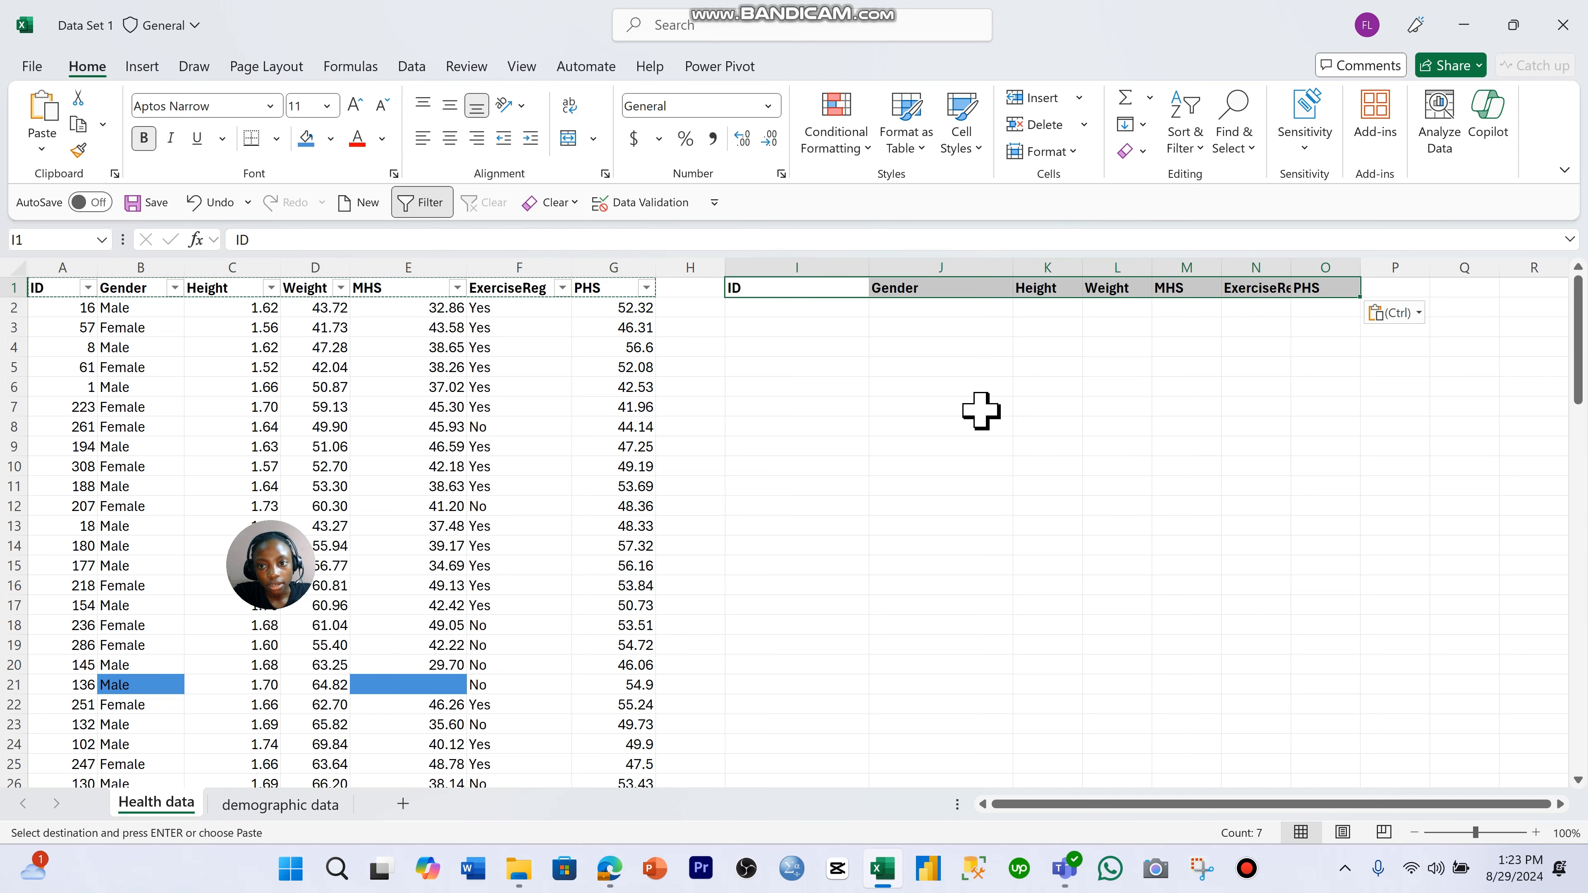
pyautogui.click(981, 411)
pyautogui.doubleClick(1290, 267)
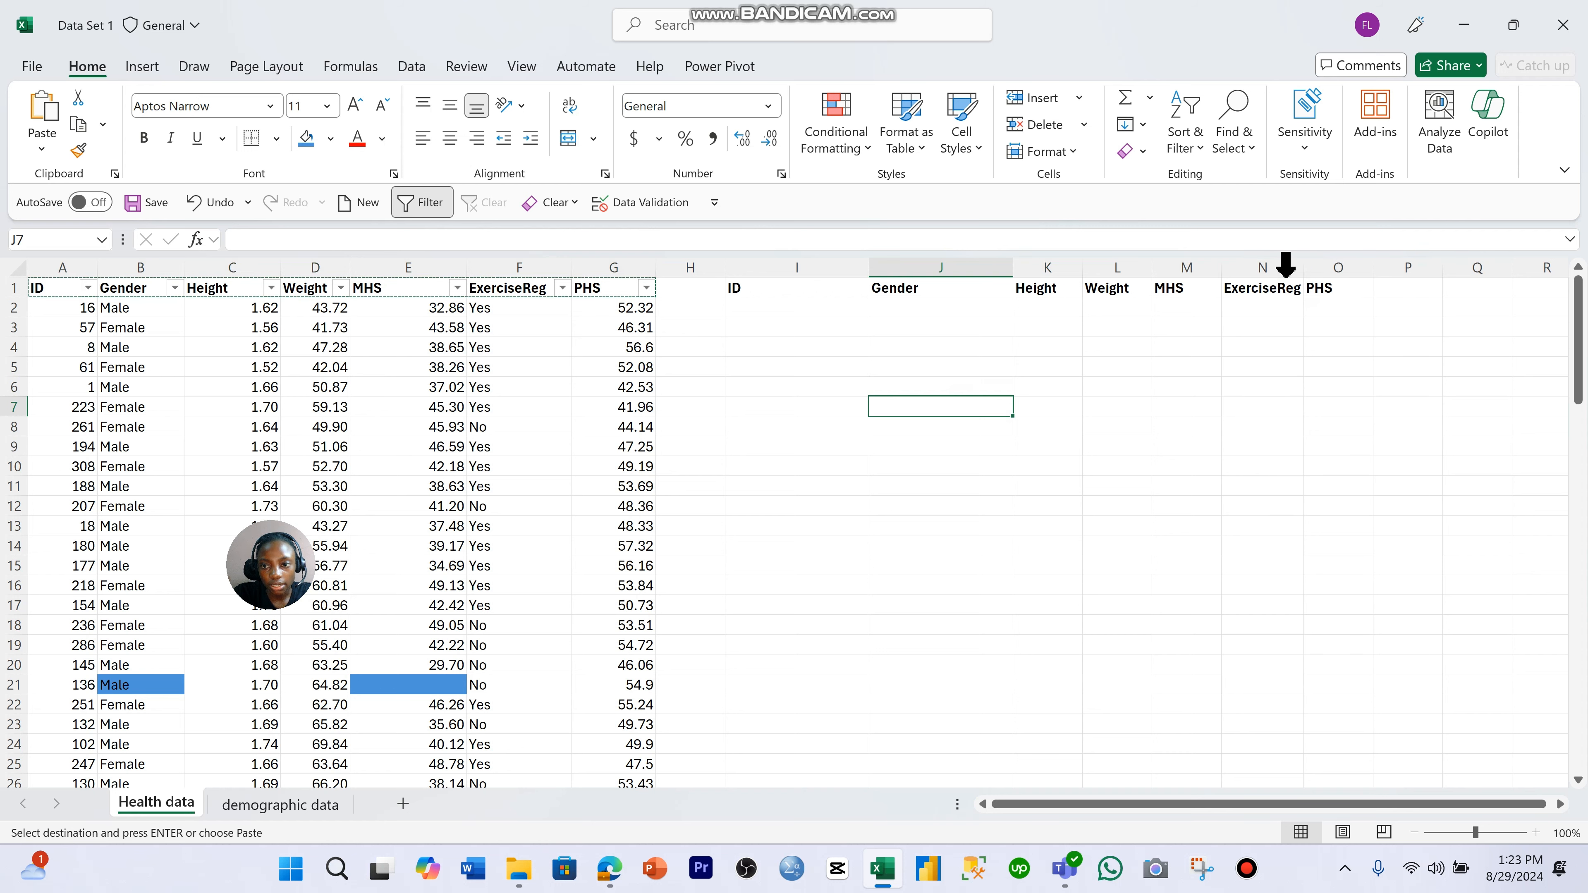
pyautogui.moveTo(703, 262); pyautogui.dragTo(8, 304)
pyautogui.click(918, 425)
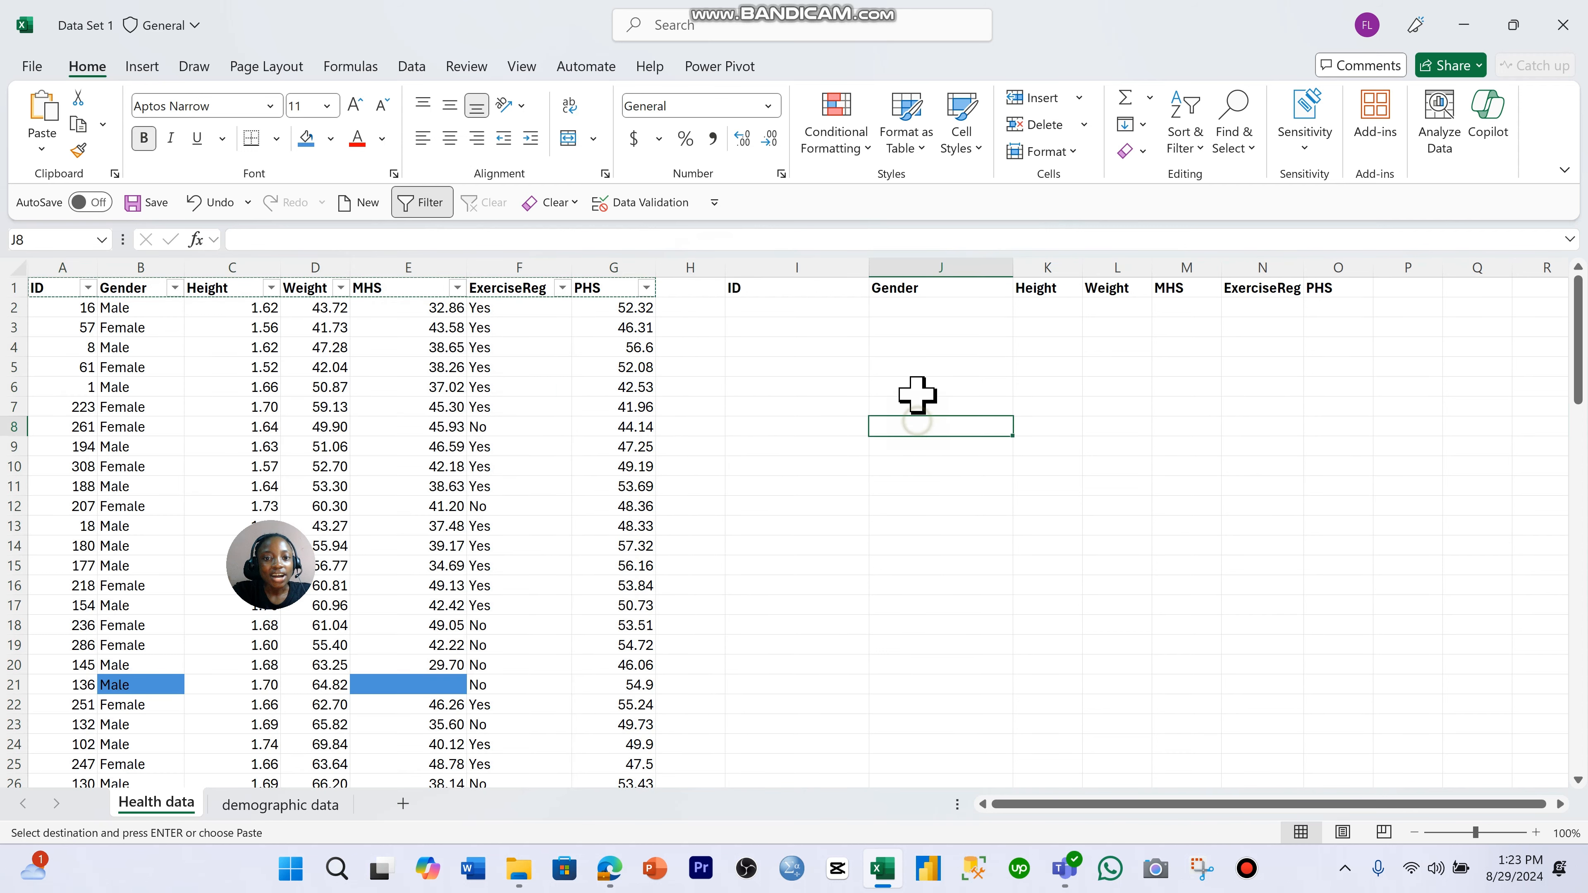
pyautogui.click(803, 292)
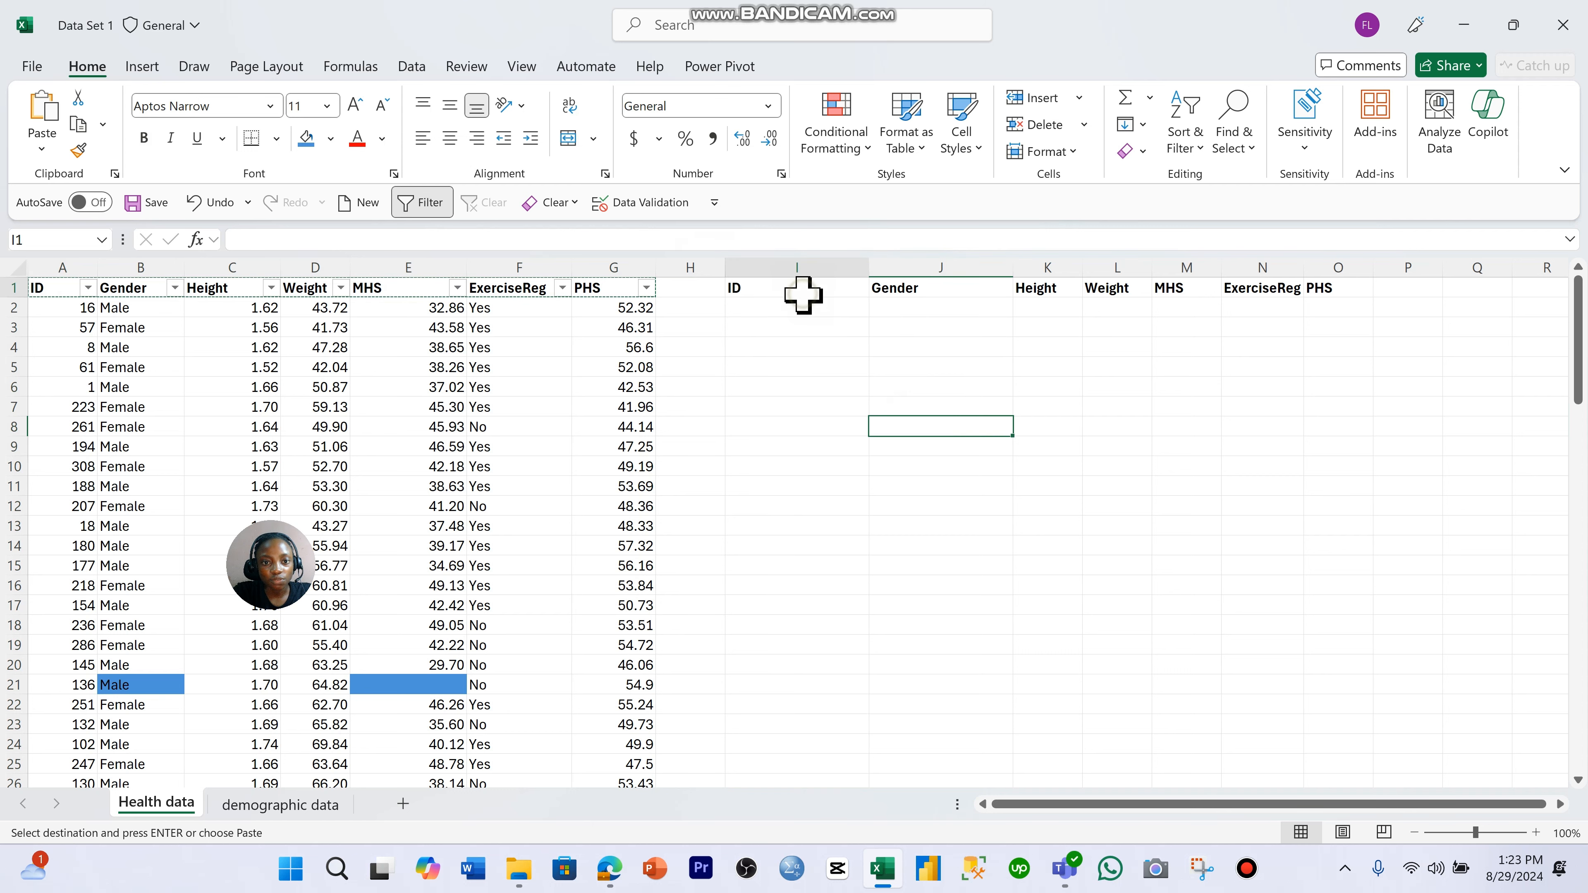
# - Fill the blank entry area I2:O22 beneath the copied headers with medium grey
pyautogui.click(798, 312)
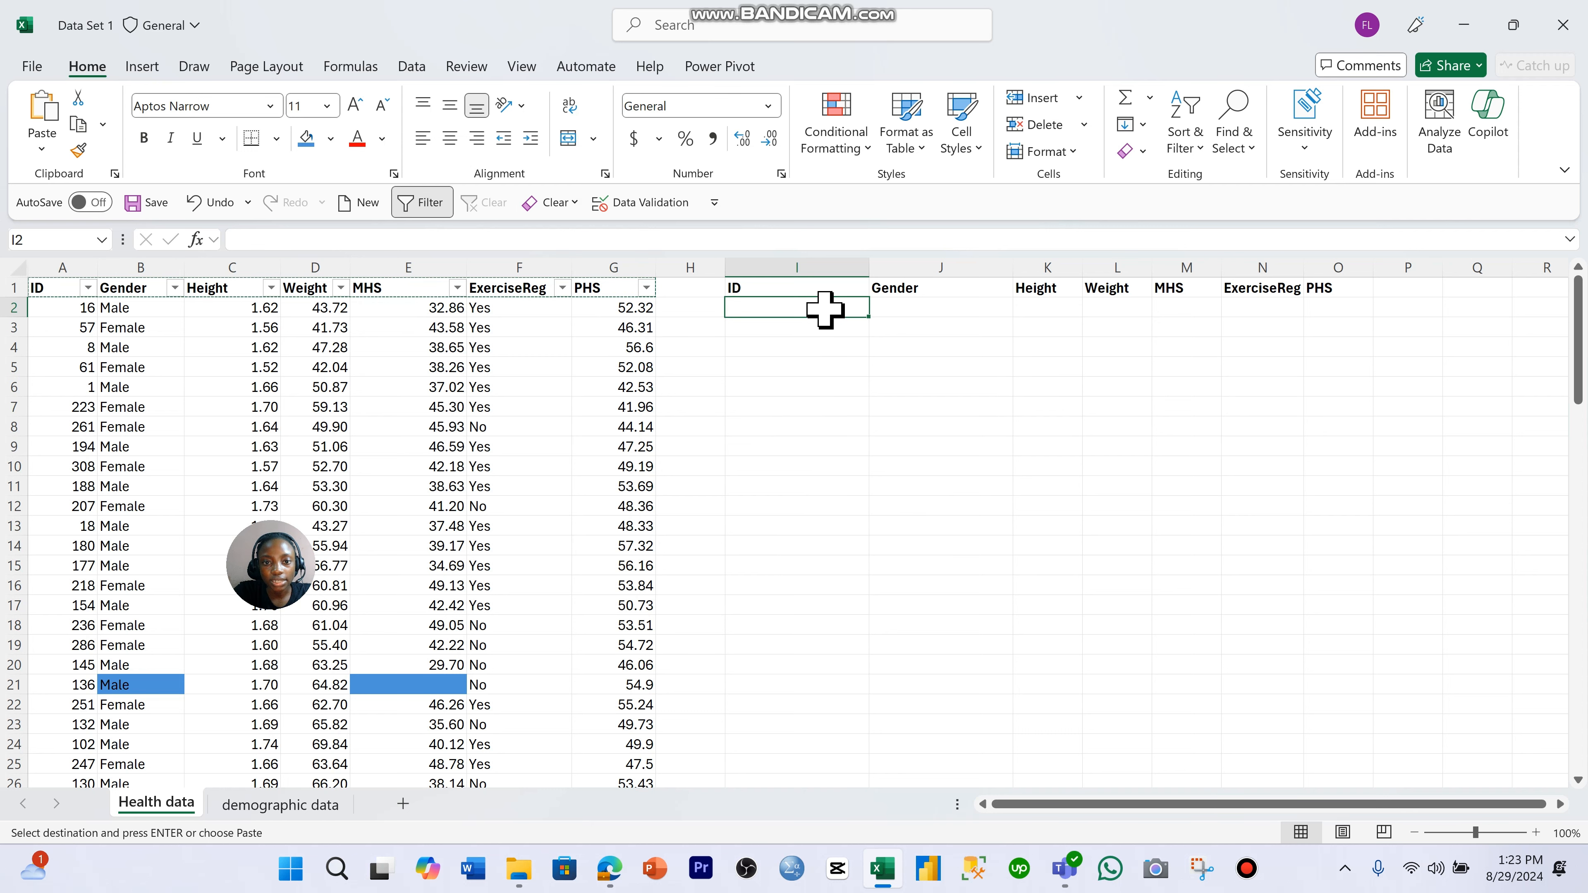
pyautogui.moveTo(826, 308); pyautogui.dragTo(1355, 707)
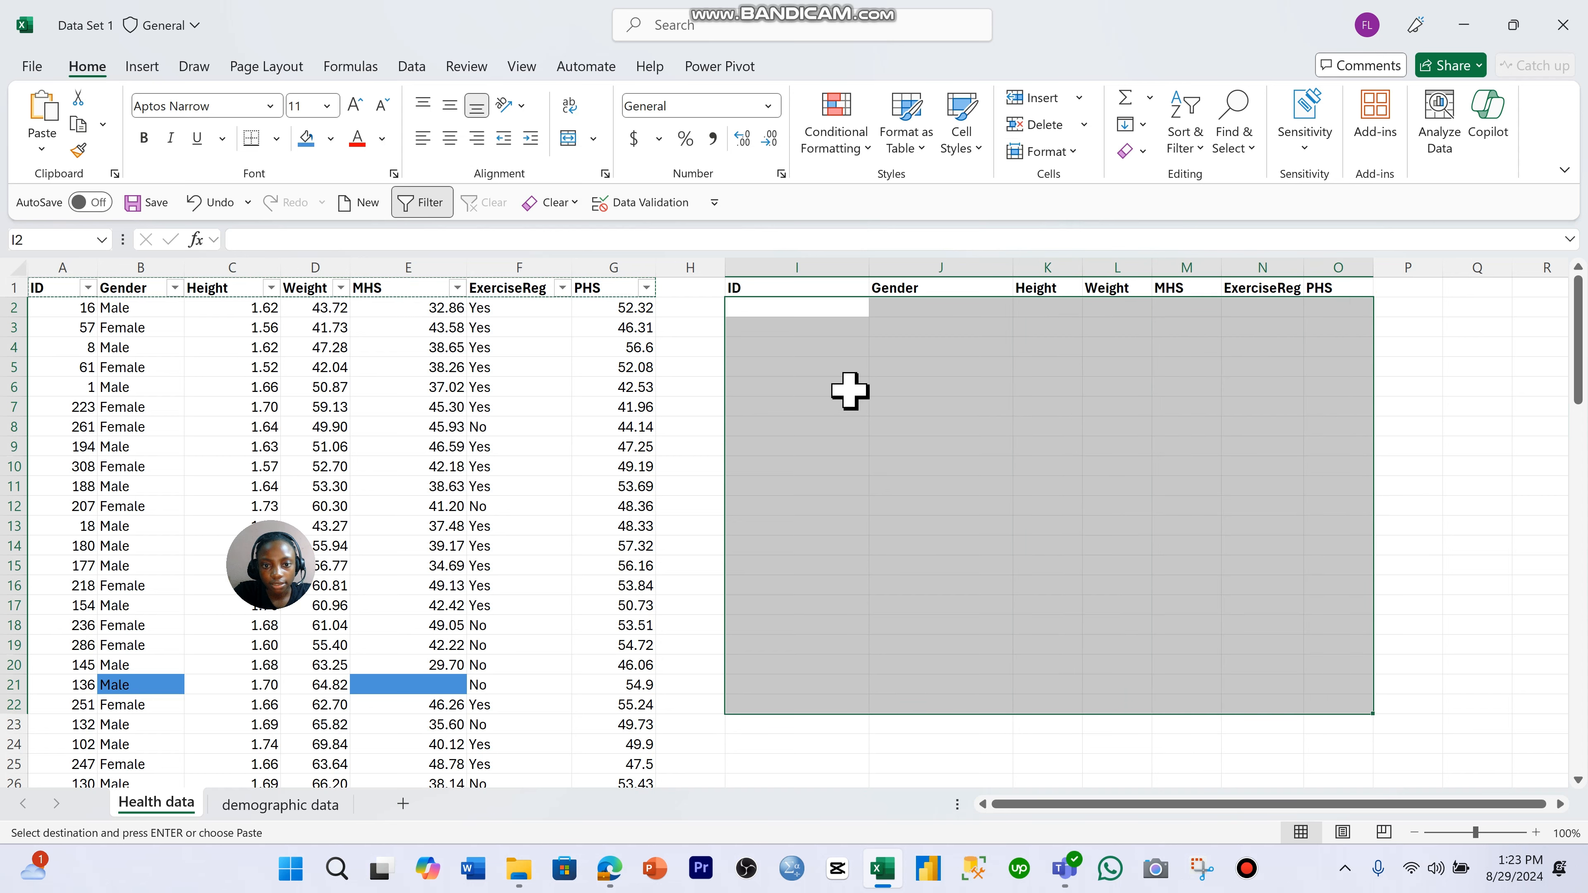
pyautogui.click(331, 138)
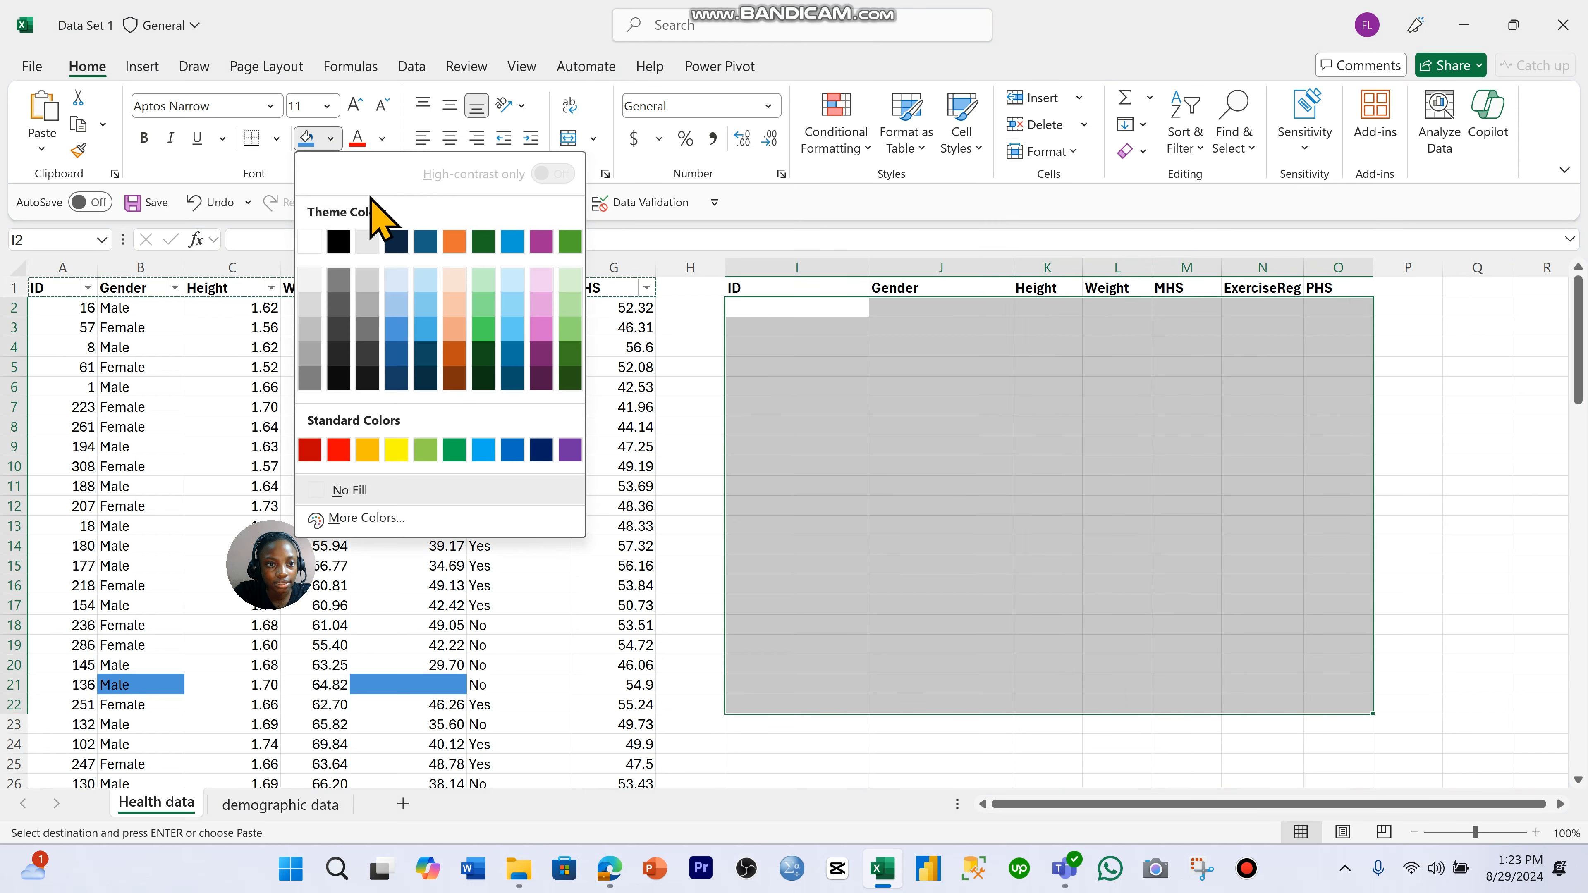
pyautogui.click(426, 242)
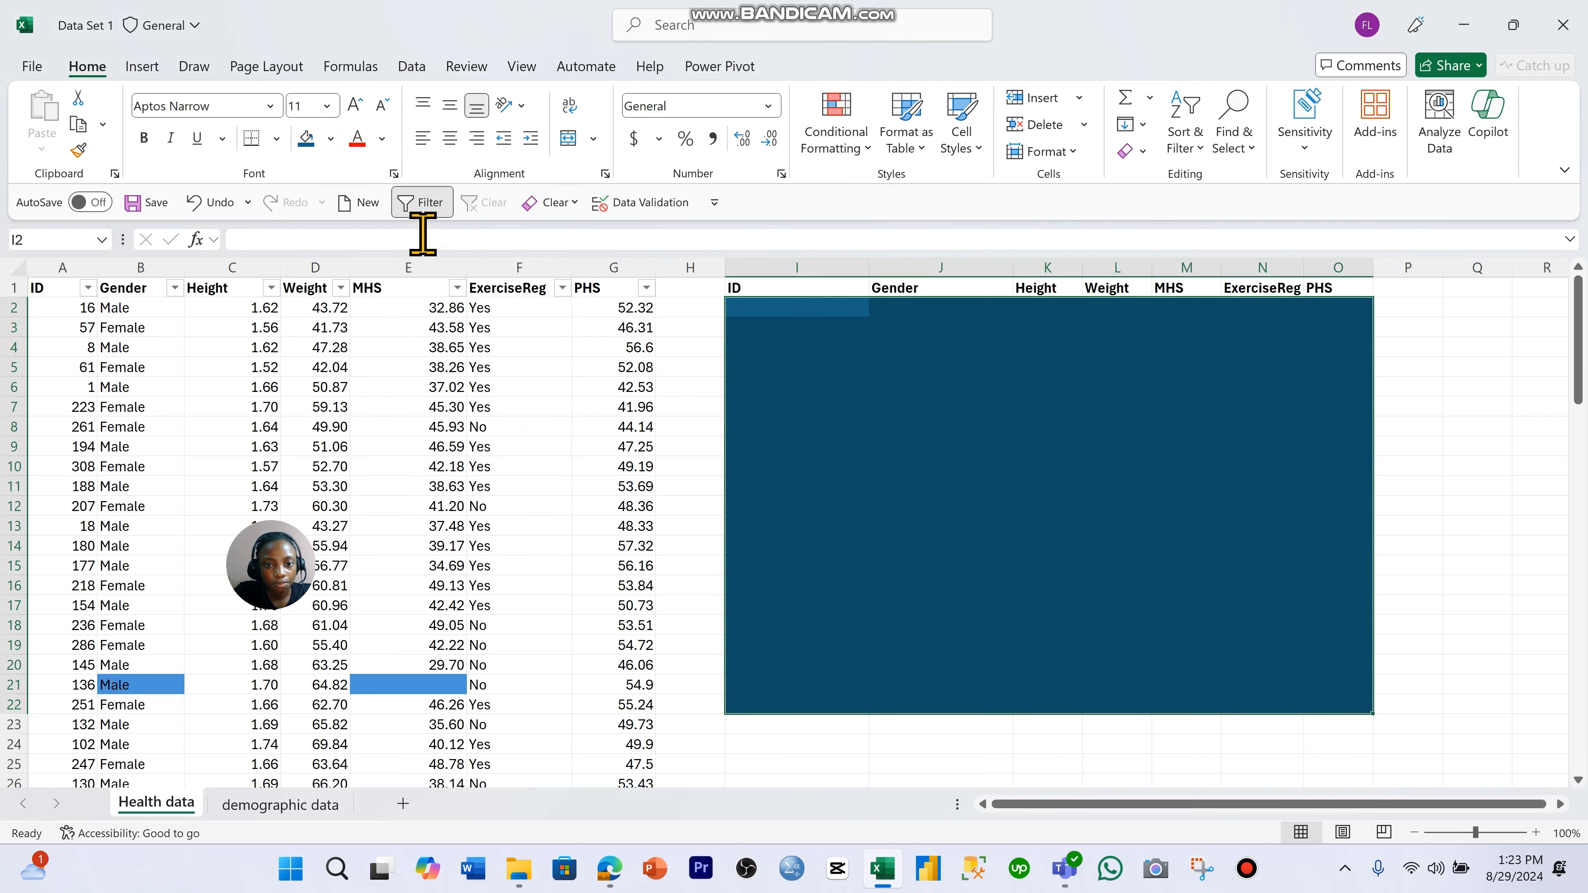
pyautogui.click(332, 139)
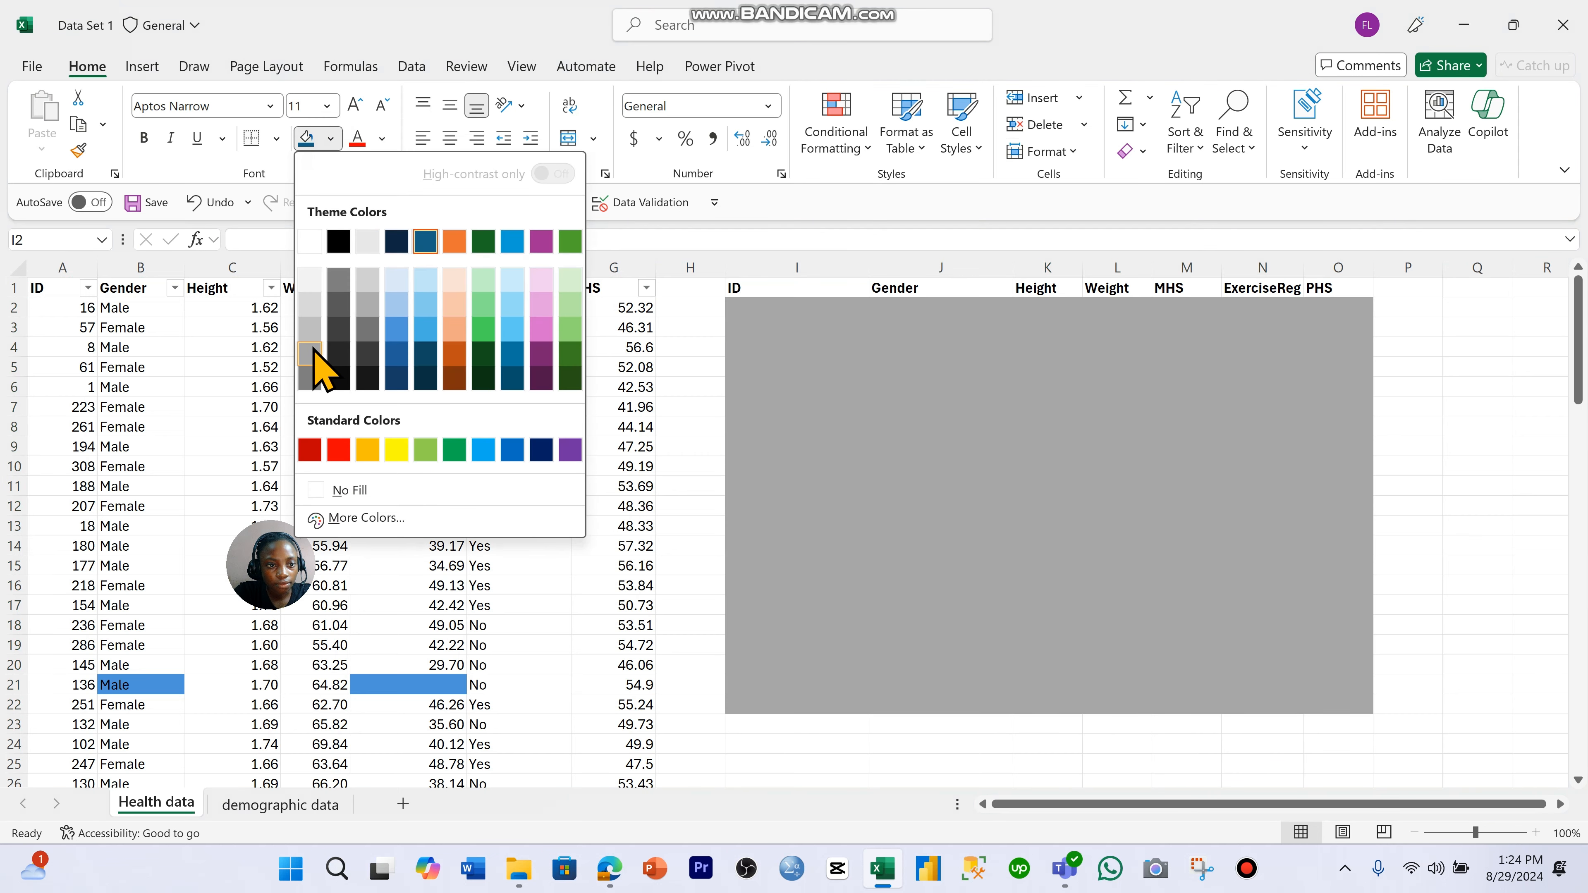
pyautogui.click(313, 349)
pyautogui.moveTo(769, 308); pyautogui.dragTo(786, 707)
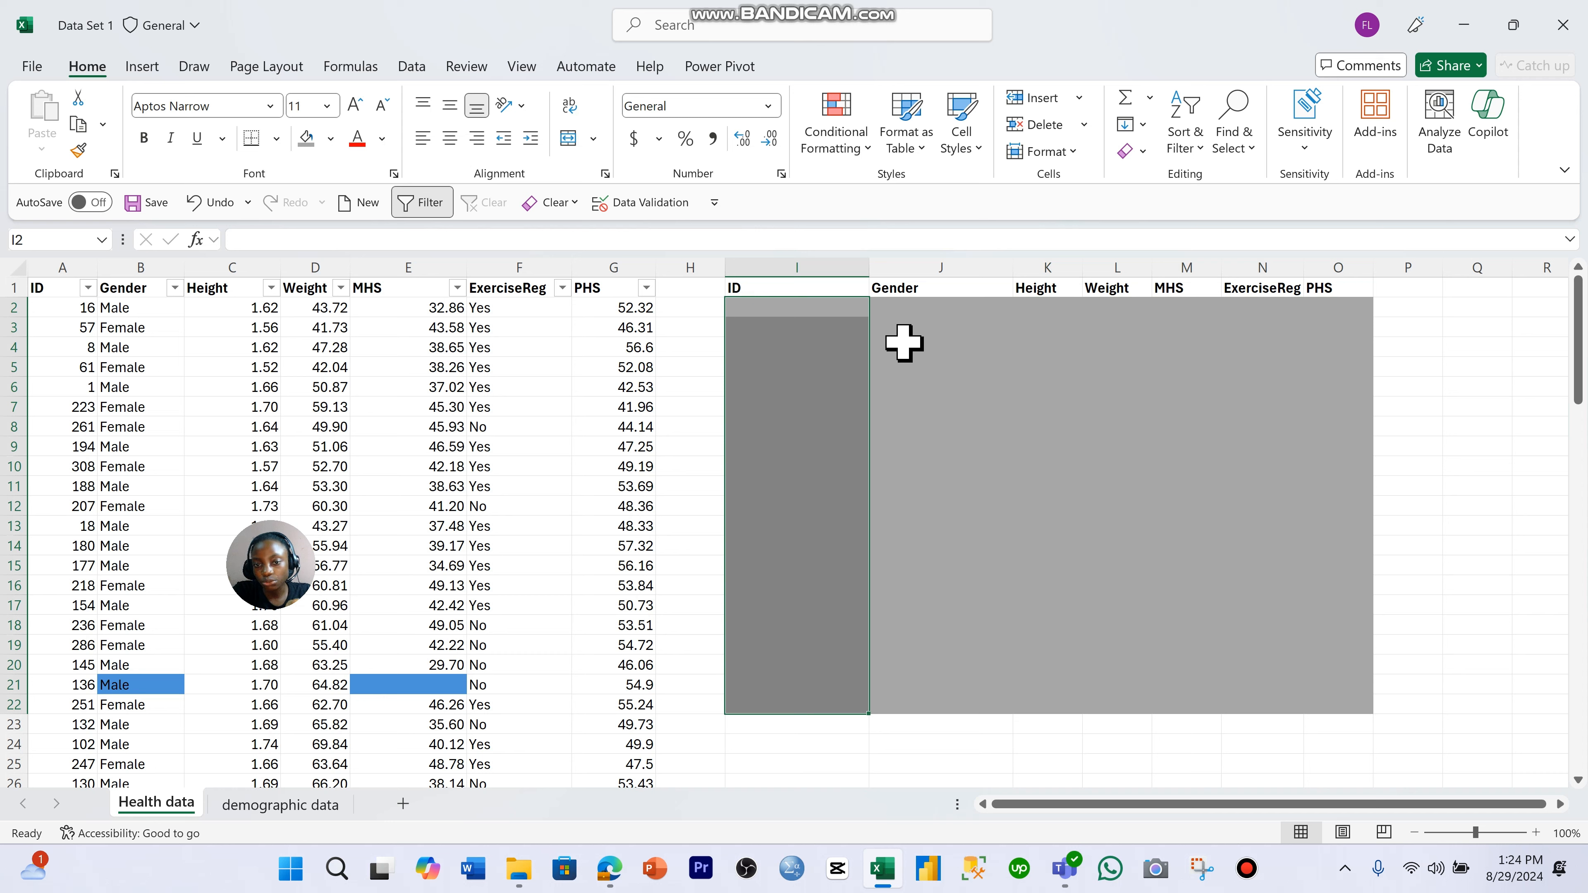
pyautogui.click(1110, 399)
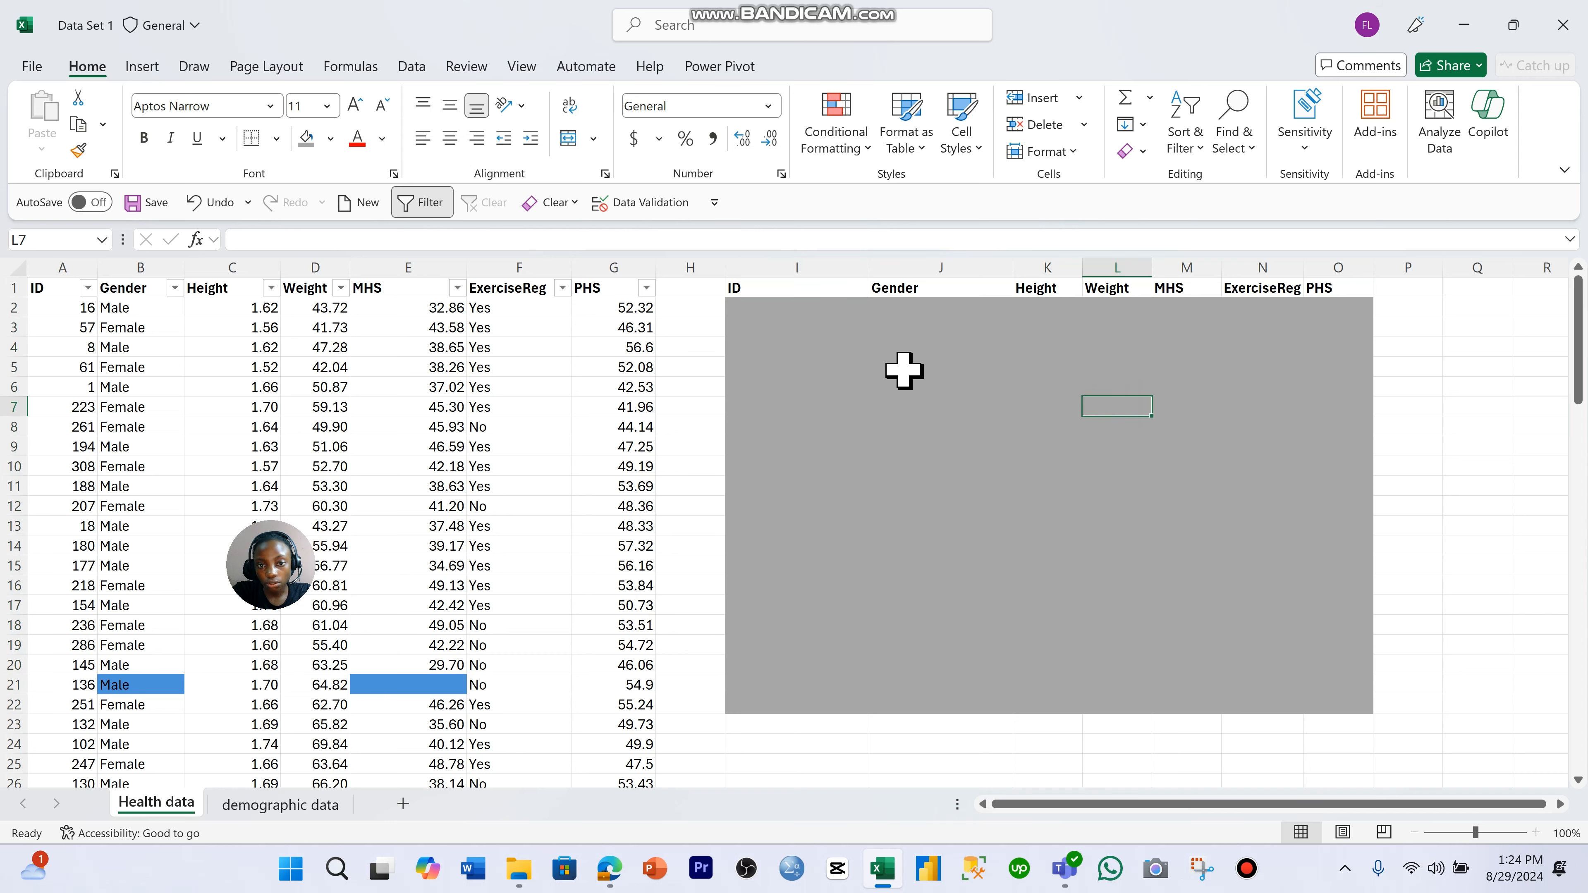
pyautogui.click(819, 328)
pyautogui.moveTo(824, 308); pyautogui.dragTo(833, 710)
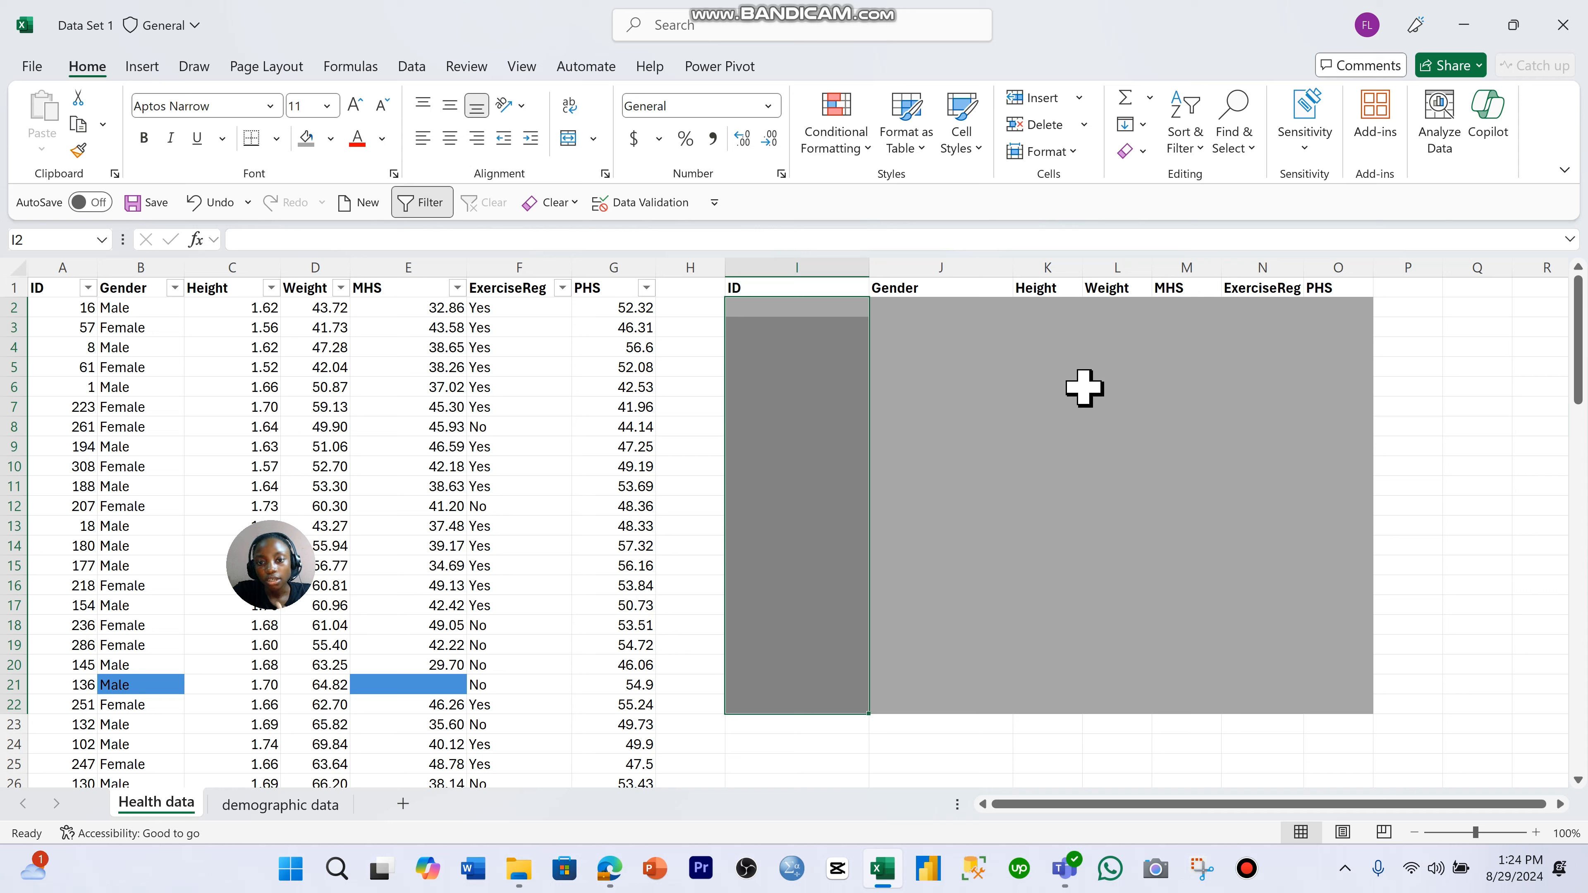
pyautogui.click(1119, 431)
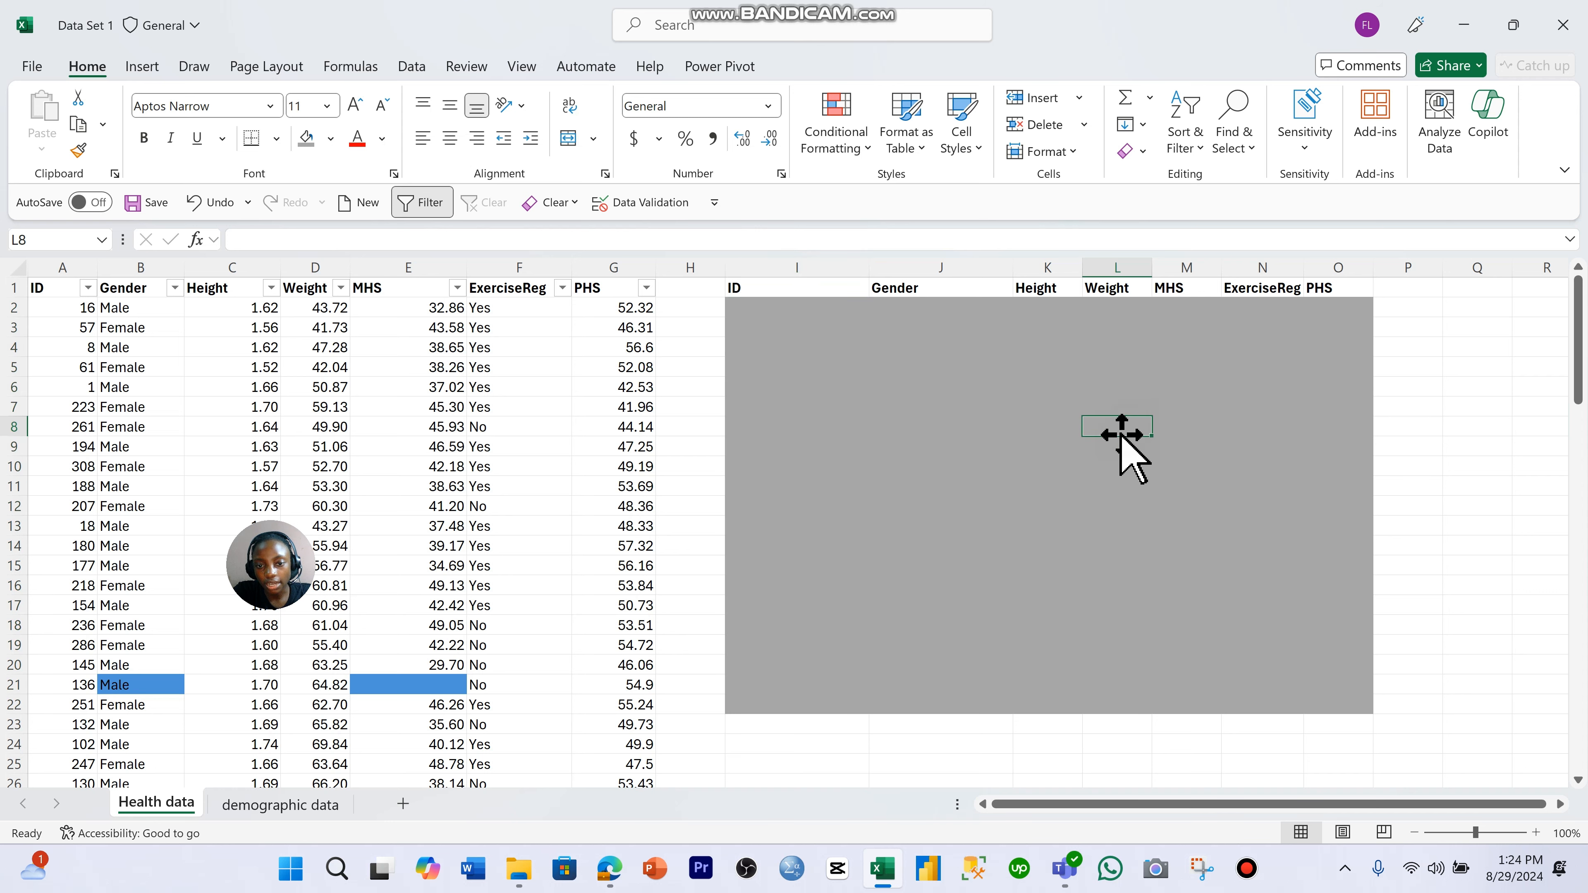
pyautogui.click(819, 322)
# - Start a data validation rule for the ID entry cells I2:I22 that allows whole numbers
pyautogui.moveTo(837, 309); pyautogui.dragTo(832, 706)
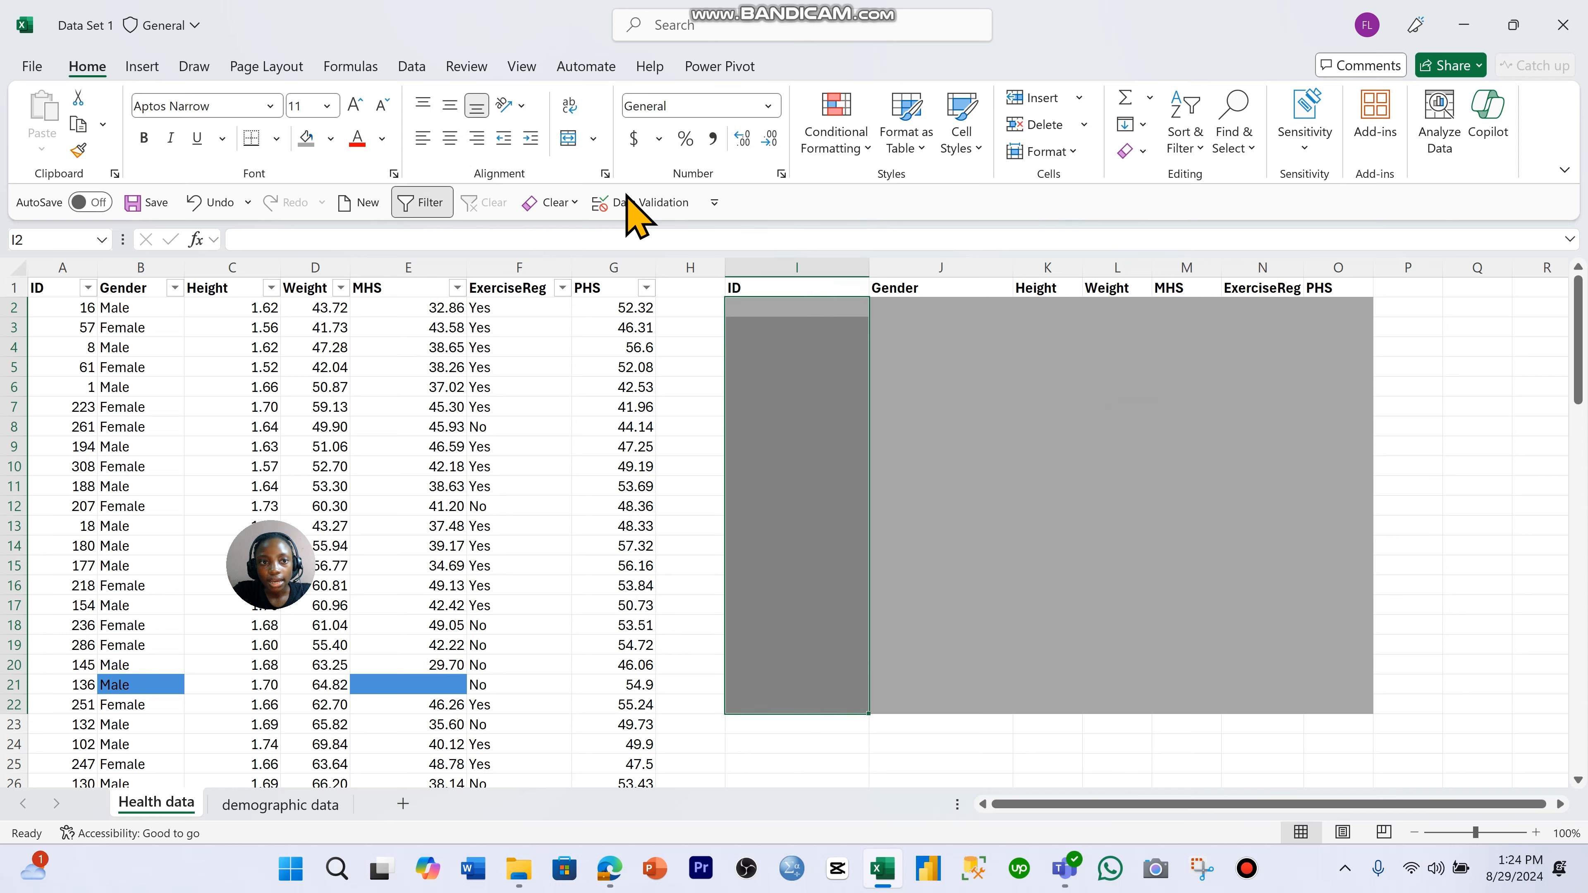
pyautogui.click(412, 66)
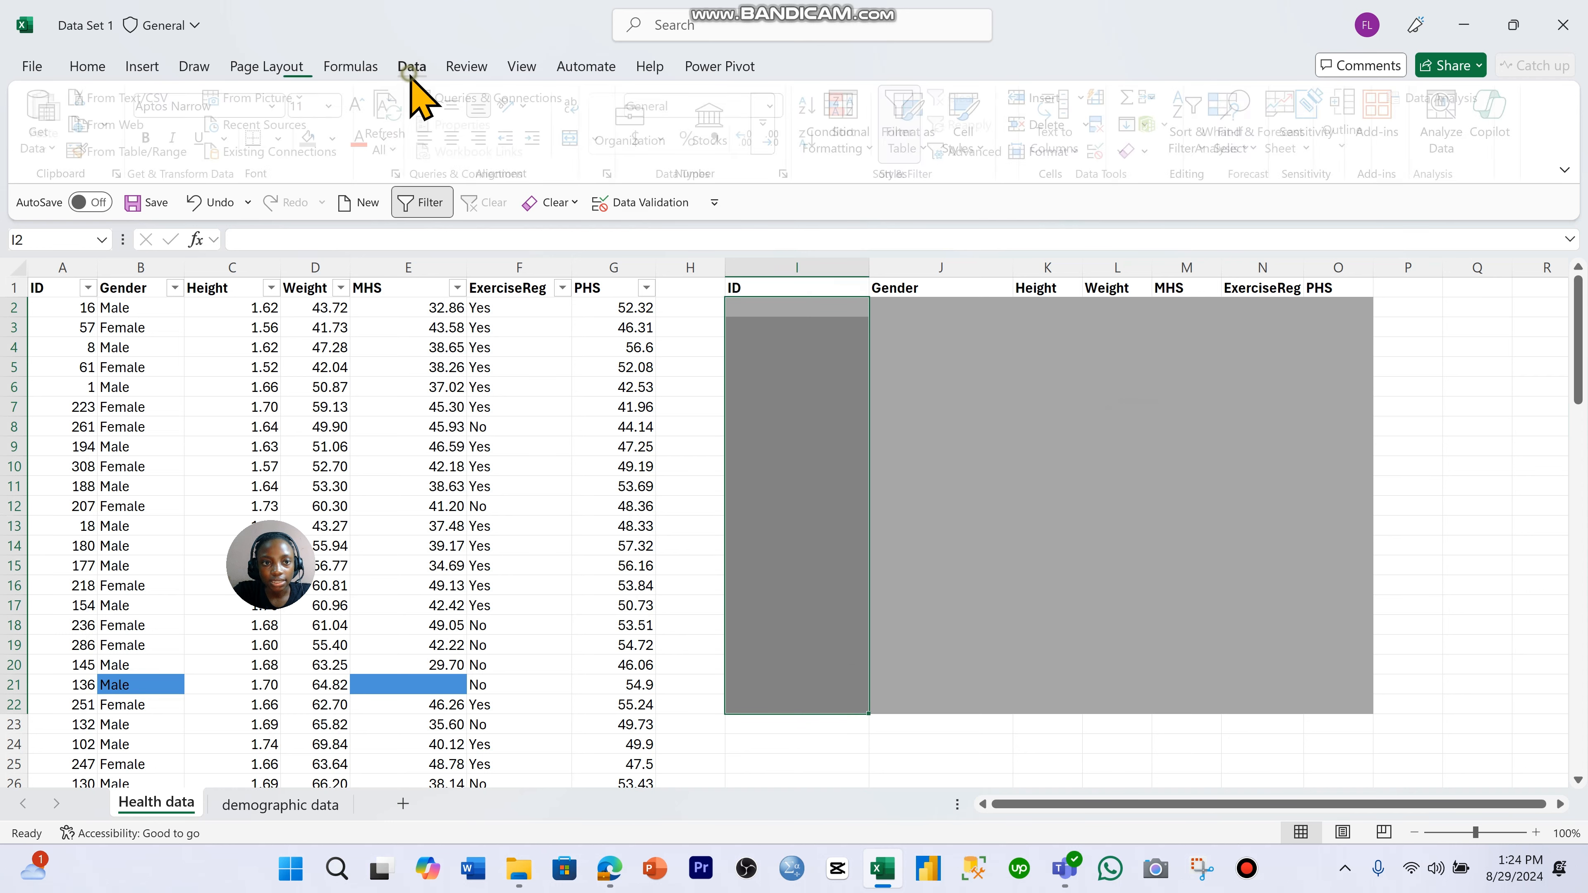
pyautogui.click(1105, 154)
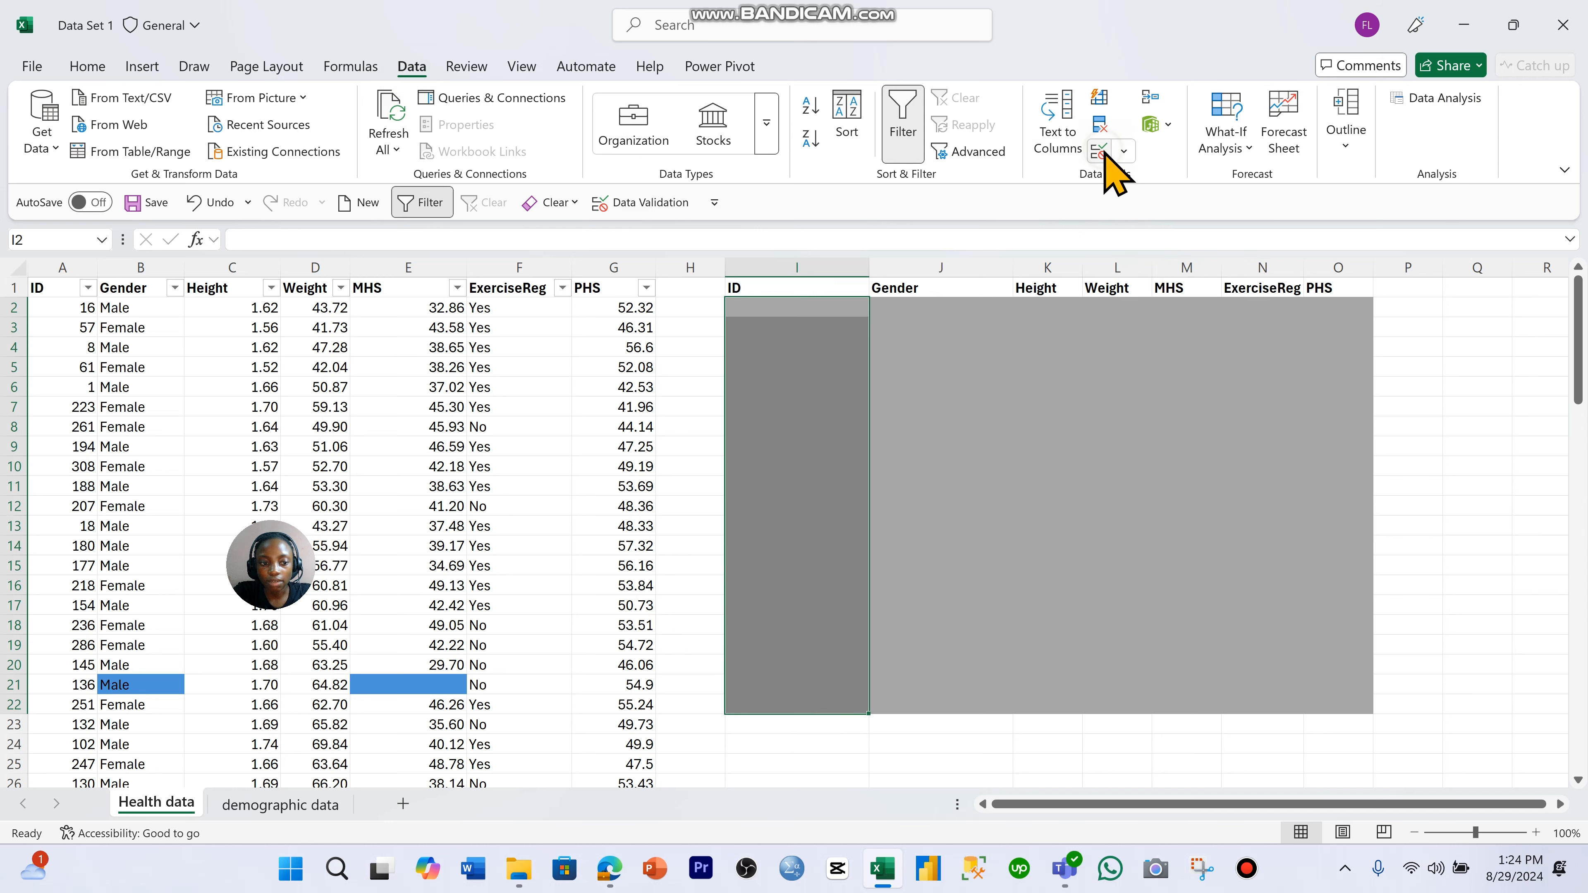
pyautogui.moveTo(556, 287); pyautogui.dragTo(563, 326)
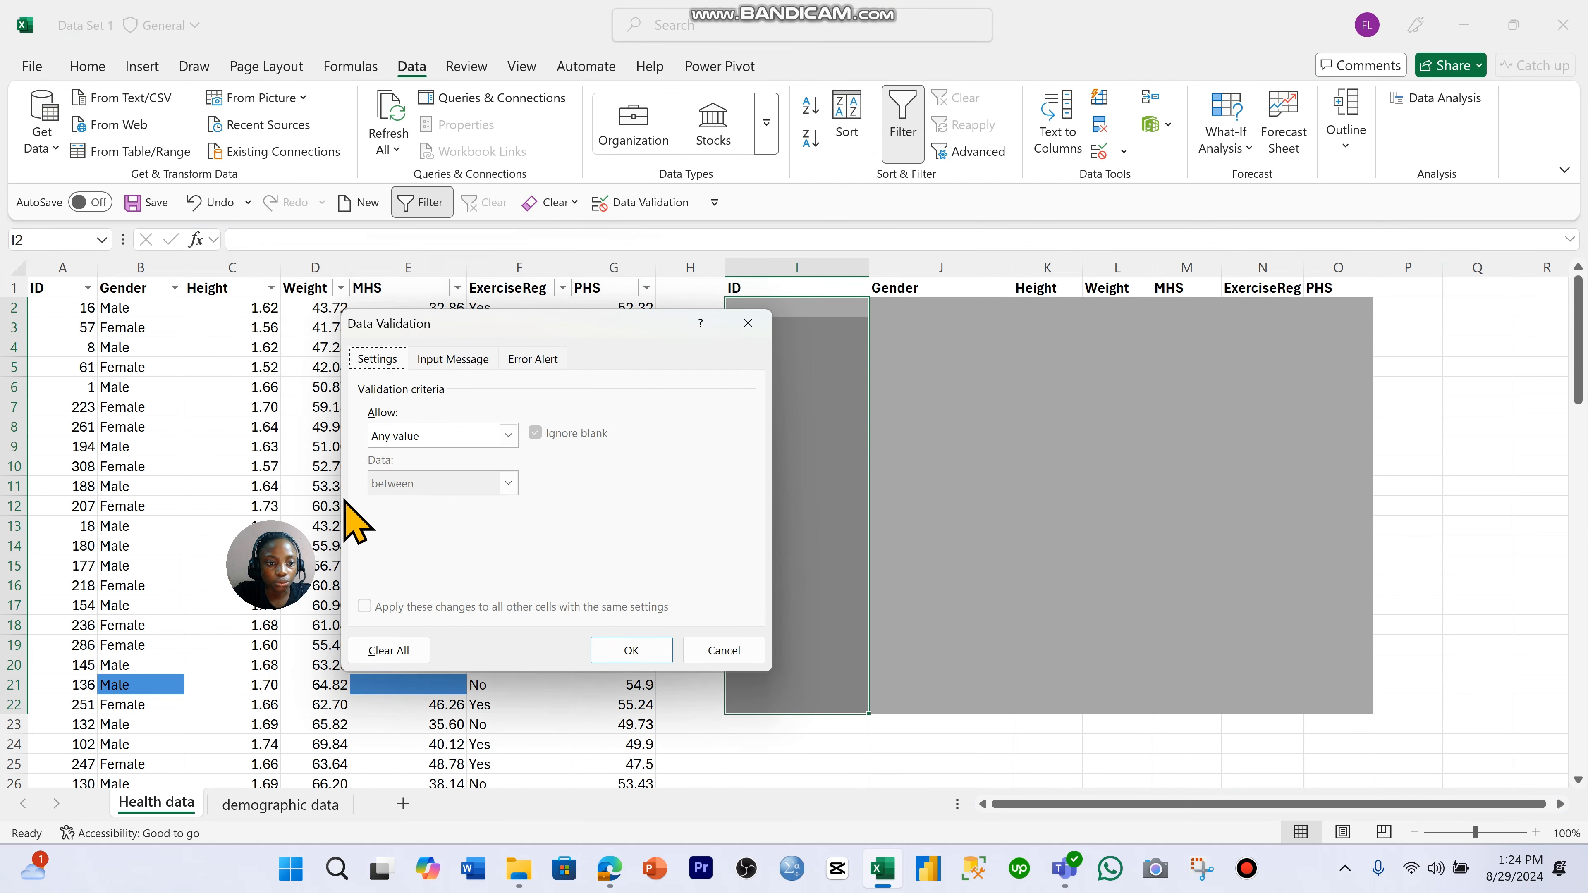
pyautogui.moveTo(264, 529); pyautogui.dragTo(126, 309)
pyautogui.moveTo(514, 327); pyautogui.dragTo(427, 345)
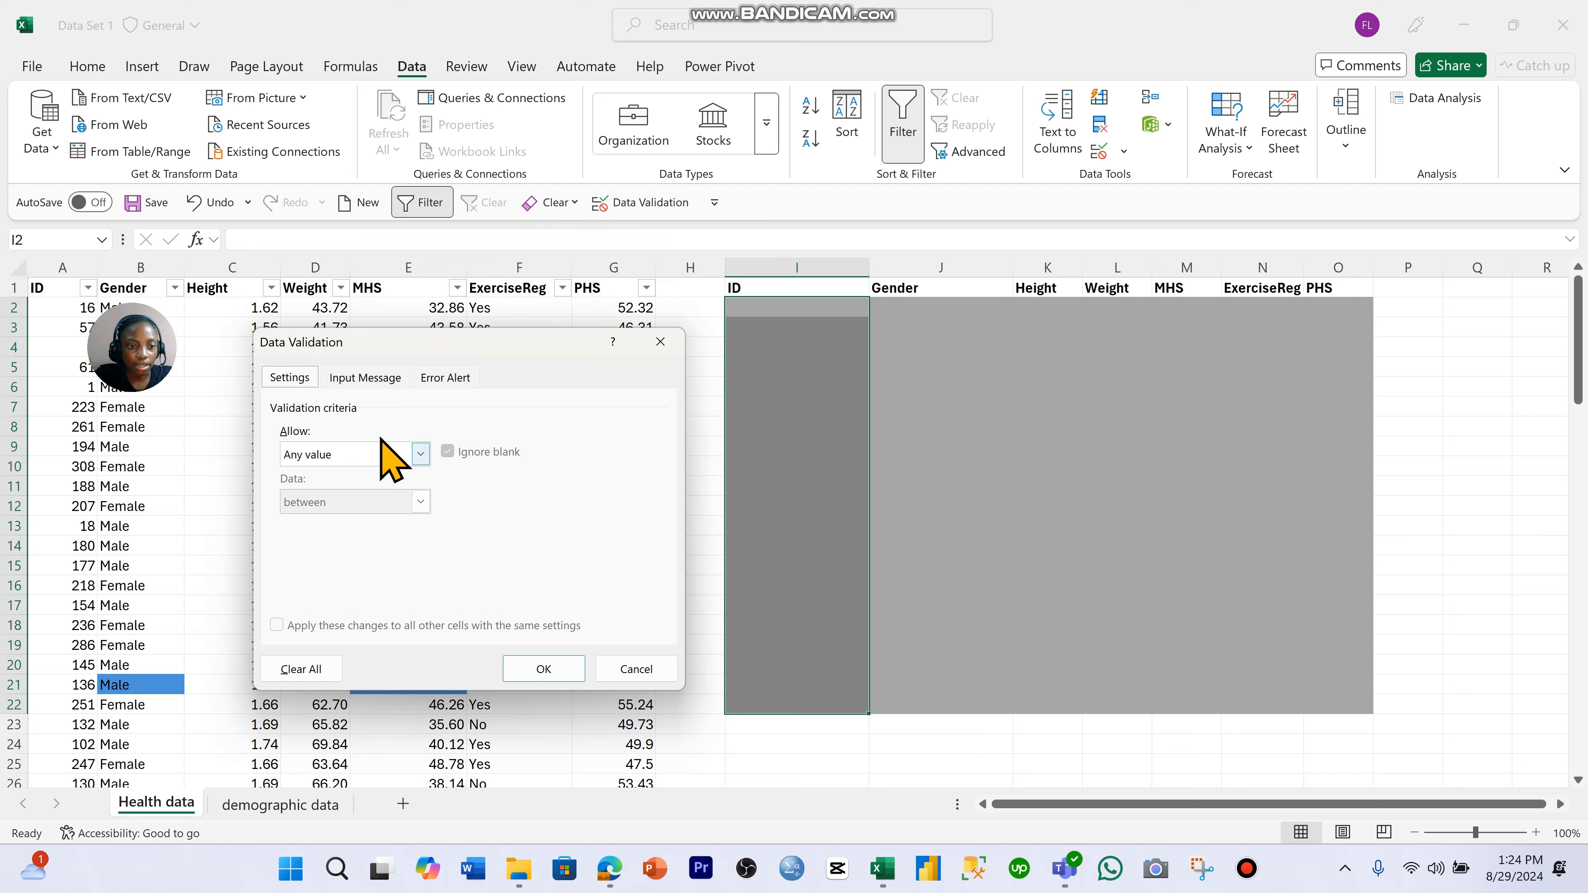
pyautogui.click(421, 455)
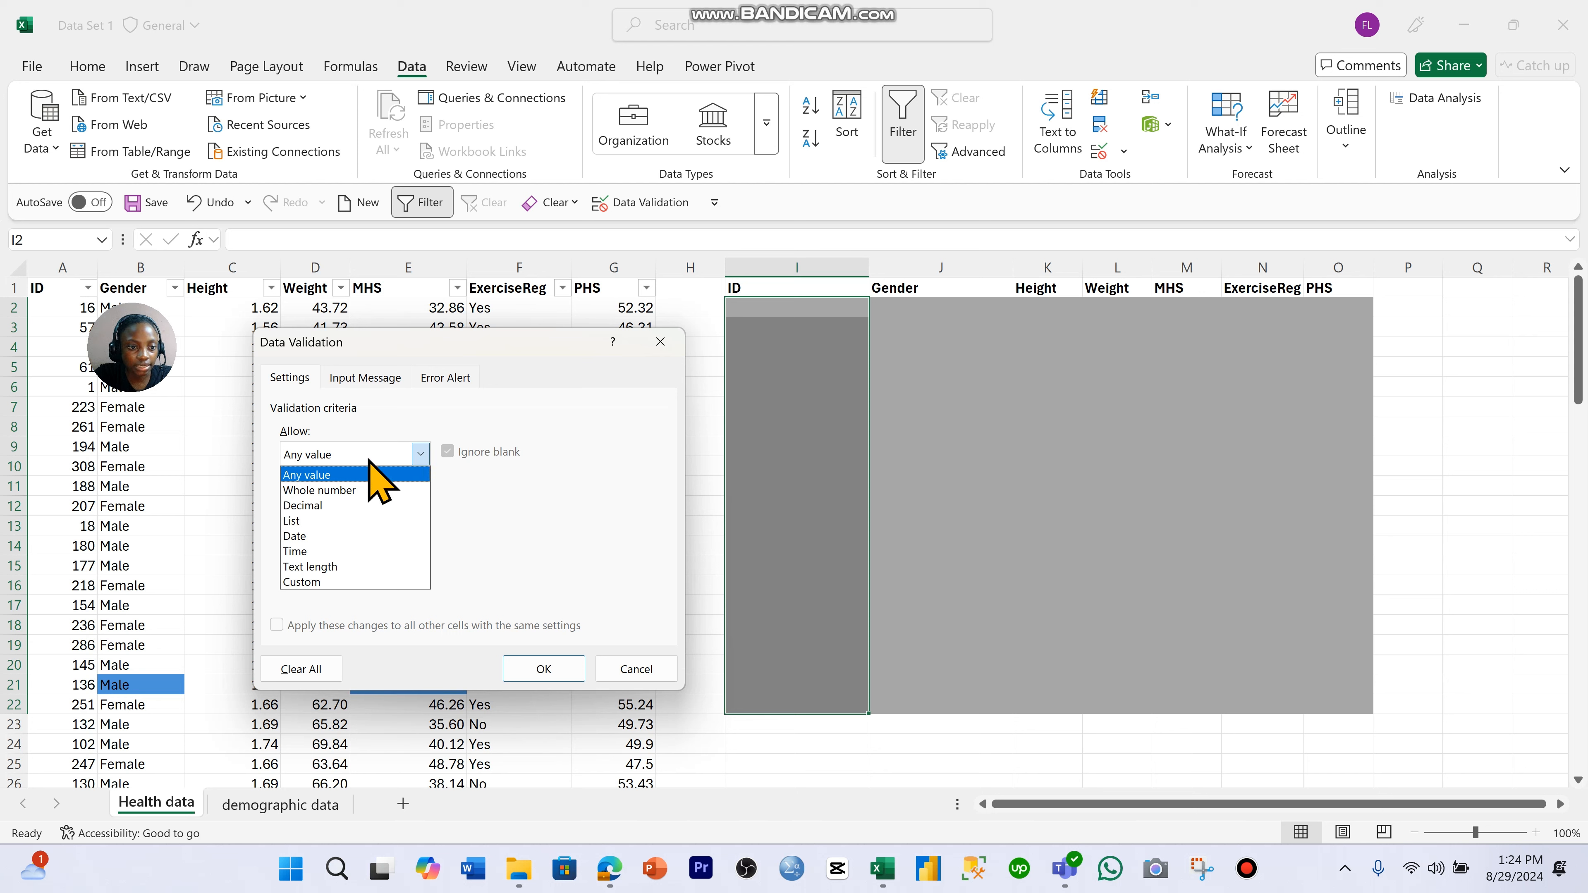
pyautogui.click(391, 490)
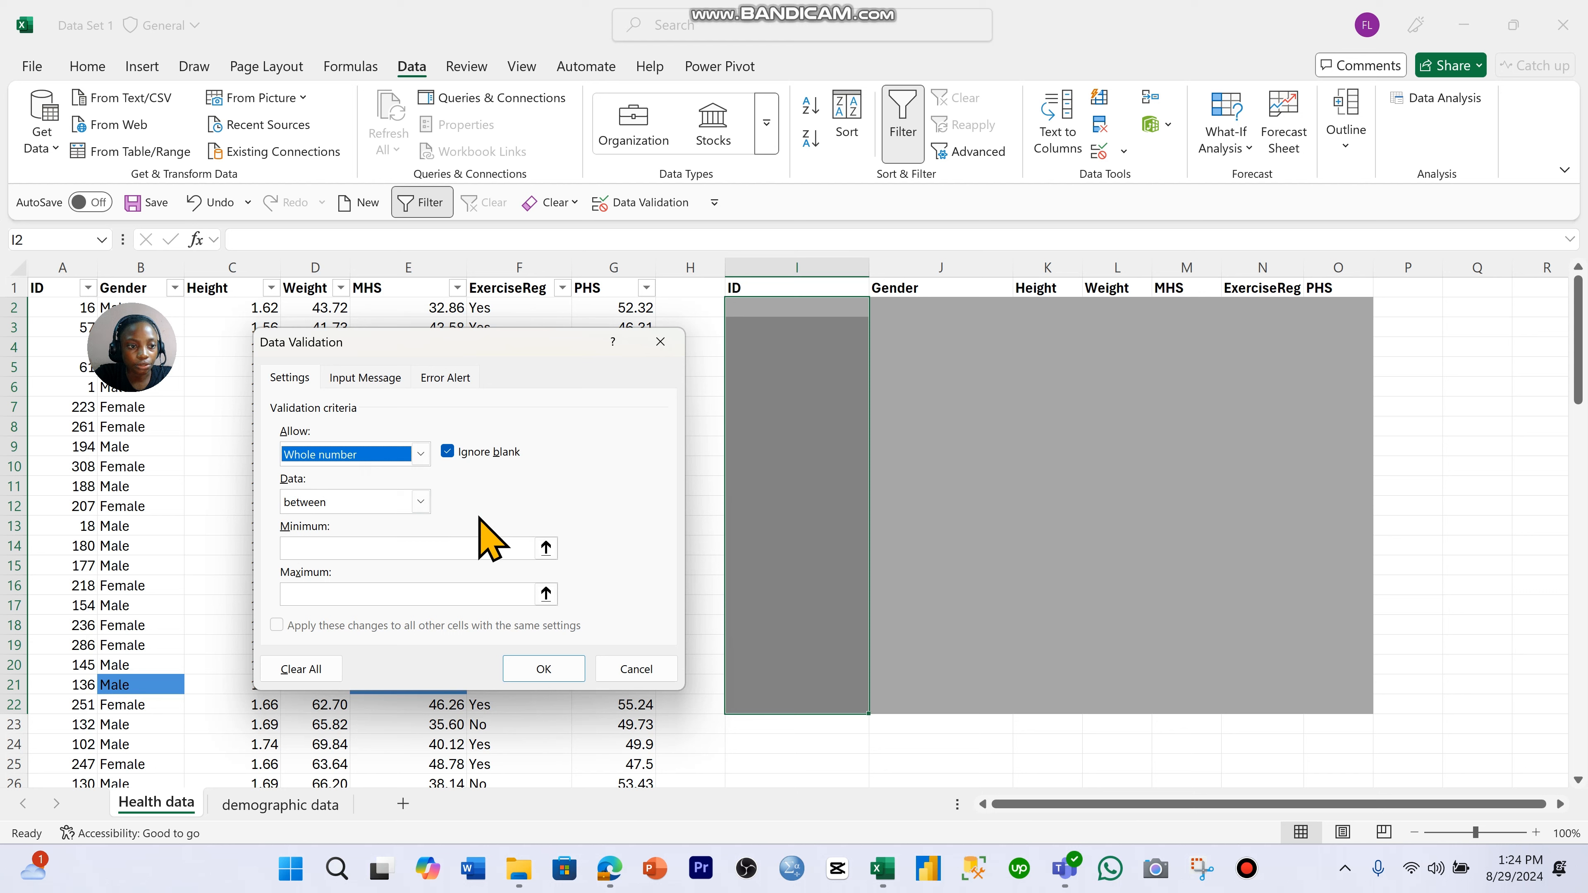
# - Restrict the ID validation to values between a minimum of 1 and a maximum of 100, and apply the rule
pyautogui.click(421, 498)
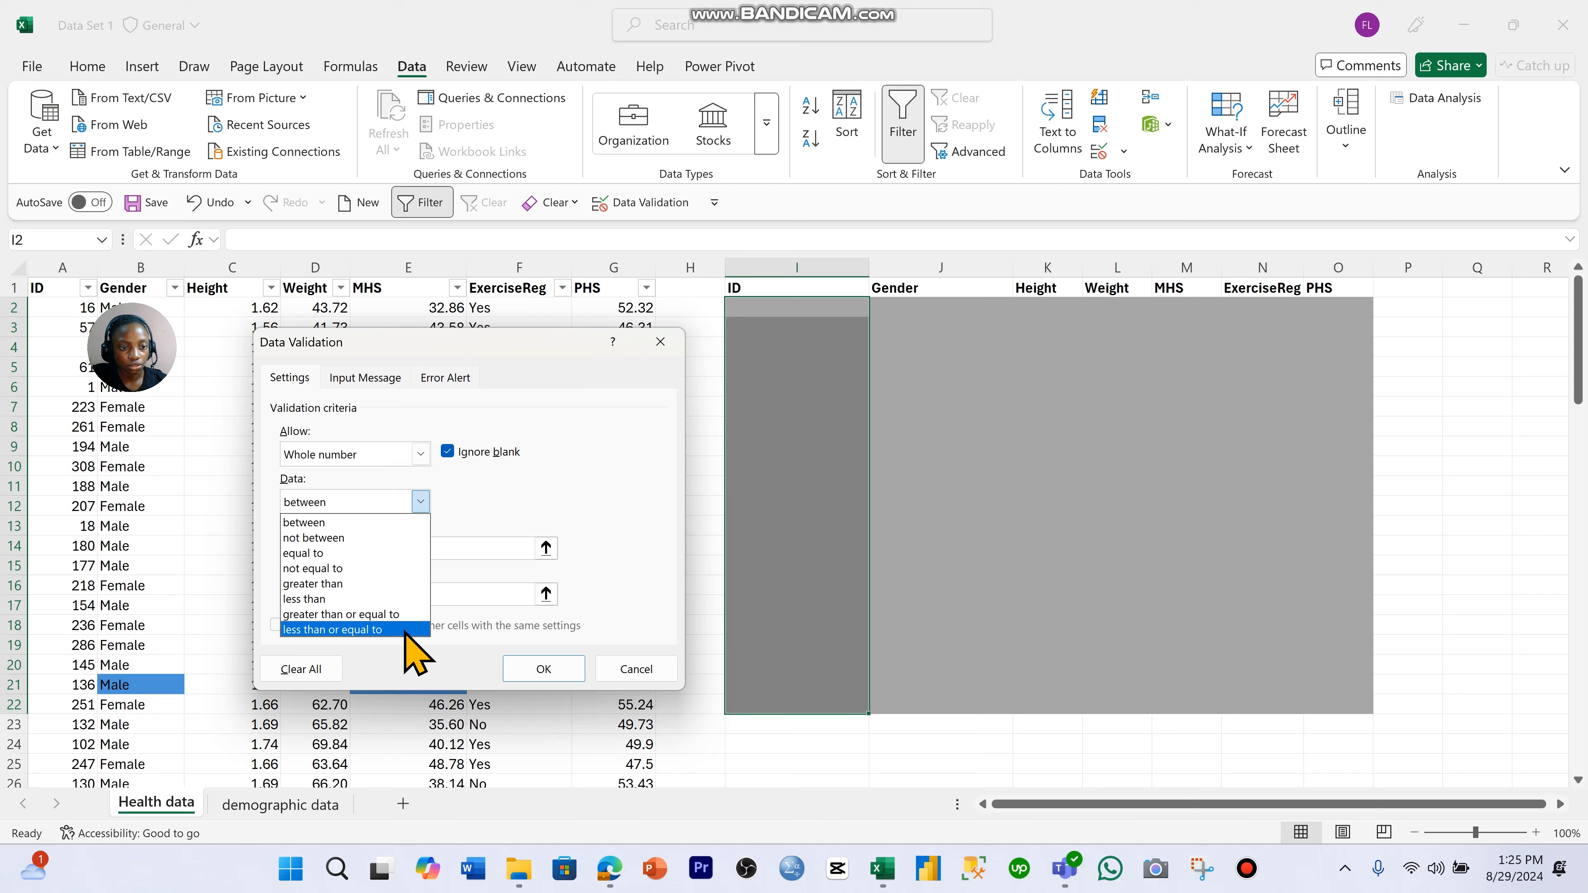
pyautogui.click(367, 512)
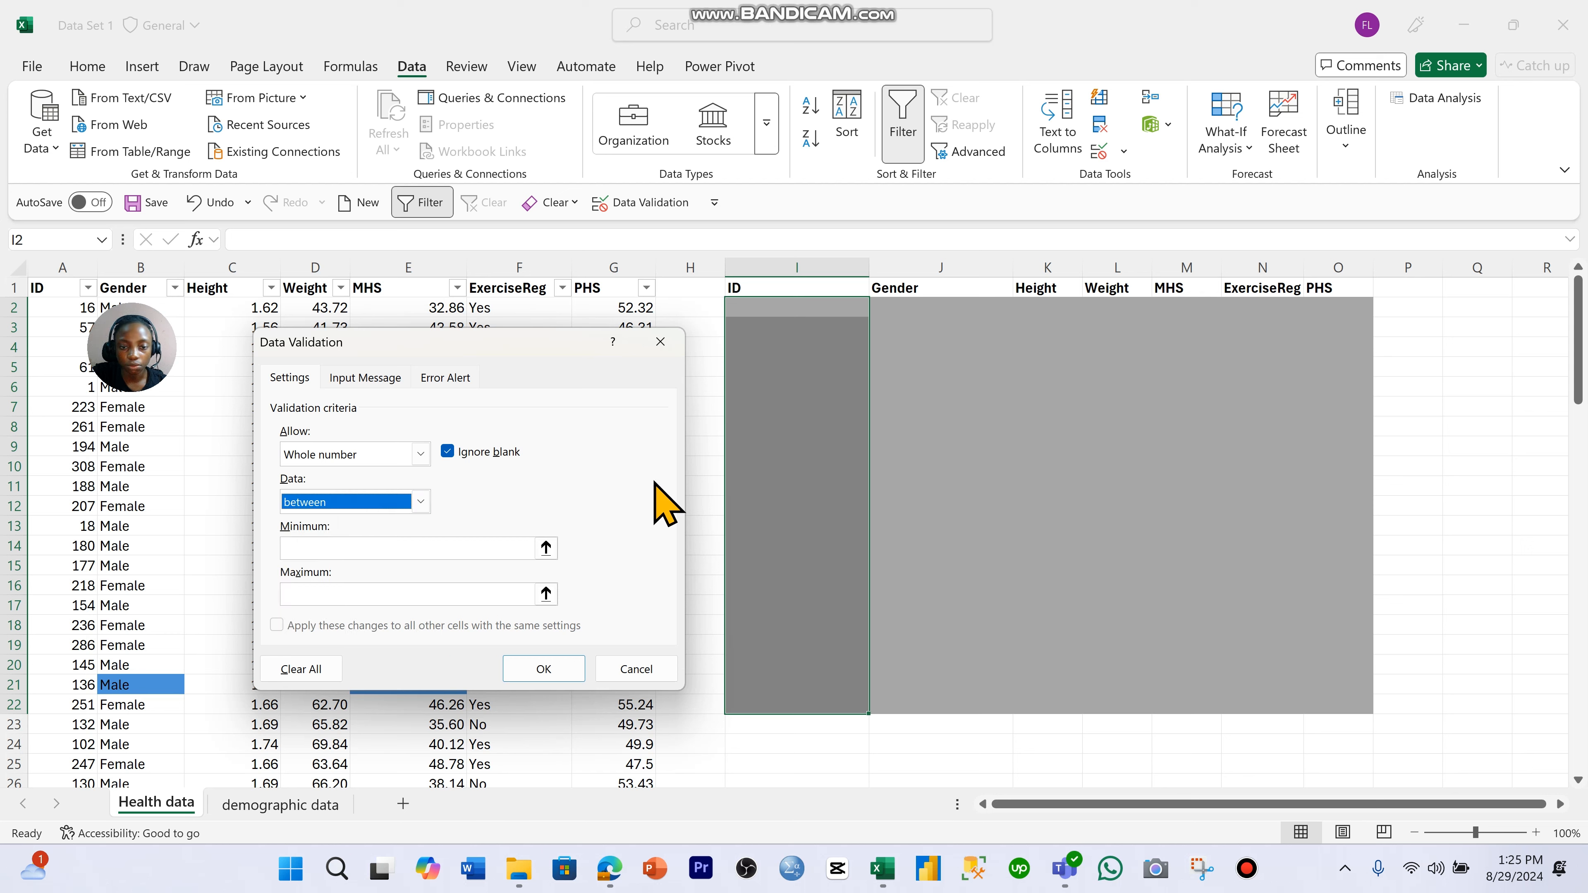
pyautogui.click(469, 556)
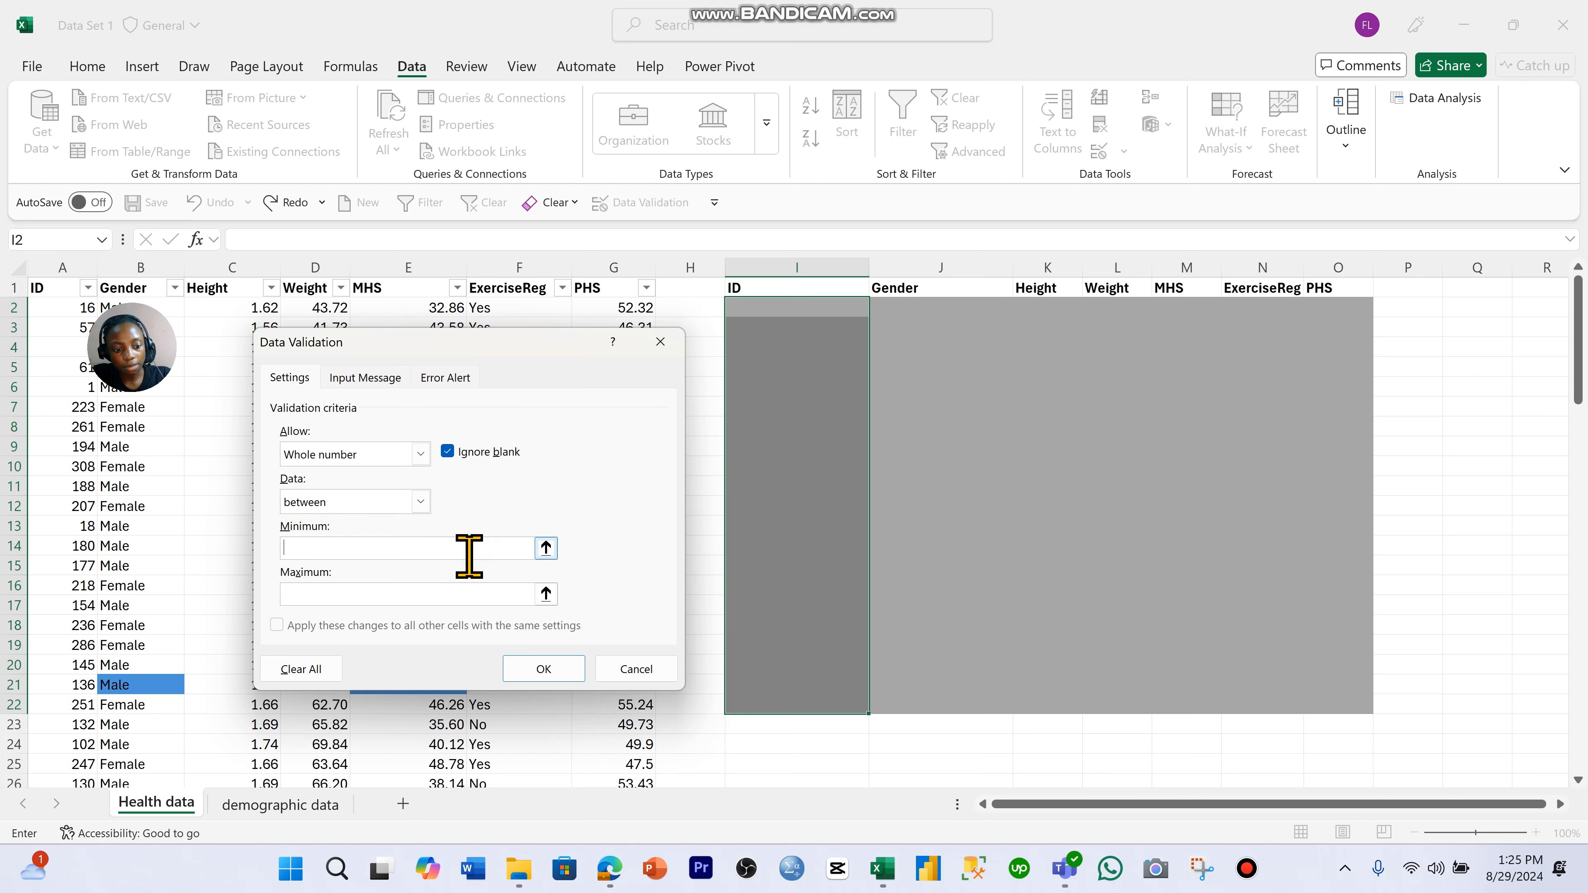
pyautogui.click(374, 600)
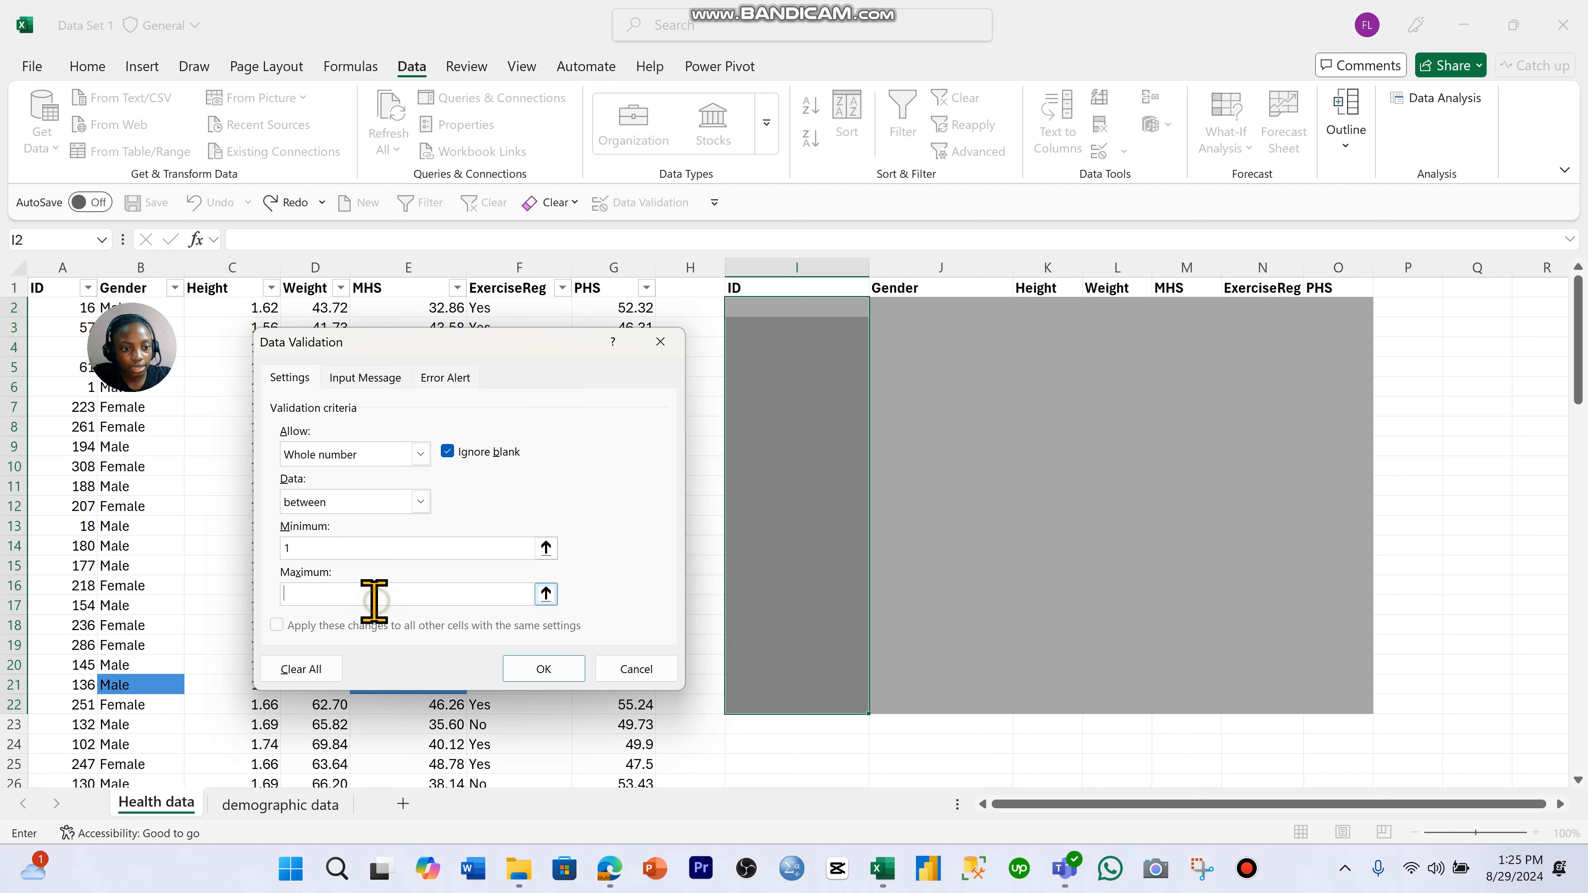
pyautogui.write('100')
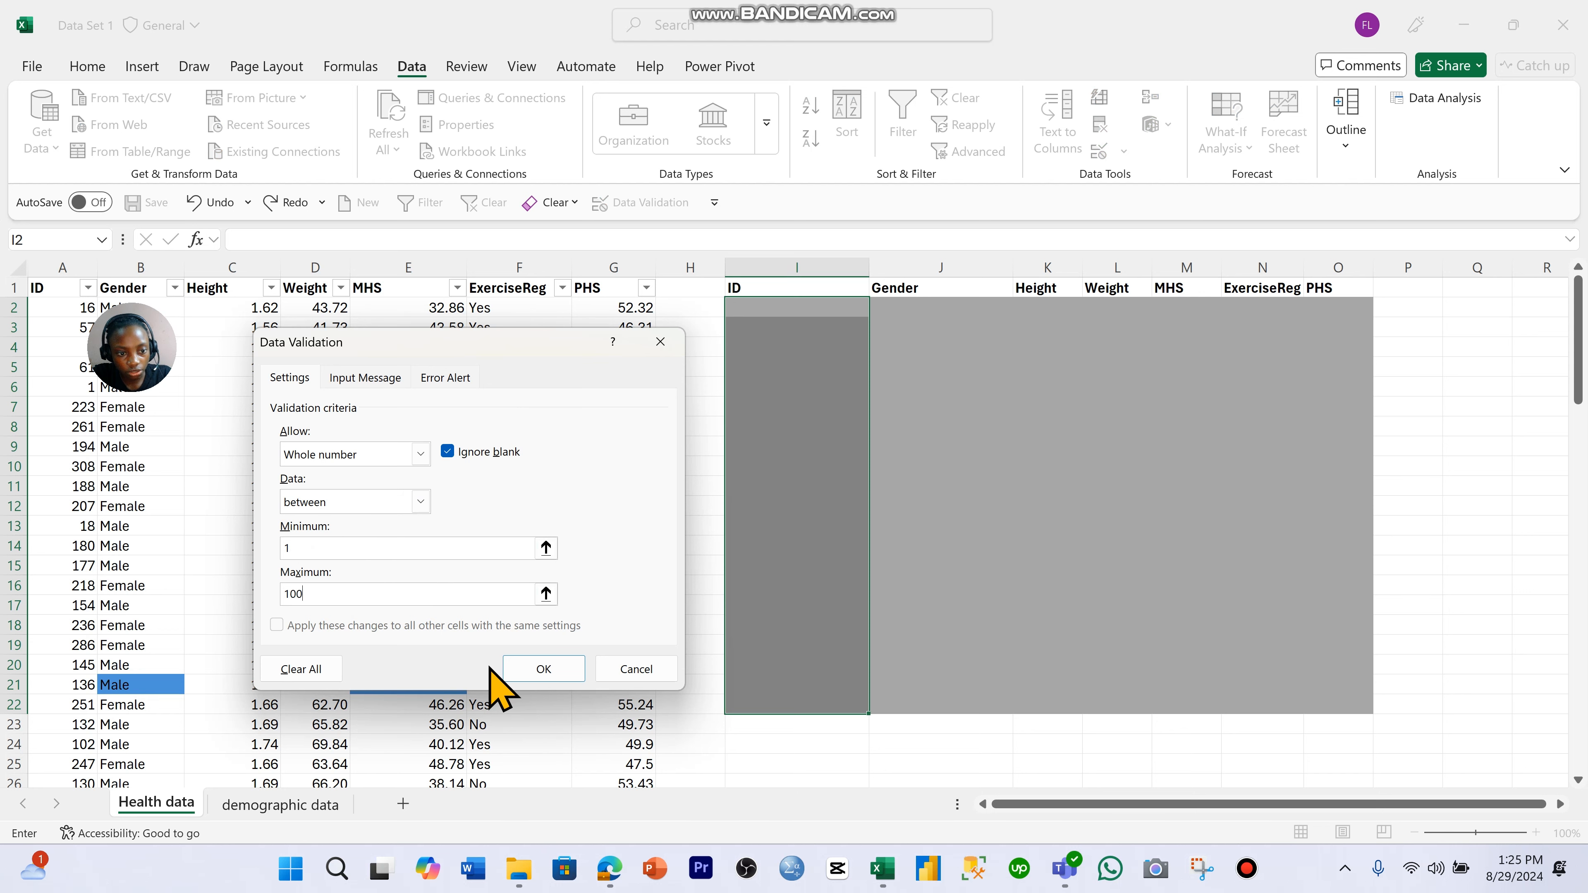
pyautogui.click(543, 667)
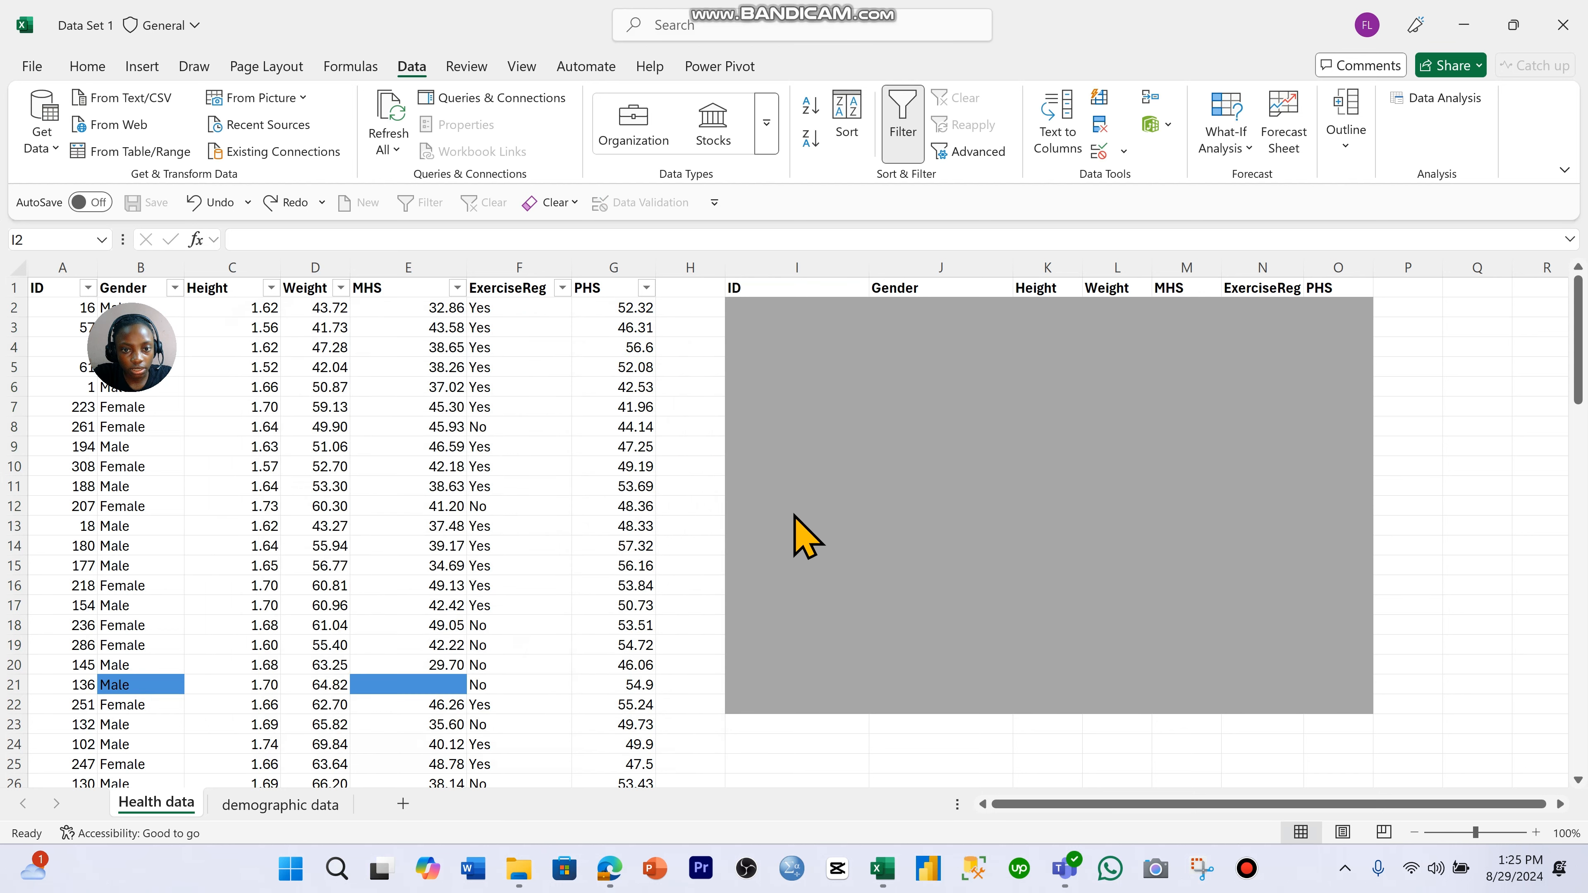
# - Enter 1 as the first ID in cell I2 of the entry table
pyautogui.click(835, 327)
pyautogui.click(843, 313)
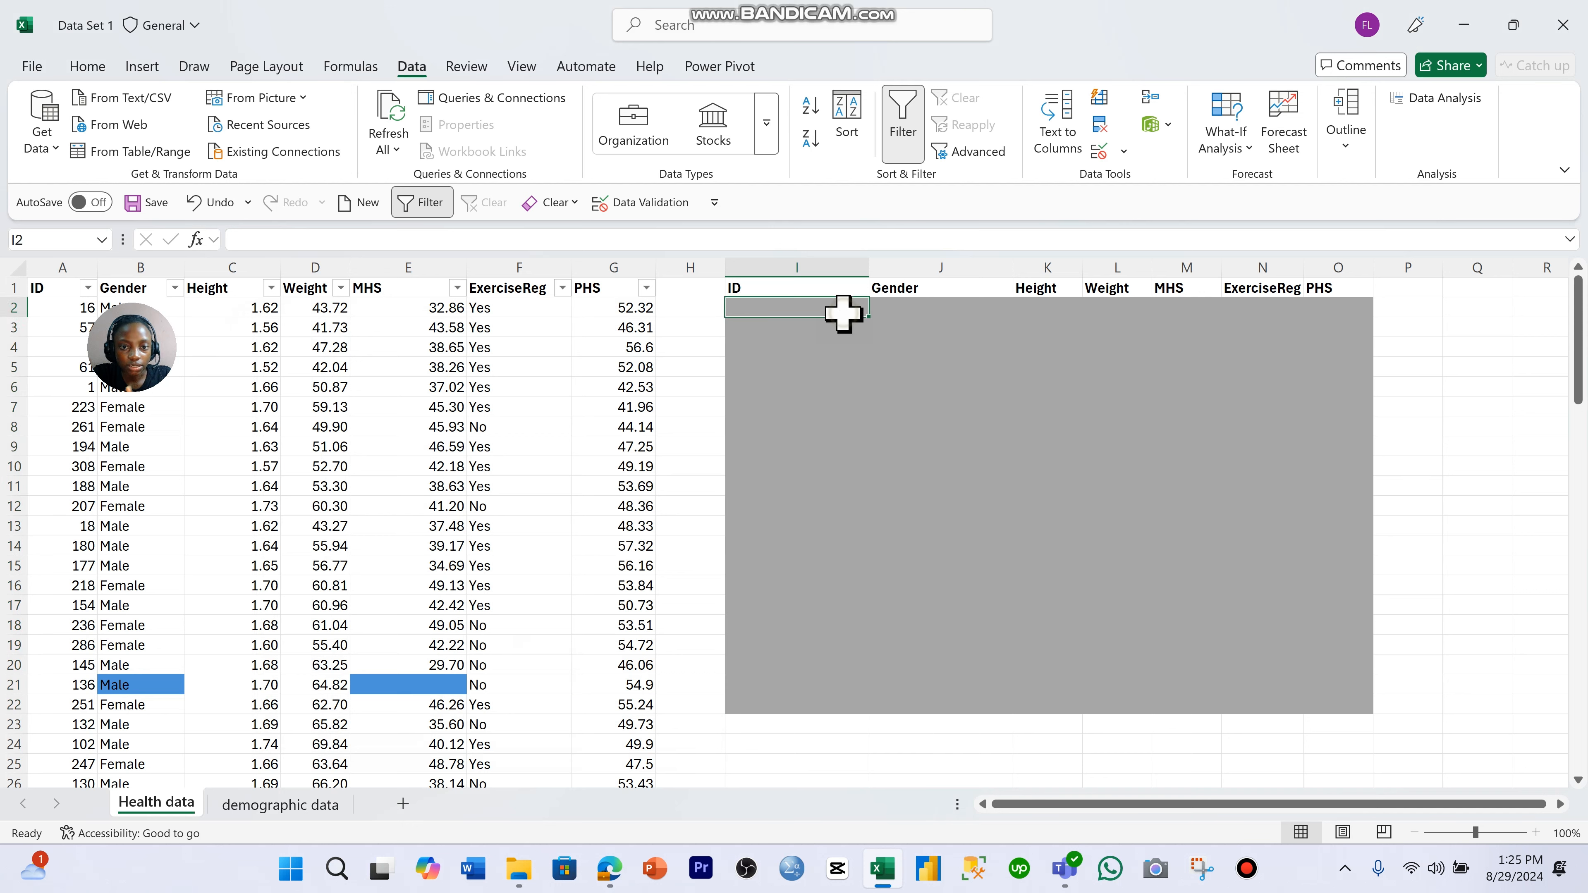
pyautogui.write('1')
pyautogui.press('Return')
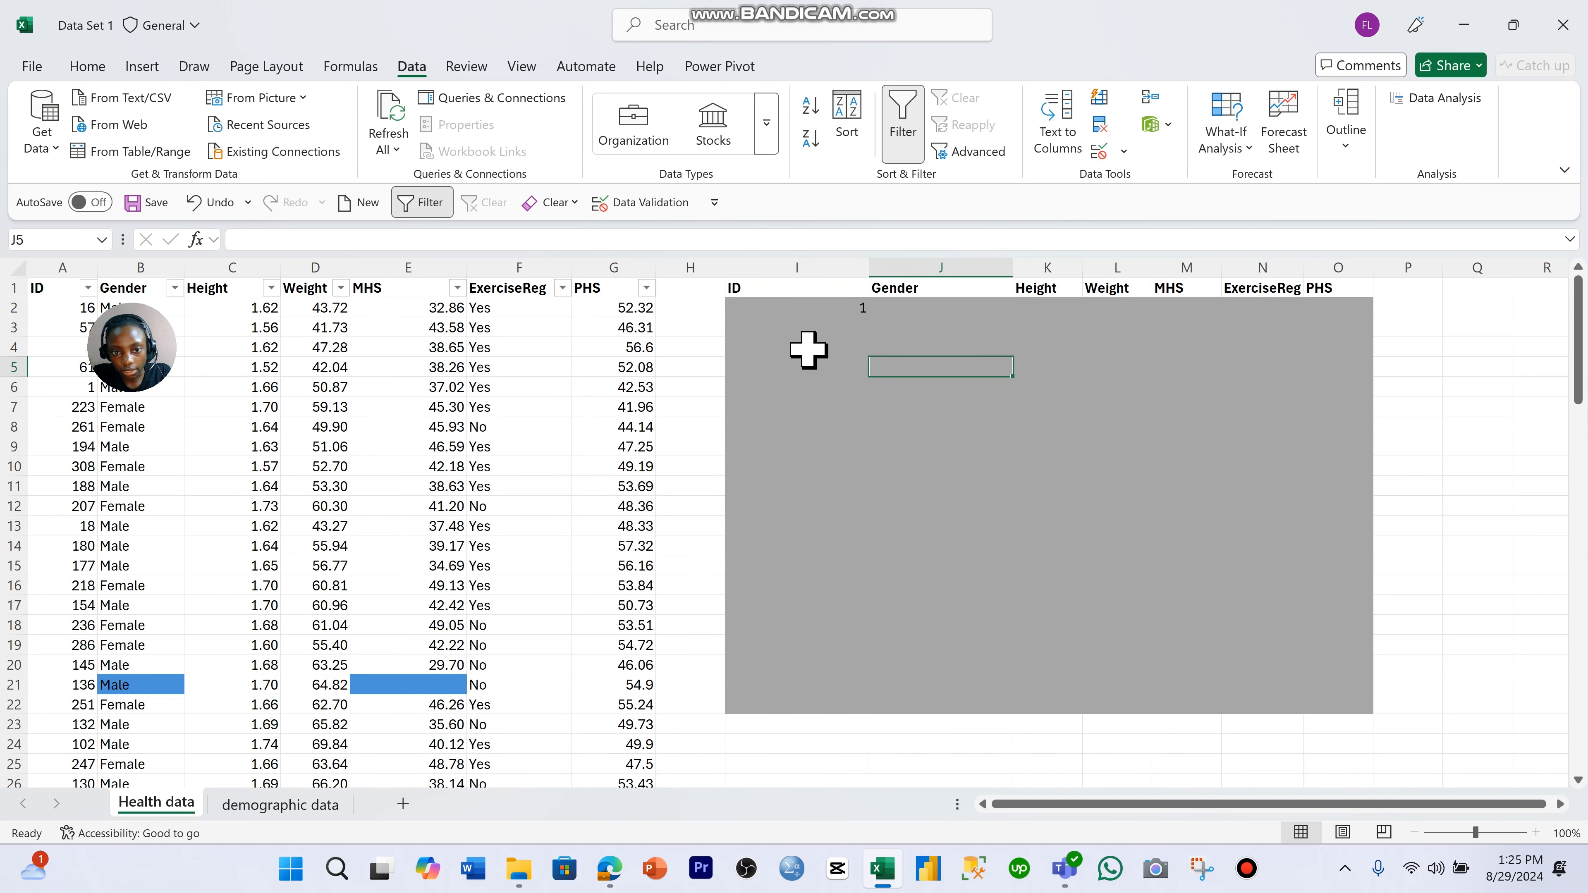
# - Try to enter 200 as the ID in cell I3 to test the validation rule, and discard the entry
pyautogui.write('200')
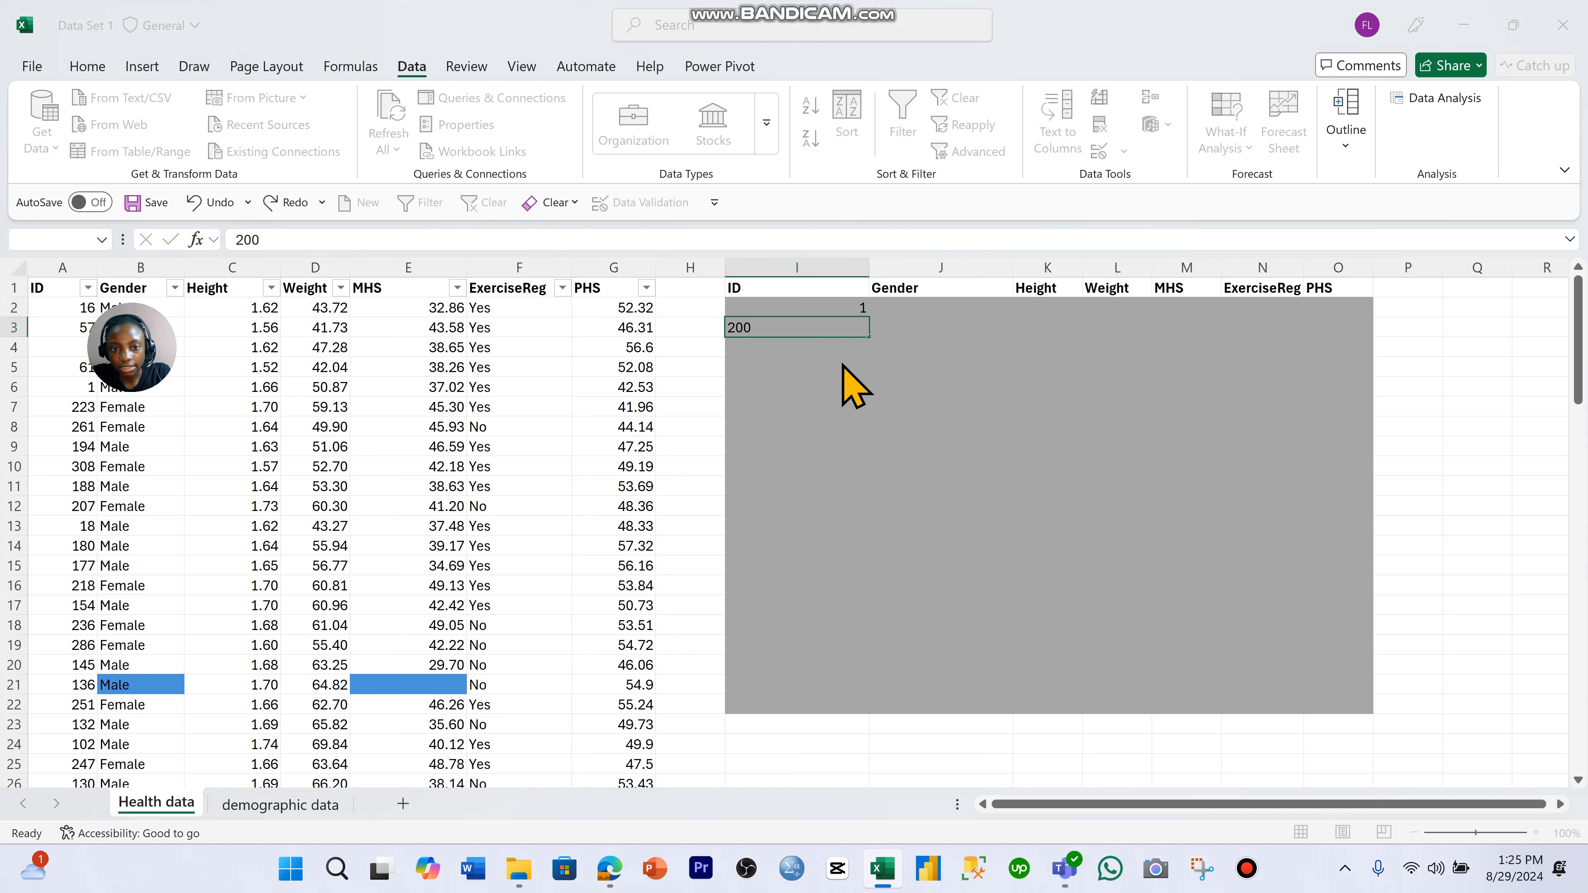
pyautogui.press('Return')
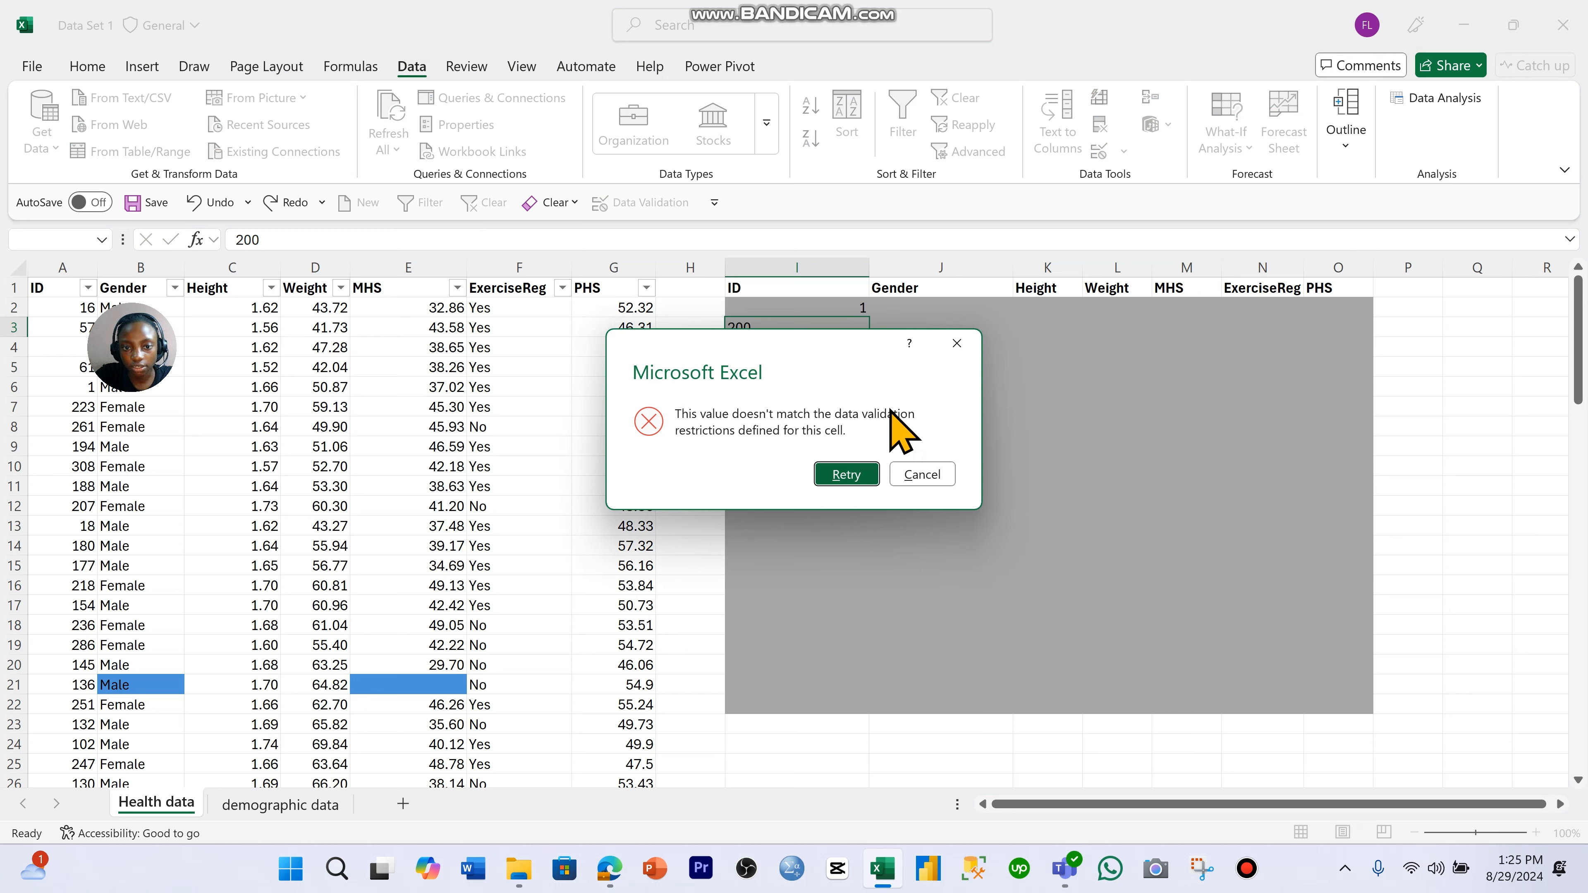
pyautogui.click(834, 477)
pyautogui.press('Return')
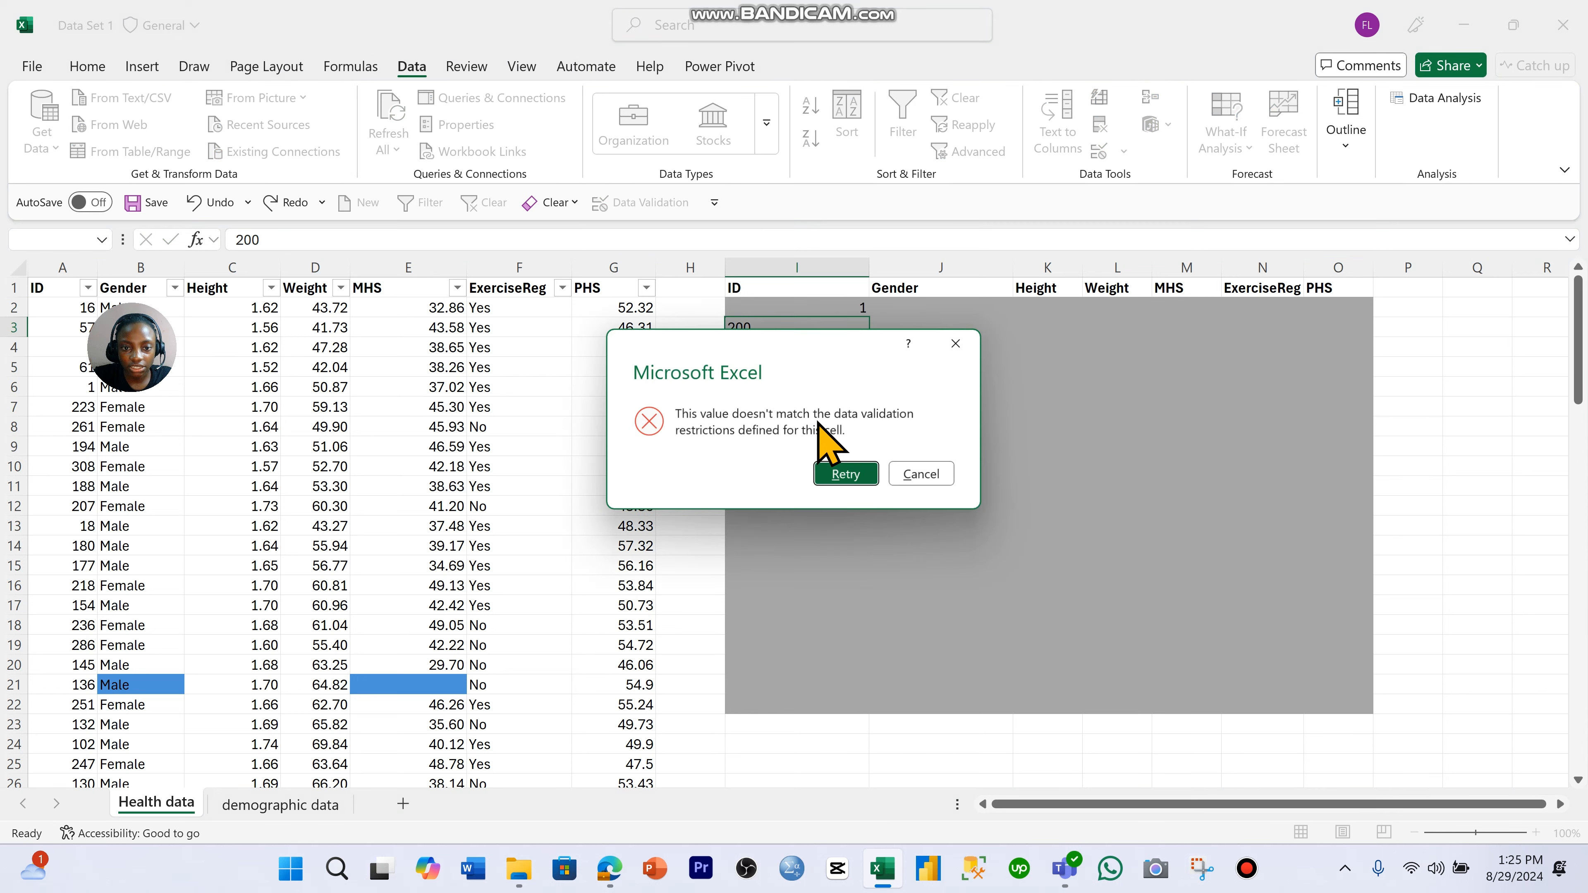
pyautogui.click(837, 478)
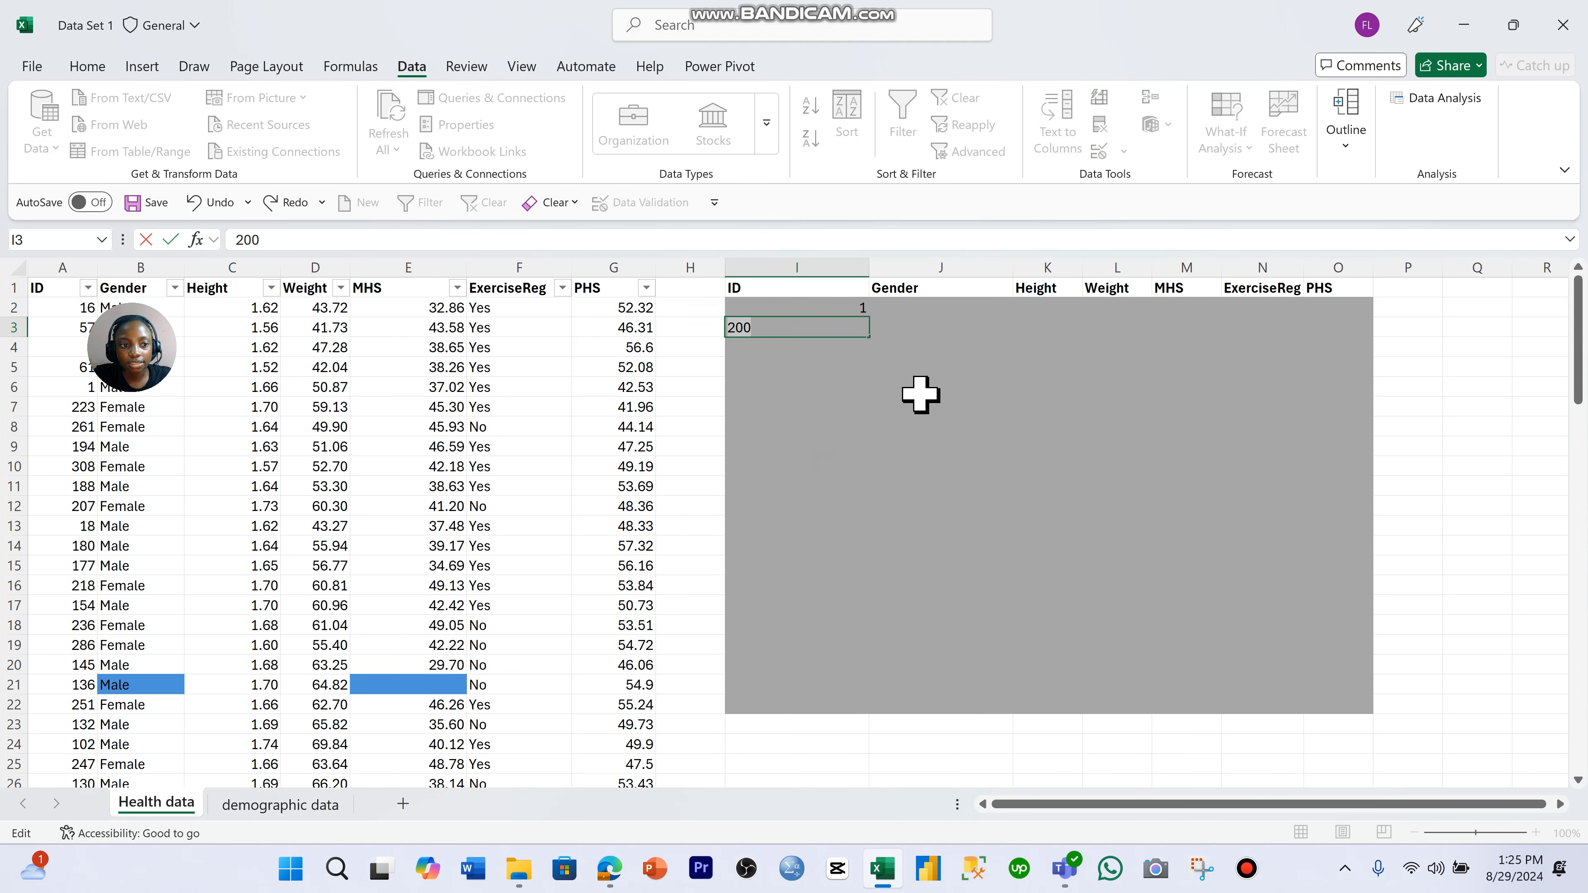
pyautogui.press('Return')
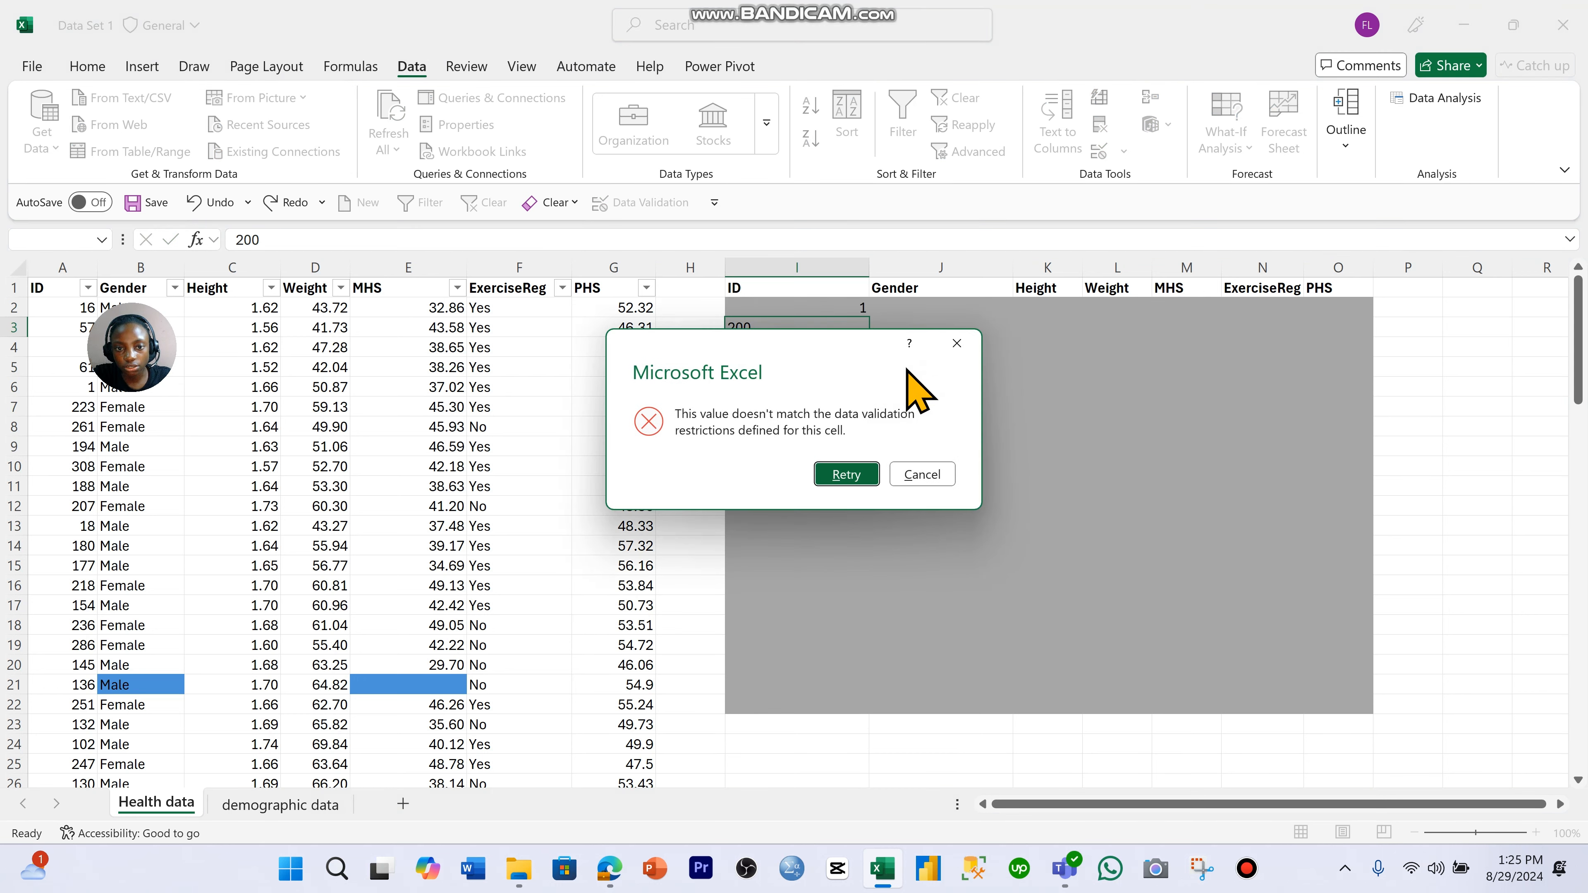
pyautogui.click(957, 343)
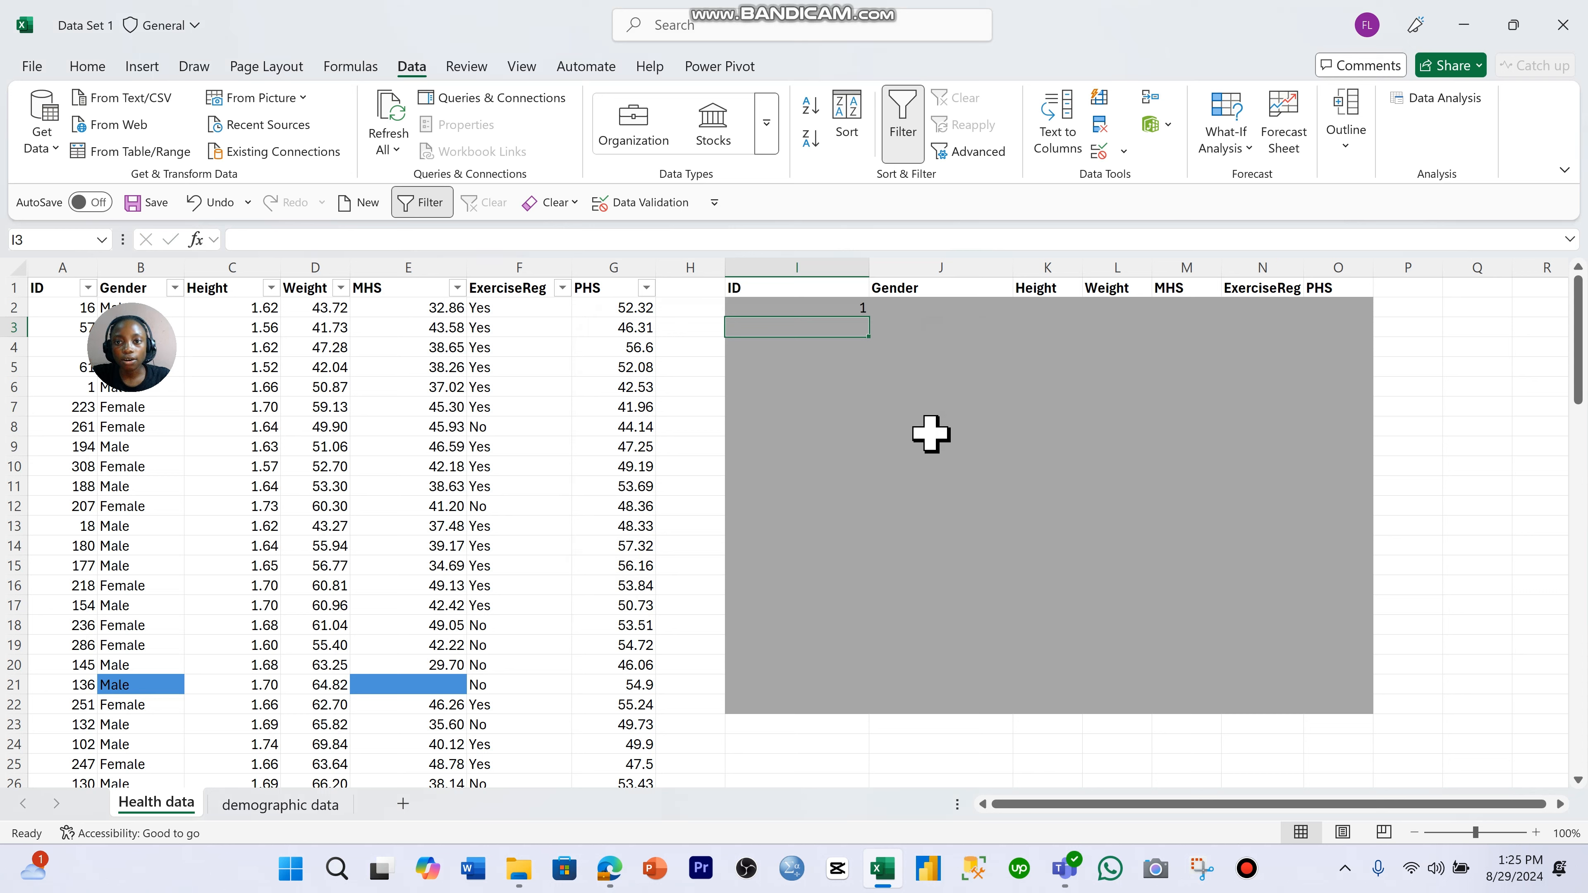
# - Reopen the data validation of I2:I22 and review its input message options and available error alert styles
pyautogui.moveTo(849, 308); pyautogui.dragTo(851, 706)
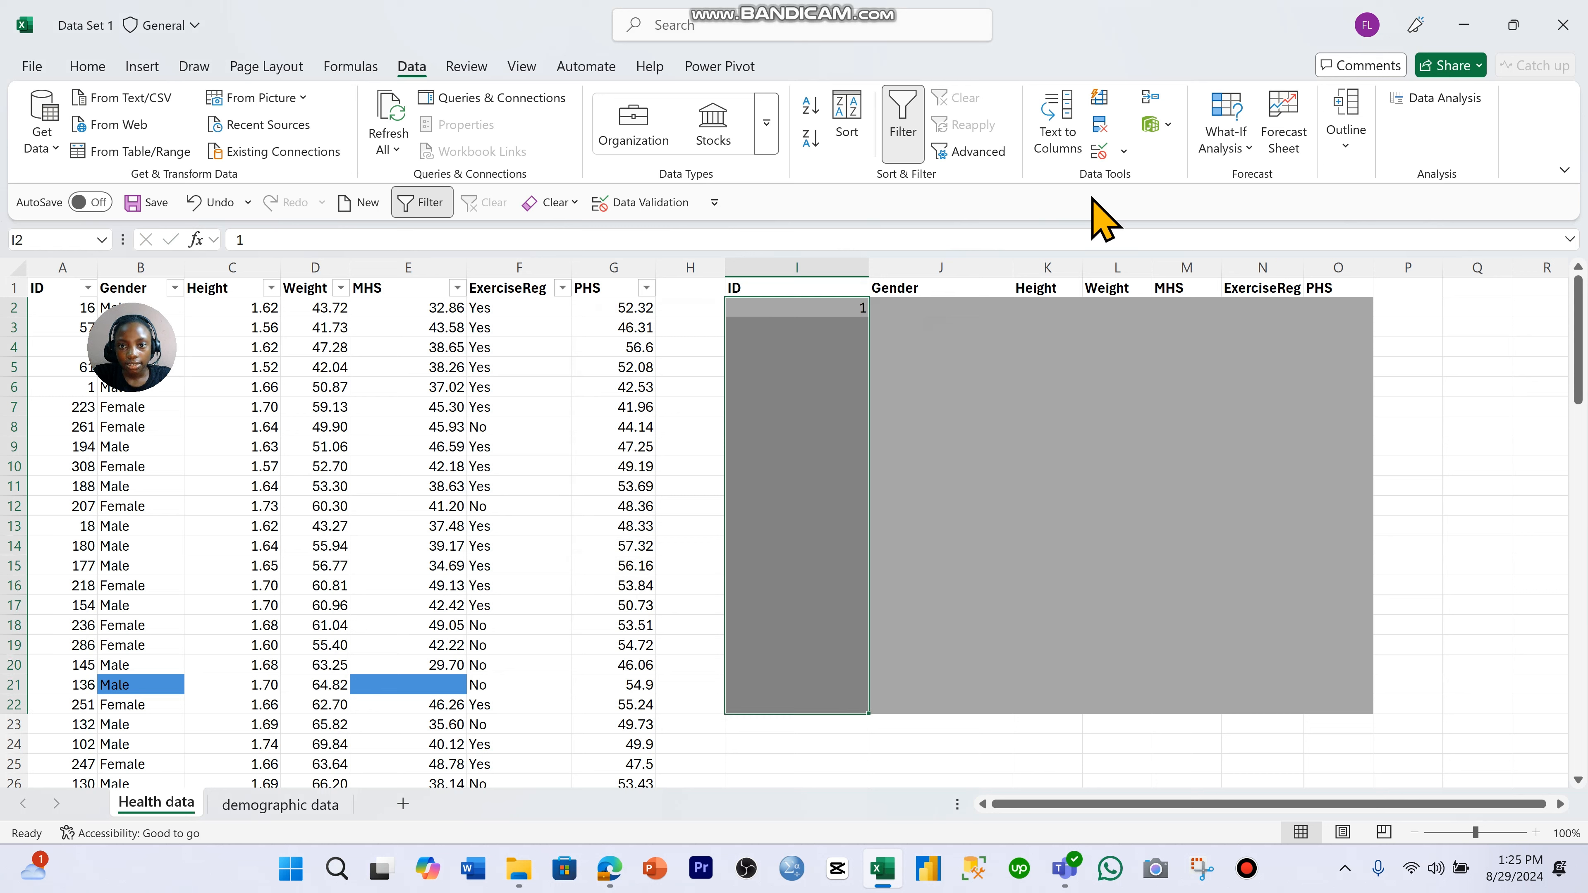
pyautogui.click(1099, 152)
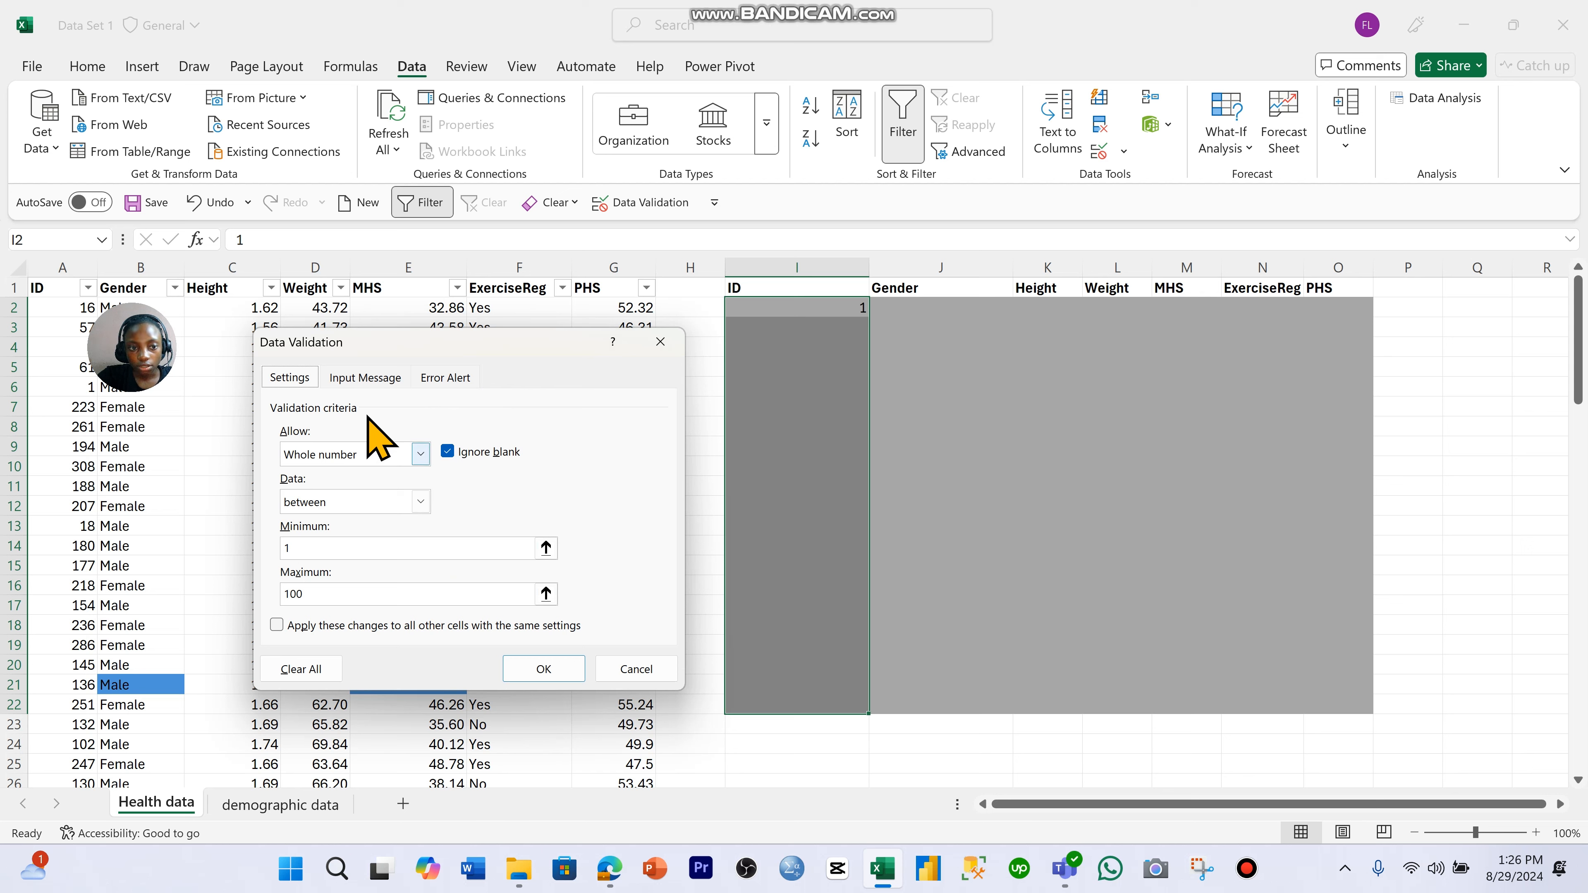
pyautogui.click(369, 377)
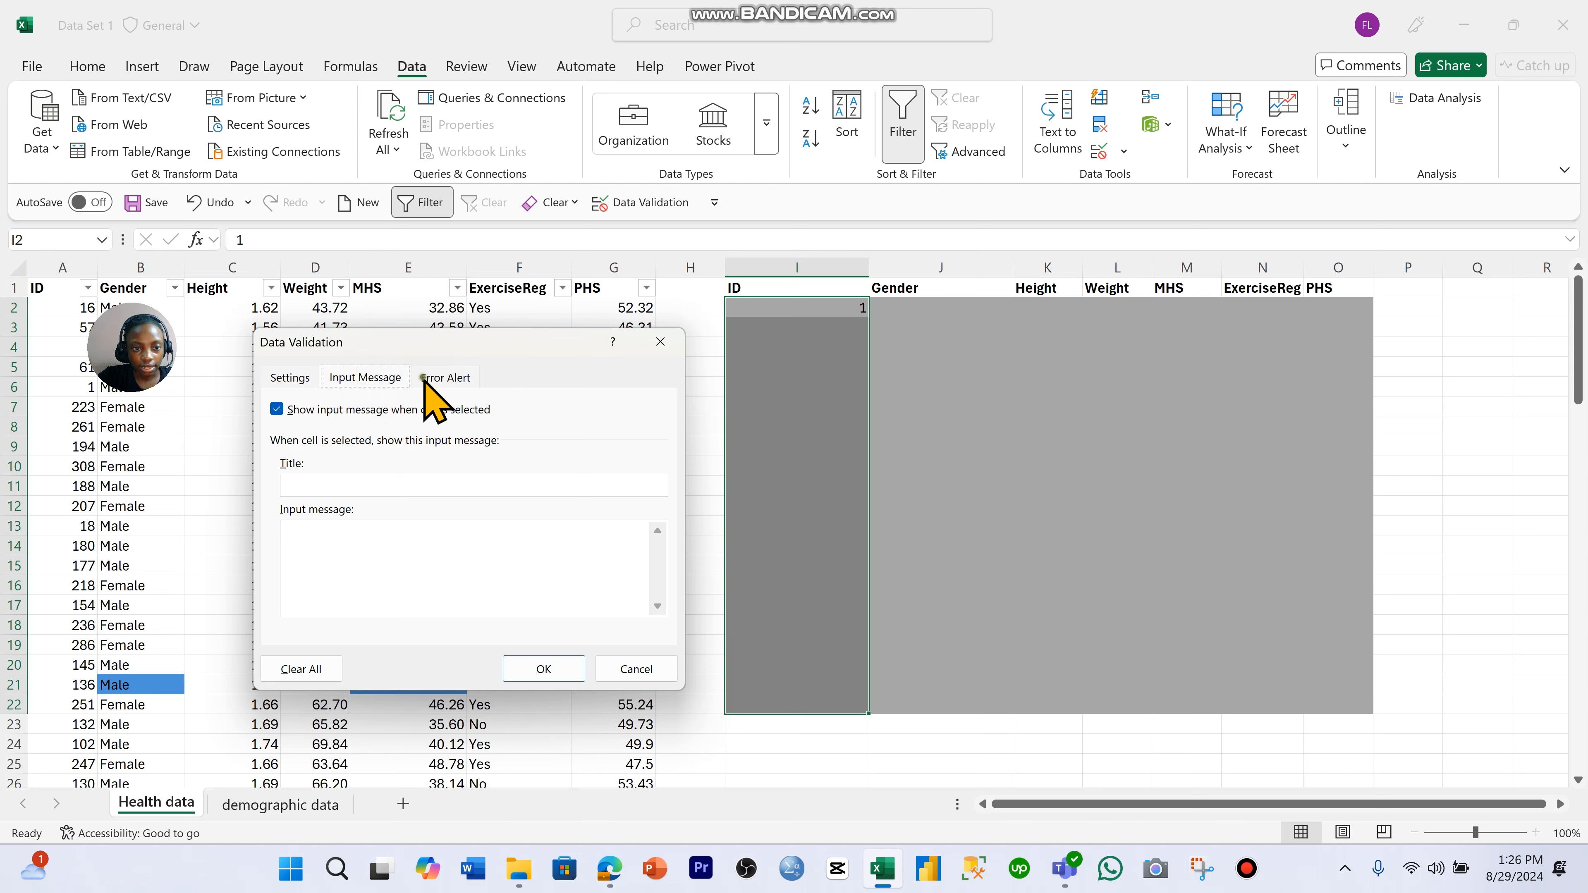
pyautogui.click(445, 377)
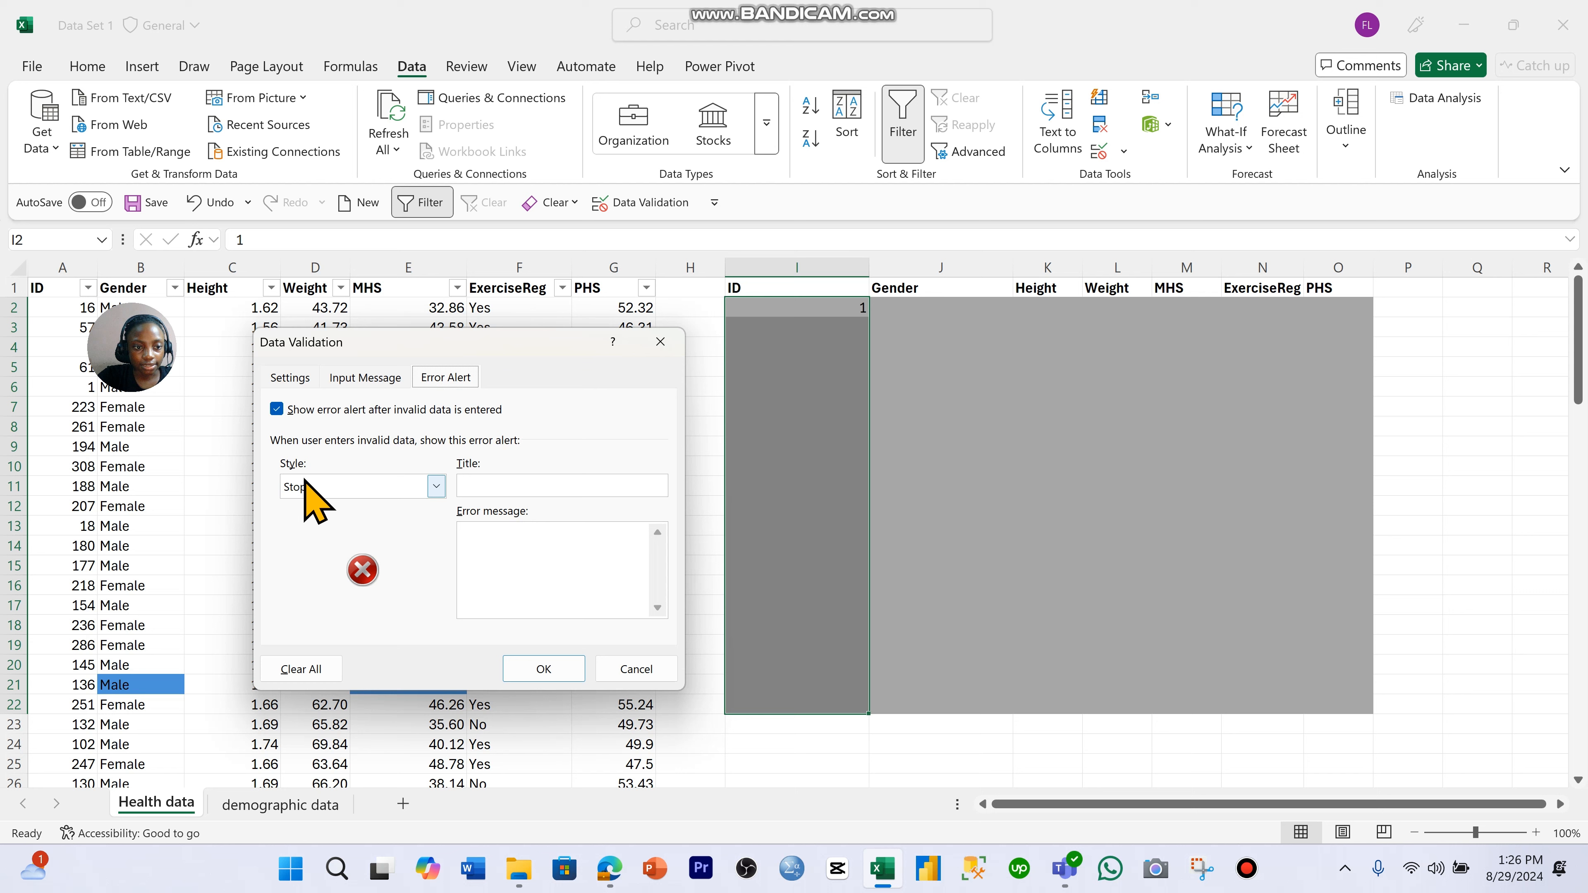
pyautogui.click(437, 487)
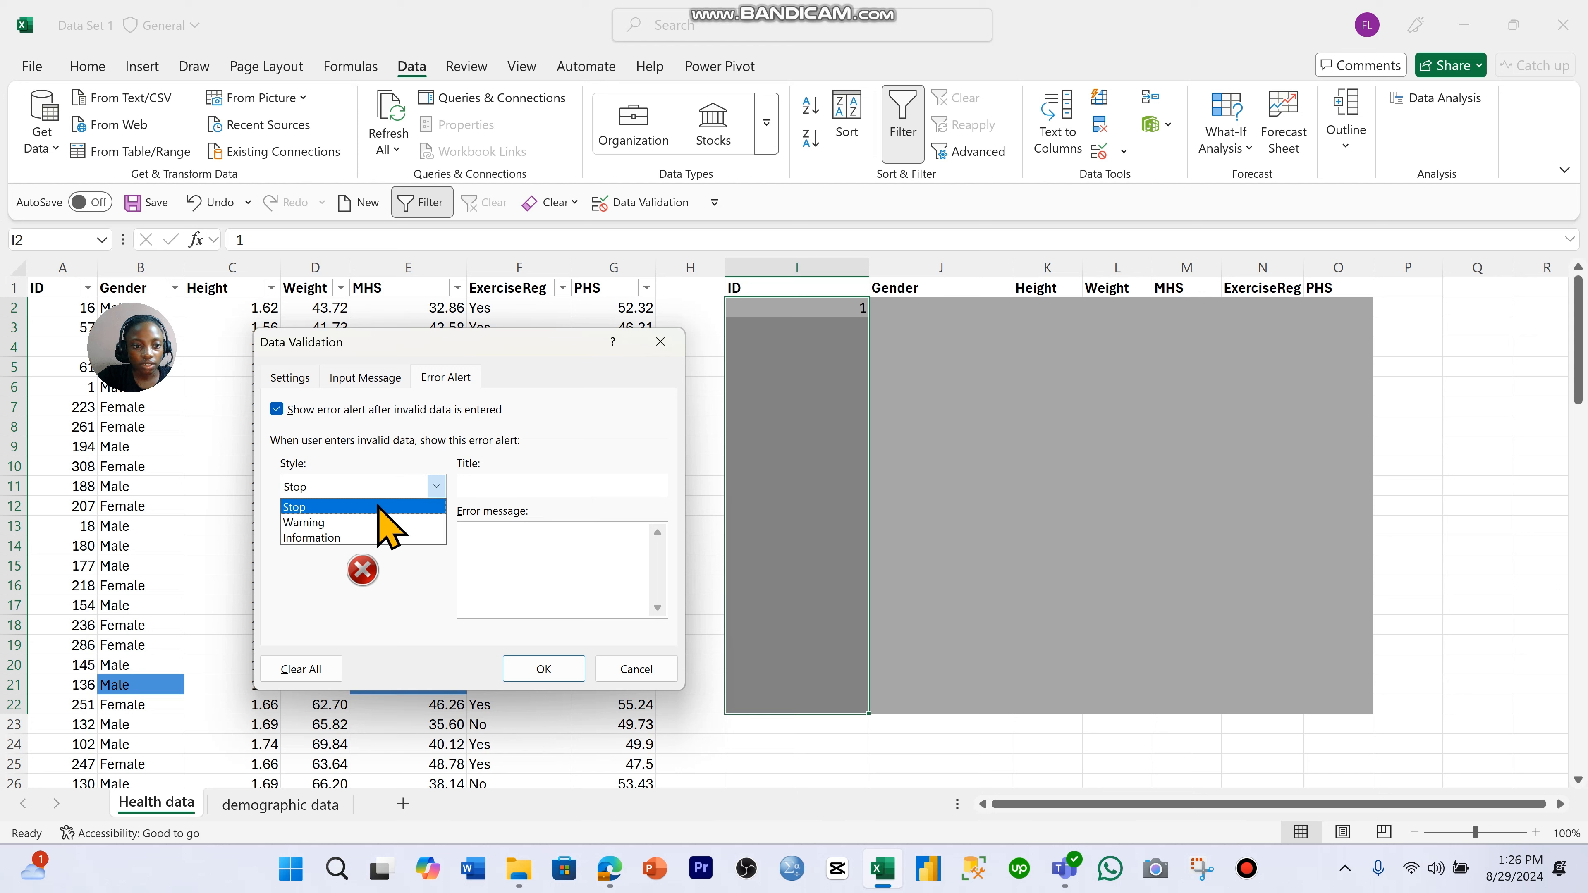
# - Give the ID validation's input message the title "ID between 1 t0 100"
pyautogui.click(382, 386)
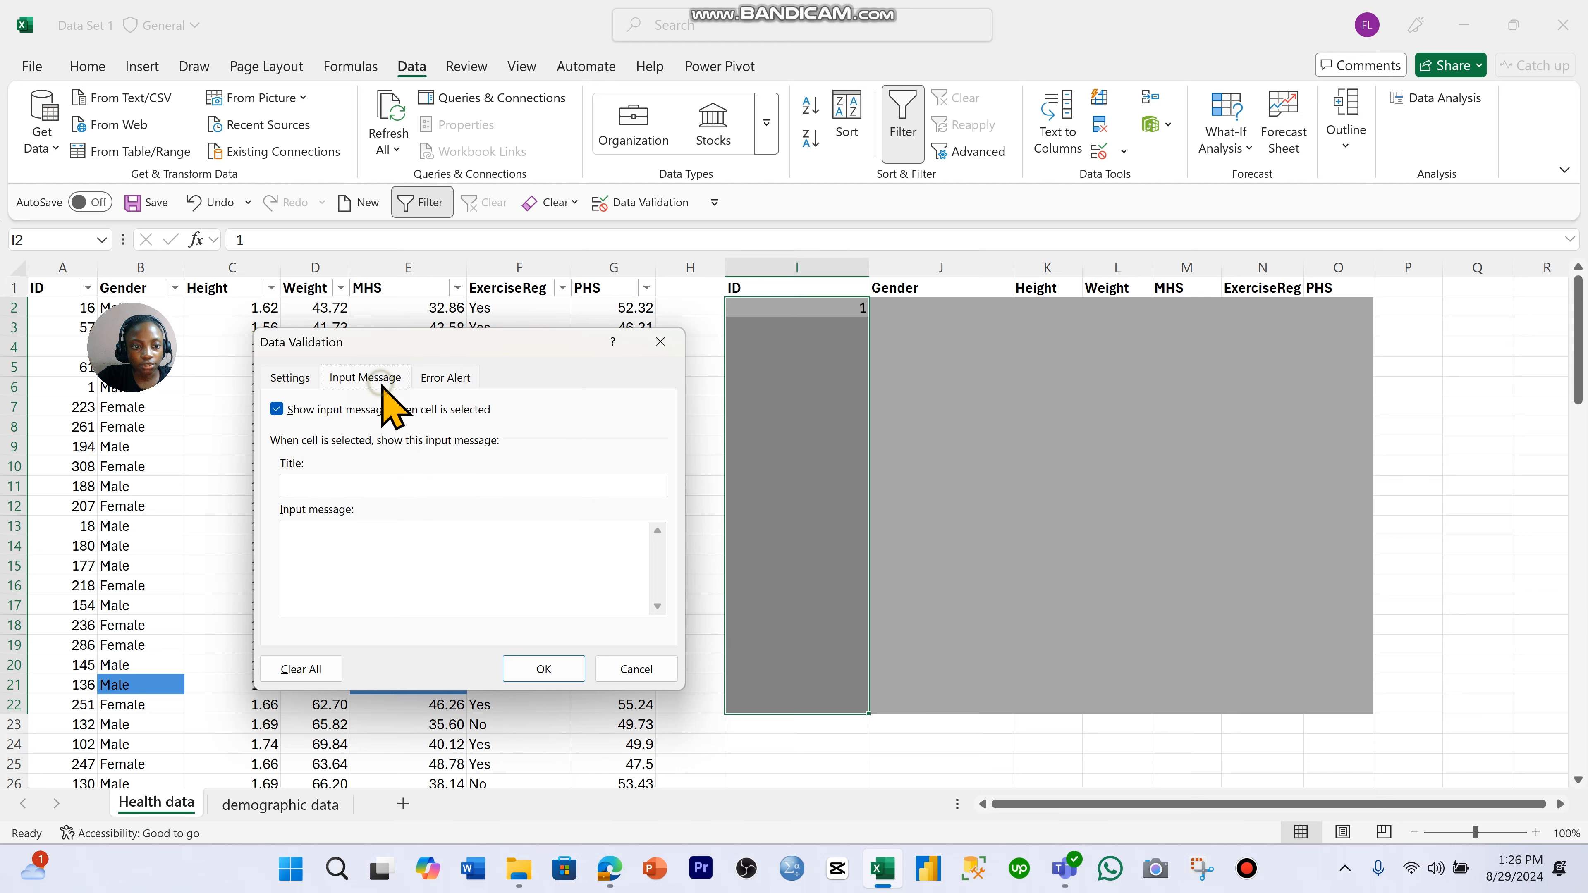
pyautogui.click(350, 486)
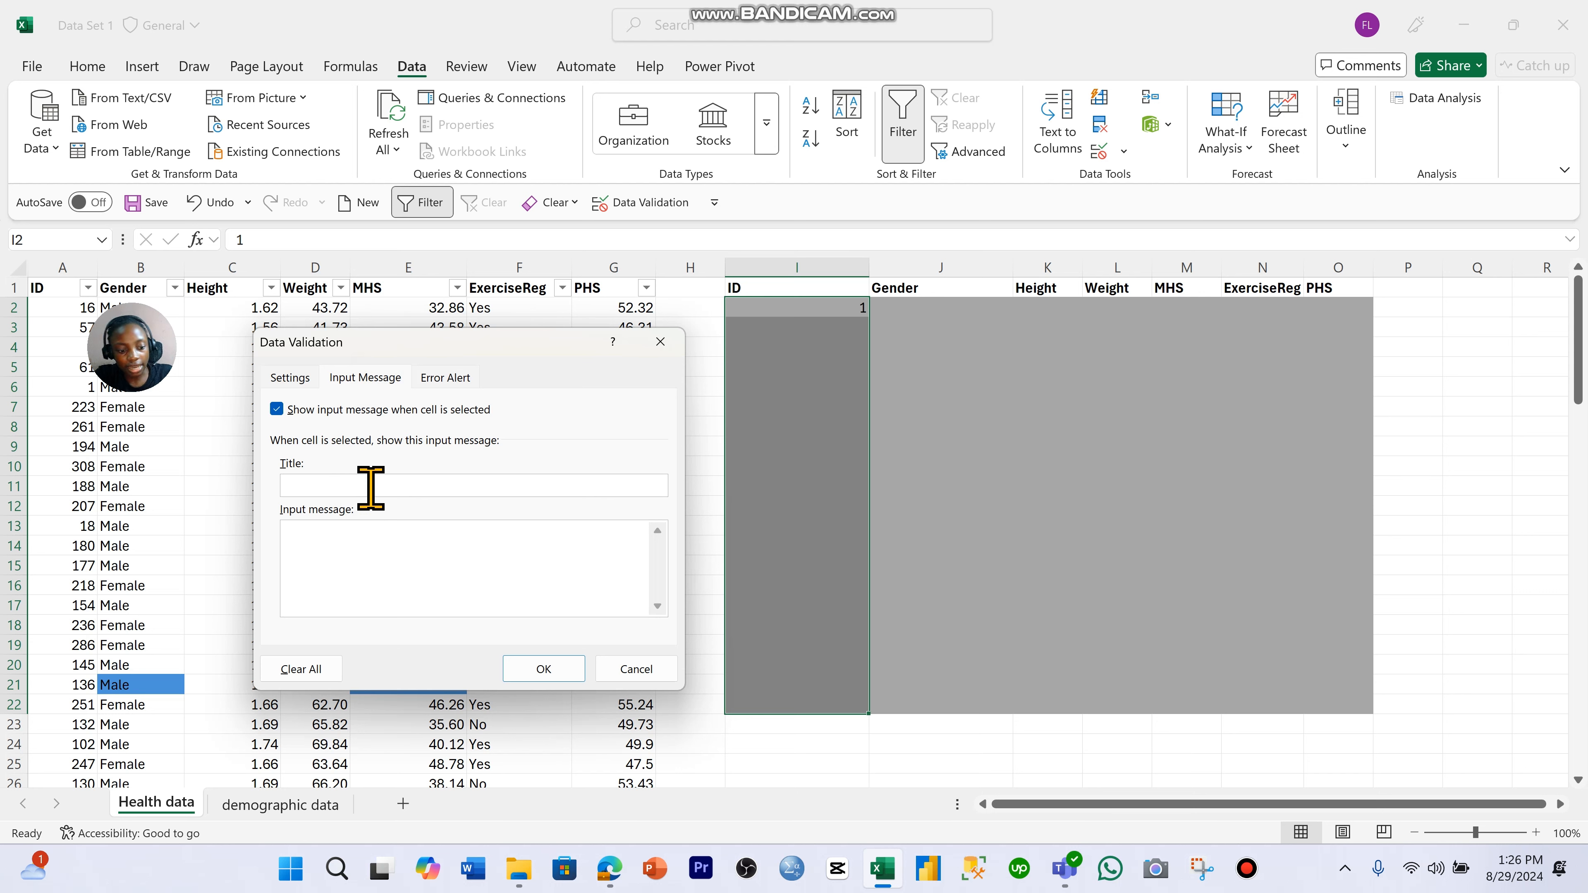
pyautogui.press('capslock')
pyautogui.write('ID')
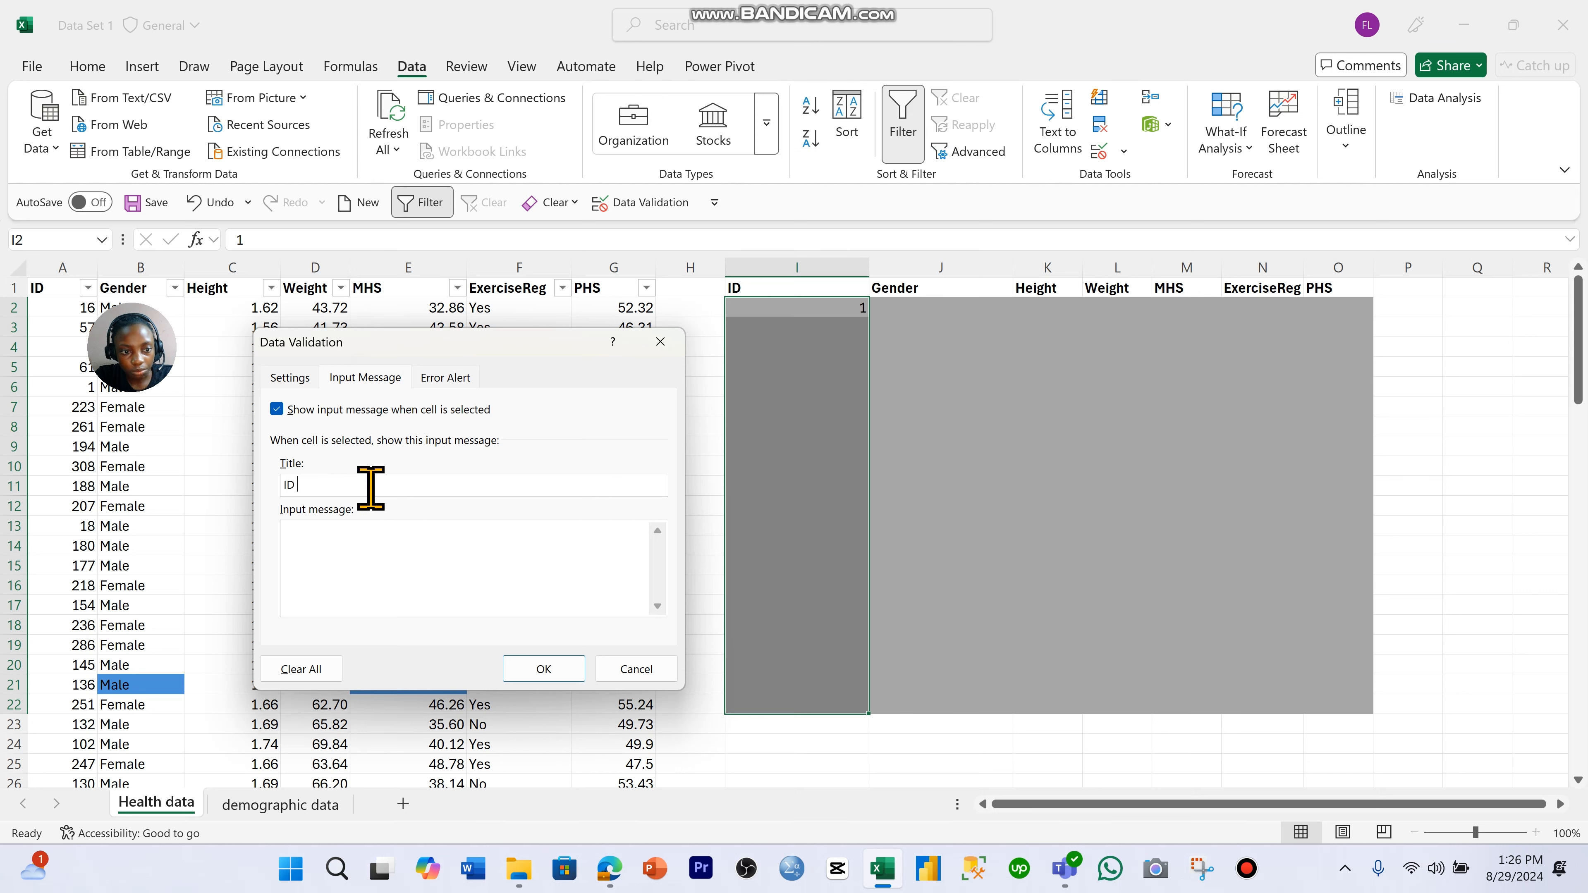
pyautogui.press('capslock')
pyautogui.write('betwee')
pyautogui.write('n 1 t0 100')
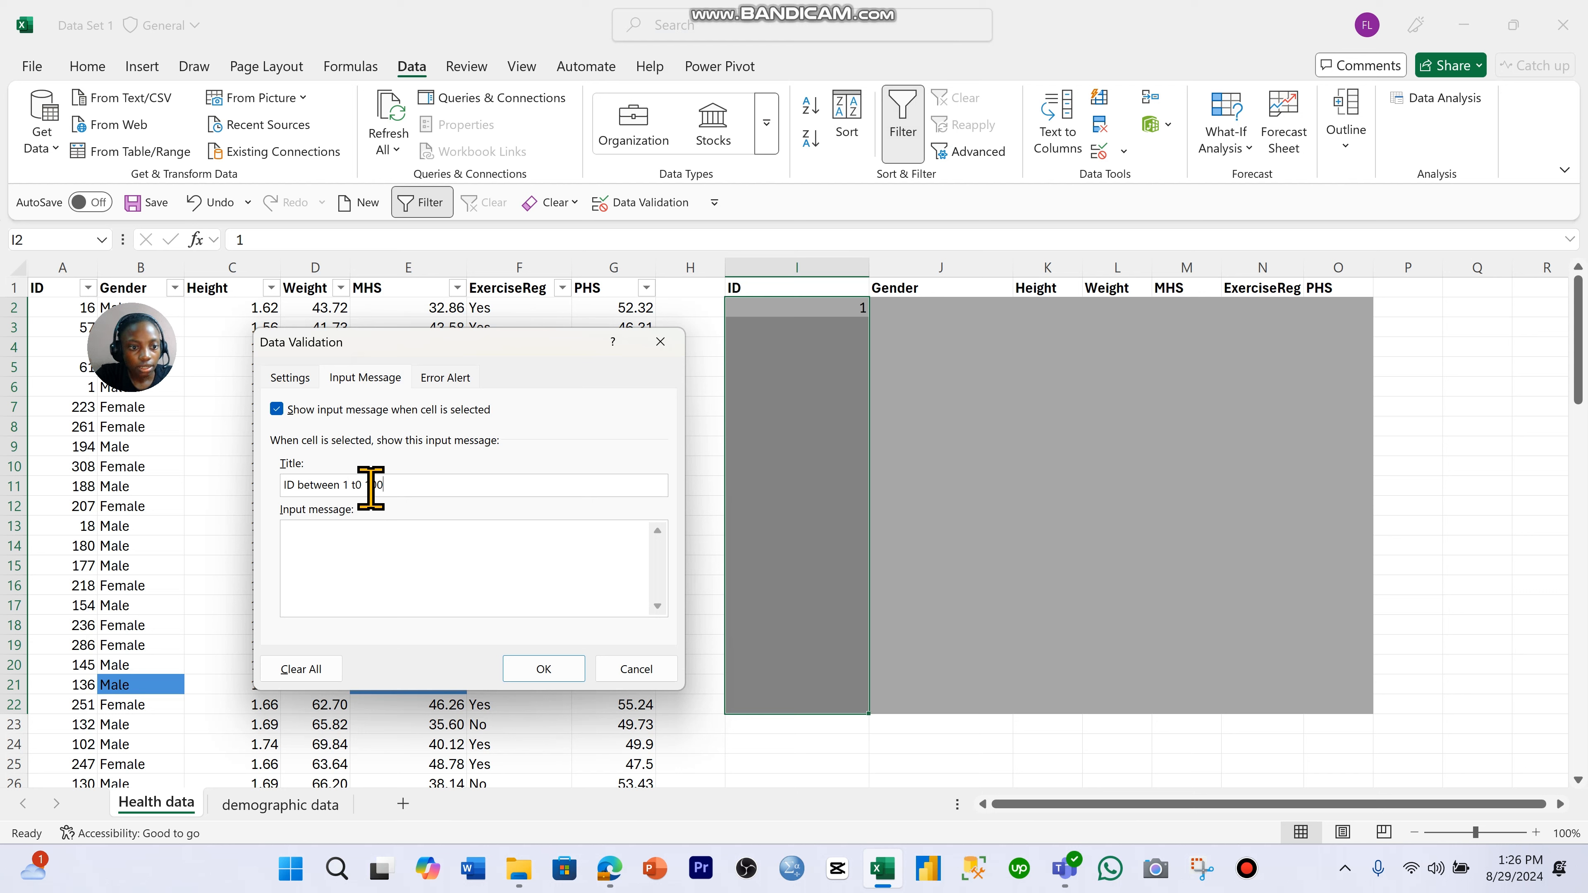
# - Set the input message text to "Pls follow data validation rule", apply it, and check the prompt on cells I2 and I4
pyautogui.click(370, 549)
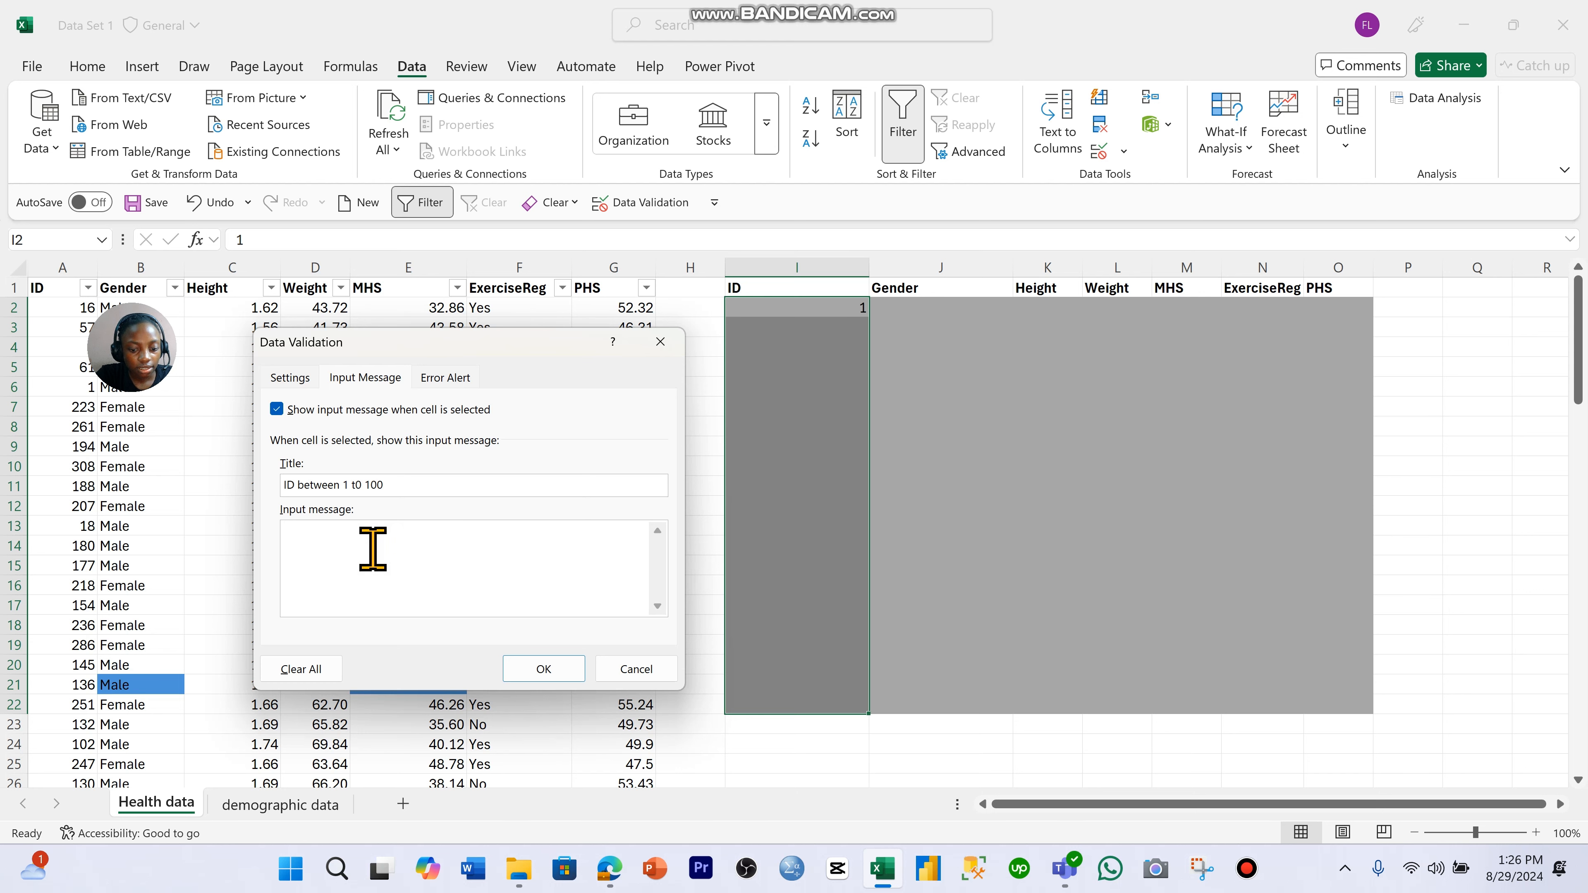
pyautogui.press('capslock')
pyautogui.write('P')
pyautogui.press('capslock')
pyautogui.write('ls fol')
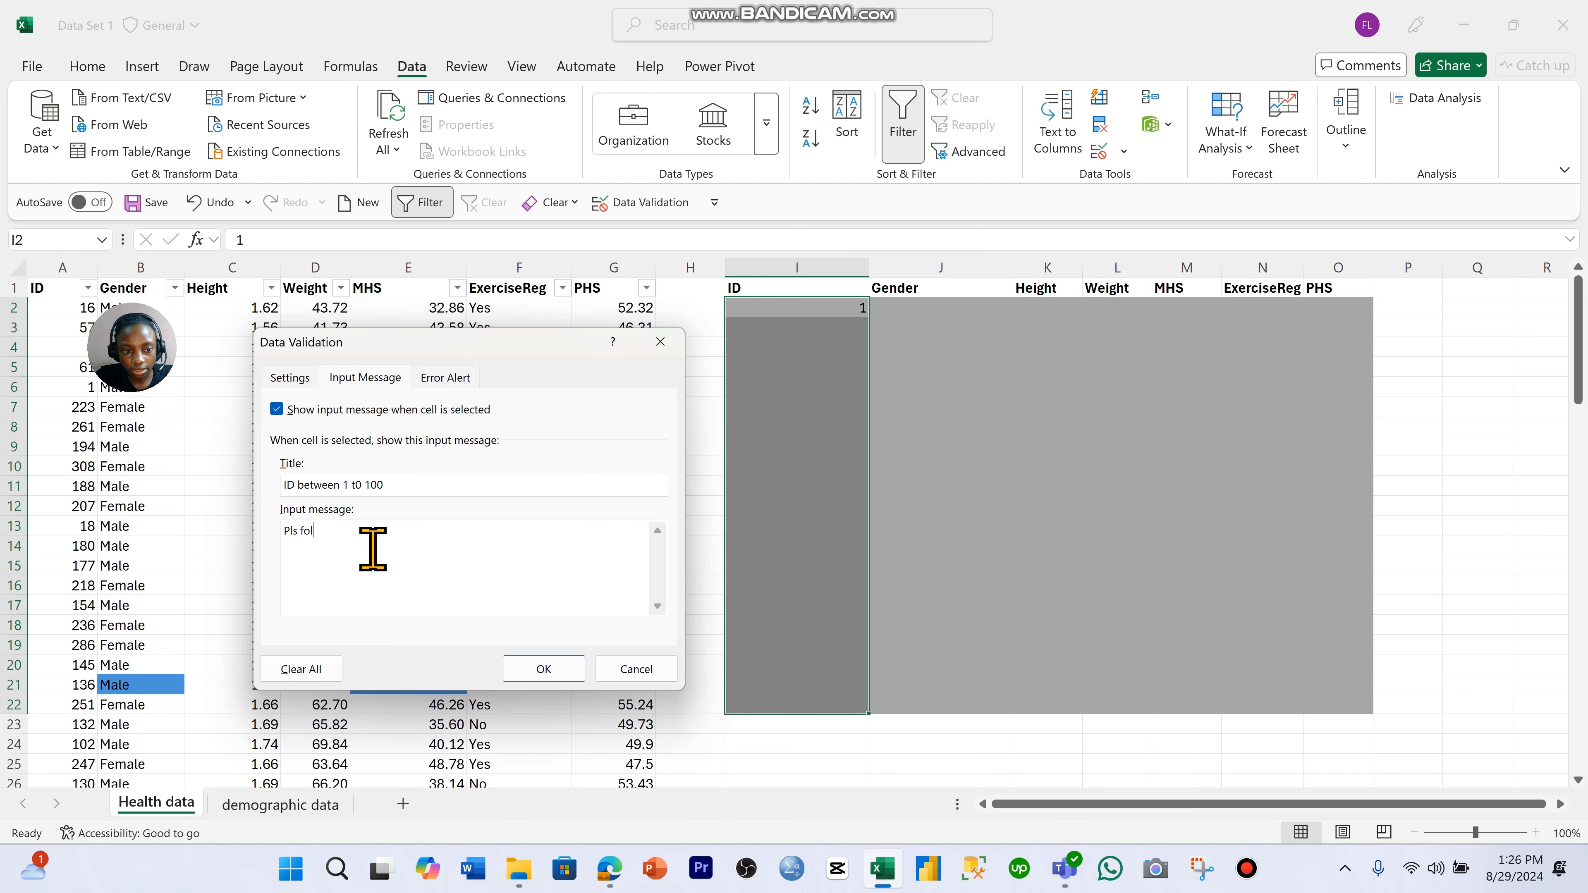
pyautogui.write('low data validation rule')
pyautogui.click(547, 668)
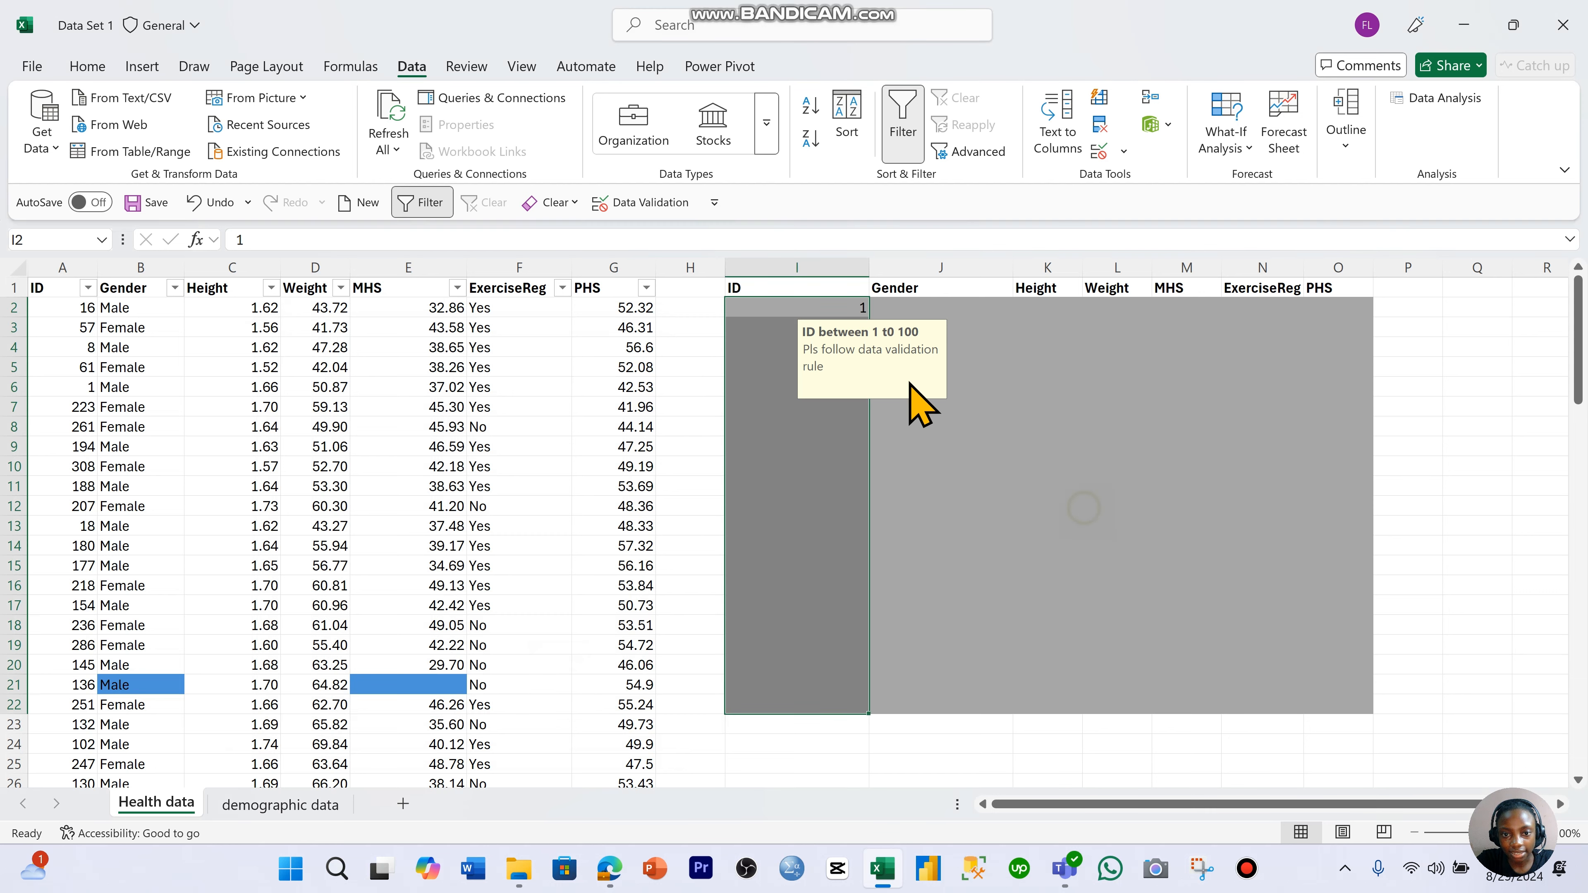
pyautogui.click(786, 312)
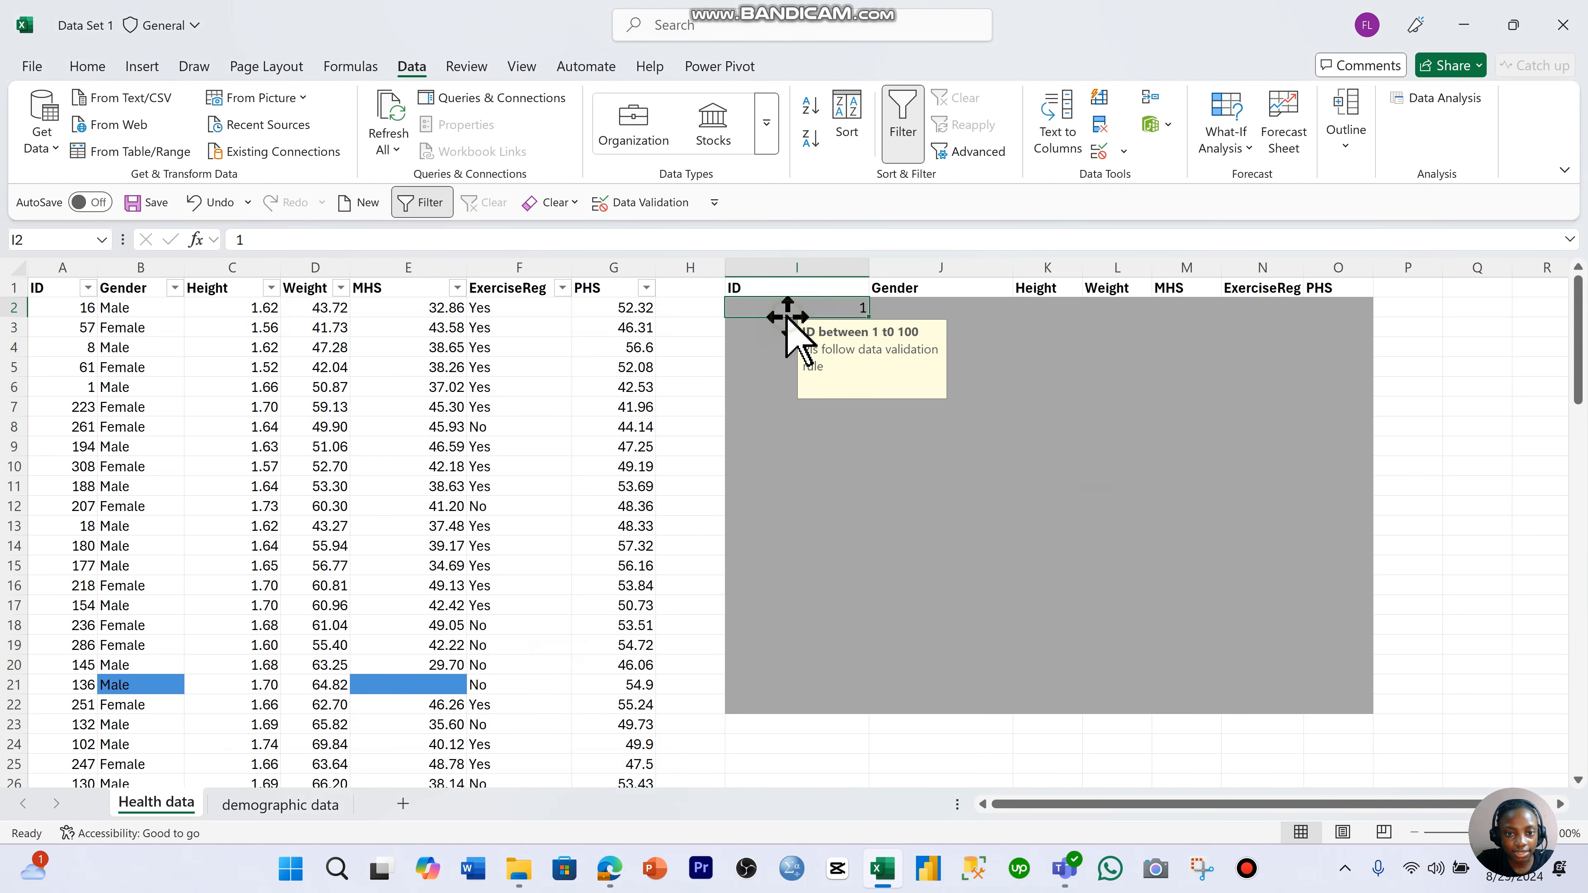
pyautogui.click(758, 347)
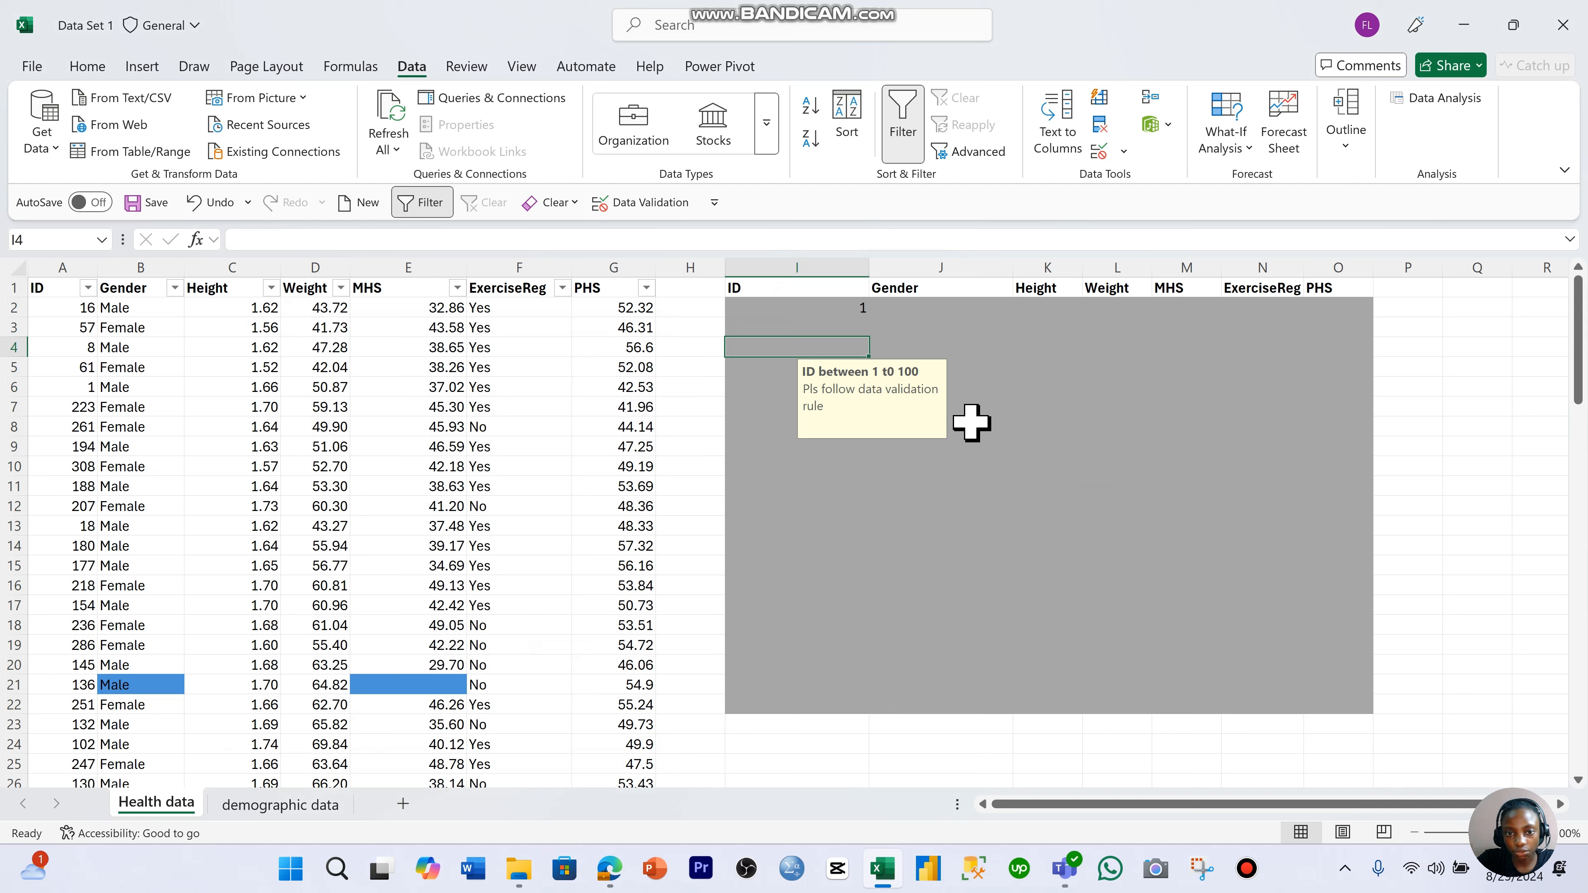
# - Reopen the data validation of I2:I22 and give its Stop error alert the title "You did not follow validation ru"
pyautogui.click(846, 306)
pyautogui.moveTo(846, 307); pyautogui.dragTo(859, 710)
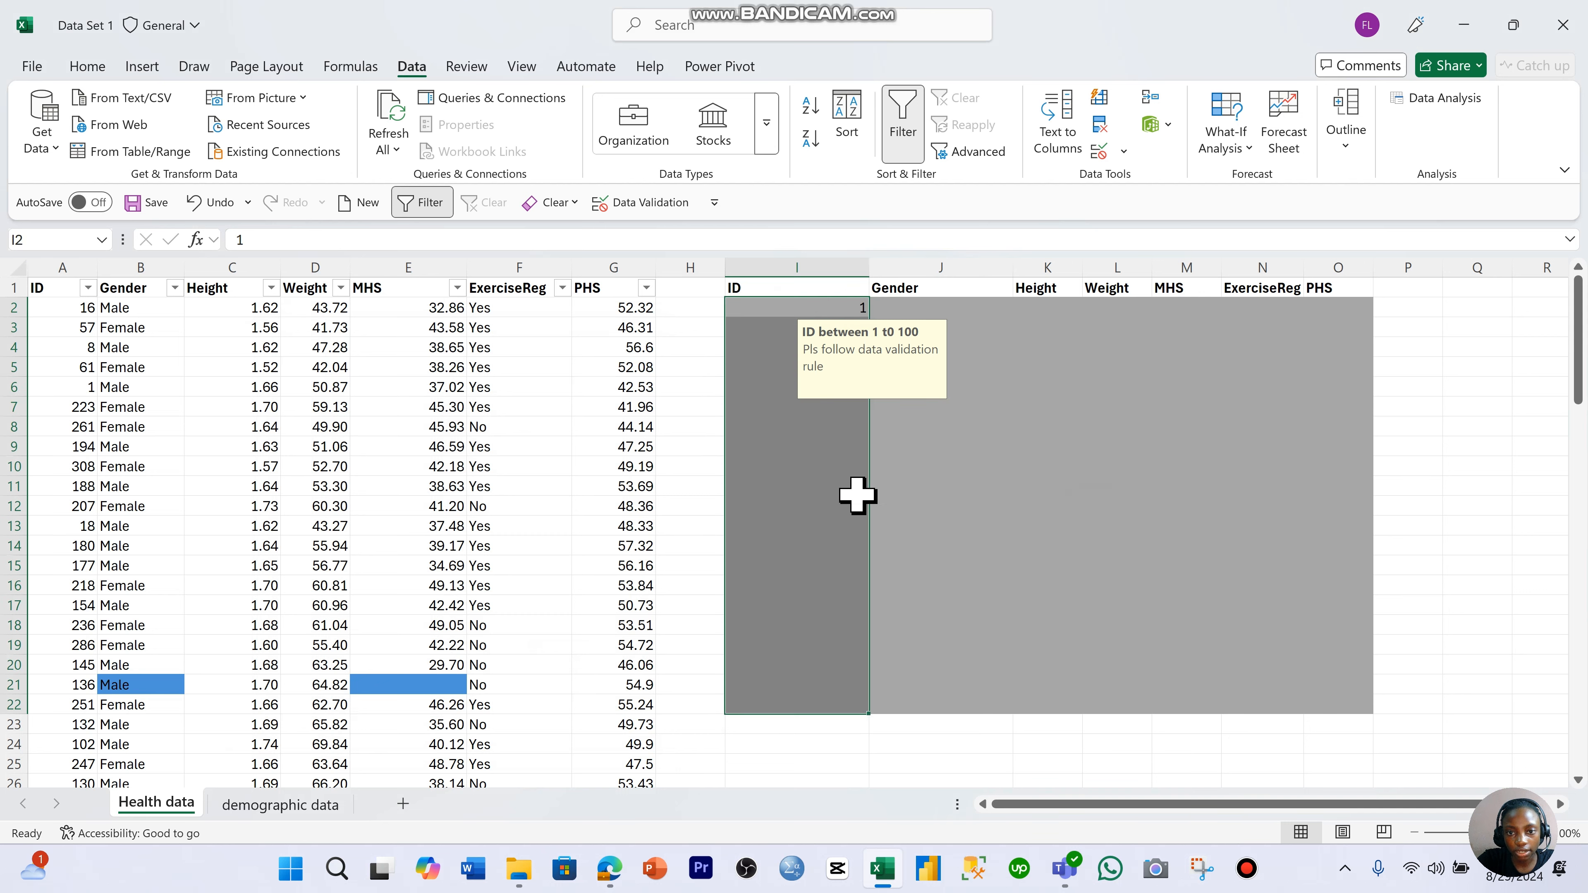
pyautogui.click(1100, 152)
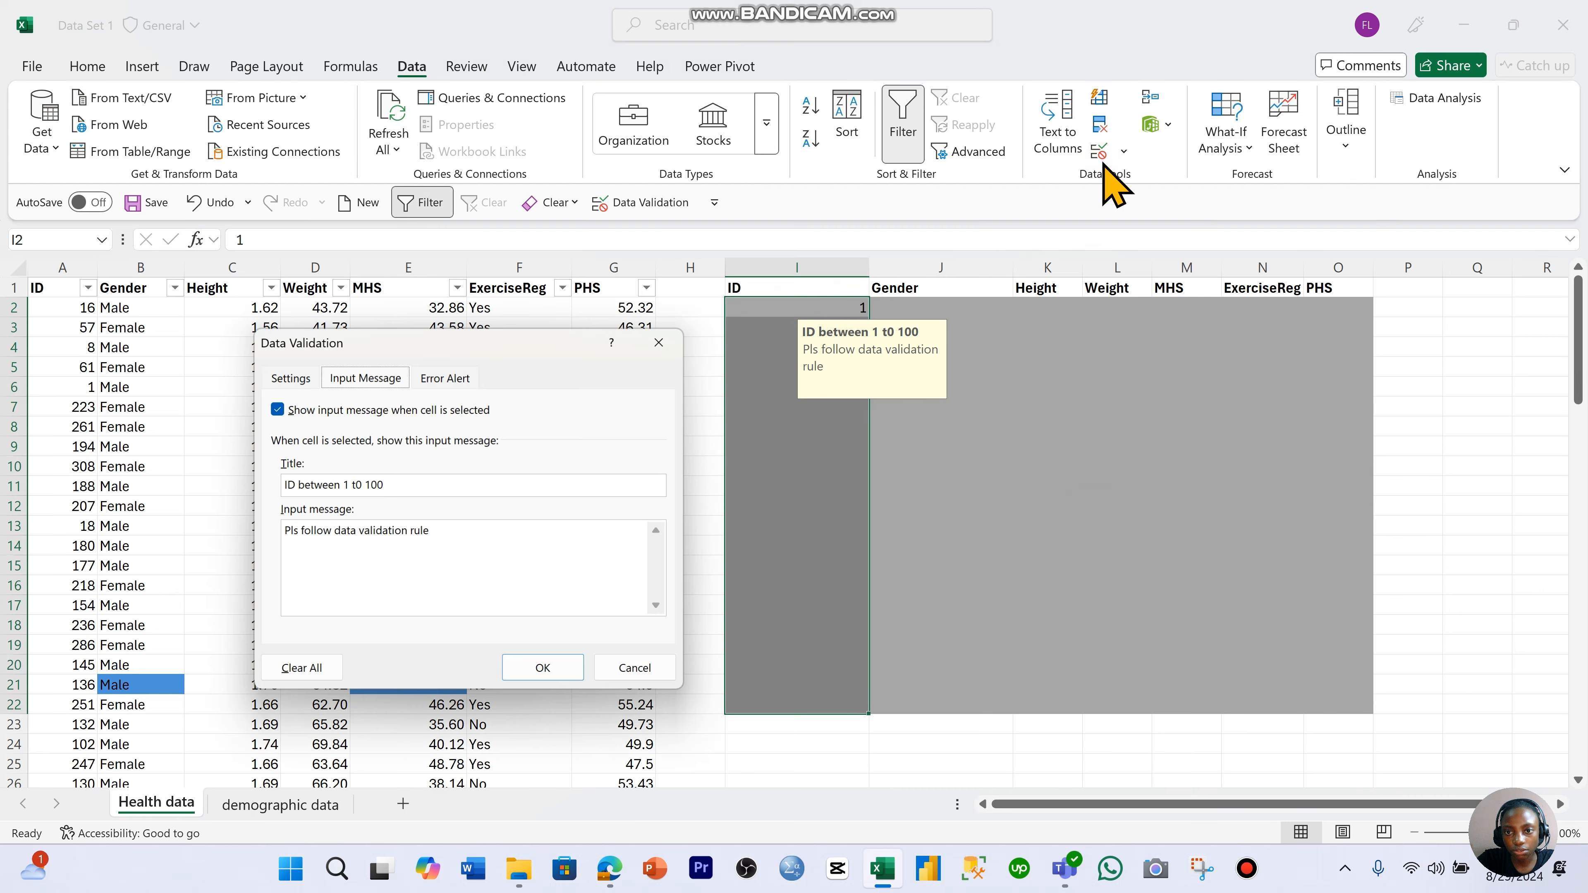
pyautogui.click(446, 378)
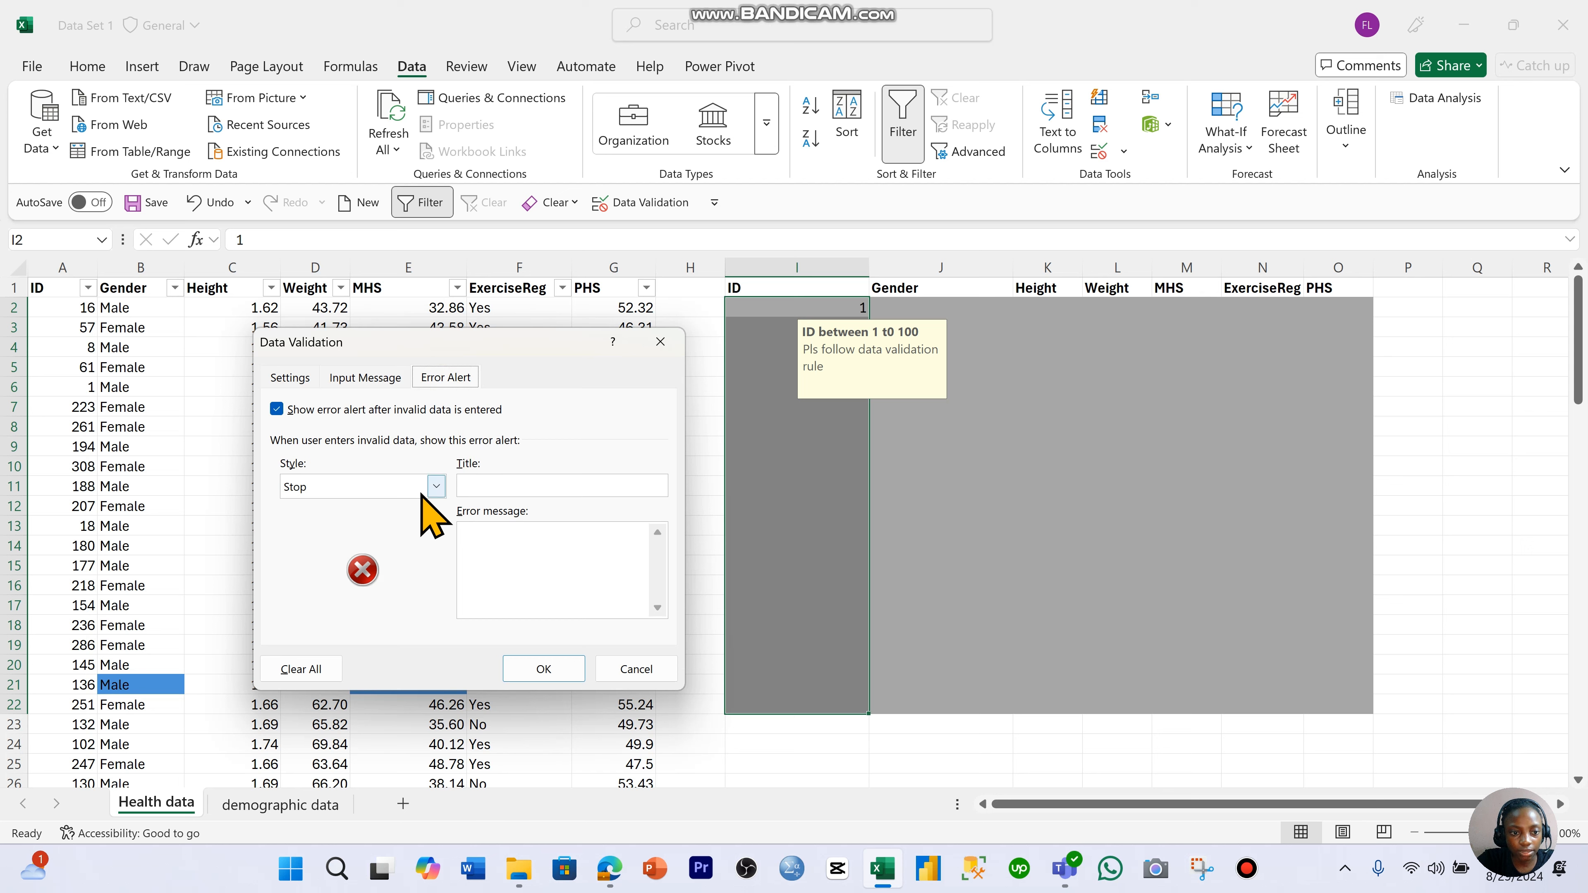
pyautogui.click(490, 487)
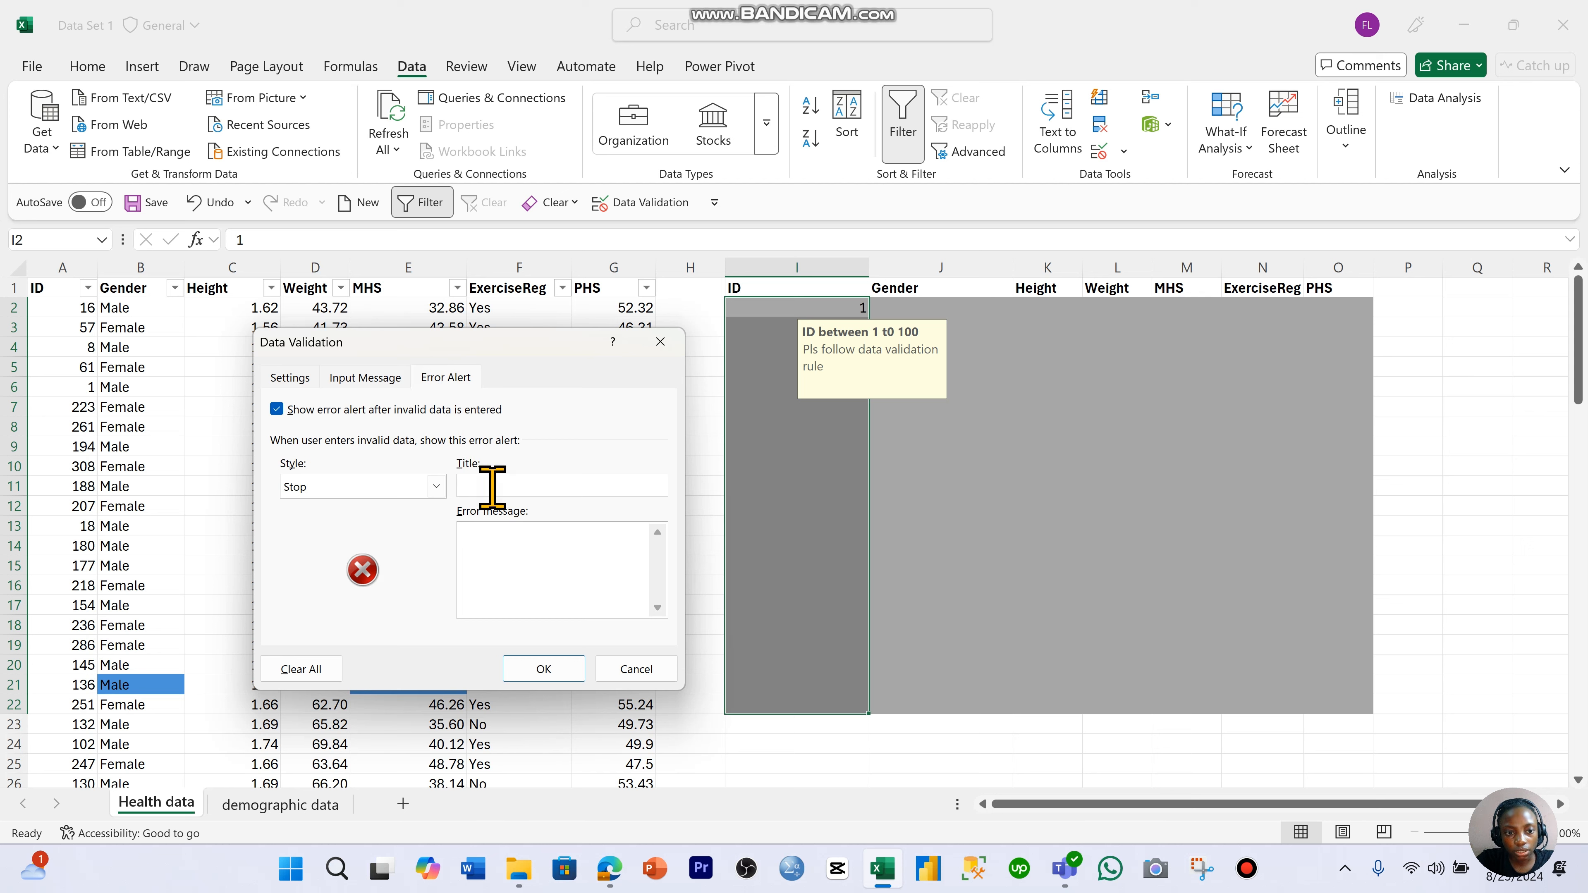
pyautogui.press('capslock')
pyautogui.write('Y')
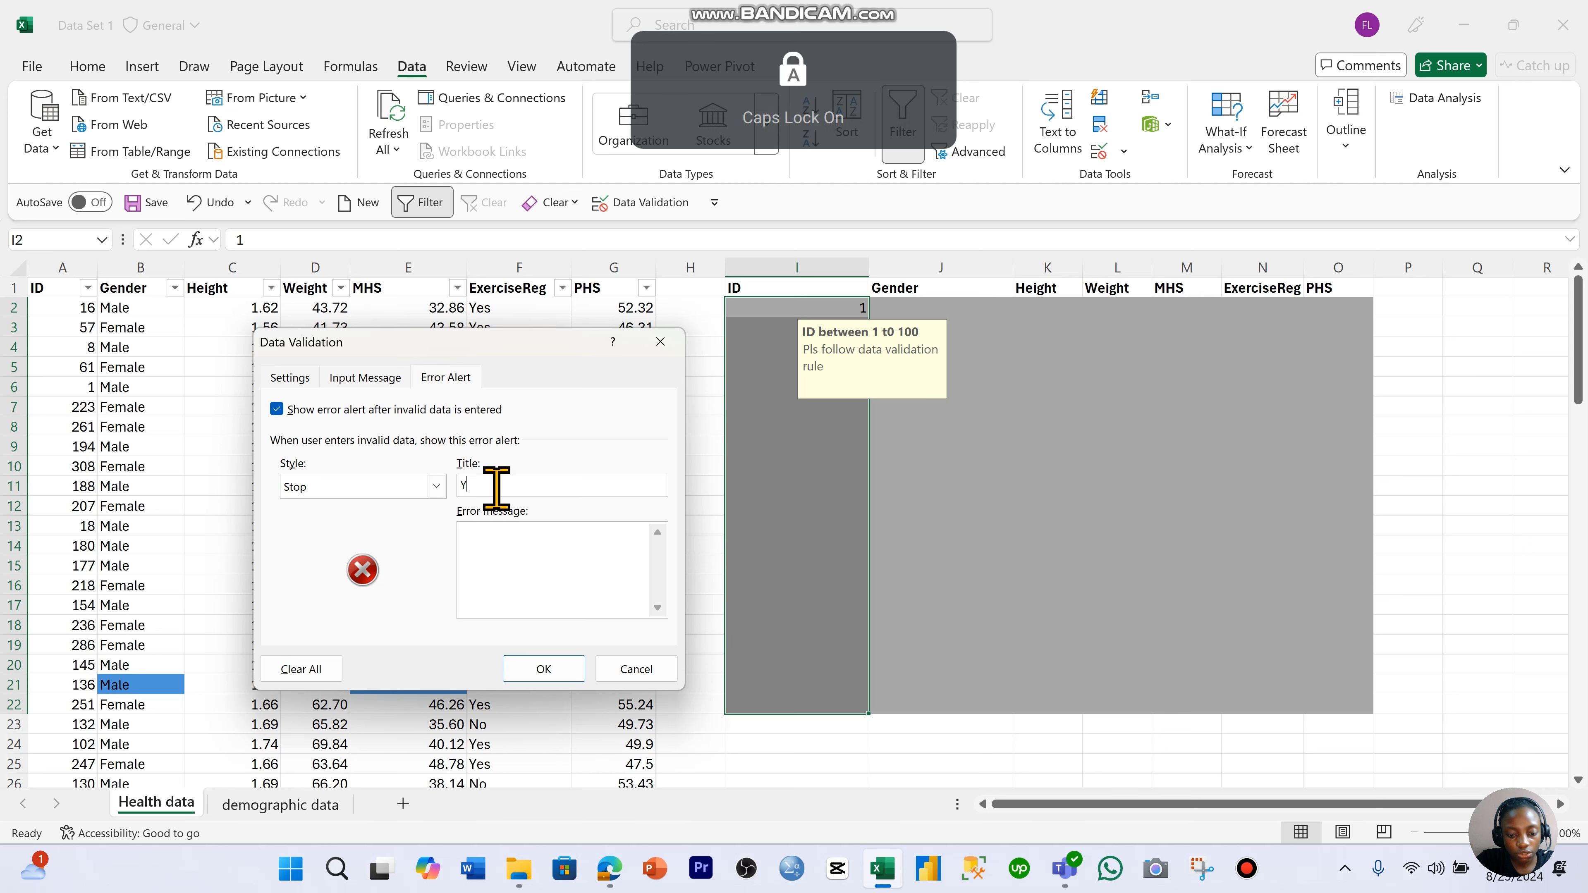
pyautogui.write('ou did not follow validation ru')
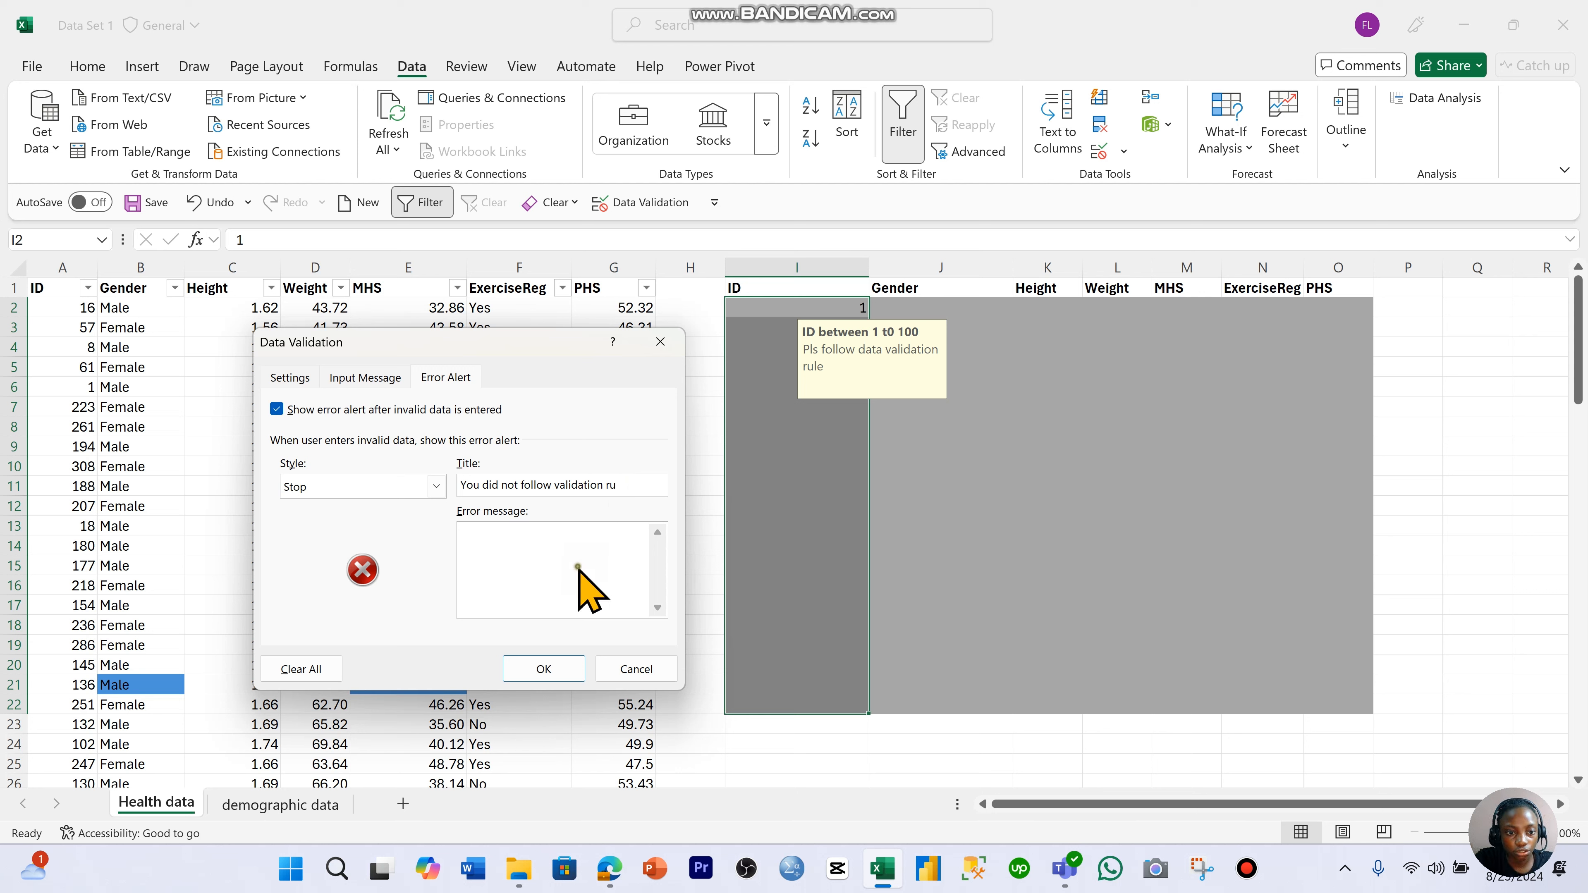
# - Set the error alert message to "Pls enter a value between 1 and 100" and apply the validation
pyautogui.click(573, 552)
pyautogui.press('capslock')
pyautogui.write('P')
pyautogui.press('capslock')
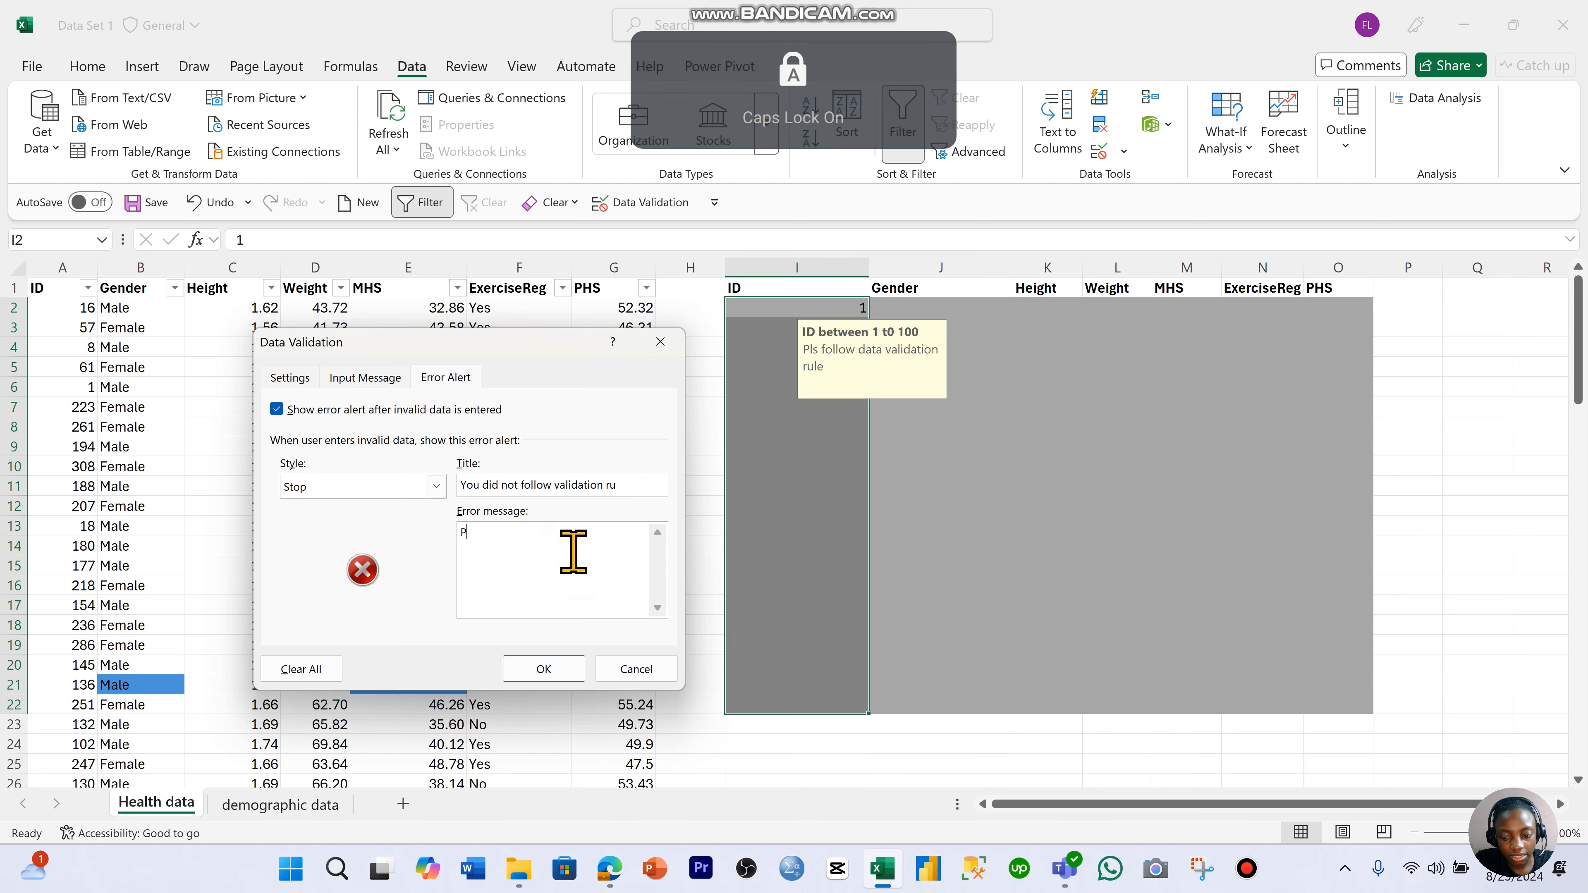
pyautogui.write('ls enter a value between 1 and 100')
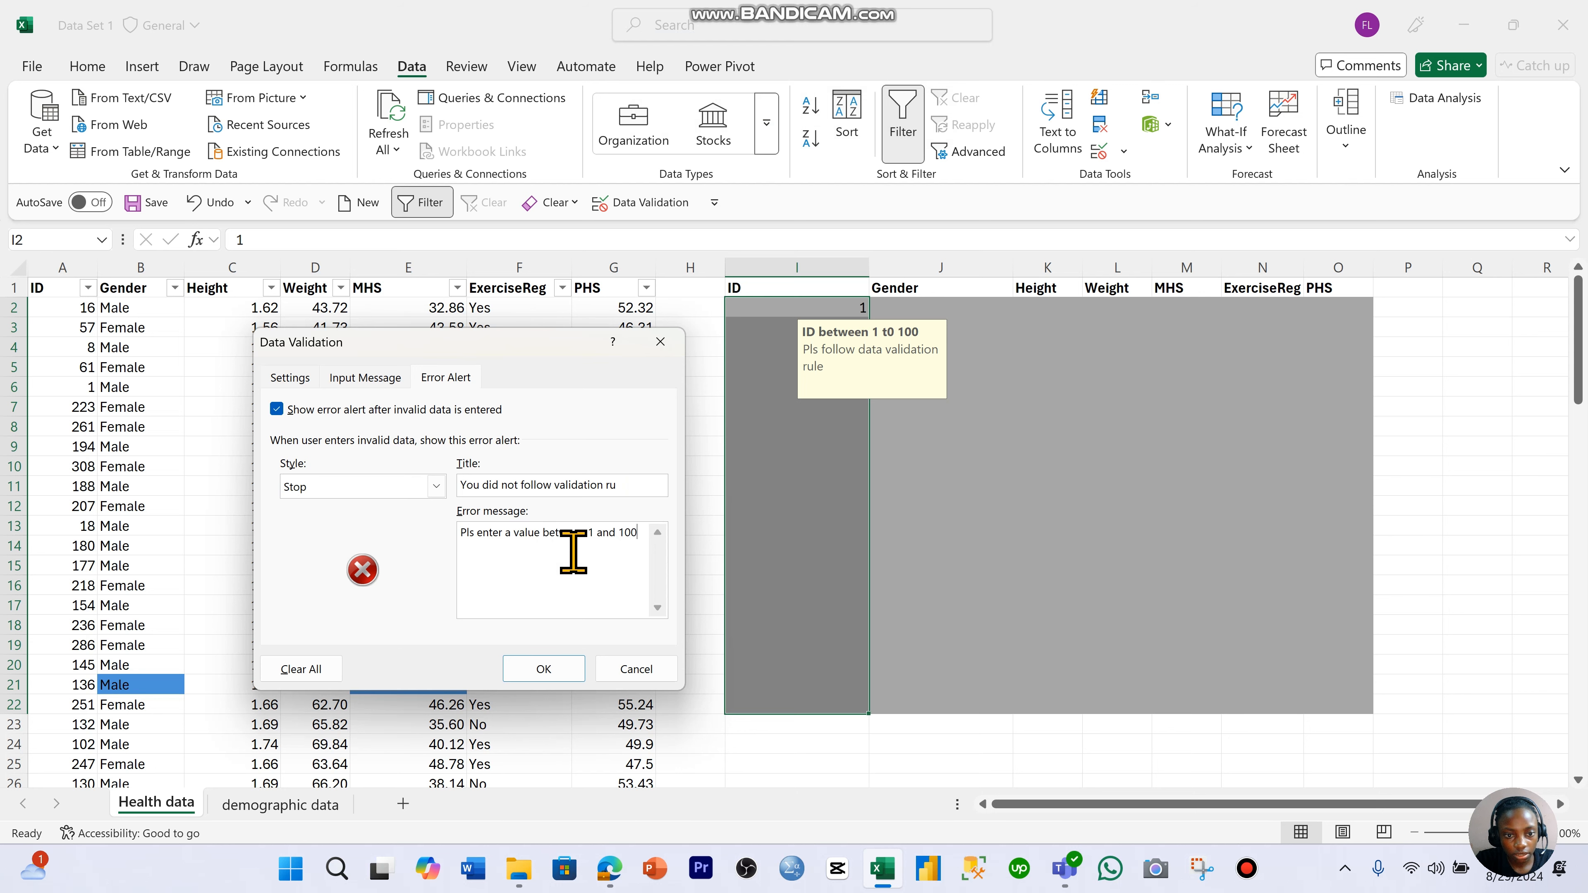
pyautogui.click(528, 670)
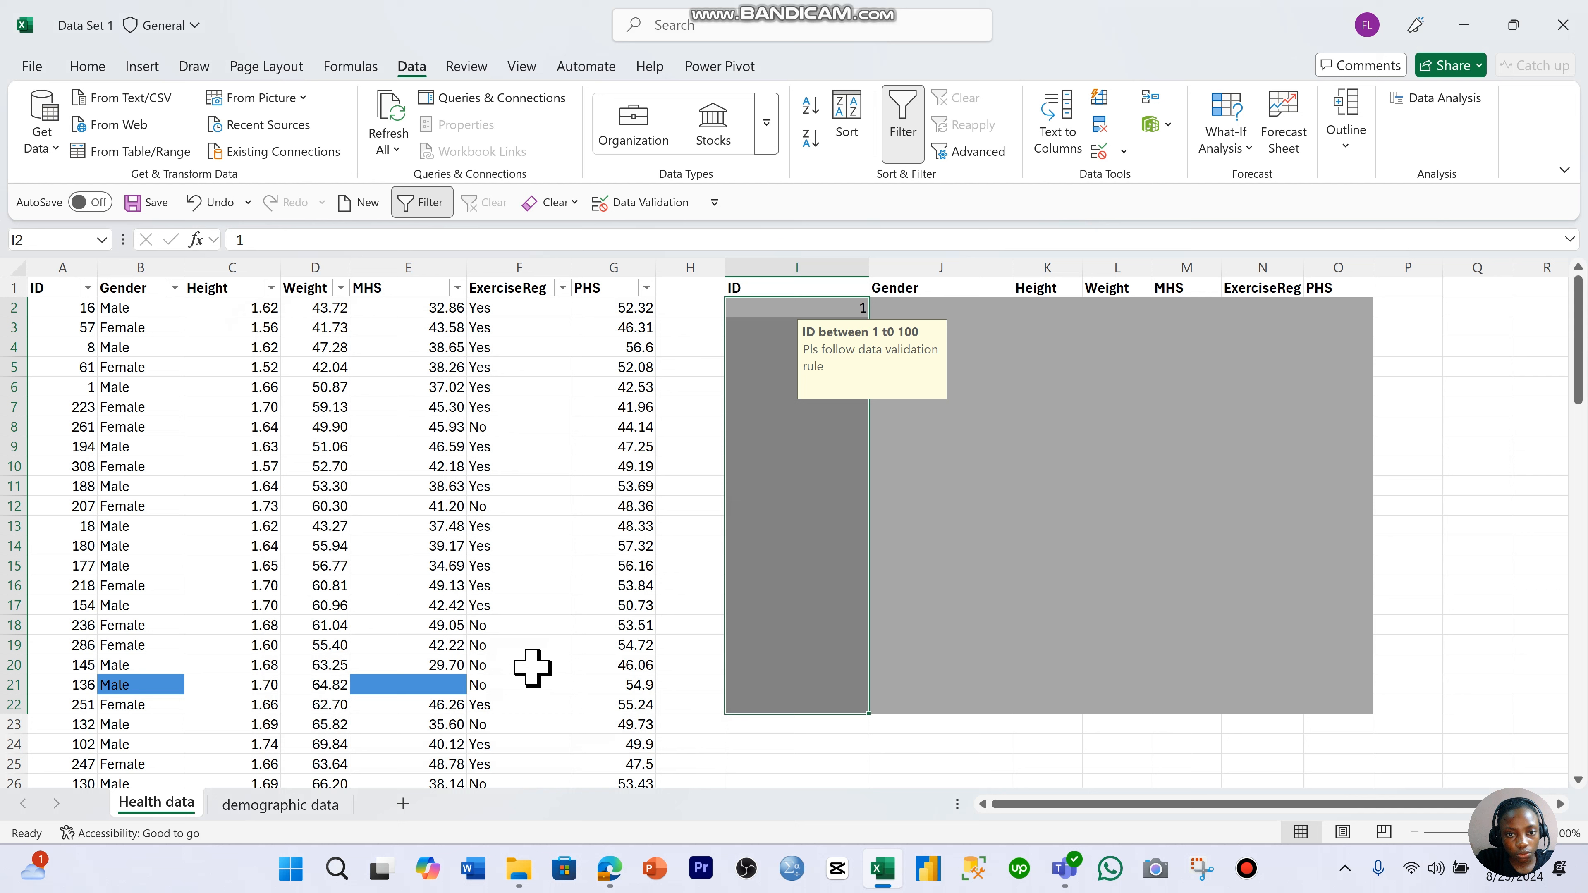
# - Try to enter 200 as the ID in cell I4 to test the custom error alert, and discard the entry
pyautogui.click(926, 603)
pyautogui.click(837, 346)
pyautogui.write('200')
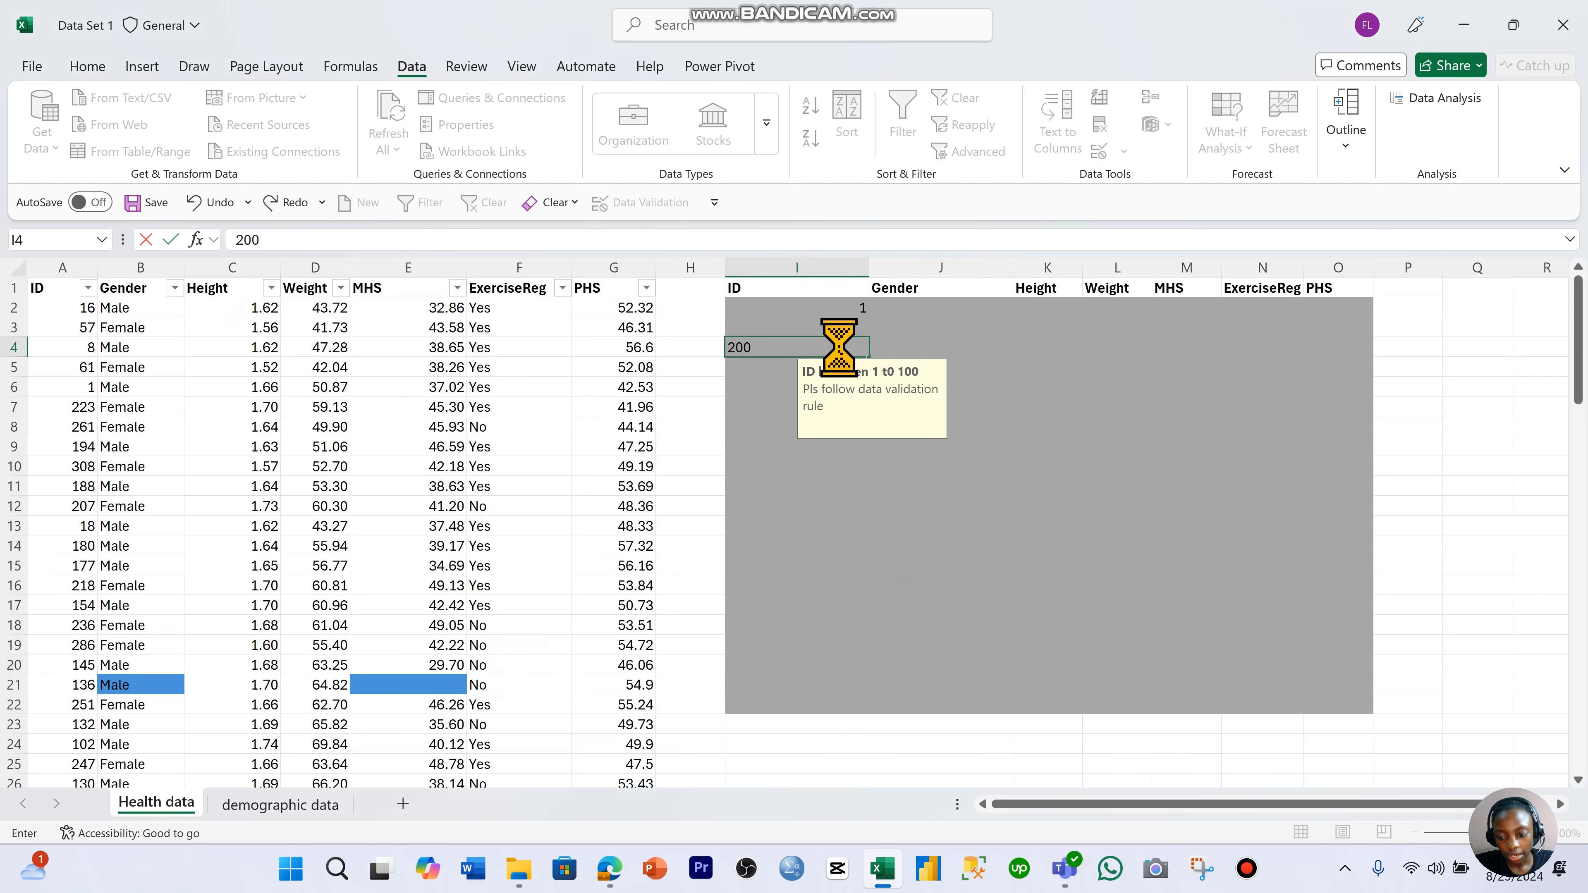
pyautogui.press('Return')
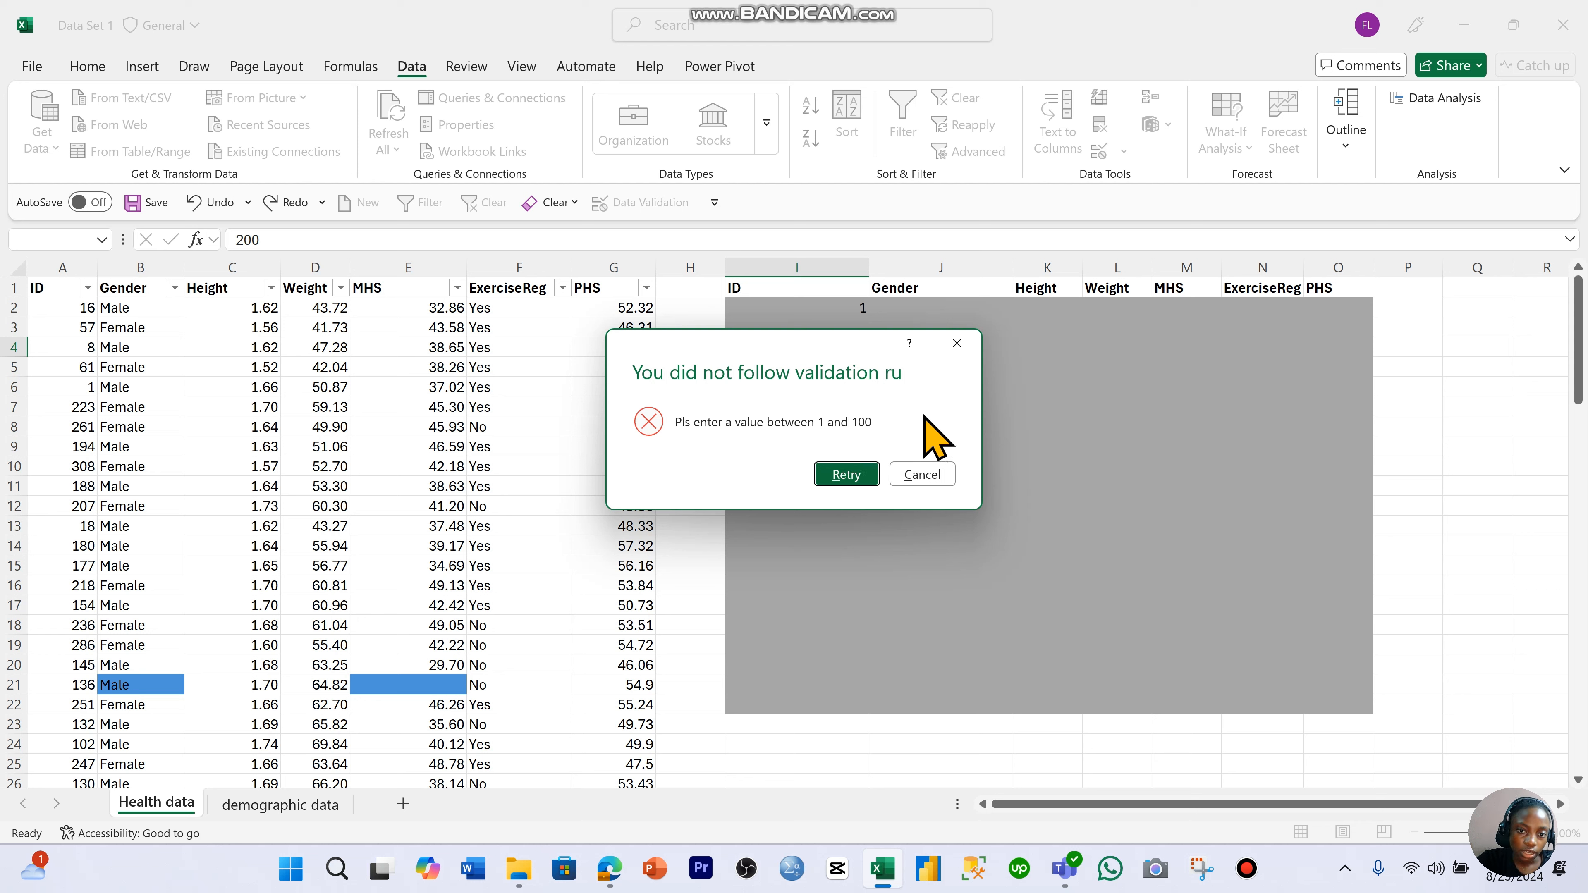
pyautogui.click(963, 352)
pyautogui.click(941, 349)
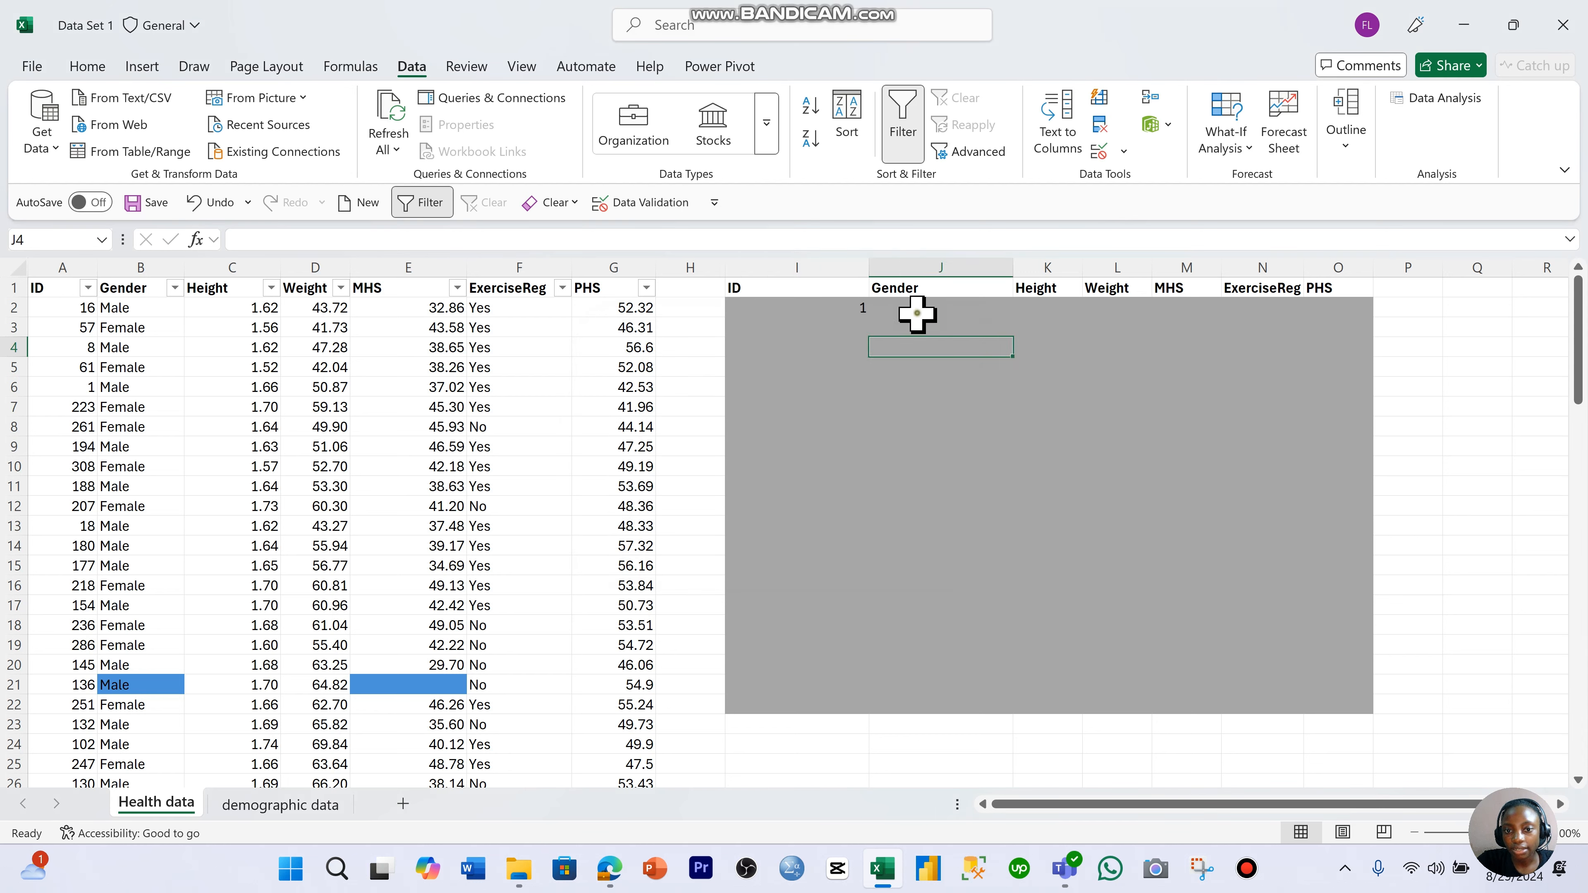
# - Open data validation for the Gender cells J2:J22 and restrict the allowed entries to a List
pyautogui.moveTo(917, 314); pyautogui.dragTo(983, 666)
pyautogui.moveTo(1173, 488); pyautogui.dragTo(1169, 469)
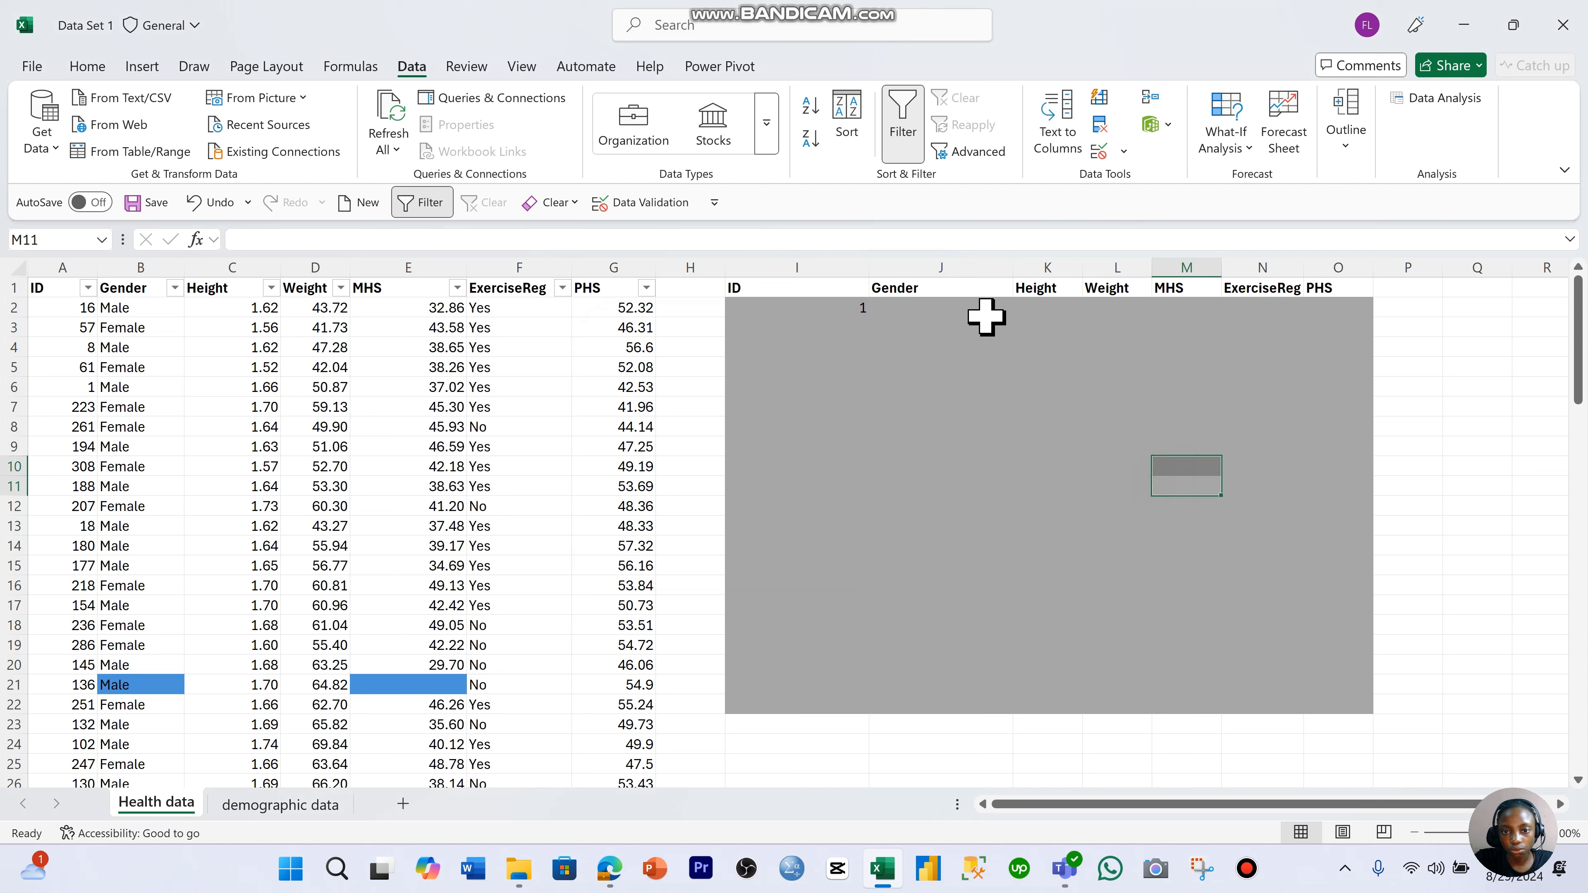
pyautogui.moveTo(986, 318); pyautogui.dragTo(985, 702)
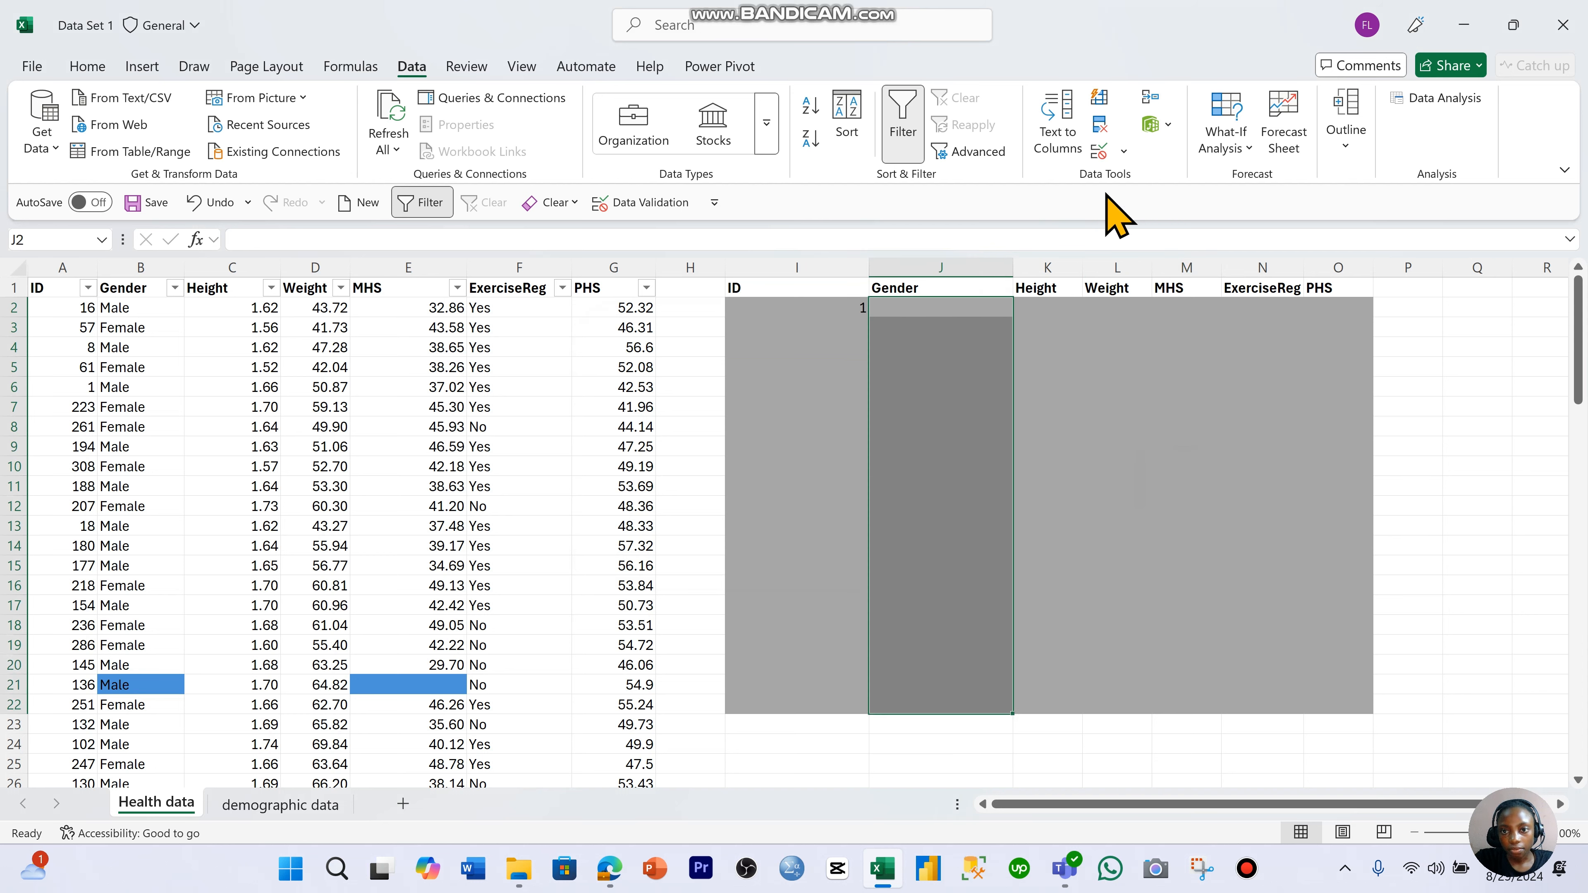
pyautogui.click(1098, 151)
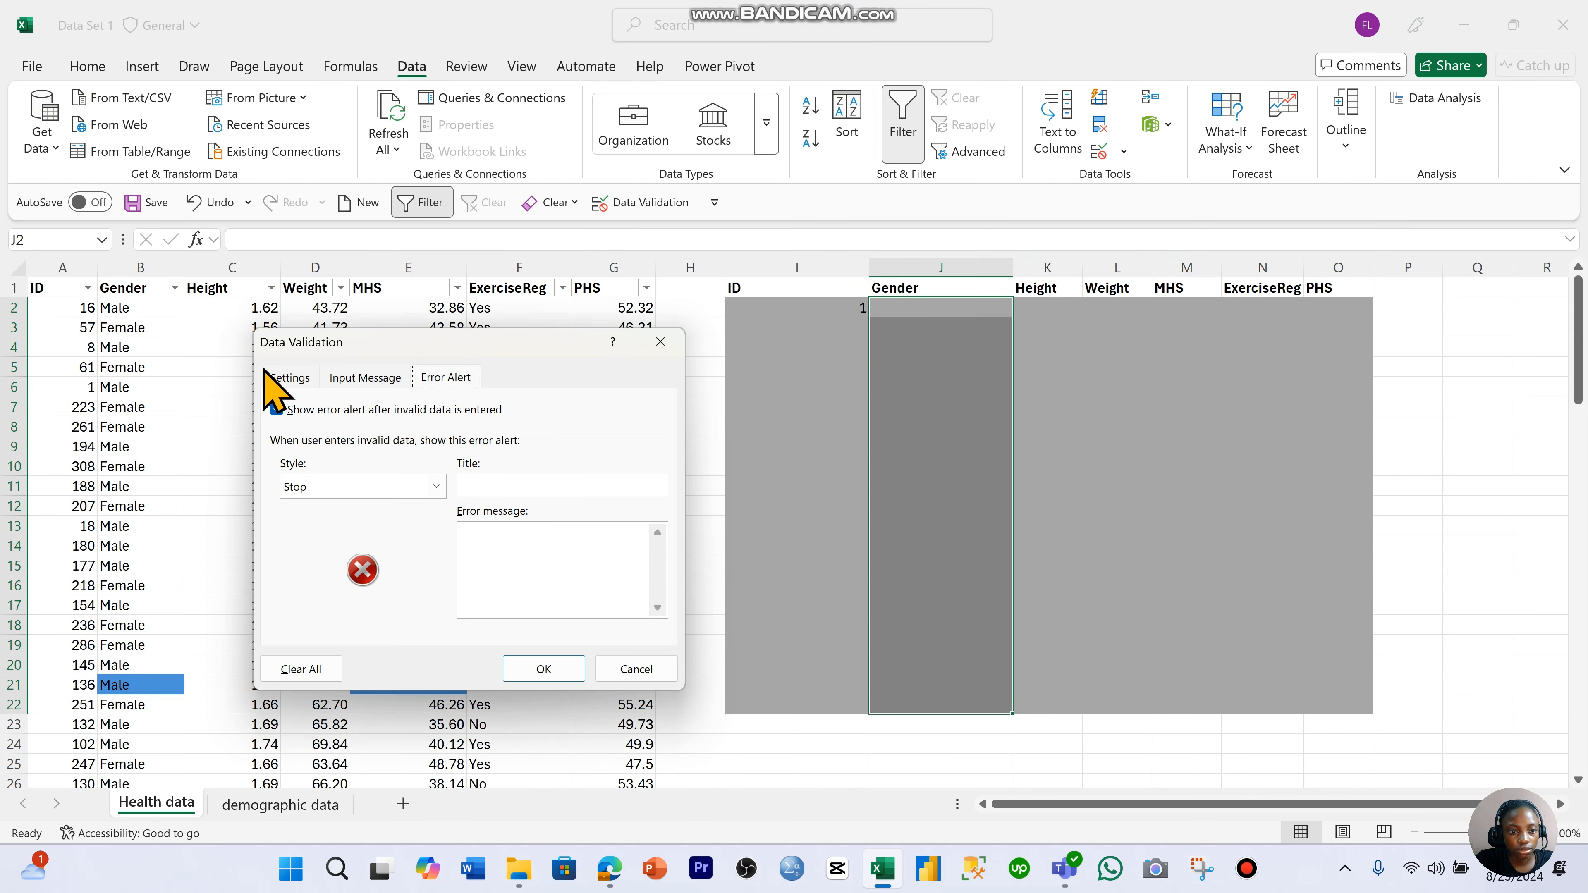
pyautogui.click(275, 377)
pyautogui.click(420, 454)
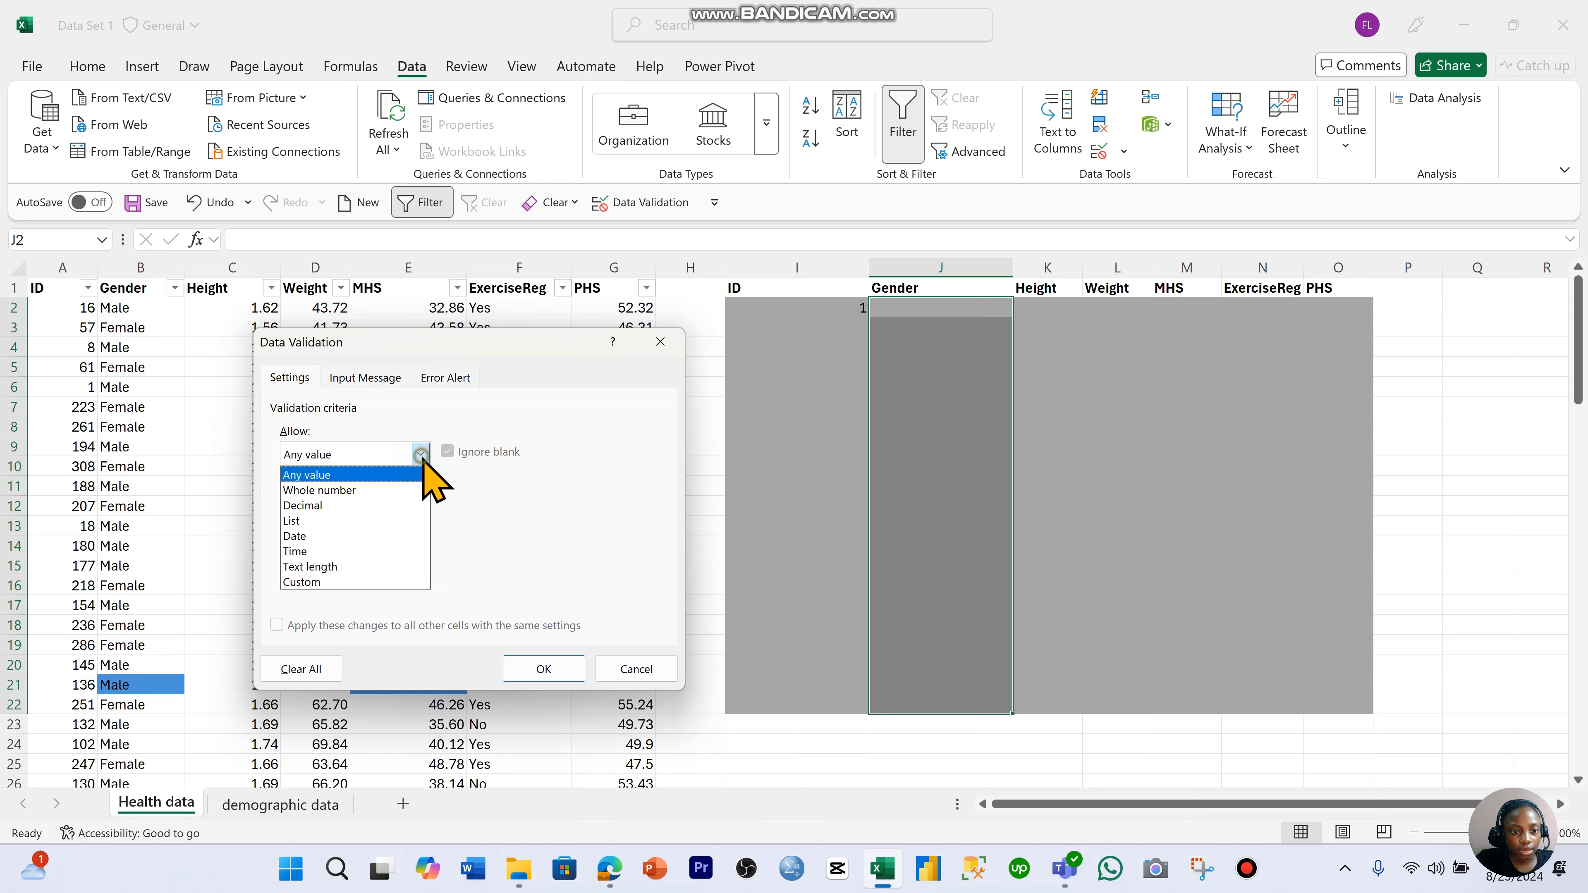
pyautogui.click(409, 521)
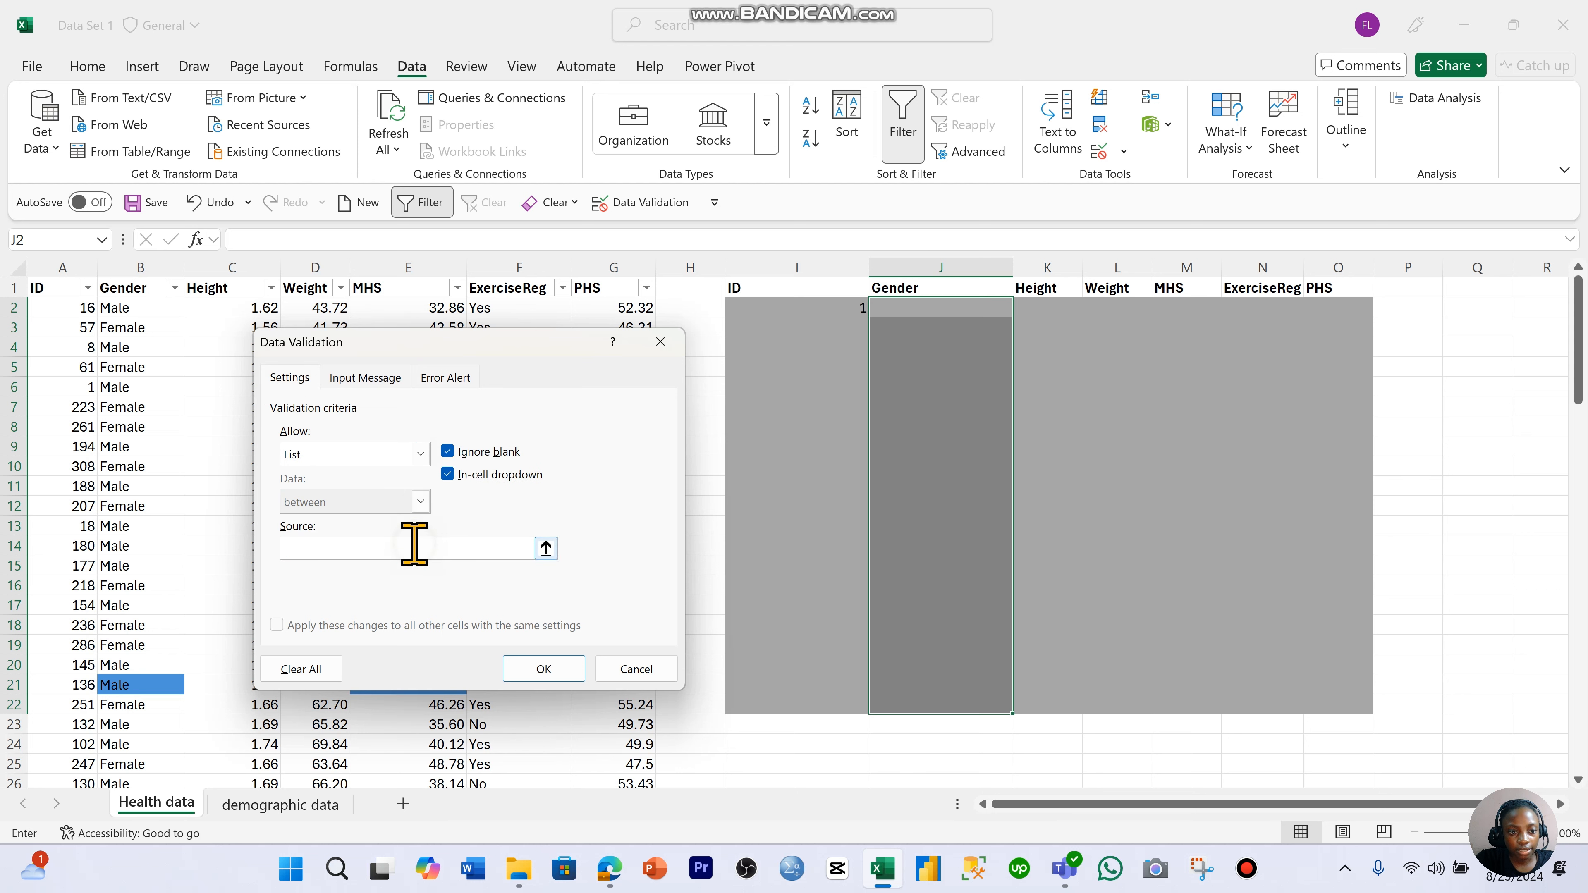
# - Set the Gender list source to 0,1 and apply the validation
pyautogui.click(414, 545)
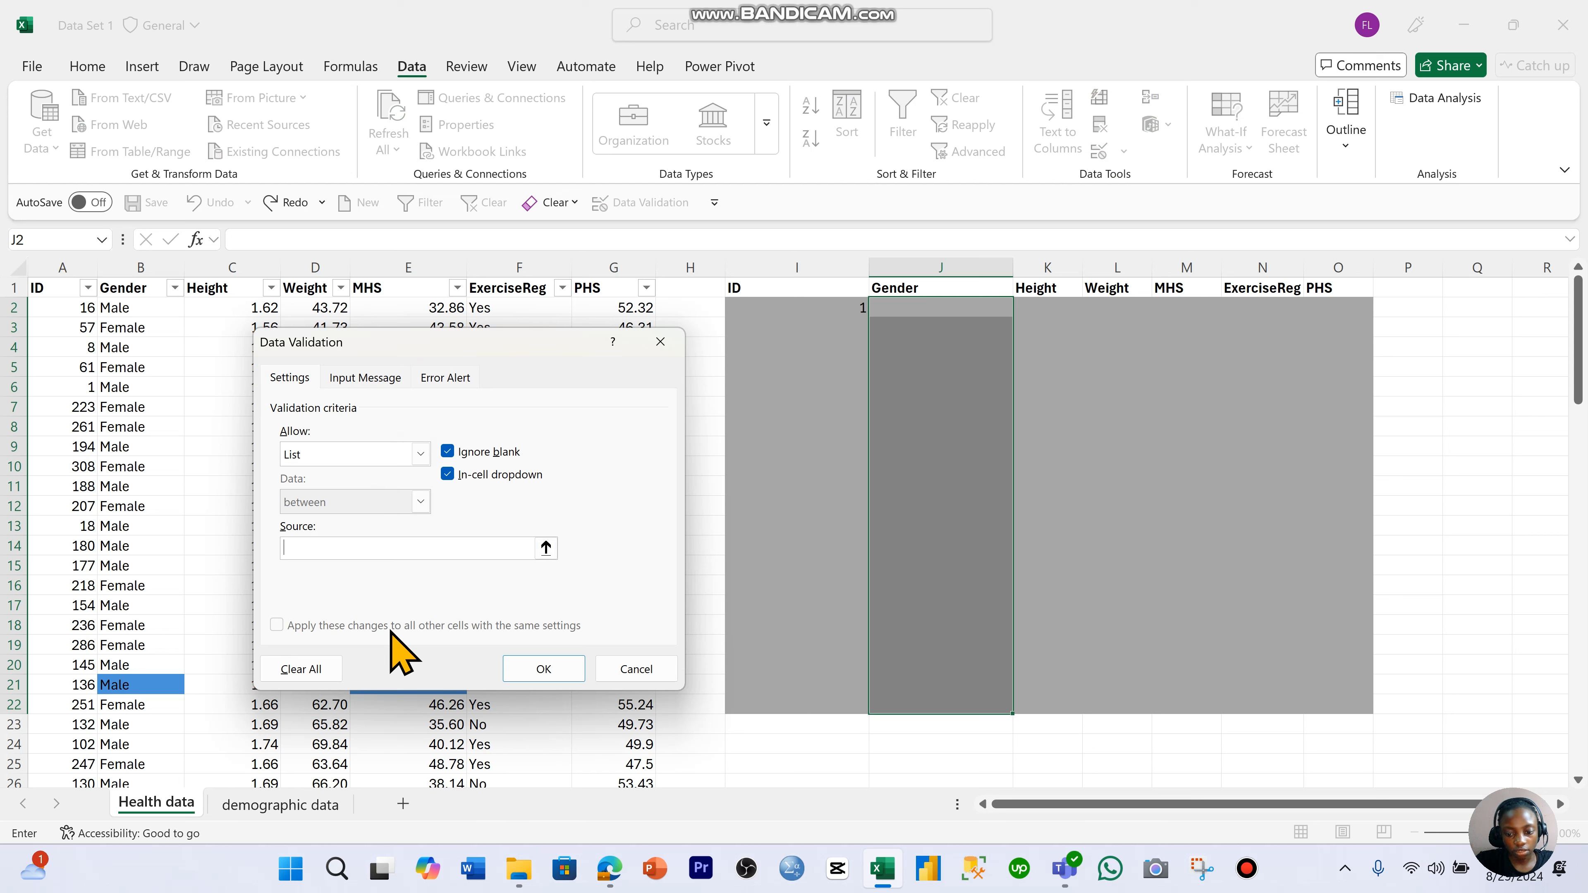
pyautogui.write('0')
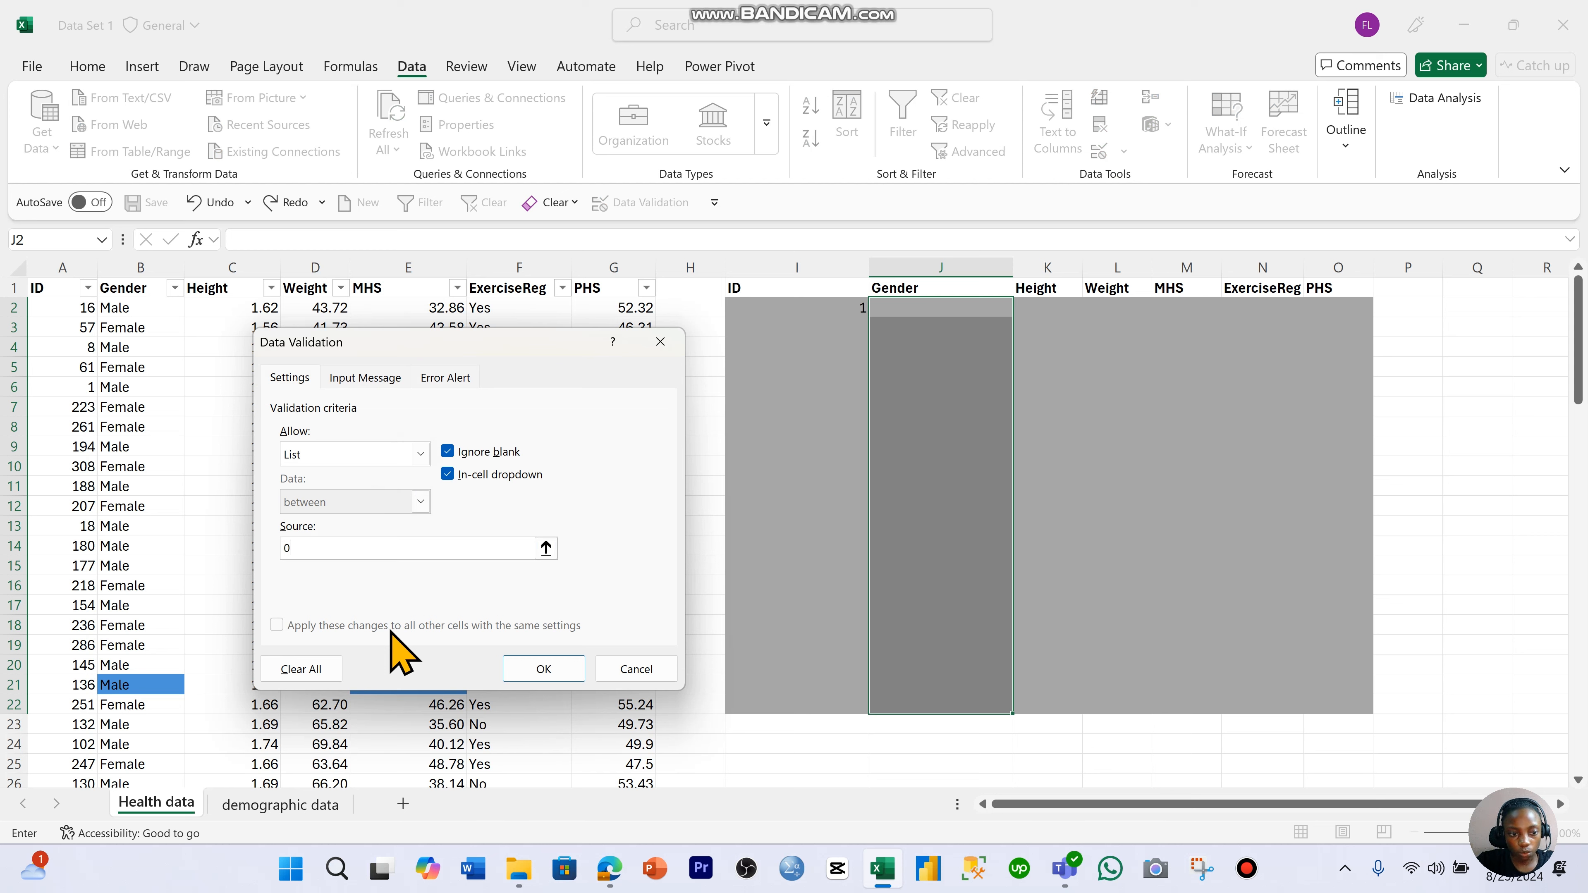
pyautogui.write(',')
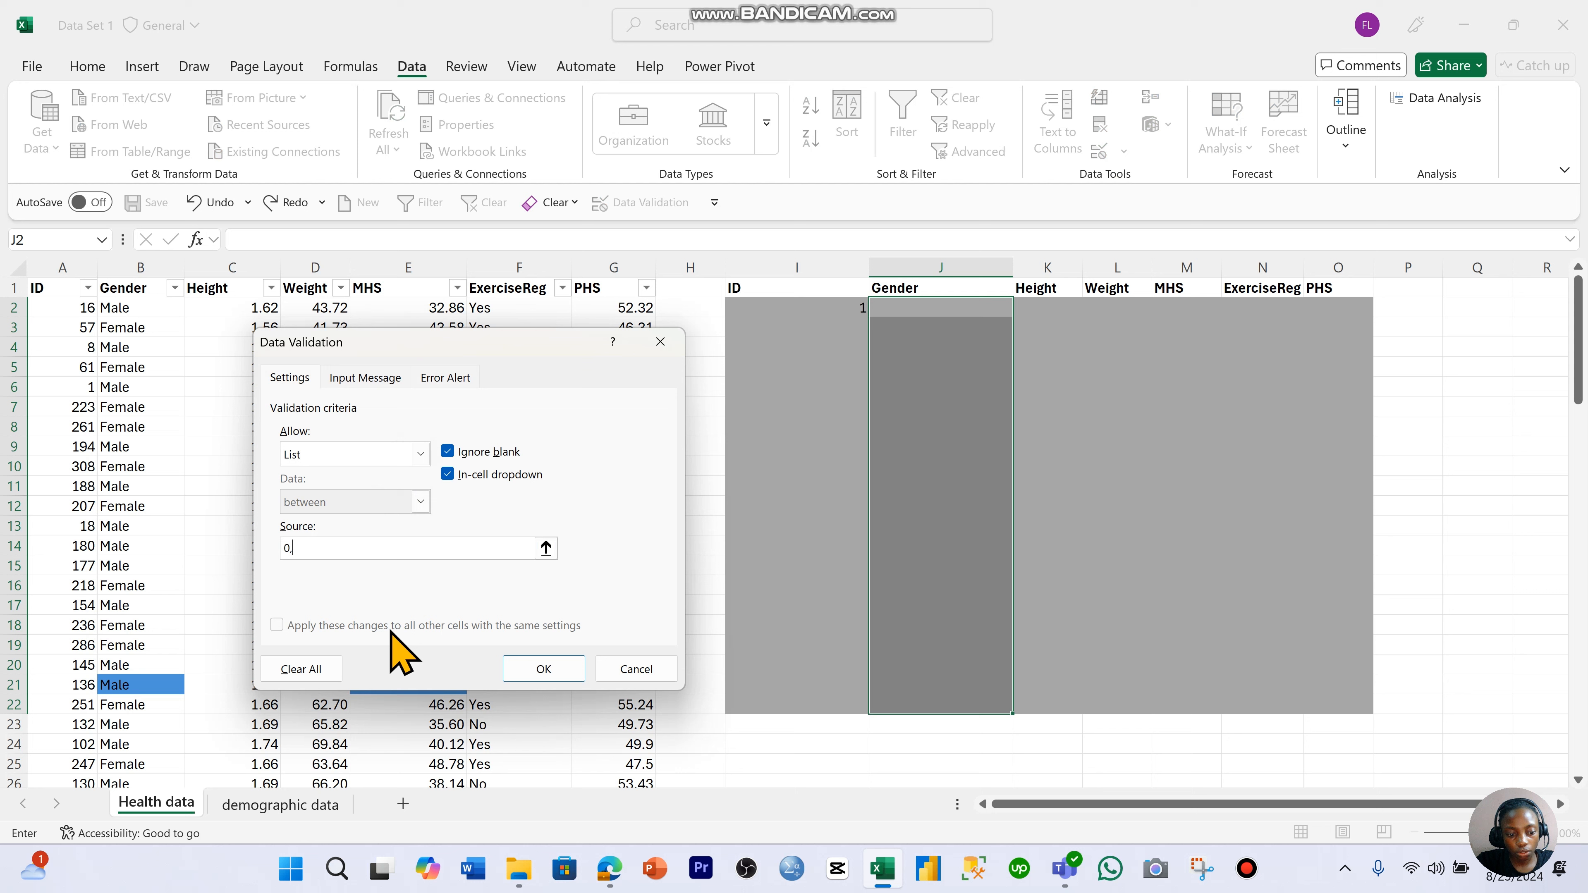
pyautogui.write('1')
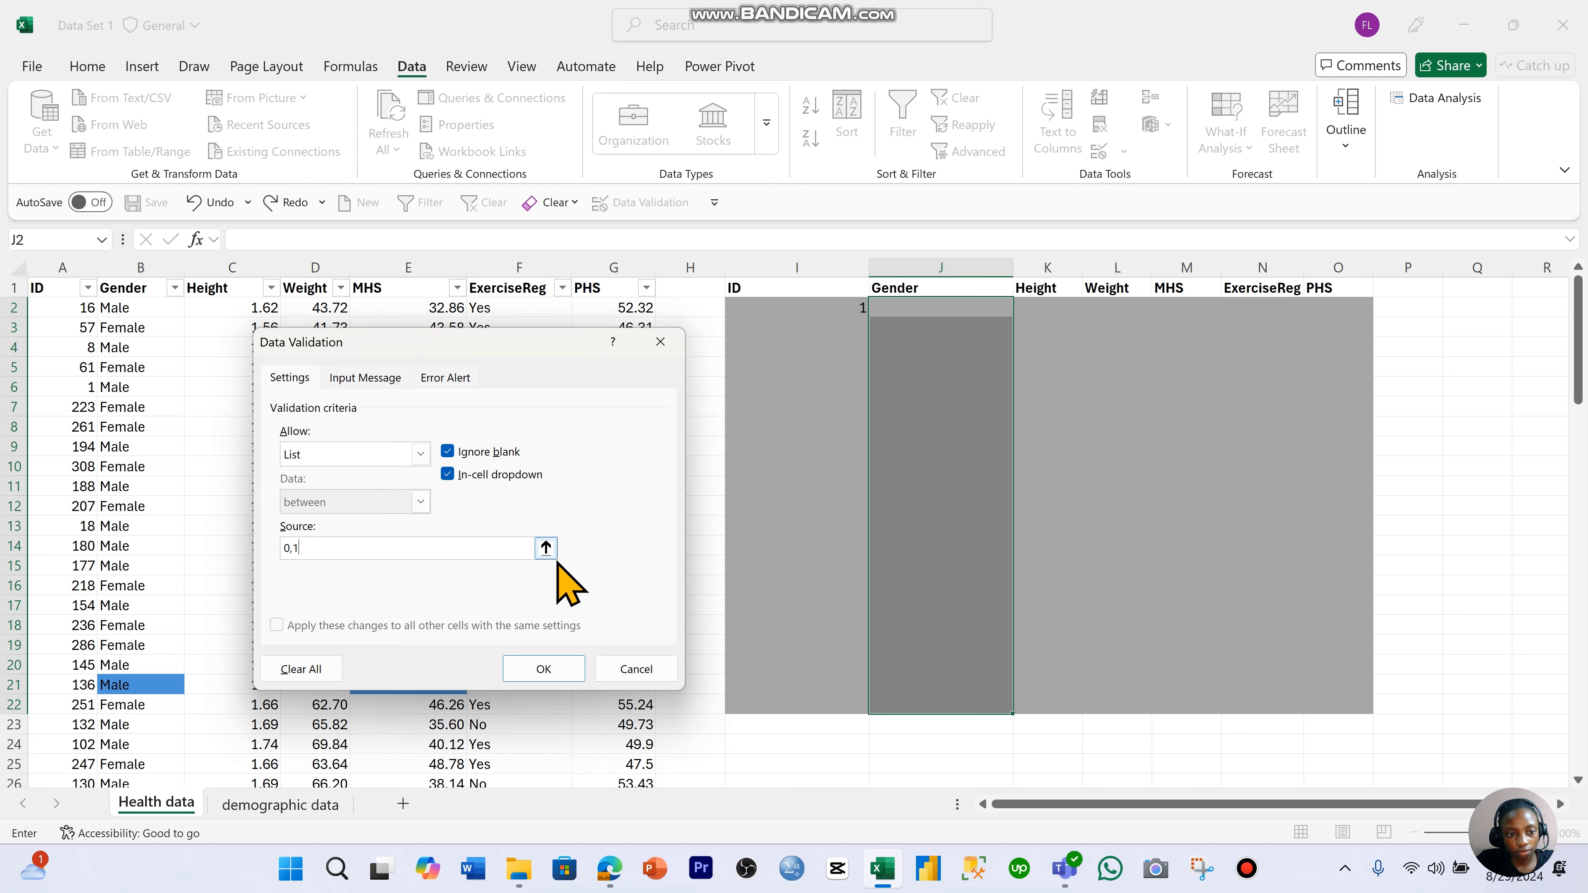
pyautogui.click(542, 671)
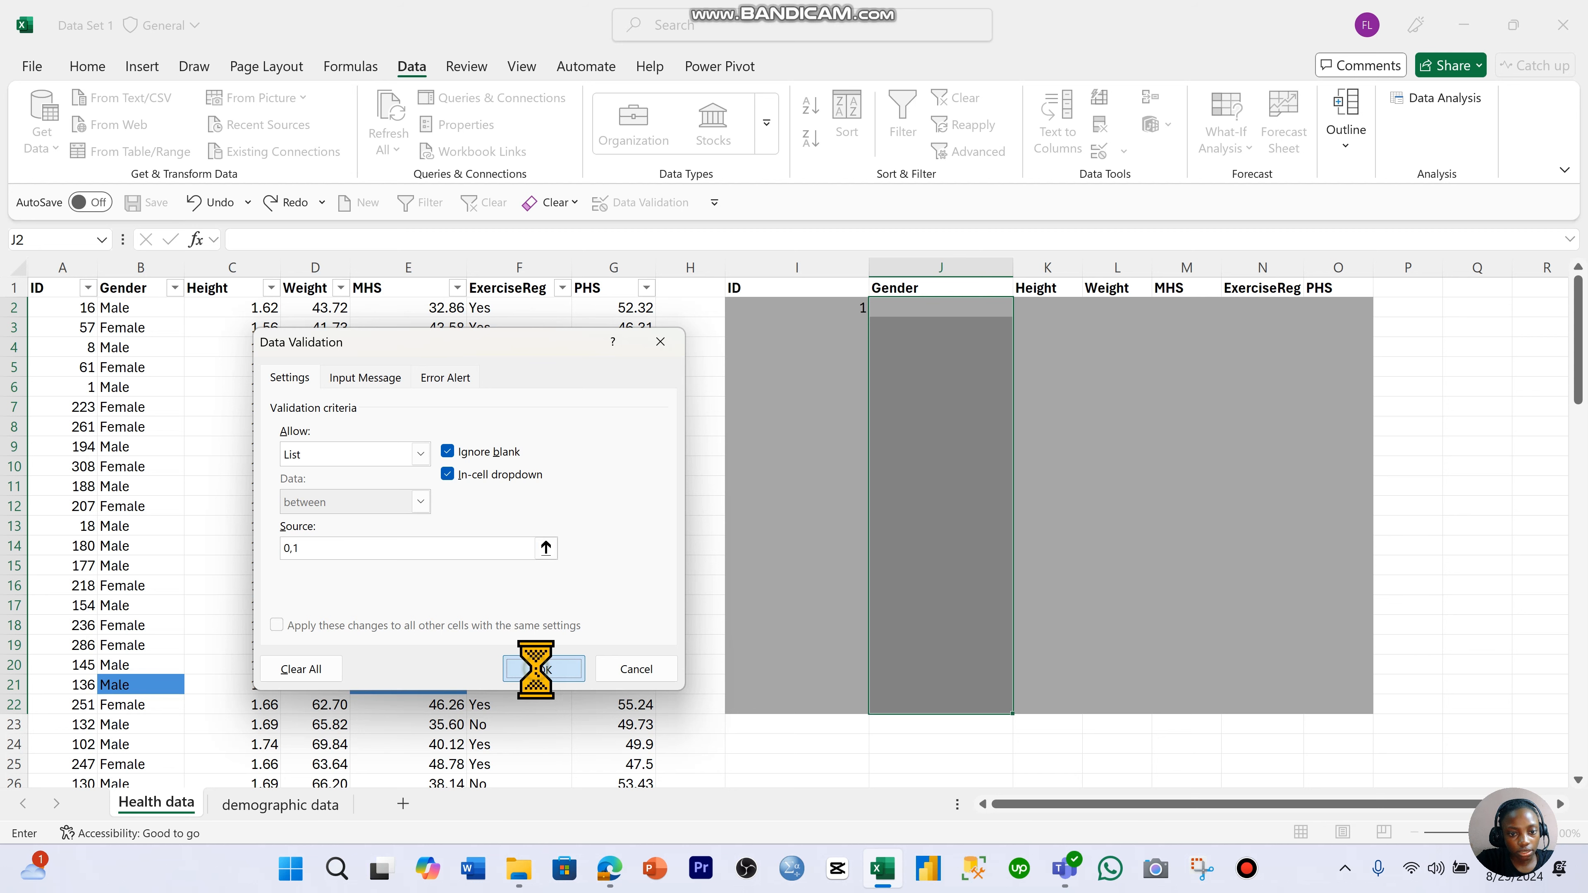
# - Choose 0 as the gender in J2 and 1 in J3 from the in-cell lists
pyautogui.click(1109, 377)
pyautogui.click(1000, 309)
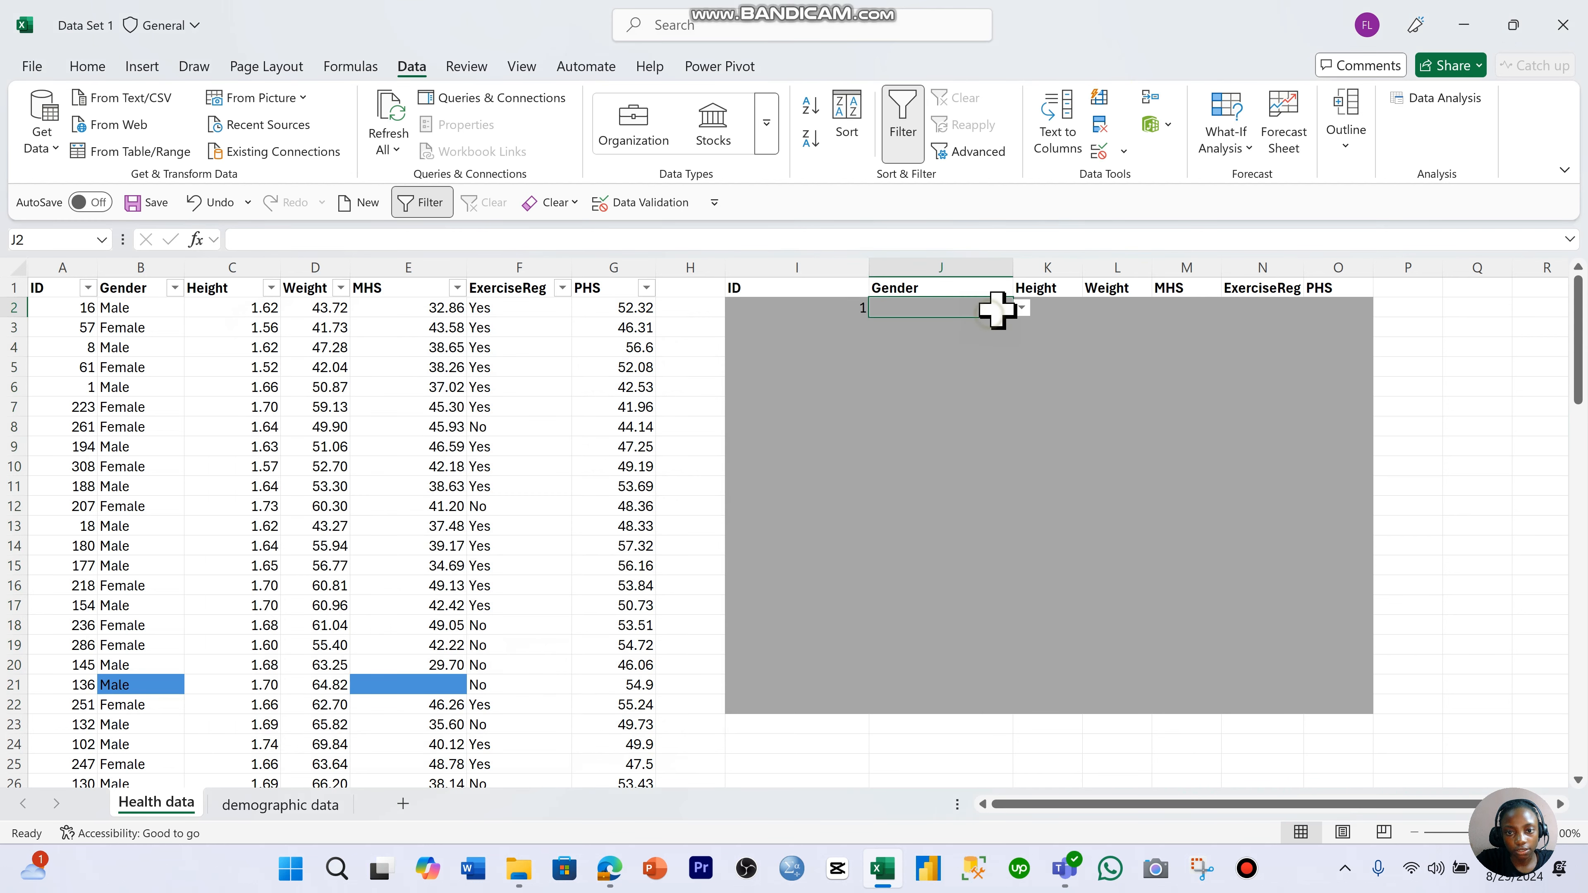
pyautogui.click(1021, 307)
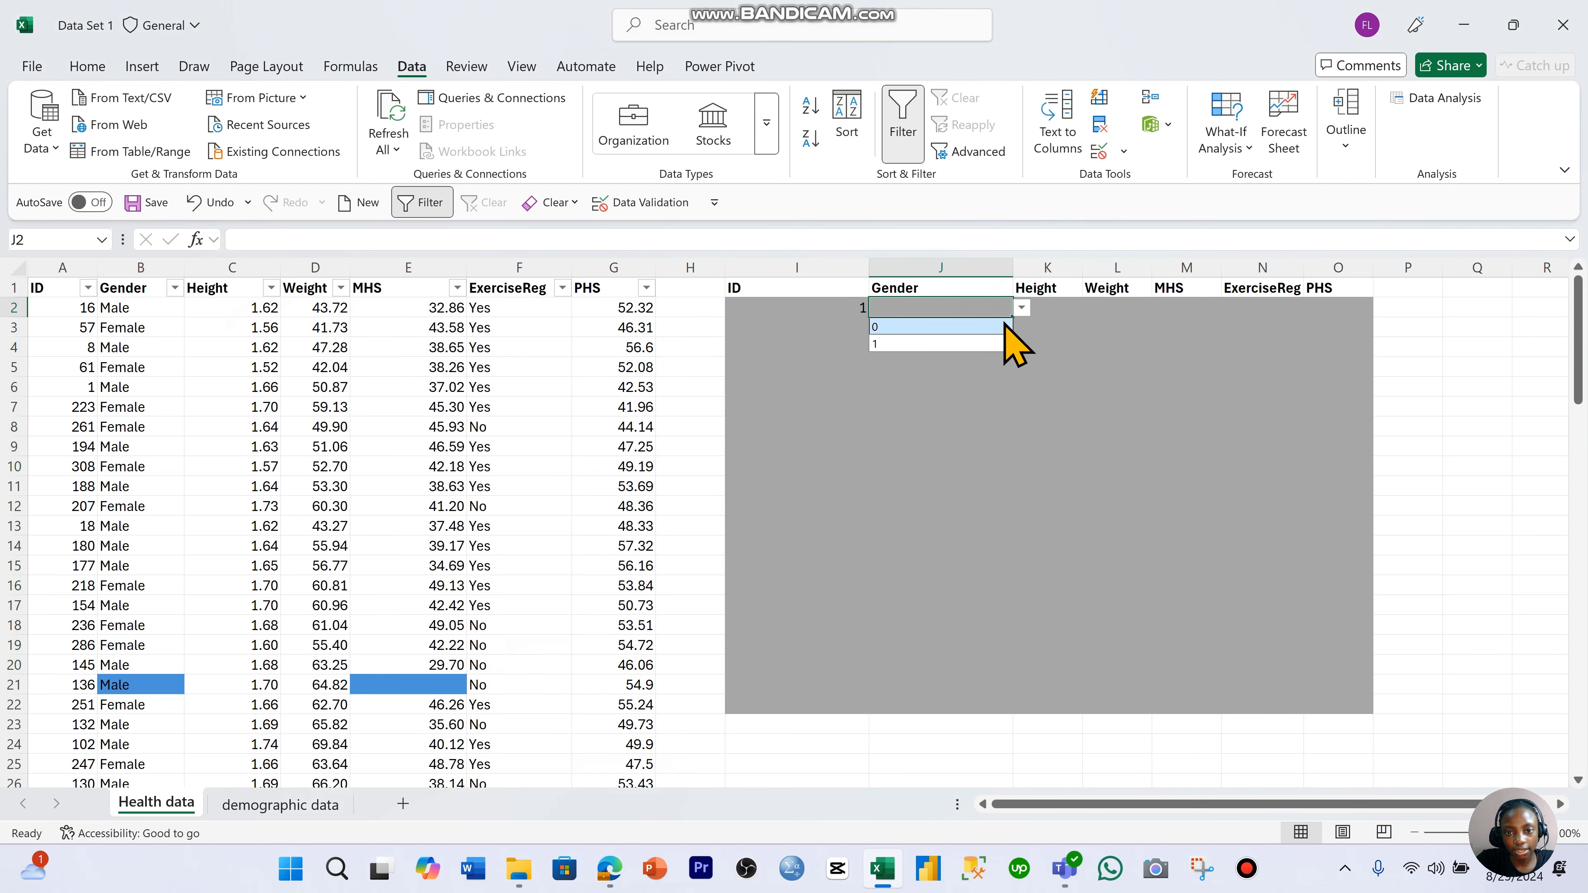
pyautogui.click(1001, 326)
pyautogui.click(1003, 327)
pyautogui.click(1022, 327)
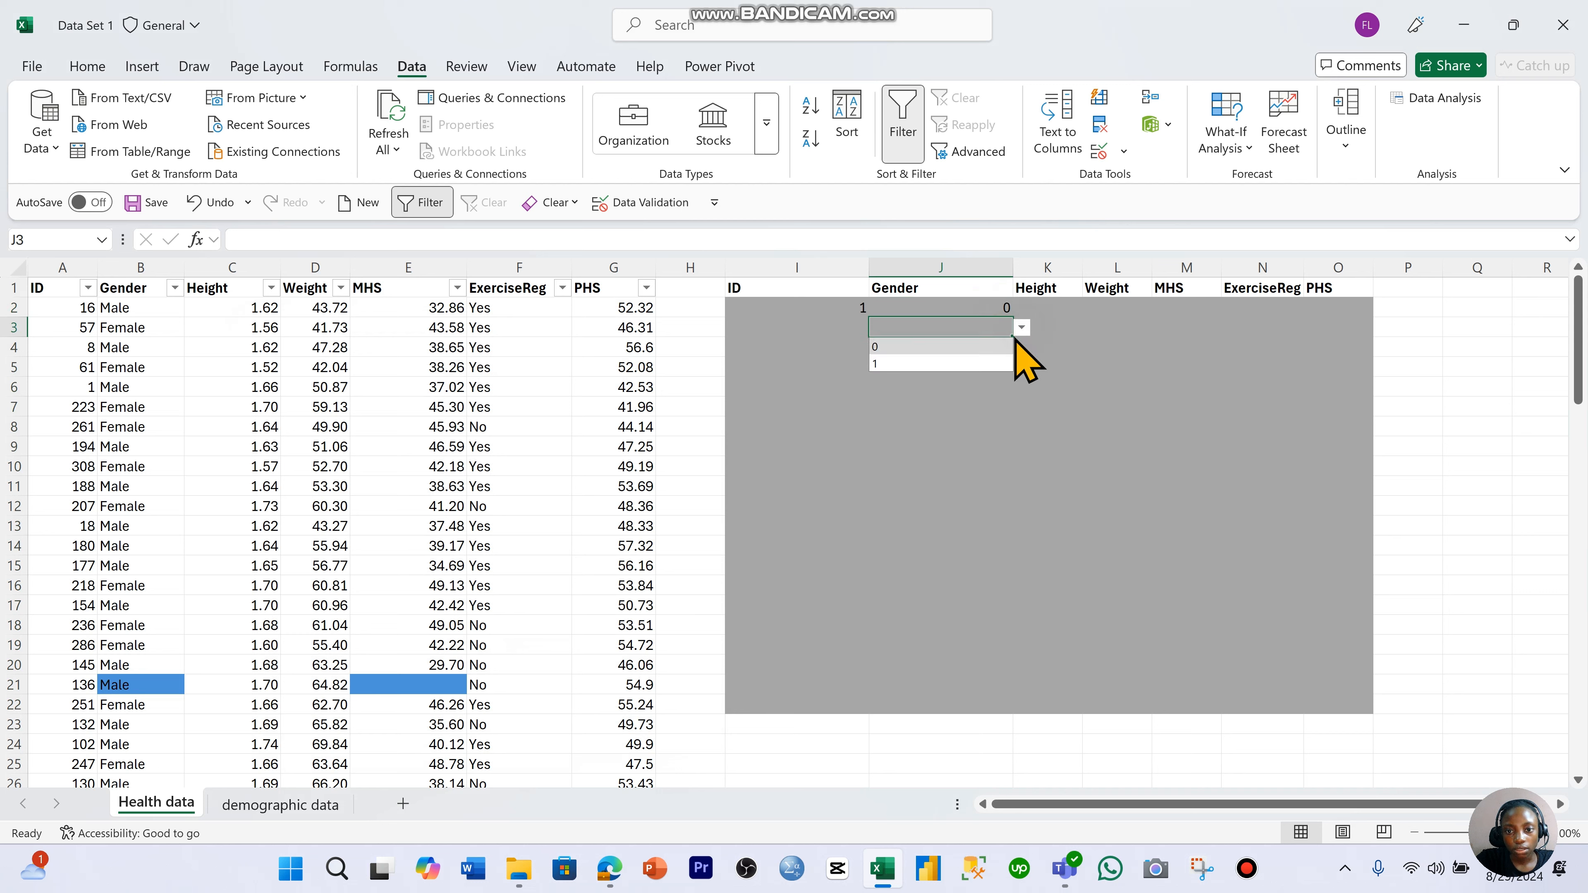
pyautogui.click(1003, 363)
# - Try to enter 2 as the gender in J5, discard it, and check the cell's list of allowed values
pyautogui.moveTo(1003, 365); pyautogui.dragTo(1000, 391)
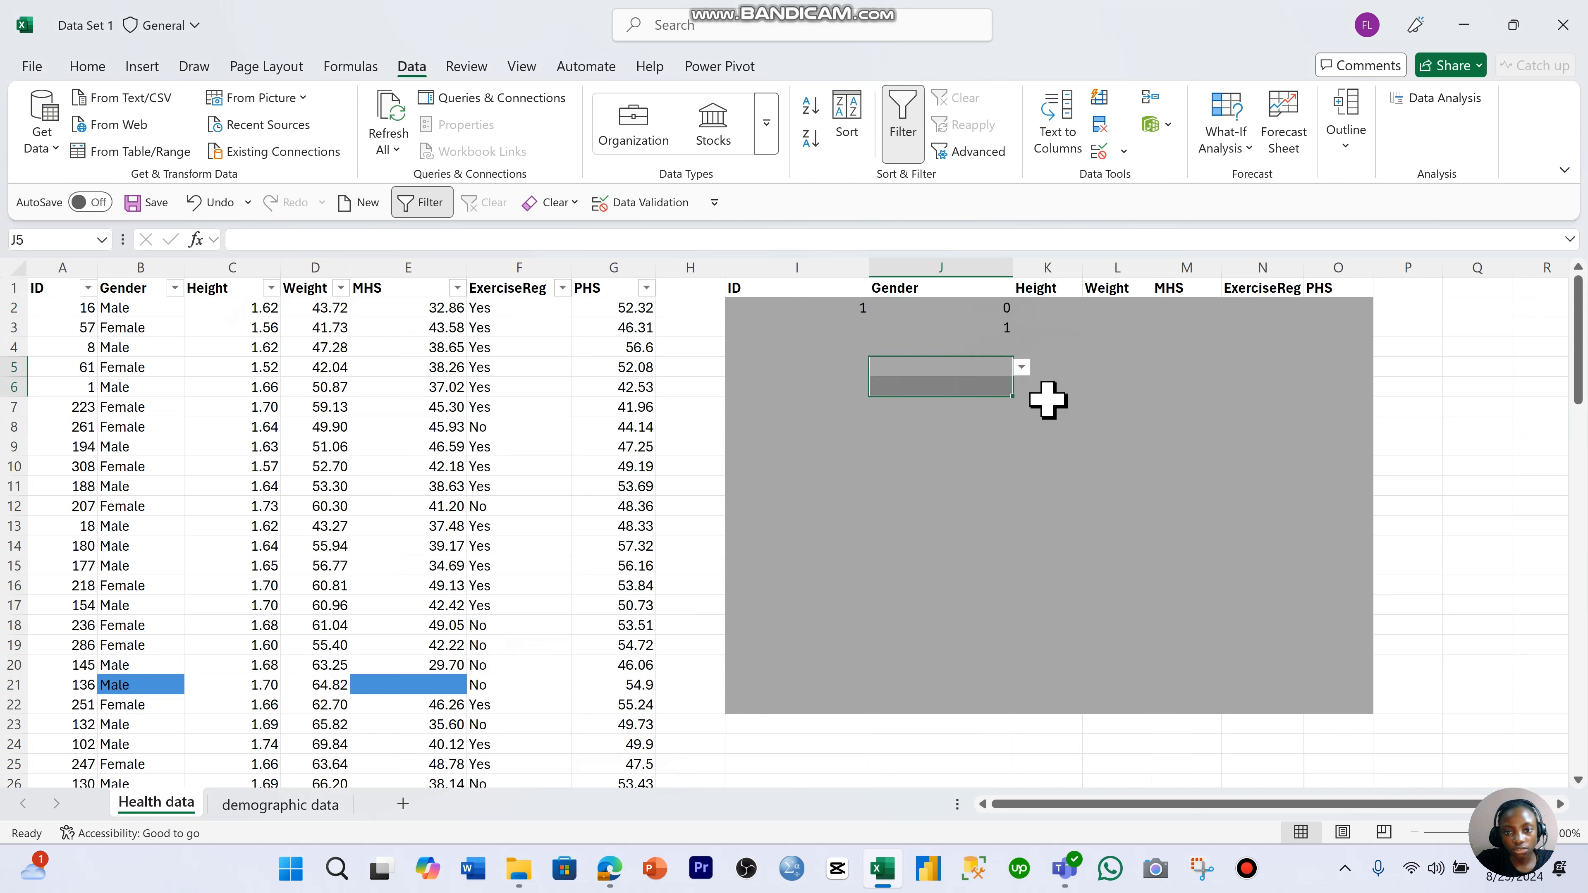
pyautogui.click(995, 372)
pyautogui.write('2')
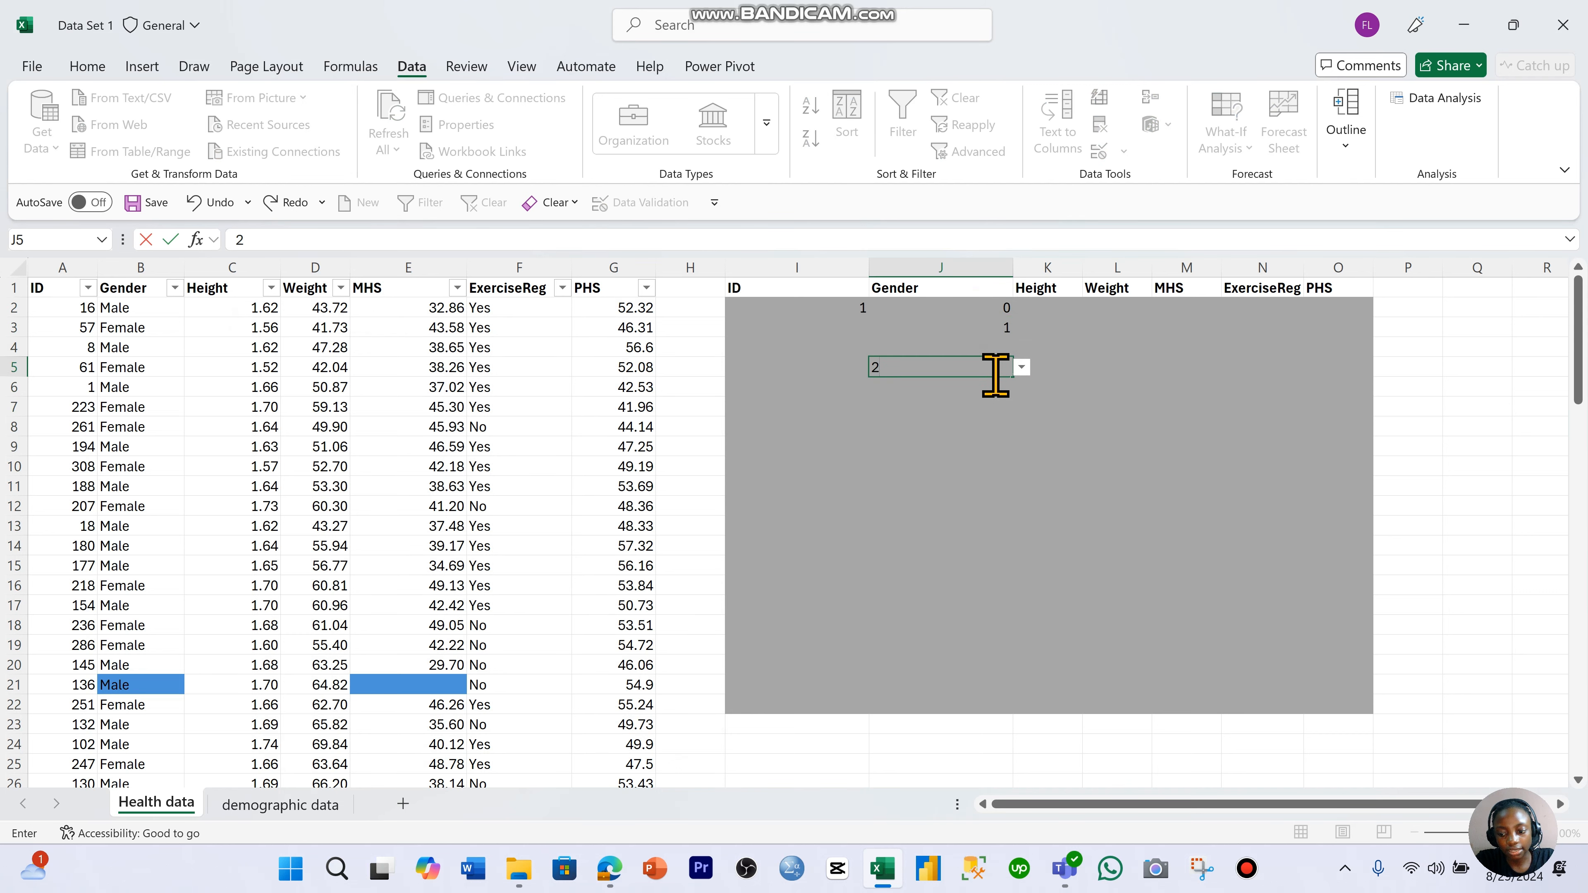
pyautogui.press('Return')
pyautogui.click(918, 474)
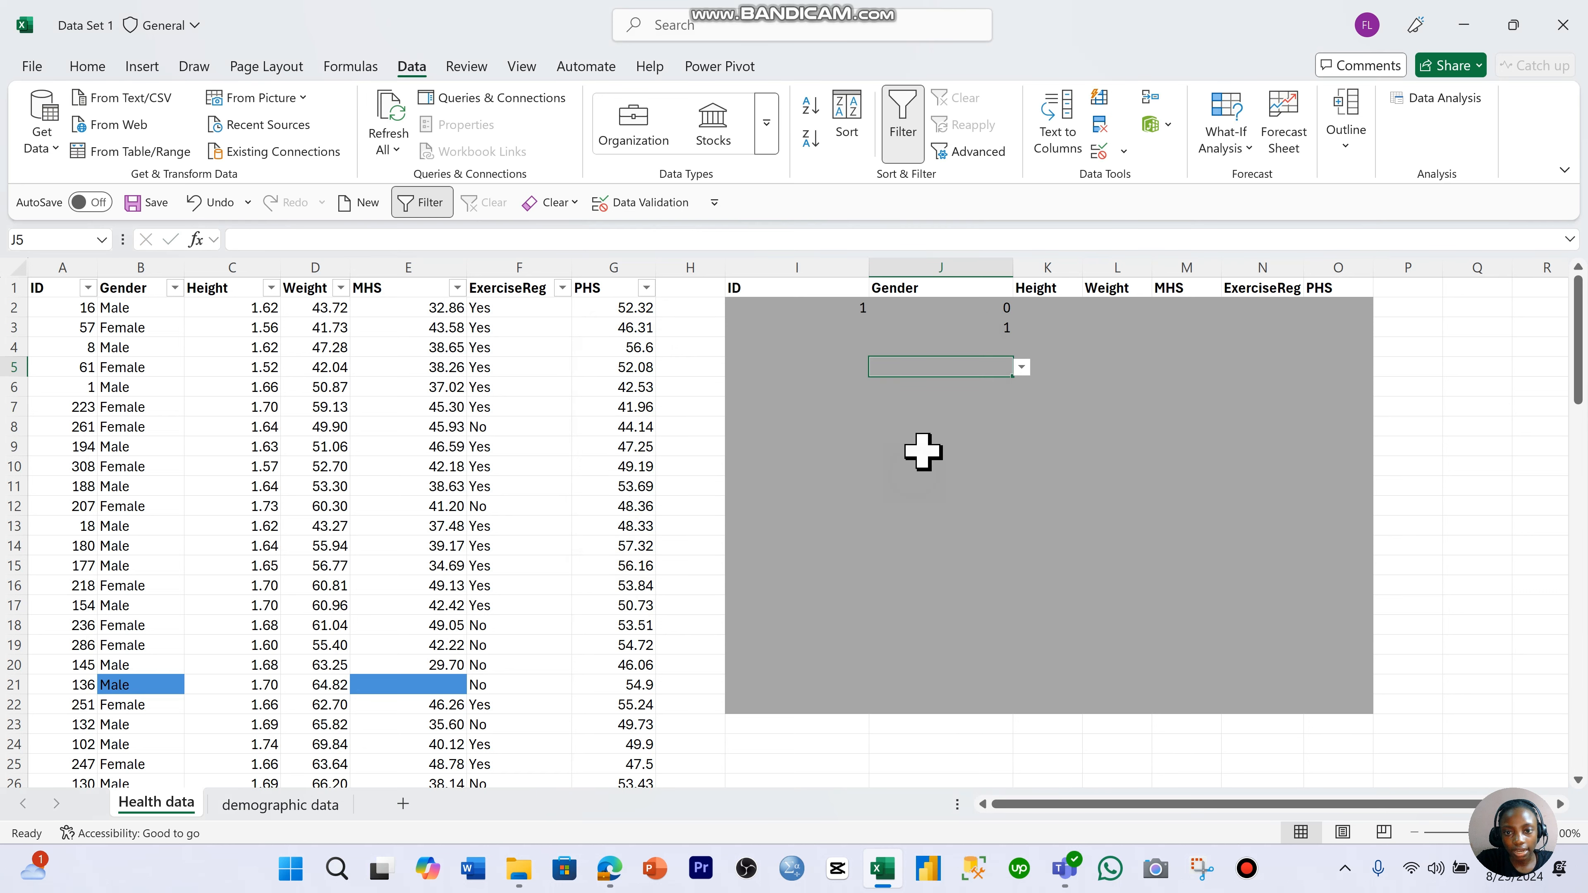
pyautogui.click(1022, 367)
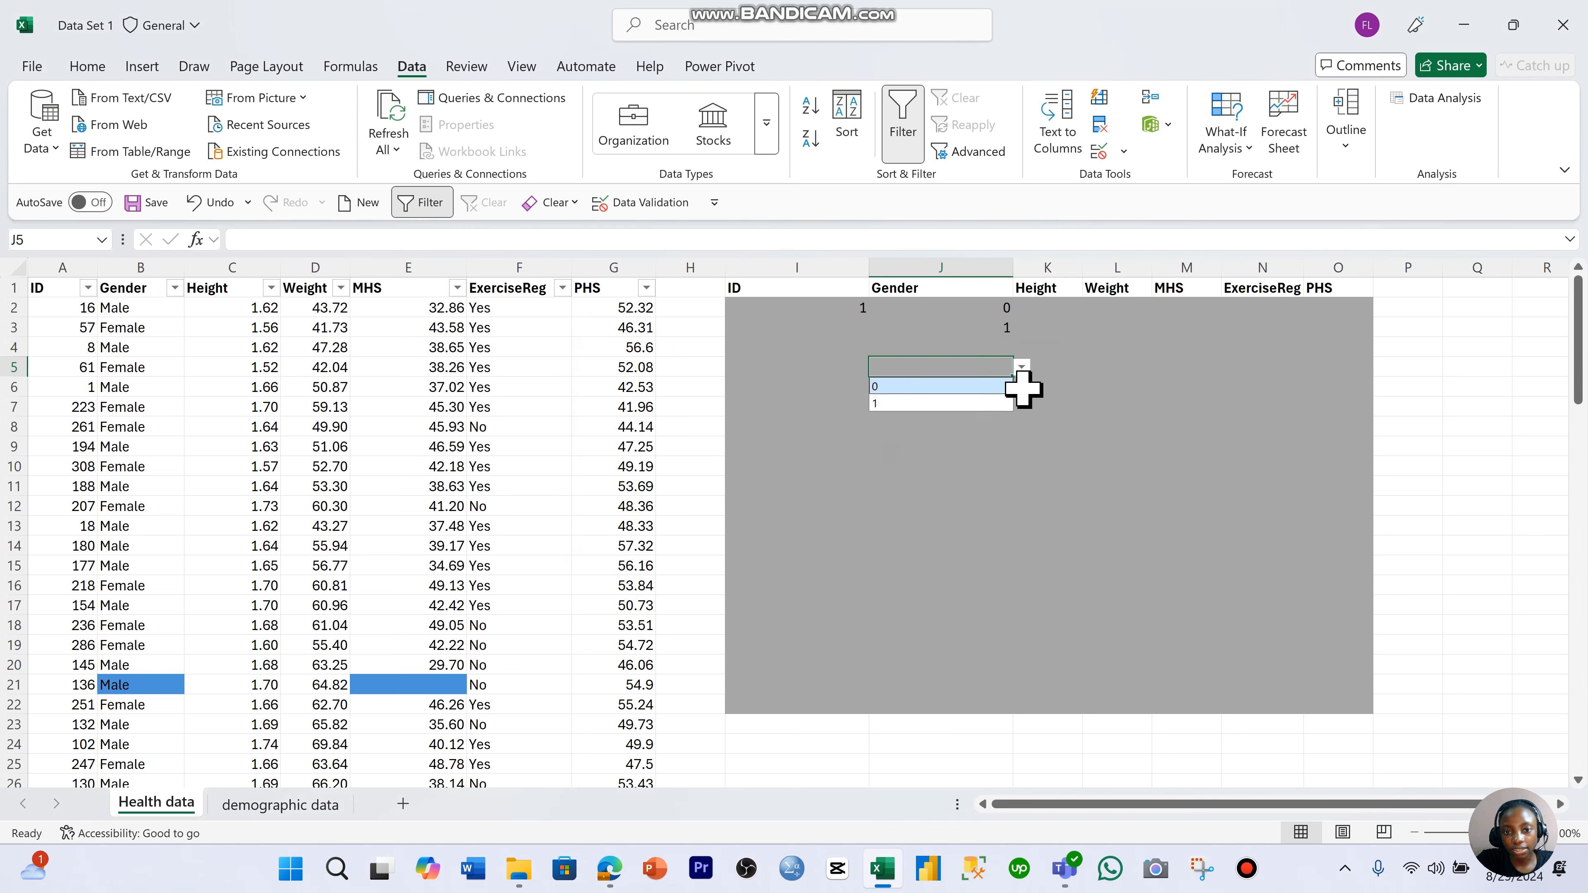
pyautogui.click(1038, 425)
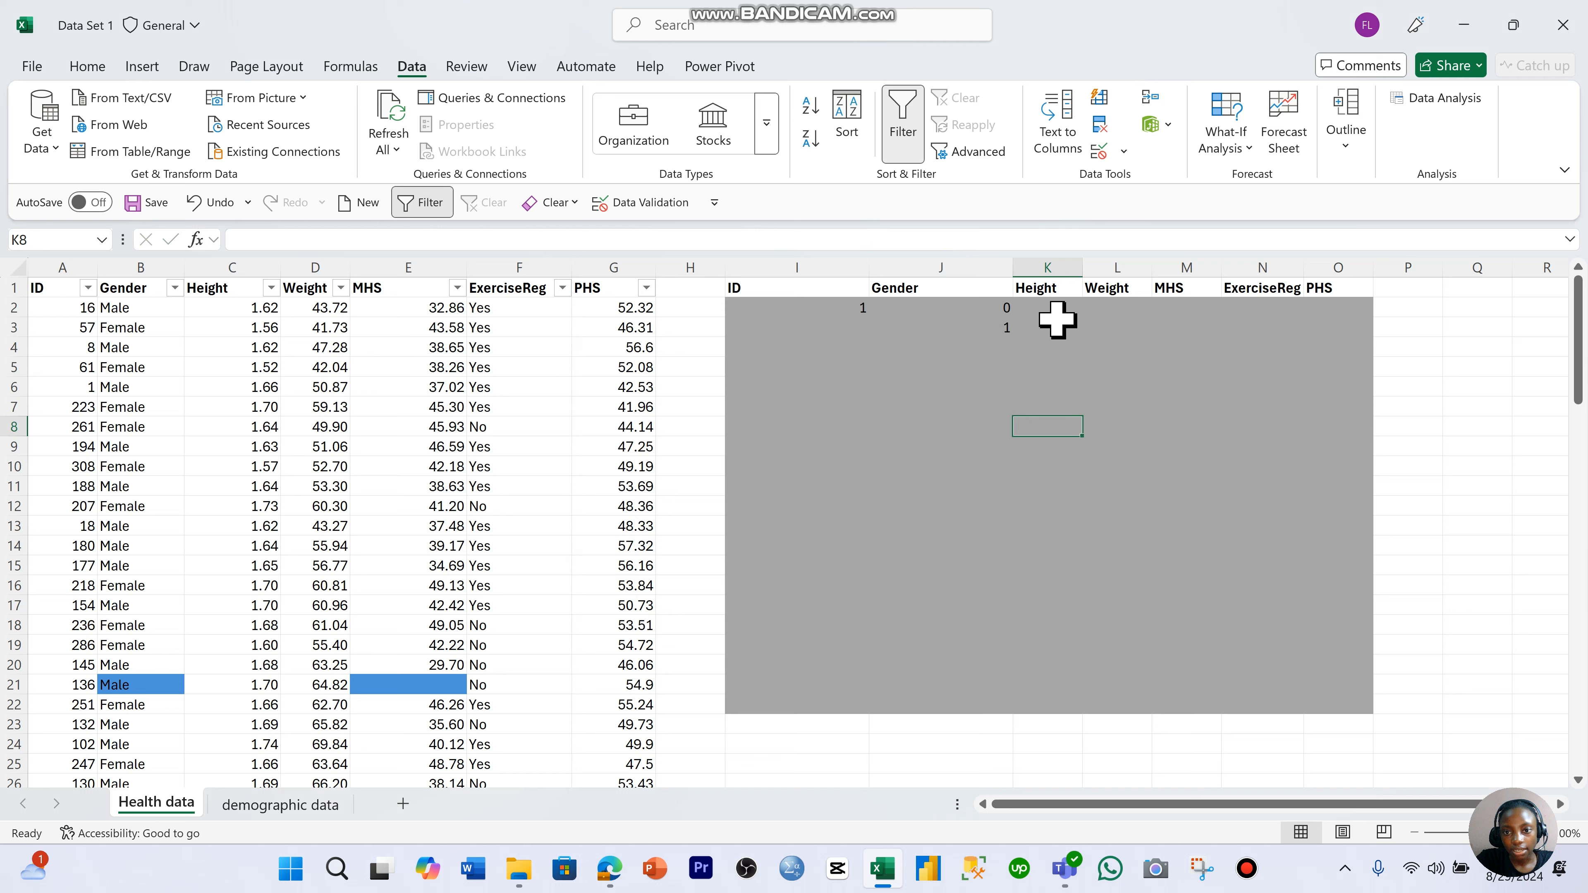
# - Restrict the Height and Weight cells K2:L22 with data validation to decimal values greater than 0
pyautogui.moveTo(1057, 310); pyautogui.dragTo(1125, 713)
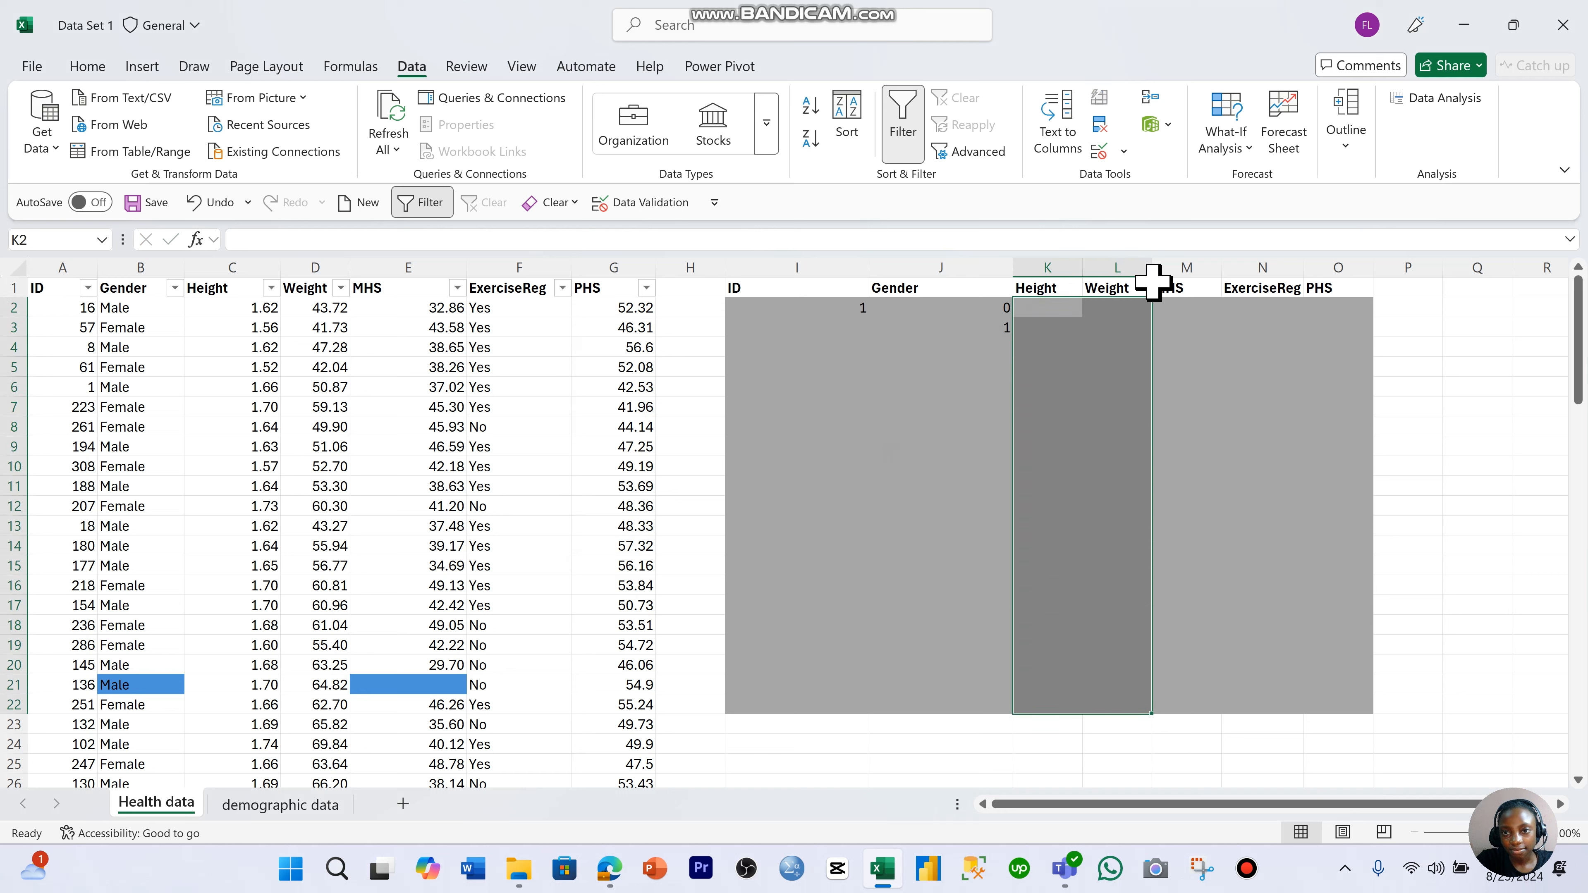
pyautogui.click(1101, 153)
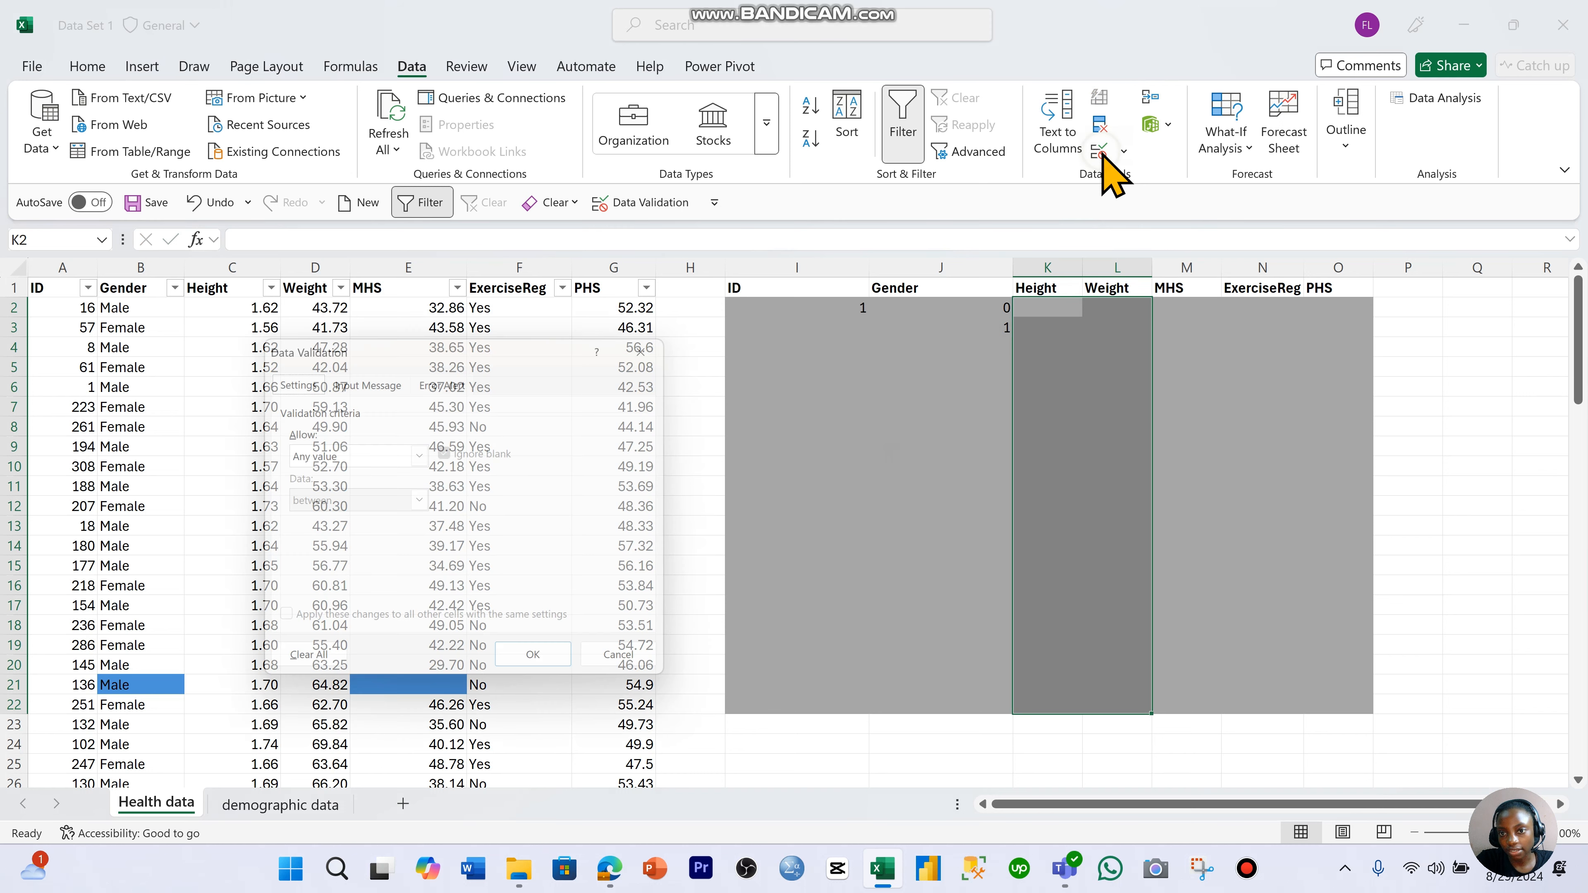
pyautogui.click(414, 456)
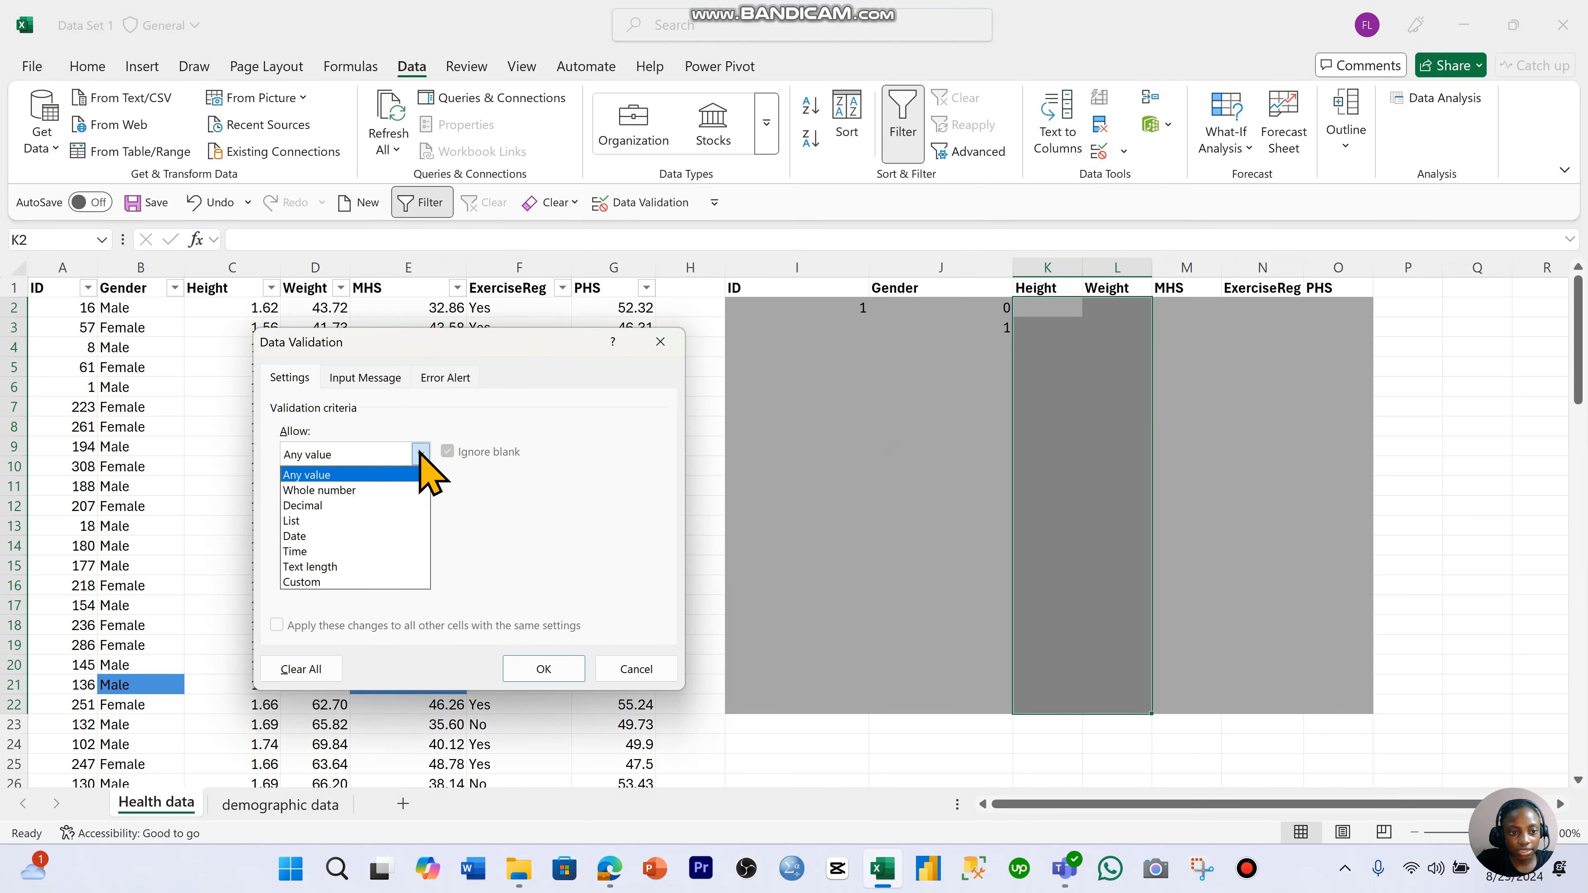
pyautogui.click(387, 506)
pyautogui.click(420, 502)
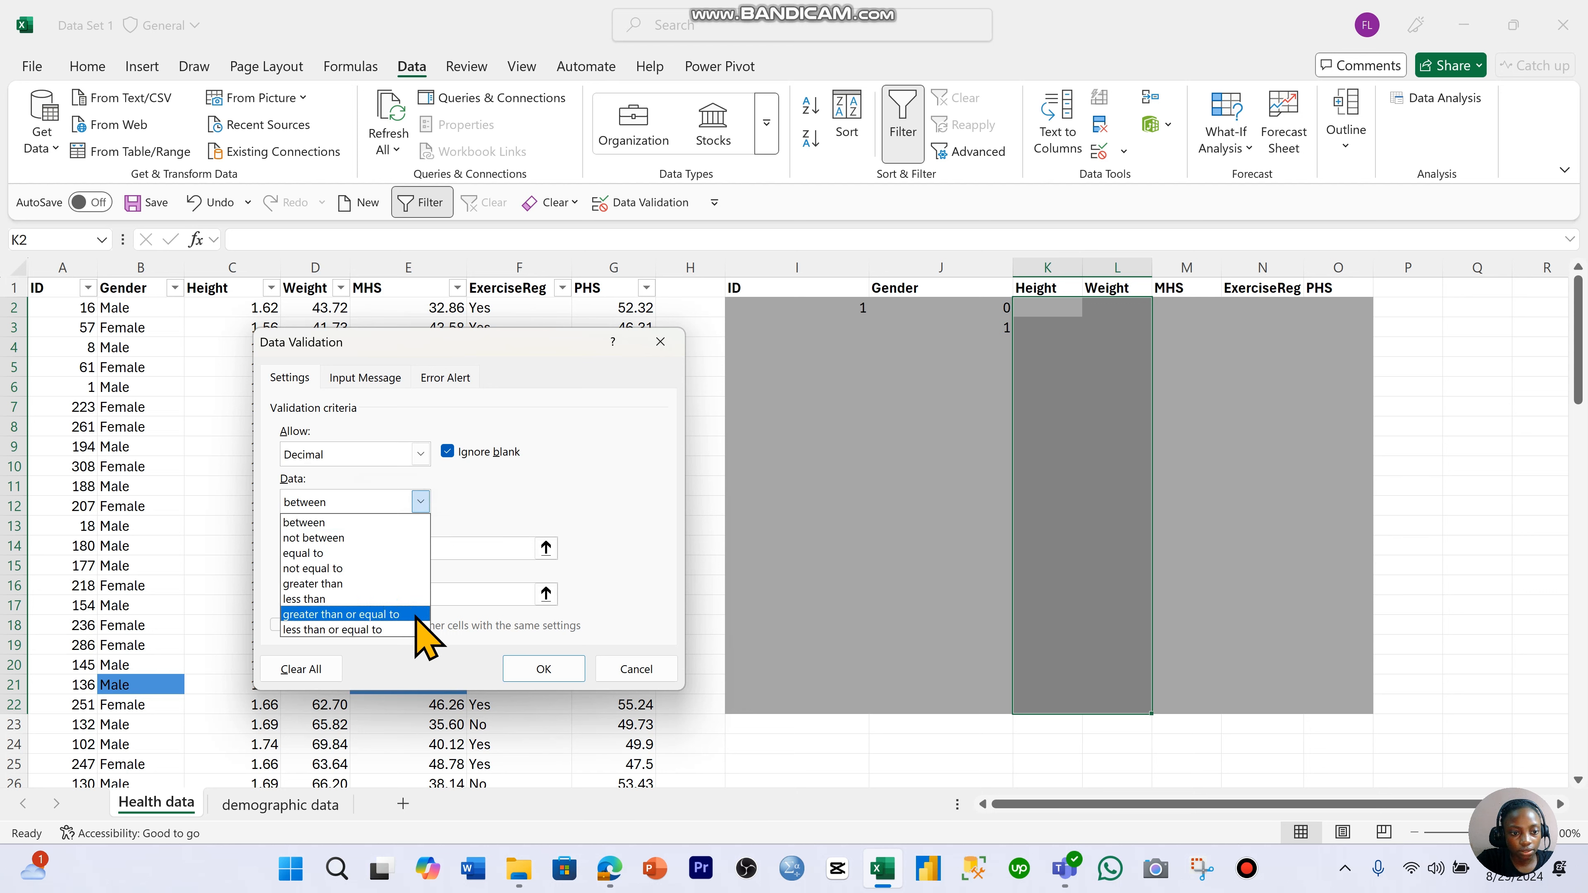
pyautogui.click(392, 583)
pyautogui.click(404, 548)
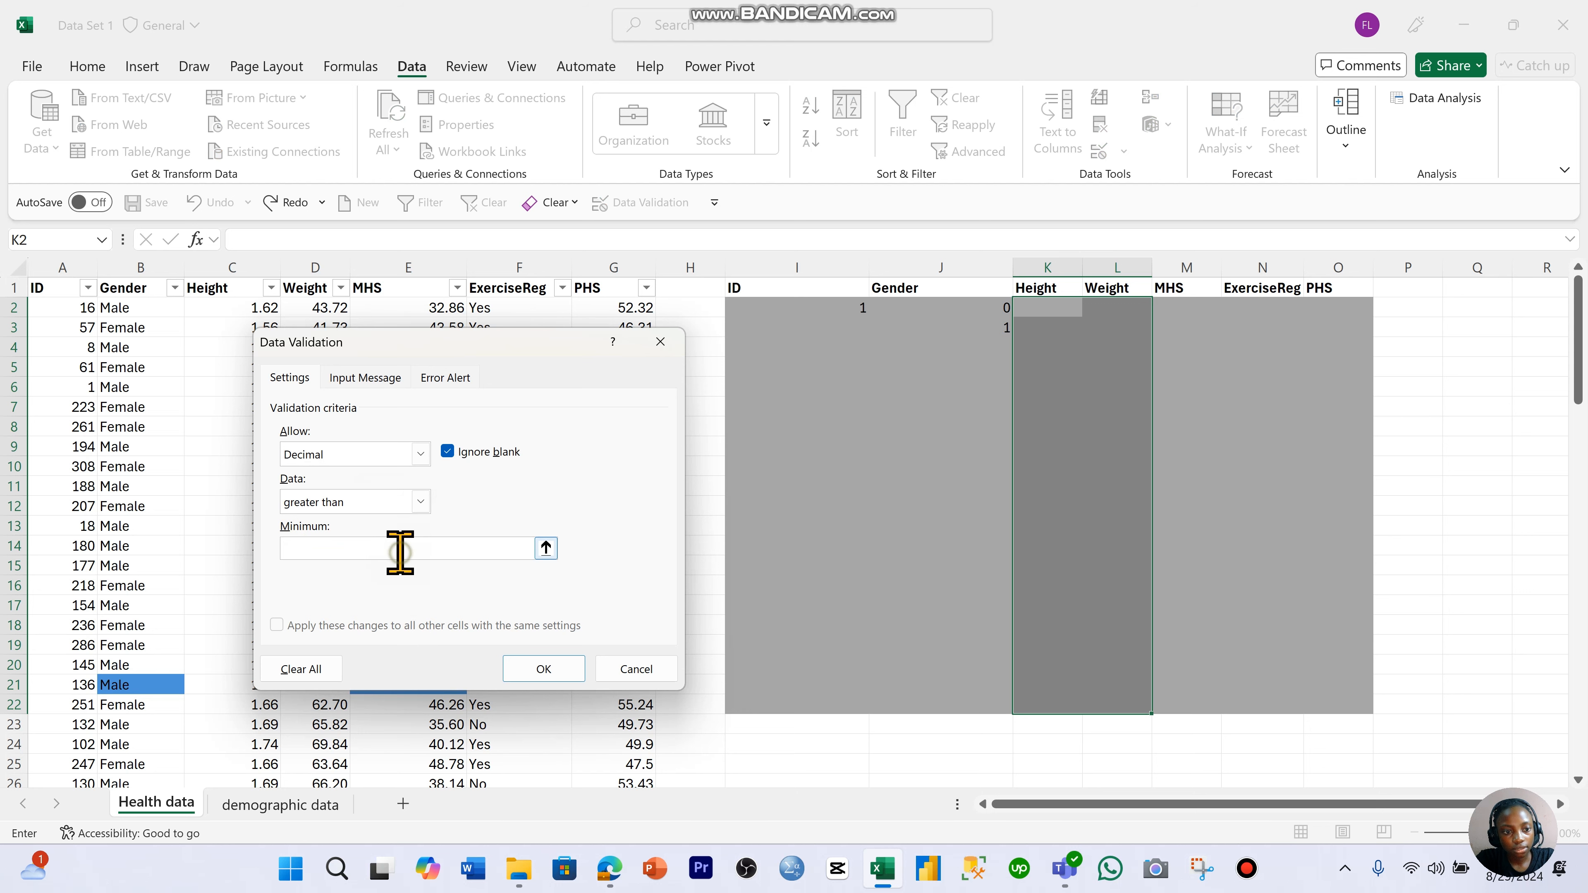
pyautogui.write('0')
pyautogui.click(532, 669)
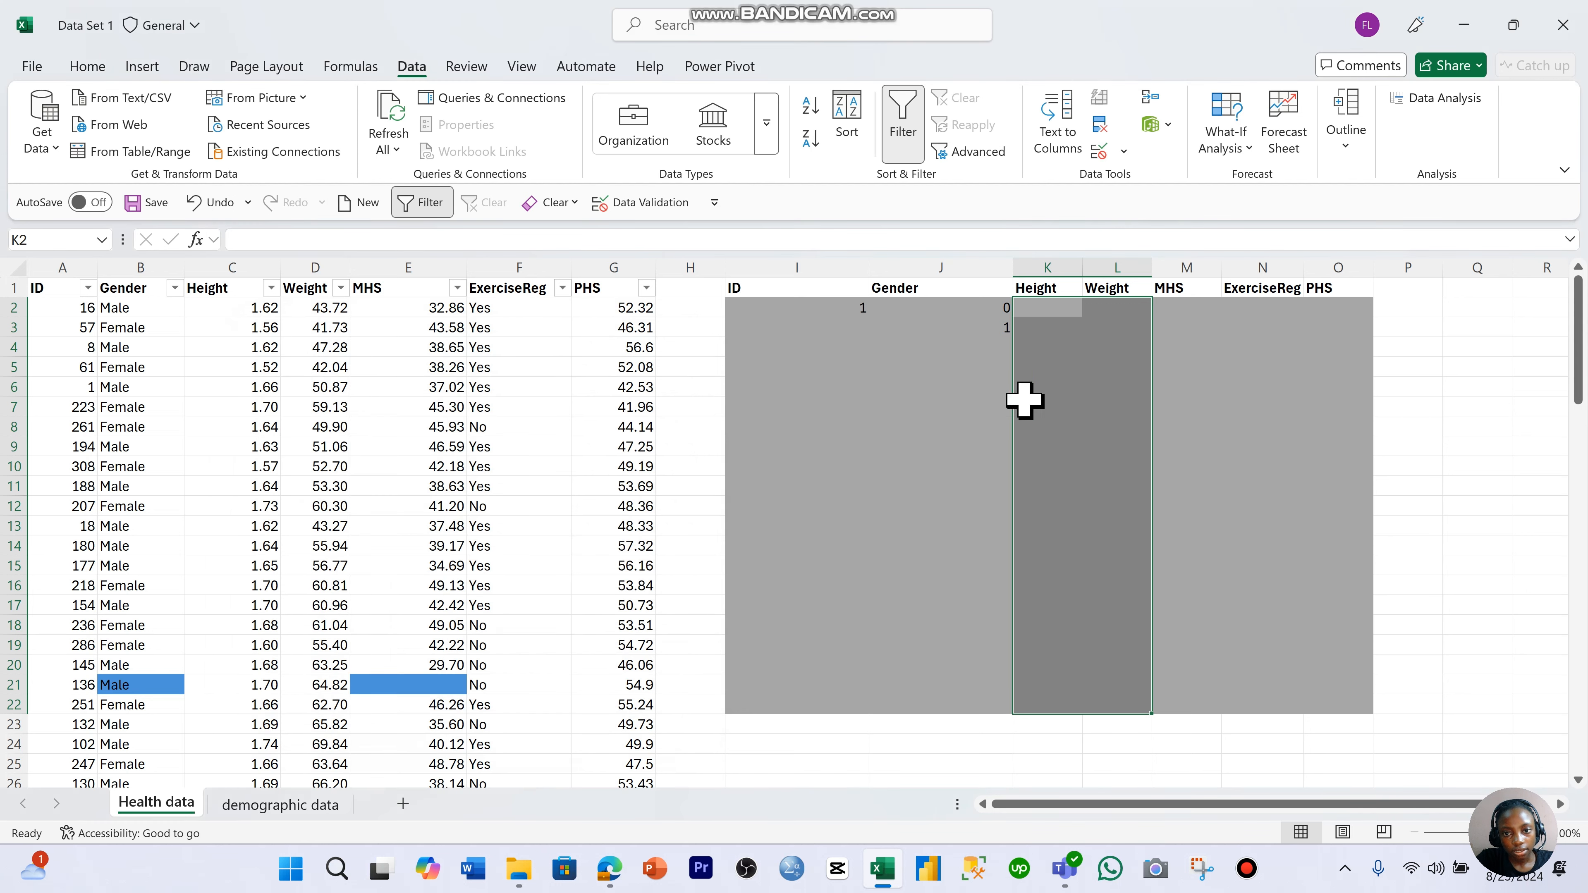
# - Widen the ExerciseReg column N slightly so its heading fits in the entry table
pyautogui.click(1063, 329)
pyautogui.click(1182, 329)
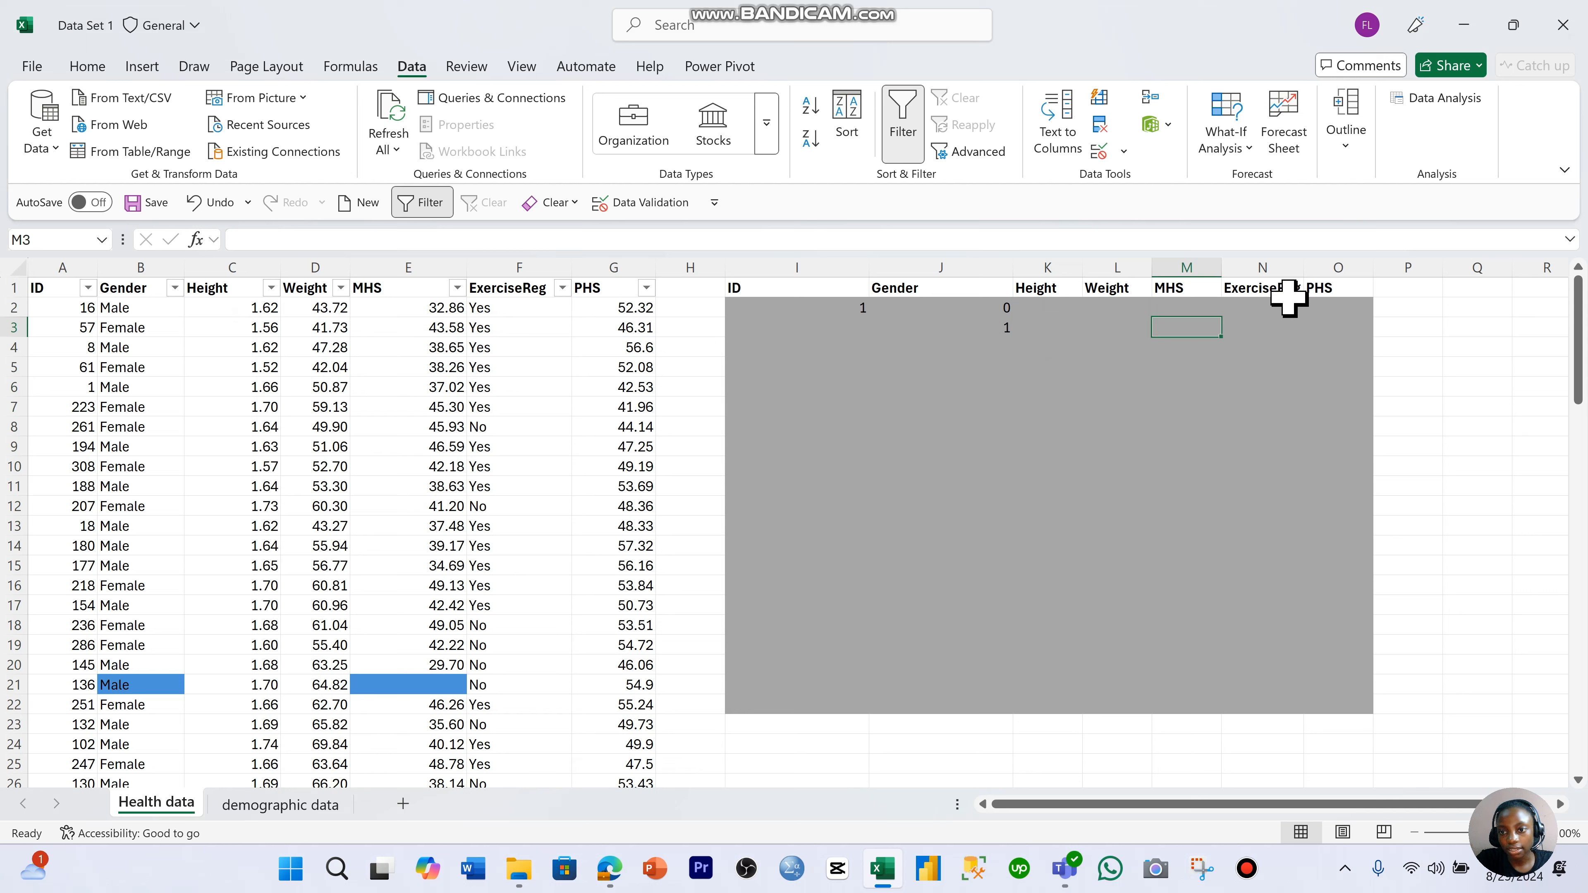
pyautogui.moveTo(1302, 270); pyautogui.dragTo(1320, 270)
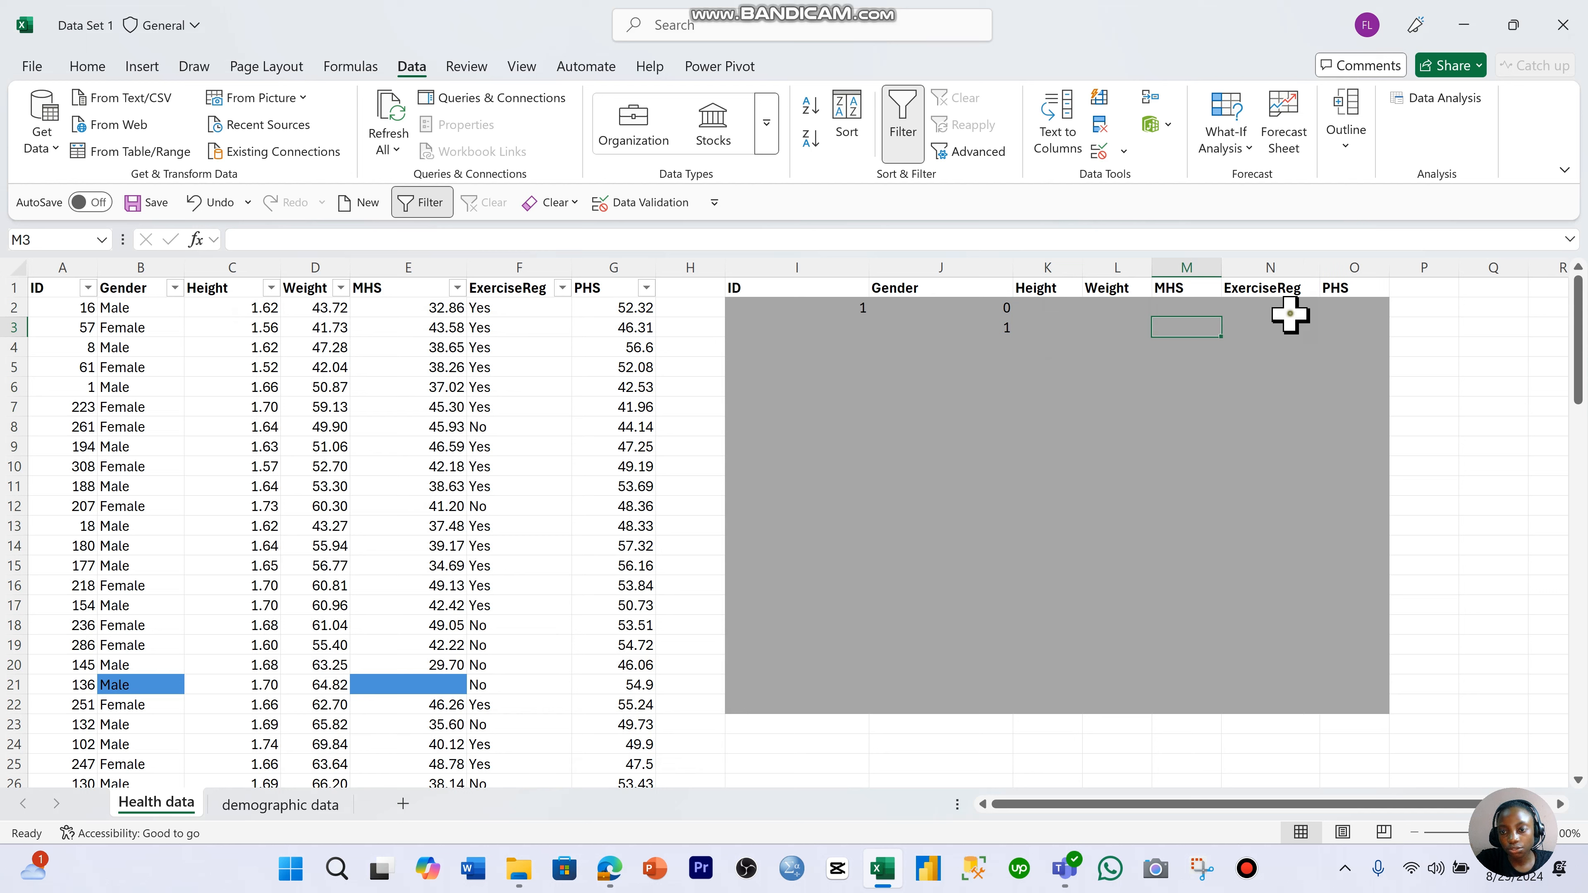
pyautogui.click(1290, 315)
pyautogui.click(1358, 311)
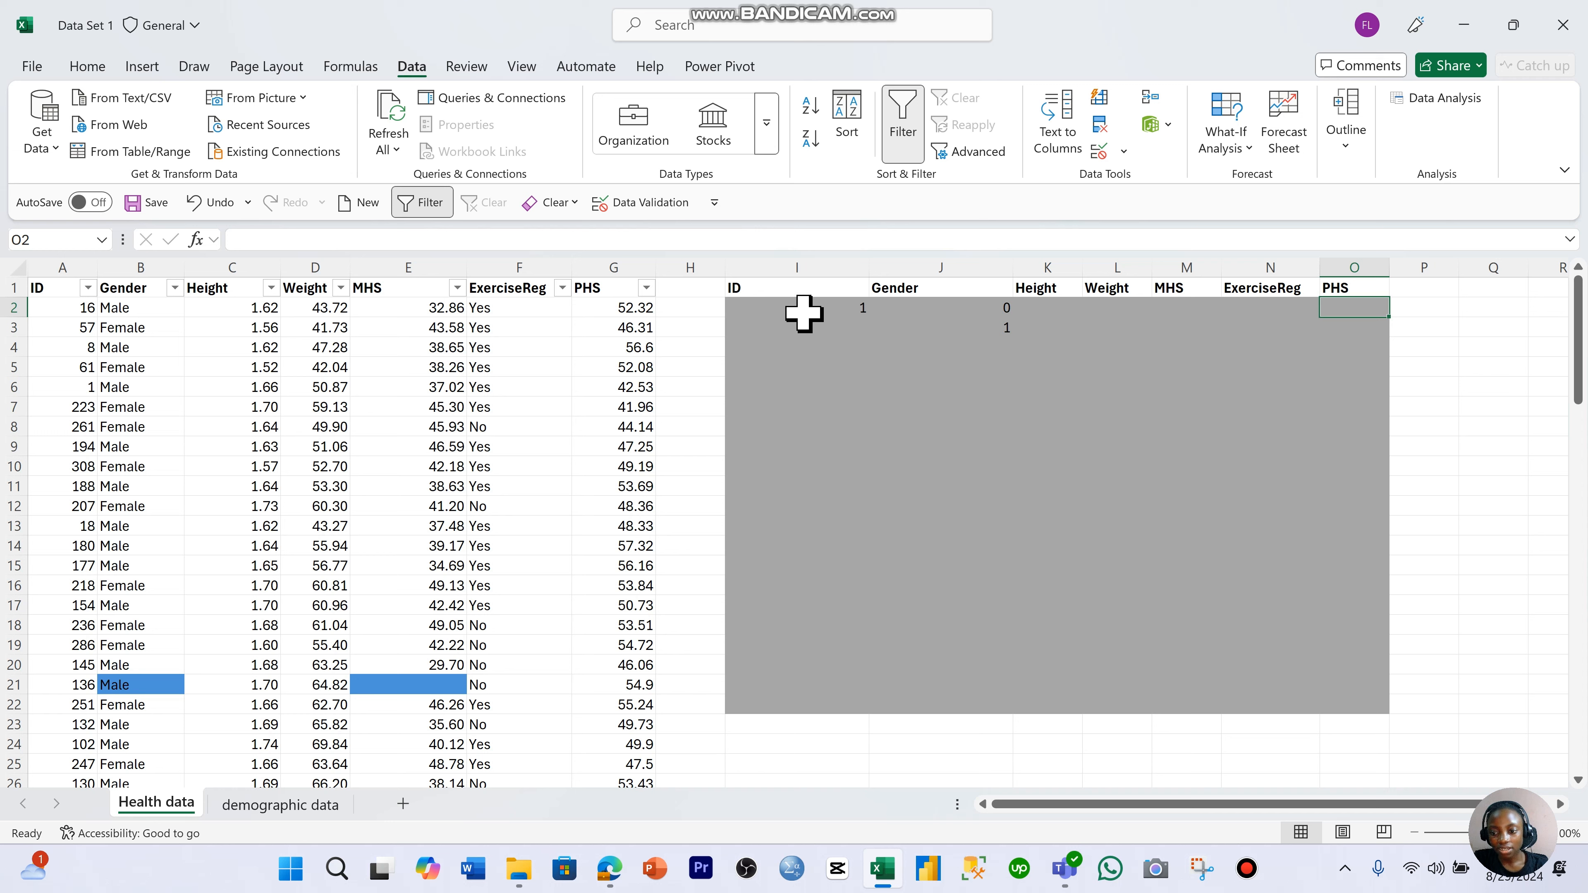
# - Clear all data validation settings from the ID cells I2:I22
pyautogui.moveTo(773, 310); pyautogui.dragTo(783, 706)
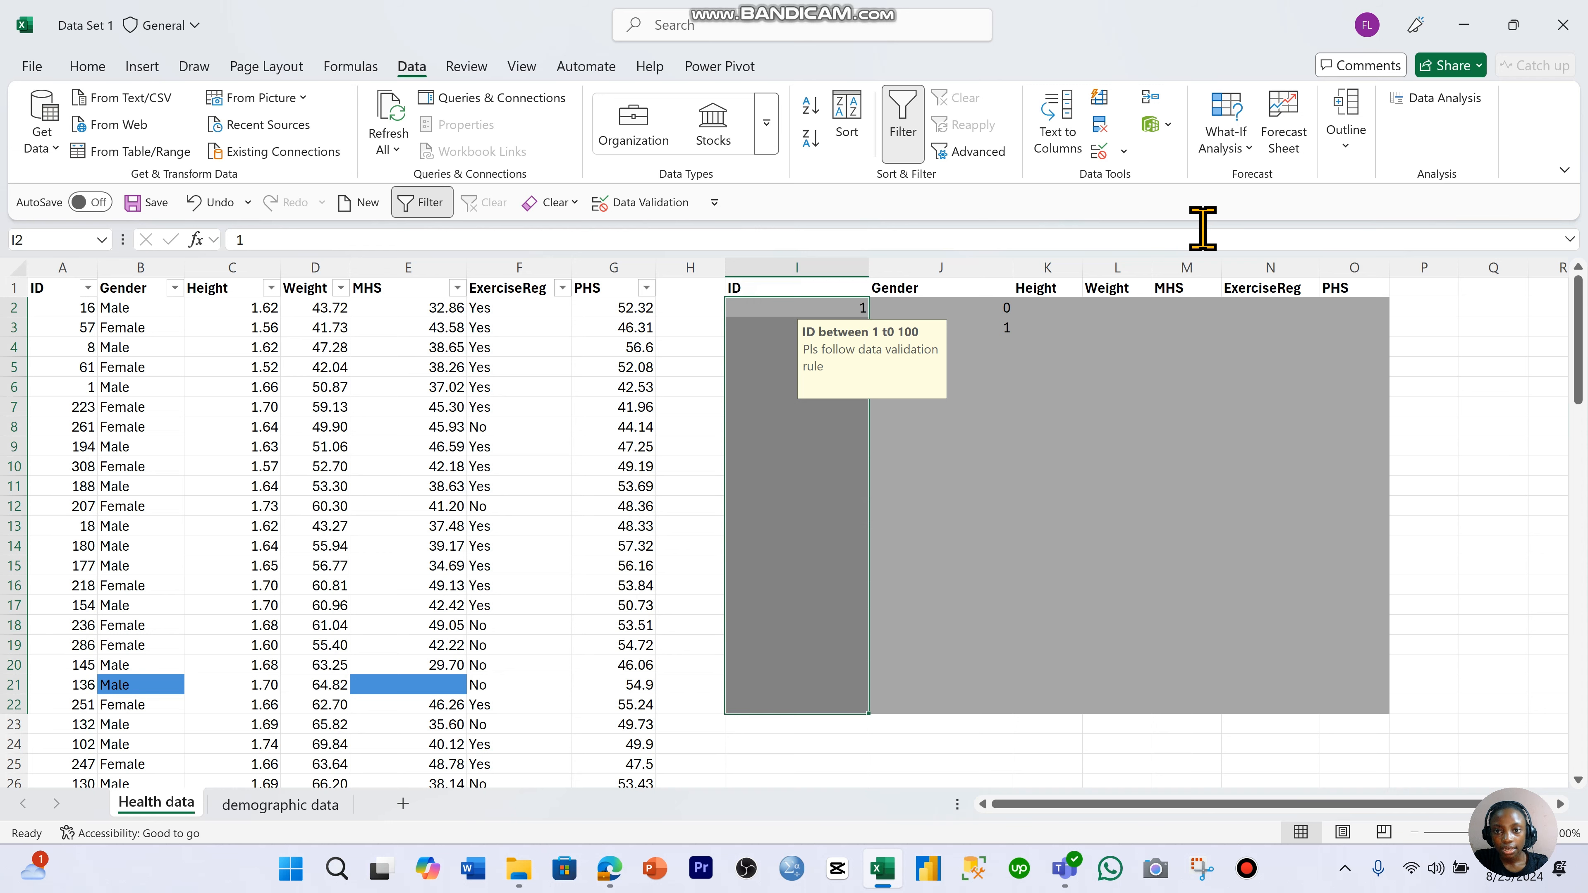
pyautogui.click(1101, 153)
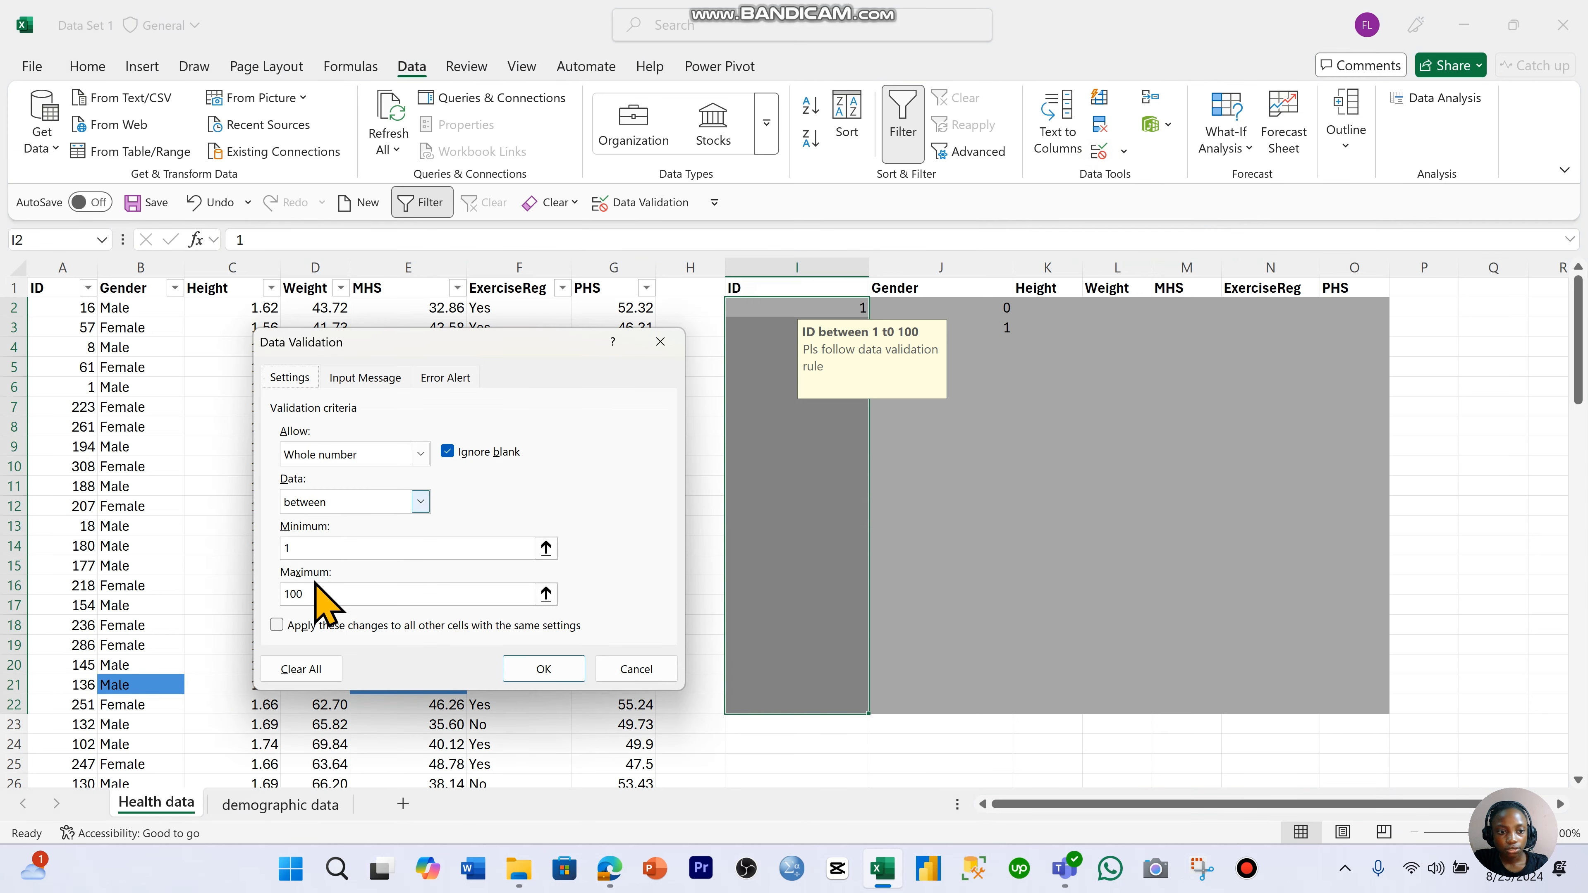
pyautogui.click(278, 671)
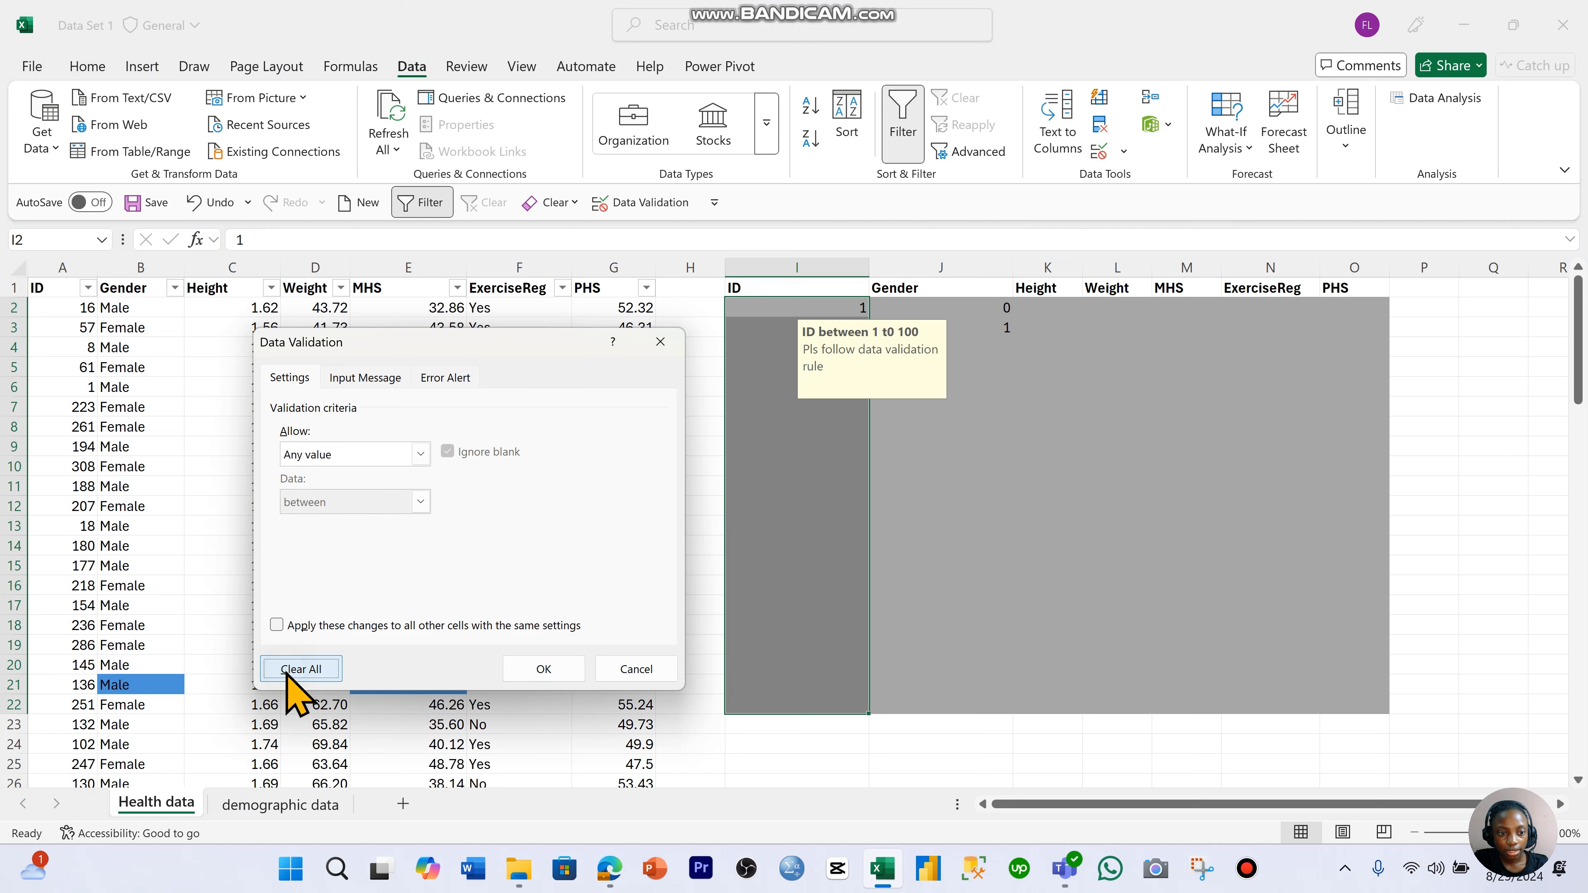
pyautogui.click(535, 671)
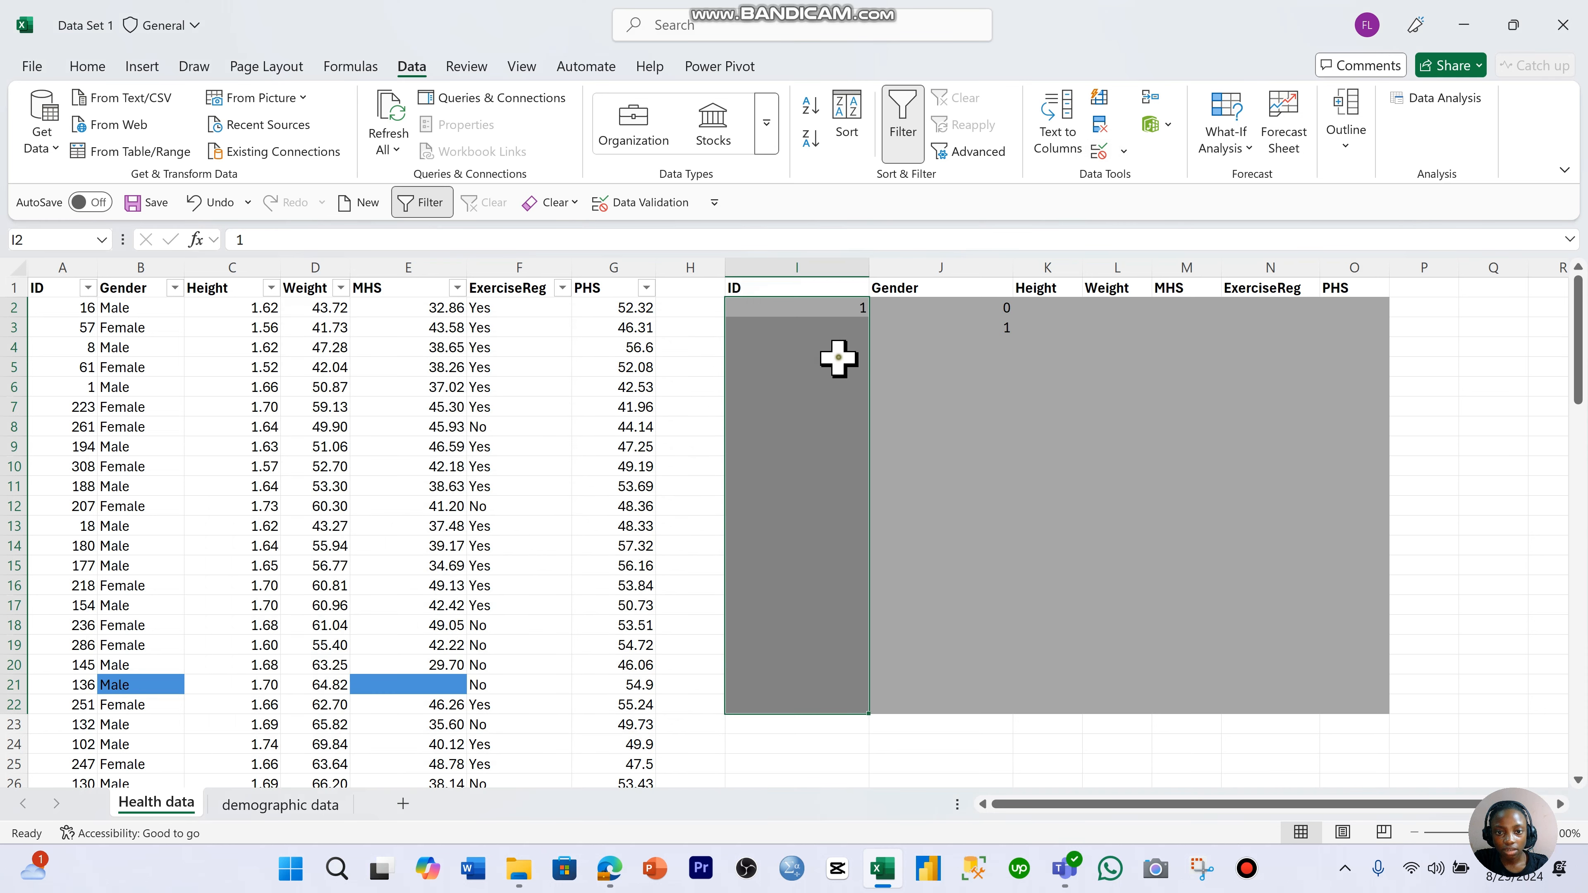
# - Enter the test text waesgrdhjfkf. in ID cell I5 to check that any value is accepted
pyautogui.click(862, 366)
pyautogui.write('waesgrdhjfkf.')
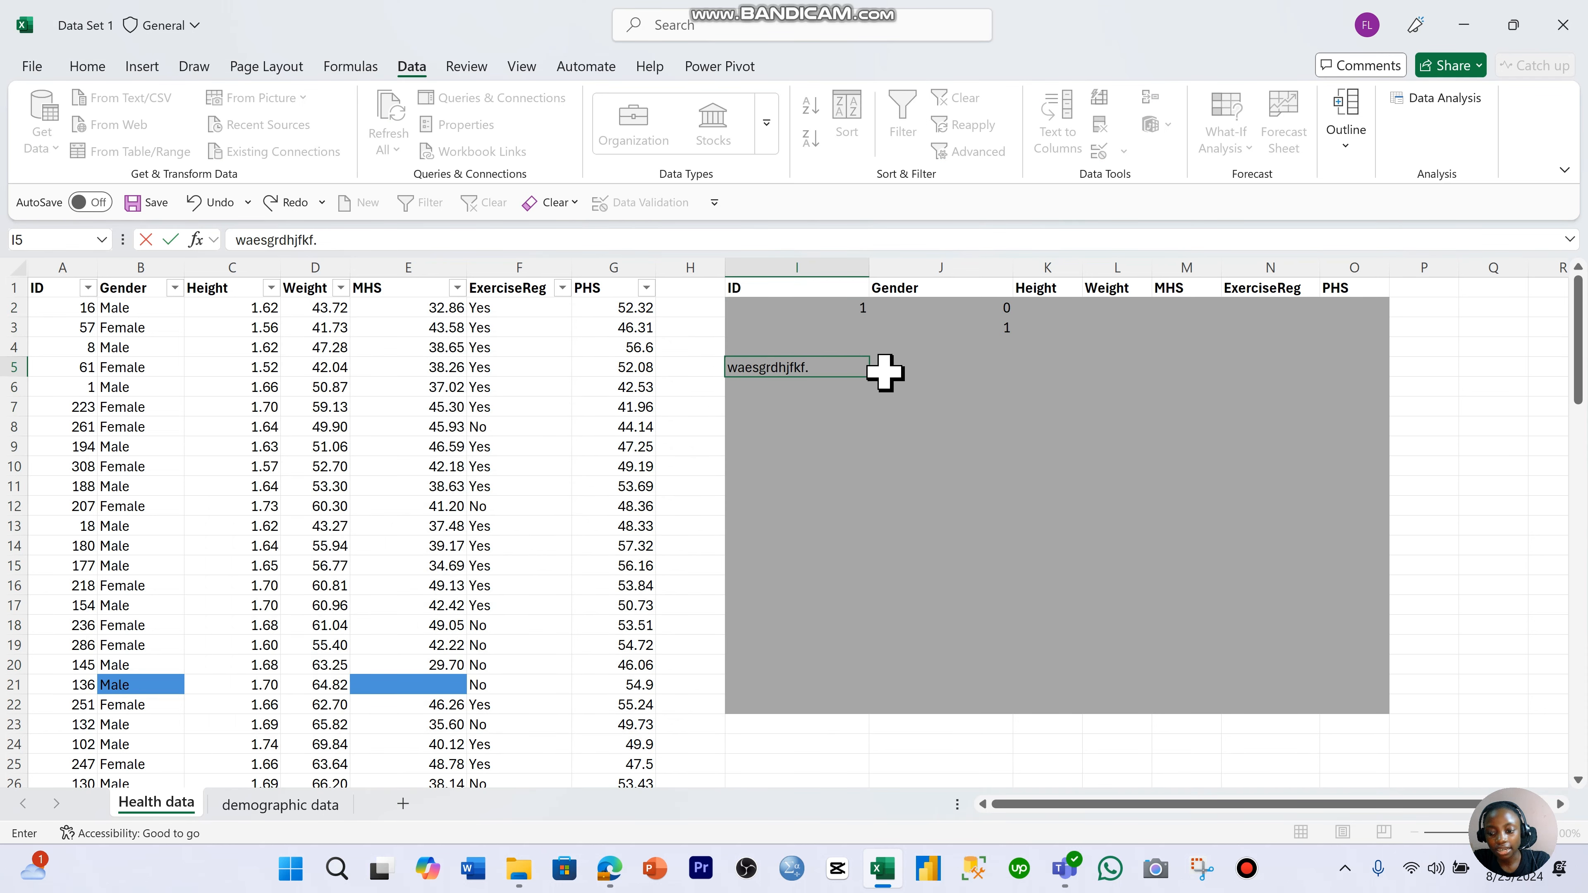
pyautogui.press('Return')
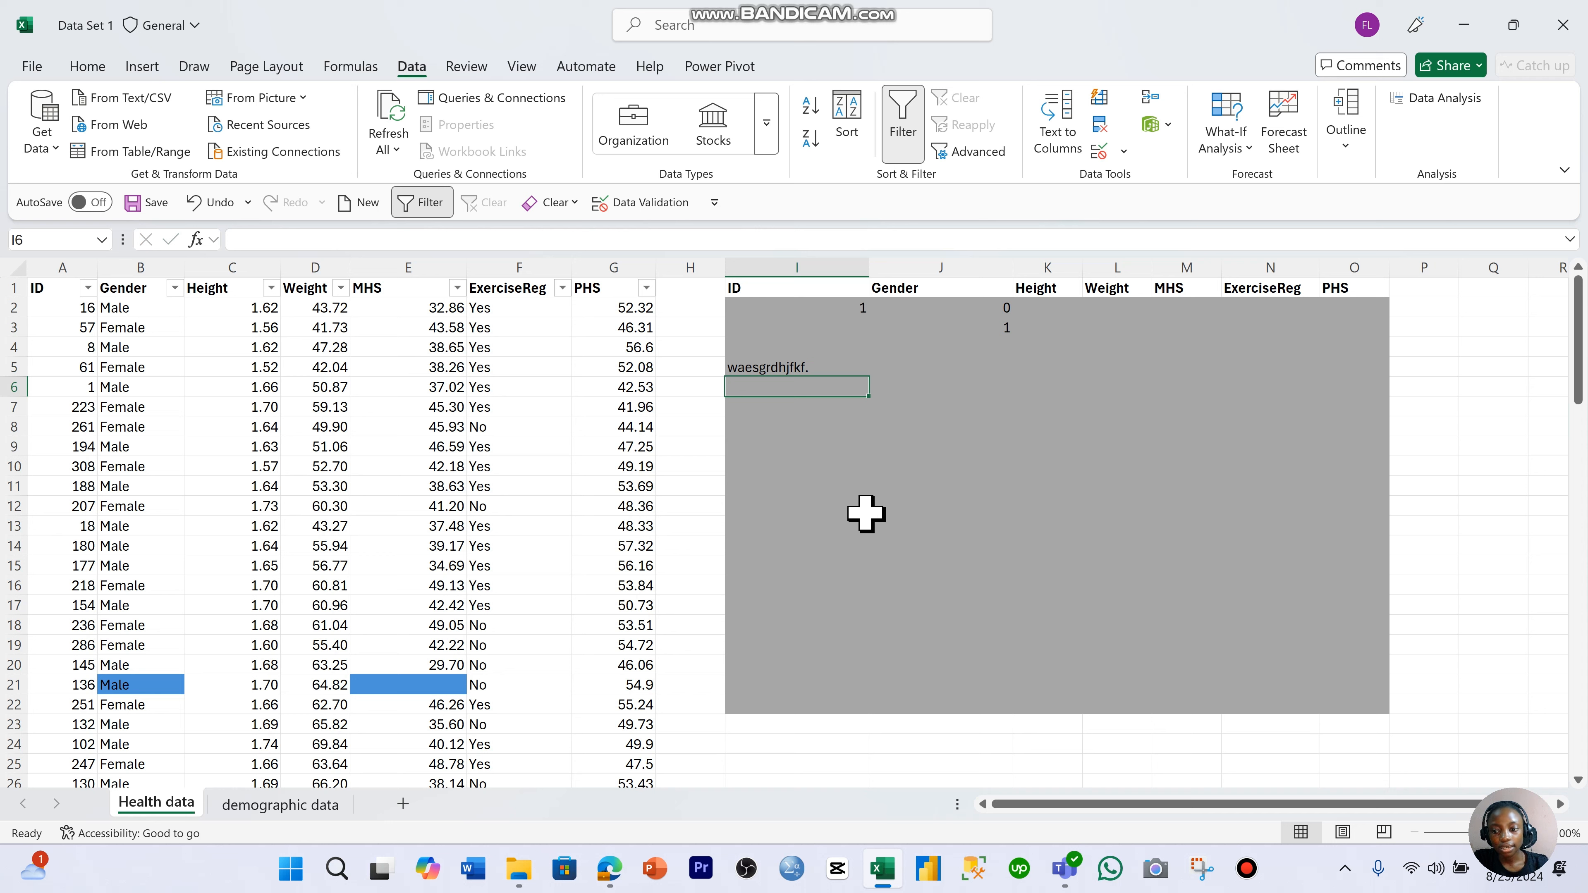